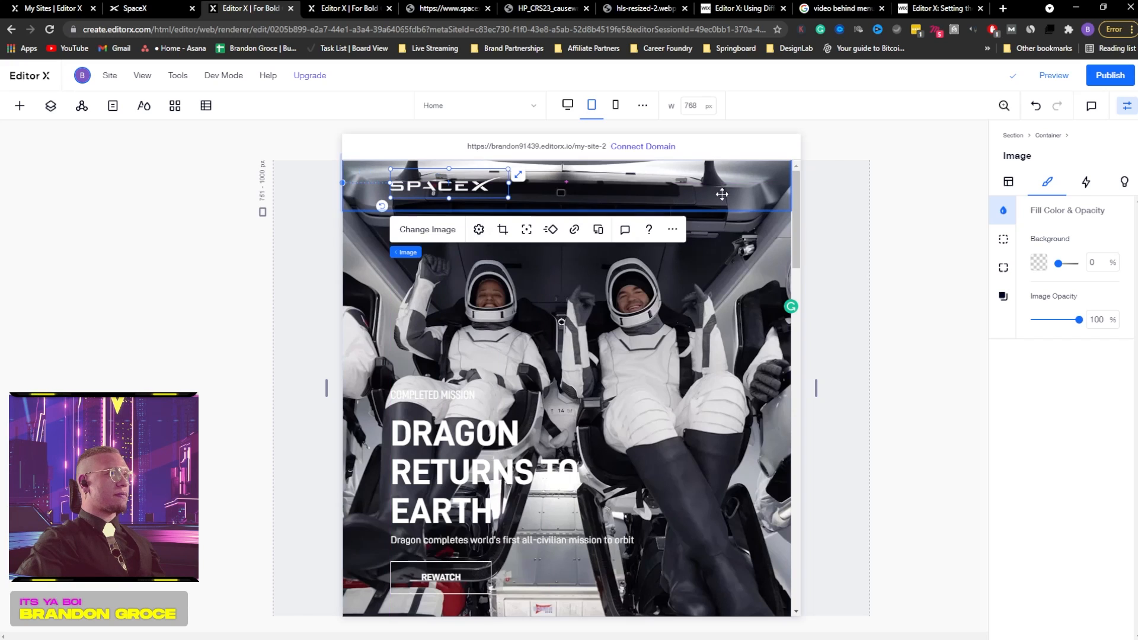
# - Examine the containers in the Menu + Header section's layers and the Menu and Image elements inside the header container
pyautogui.click(729, 190)
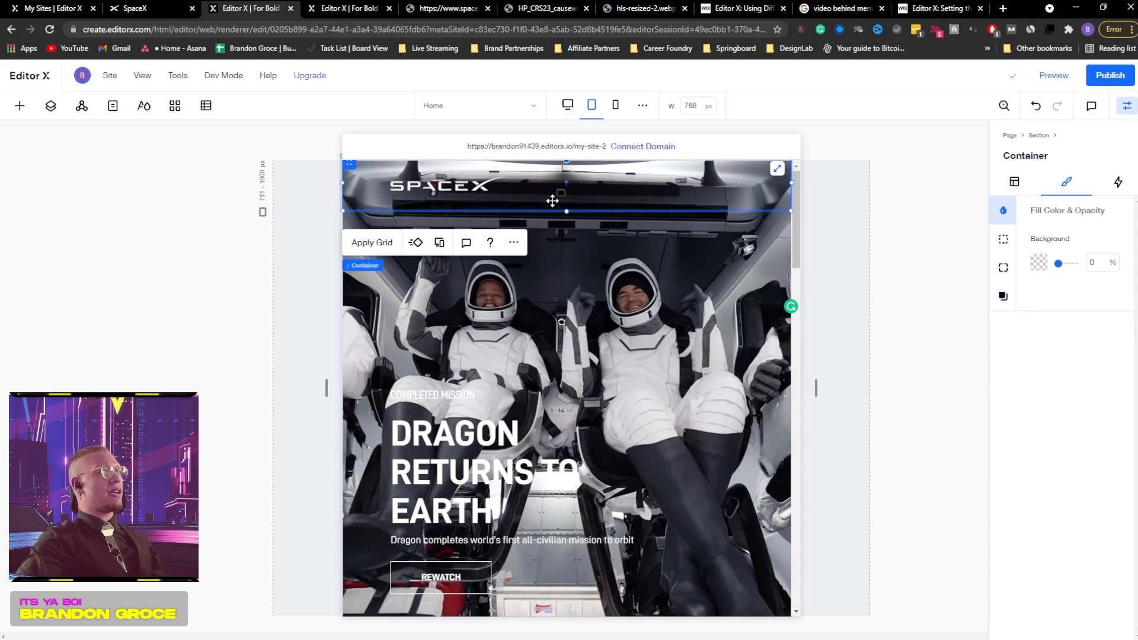
pyautogui.click(50, 106)
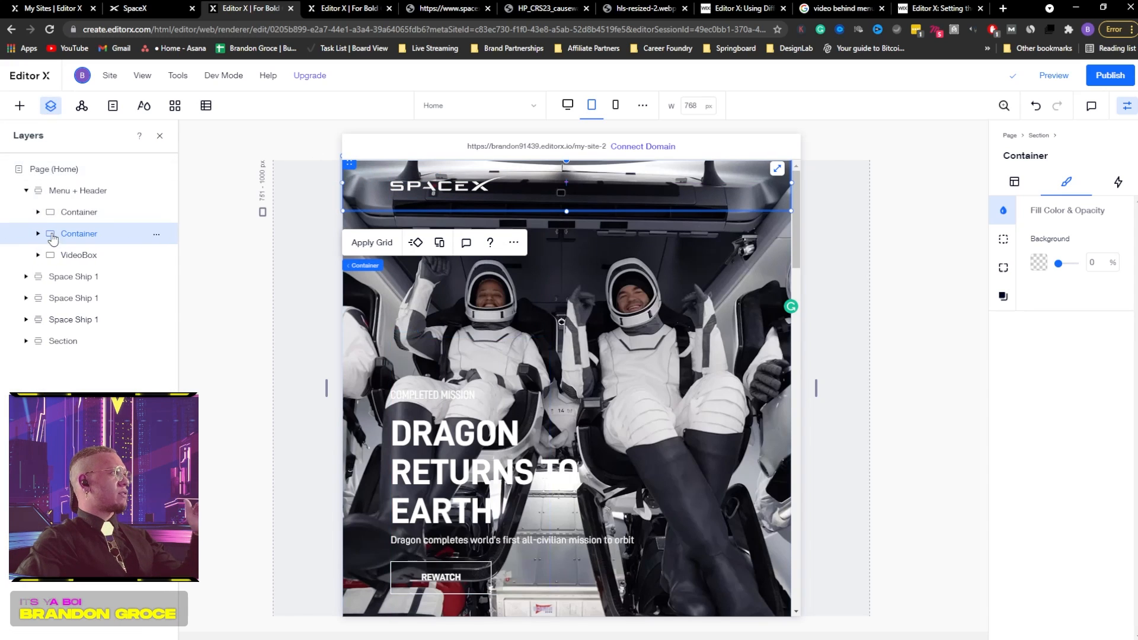
pyautogui.click(67, 191)
pyautogui.click(72, 212)
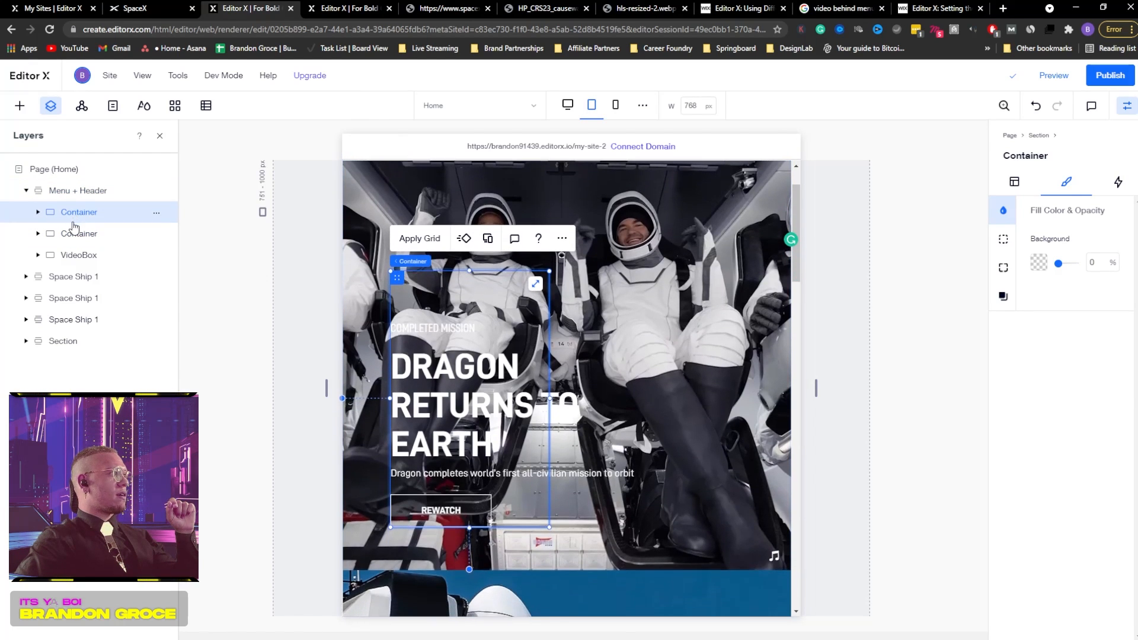
pyautogui.click(72, 233)
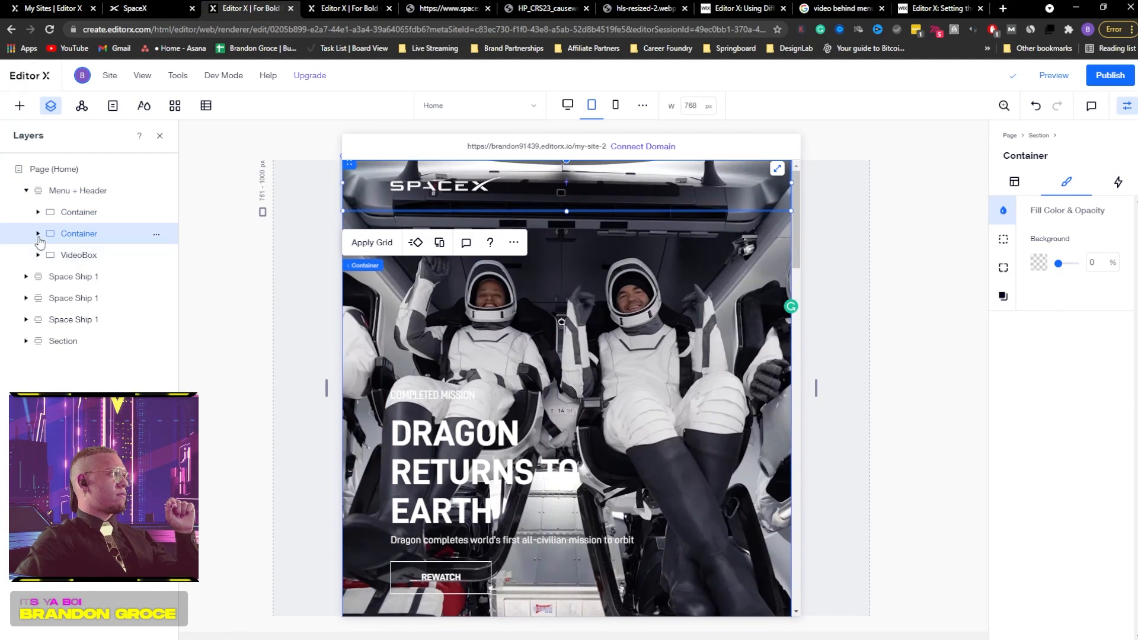
pyautogui.click(38, 235)
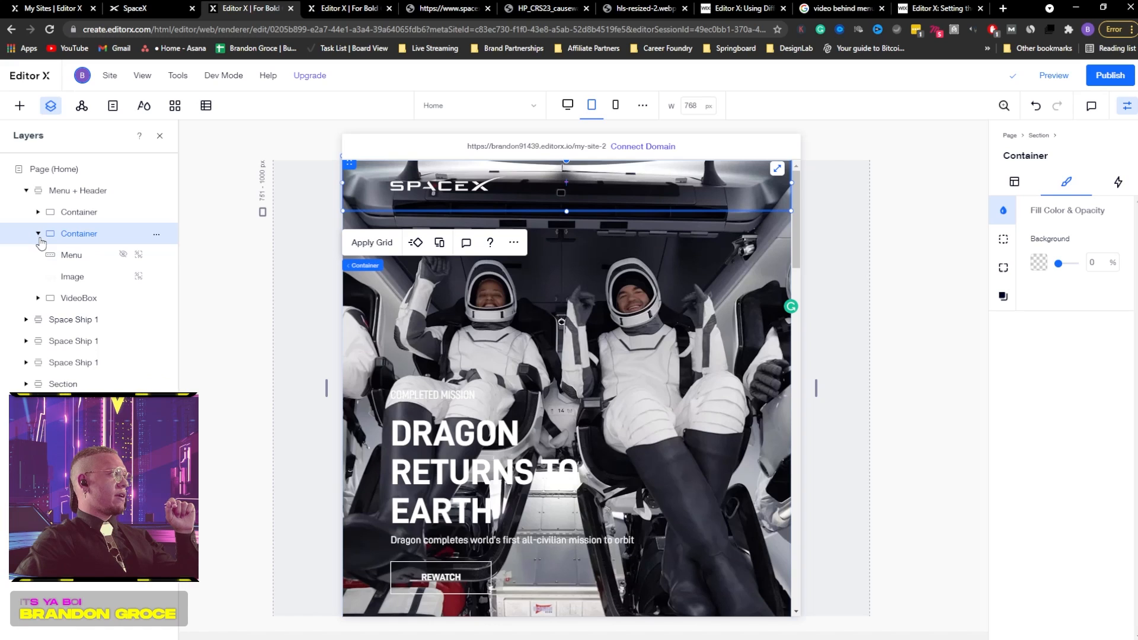
pyautogui.click(79, 274)
pyautogui.click(79, 258)
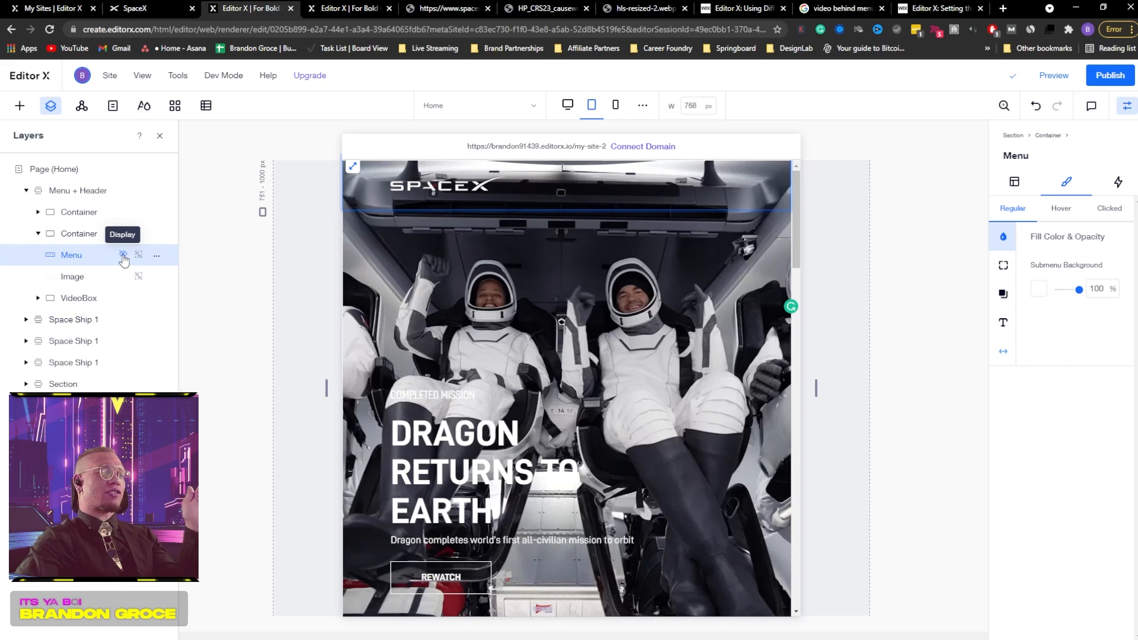
# - Add a nine-dot hamburger menu to the tablet version of the Home page
pyautogui.click(19, 106)
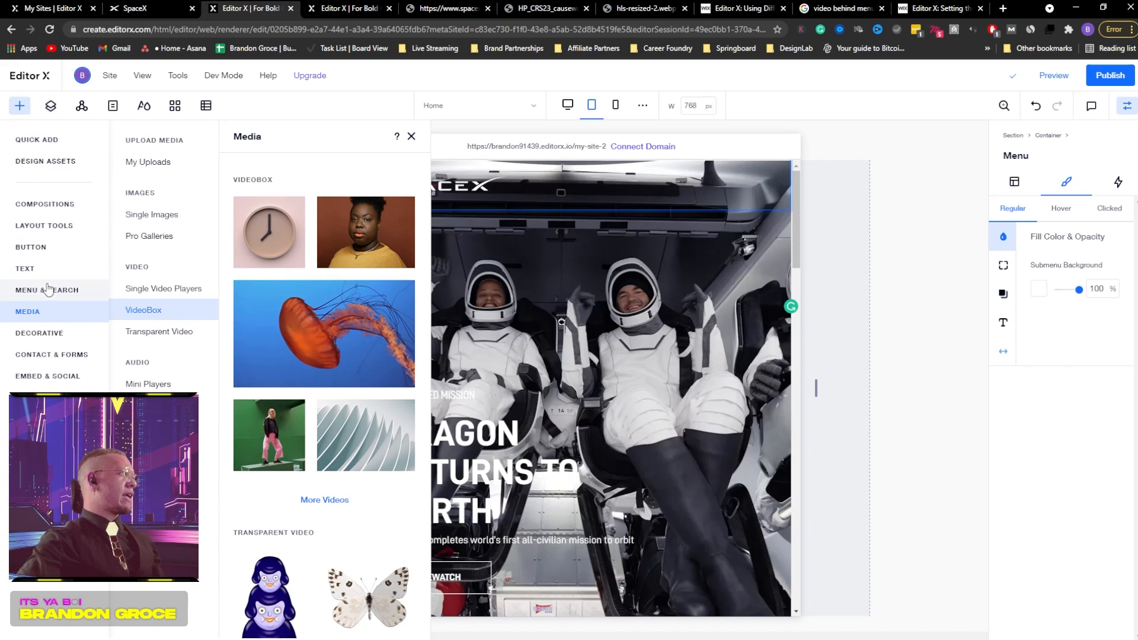
pyautogui.click(47, 294)
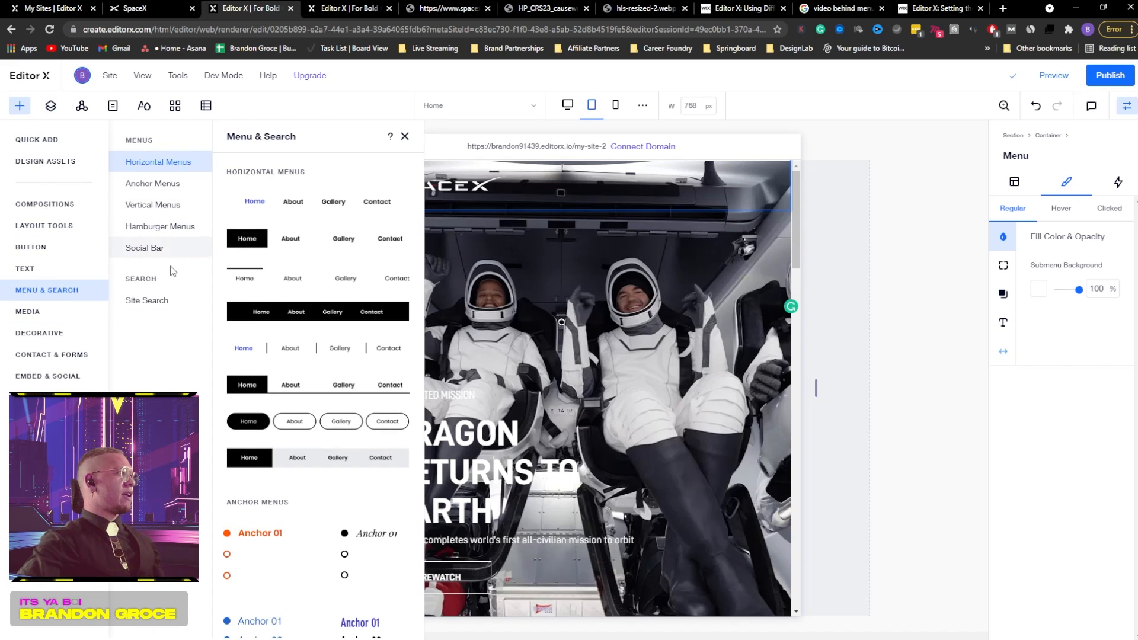
pyautogui.click(164, 230)
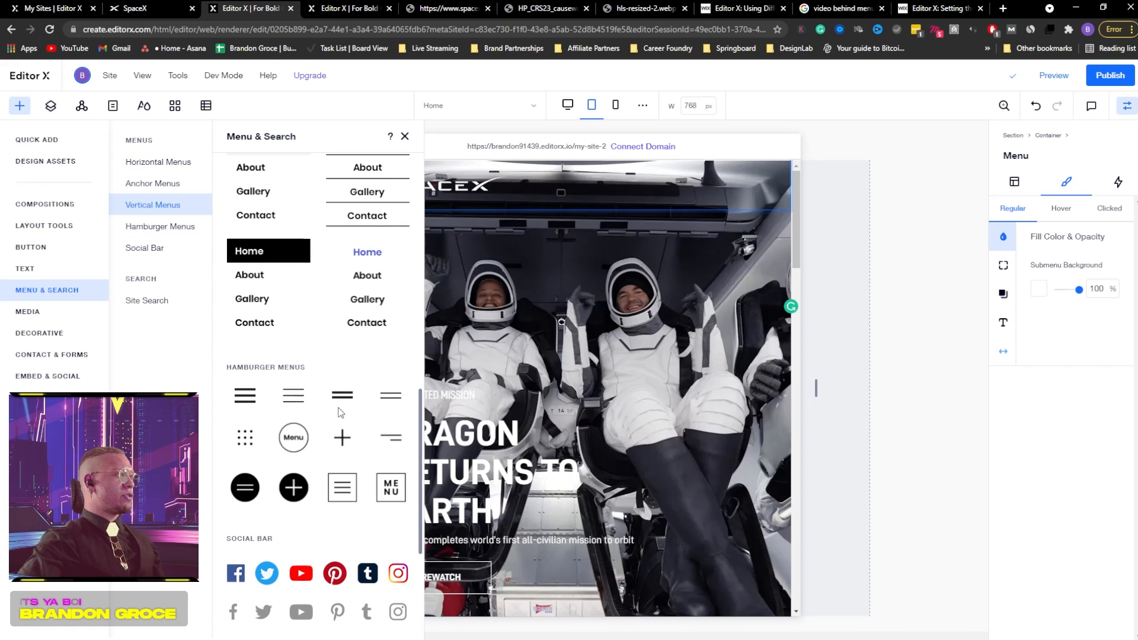
pyautogui.click(250, 434)
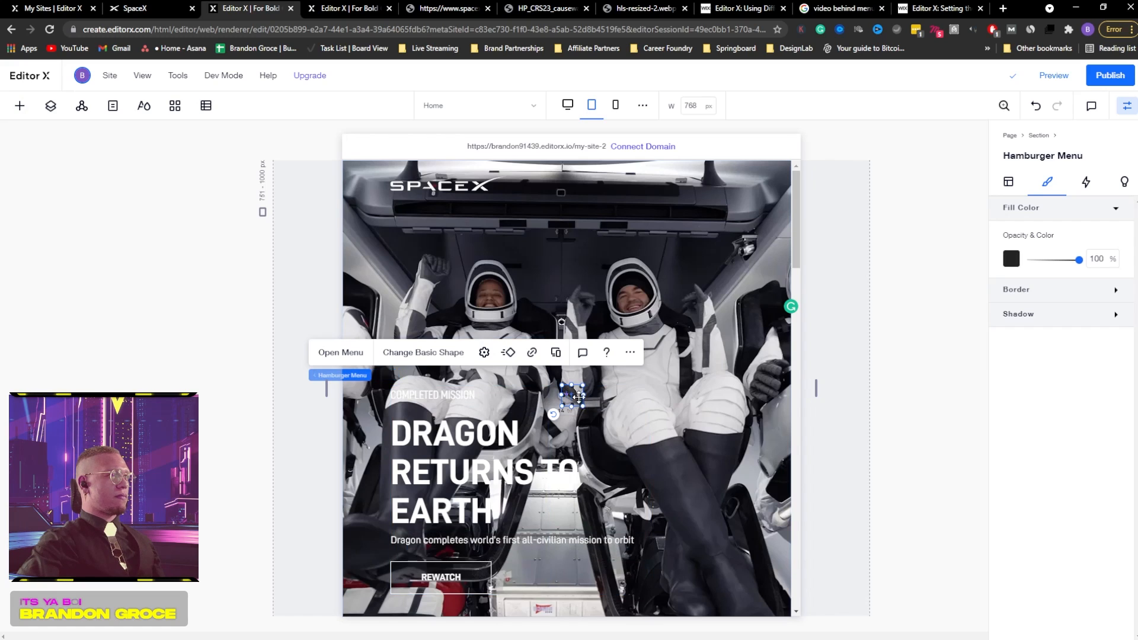
pyautogui.moveTo(572, 393); pyautogui.dragTo(698, 200)
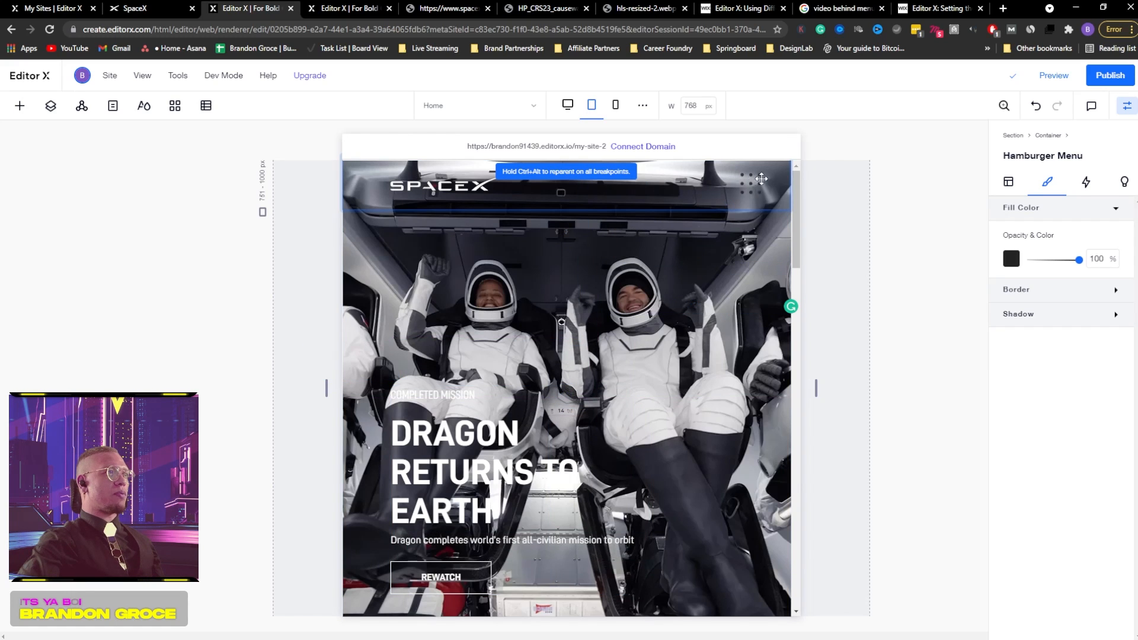
pyautogui.moveTo(766, 185); pyautogui.dragTo(765, 183)
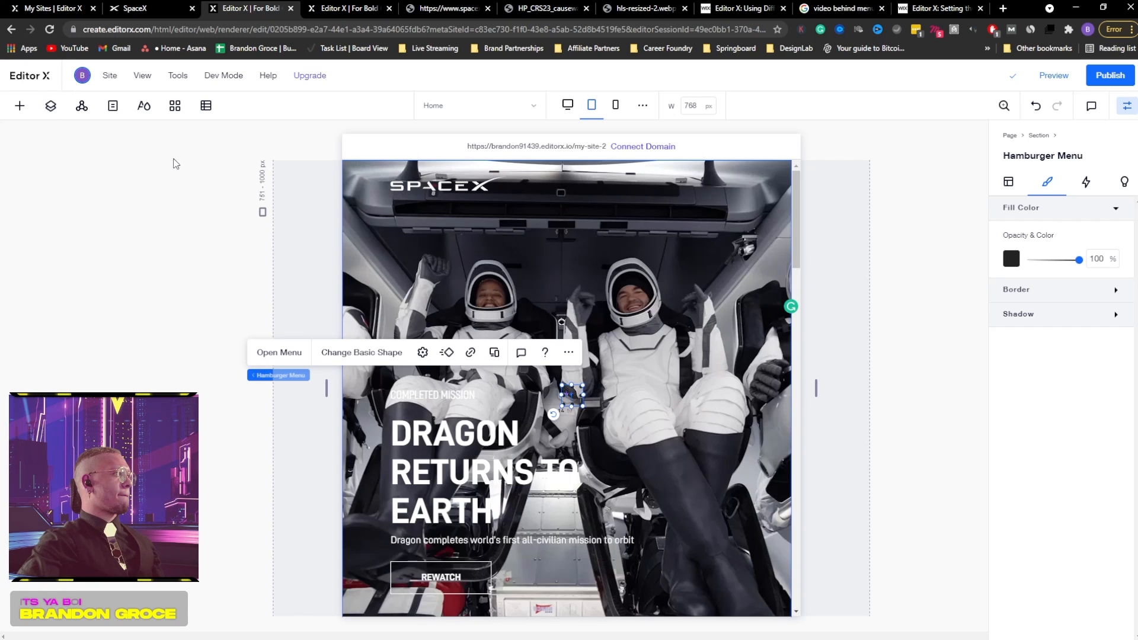
pyautogui.press('Delete')
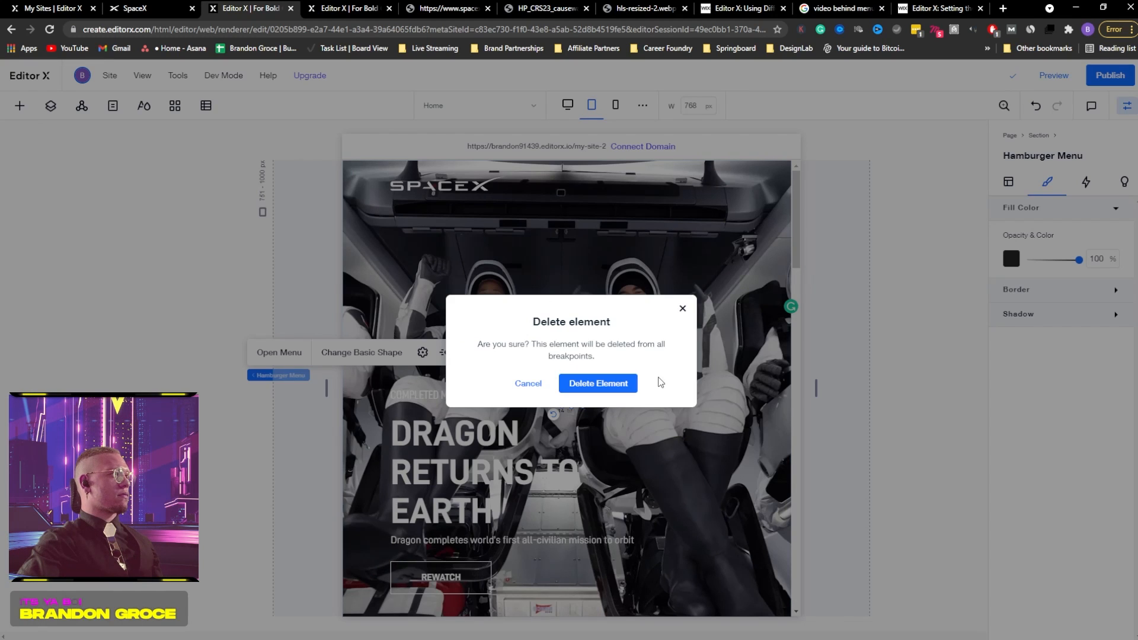
pyautogui.click(682, 308)
# - Try to nest the hamburger menu inside the header container by reordering the layers of the Menu + Header section
pyautogui.click(51, 106)
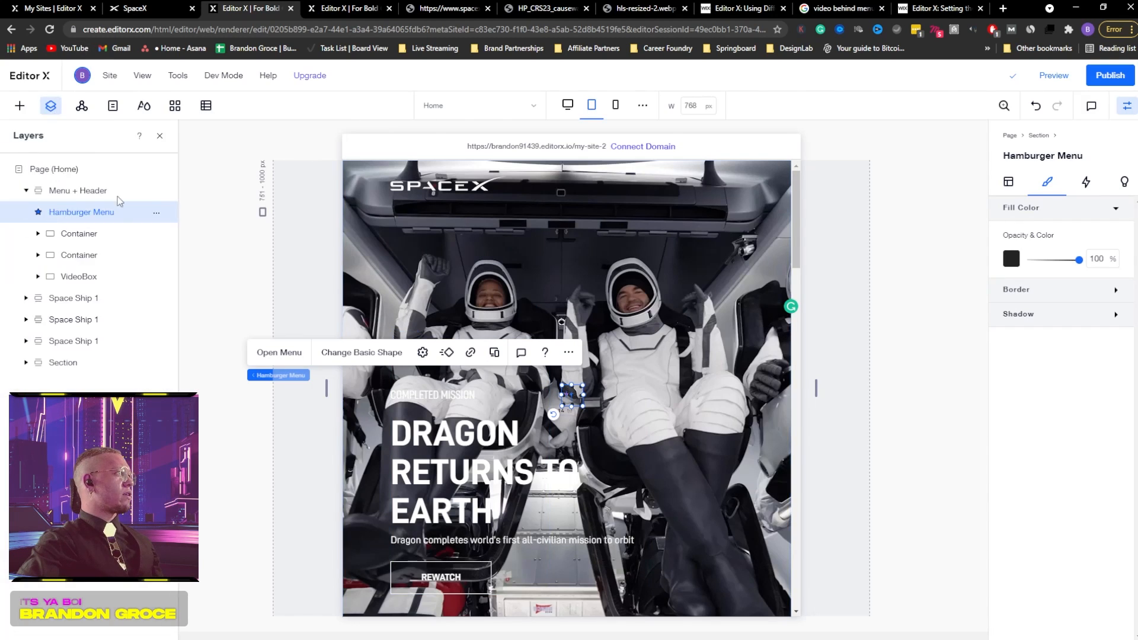
pyautogui.click(38, 235)
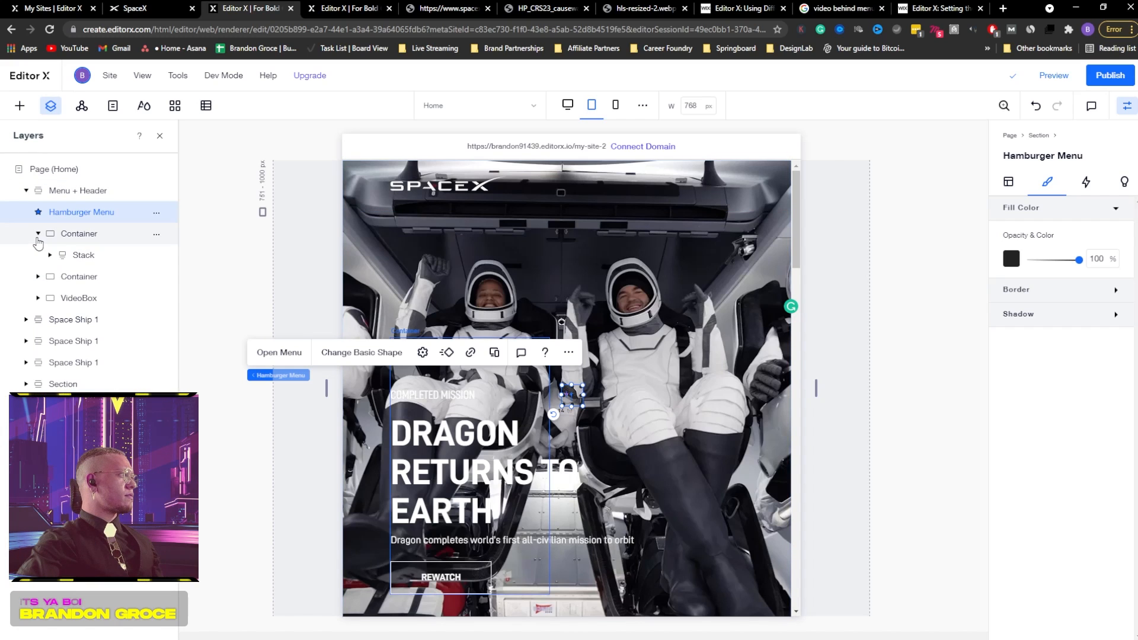
pyautogui.click(38, 276)
pyautogui.click(74, 298)
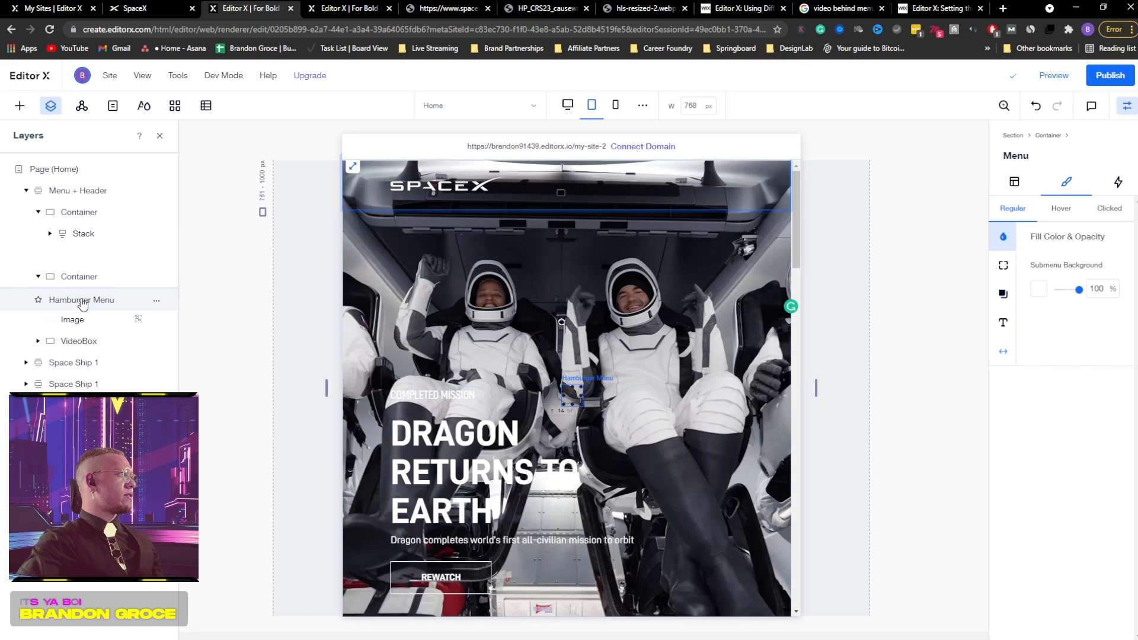
pyautogui.moveTo(83, 304); pyautogui.dragTo(81, 230)
# - Cut the hamburger menu and paste it into the header container that holds the Menu and Image elements
pyautogui.click(76, 237)
pyautogui.press('Delete')
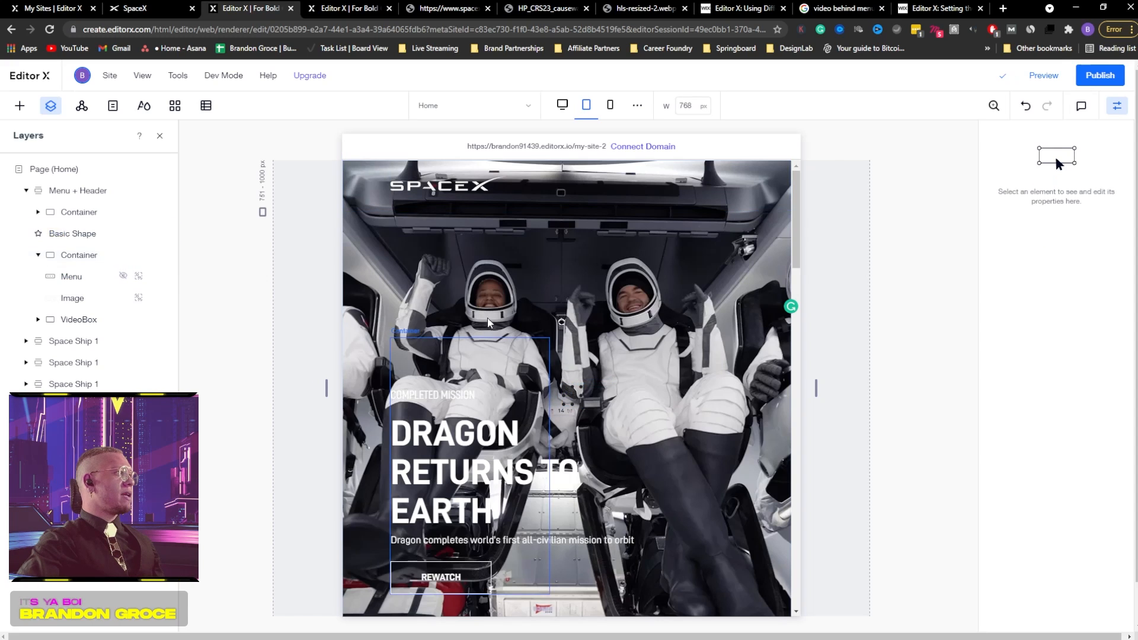
pyautogui.click(38, 299)
pyautogui.click(85, 235)
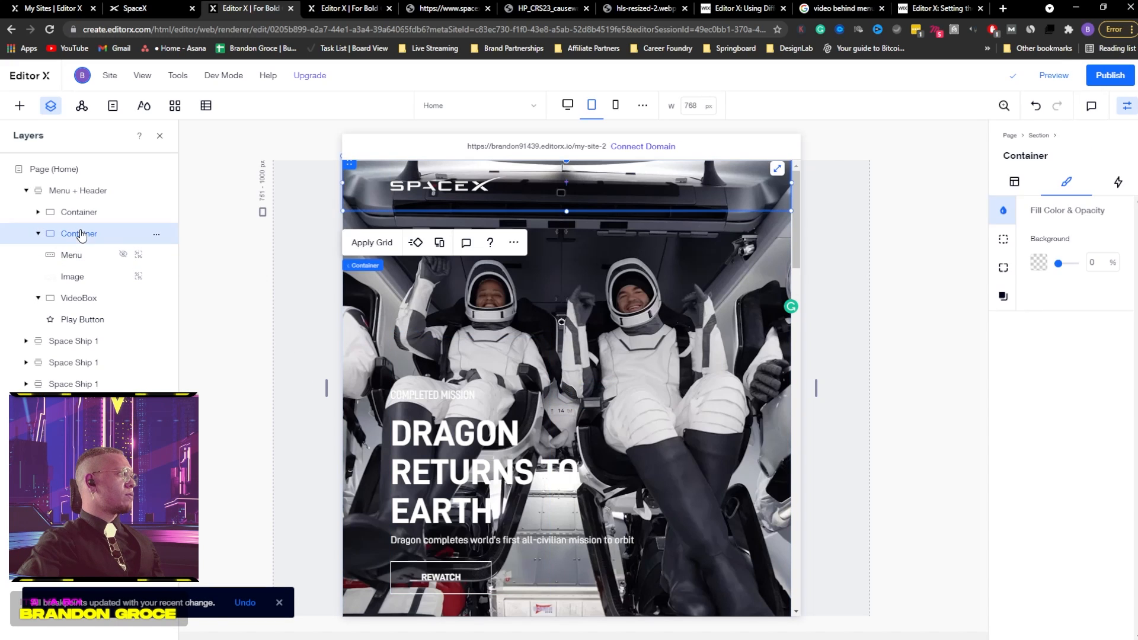
pyautogui.click(87, 235)
pyautogui.hotkey('ctrl', 'z')
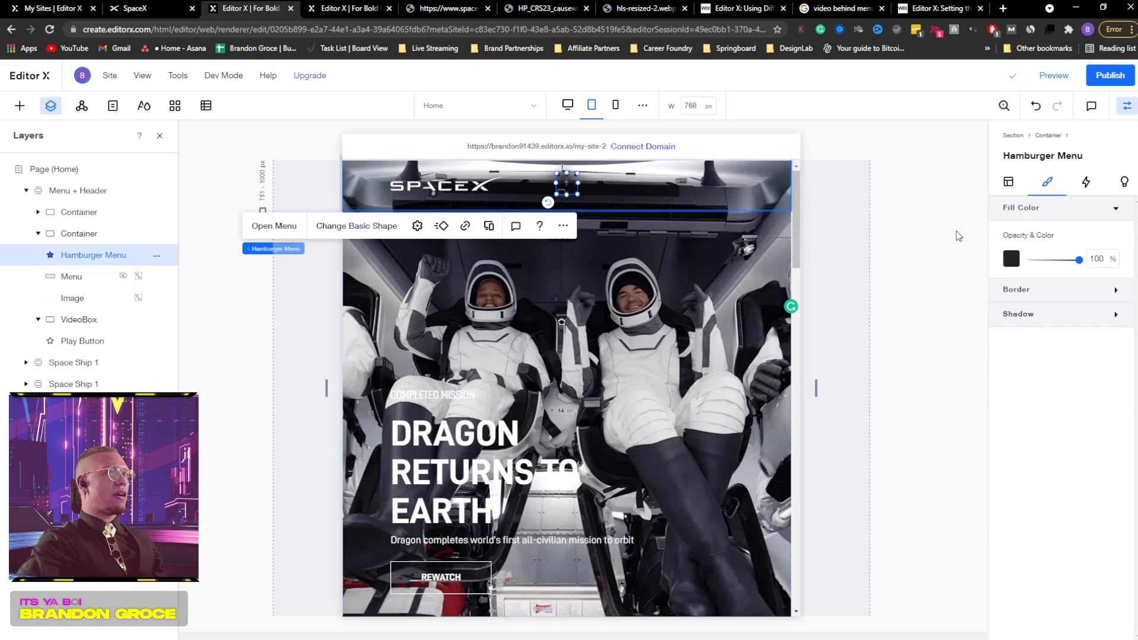
# - Fill the hamburger menu icon with white (#FFFFFF) and place it at the right end of the header, across from the logo
pyautogui.click(1010, 258)
pyautogui.click(727, 442)
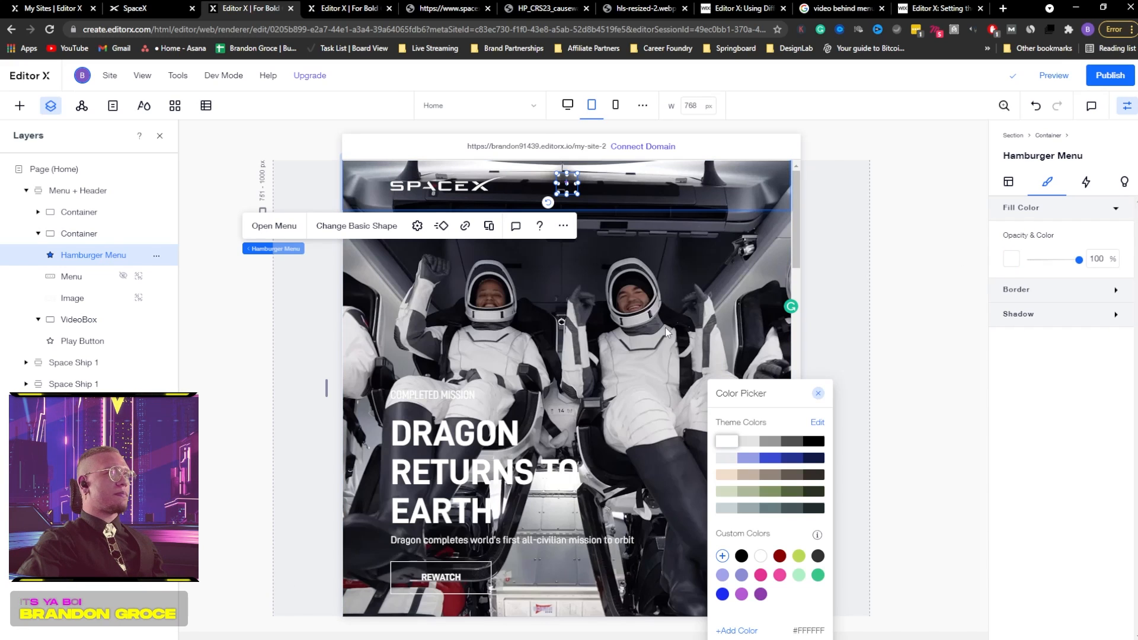
pyautogui.click(876, 172)
pyautogui.moveTo(574, 179); pyautogui.dragTo(765, 183)
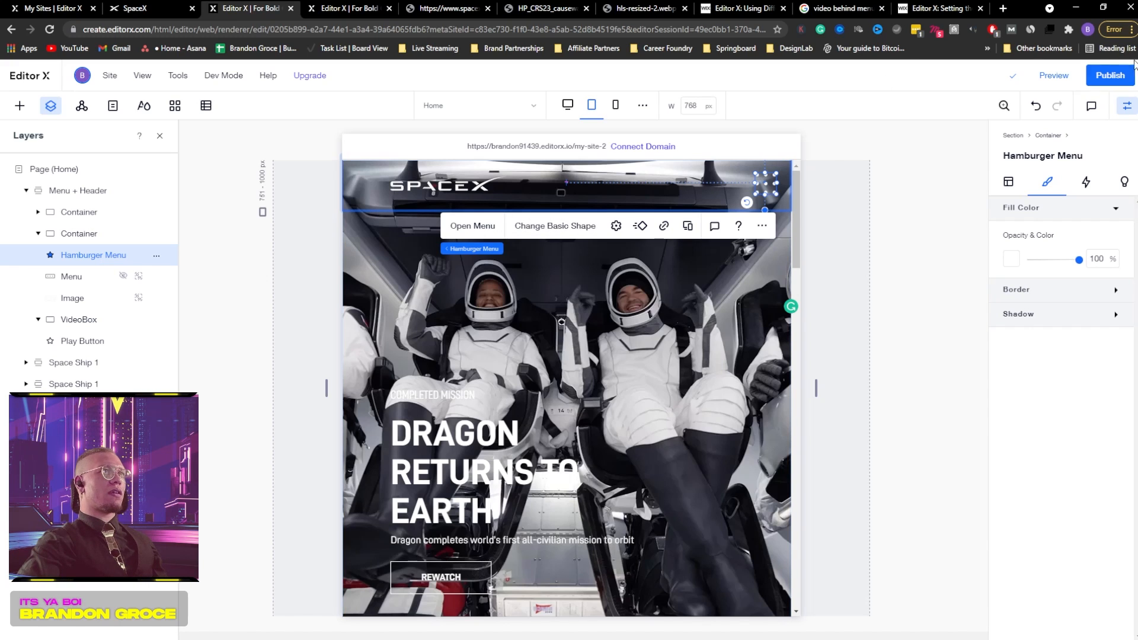
pyautogui.click(1057, 77)
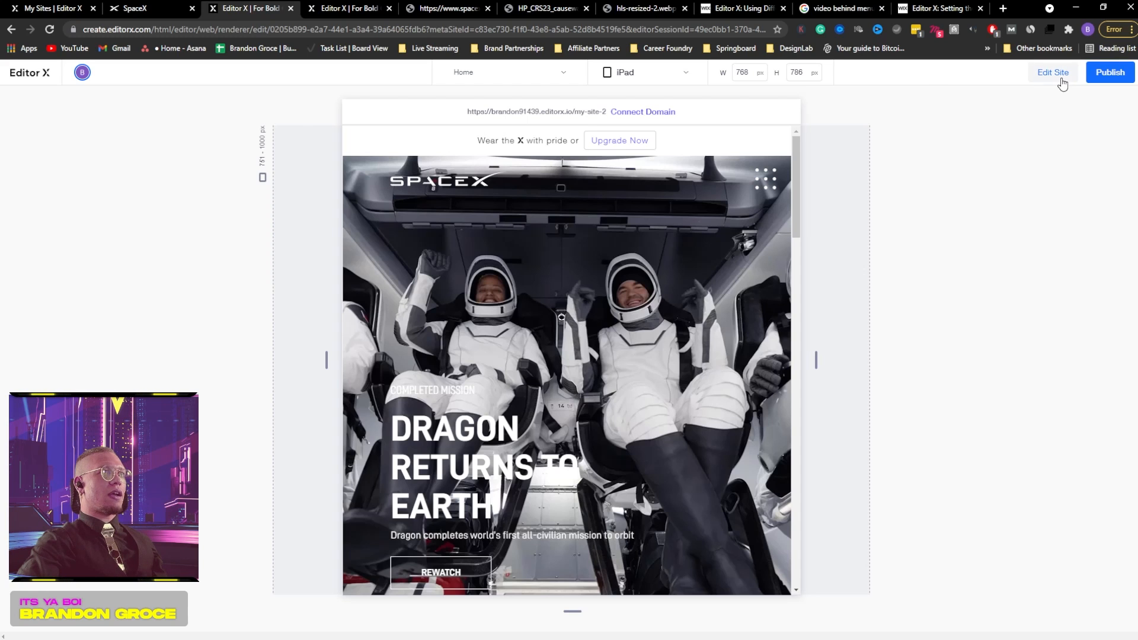
pyautogui.click(1055, 73)
# - Set the font of the vertical menu inside the hamburger menu's container to D DIN Bold and return to the page
pyautogui.click(766, 185)
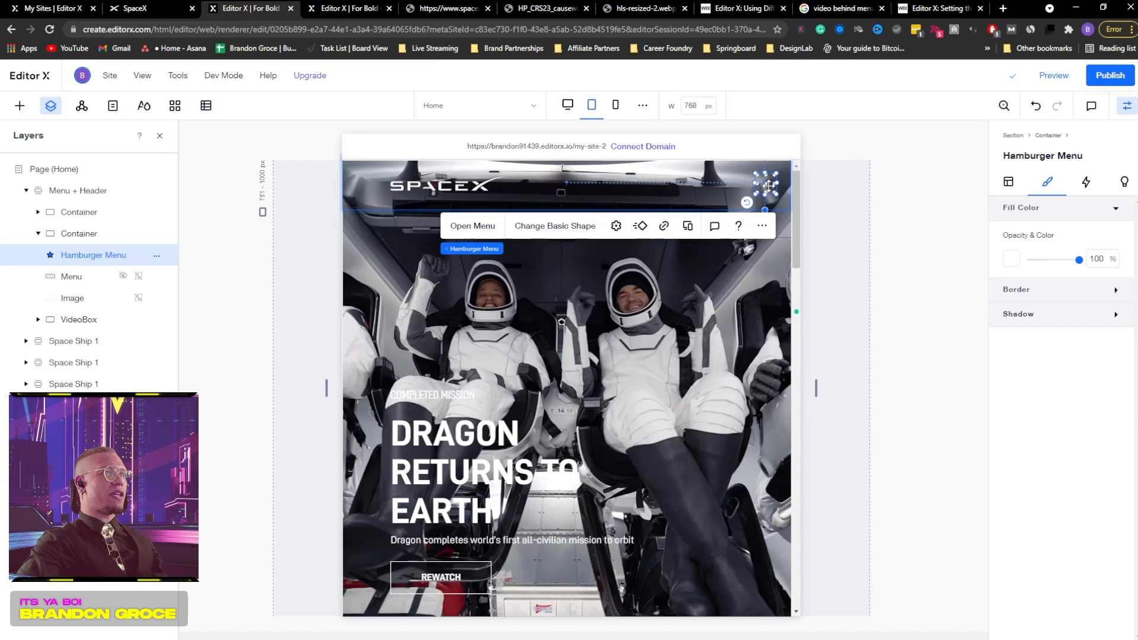
pyautogui.click(464, 227)
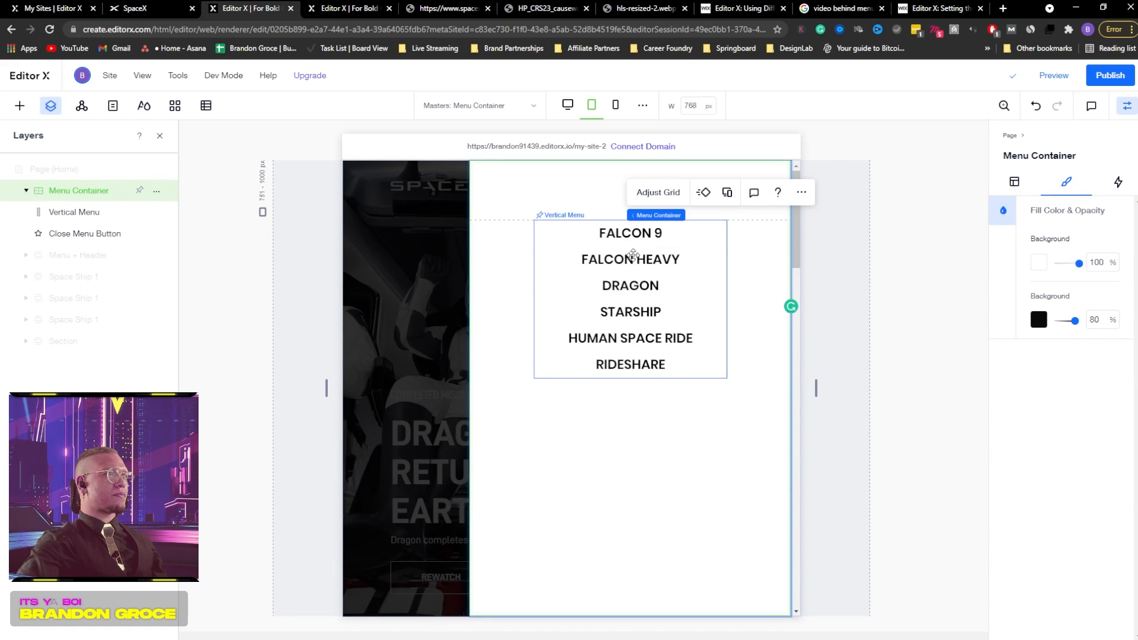
pyautogui.click(629, 289)
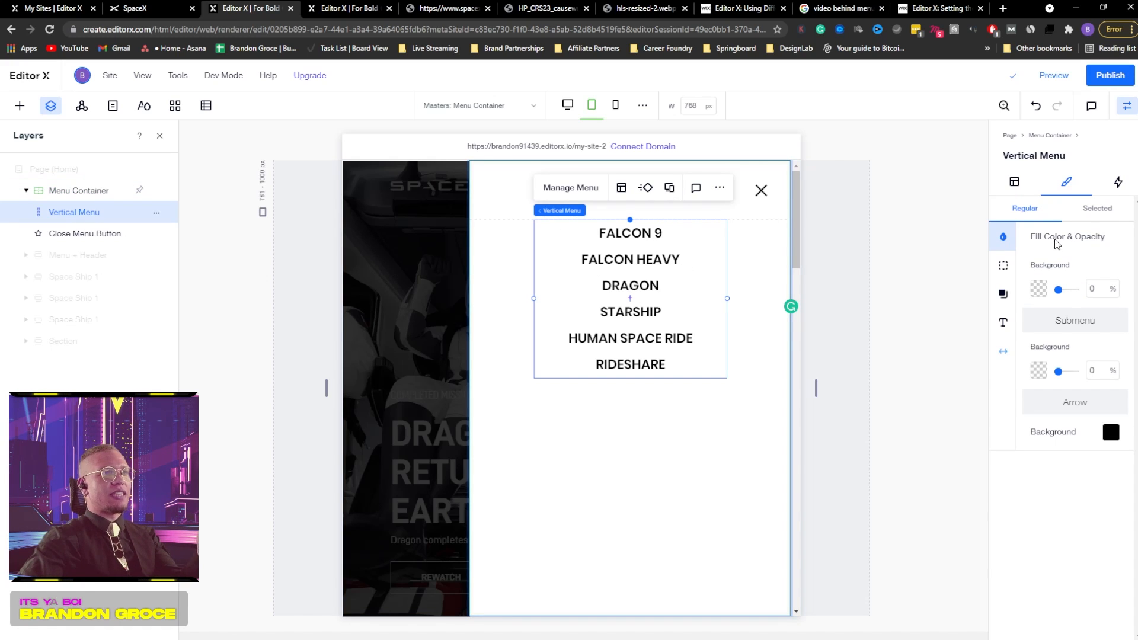
pyautogui.click(1003, 321)
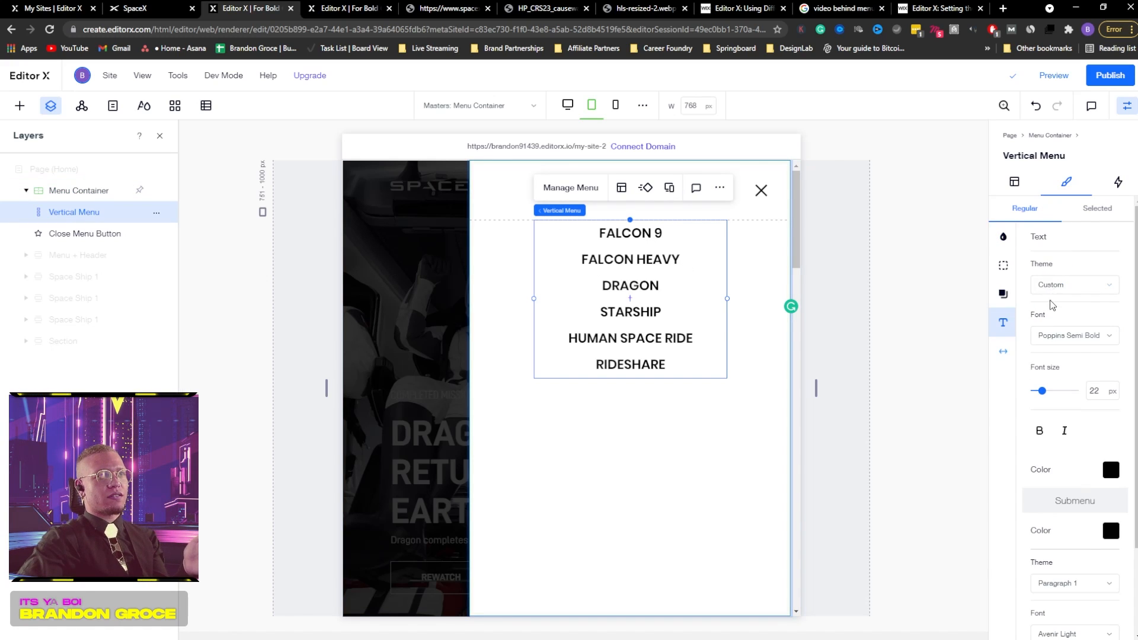
pyautogui.click(1065, 338)
pyautogui.write('D DIN')
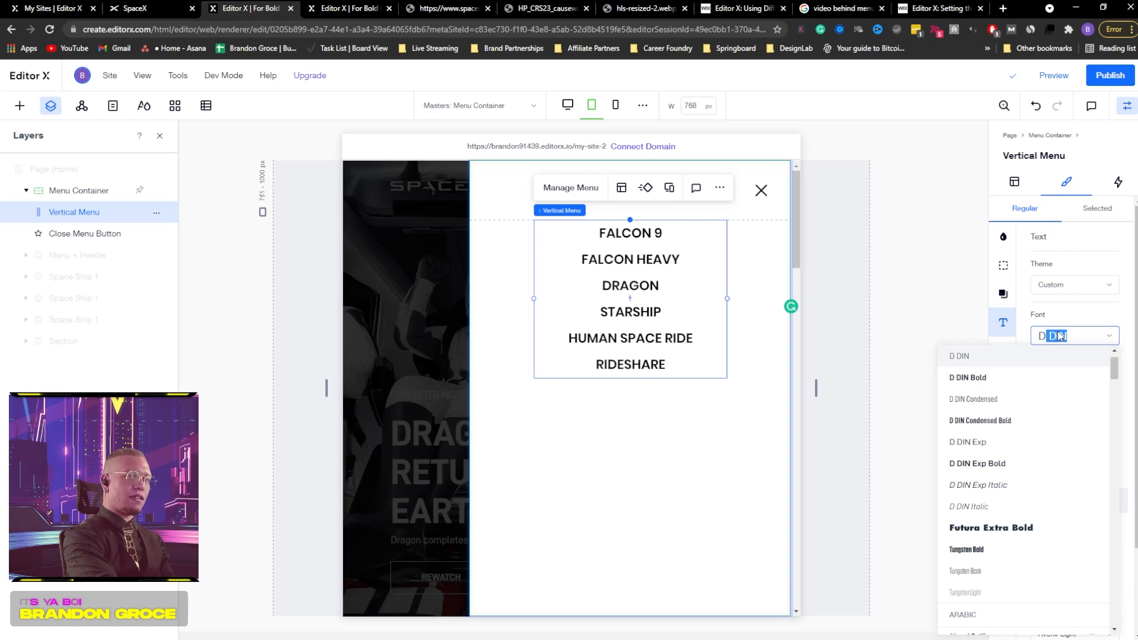
pyautogui.click(973, 379)
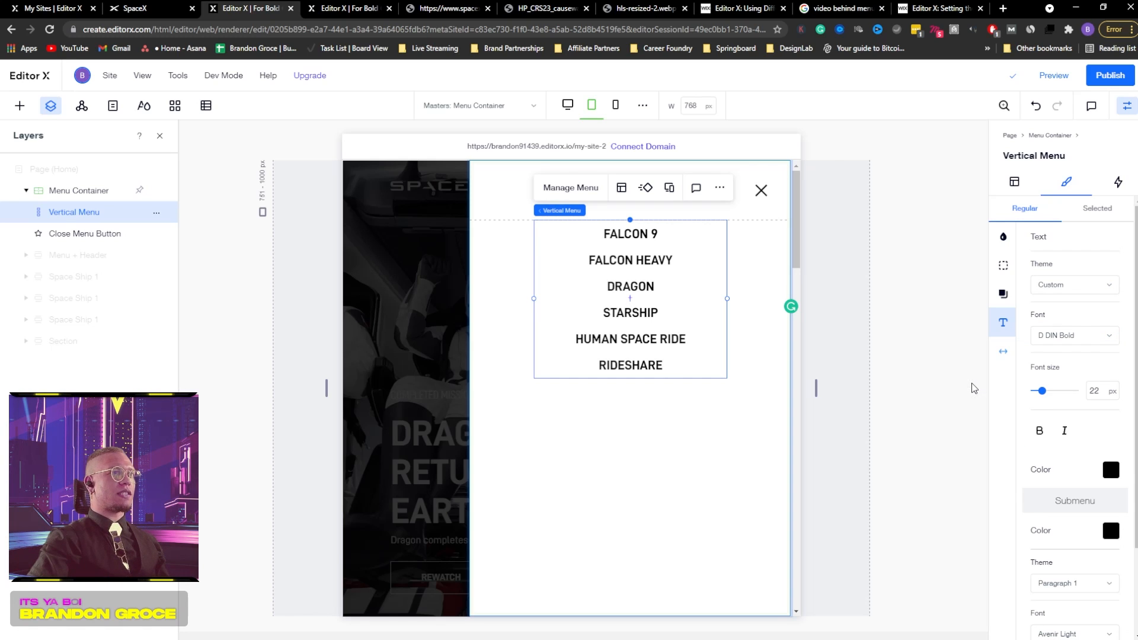
pyautogui.click(972, 335)
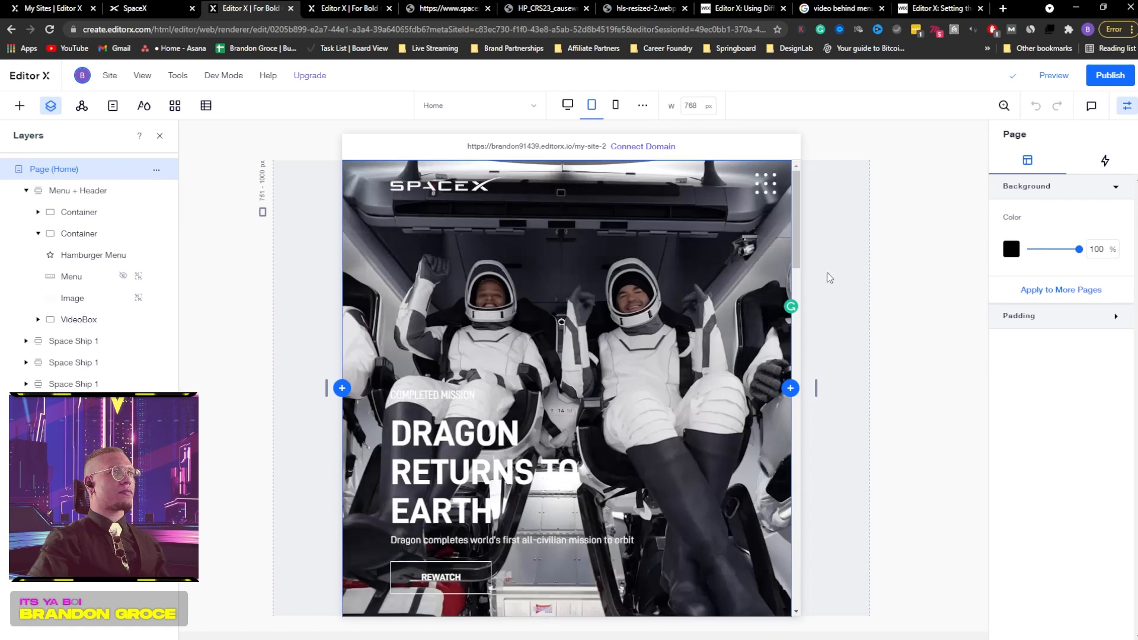
# - Preview the tablet page and shift the hamburger menu icon slightly inward from the header's right edge
pyautogui.click(1061, 80)
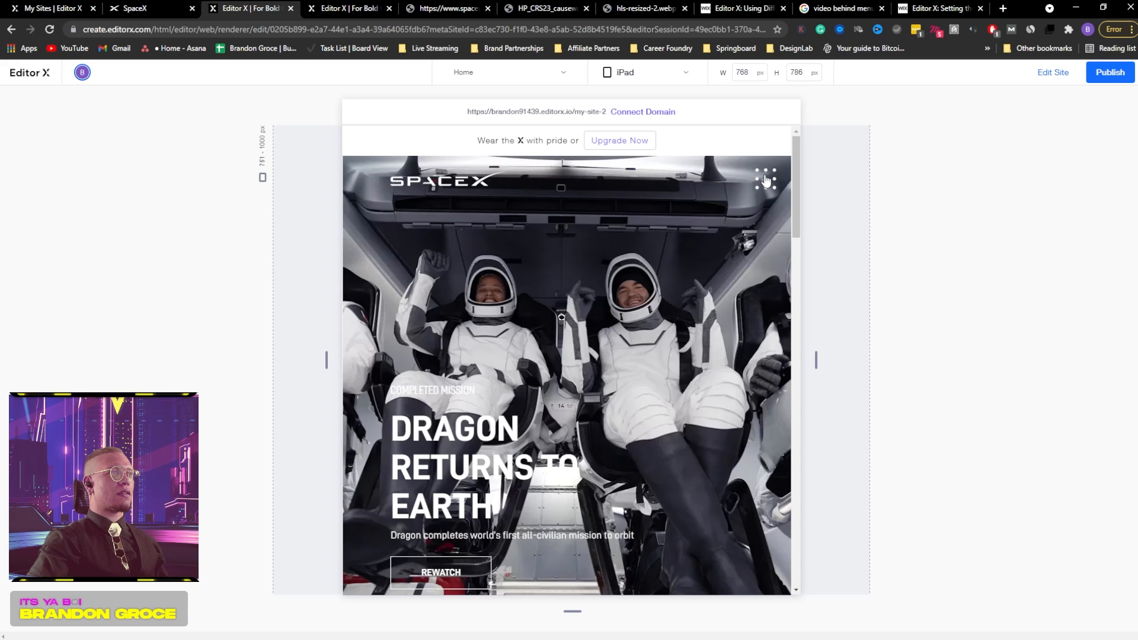
pyautogui.click(1061, 80)
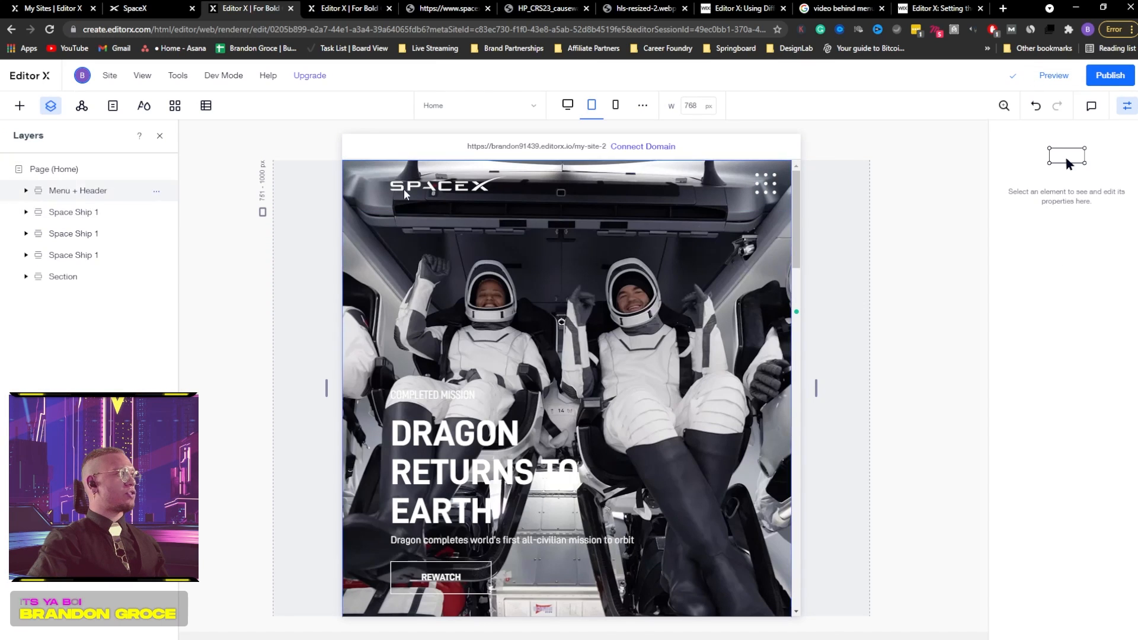
pyautogui.click(765, 182)
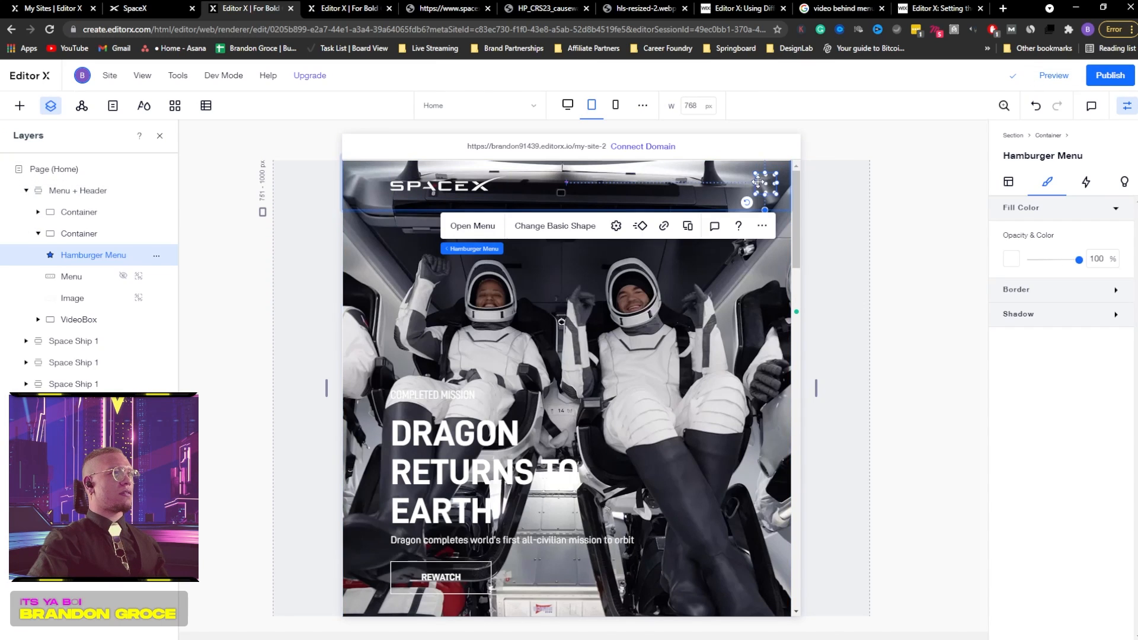
pyautogui.moveTo(758, 182); pyautogui.dragTo(735, 187)
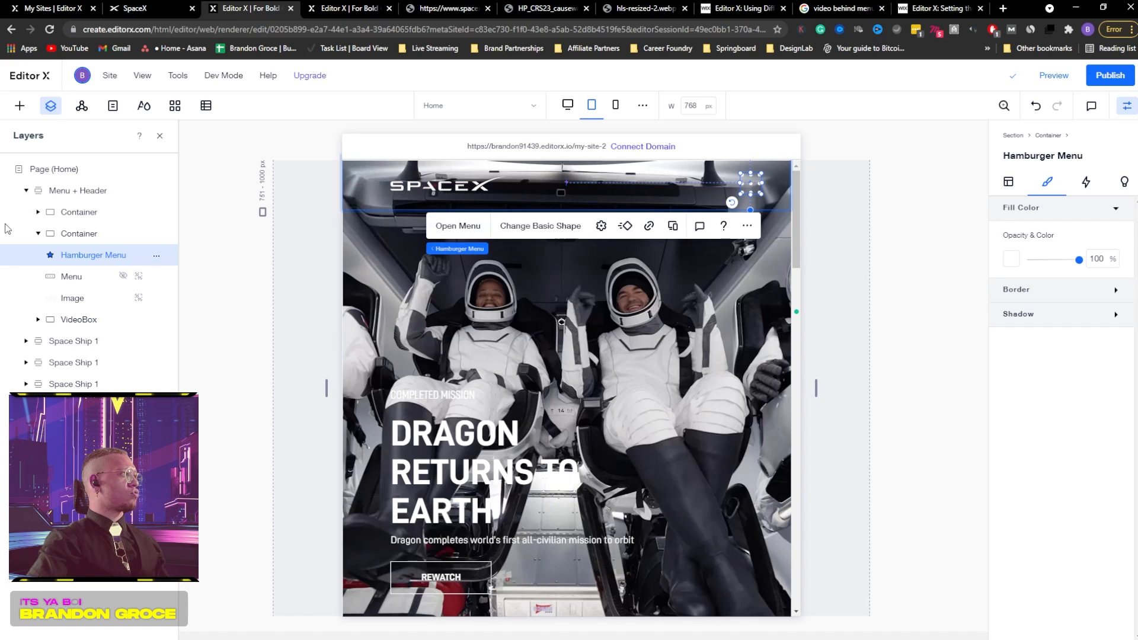
# - Examine the header's Menu, Image and Hamburger Menu elements and the basic shapes available for the hamburger icon
pyautogui.click(82, 284)
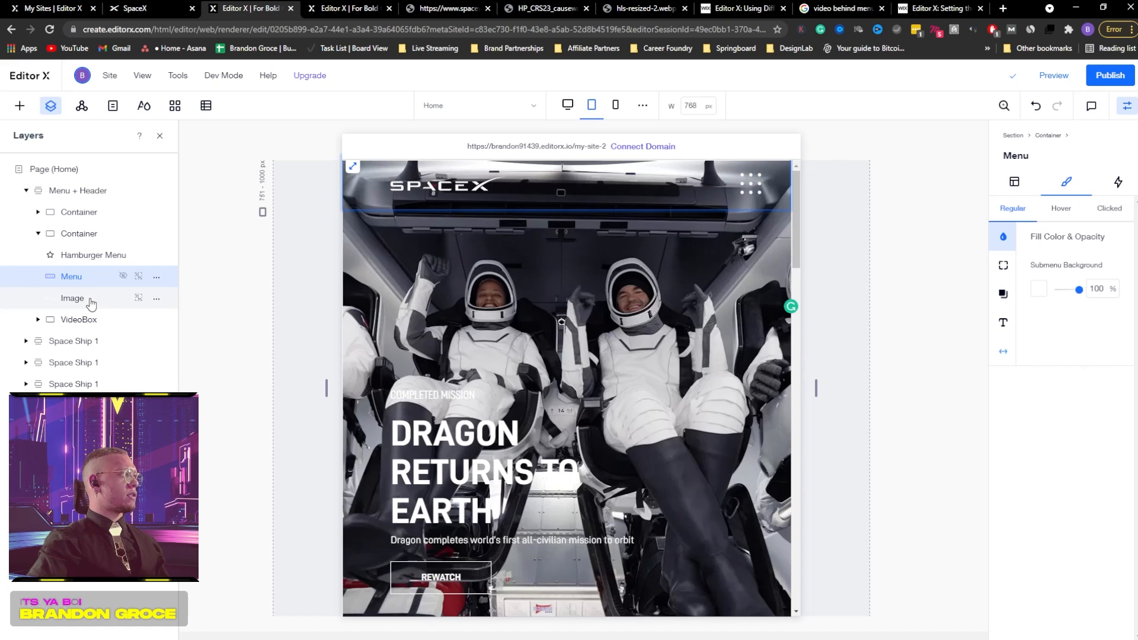
pyautogui.click(91, 304)
pyautogui.click(89, 277)
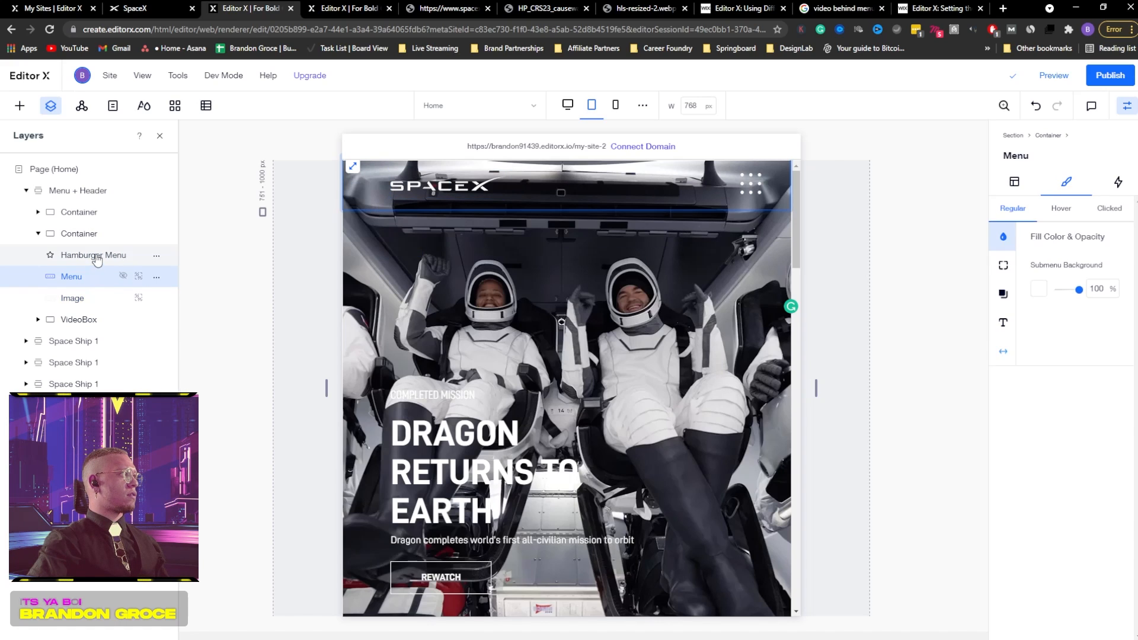
pyautogui.click(96, 257)
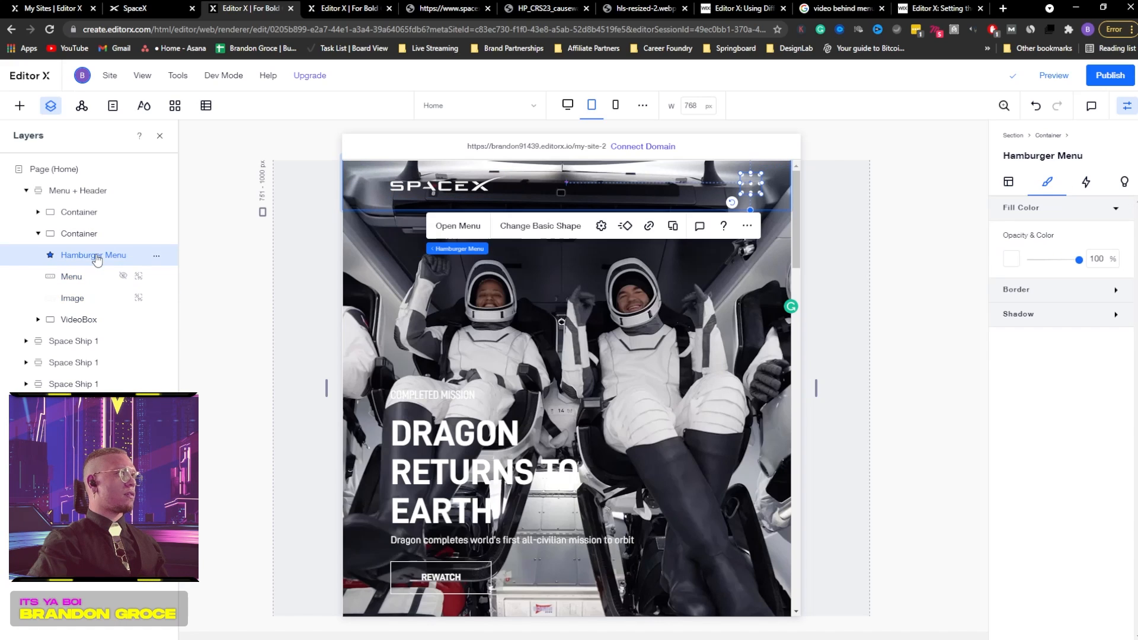
pyautogui.click(549, 236)
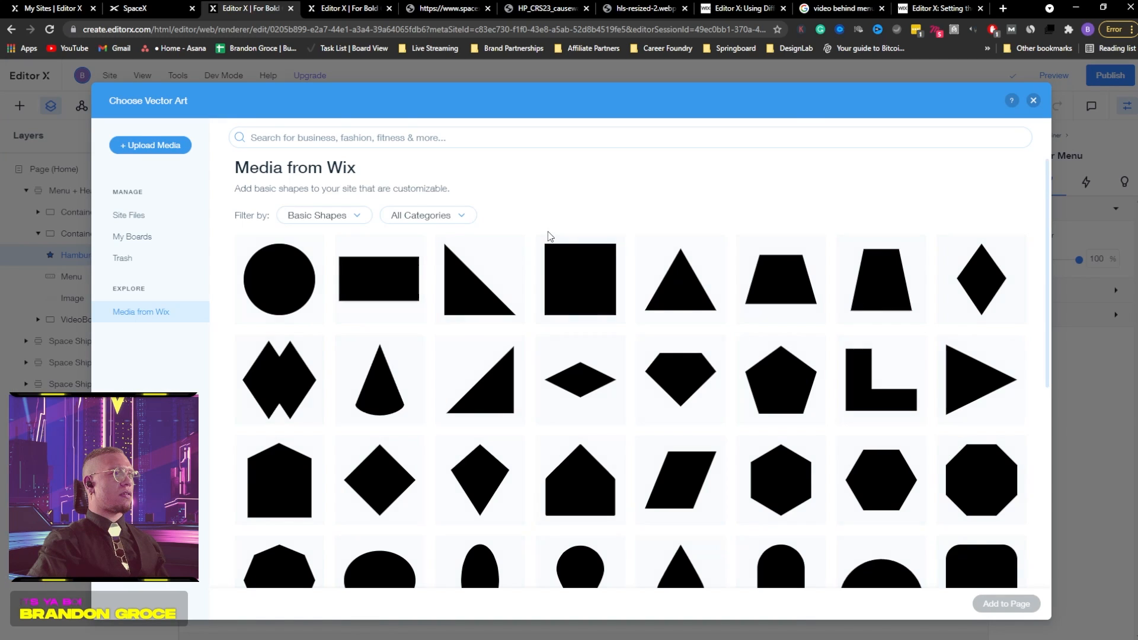
pyautogui.click(1033, 101)
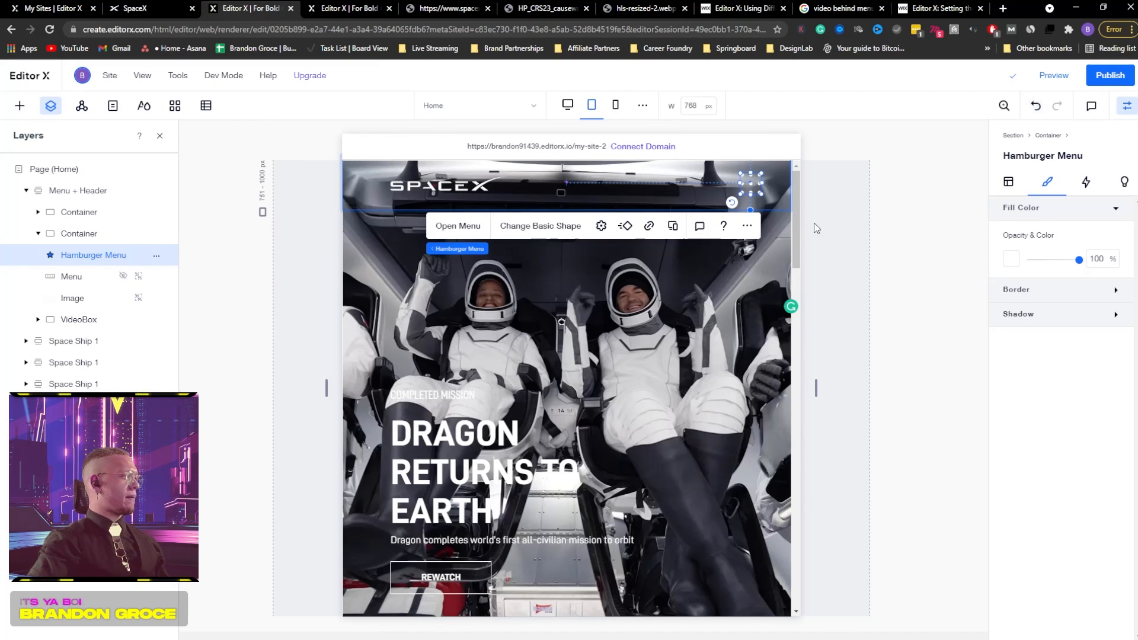
# - Inspect the hamburger menu's container and compare its layers with the header's layers, returning to the page
pyautogui.click(451, 227)
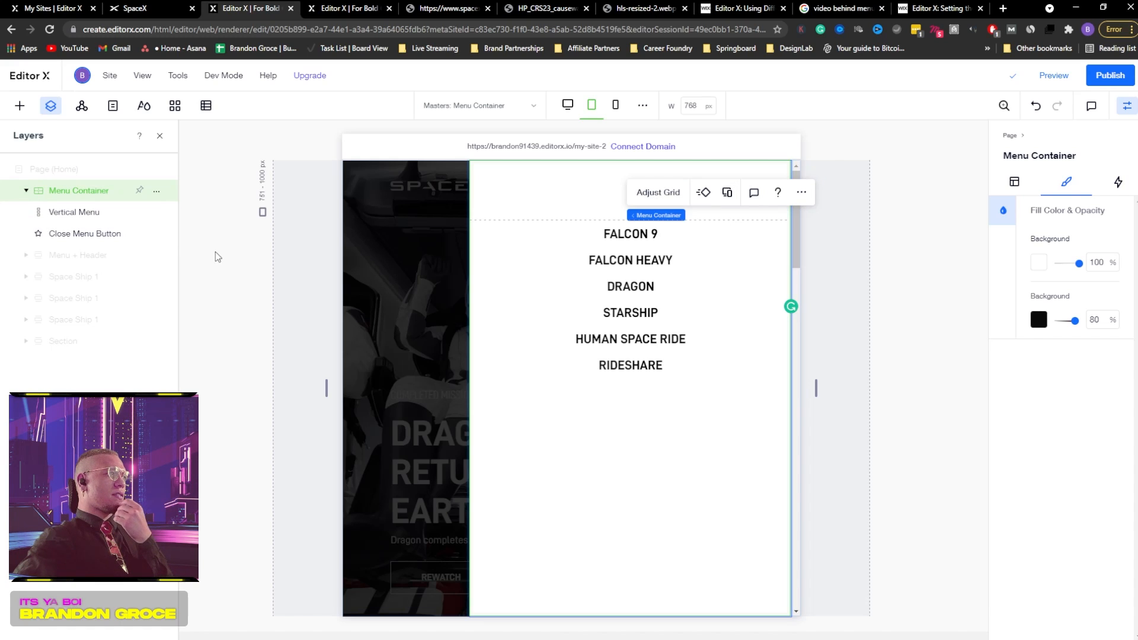
pyautogui.click(407, 213)
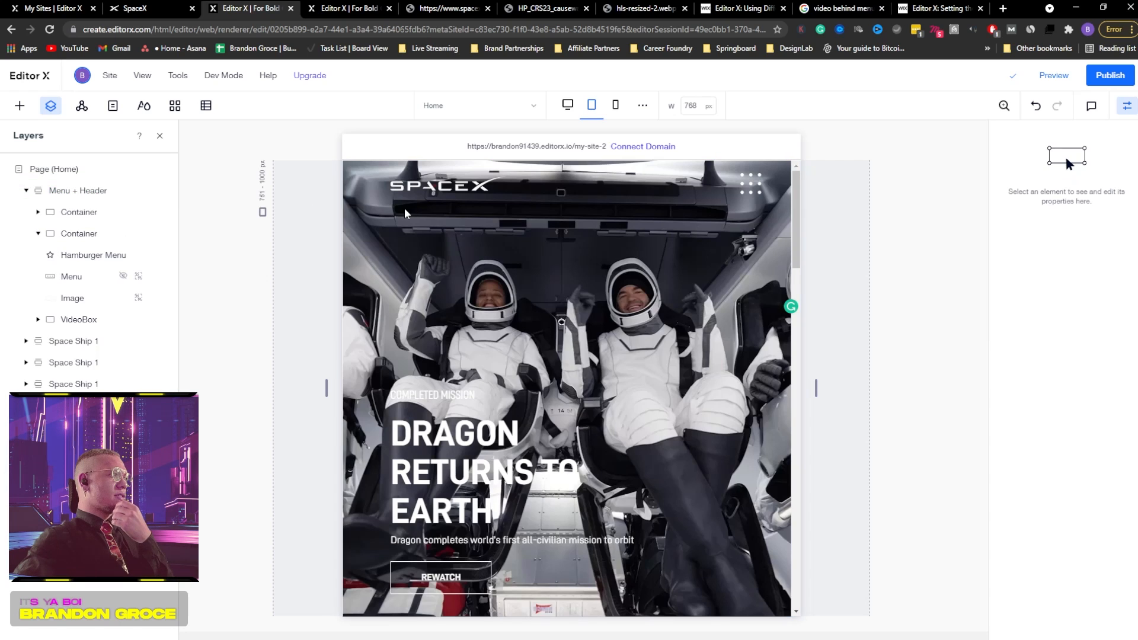
pyautogui.click(87, 195)
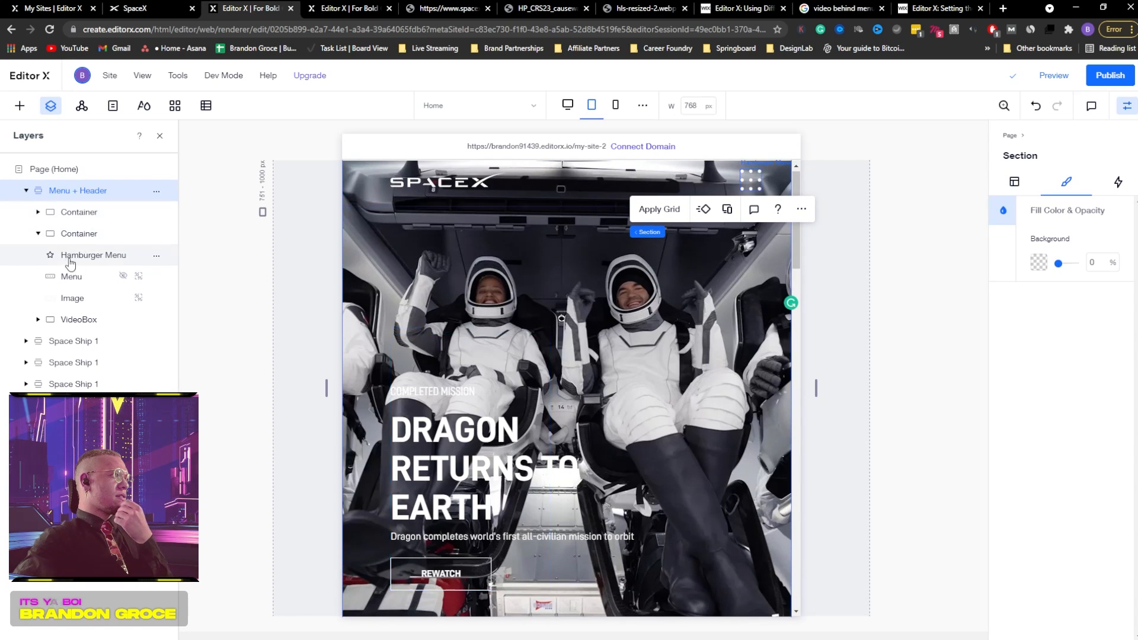
pyautogui.click(70, 279)
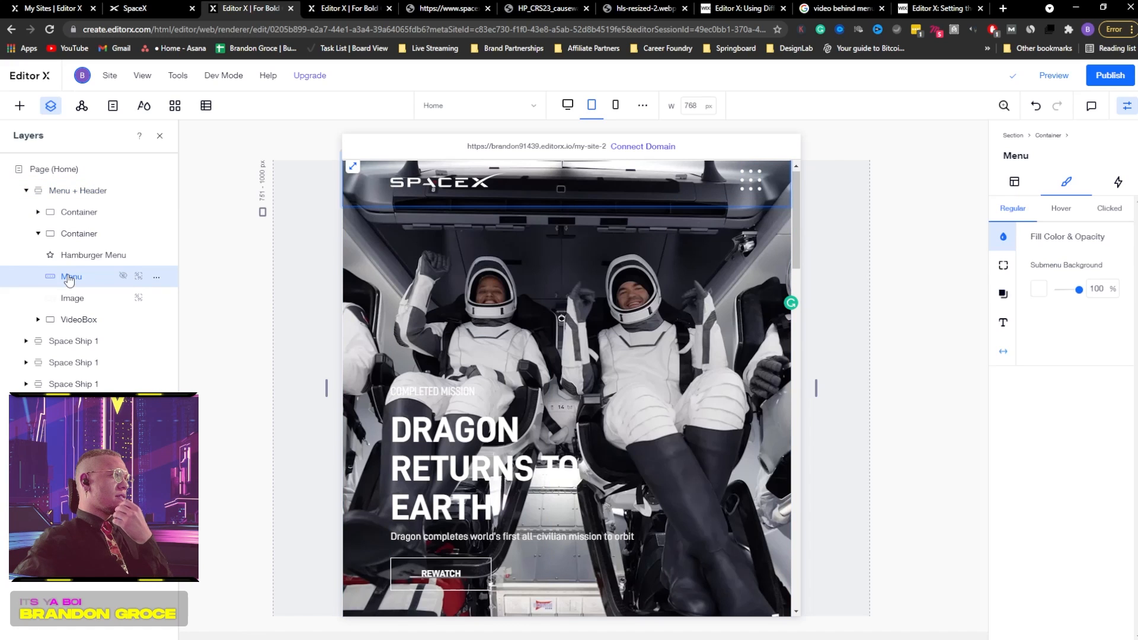
pyautogui.click(96, 258)
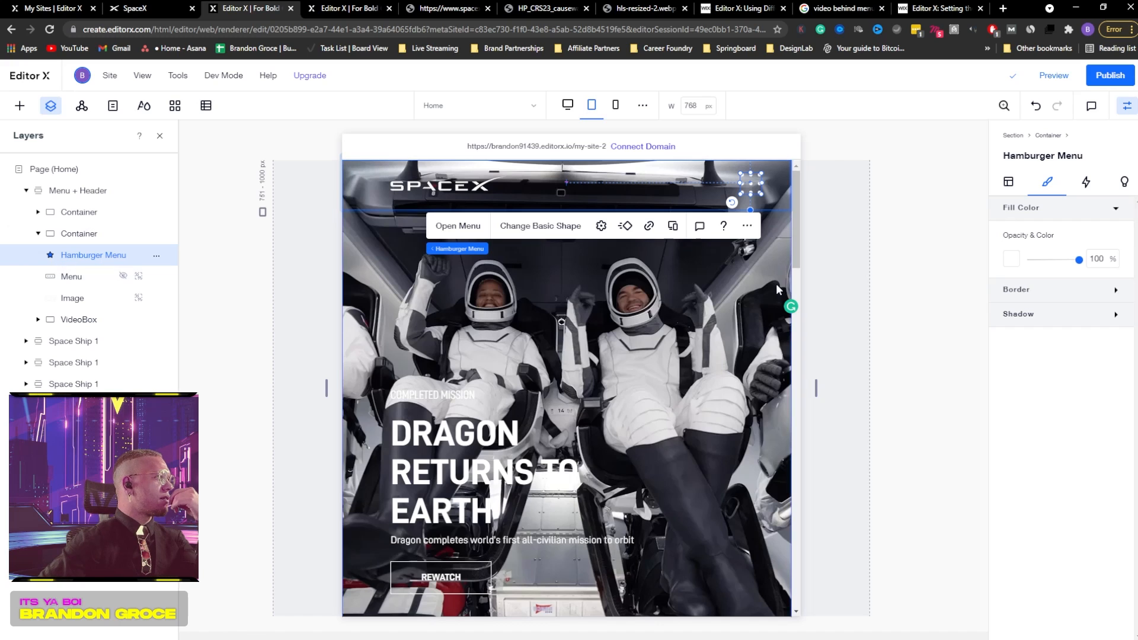
pyautogui.click(458, 228)
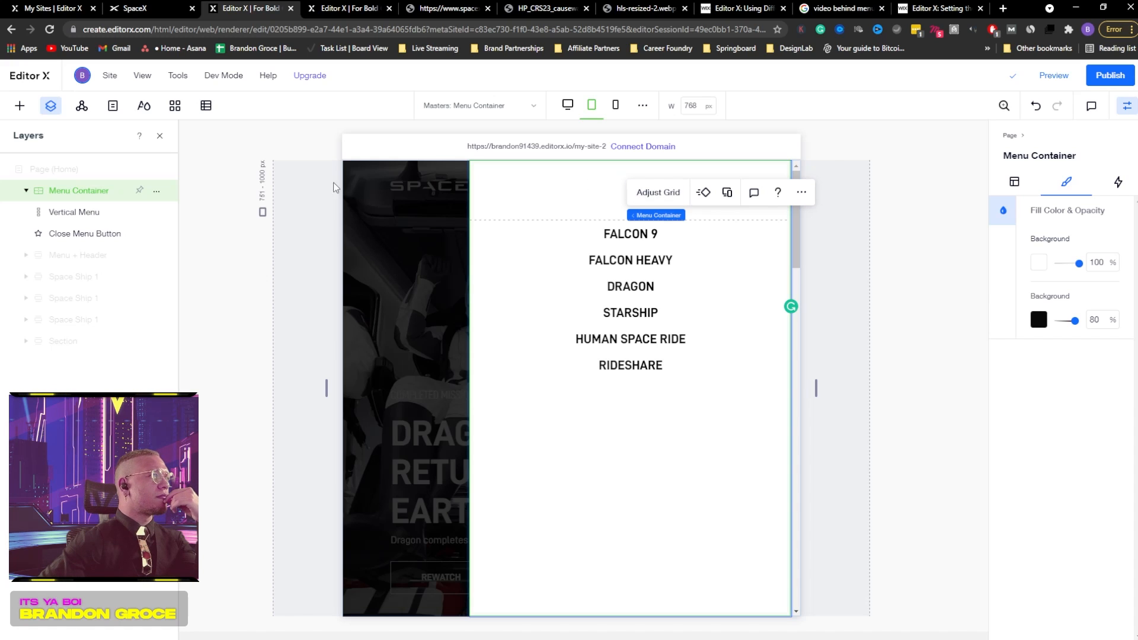
pyautogui.click(26, 191)
pyautogui.click(249, 261)
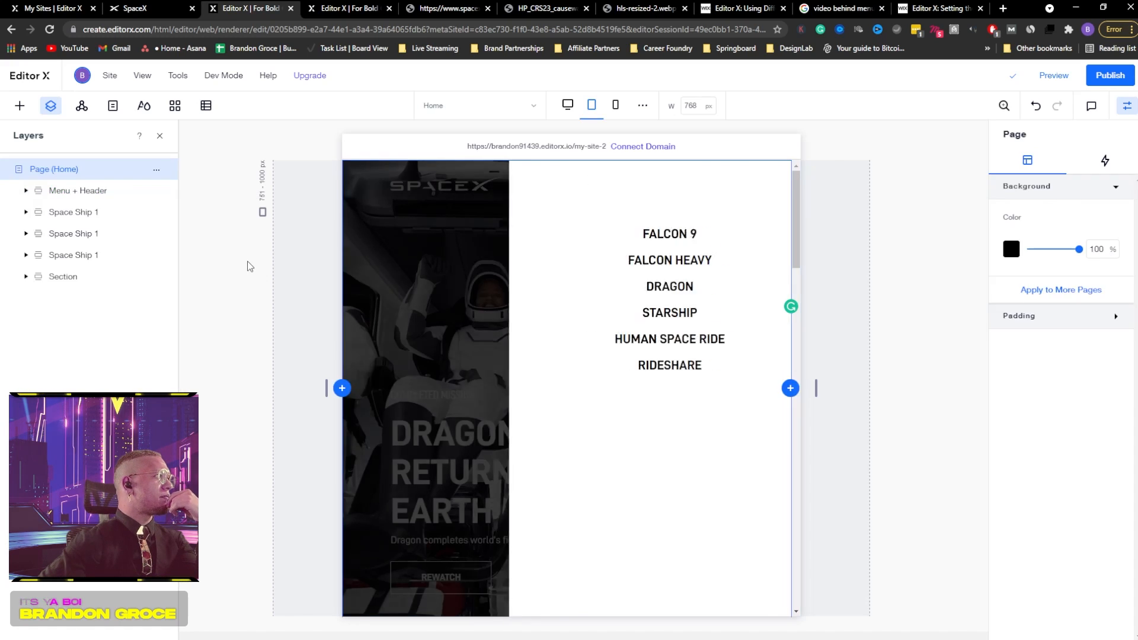
# - Examine the layer structure of the Menu + Header section, expanding both of its containers
pyautogui.click(76, 192)
pyautogui.click(26, 191)
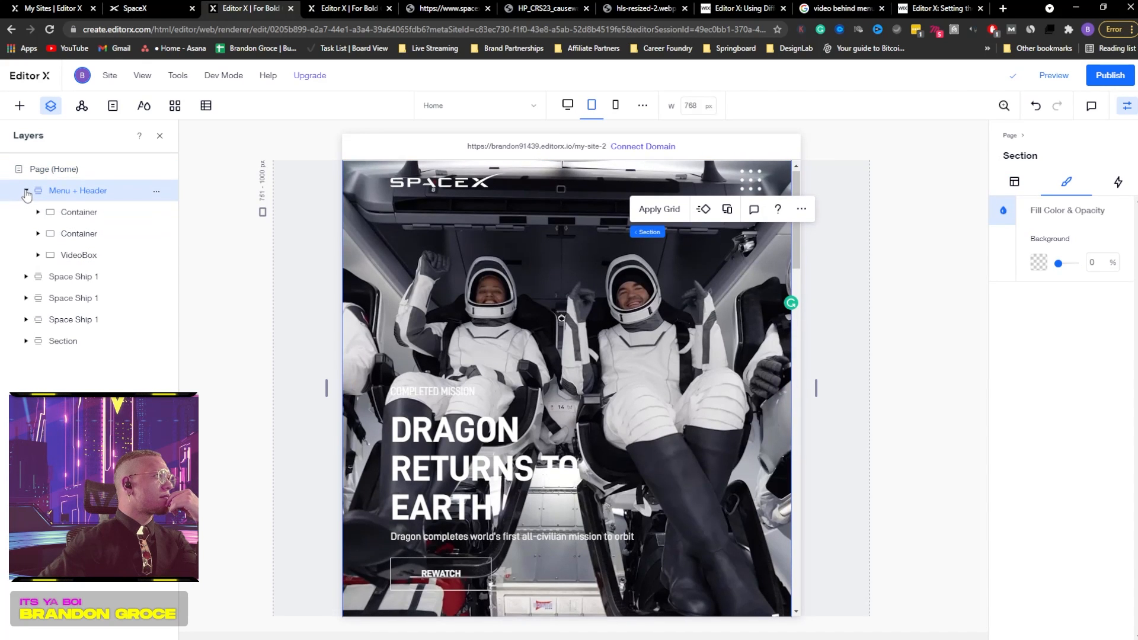
pyautogui.click(57, 258)
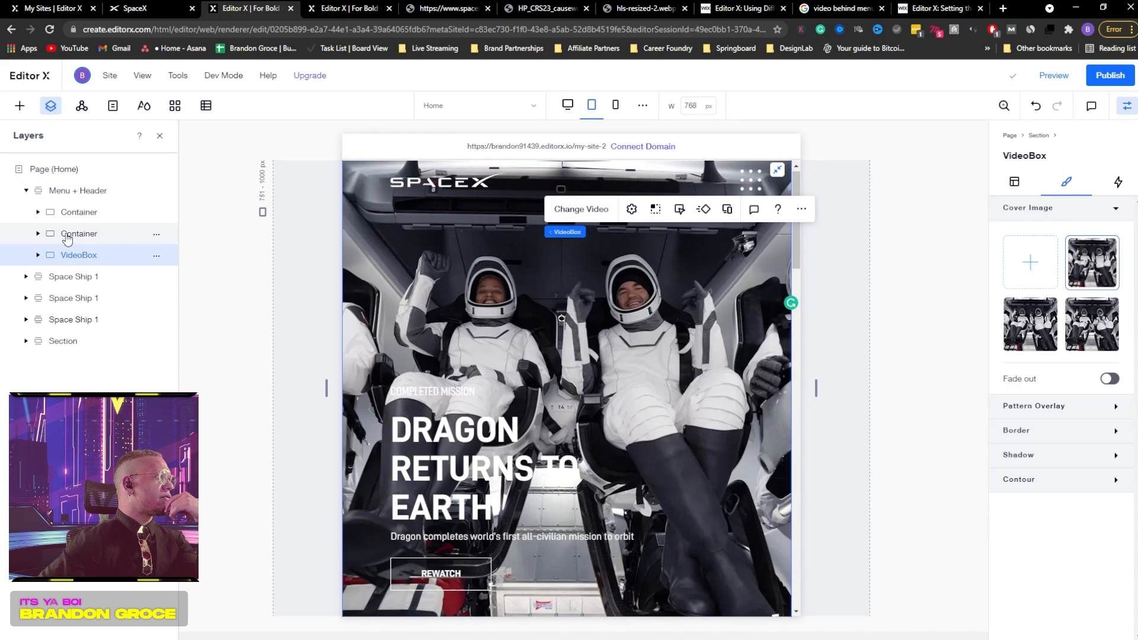
pyautogui.click(64, 234)
pyautogui.click(38, 233)
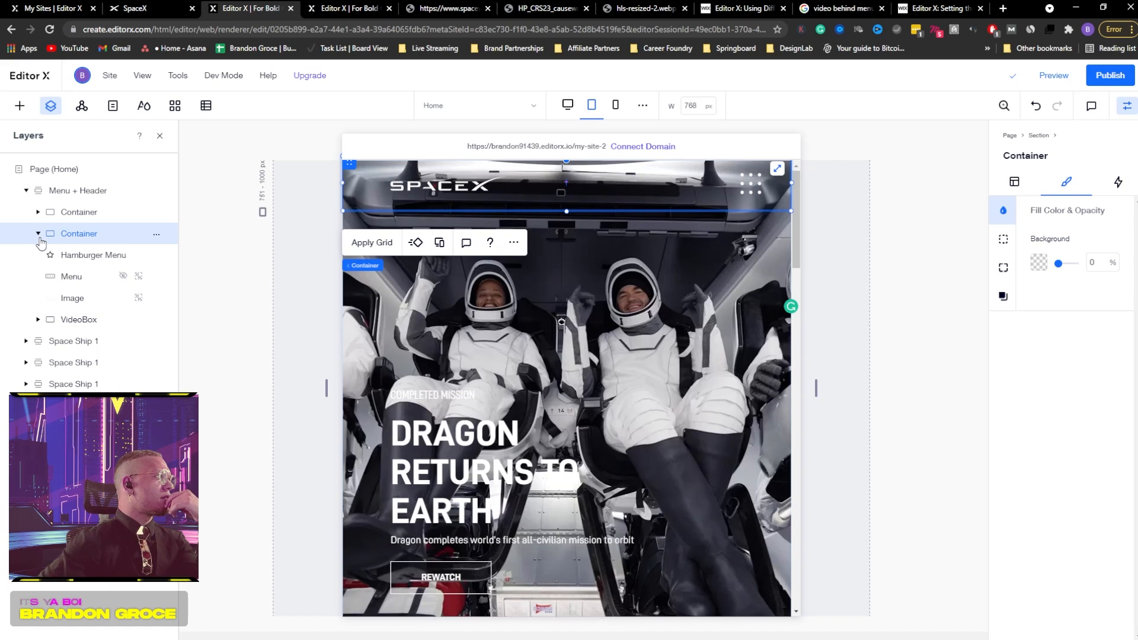
pyautogui.click(38, 212)
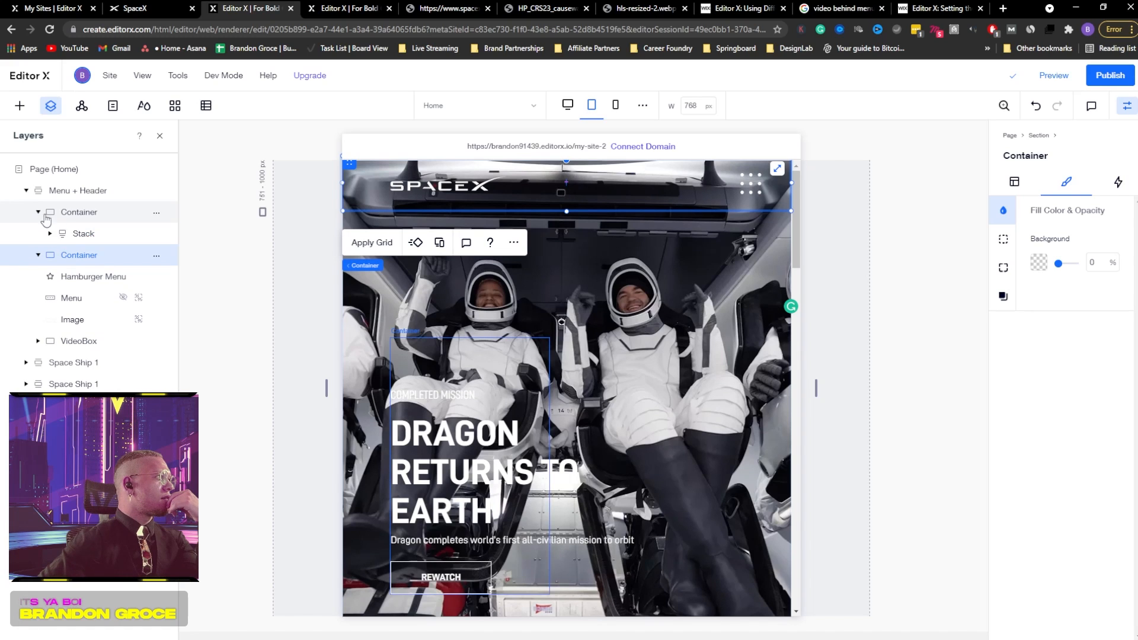
# - Try displaying the hidden horizontal Menu in the tablet header and set it back to Don't Display
pyautogui.click(90, 283)
pyautogui.click(156, 278)
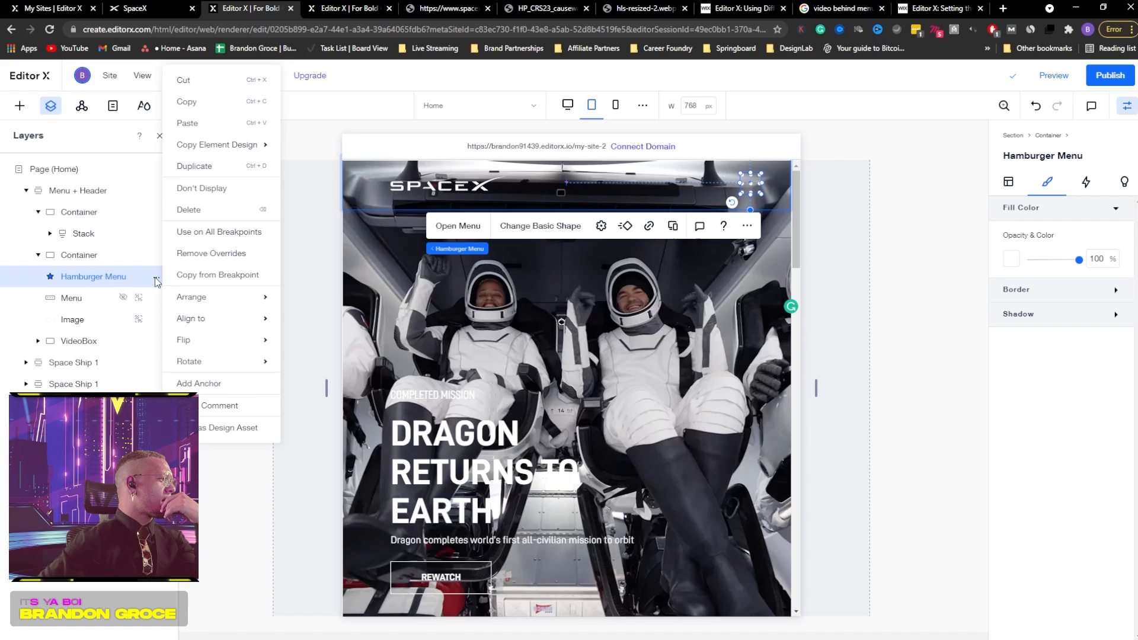
pyautogui.click(80, 300)
pyautogui.click(123, 298)
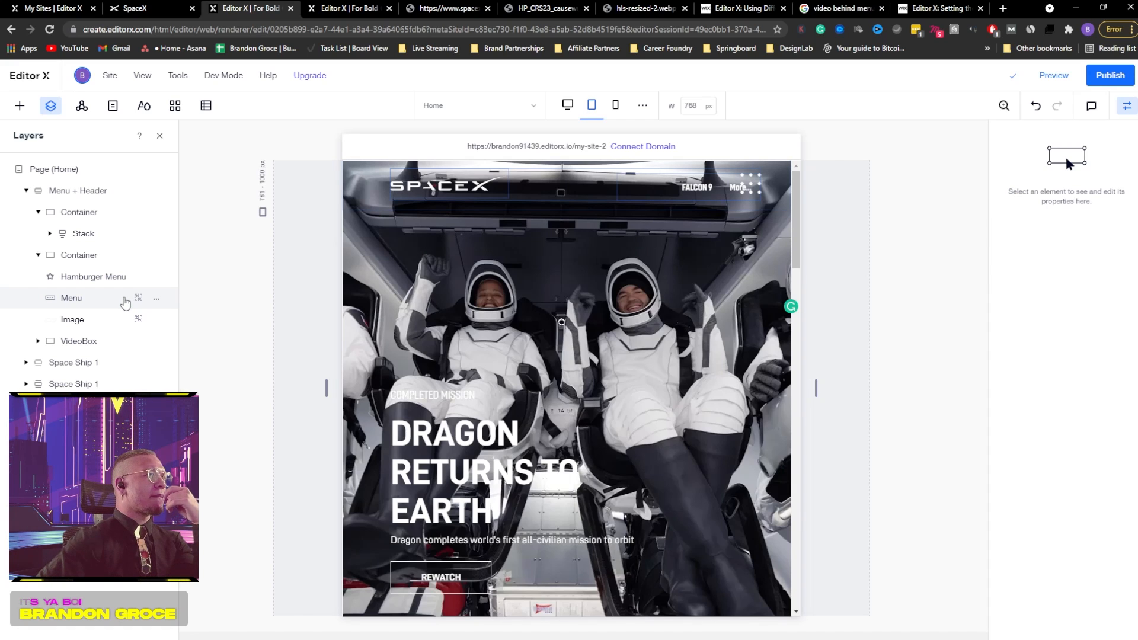
pyautogui.rightClick(117, 303)
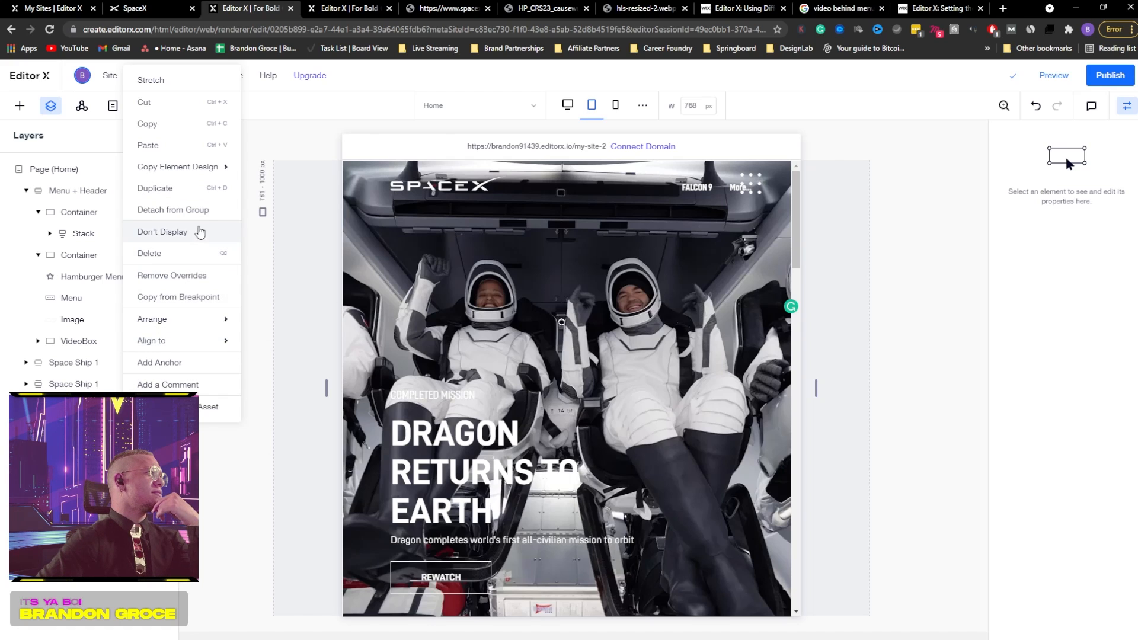
pyautogui.click(165, 236)
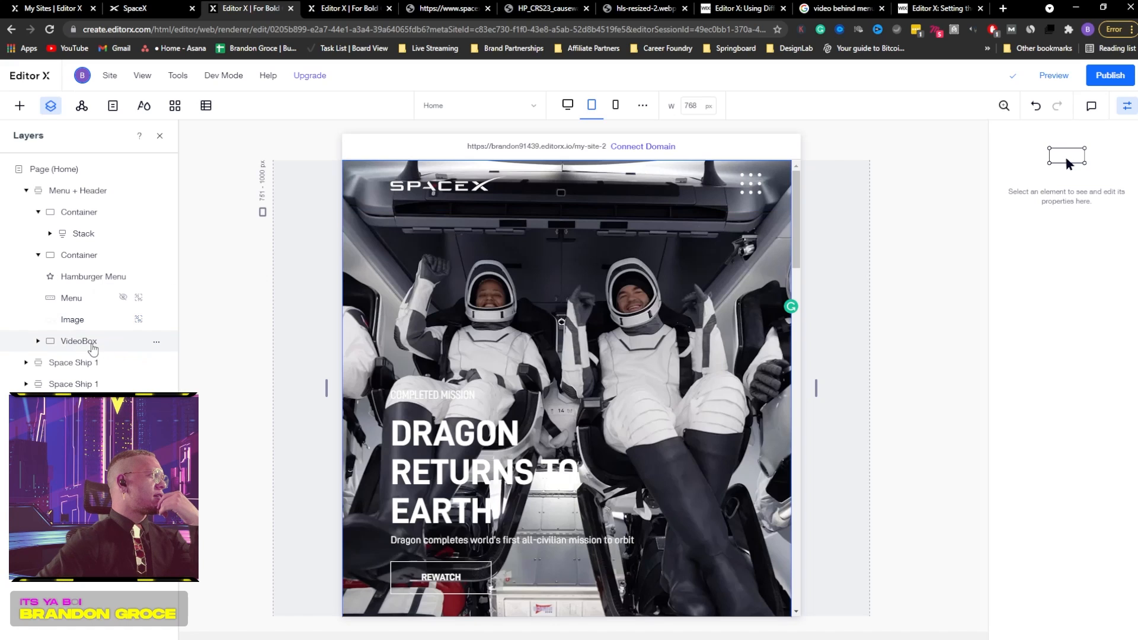
pyautogui.click(143, 277)
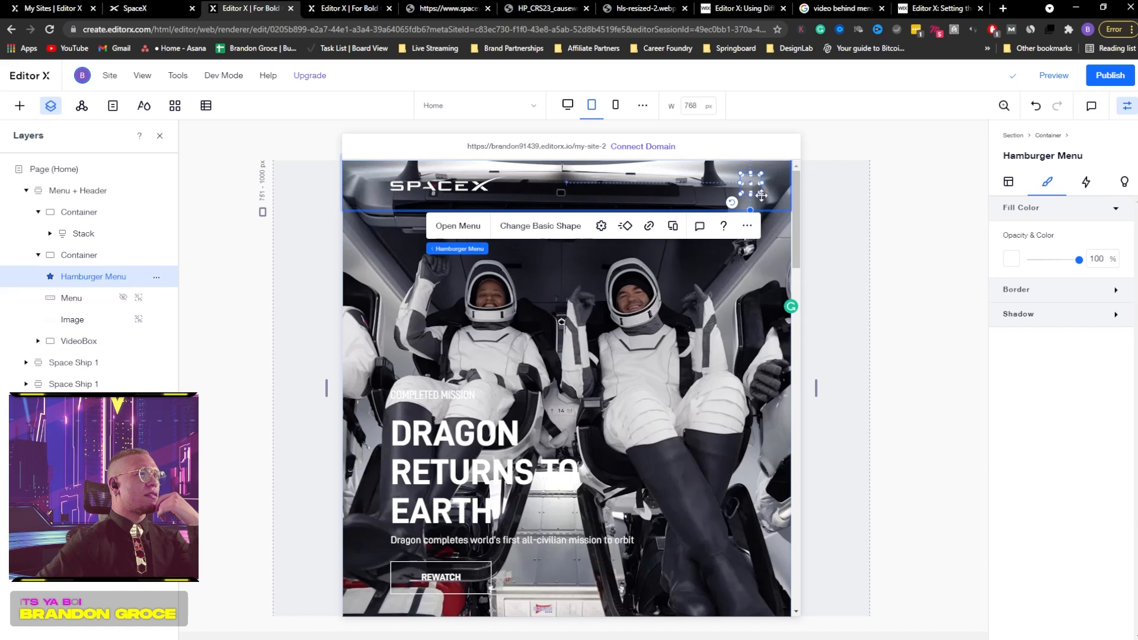
pyautogui.click(891, 219)
# - Widen the CREW-3 MISSION heading to about 134.8% so that it wraps onto two lines
pyautogui.scroll(-4, 513, 244)
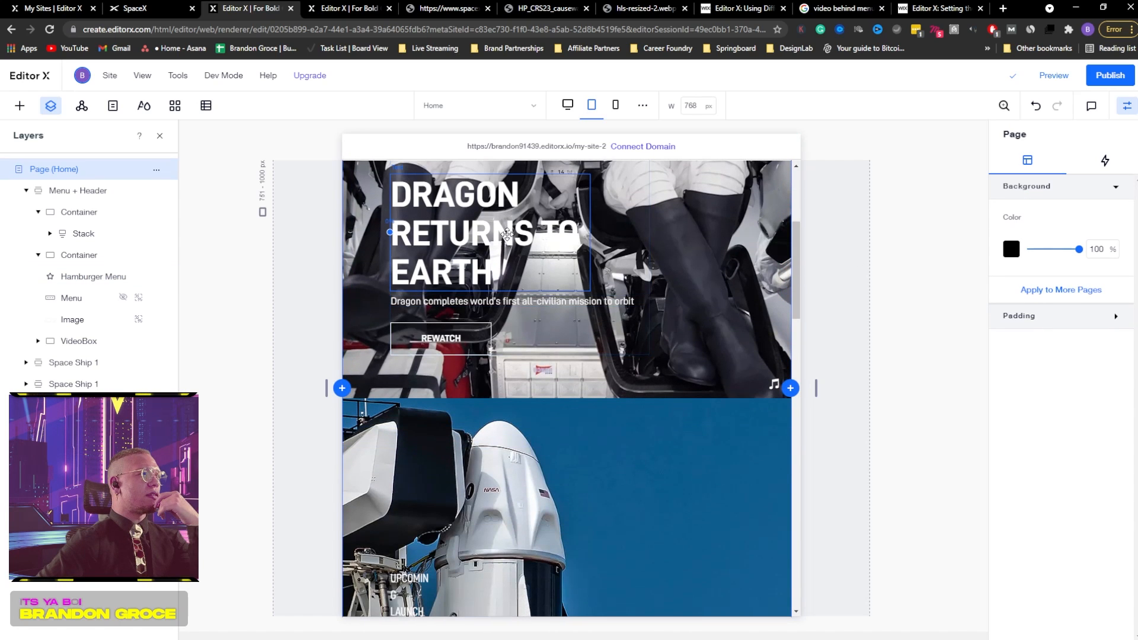
pyautogui.click(514, 243)
pyautogui.scroll(-1, 671, 444)
pyautogui.scroll(-7, 671, 439)
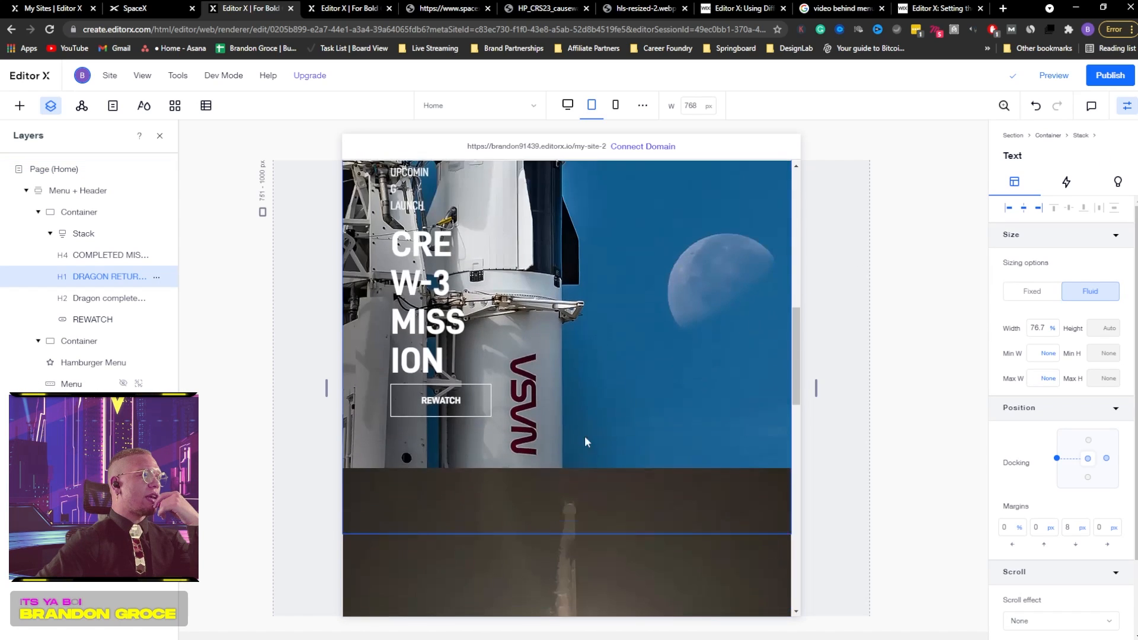
pyautogui.click(435, 291)
pyautogui.moveTo(483, 288); pyautogui.dragTo(537, 291)
pyautogui.scroll(2, 491, 207)
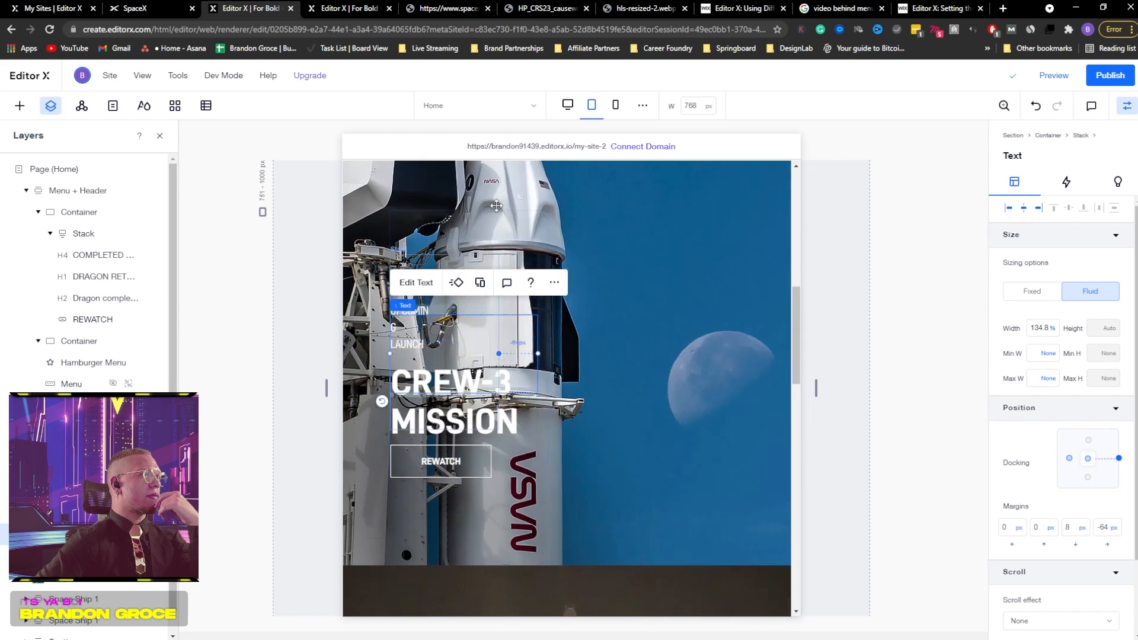
# - Widen the CREW-3 text stack and refit its heading inside the stack at about 94.8% width on two lines
pyautogui.click(496, 355)
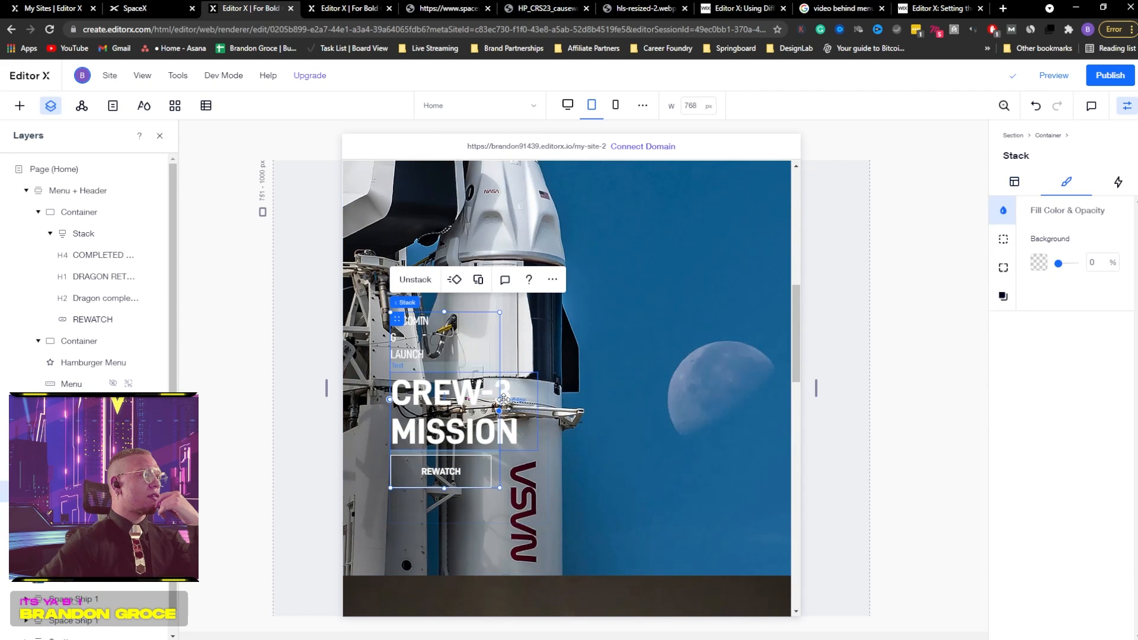
pyautogui.moveTo(499, 399); pyautogui.dragTo(556, 412)
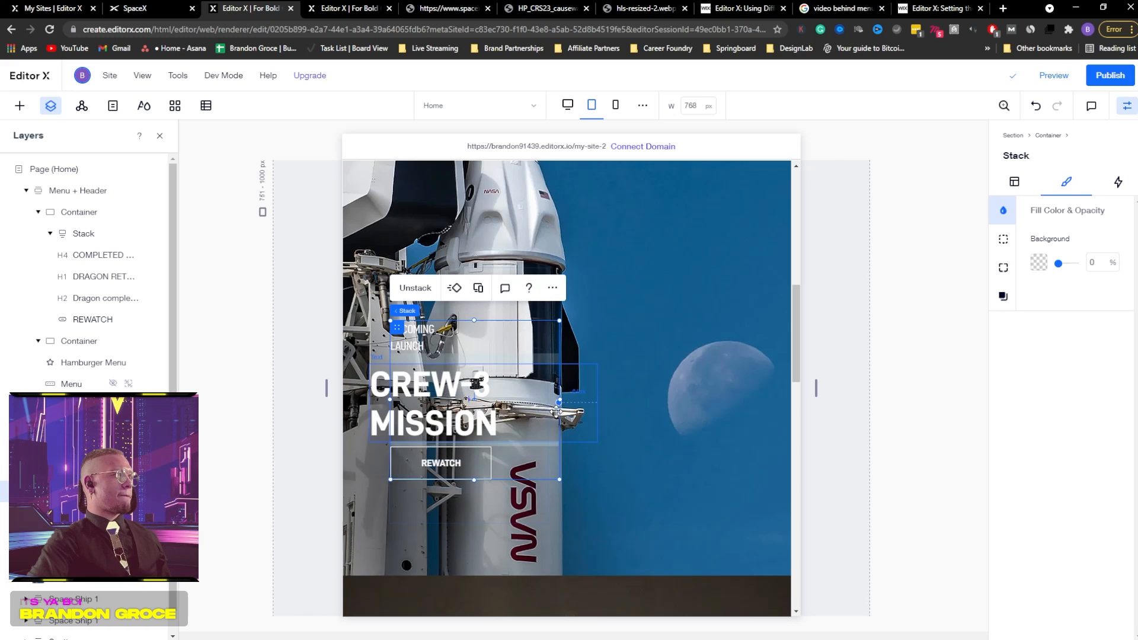
pyautogui.moveTo(596, 403); pyautogui.dragTo(515, 408)
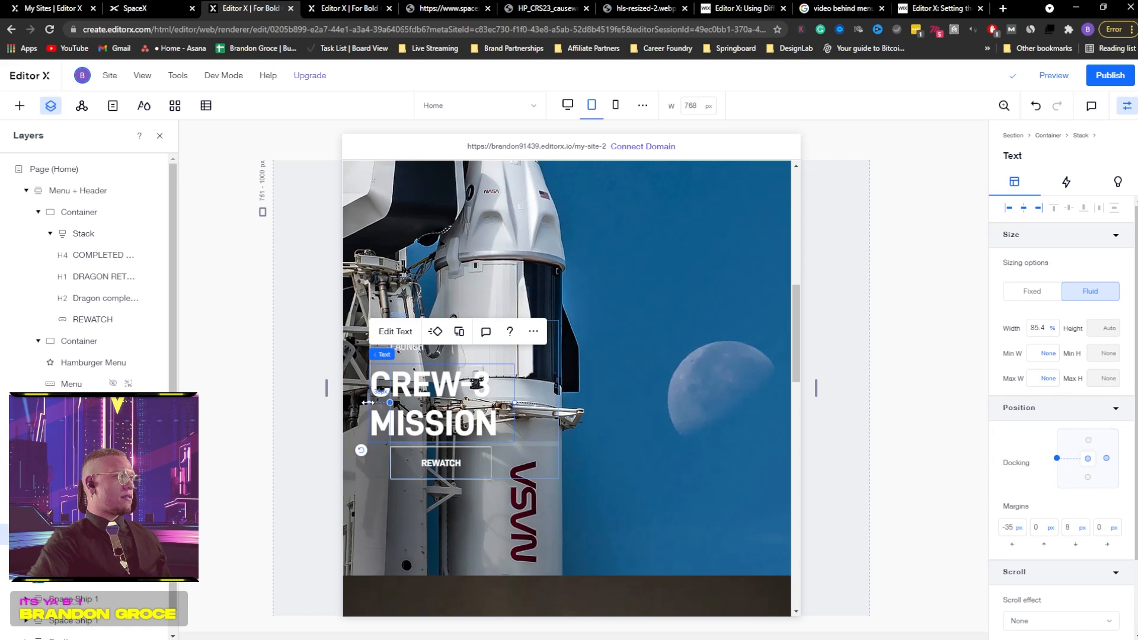
pyautogui.moveTo(367, 402); pyautogui.dragTo(392, 403)
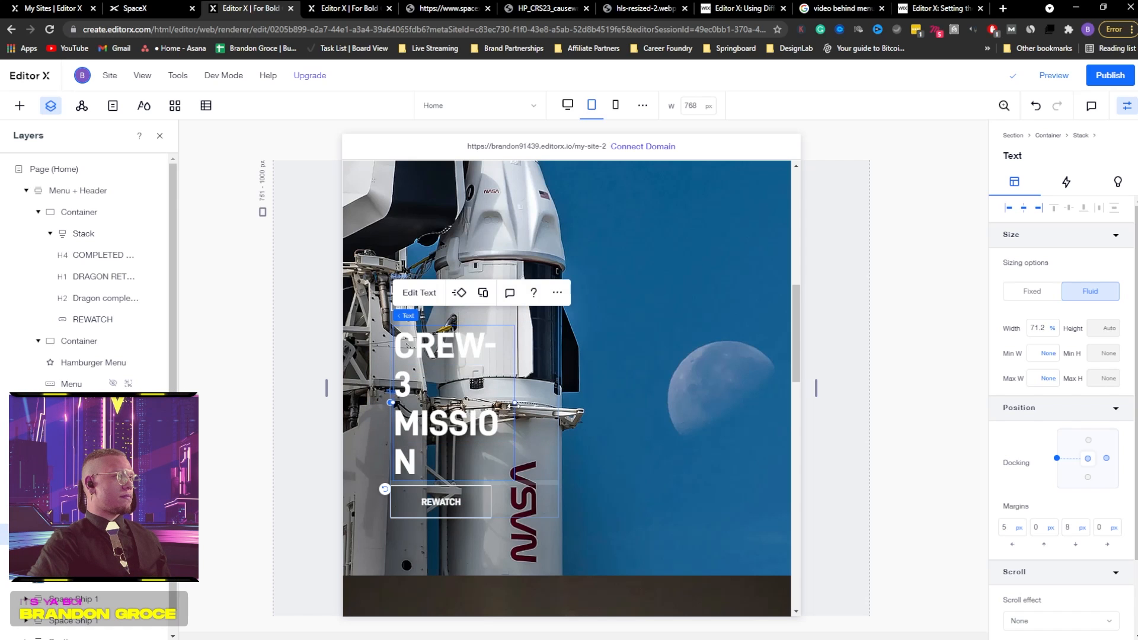
pyautogui.moveTo(515, 403); pyautogui.dragTo(553, 403)
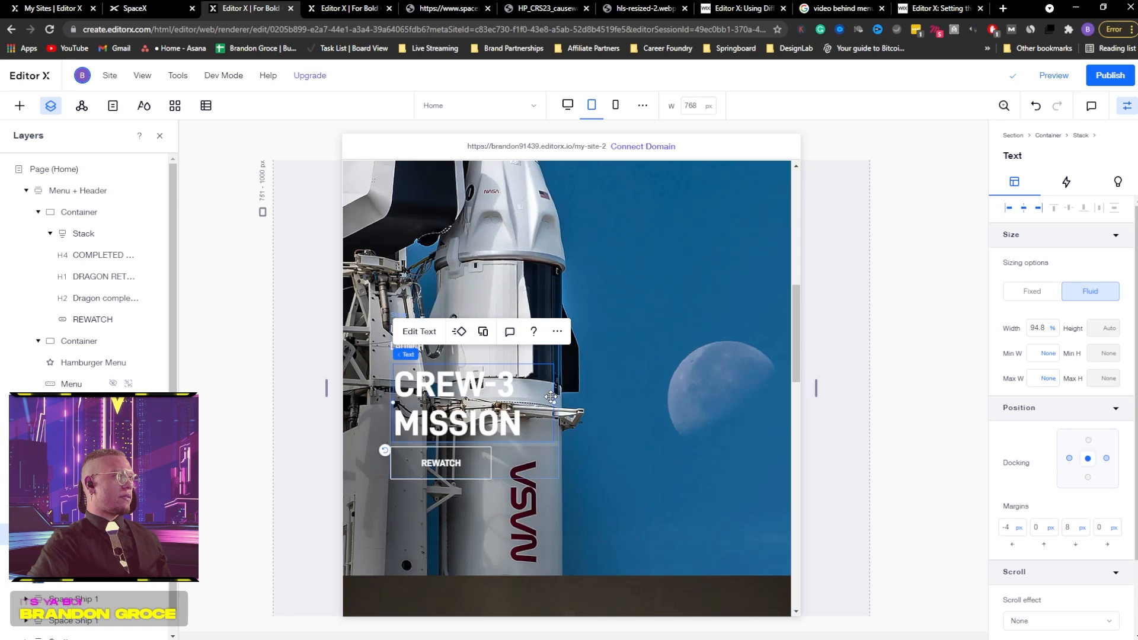
pyautogui.click(653, 400)
# - Widen the CRS-23 section's text stack until the CRS-23 MISSION heading wraps onto two lines
pyautogui.scroll(-5, 653, 400)
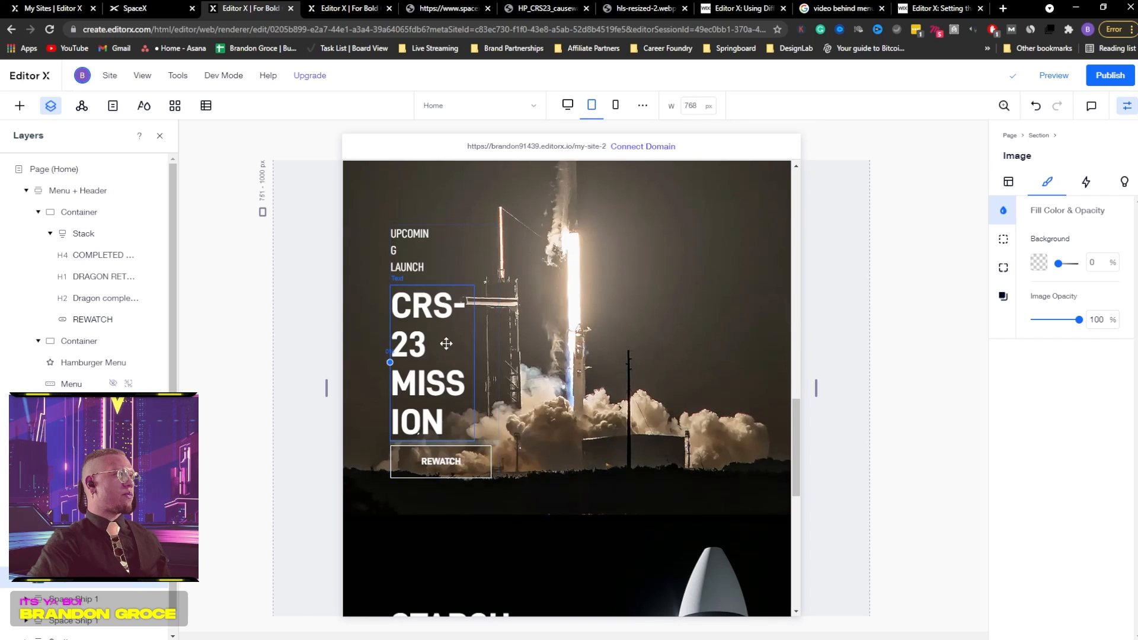
pyautogui.click(467, 248)
pyautogui.moveTo(501, 351); pyautogui.dragTo(572, 350)
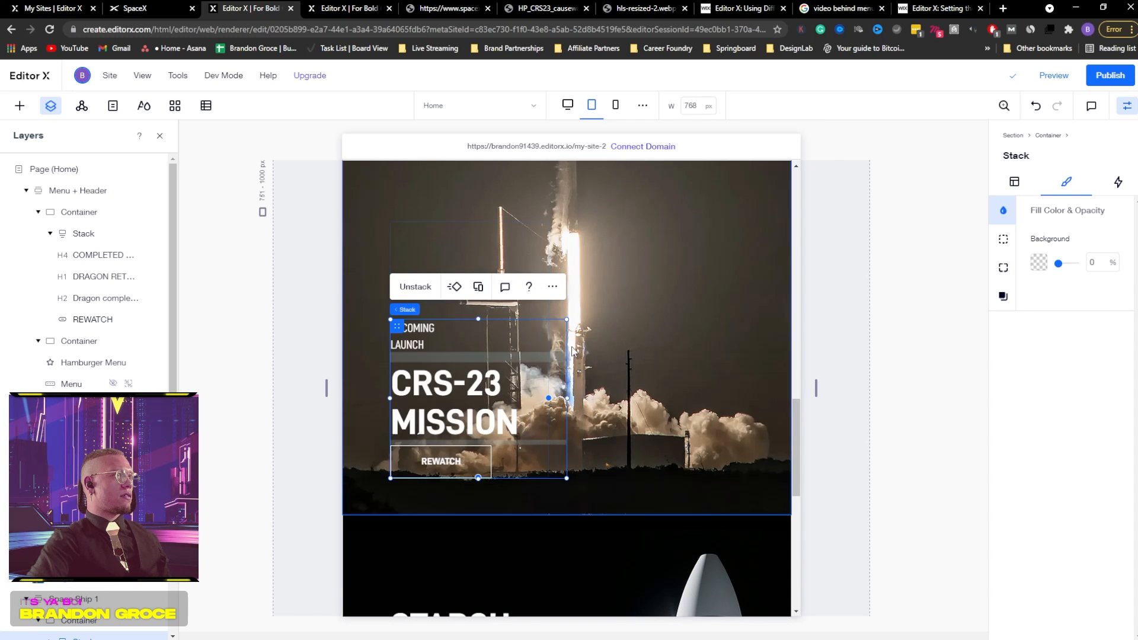
pyautogui.click(706, 302)
pyautogui.scroll(-3, 706, 302)
pyautogui.scroll(3, 696, 304)
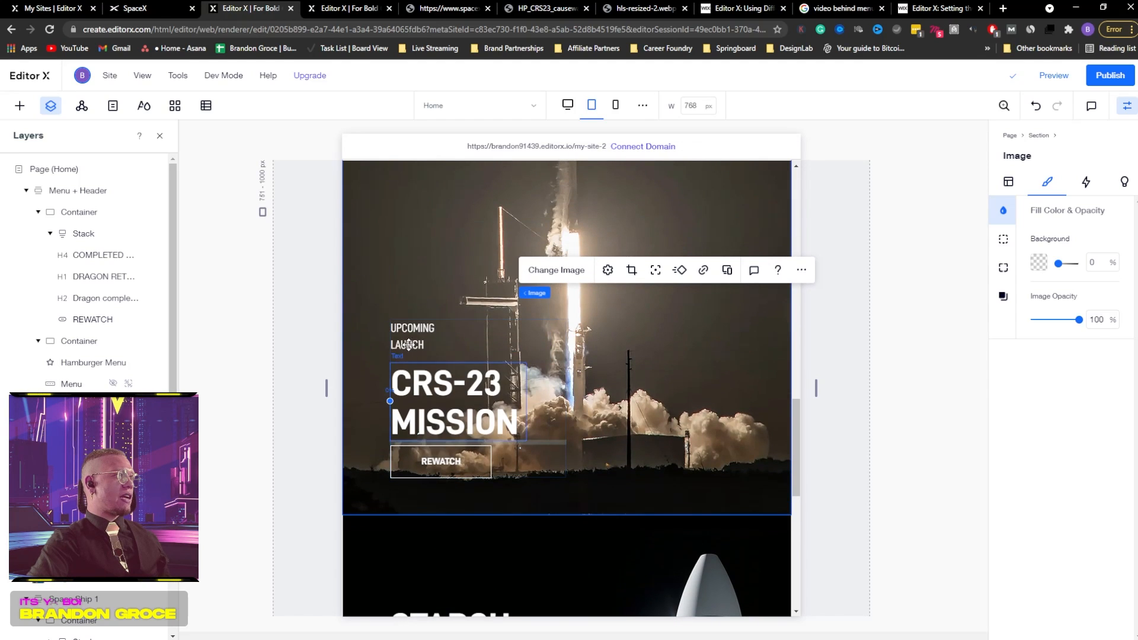
# - Widen the UPCOMING LAUNCH text above the CRS-23 heading to about 173 px so it fits on one line
pyautogui.click(449, 336)
pyautogui.moveTo(450, 335); pyautogui.dragTo(498, 328)
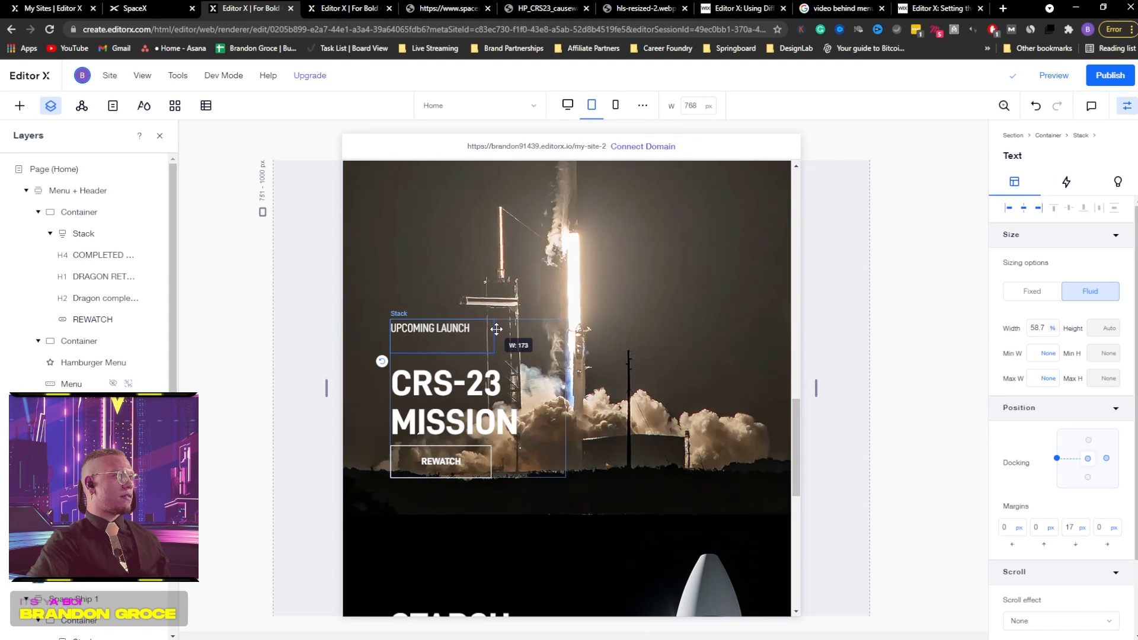
pyautogui.click(611, 310)
# - Widen the text block of the Starship moon-landing section so its heading wraps onto four lines
pyautogui.scroll(-5, 607, 461)
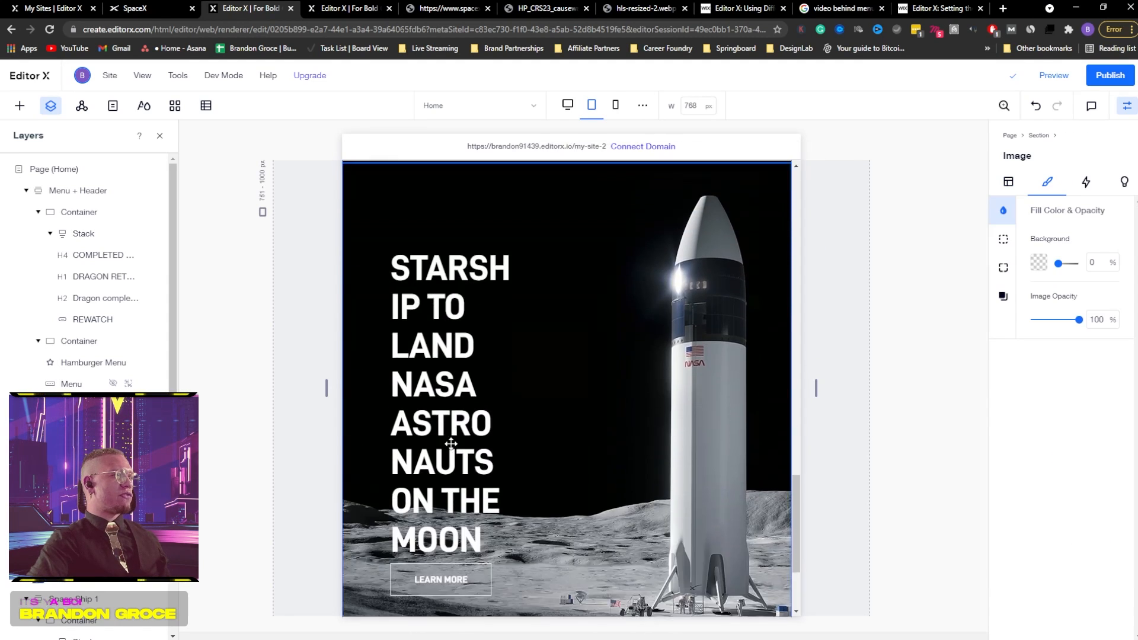
pyautogui.click(462, 393)
pyautogui.moveTo(524, 395); pyautogui.dragTo(761, 391)
pyautogui.moveTo(551, 402); pyautogui.dragTo(486, 410)
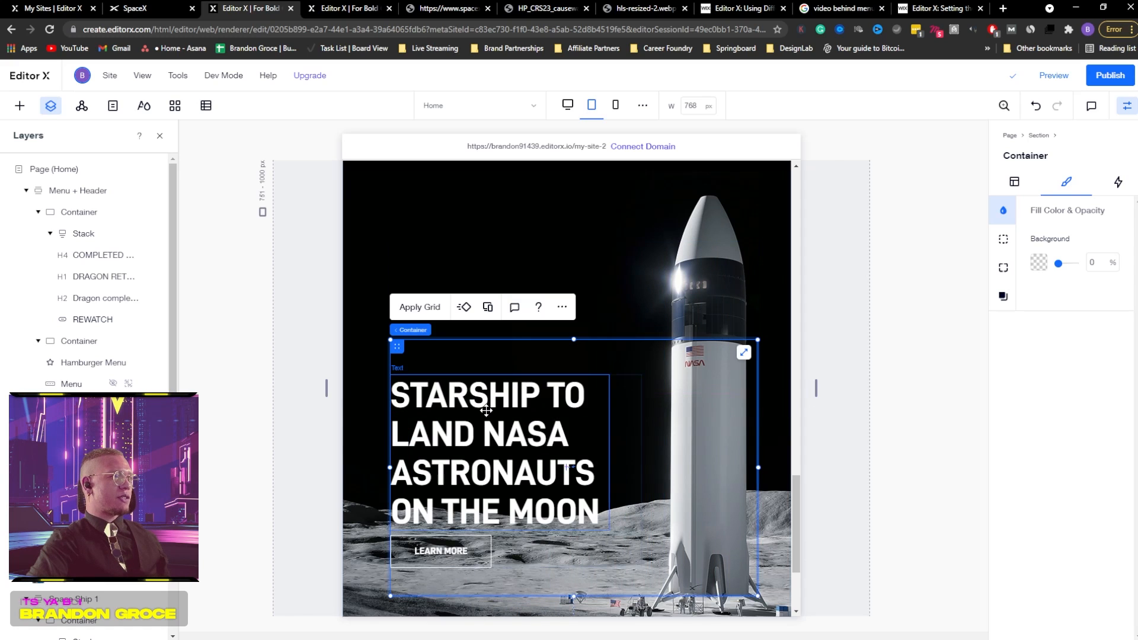
# - Widen the Starship moon-landing heading inside its stack to about 95.3% width
pyautogui.click(593, 439)
pyautogui.moveTo(609, 453)
pyautogui.mouseDown()
pyautogui.moveTo(652, 446)
pyautogui.moveTo(630, 451)
pyautogui.mouseUp()
pyautogui.scroll(-3, 569, 497)
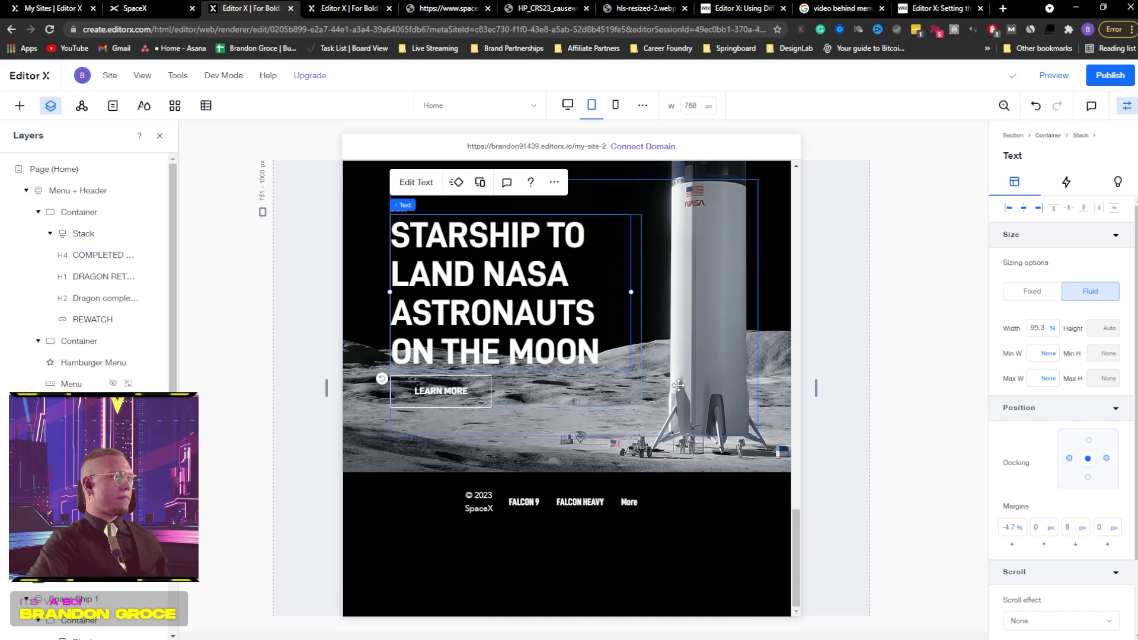
# - Try stretching the footer group of copyright text and menu to nearly the page's right edge, and undo the resize
pyautogui.click(570, 499)
pyautogui.moveTo(650, 502); pyautogui.dragTo(777, 495)
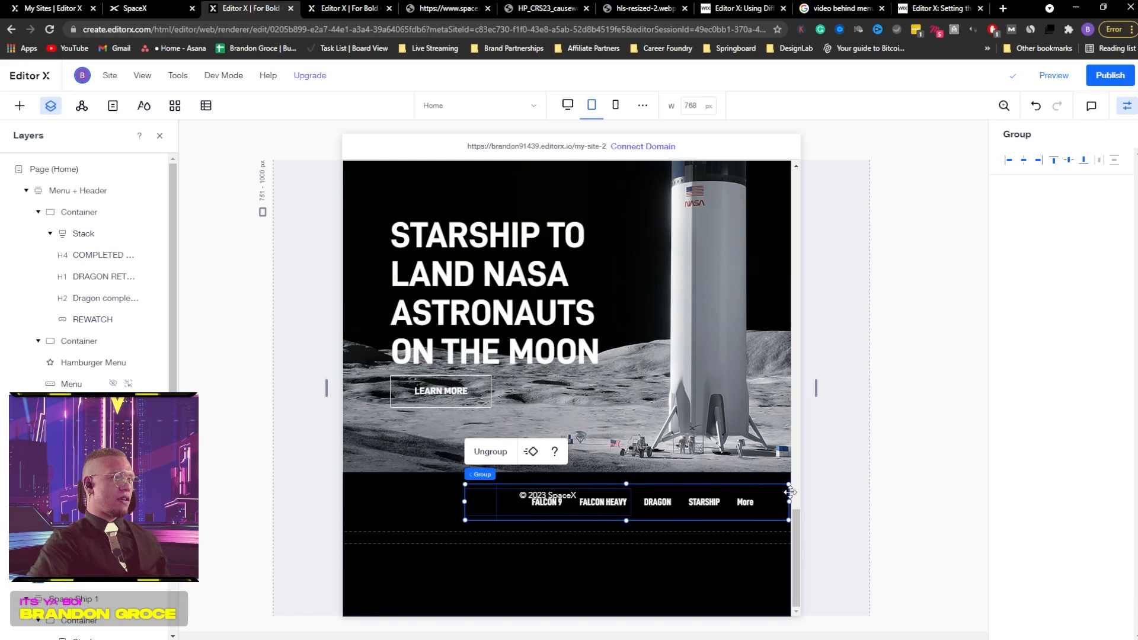
pyautogui.hotkey('ctrl', 'z')
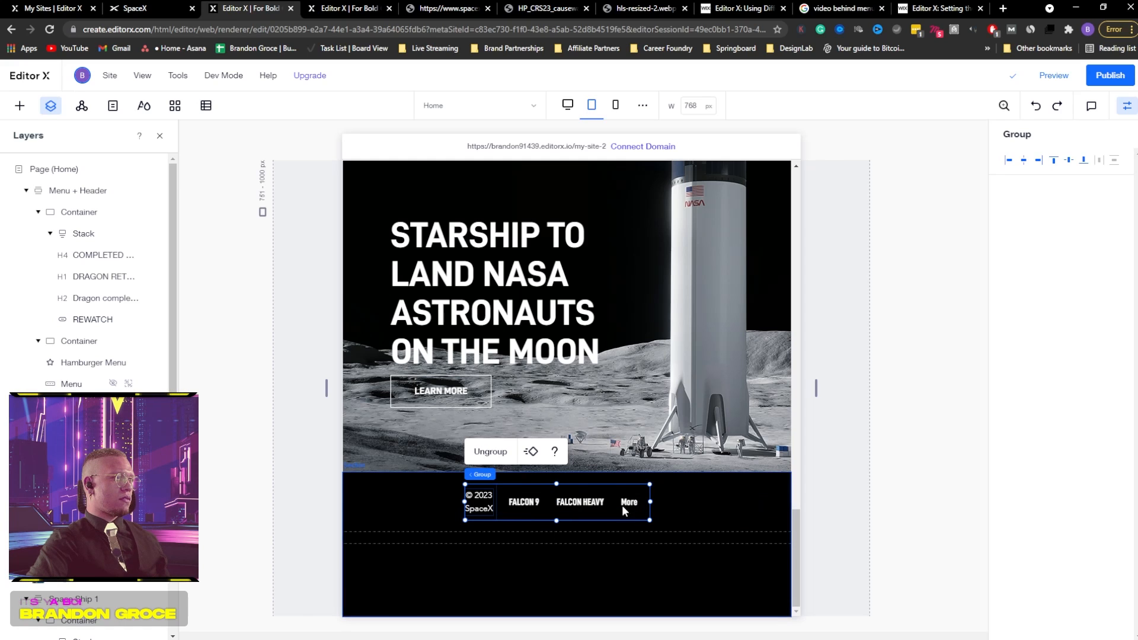
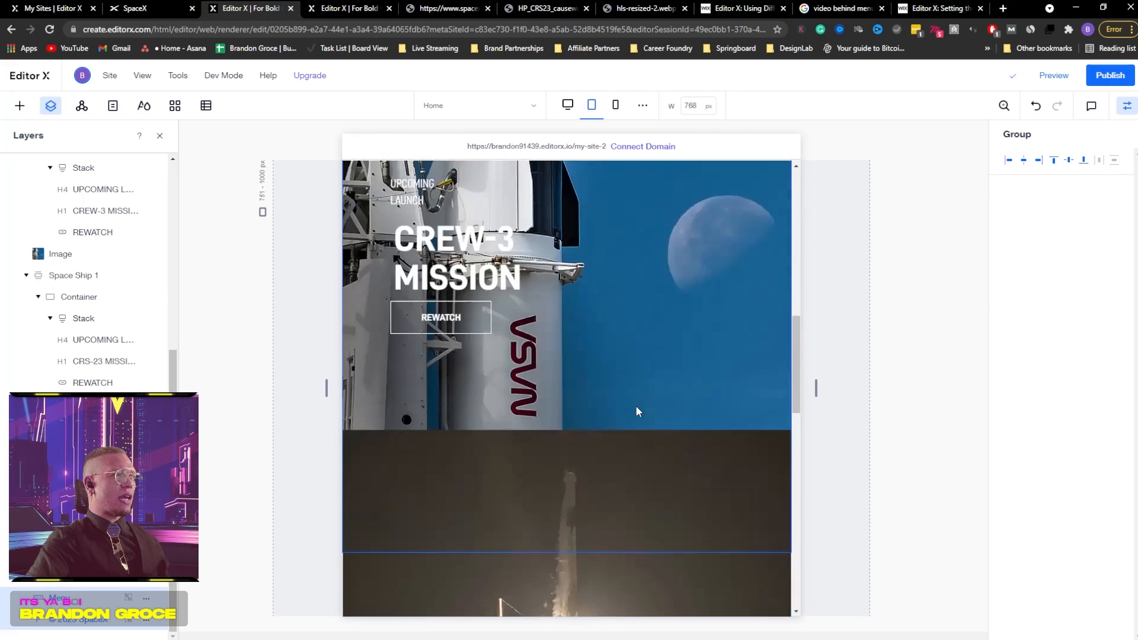
# - Shorten the CRS-23 text container from its upper edge so it closely encloses the text stack
pyautogui.scroll(-2, 413, 482)
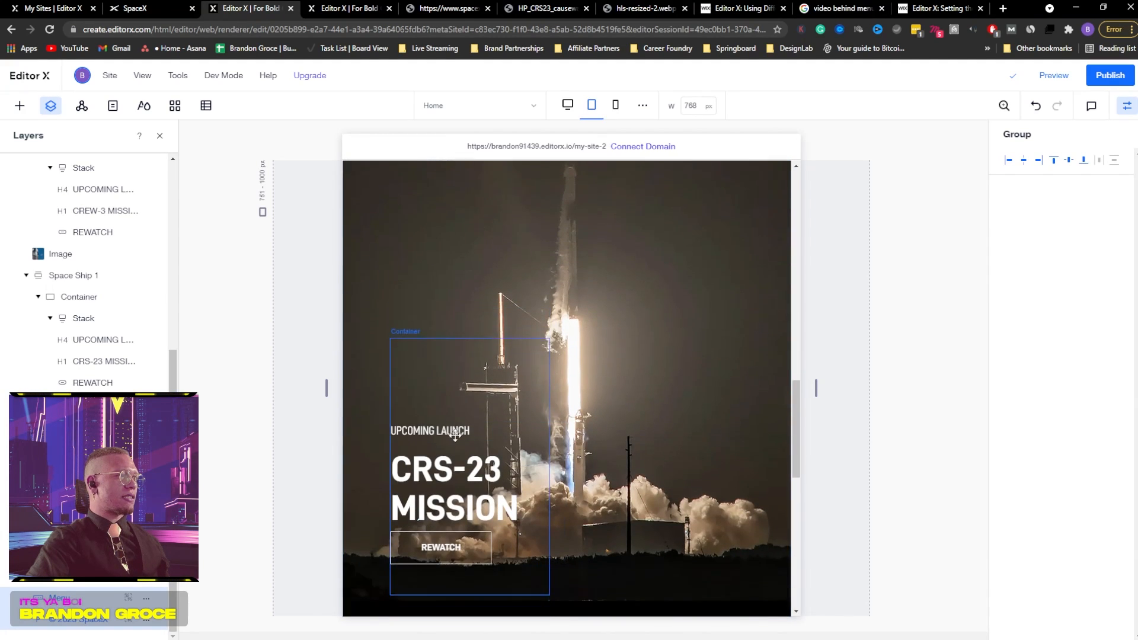
pyautogui.click(472, 282)
pyautogui.moveTo(470, 239); pyautogui.dragTo(470, 343)
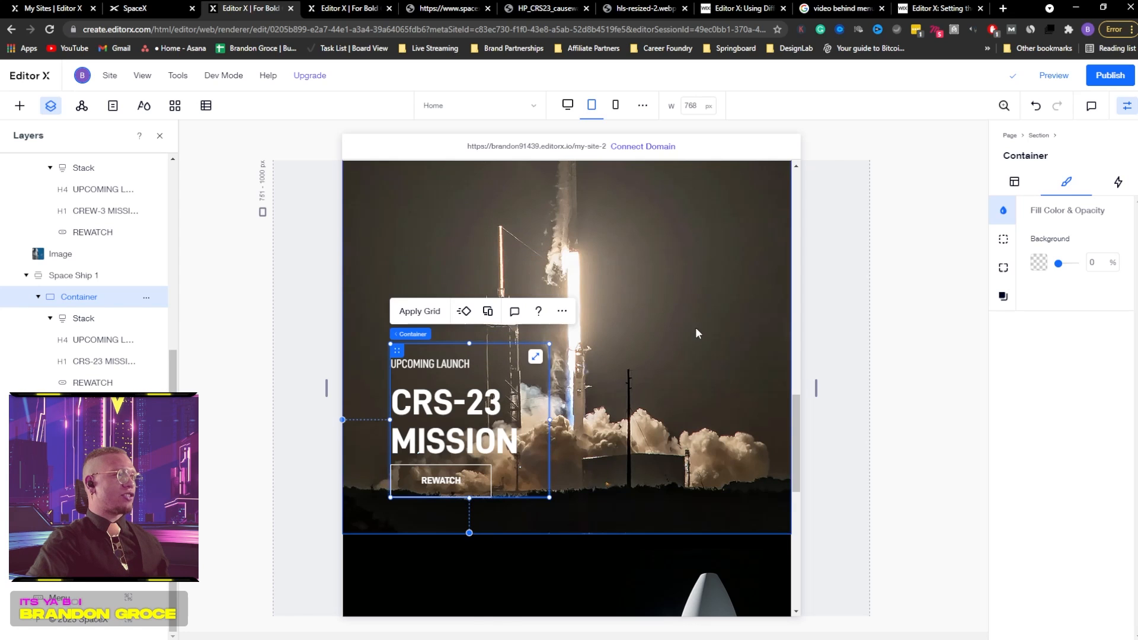
# - Widen the UPCOMING LAUNCH text above the CREW-3 heading to about 62.8% so it fits on one line
pyautogui.scroll(5, 701, 323)
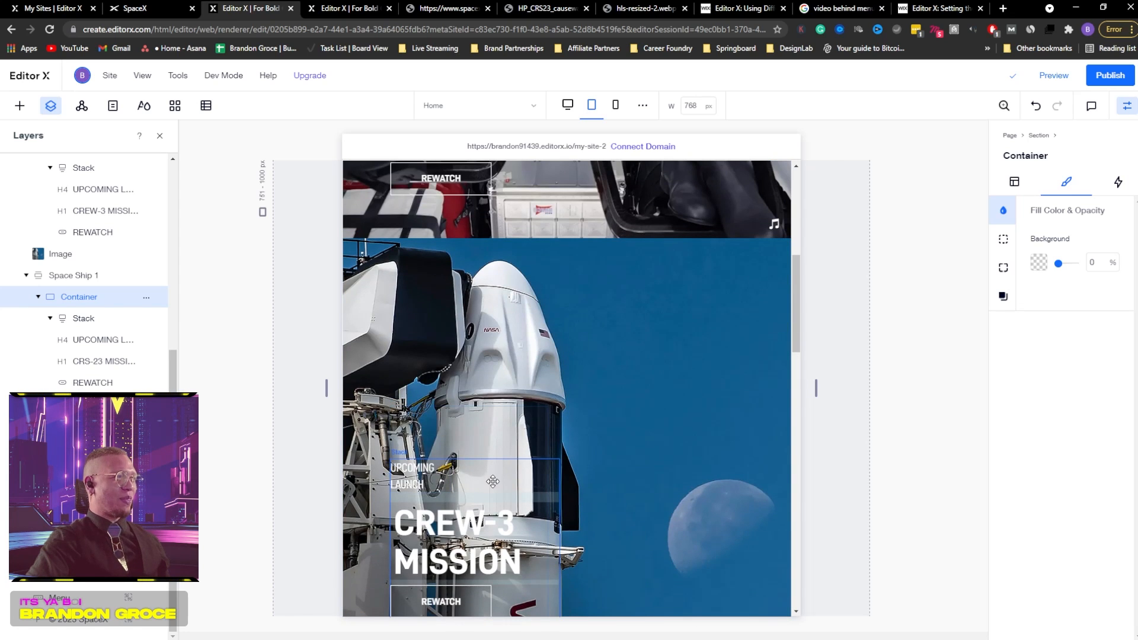
pyautogui.click(421, 475)
pyautogui.click(419, 475)
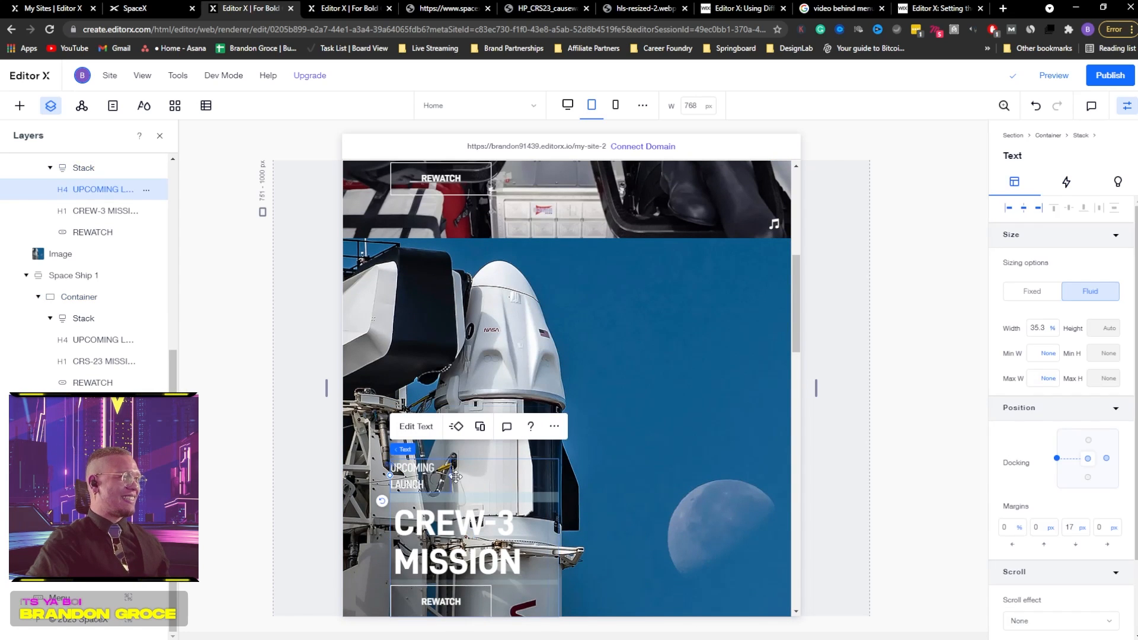
pyautogui.moveTo(487, 470)
pyautogui.mouseDown()
pyautogui.moveTo(524, 490)
pyautogui.moveTo(499, 472)
pyautogui.mouseUp()
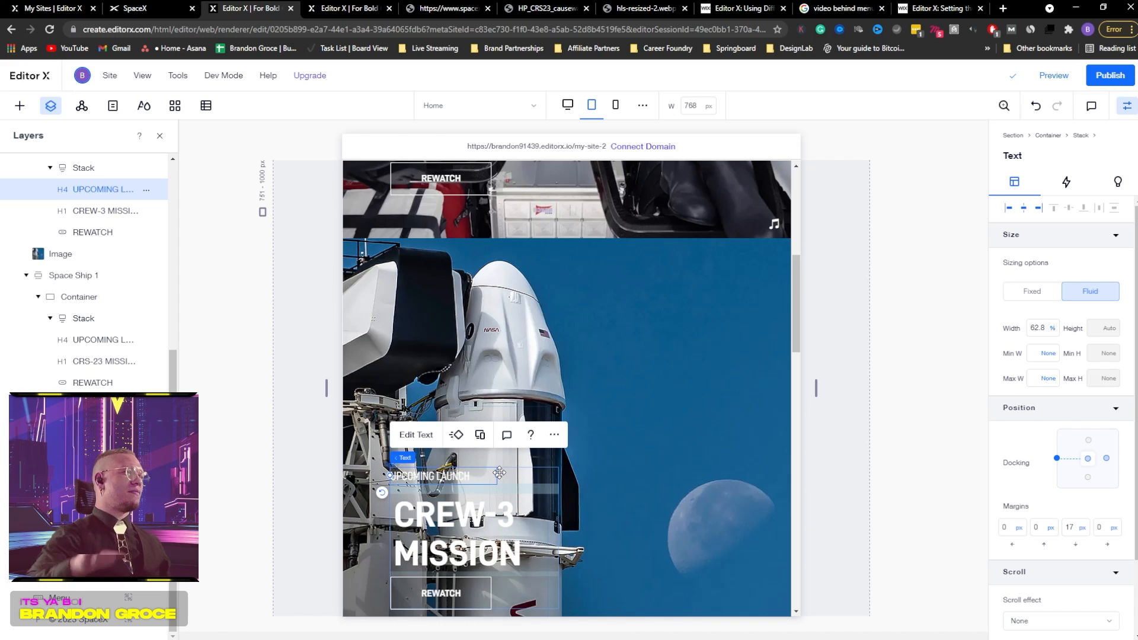
# - Try a shadow with 100% opacity on the CREW-3 text container, and disable the shadow again
pyautogui.scroll(-4, 628, 380)
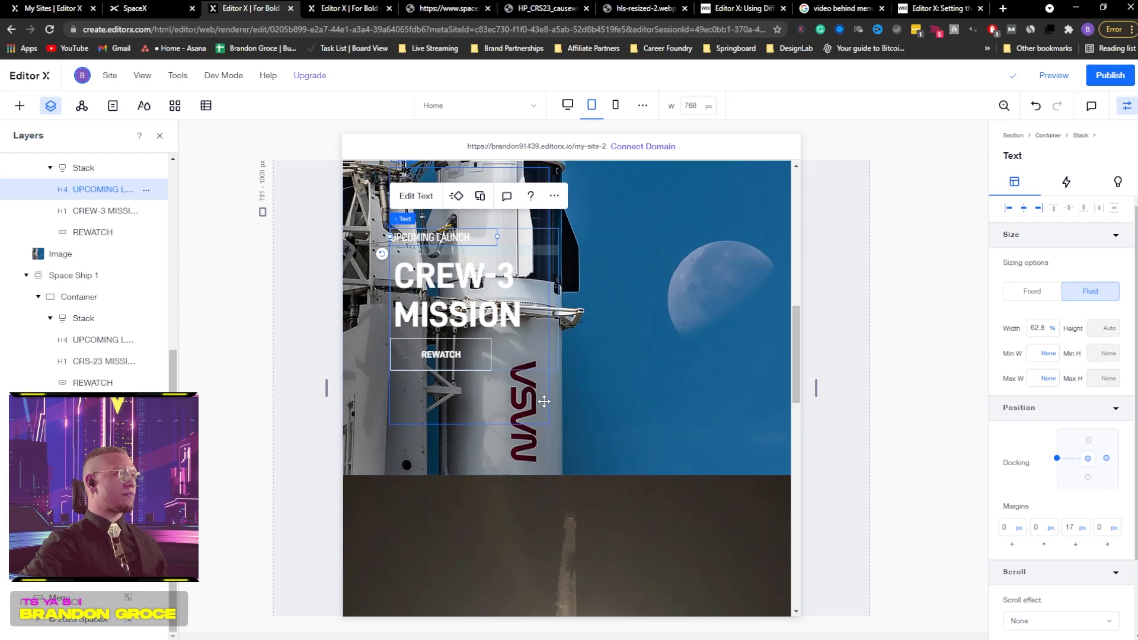
pyautogui.click(584, 367)
pyautogui.scroll(2, 609, 306)
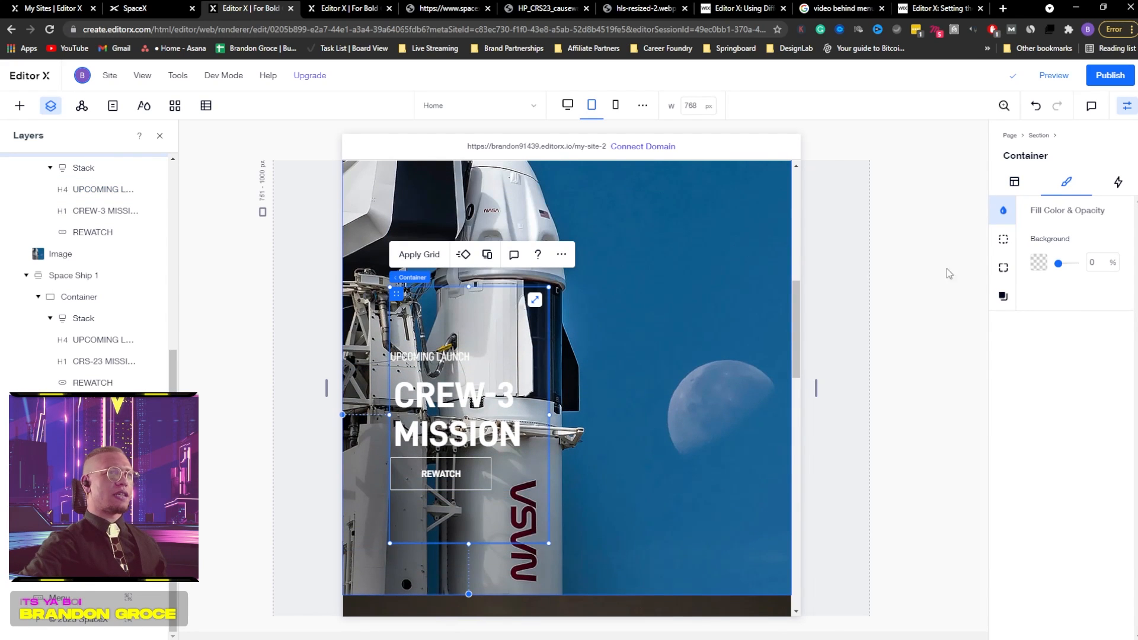
pyautogui.click(1003, 299)
pyautogui.click(1109, 241)
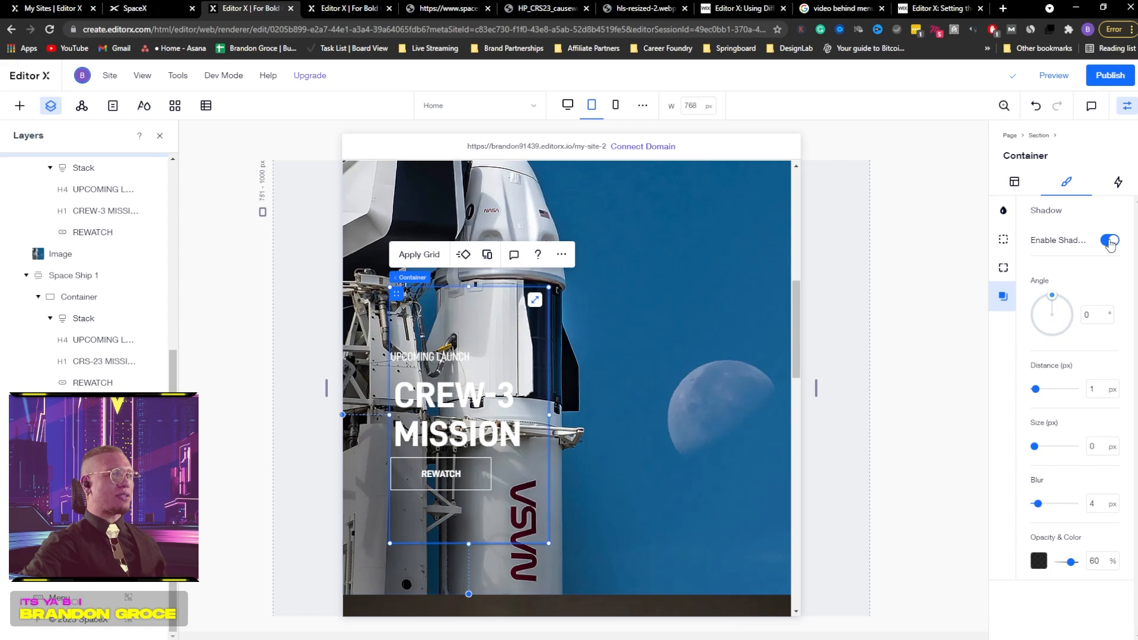
pyautogui.click(1109, 241)
pyautogui.click(1107, 242)
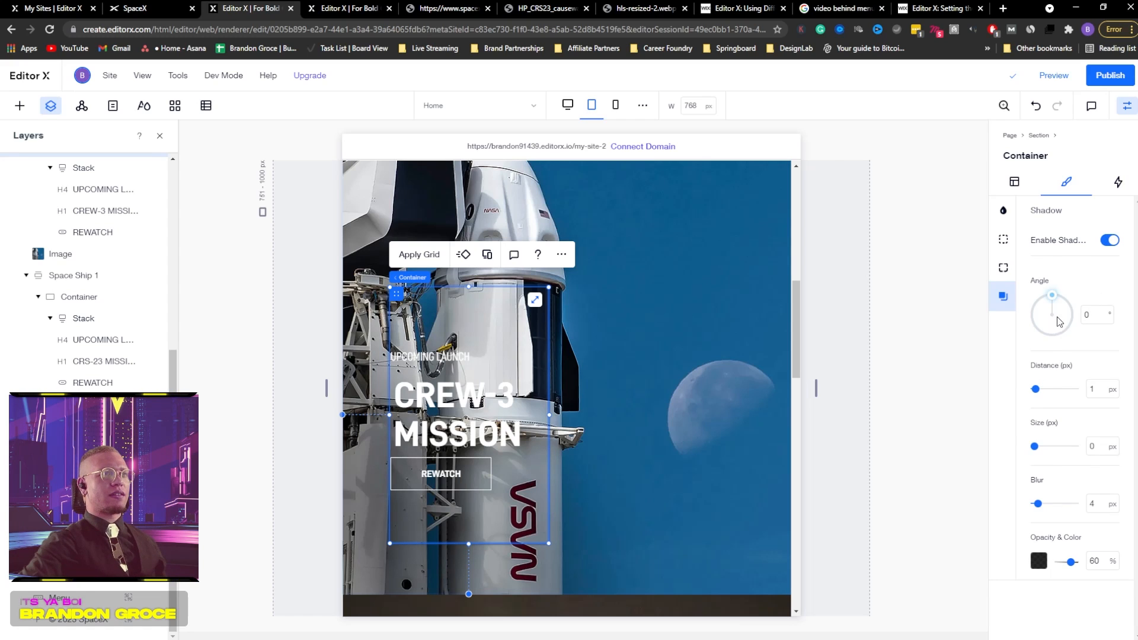
pyautogui.moveTo(1067, 566); pyautogui.dragTo(1099, 564)
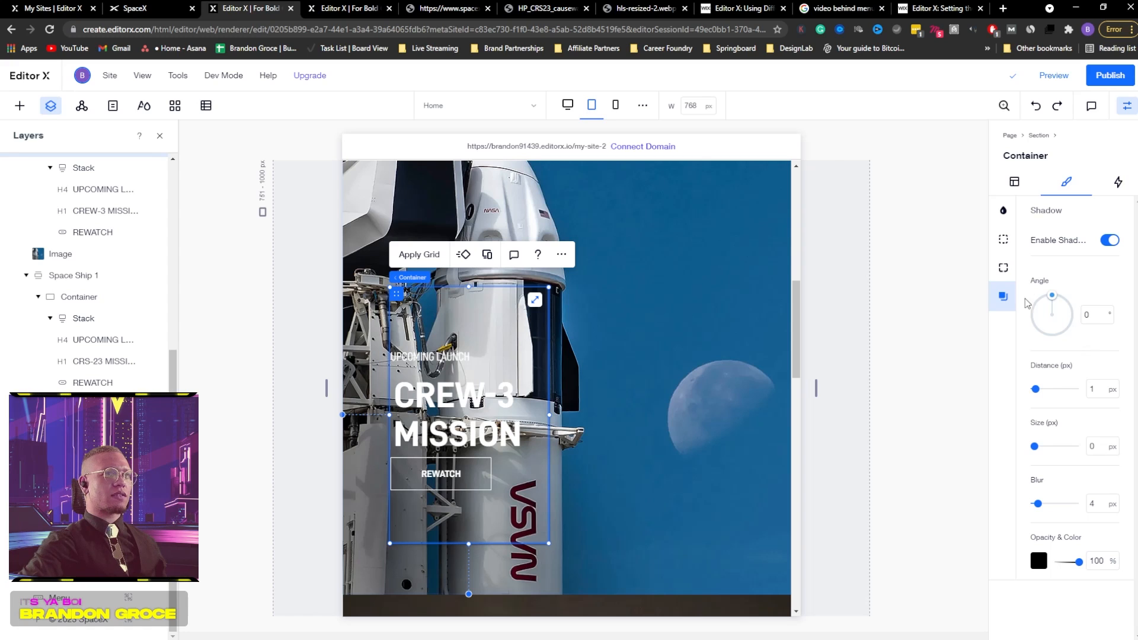
pyautogui.click(1108, 241)
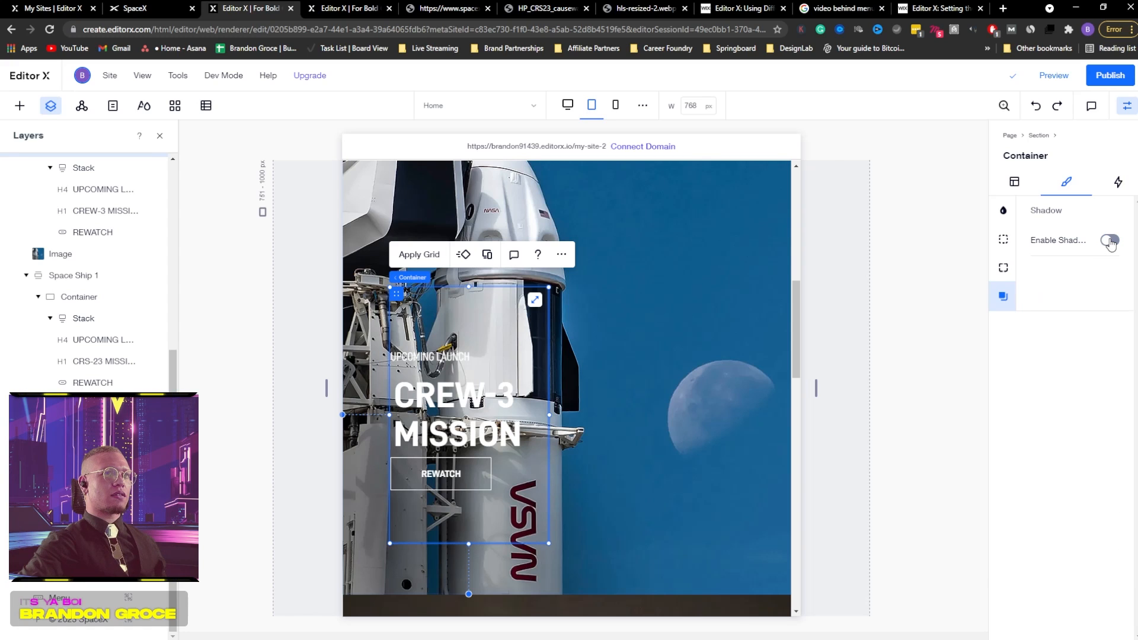
# - Examine the layout and text formatting settings of the CREW-3 MISSION heading and the UPCOMING LAUNCH text above it
pyautogui.click(441, 391)
pyautogui.scroll(-1, 1052, 247)
pyautogui.scroll(-1, 1053, 247)
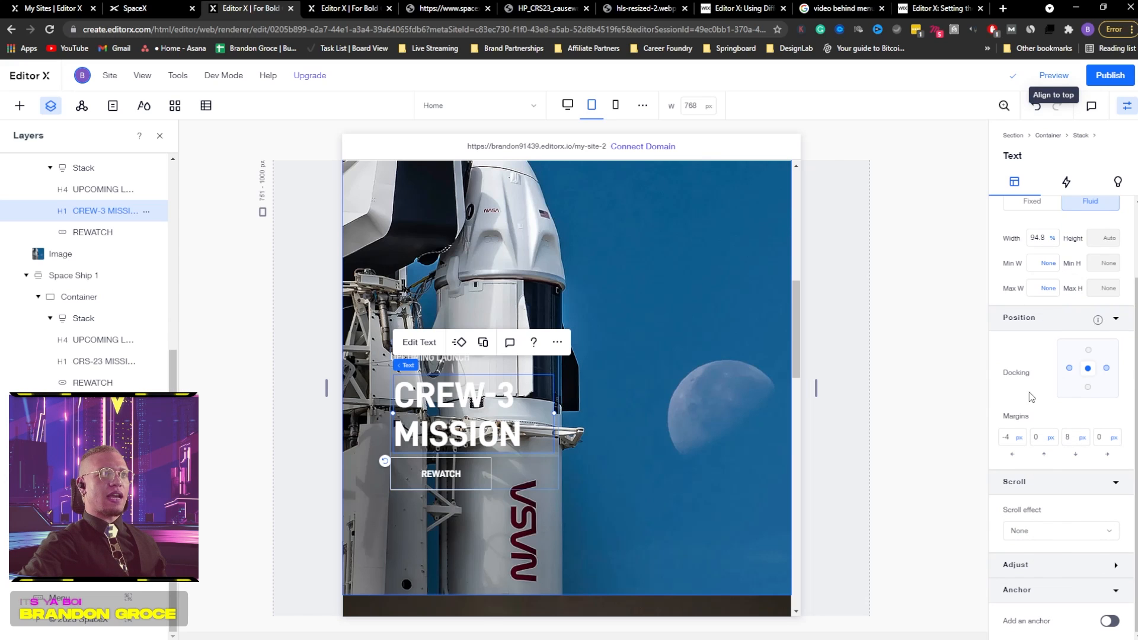
pyautogui.click(1114, 482)
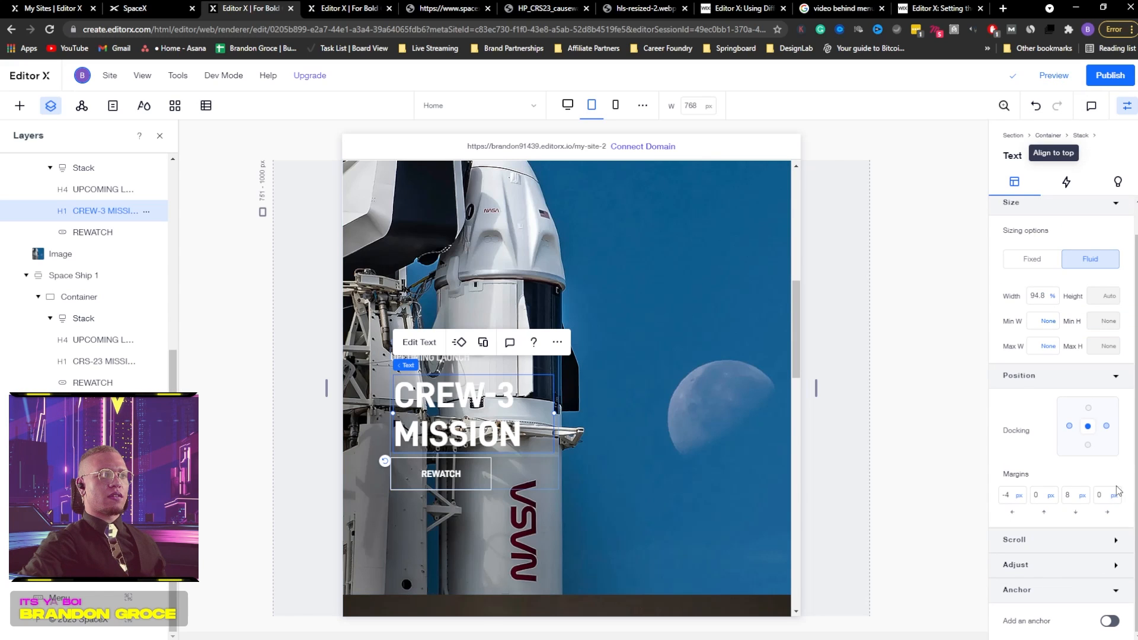
pyautogui.scroll(1, 1031, 284)
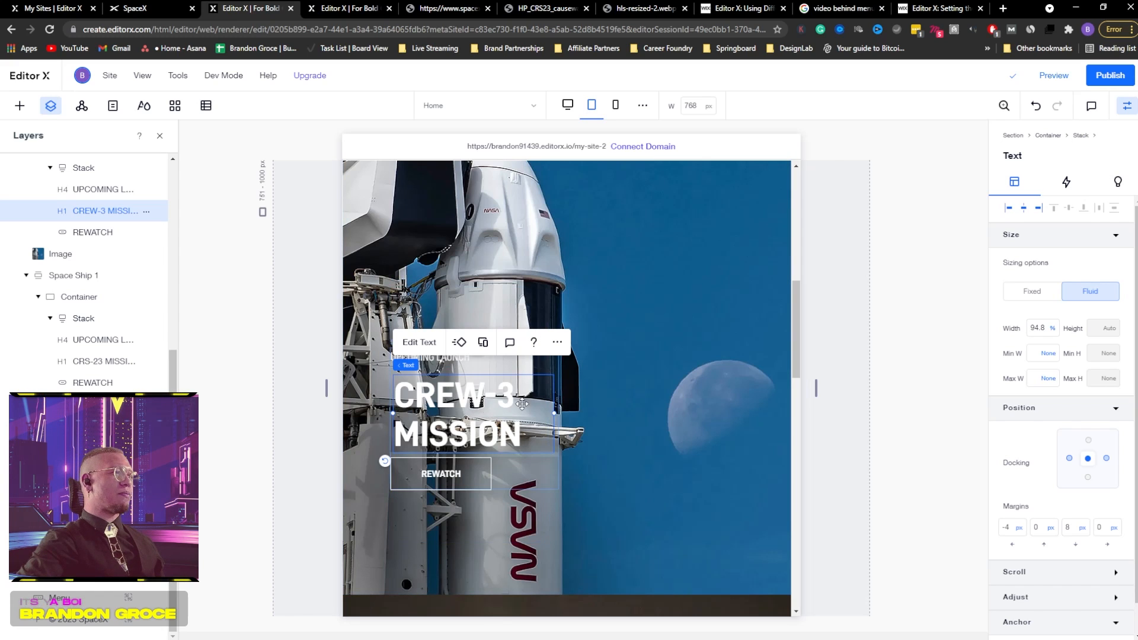
pyautogui.click(433, 356)
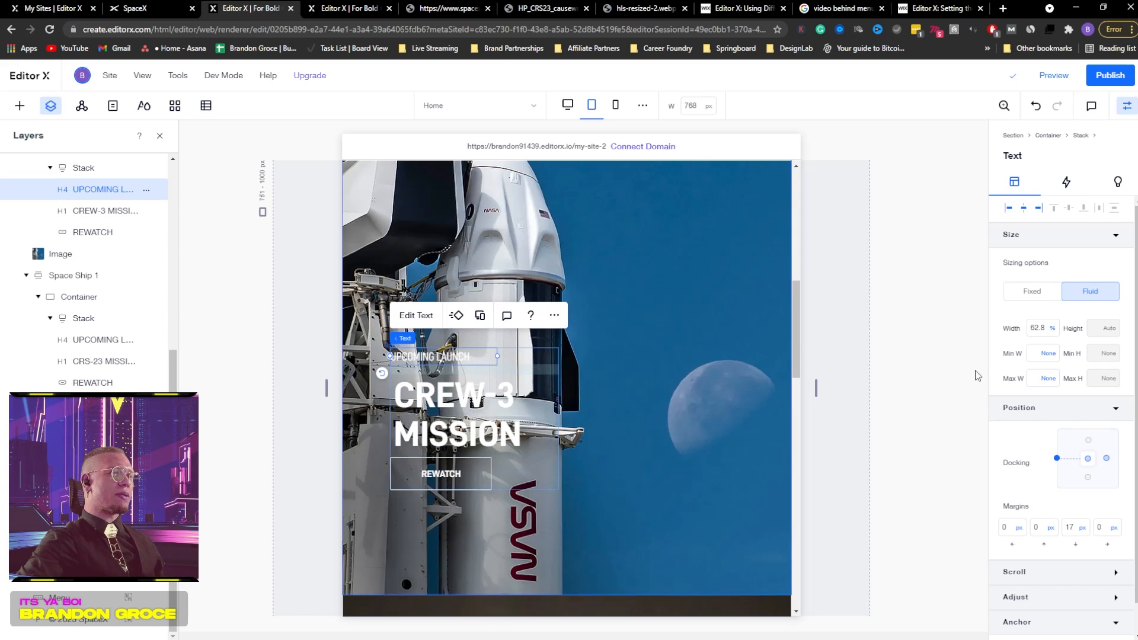
pyautogui.scroll(-5, 925, 409)
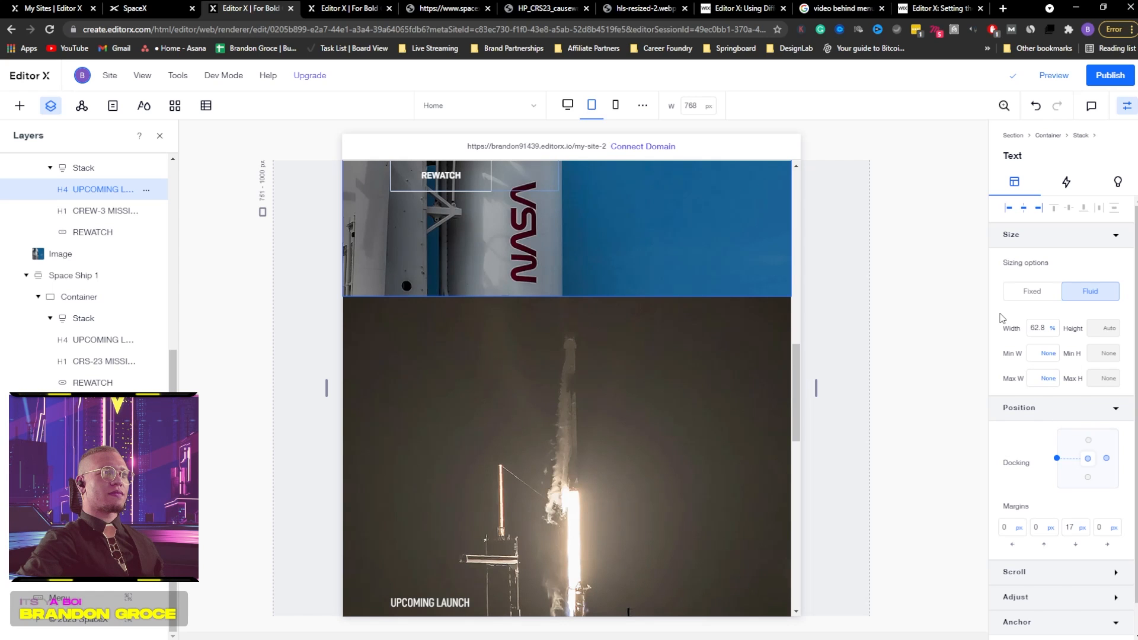
pyautogui.scroll(7, 628, 238)
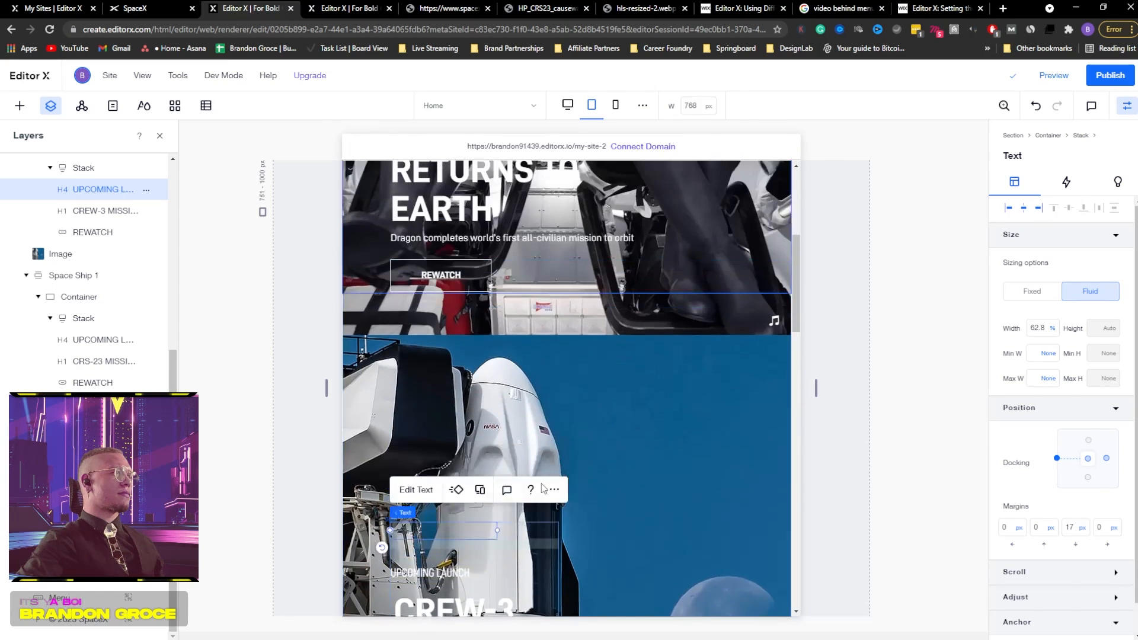
pyautogui.scroll(-2, 546, 460)
pyautogui.click(415, 379)
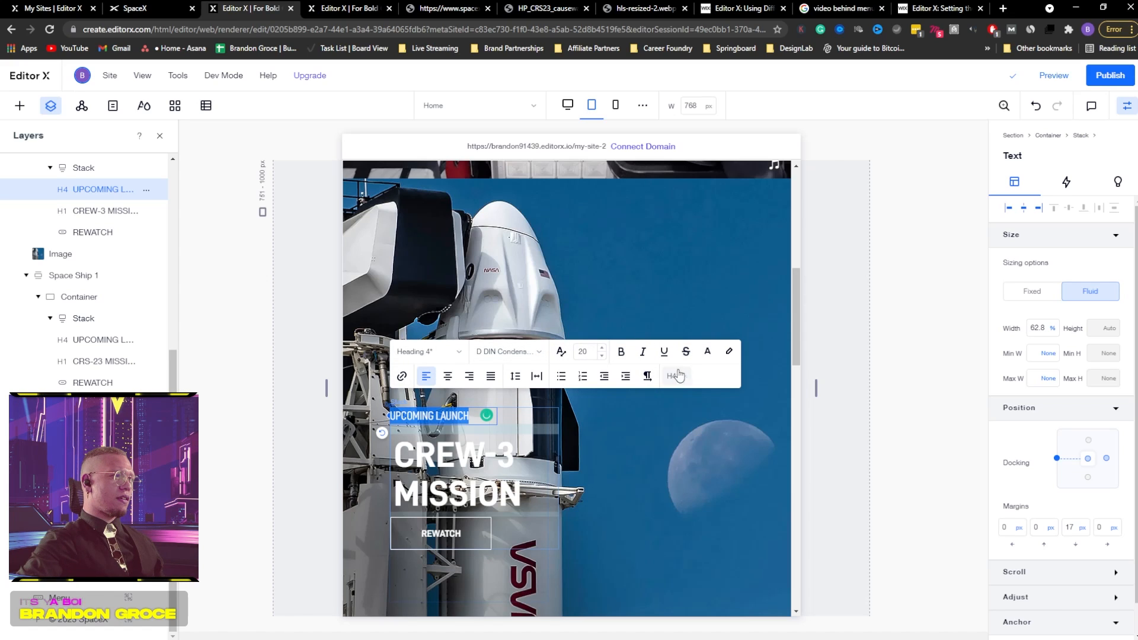
pyautogui.click(929, 252)
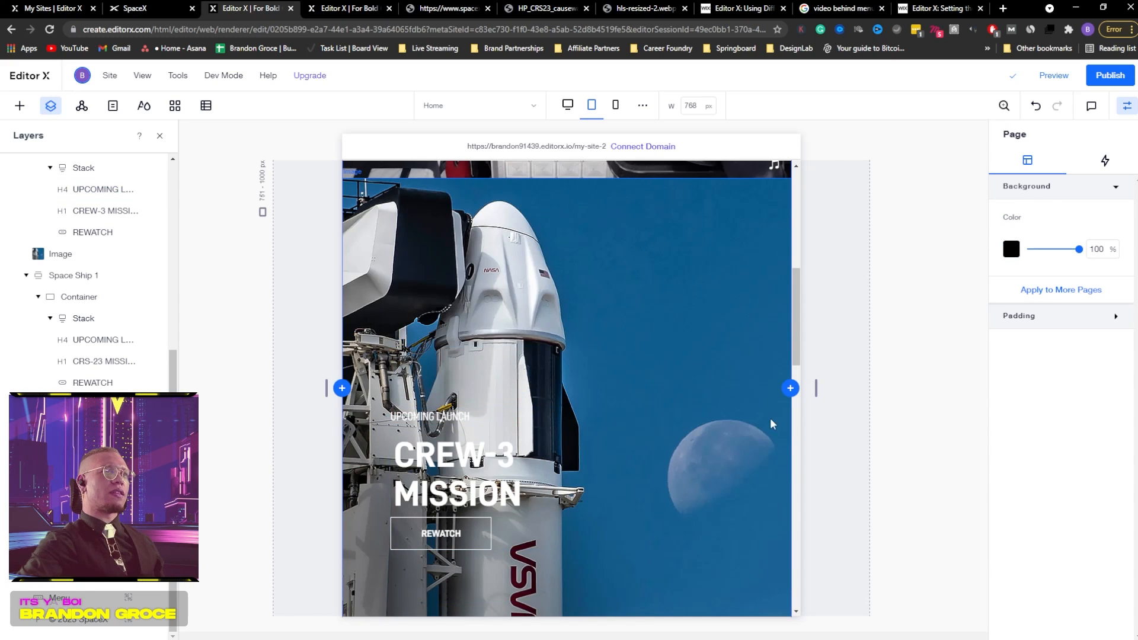
# - Enable a shadow on the CREW-3 text stack and set the shadow's opacity to 100%
pyautogui.click(545, 420)
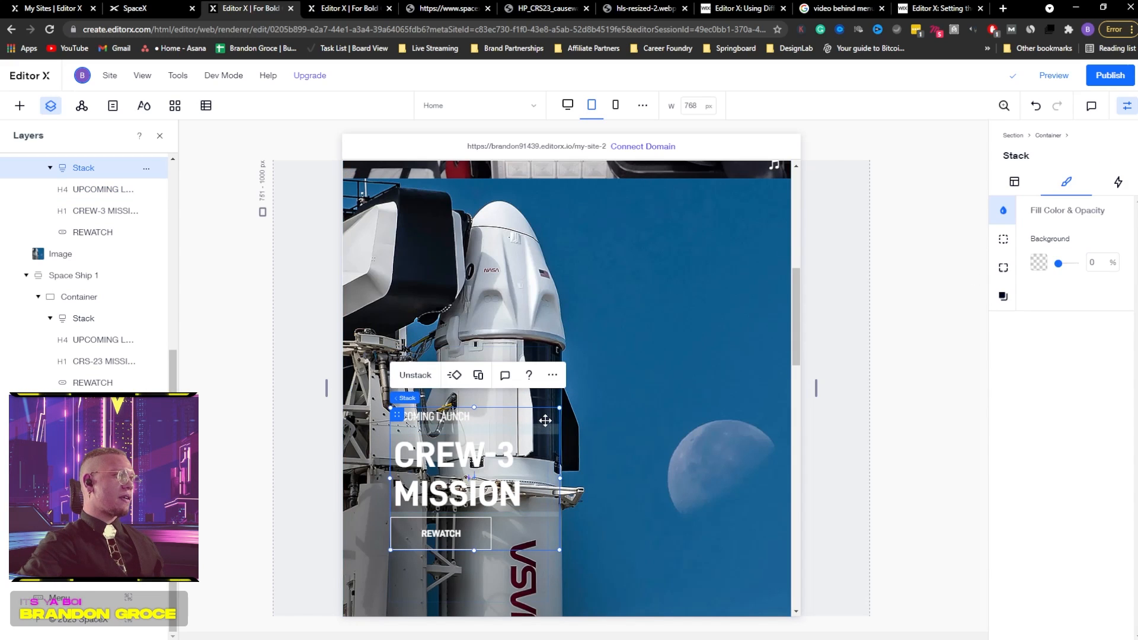
pyautogui.click(1004, 298)
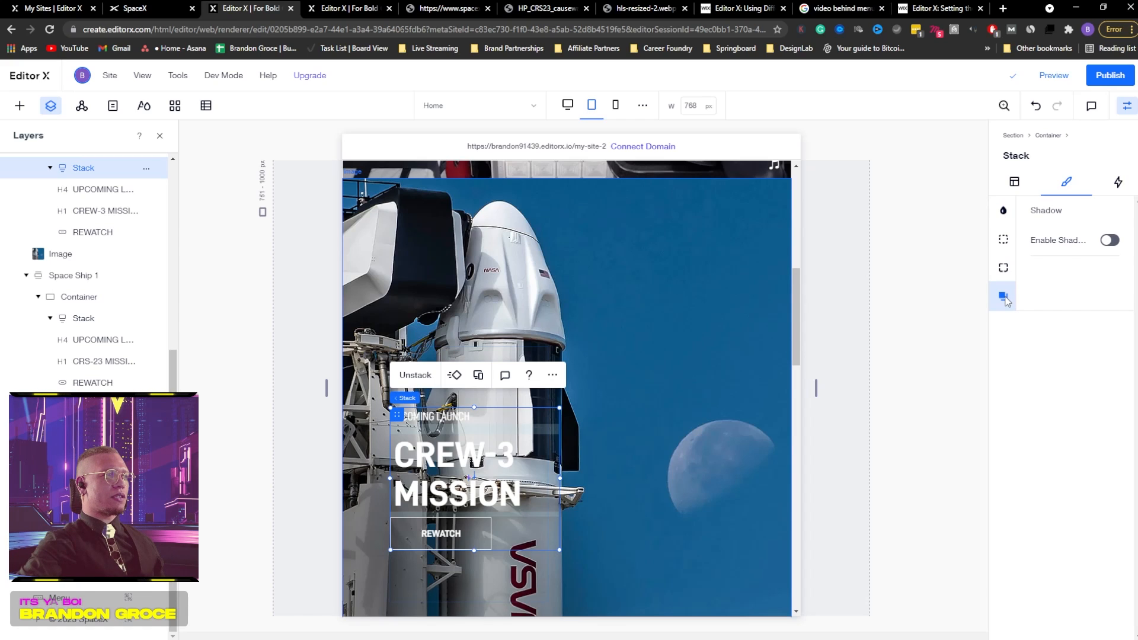
pyautogui.click(1108, 241)
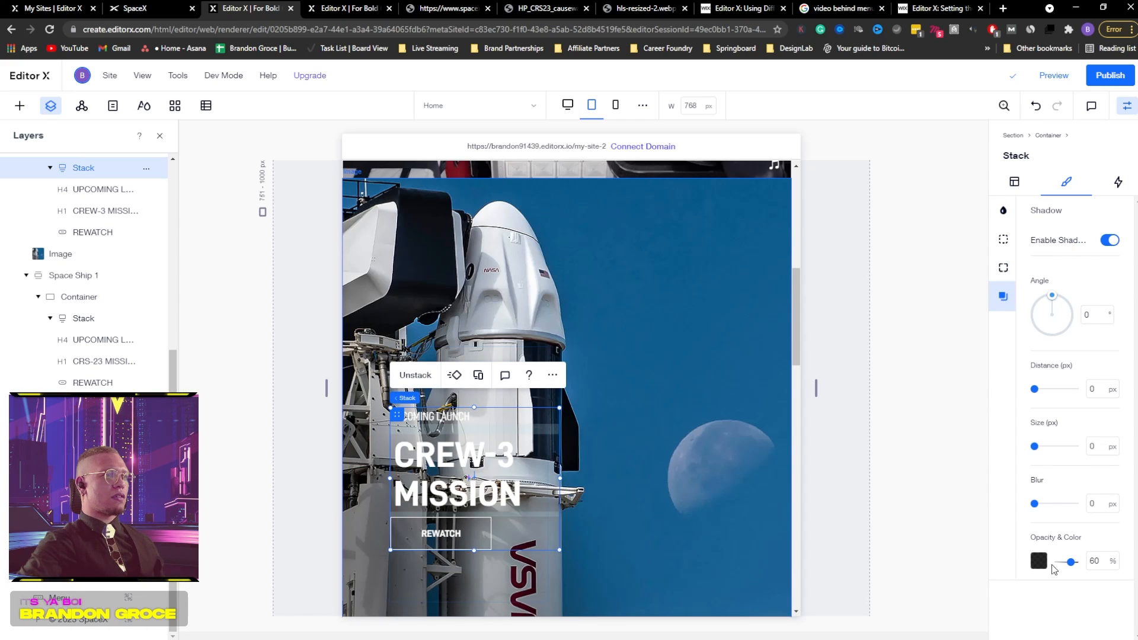
pyautogui.moveTo(1069, 562); pyautogui.dragTo(1092, 570)
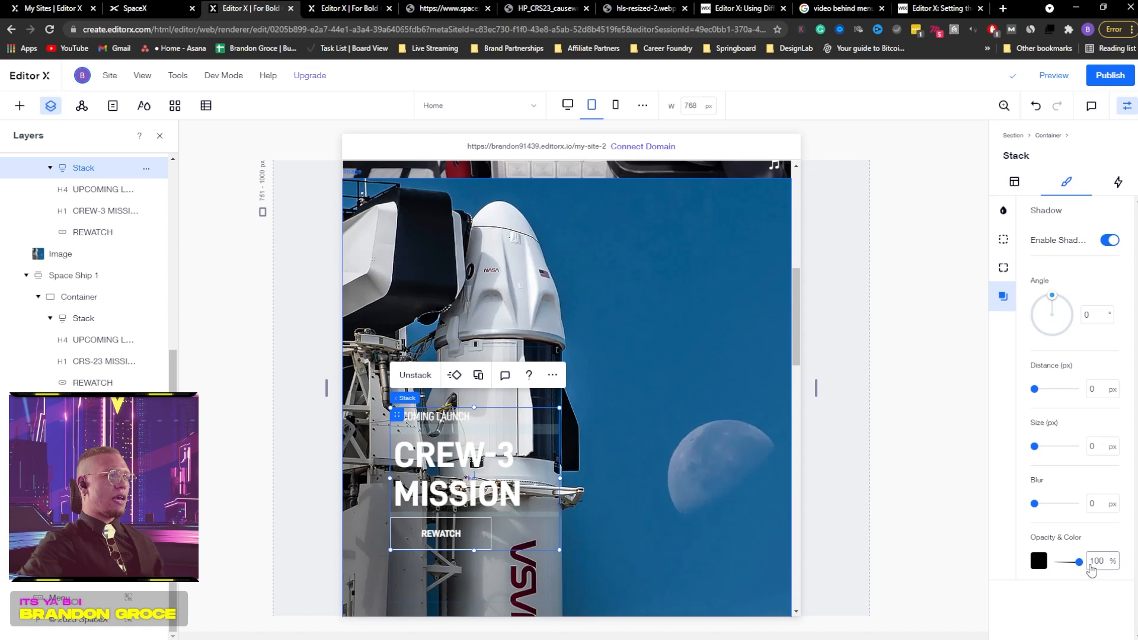
pyautogui.click(940, 406)
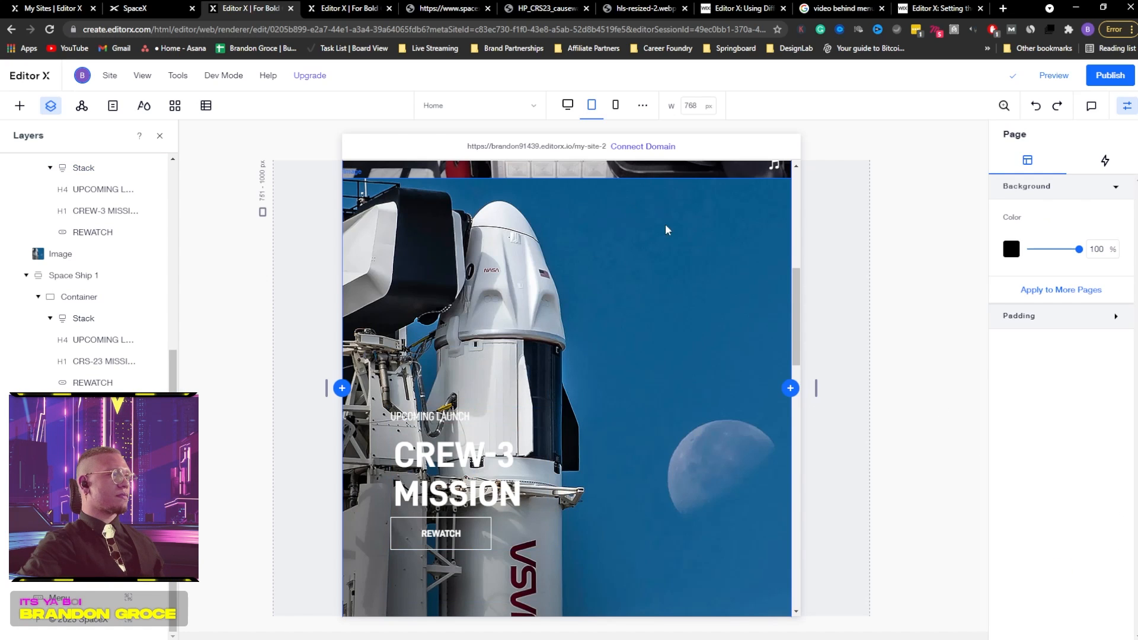
# - Move the focal point of the rocket background image in the CREW-3 section to the sky just beyond the moon
pyautogui.scroll(3, 675, 294)
pyautogui.scroll(-6, 674, 293)
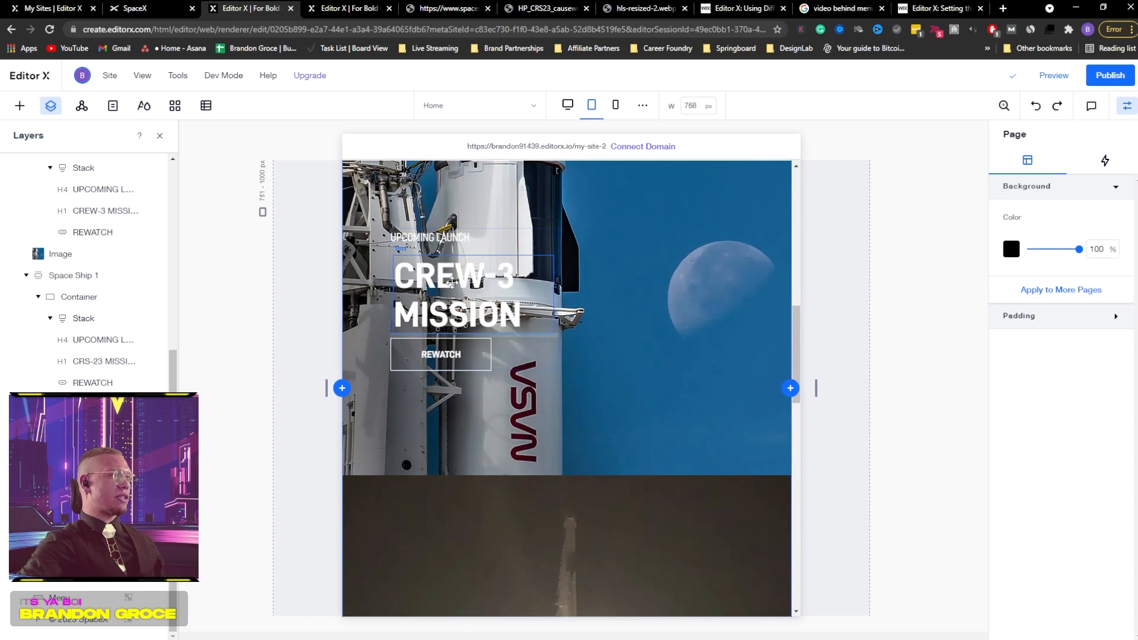
pyautogui.click(505, 242)
pyautogui.scroll(5, 673, 374)
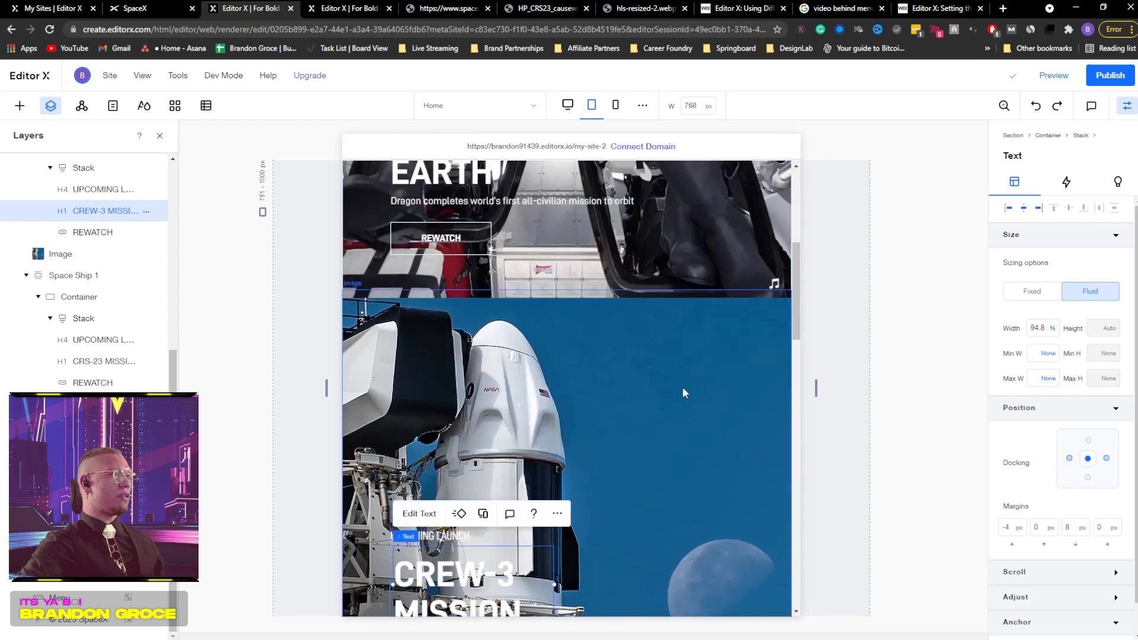
pyautogui.scroll(-2, 667, 471)
pyautogui.click(667, 472)
pyautogui.scroll(-3, 669, 478)
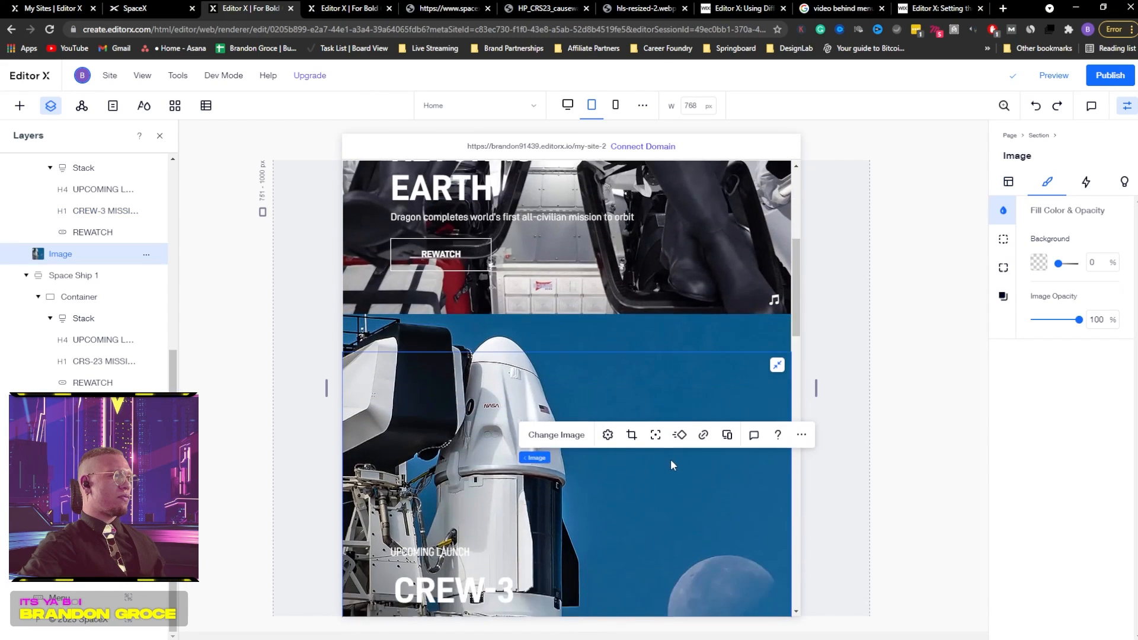
pyautogui.click(654, 261)
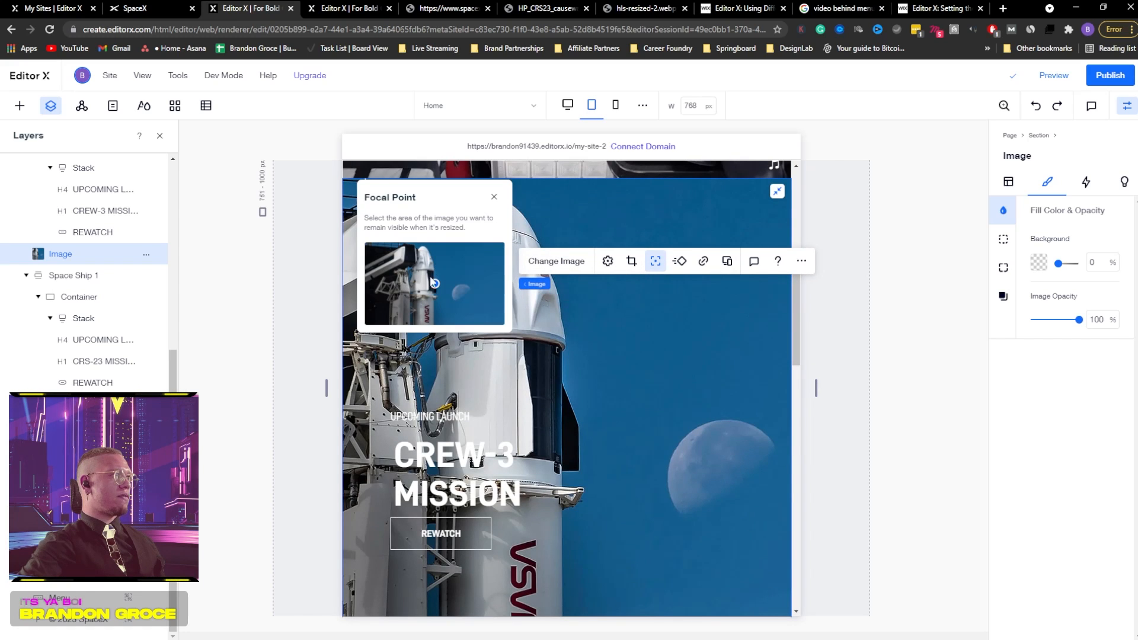
pyautogui.moveTo(435, 285); pyautogui.dragTo(467, 293)
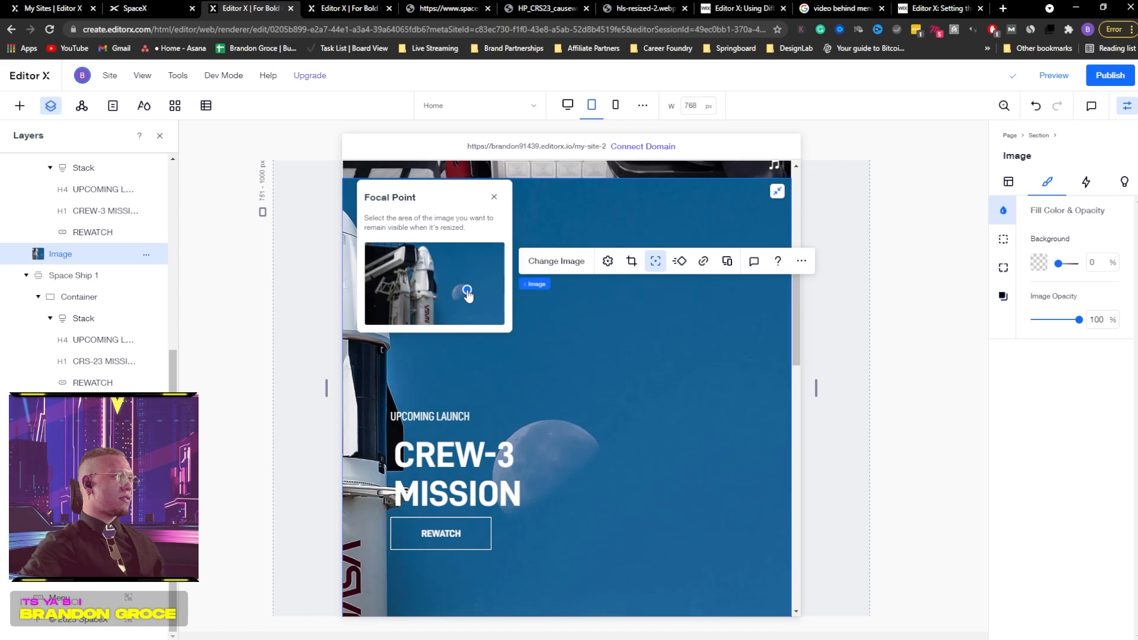
pyautogui.moveTo(468, 294)
pyautogui.mouseDown()
pyautogui.moveTo(483, 294)
pyautogui.moveTo(484, 279)
pyautogui.moveTo(476, 303)
pyautogui.mouseUp()
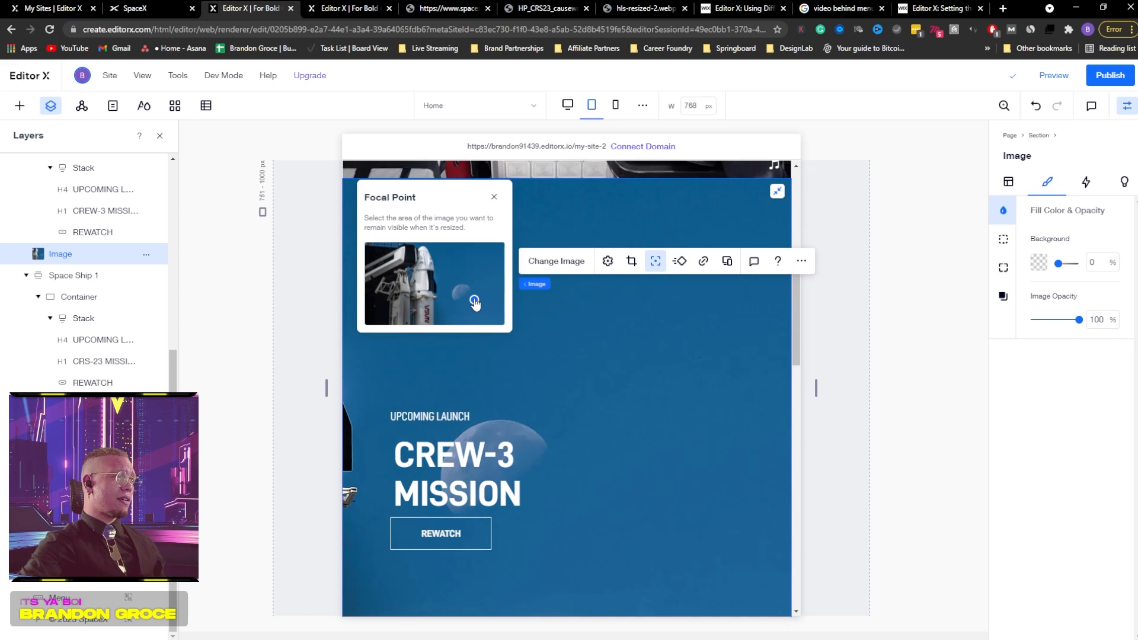
# - Try the CREW-3 background image's focal point at several spots around the launch tower so darker areas sit behind the text
pyautogui.moveTo(470, 302); pyautogui.dragTo(414, 295)
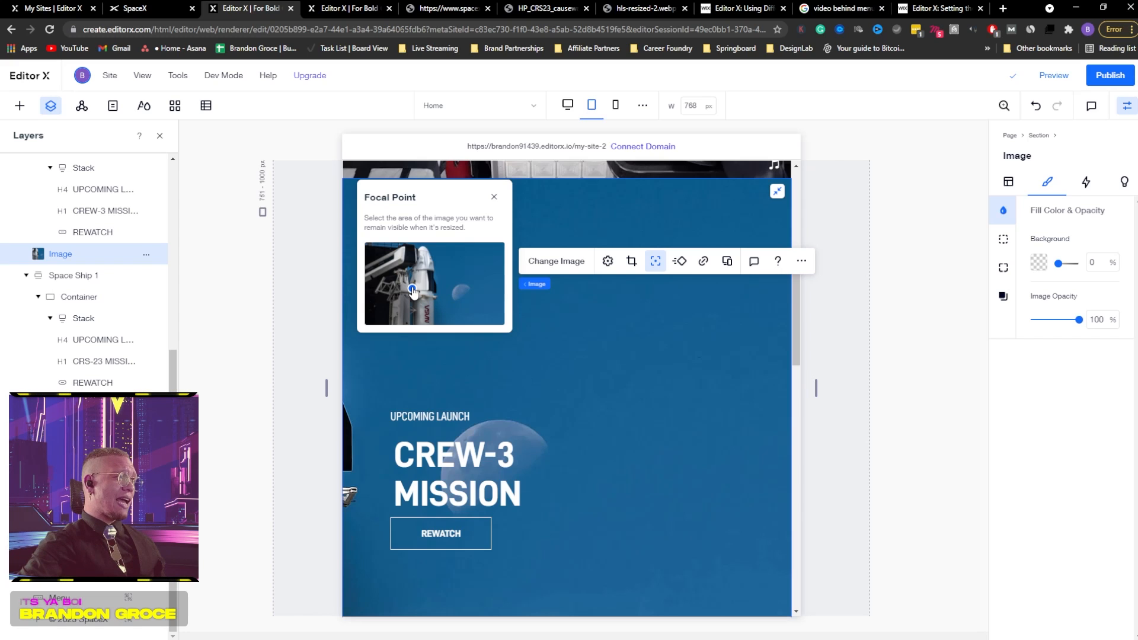
pyautogui.moveTo(412, 286); pyautogui.dragTo(389, 307)
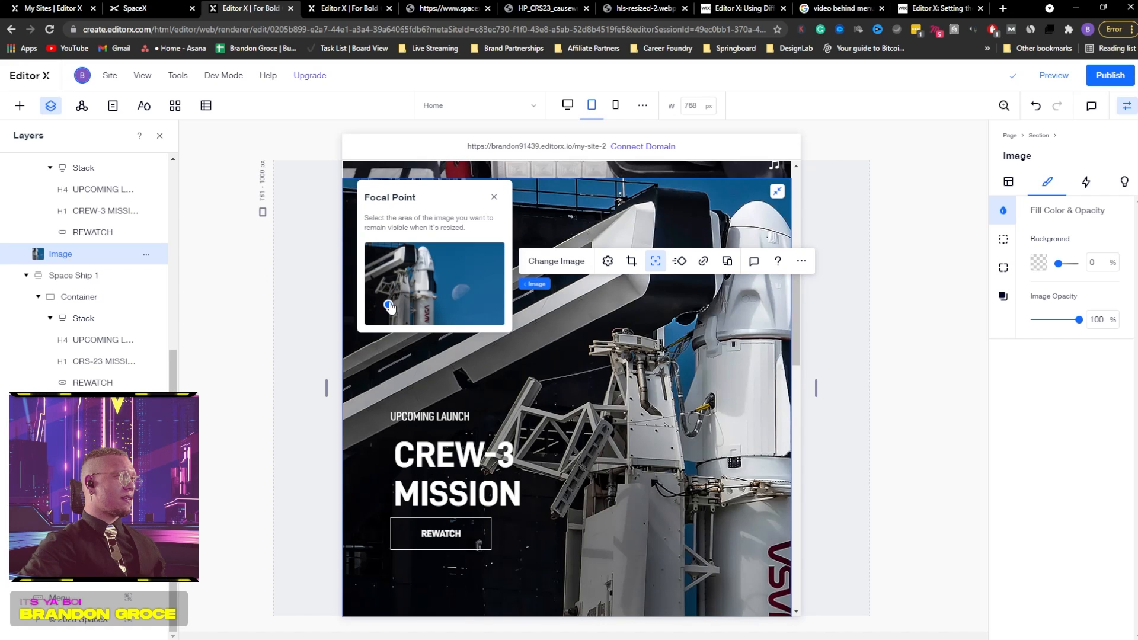
pyautogui.moveTo(391, 302); pyautogui.dragTo(401, 289)
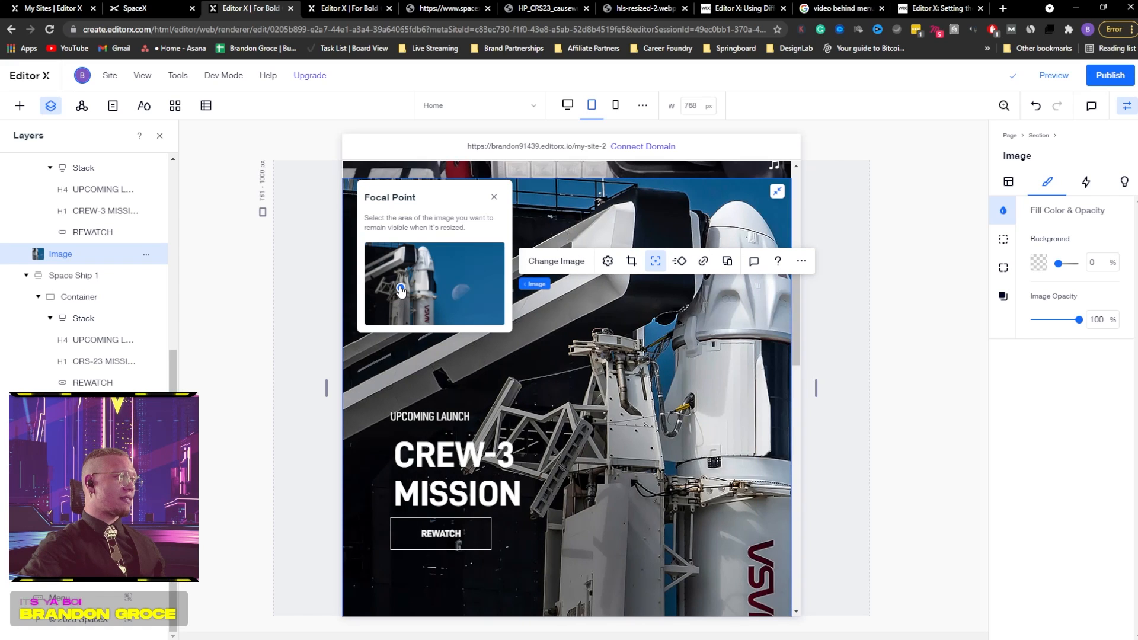
pyautogui.moveTo(398, 303); pyautogui.dragTo(403, 308)
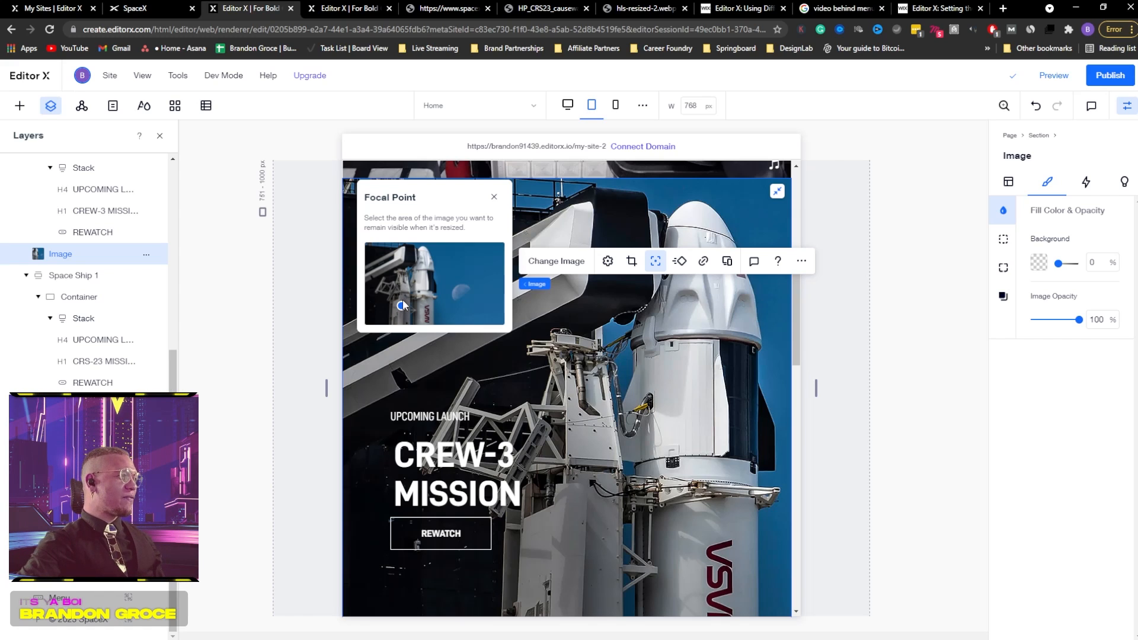
pyautogui.moveTo(402, 301); pyautogui.dragTo(396, 309)
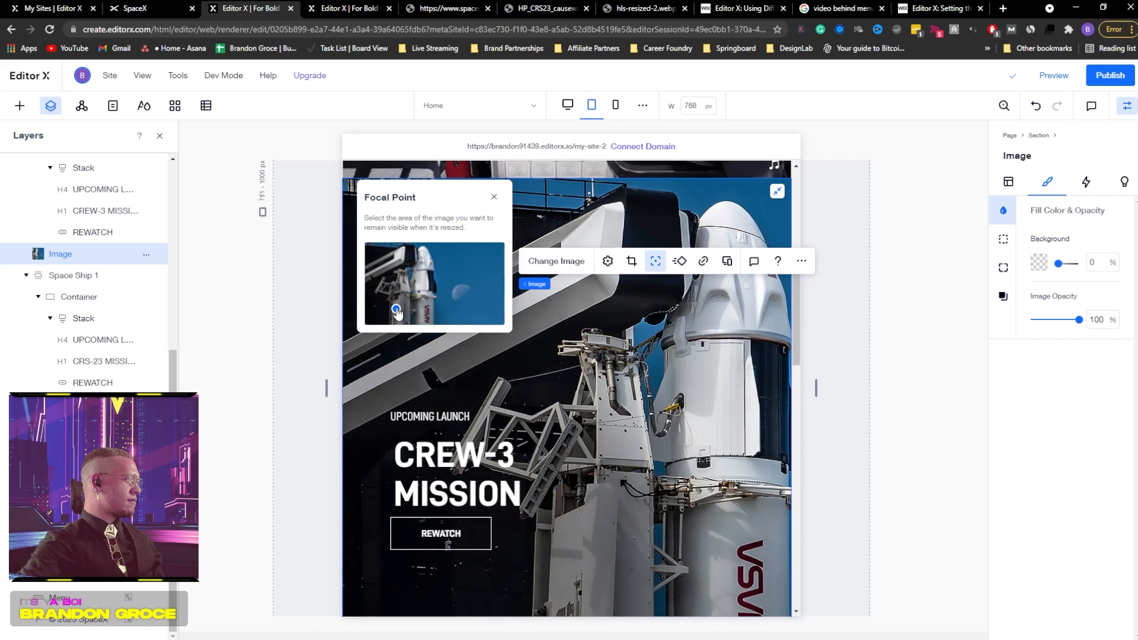
pyautogui.moveTo(400, 316); pyautogui.dragTo(390, 295)
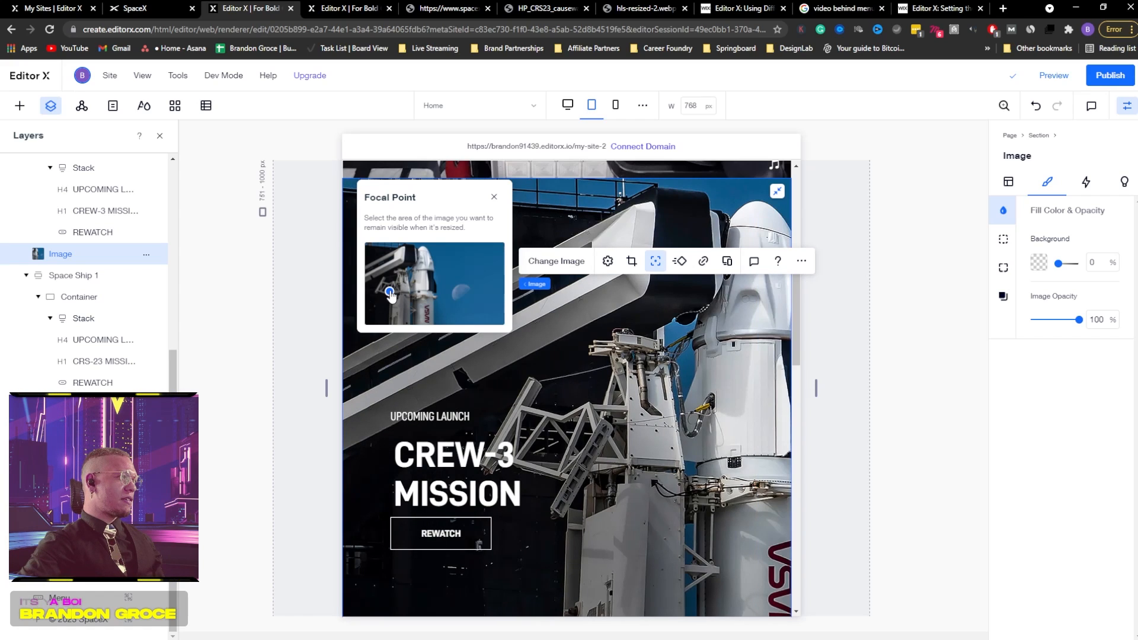
pyautogui.moveTo(391, 296); pyautogui.dragTo(392, 320)
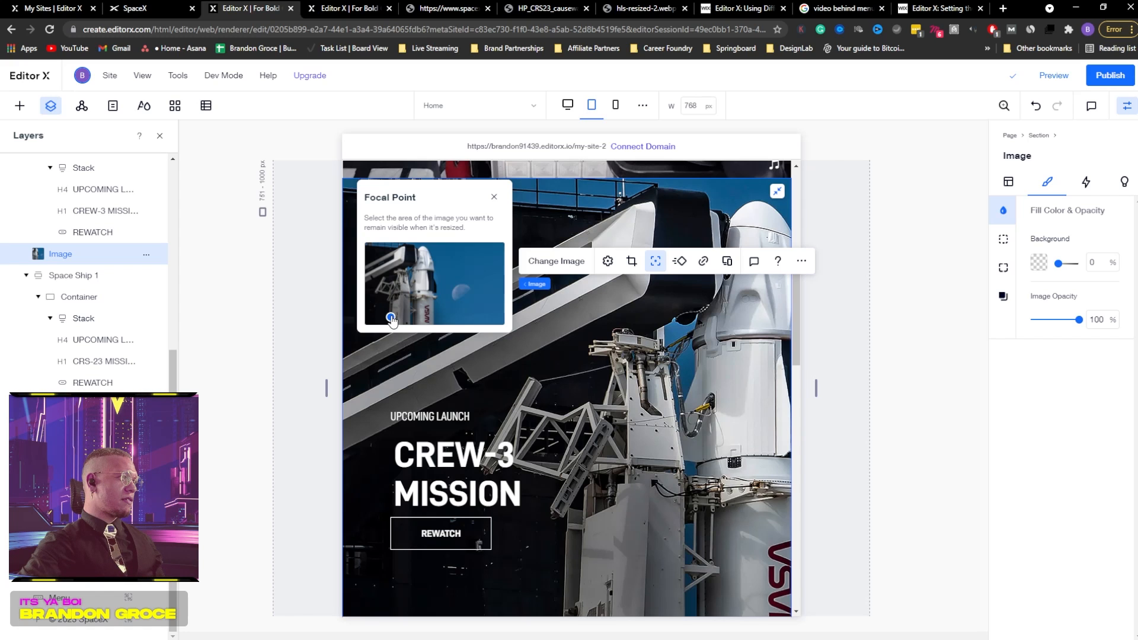
pyautogui.click(493, 198)
pyautogui.scroll(-4, 686, 436)
pyautogui.scroll(4, 681, 427)
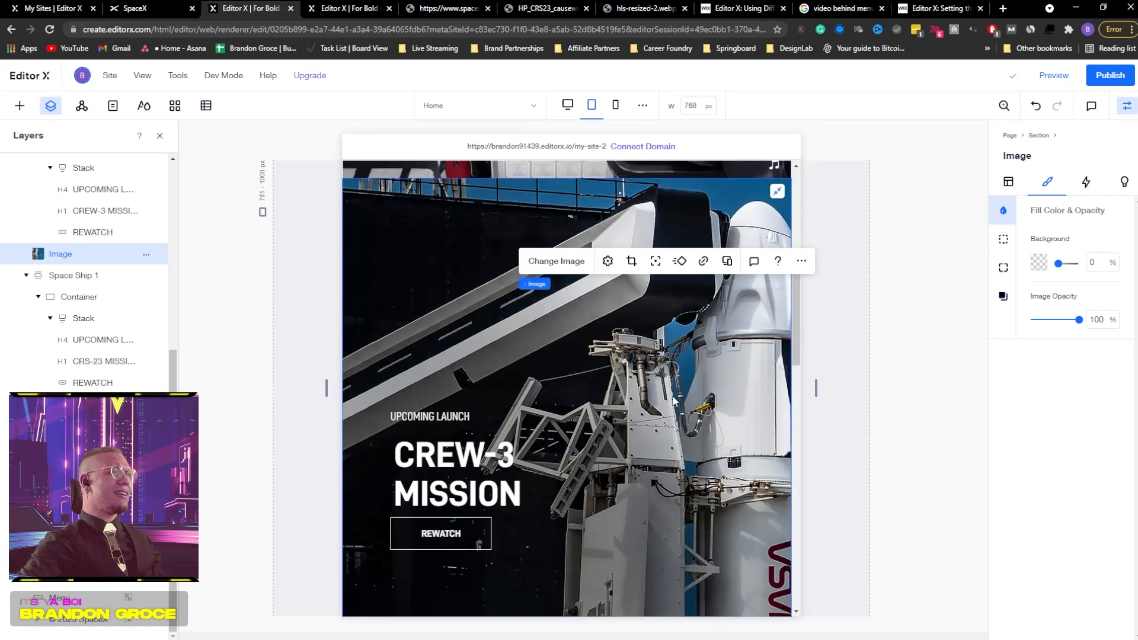
# - Set the CREW-3 background image's focal point so that only open blue sky and the moon lie behind the text
pyautogui.click(655, 362)
pyautogui.moveTo(396, 317); pyautogui.dragTo(416, 320)
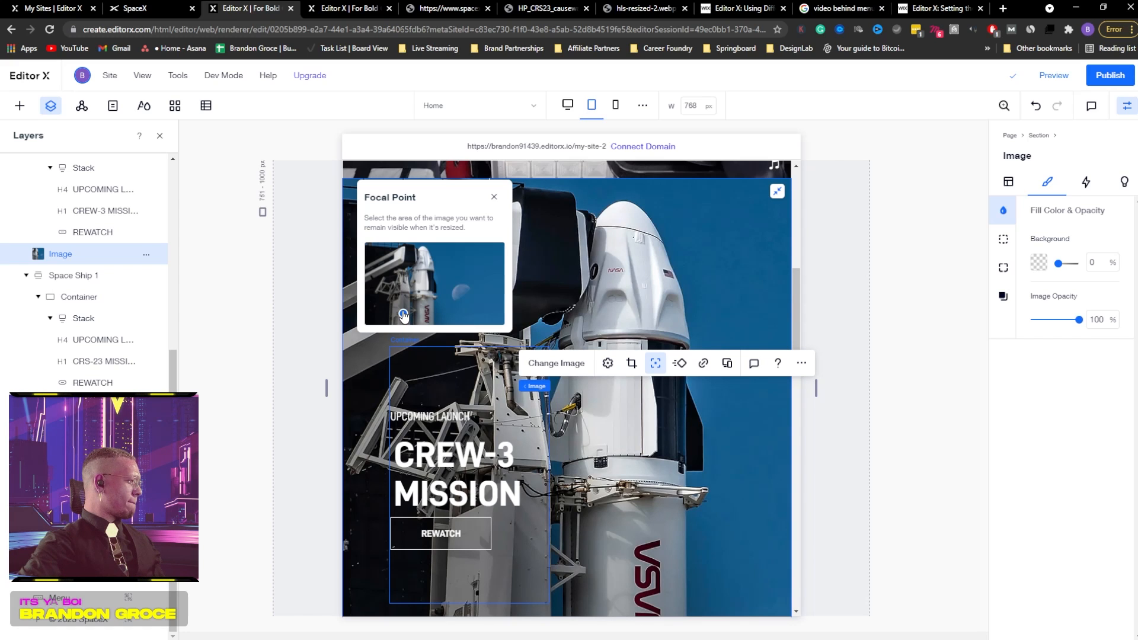
pyautogui.scroll(-5, 403, 316)
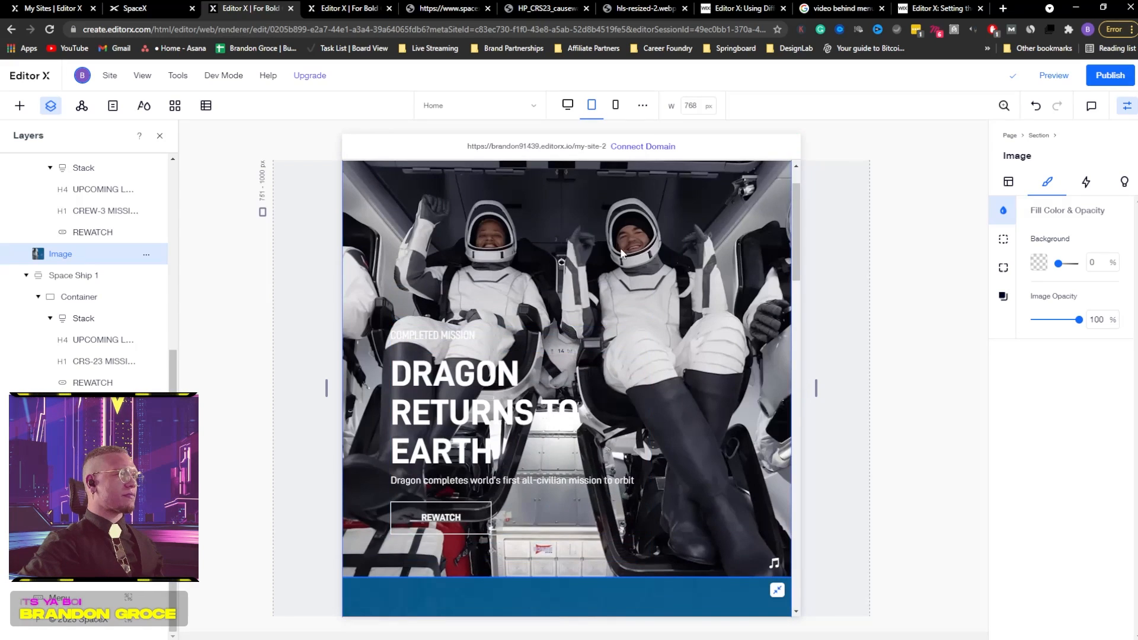
# - Try a pattern overlay and the fade-out effect on the video box behind DRAGON RETURNS TO EARTH, and turn both off
pyautogui.click(576, 242)
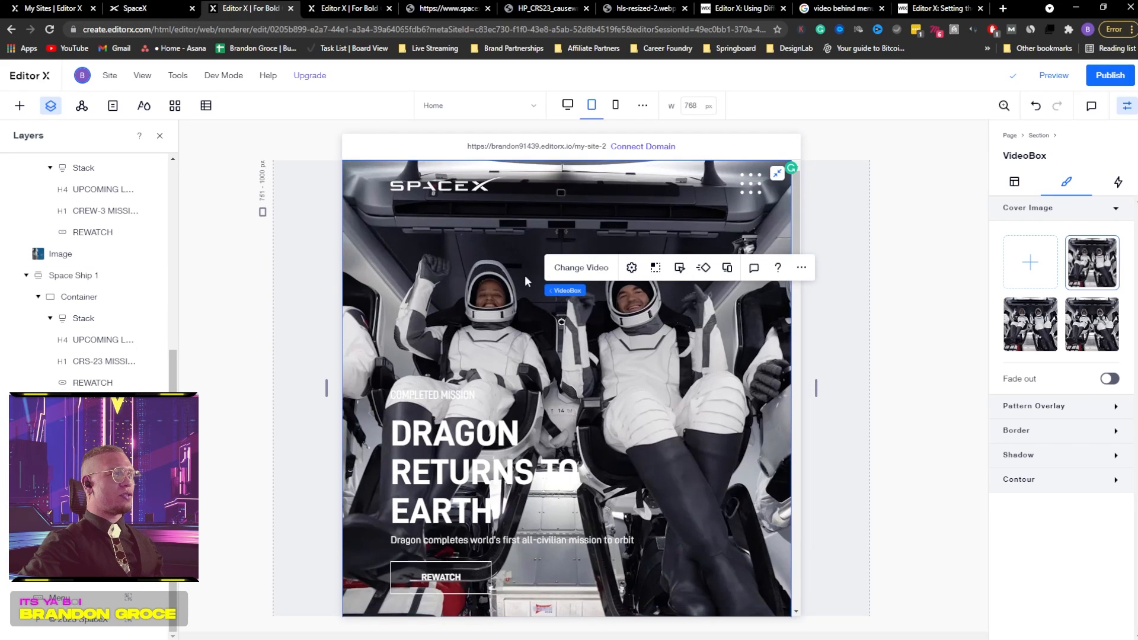
pyautogui.scroll(-1, 465, 277)
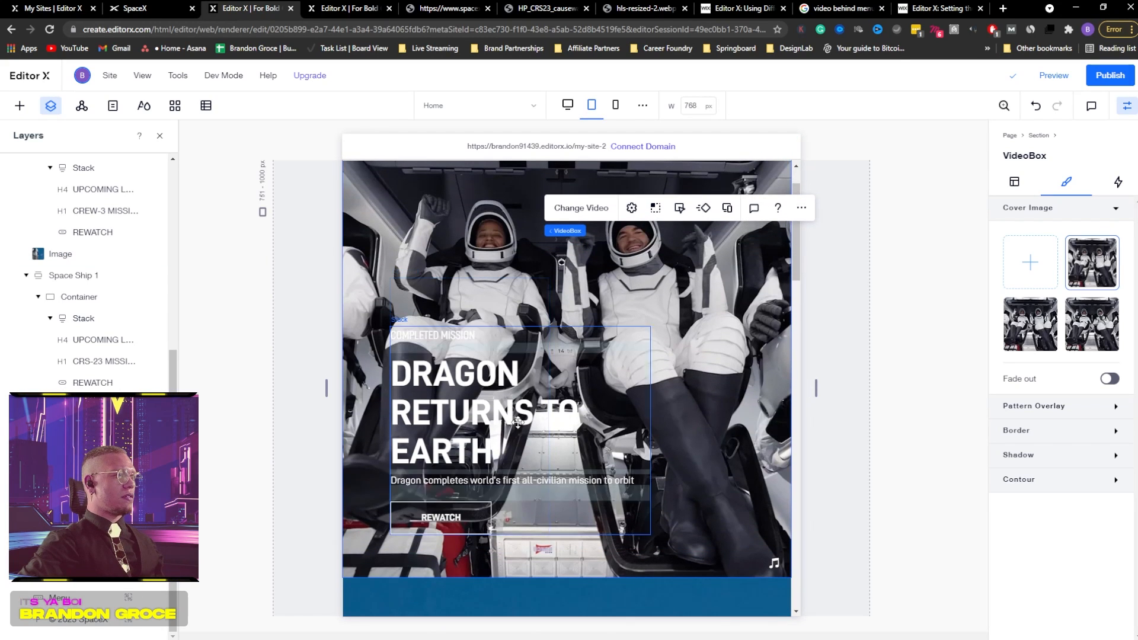
pyautogui.click(501, 439)
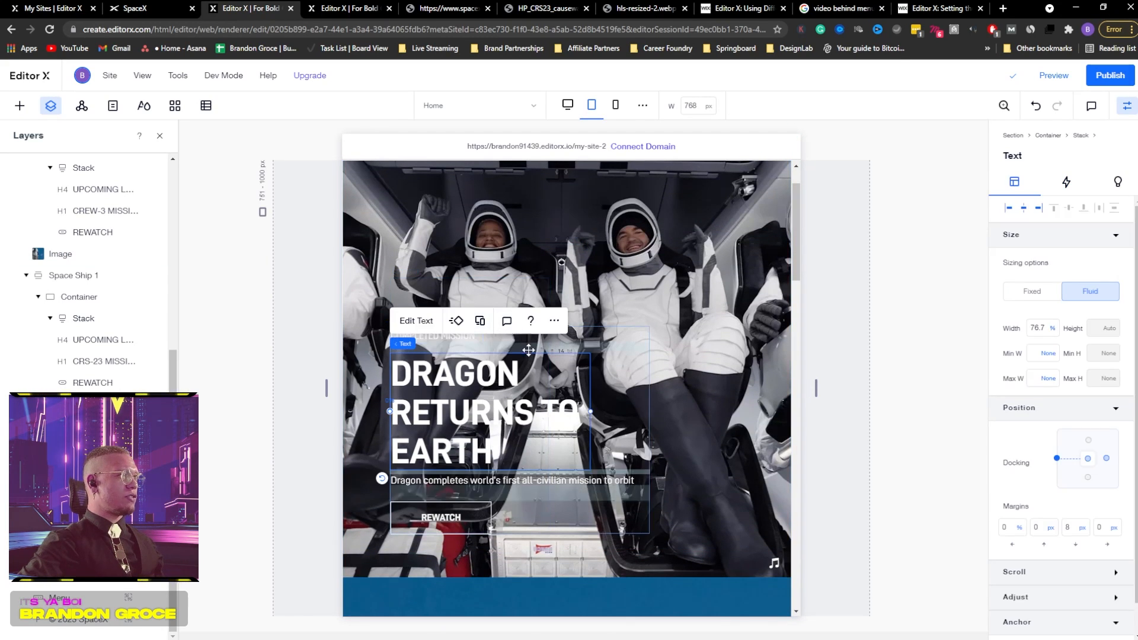
pyautogui.click(450, 238)
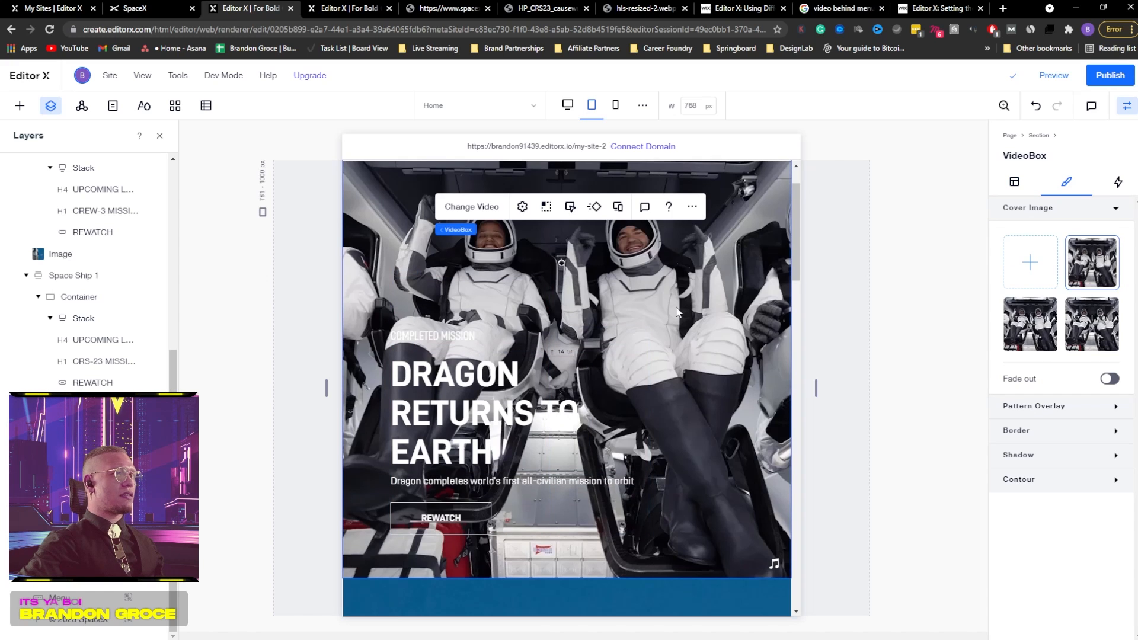
pyautogui.scroll(1, 673, 305)
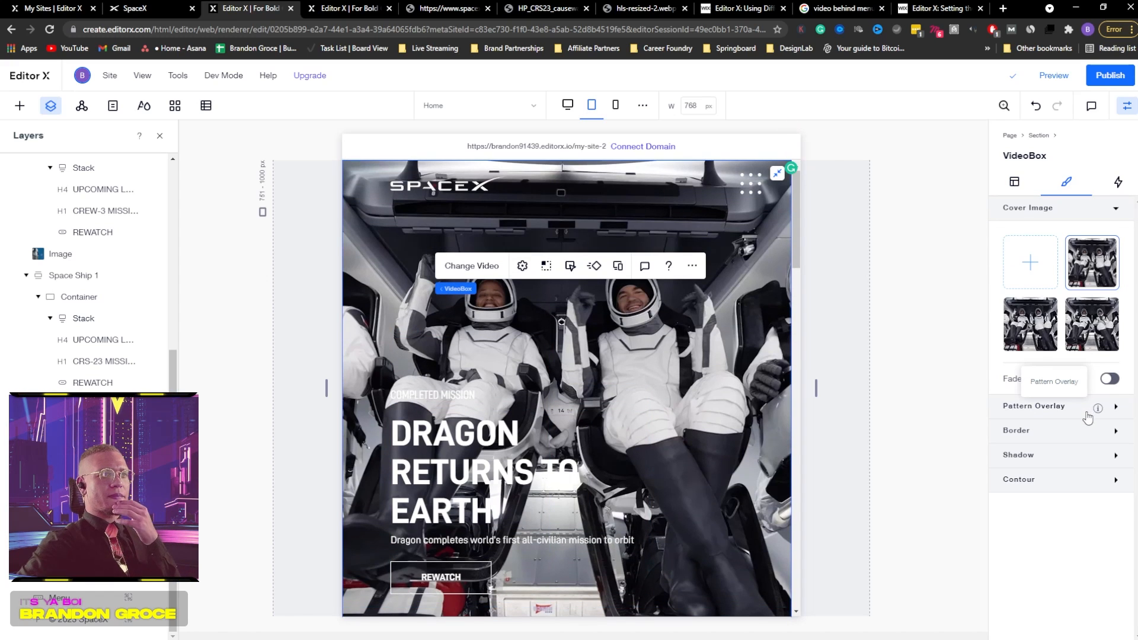
pyautogui.click(1058, 409)
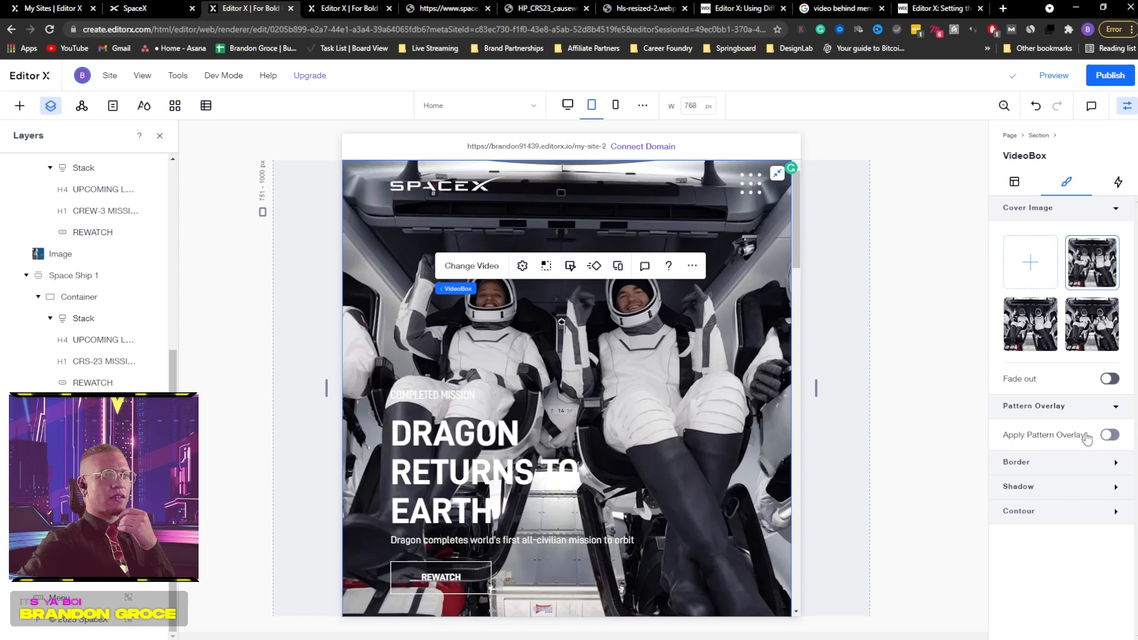
pyautogui.click(1107, 435)
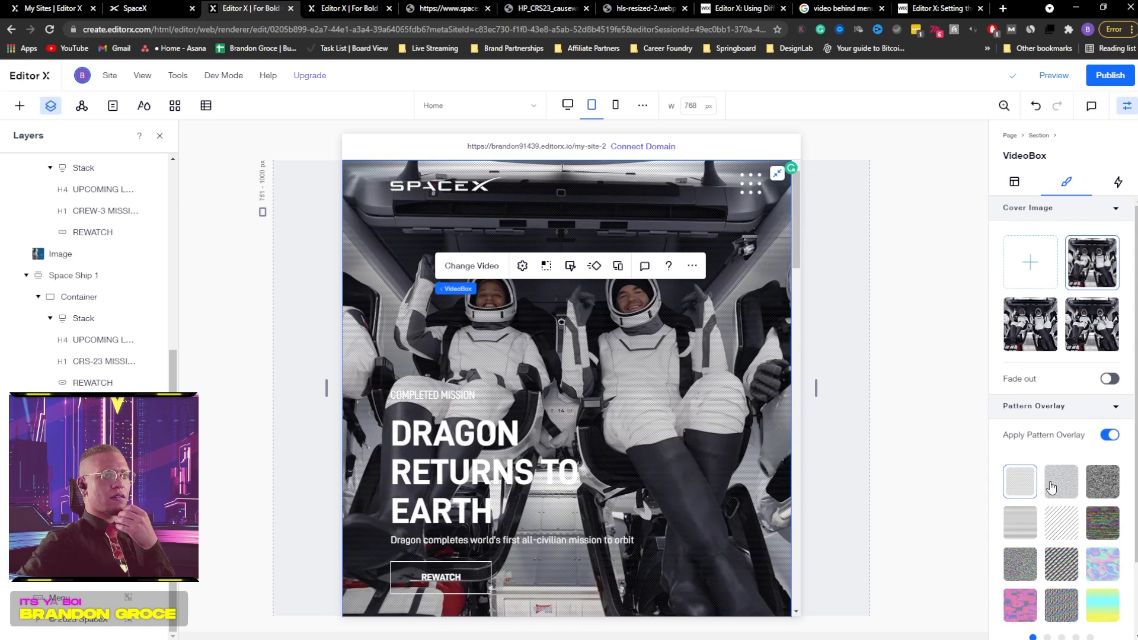
pyautogui.scroll(-2, 1048, 480)
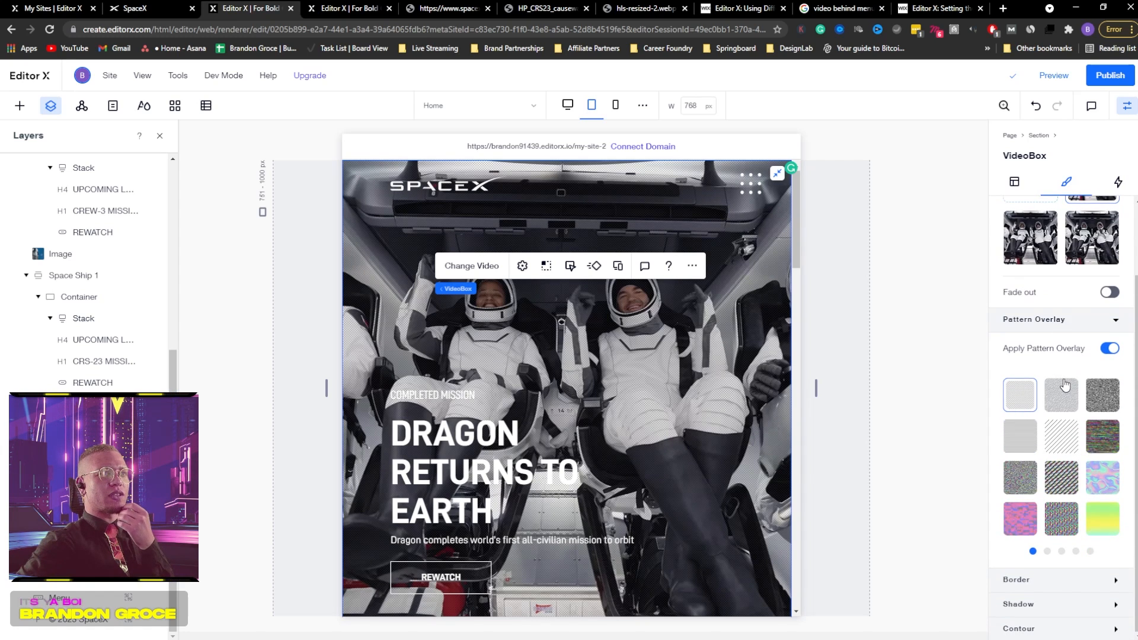
pyautogui.click(1105, 349)
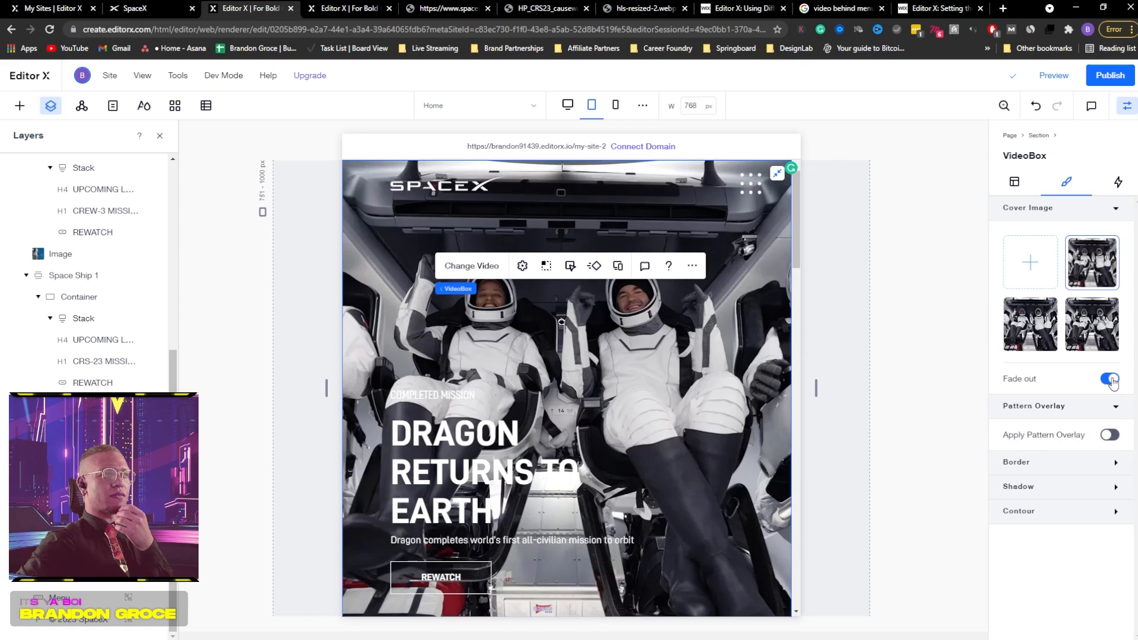
pyautogui.click(1110, 379)
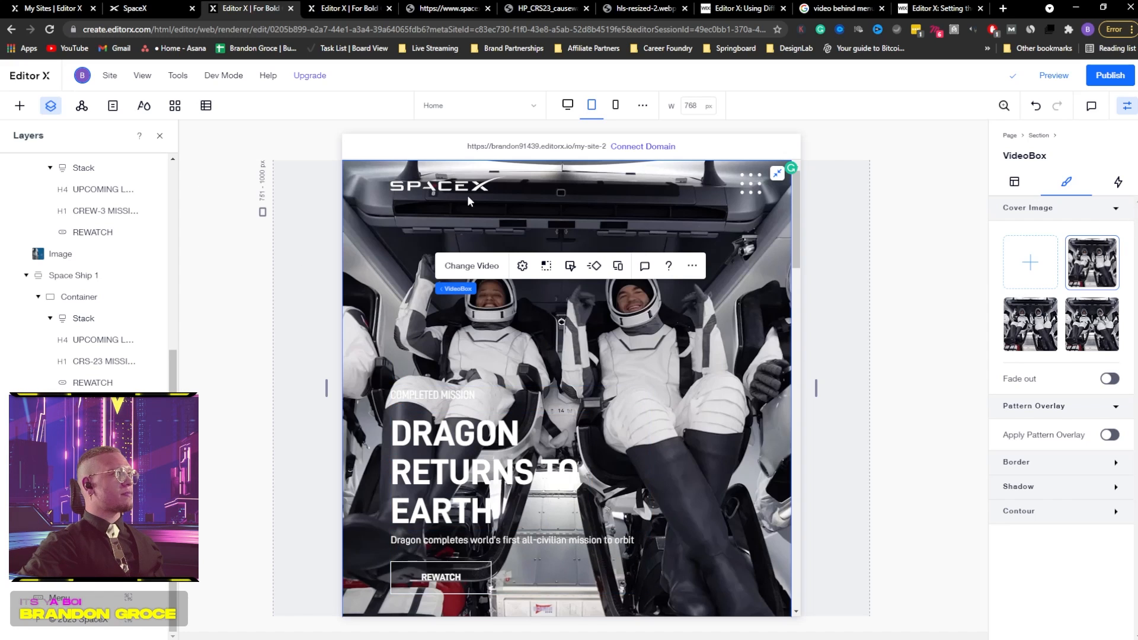
# - Reapply the pattern overlay to the header video box, browse all the pattern sets for a suitable one, and switch the overlay off
pyautogui.scroll(-5, 675, 311)
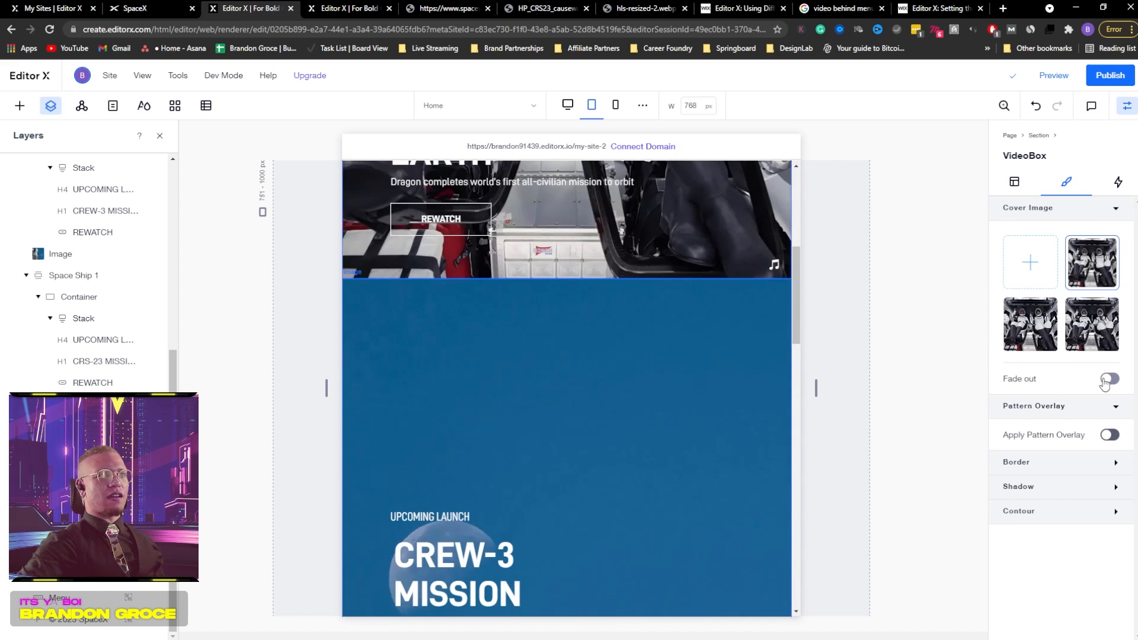
pyautogui.click(1110, 379)
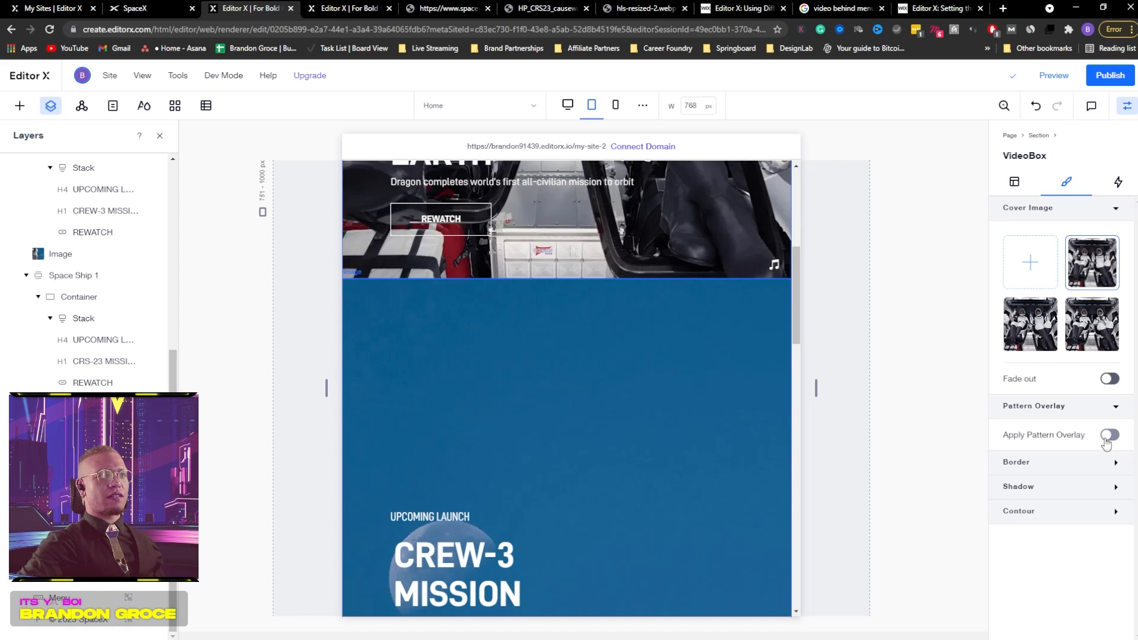
pyautogui.click(1109, 434)
pyautogui.scroll(-2, 1060, 486)
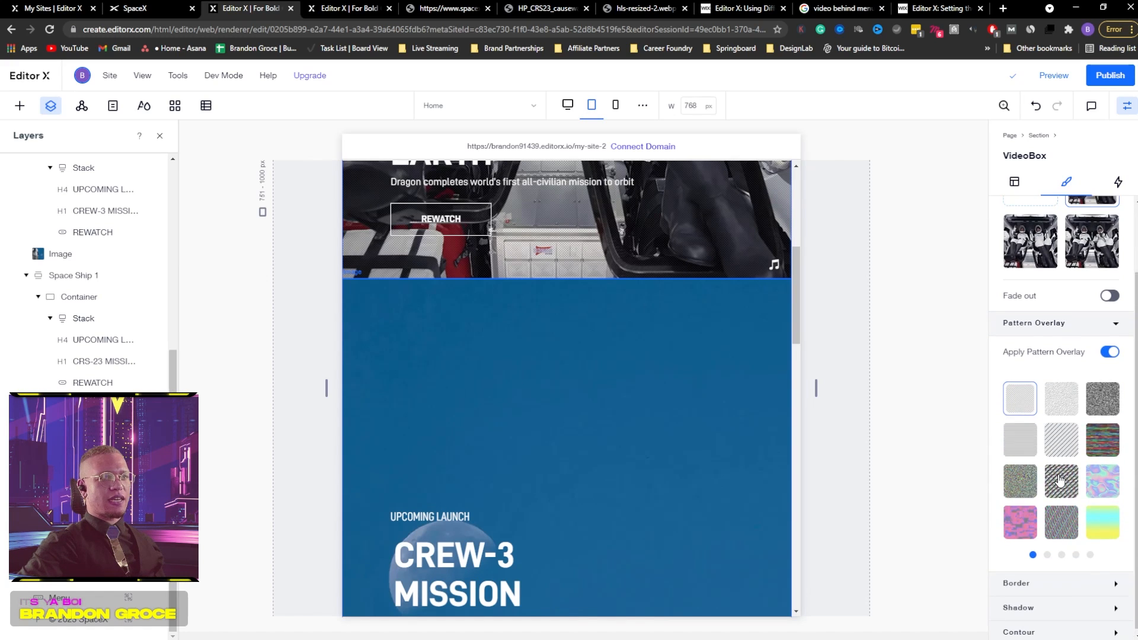
pyautogui.click(1047, 551)
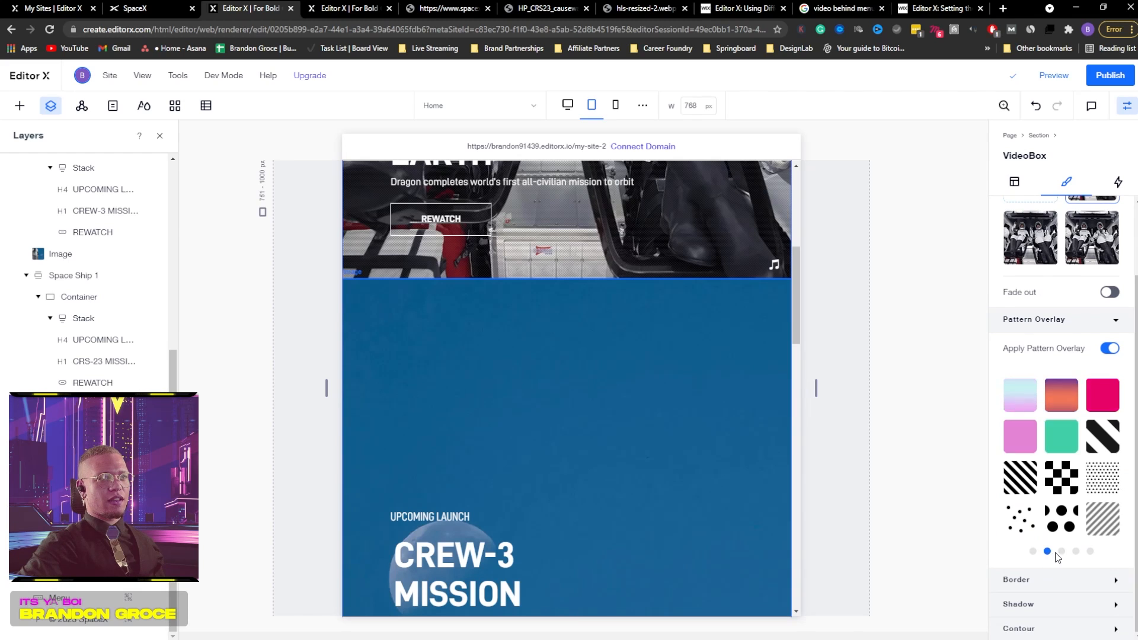
pyautogui.click(1061, 551)
pyautogui.click(1075, 551)
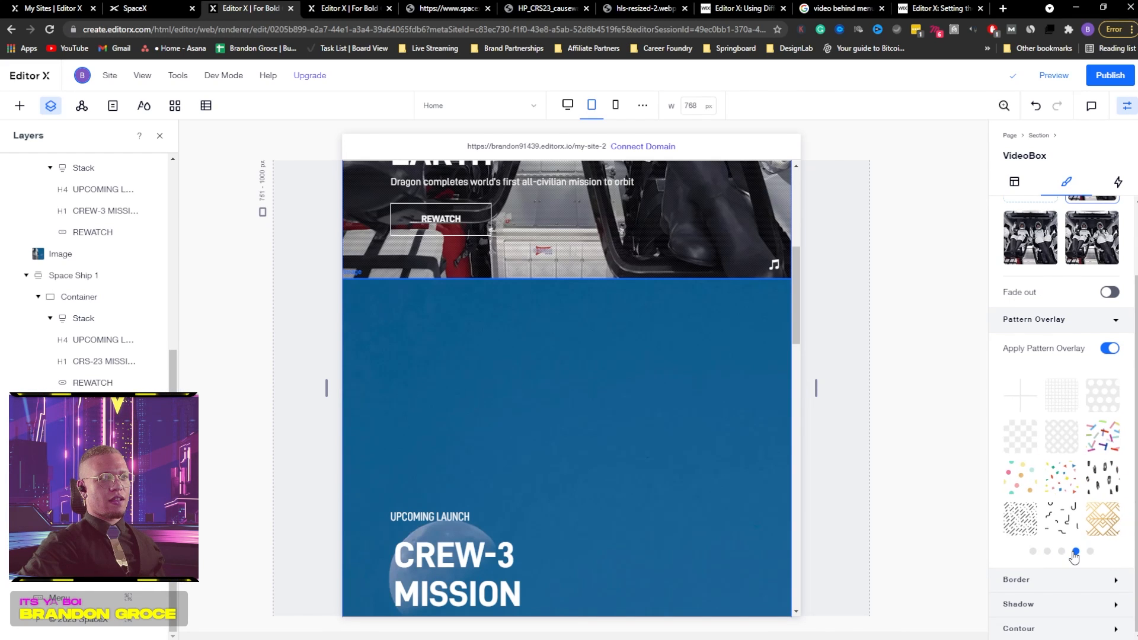
pyautogui.click(1090, 551)
pyautogui.click(1109, 348)
pyautogui.scroll(5, 941, 385)
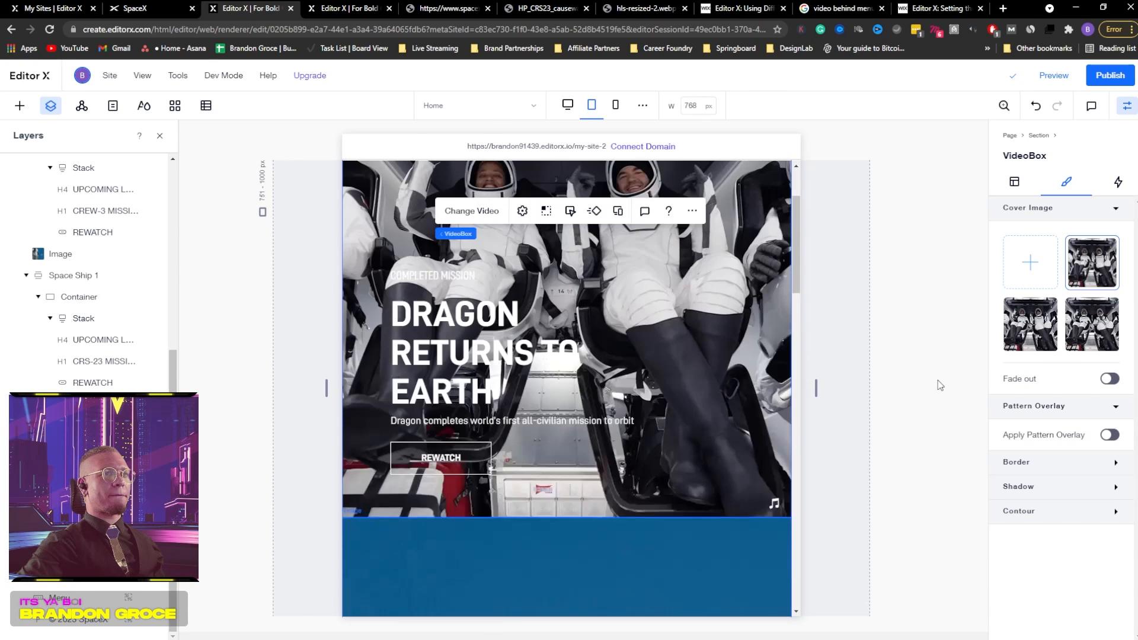
pyautogui.scroll(5, 527, 326)
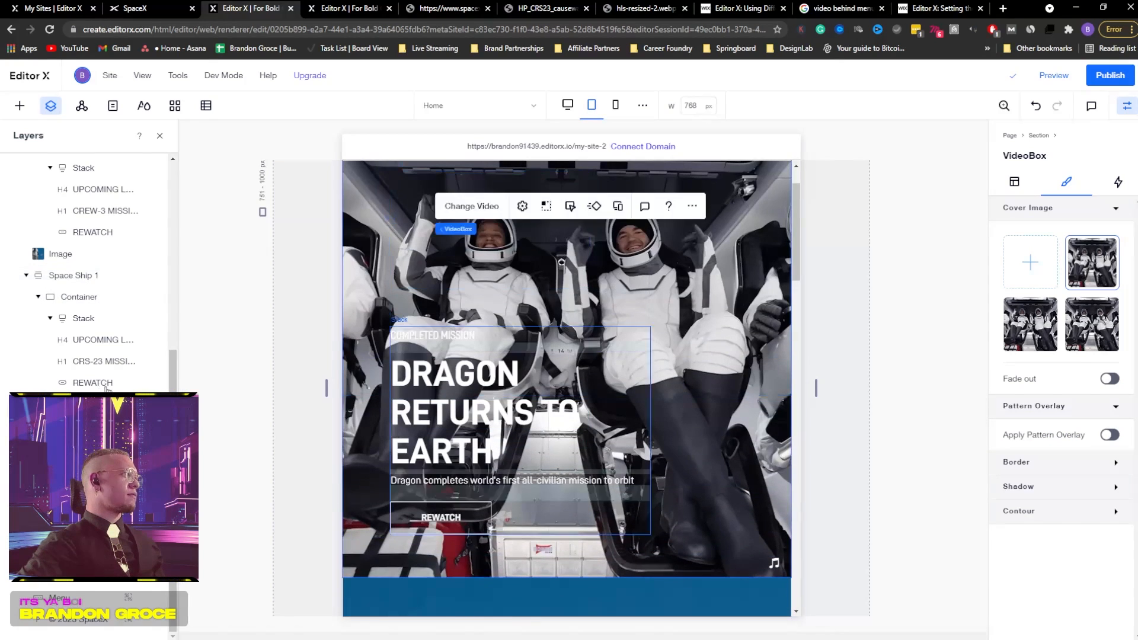
# - Add an empty container to the header section over the DRAGON RETURNS TO EARTH text
pyautogui.scroll(10, 109, 355)
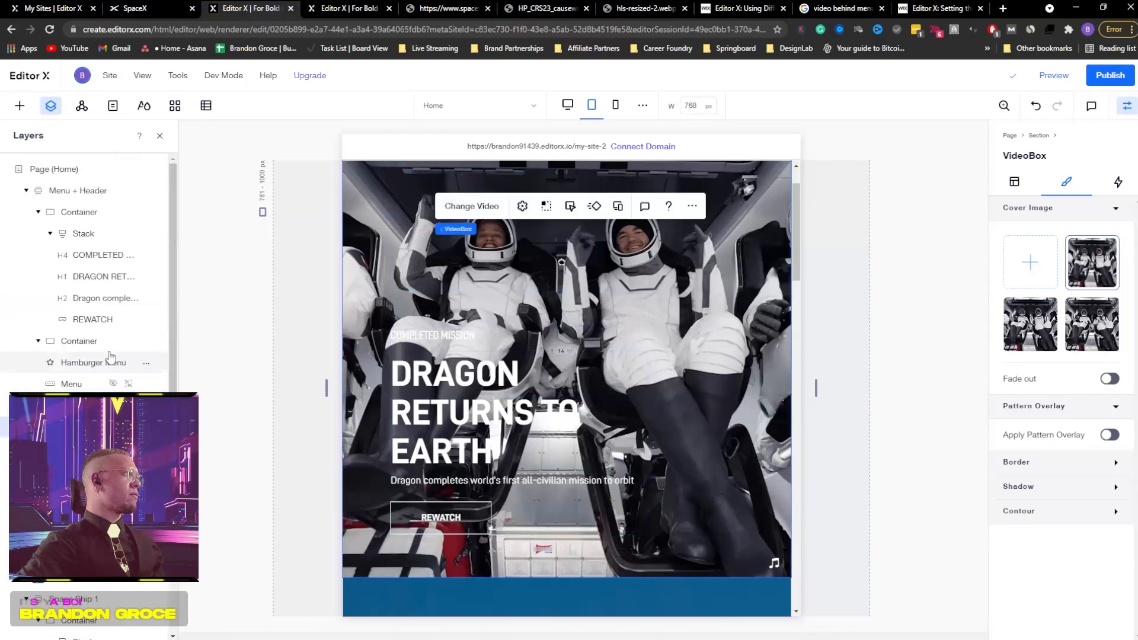
pyautogui.click(21, 106)
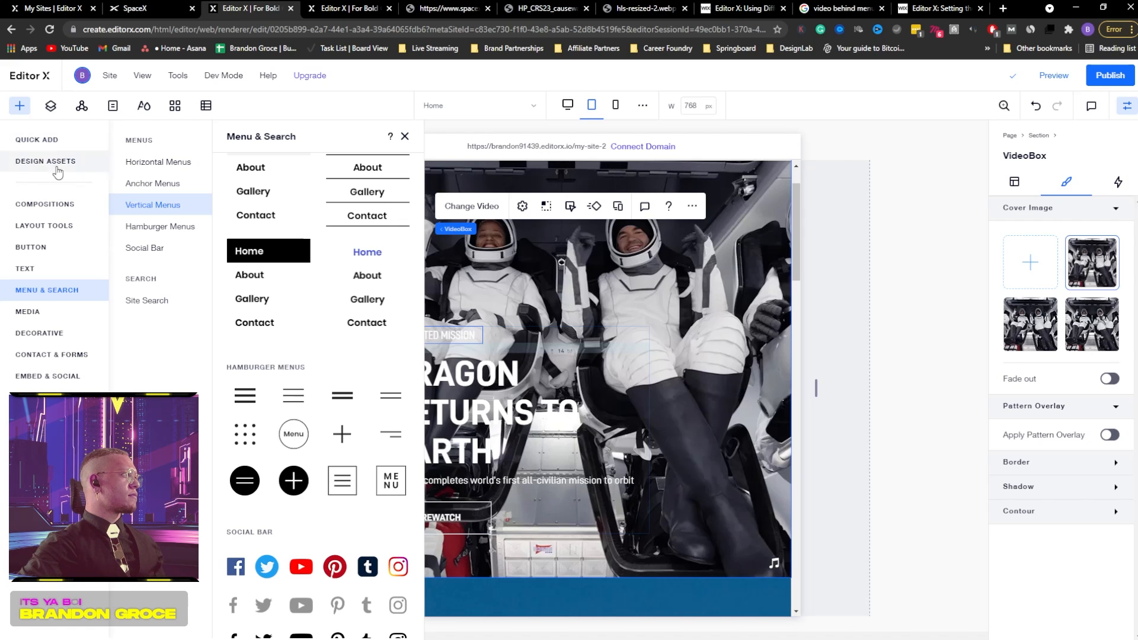
pyautogui.click(53, 142)
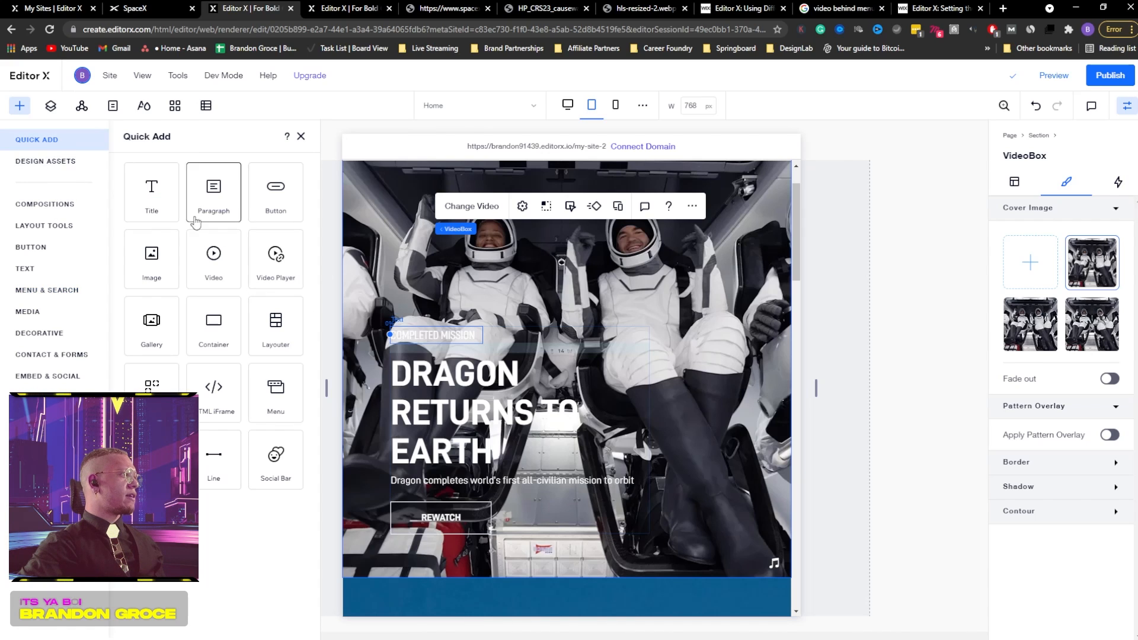
pyautogui.click(215, 326)
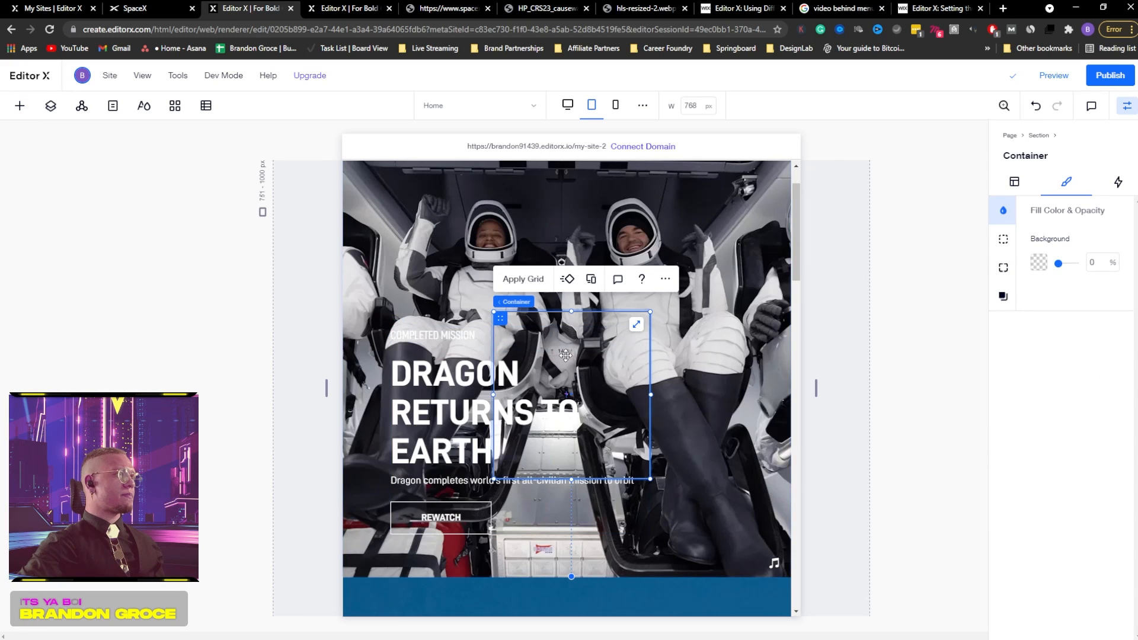
# - Fill the new container with black at 54% background opacity
pyautogui.moveTo(1058, 263); pyautogui.dragTo(1118, 268)
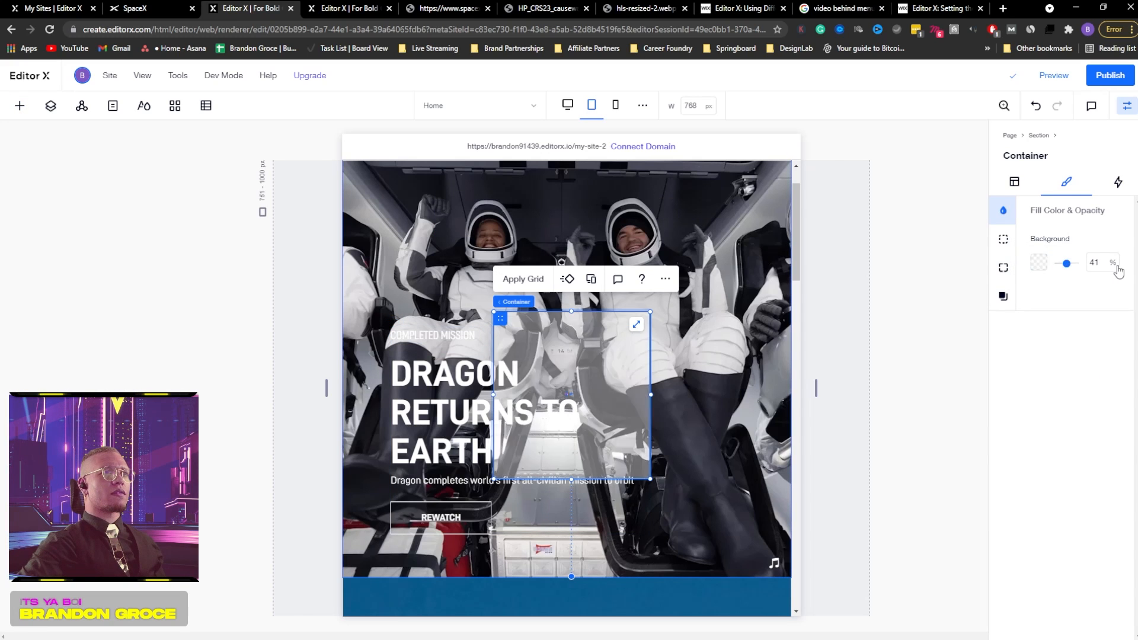
pyautogui.click(1038, 262)
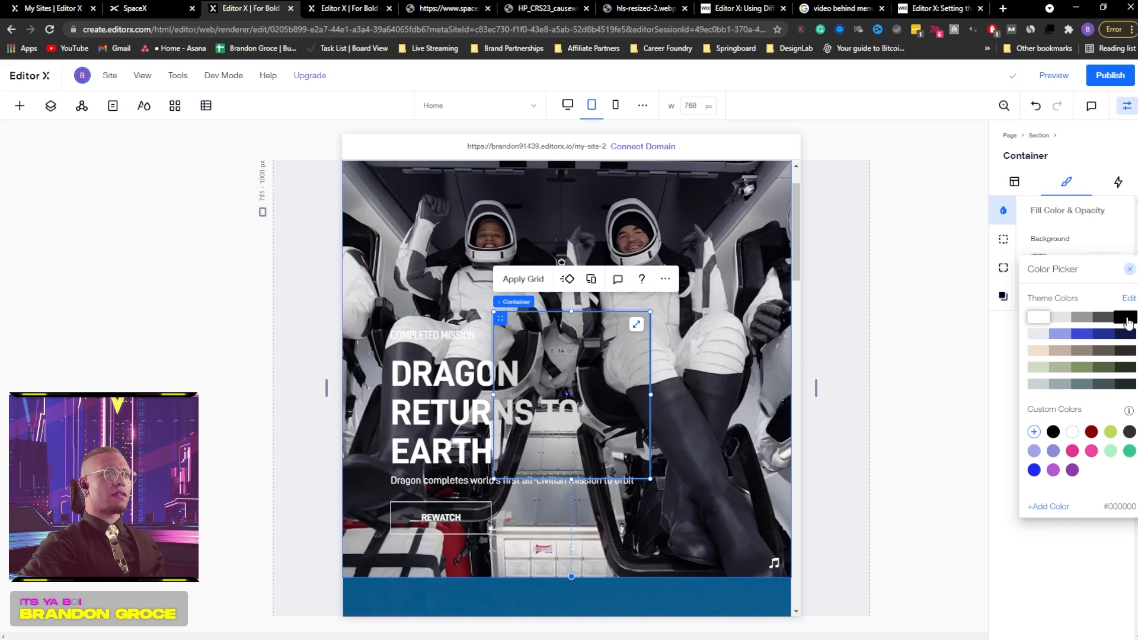
pyautogui.click(1122, 234)
pyautogui.moveTo(1061, 264); pyautogui.dragTo(1069, 269)
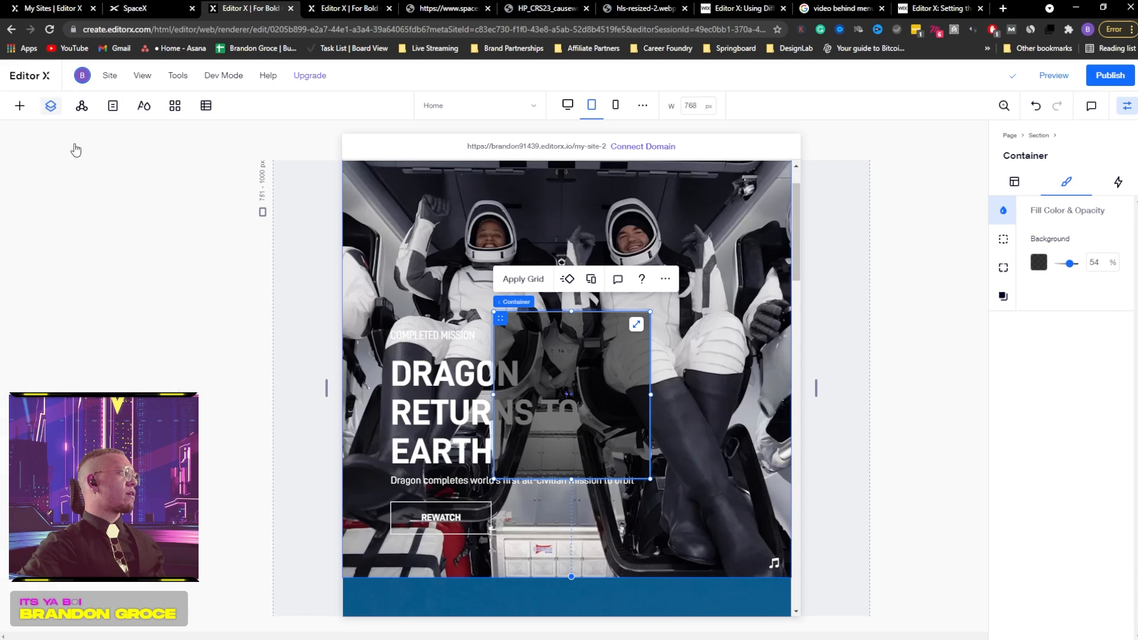
# - Try removing the dark container from the header section, and undo the removal
pyautogui.click(51, 107)
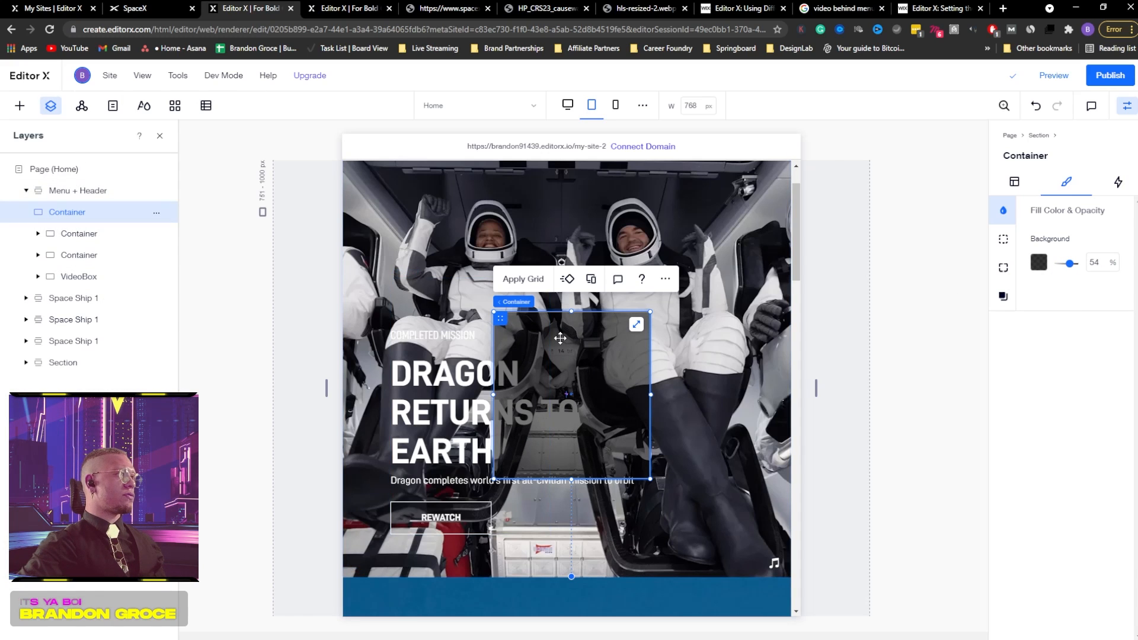
pyautogui.press('Delete')
pyautogui.click(463, 376)
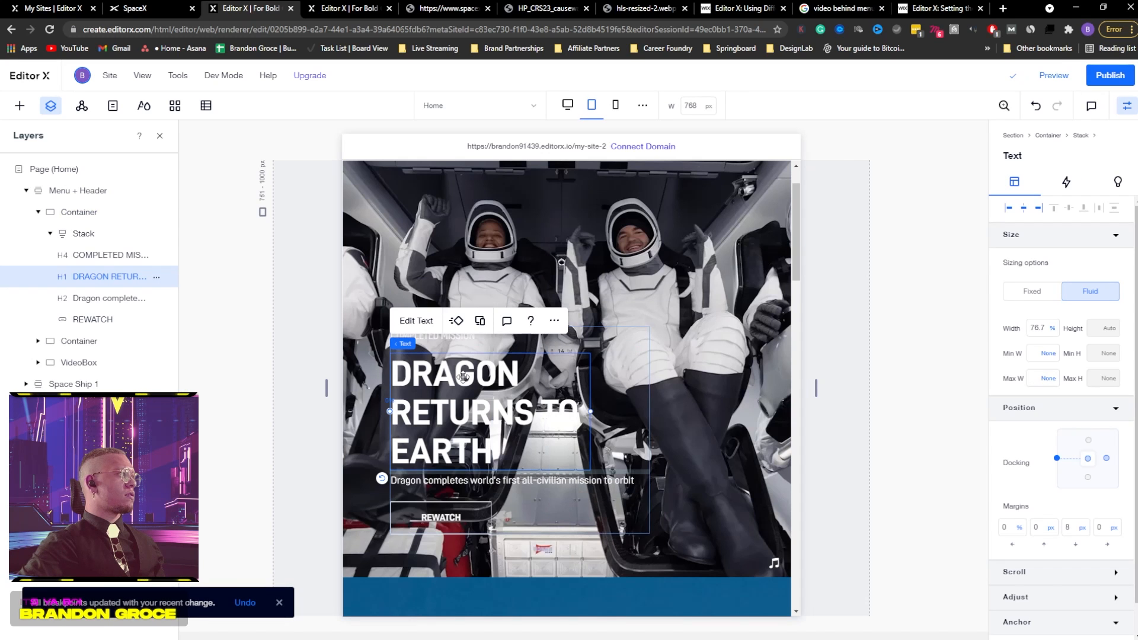
pyautogui.click(91, 320)
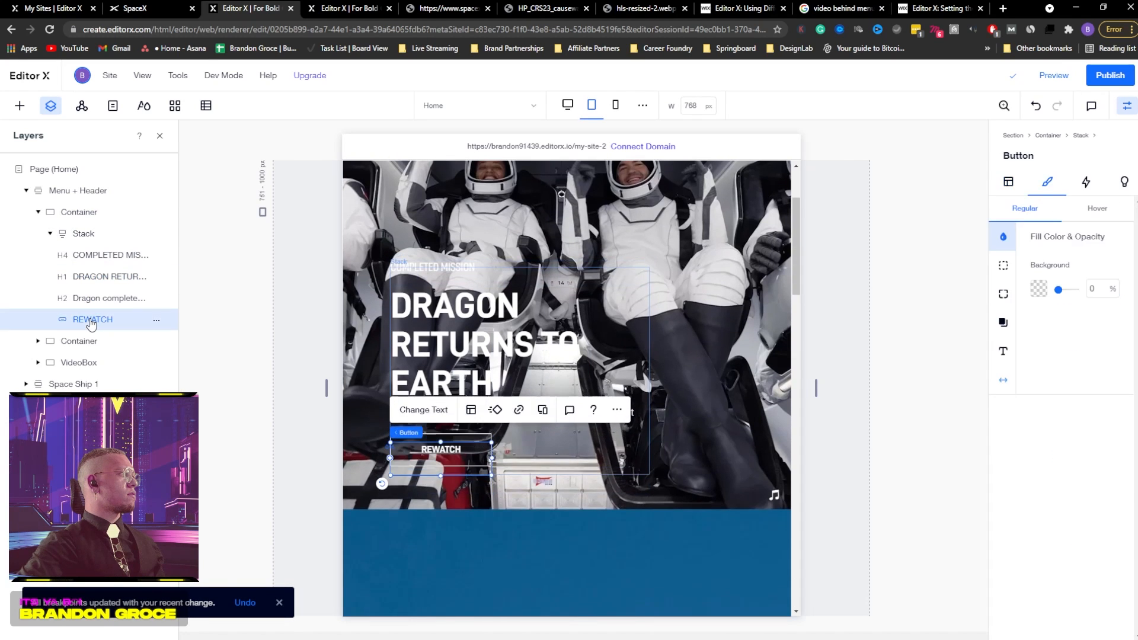
pyautogui.hotkey('ctrl', 'z')
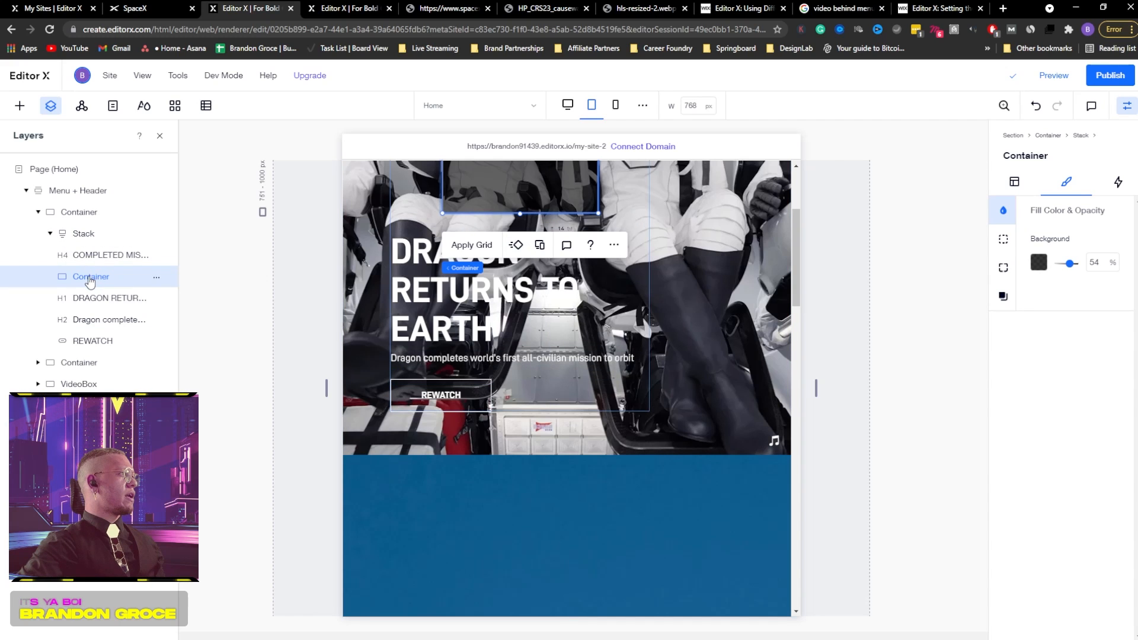
# - Try placing the dark container after the REWATCH button in the text stack and repositioning it over the text
pyautogui.moveTo(88, 281); pyautogui.dragTo(89, 348)
pyautogui.scroll(3, 561, 283)
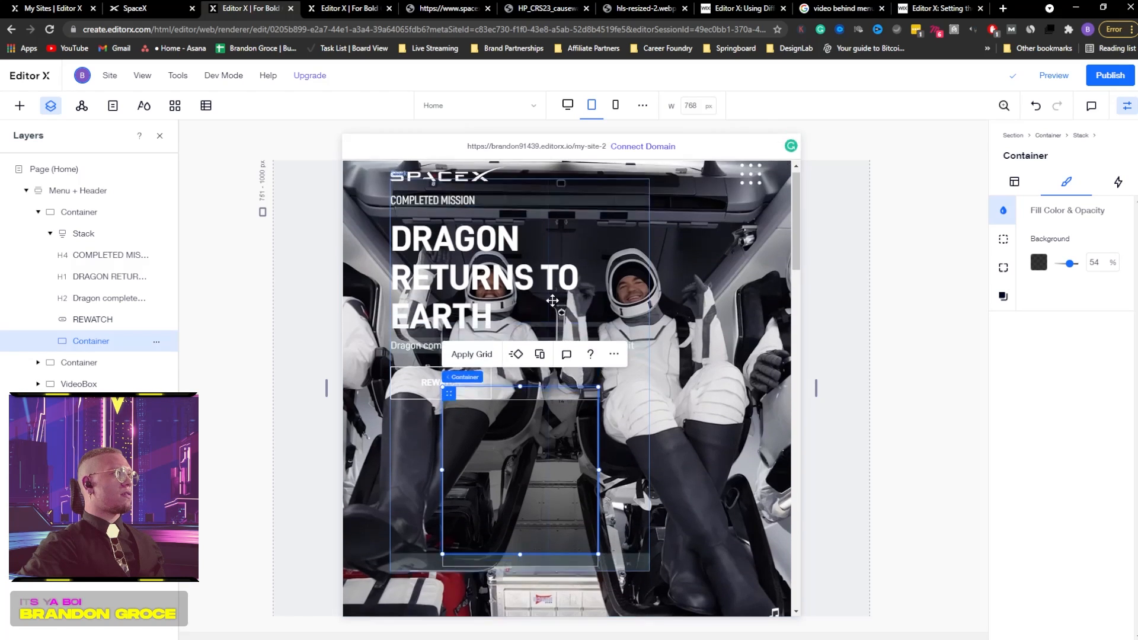
pyautogui.moveTo(507, 426); pyautogui.dragTo(475, 356)
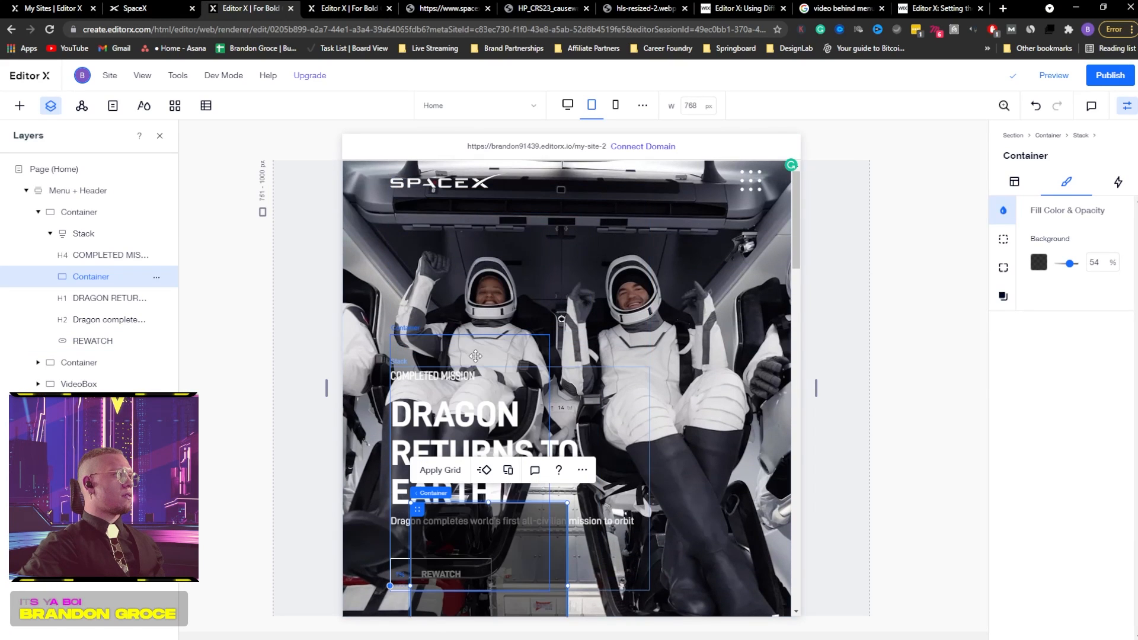
pyautogui.click(423, 428)
# - Try ordering the dark container above and below the text stack inside the header's text container, undoing the changes
pyautogui.click(50, 233)
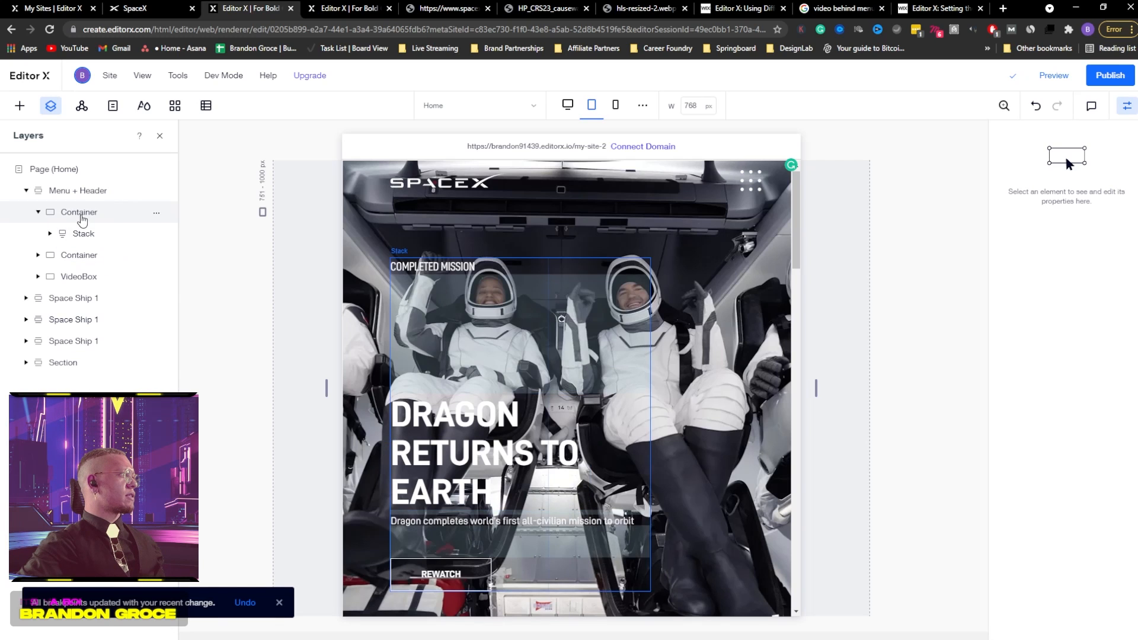
pyautogui.click(89, 219)
pyautogui.click(98, 239)
pyautogui.hotkey('ctrl', 'z')
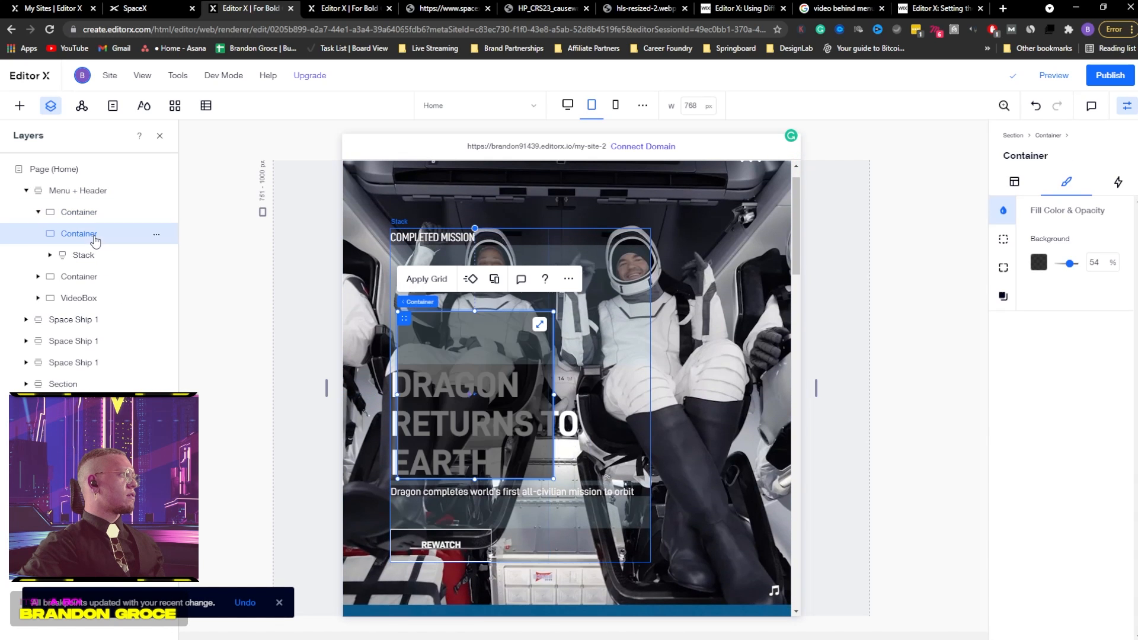
pyautogui.hotkey('ctrl', 'z')
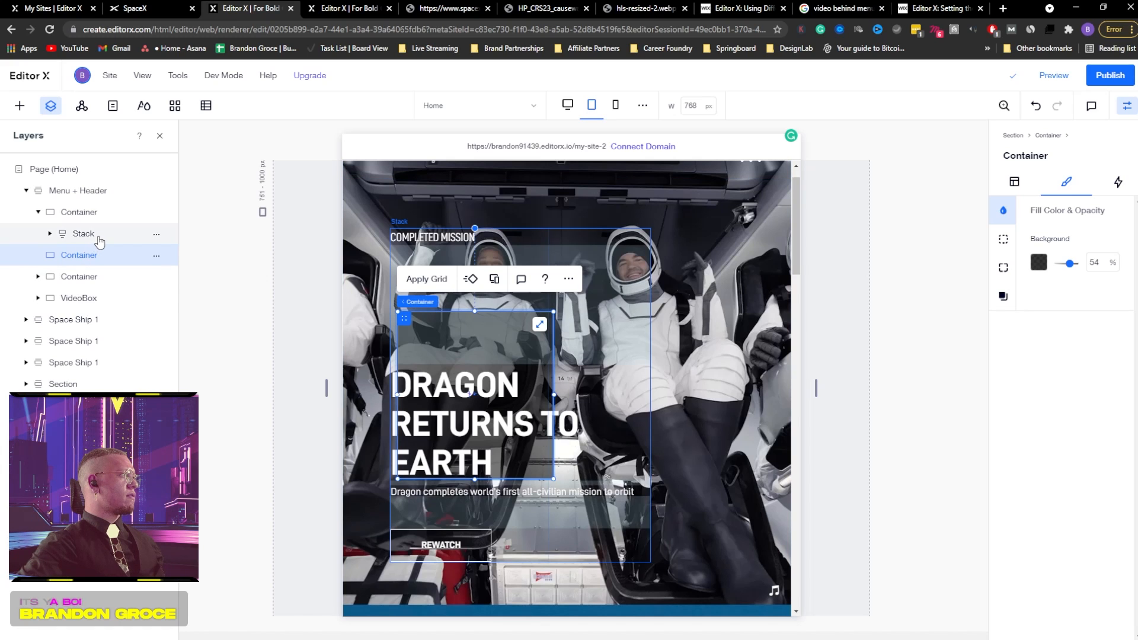
pyautogui.hotkey('ctrl', 'z')
pyautogui.moveTo(74, 237); pyautogui.dragTo(65, 274)
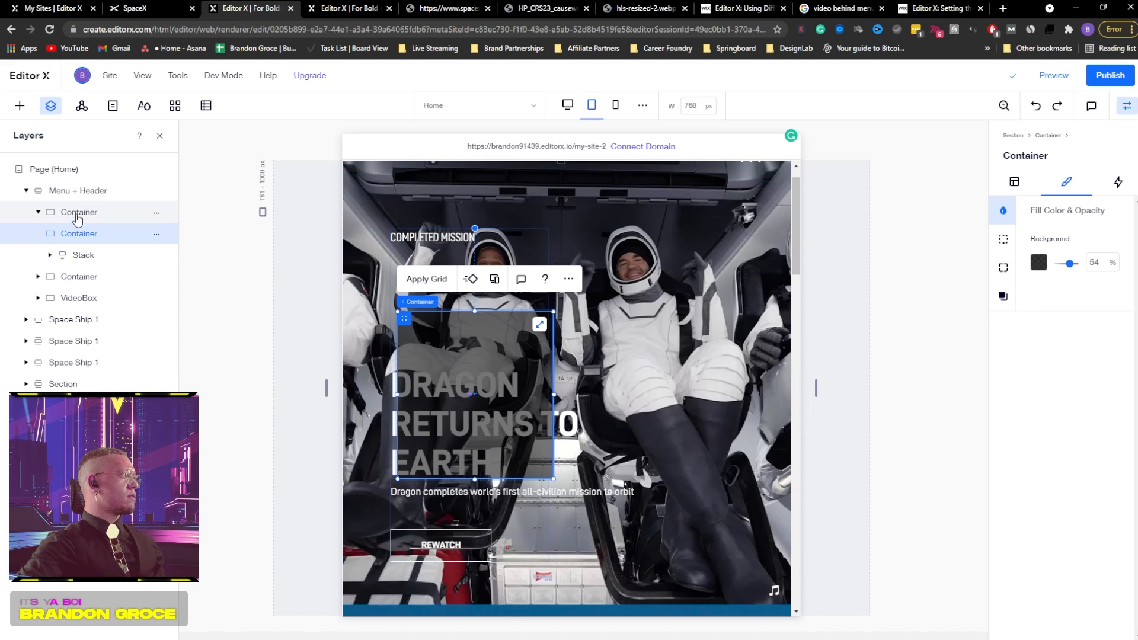
pyautogui.moveTo(85, 232); pyautogui.dragTo(82, 232)
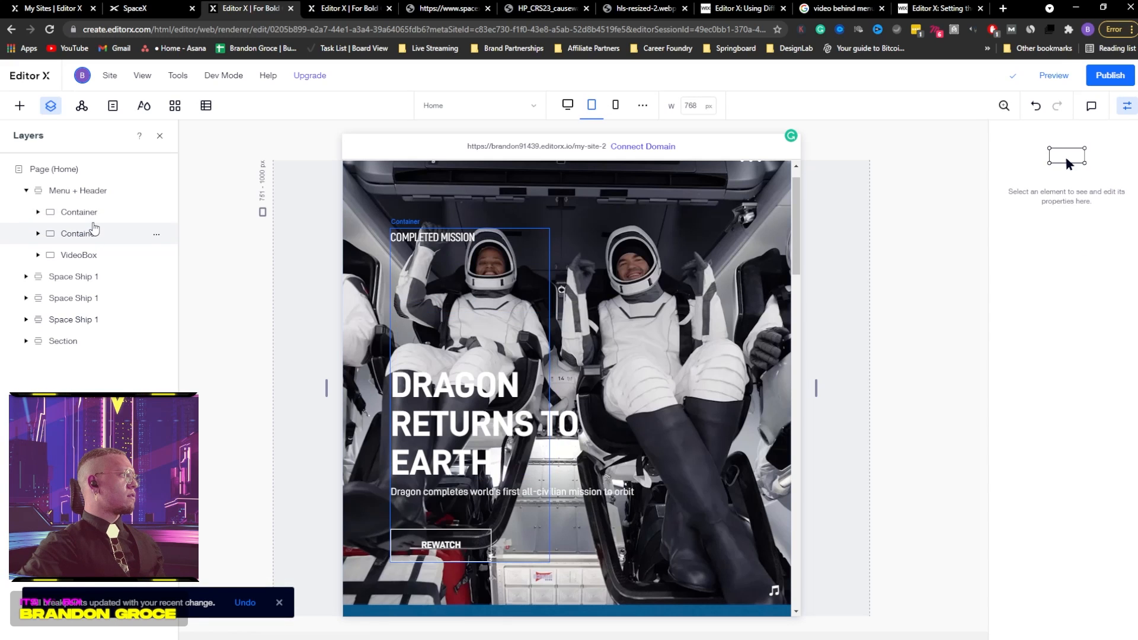
# - Try adjusting the dark container while it is layered just above the video box, and undo the last changes
pyautogui.click(93, 227)
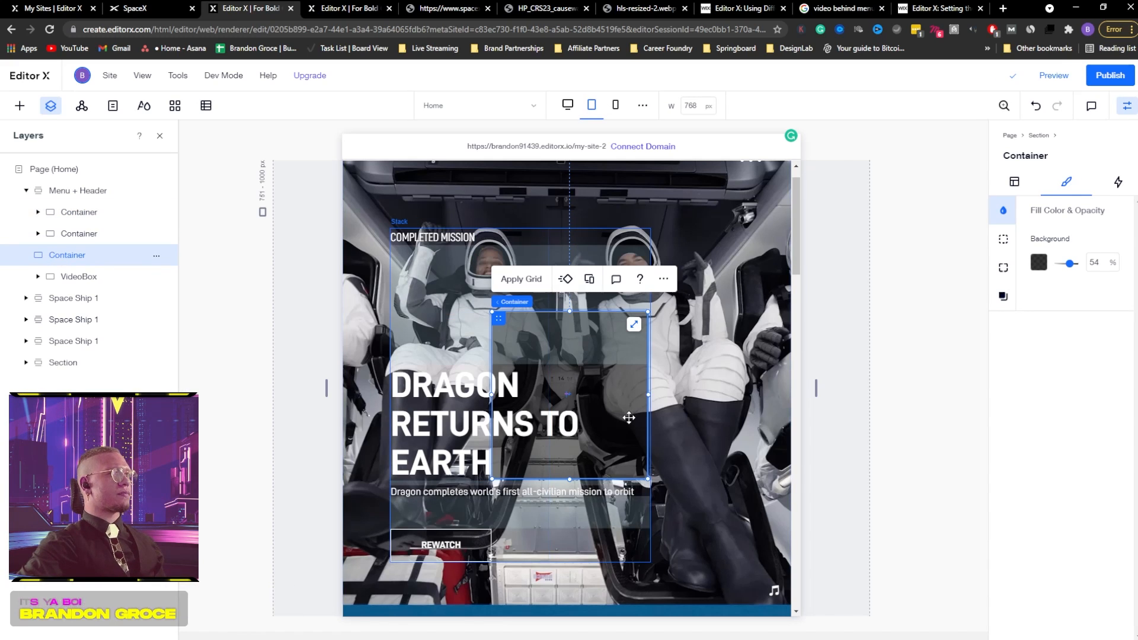
pyautogui.click(655, 353)
pyautogui.moveTo(654, 354); pyautogui.dragTo(600, 313)
pyautogui.hotkey('ctrl', 'z')
pyautogui.hotkey('ctrl', 'z')
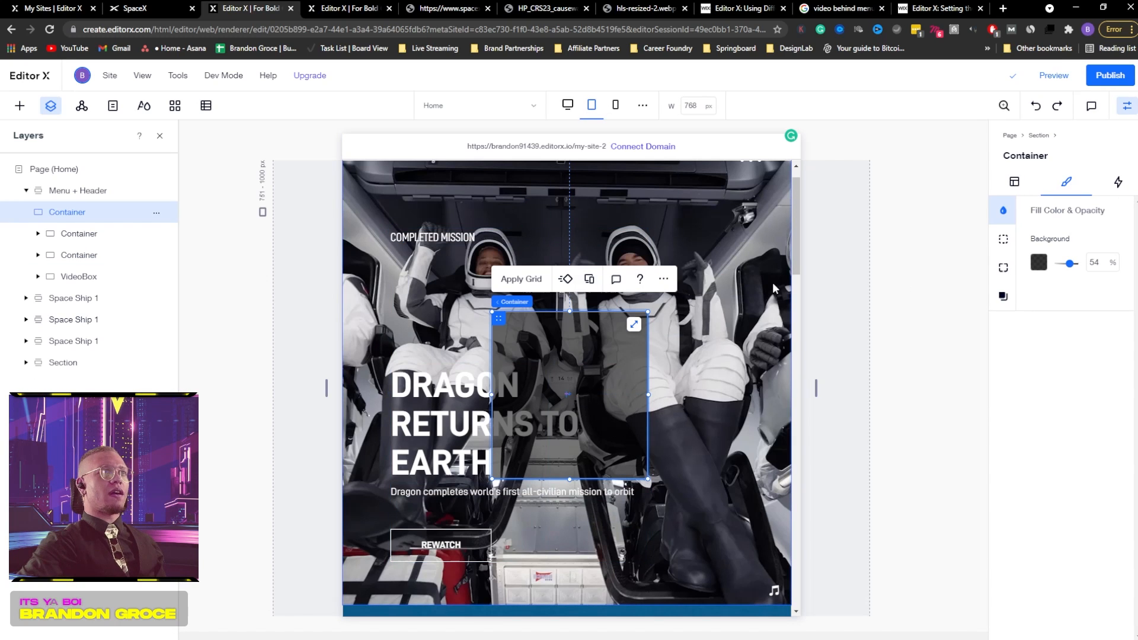
# - Stretch the dark container across the whole header section and layer it directly above the video box, behind the text
pyautogui.click(634, 325)
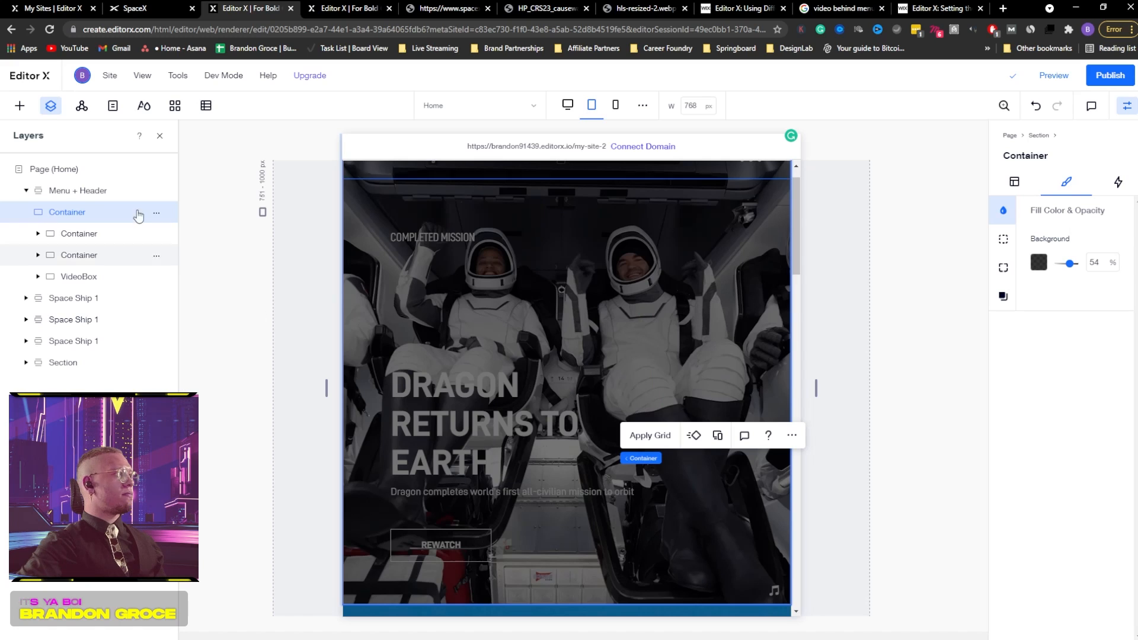
pyautogui.moveTo(59, 212); pyautogui.dragTo(68, 254)
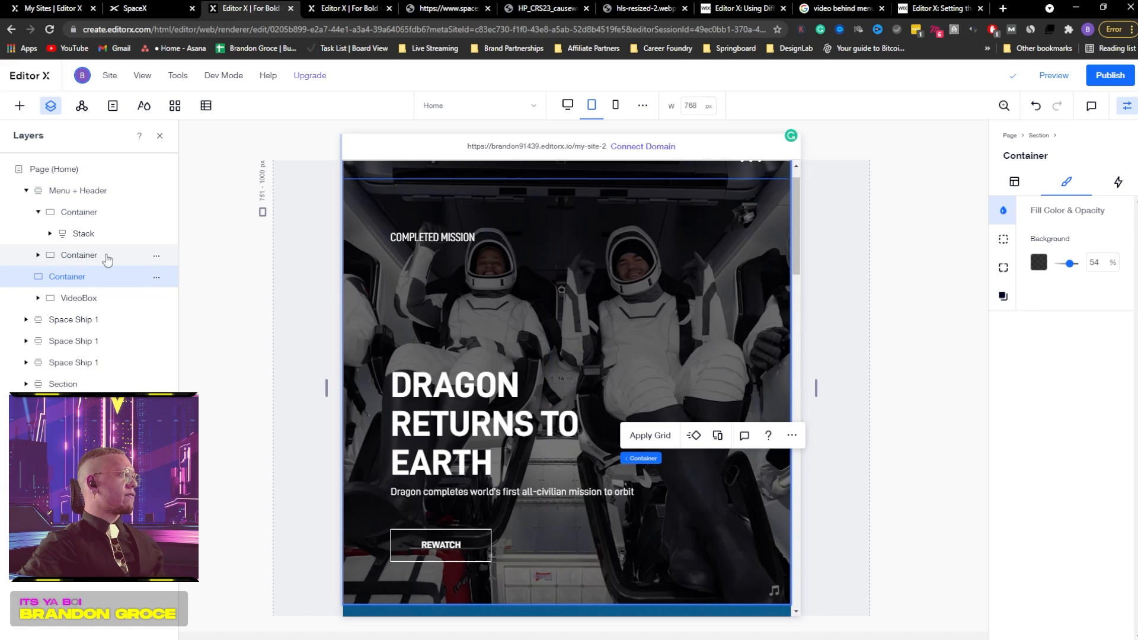
# - Move the COMPLETED MISSION text down to just above the DRAGON RETURNS TO EARTH heading, with a 17 px bottom margin
pyautogui.click(424, 238)
pyautogui.moveTo(428, 237); pyautogui.dragTo(428, 347)
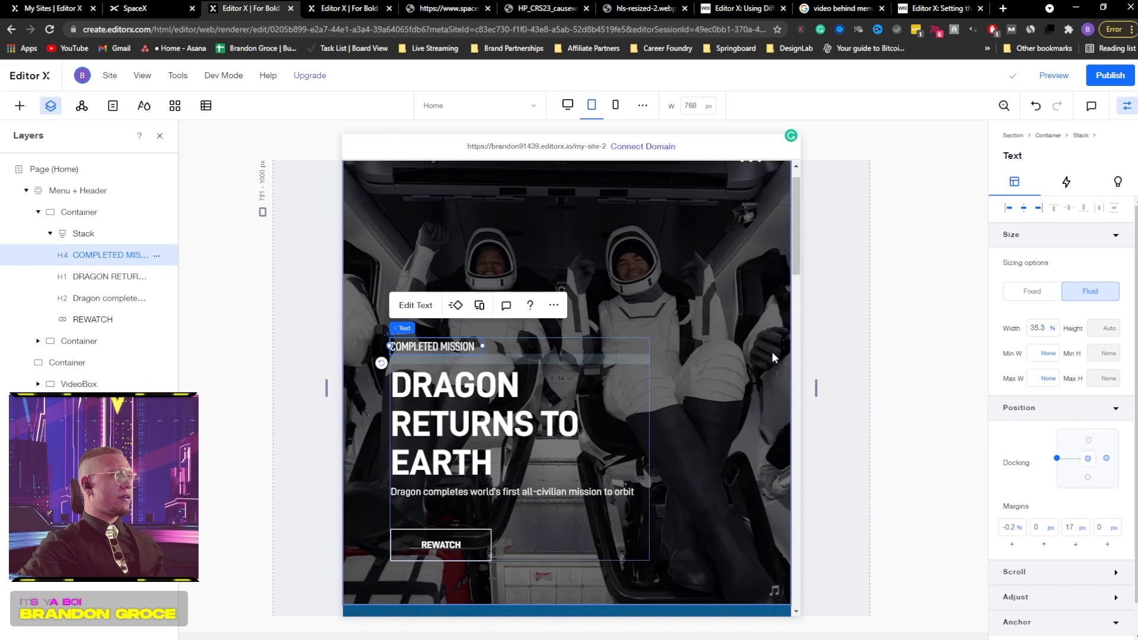
pyautogui.click(899, 291)
pyautogui.click(534, 407)
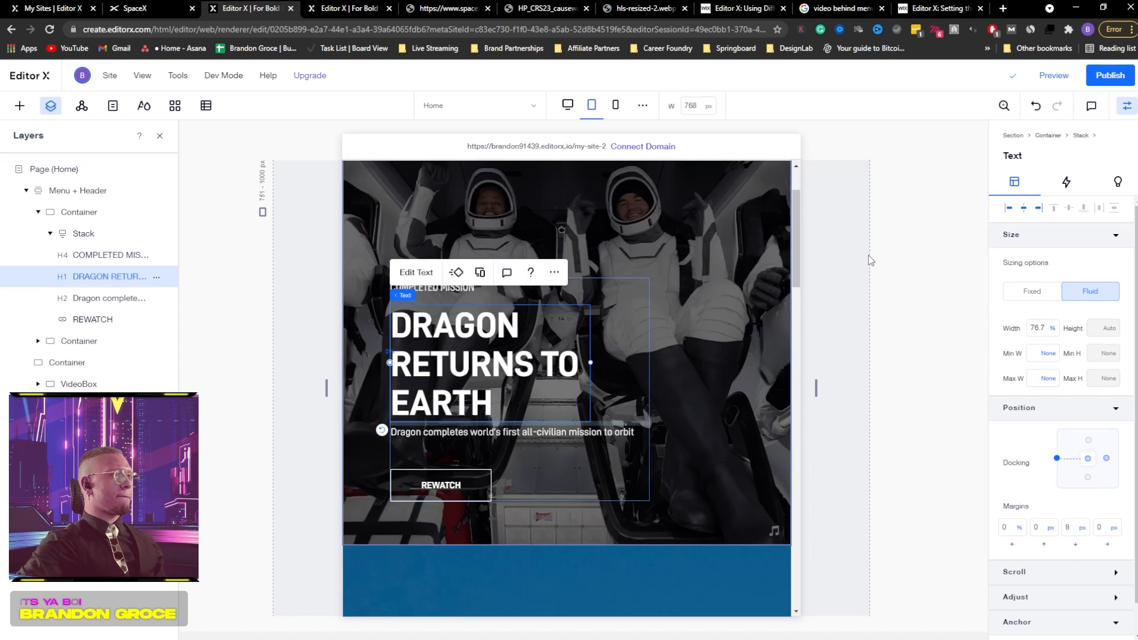
# - Reduce the header overlay container's background opacity to 39%
pyautogui.click(724, 300)
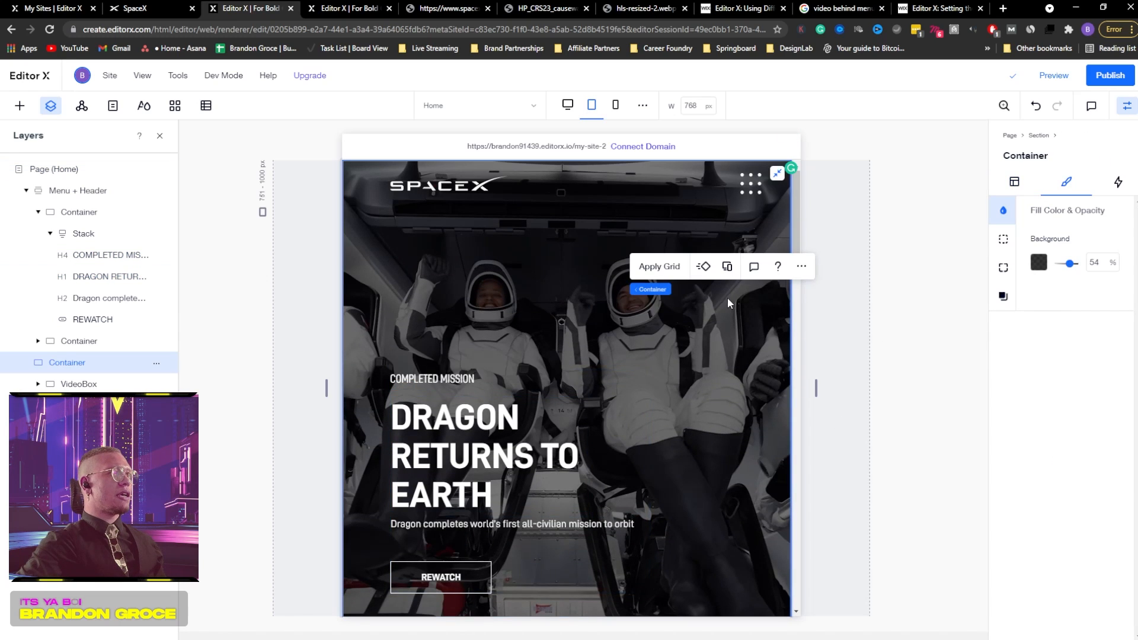
pyautogui.moveTo(1074, 270); pyautogui.dragTo(1065, 269)
pyautogui.click(917, 287)
# - Review the header, mission and Starship sections down to the footer for text readability against their backgrounds
pyautogui.scroll(-10, 884, 317)
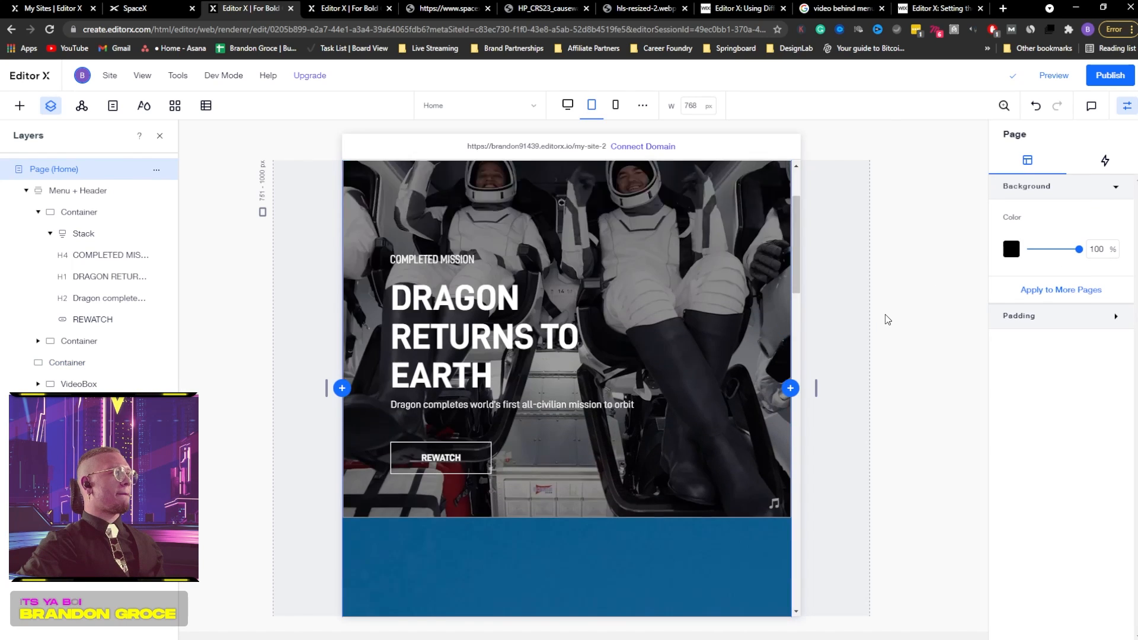
pyautogui.scroll(-10, 888, 287)
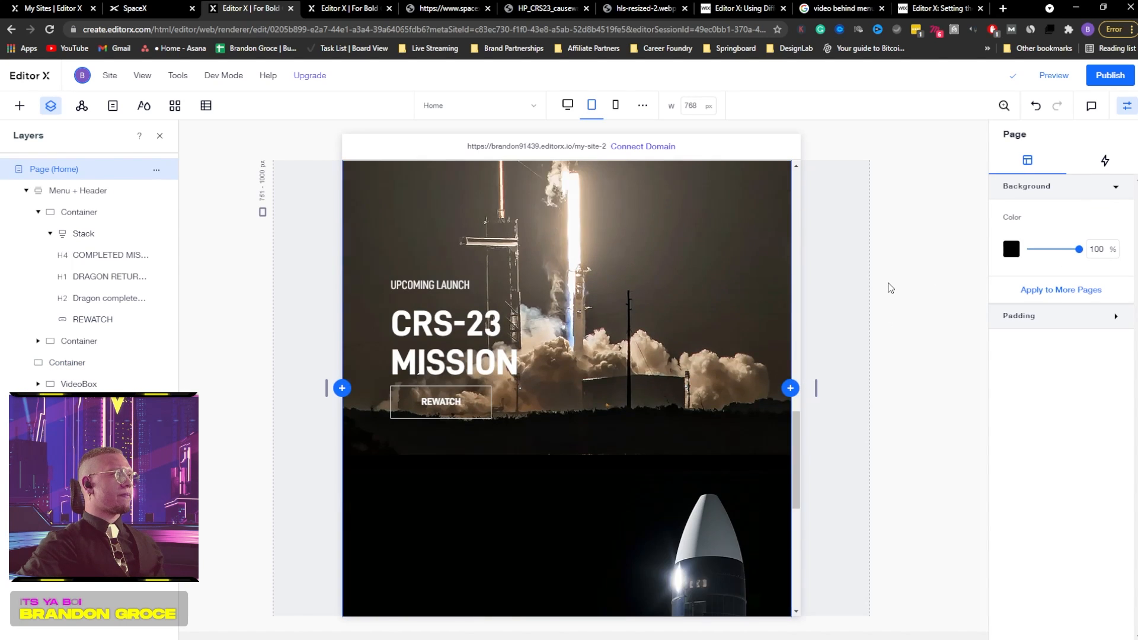
pyautogui.scroll(-4, 891, 282)
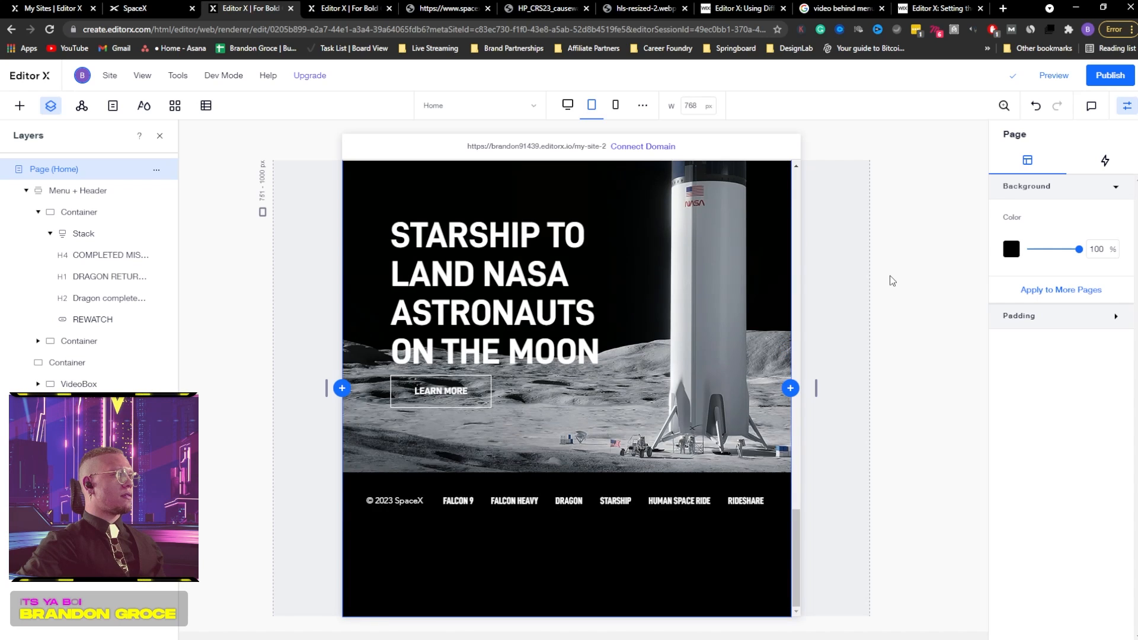
pyautogui.scroll(15, 888, 308)
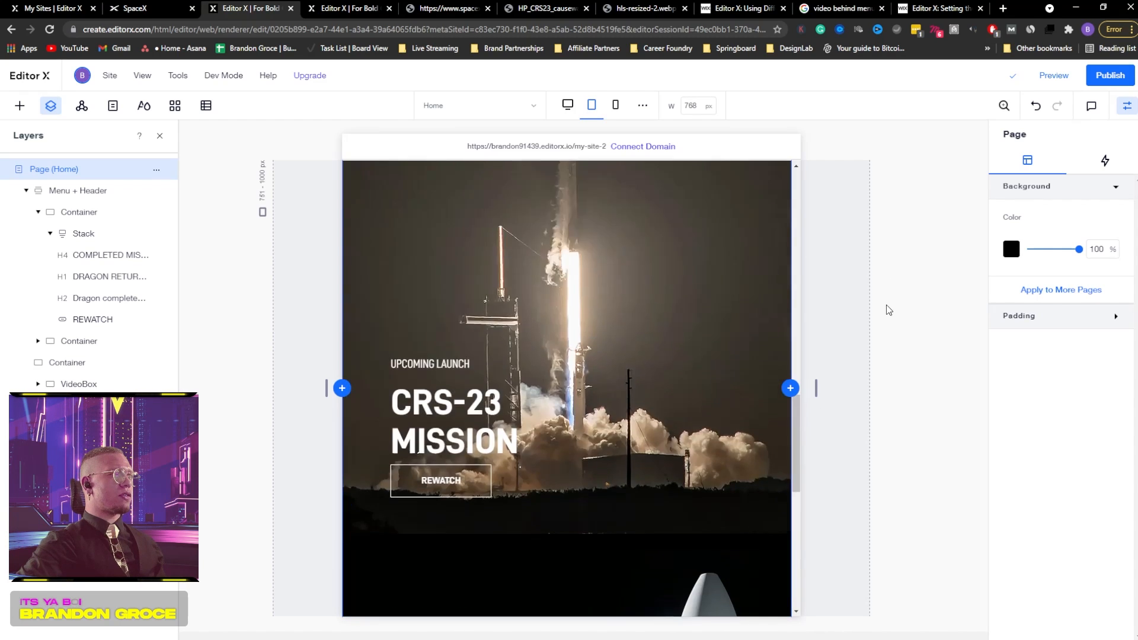
pyautogui.scroll(3, 889, 310)
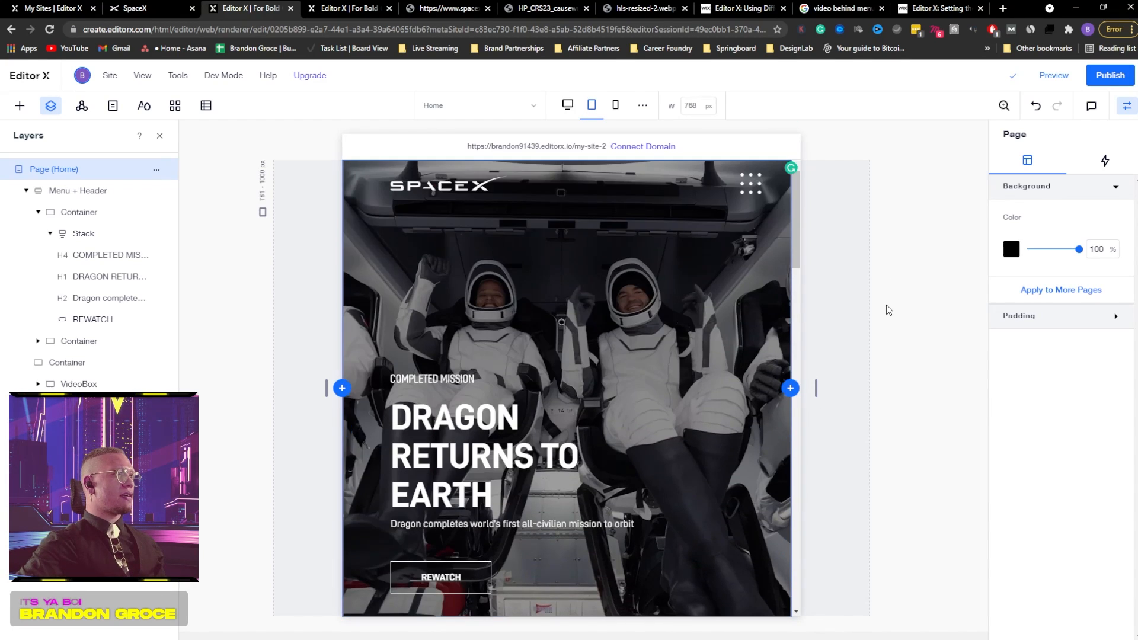
pyautogui.click(581, 303)
pyautogui.scroll(-6, 593, 296)
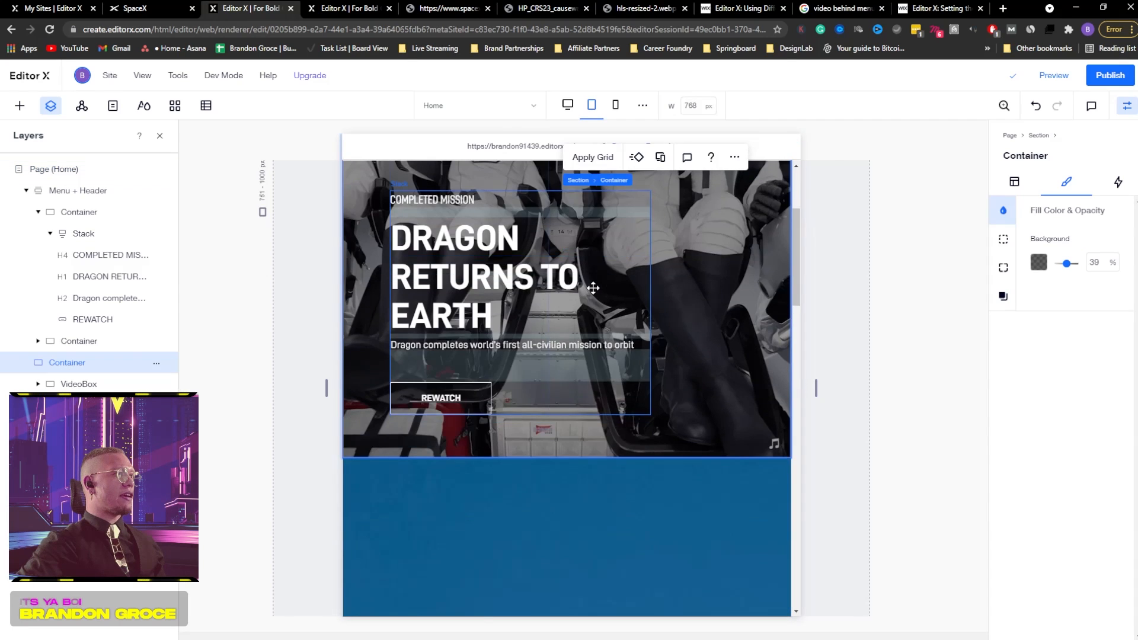
pyautogui.scroll(-12, 734, 379)
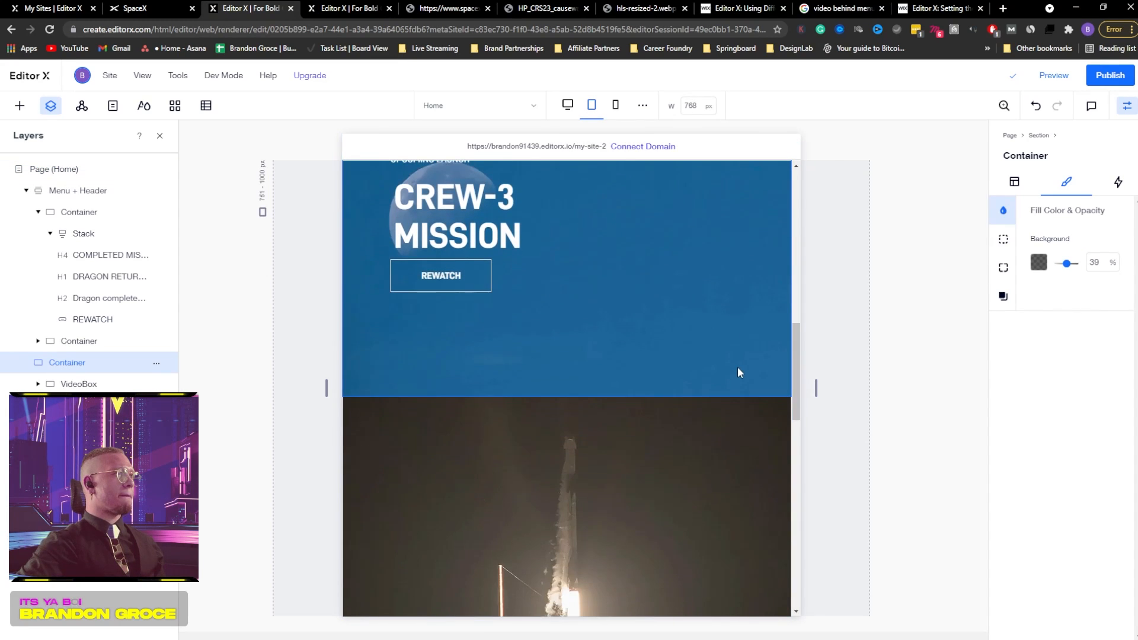
pyautogui.scroll(-7, 738, 352)
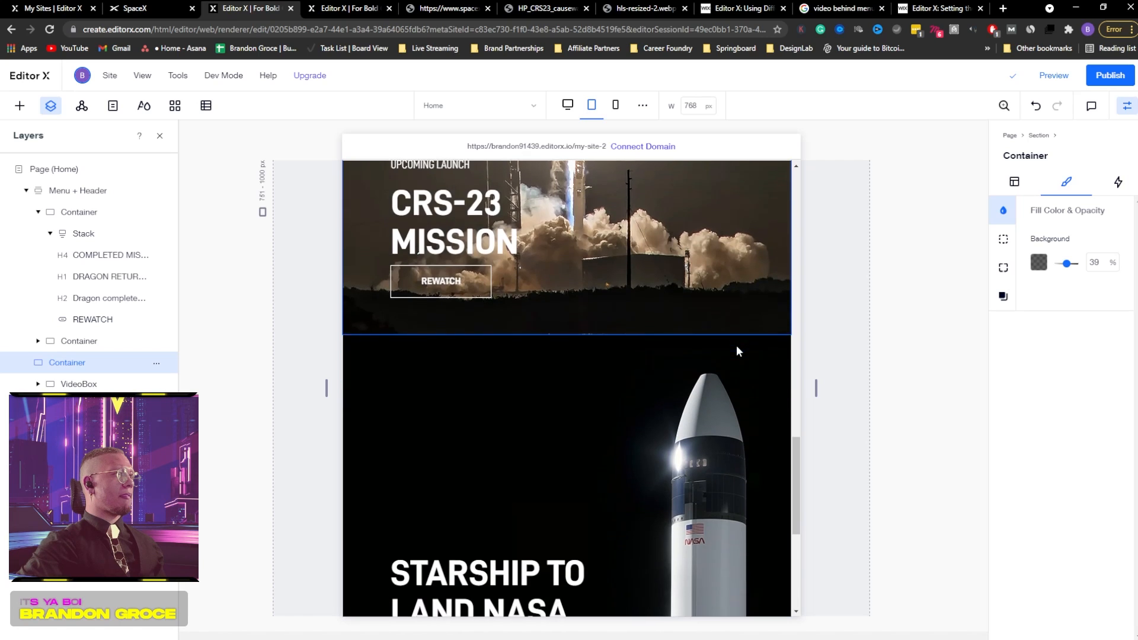
# - Open the focal point setting of the CREW-3 MISSION section's background image
pyautogui.scroll(3, 739, 345)
pyautogui.scroll(8, 739, 344)
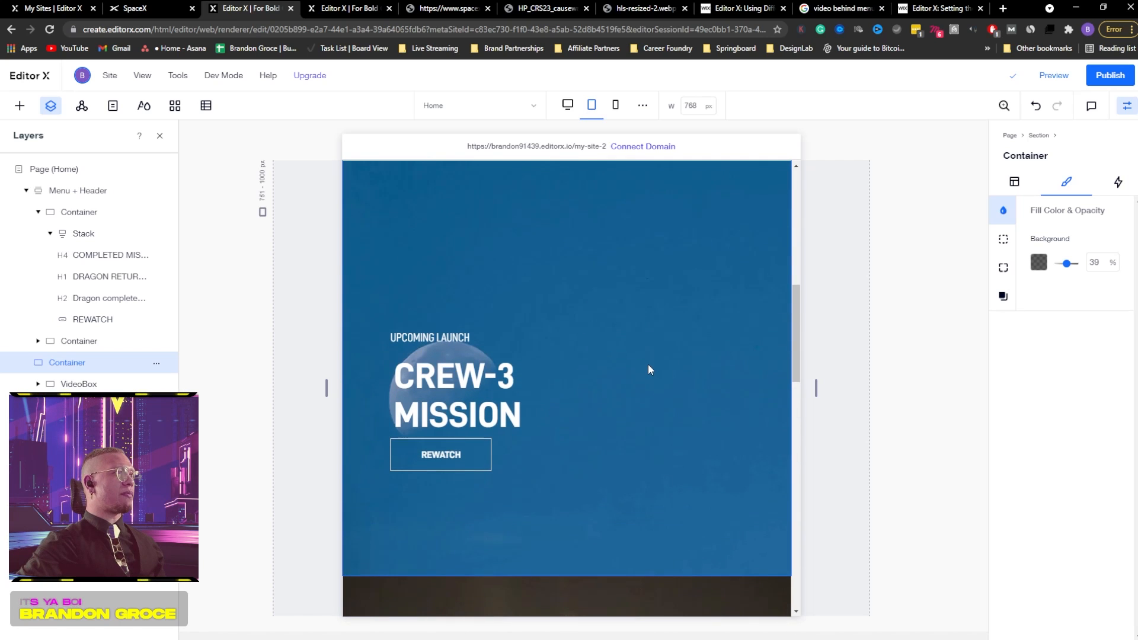
pyautogui.click(648, 364)
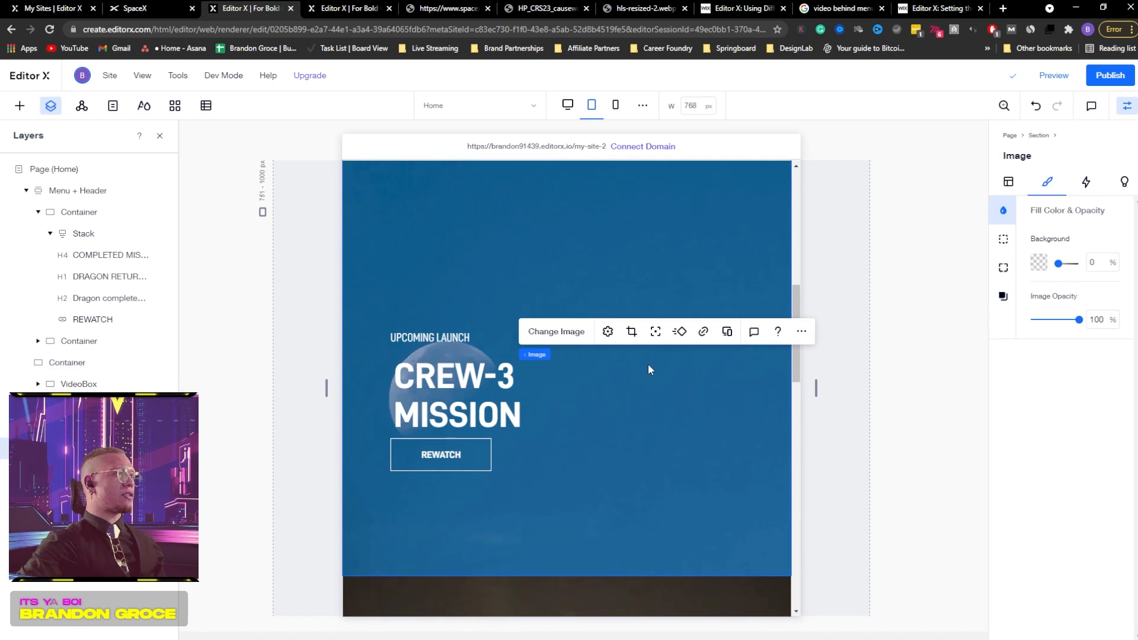
pyautogui.click(655, 332)
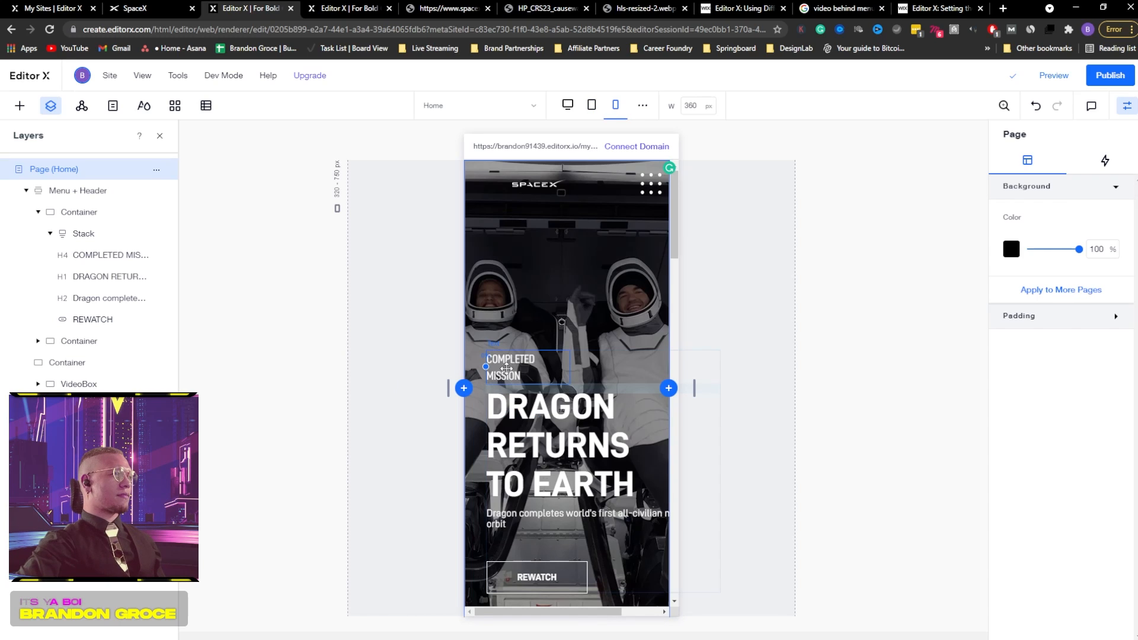
# - In the 360 px mobile layout, widen the COMPLETED MISSION text to 50% so it fits on one line
pyautogui.click(513, 363)
pyautogui.moveTo(571, 368); pyautogui.dragTo(602, 366)
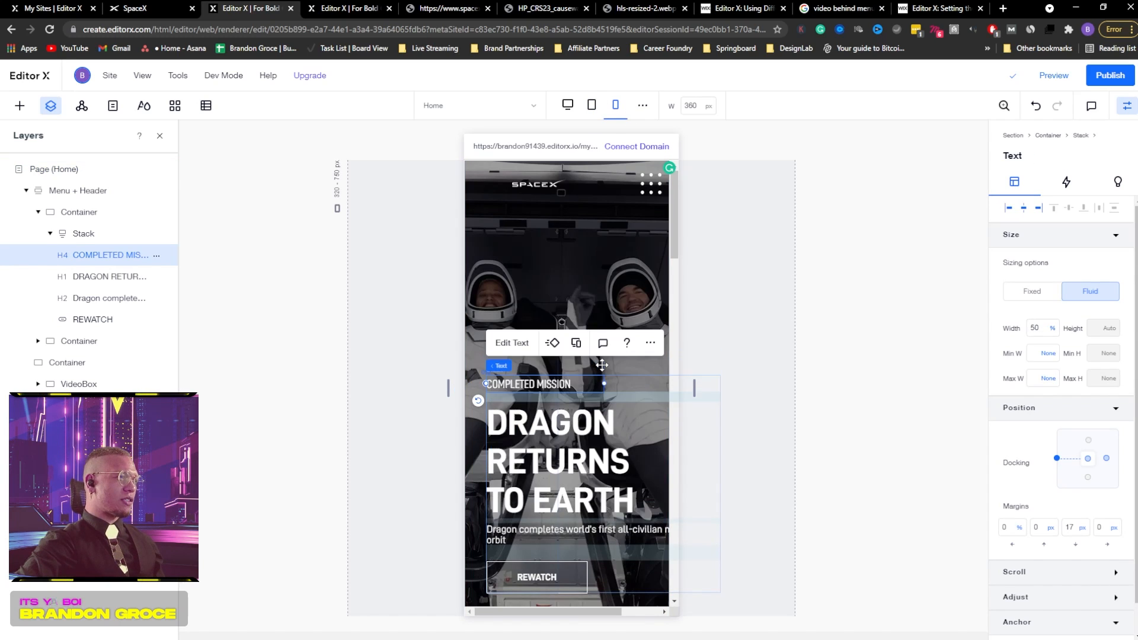
# - Narrow the header text stack to 134% width and centre it horizontally in its container
pyautogui.click(642, 401)
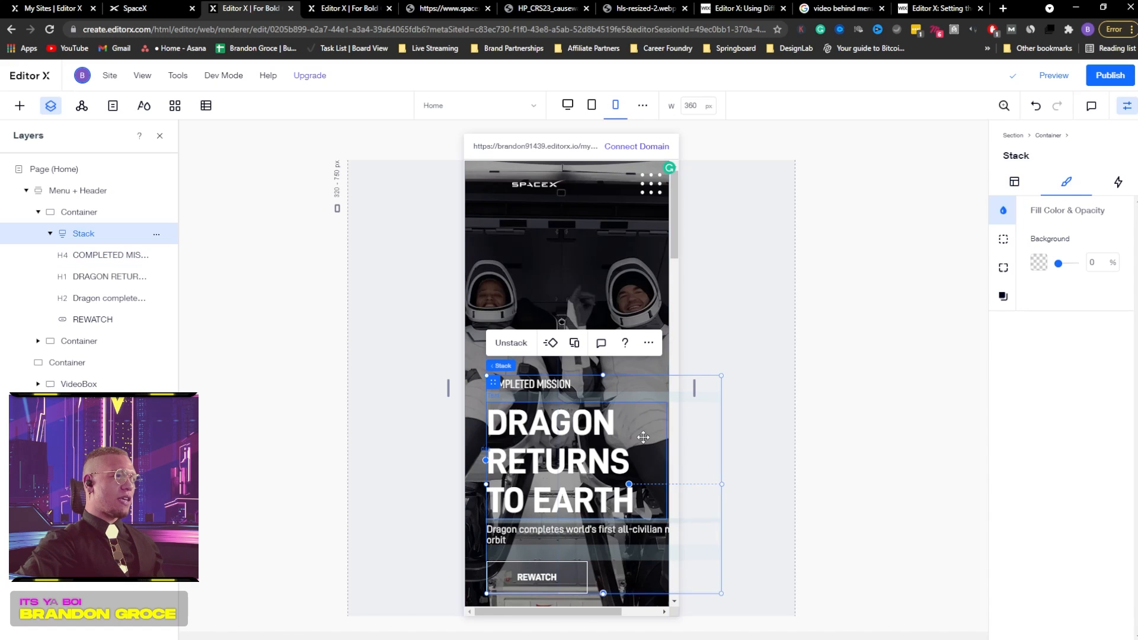
pyautogui.moveTo(721, 484); pyautogui.dragTo(679, 487)
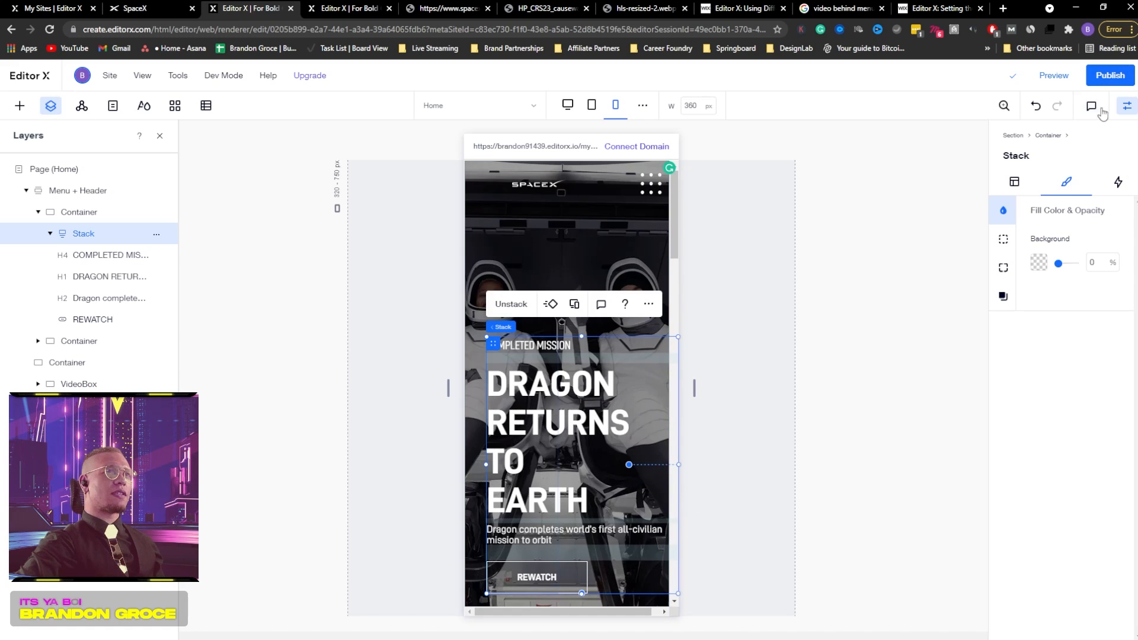
pyautogui.click(1015, 183)
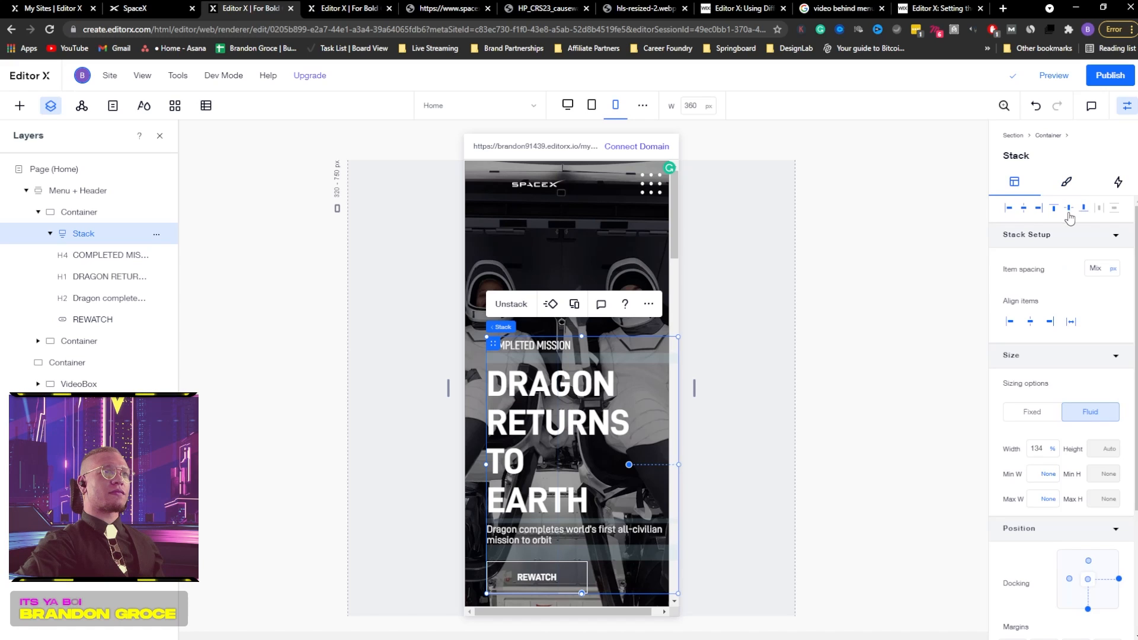
pyautogui.click(1023, 212)
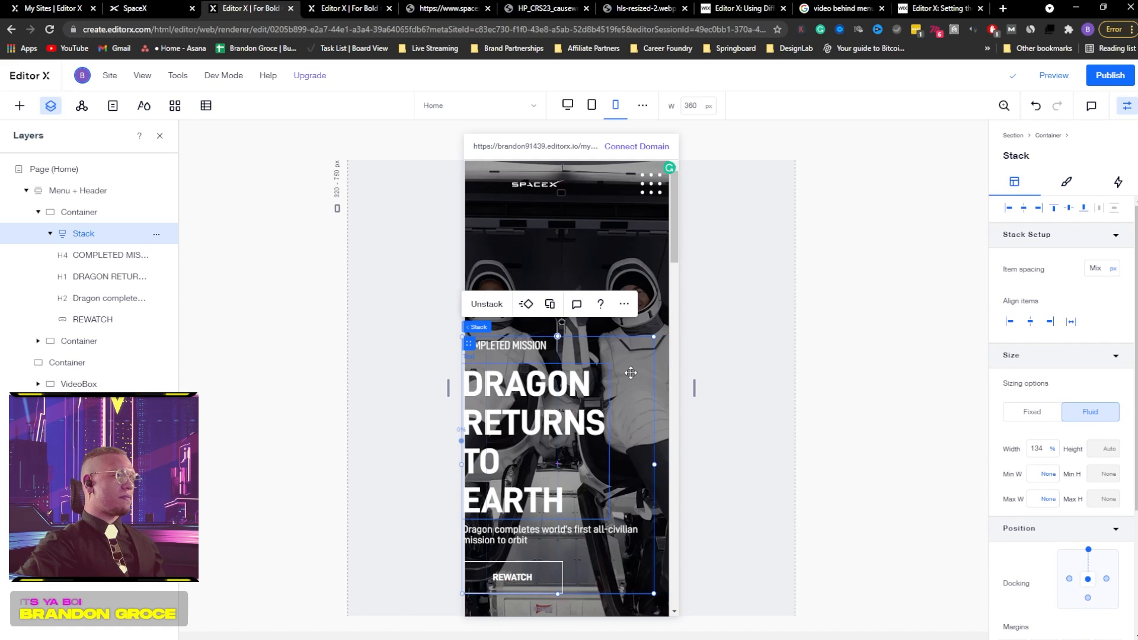
# - Widen the DRAGON RETURNS TO EARTH heading to 93.2% and narrow the description below it to 70.1%
pyautogui.click(582, 449)
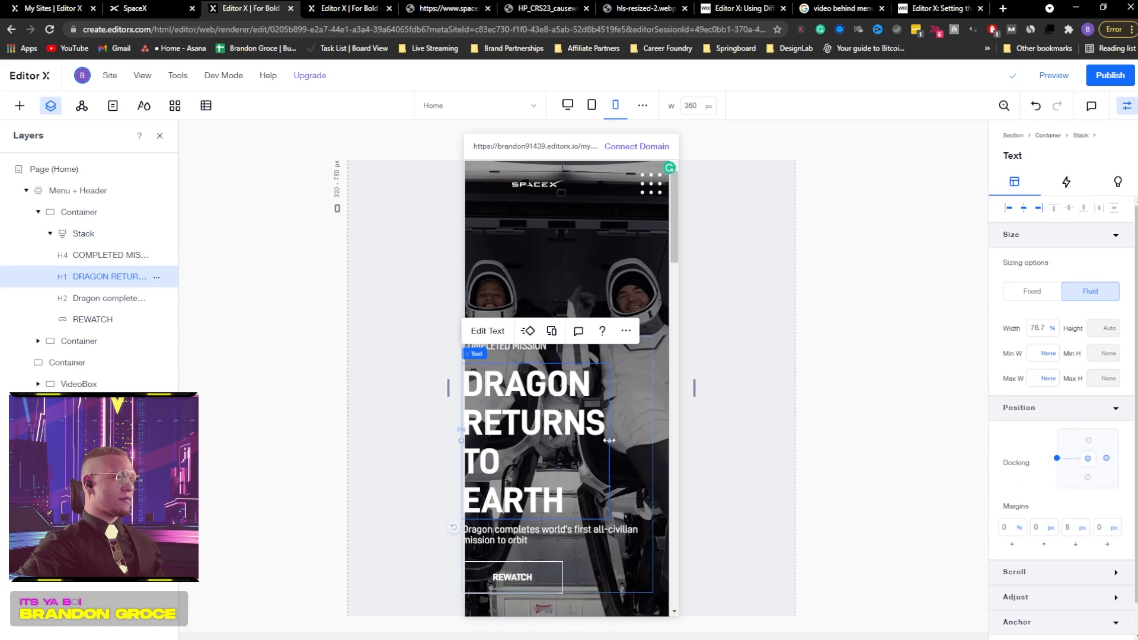
pyautogui.moveTo(632, 434); pyautogui.dragTo(639, 432)
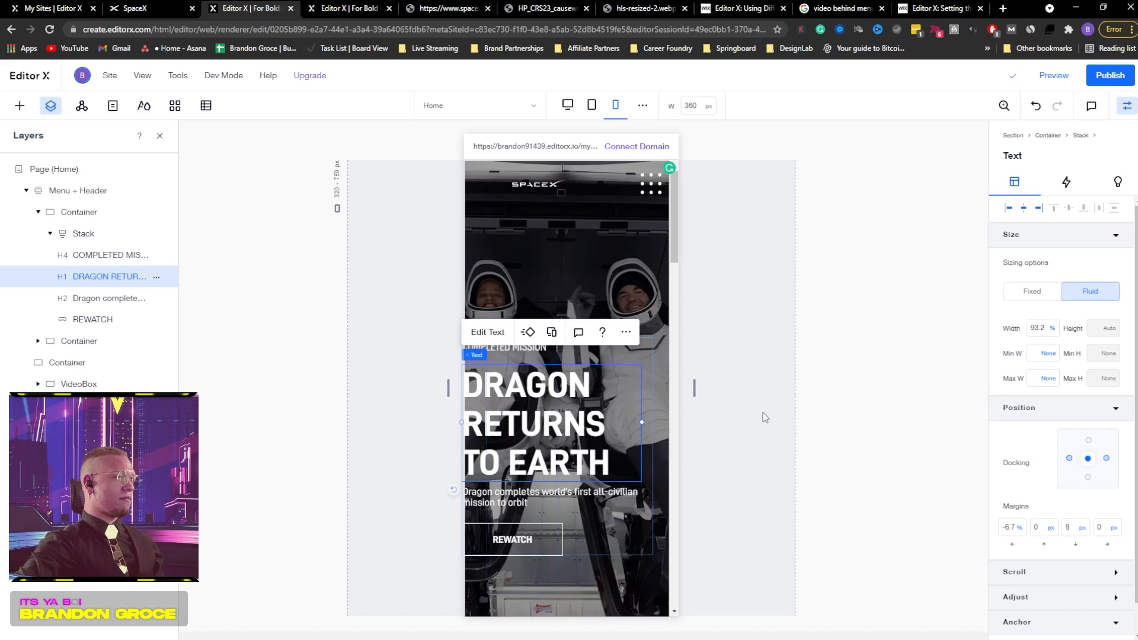
pyautogui.click(547, 493)
pyautogui.moveTo(655, 497); pyautogui.dragTo(518, 503)
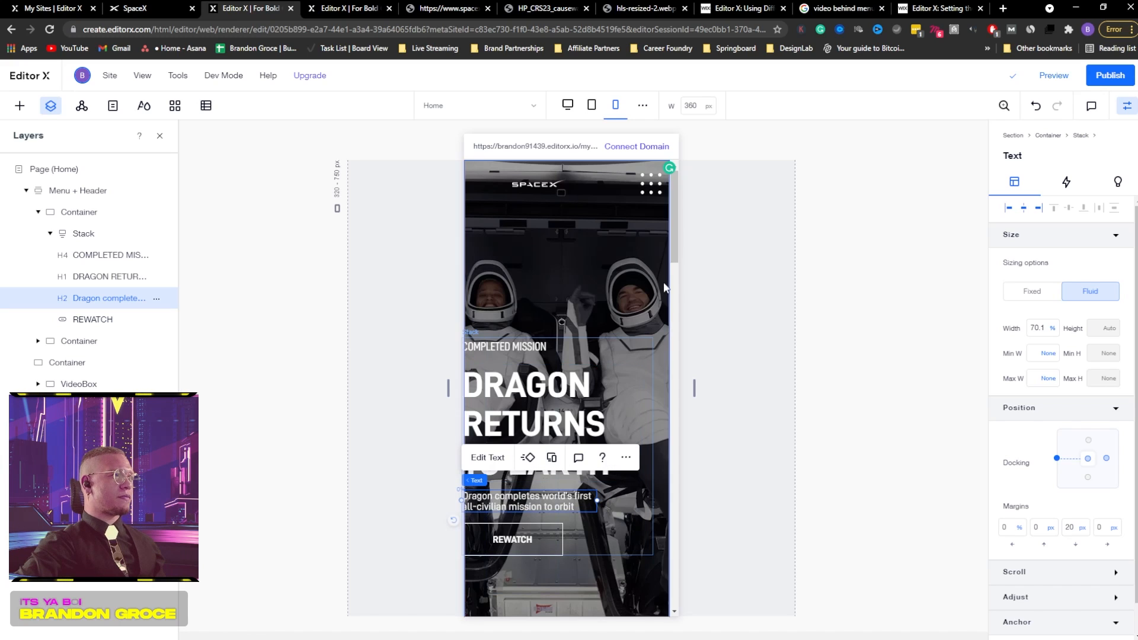
# - Narrow the header text stack to 128% width and the DRAGON RETURNS TO EARTH heading to 84%
pyautogui.click(608, 343)
pyautogui.moveTo(601, 351); pyautogui.dragTo(617, 353)
pyautogui.moveTo(655, 447); pyautogui.dragTo(615, 423)
pyautogui.click(628, 426)
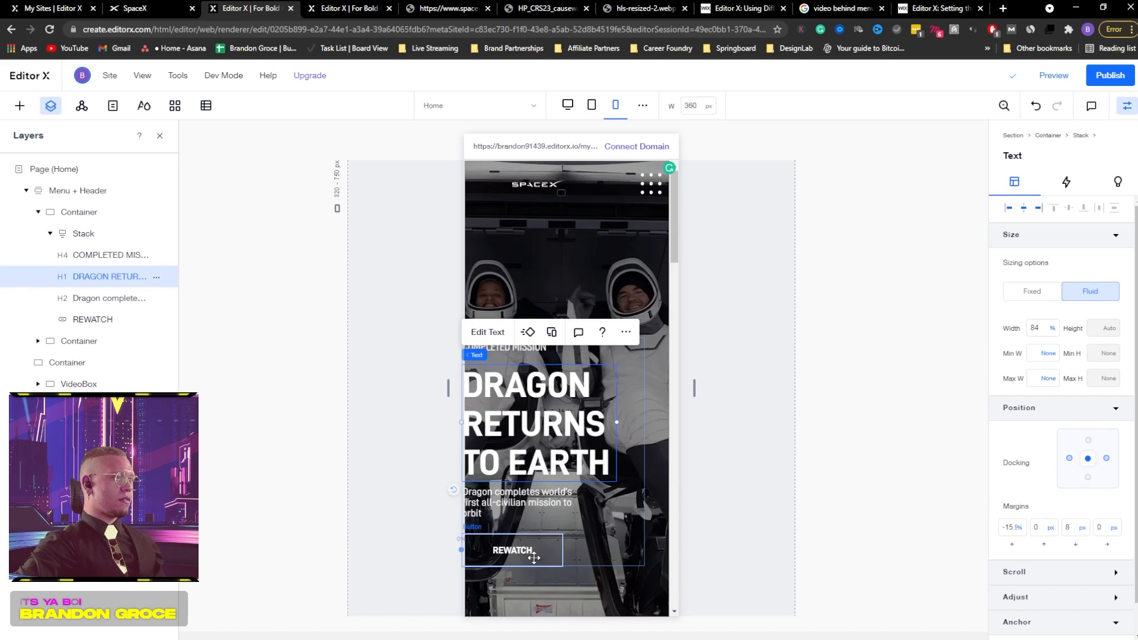
# - Centre the narrowed header text stack horizontally in its container again
pyautogui.click(641, 446)
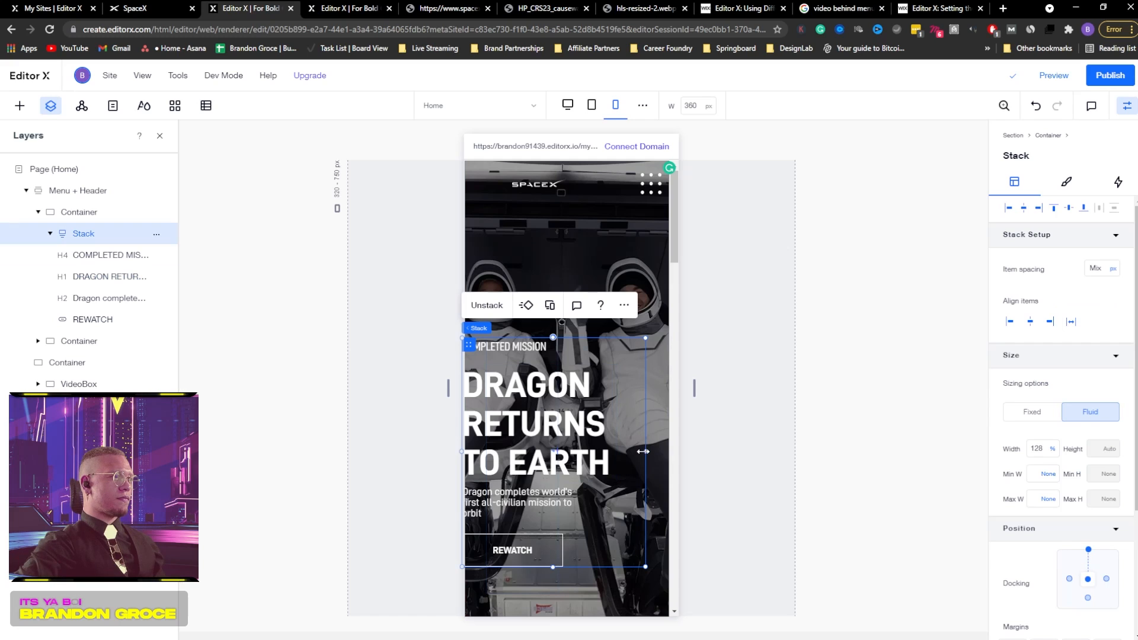
pyautogui.moveTo(629, 450); pyautogui.dragTo(627, 450)
pyautogui.hotkey('ctrl', 'z')
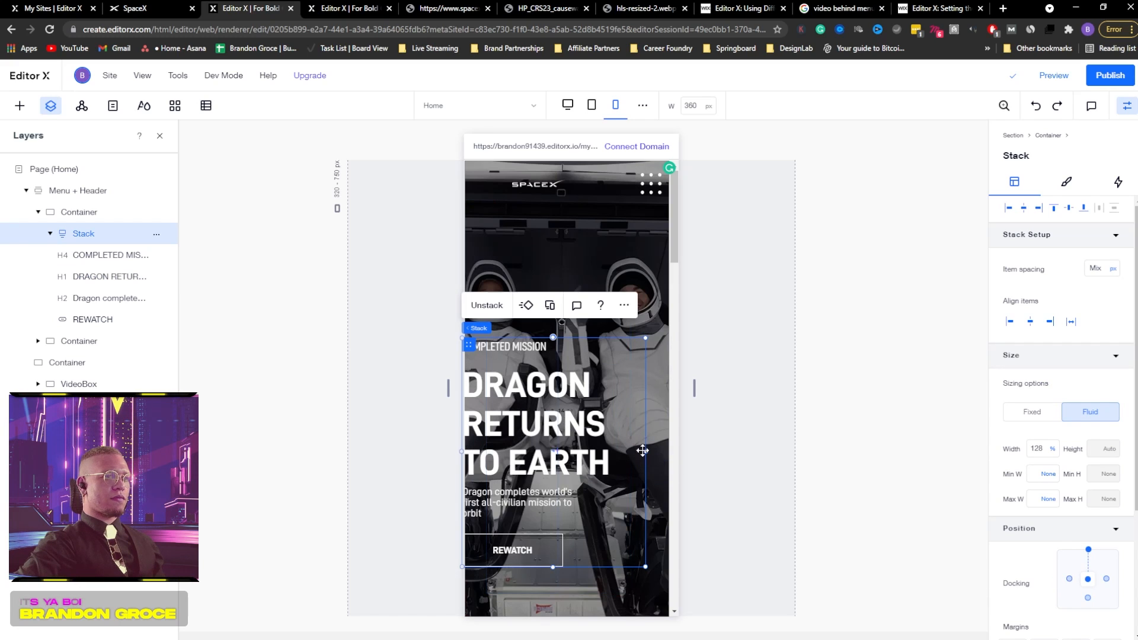
pyautogui.click(1023, 208)
pyautogui.click(811, 340)
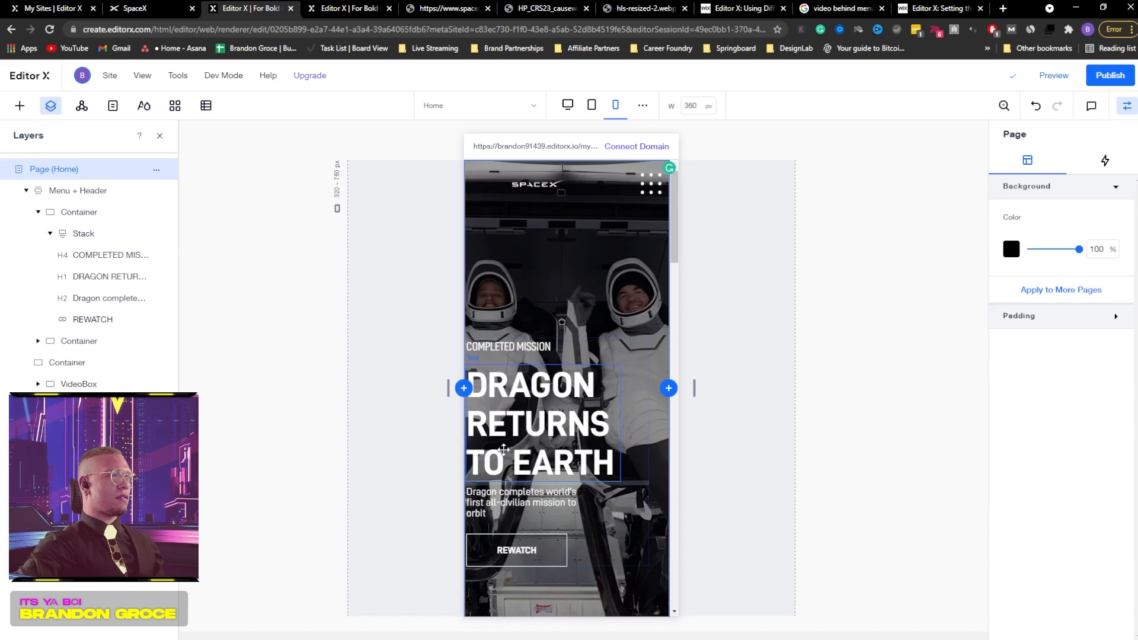
pyautogui.click(531, 435)
pyautogui.click(537, 356)
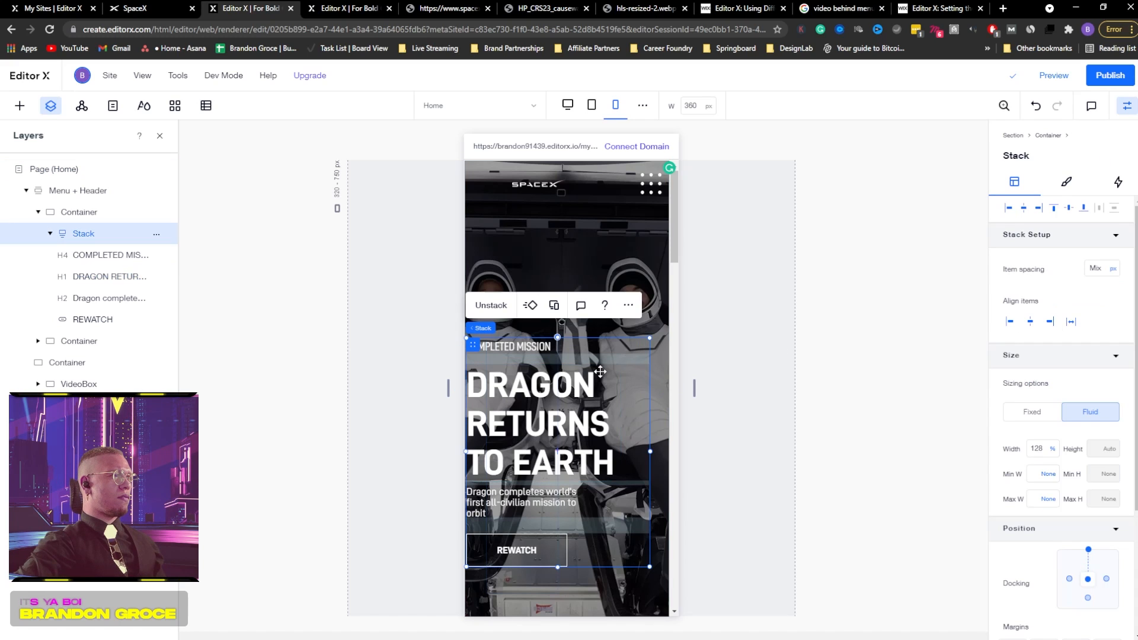
pyautogui.moveTo(560, 379); pyautogui.dragTo(572, 381)
pyautogui.hotkey('ctrl', 'z')
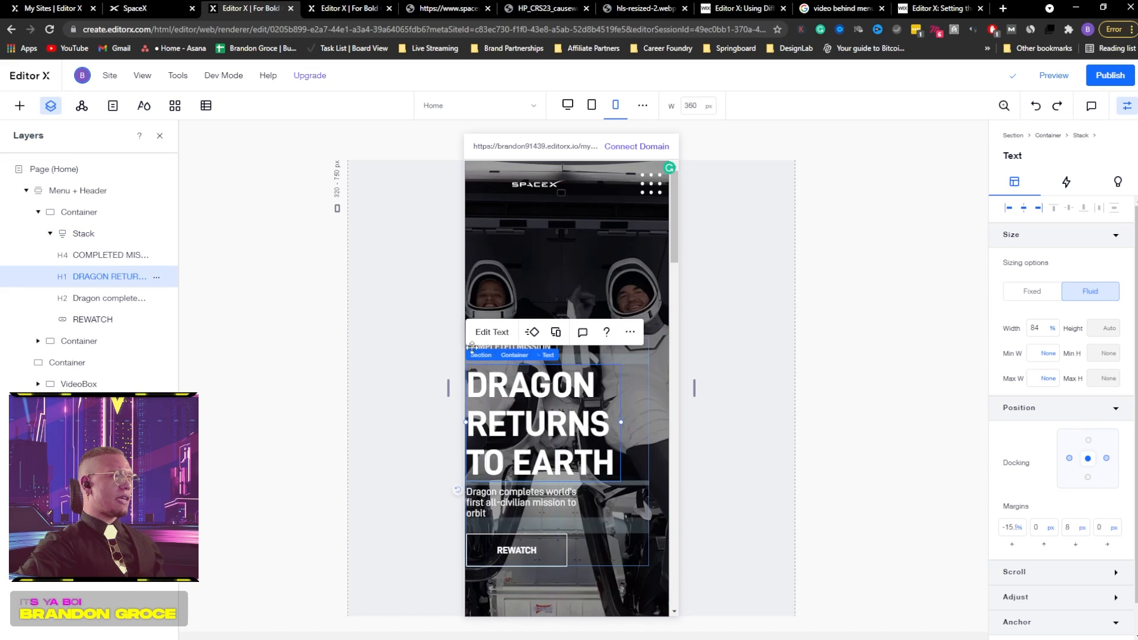
pyautogui.click(472, 278)
pyautogui.click(486, 352)
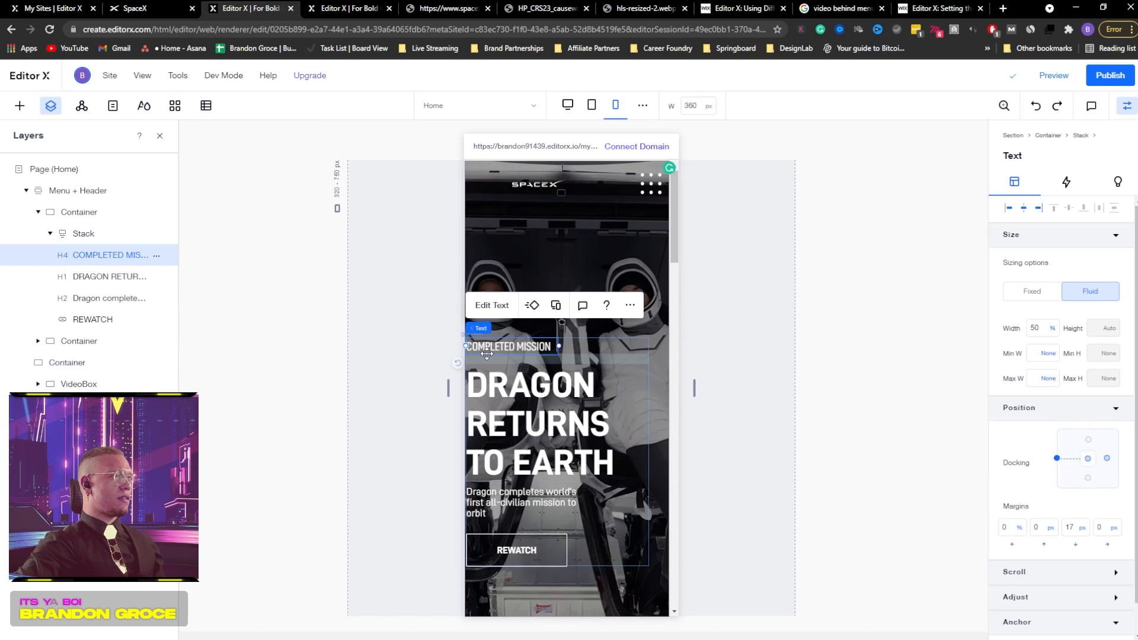
pyautogui.click(76, 232)
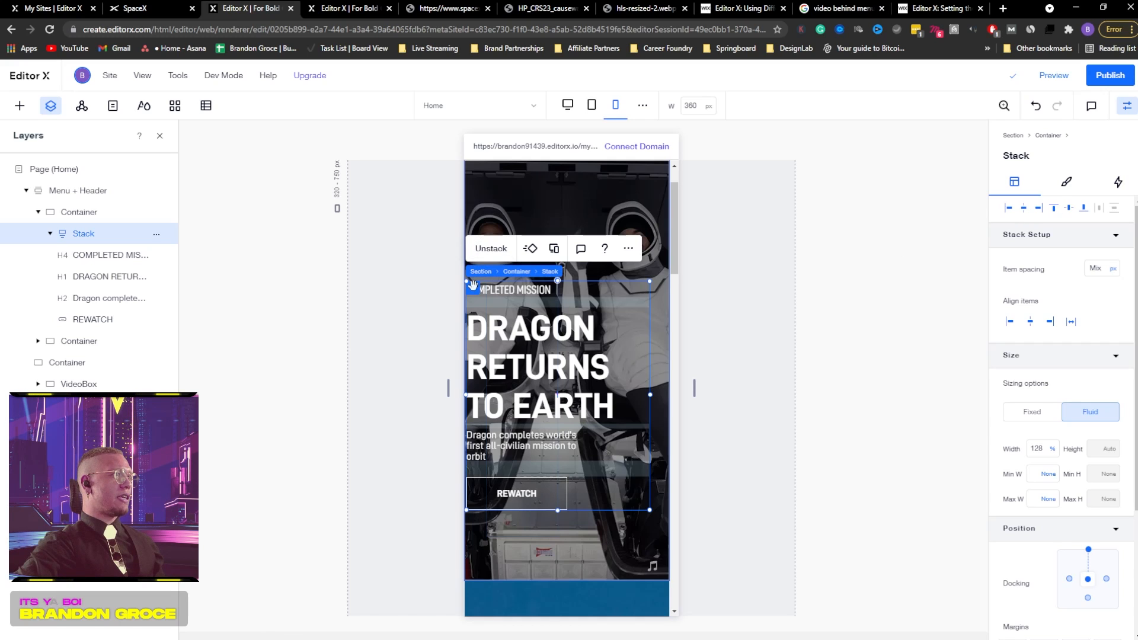
# - Widen the container holding the header text stack to 94.5%, starting at the screen's left edge
pyautogui.click(54, 217)
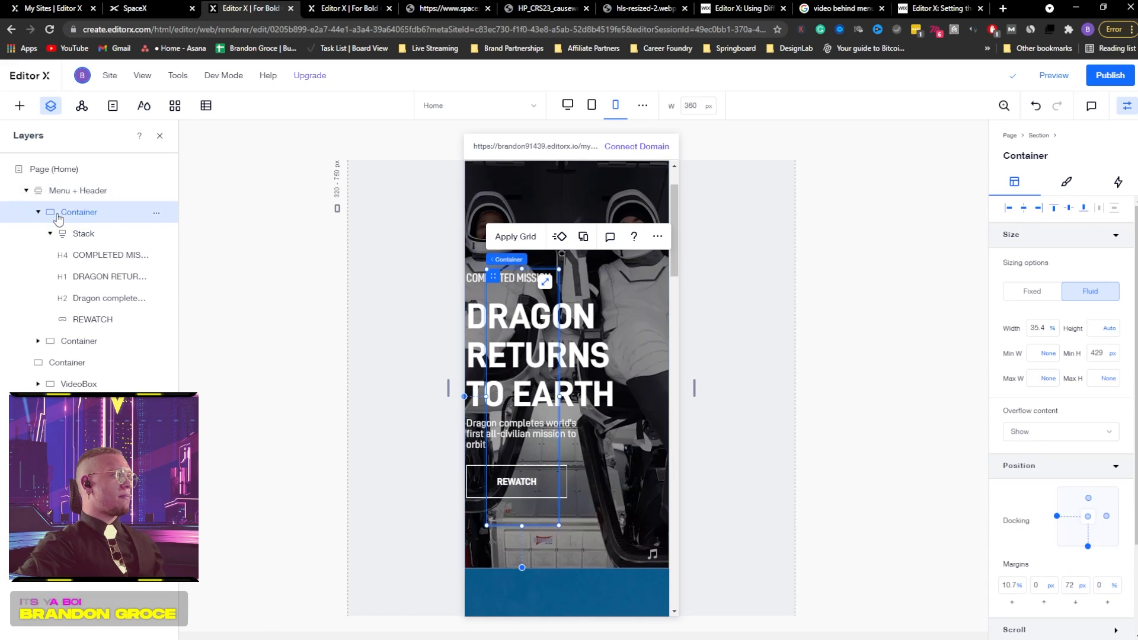
pyautogui.moveTo(560, 395); pyautogui.dragTo(650, 384)
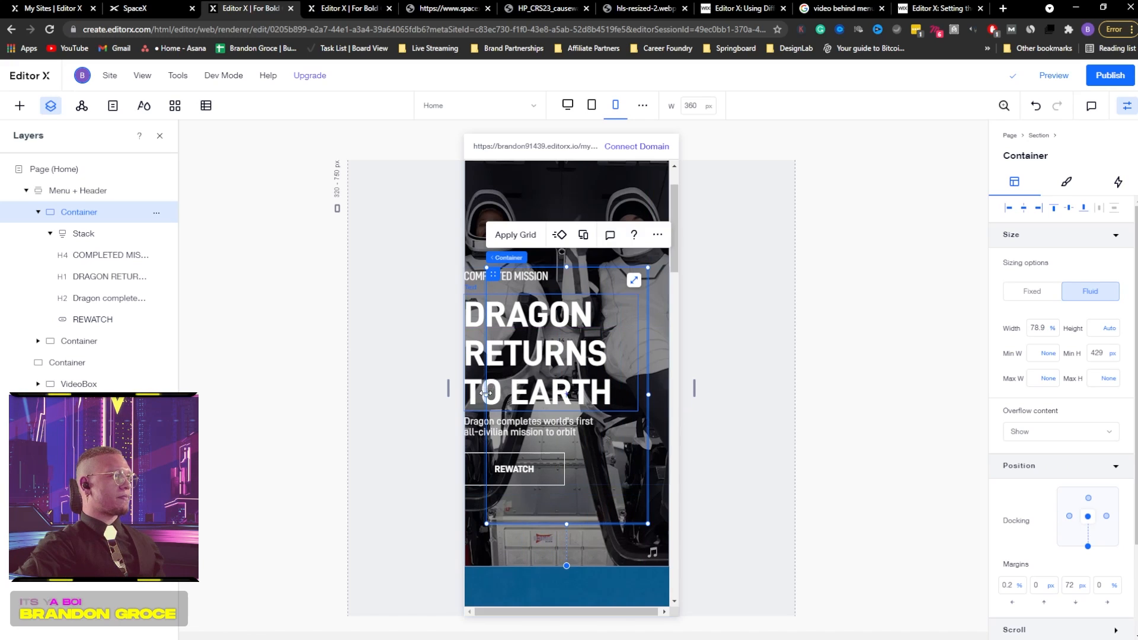
pyautogui.moveTo(479, 393); pyautogui.dragTo(465, 389)
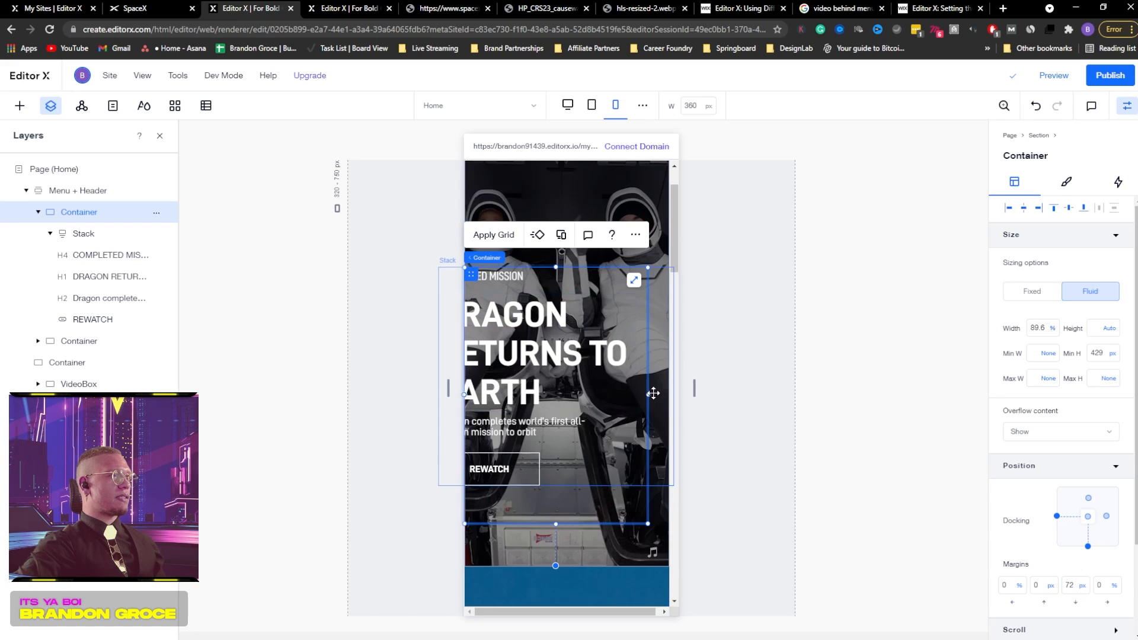
pyautogui.moveTo(647, 395); pyautogui.dragTo(650, 398)
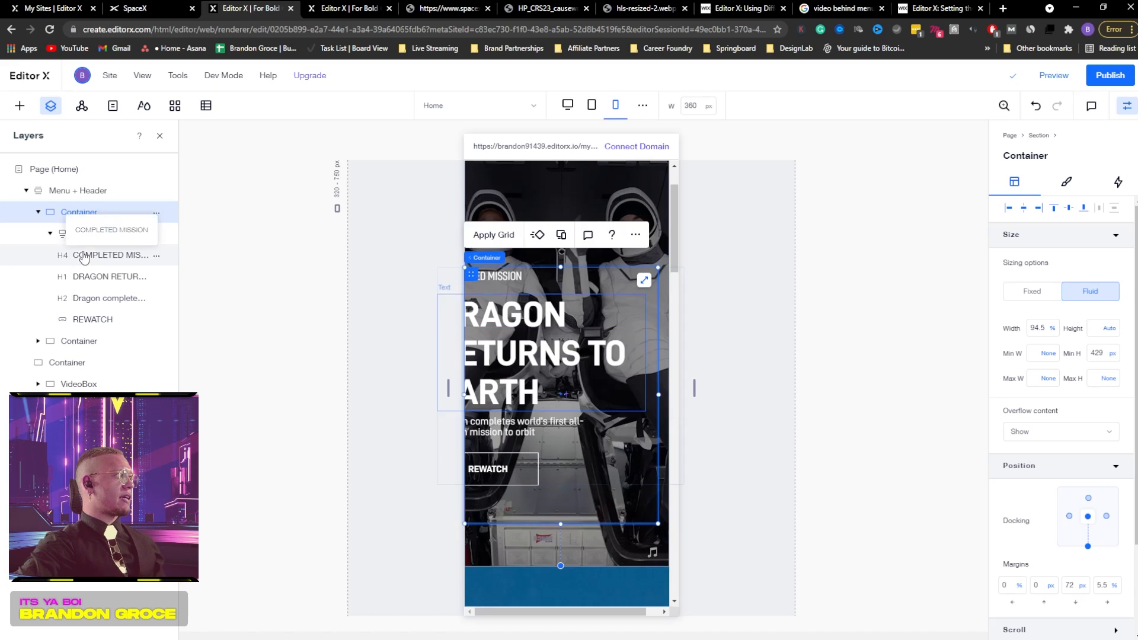
# - Narrow the header text stack to 94% width and move it fully inside its container
pyautogui.click(81, 234)
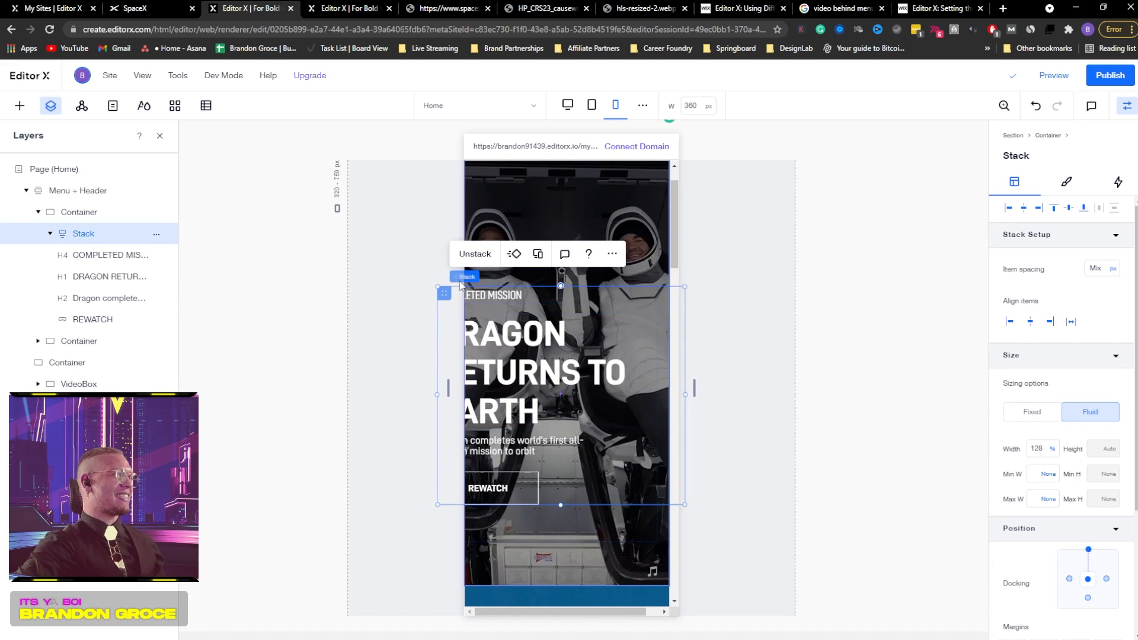
pyautogui.moveTo(684, 395); pyautogui.dragTo(588, 388)
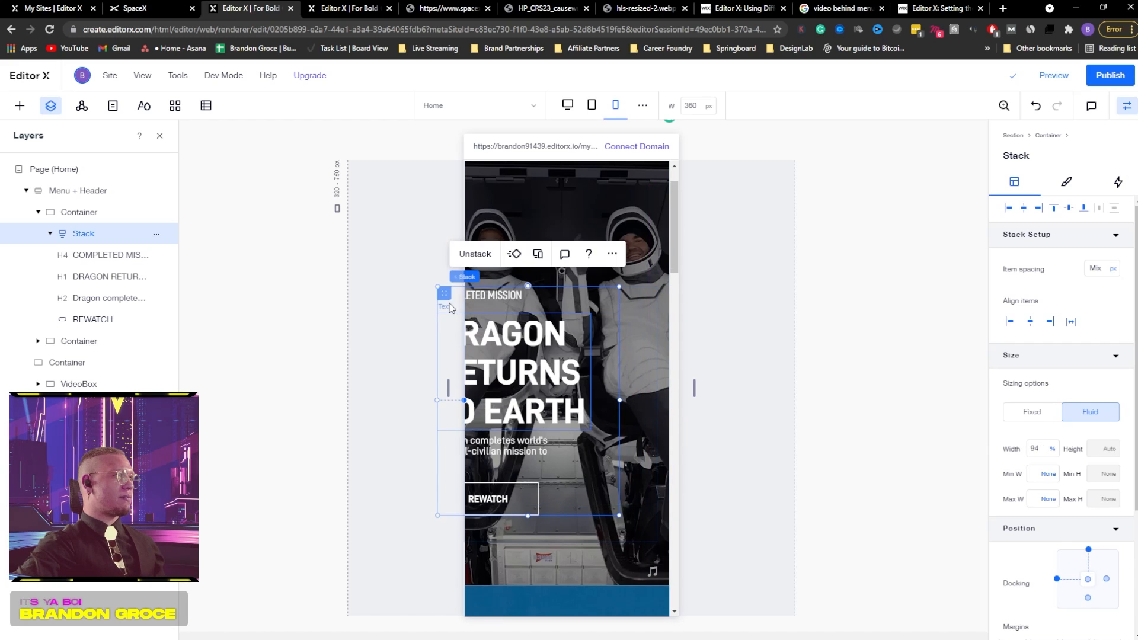
pyautogui.moveTo(449, 298); pyautogui.dragTo(476, 295)
# - Centre the container holding the header text horizontally in the header section
pyautogui.click(92, 212)
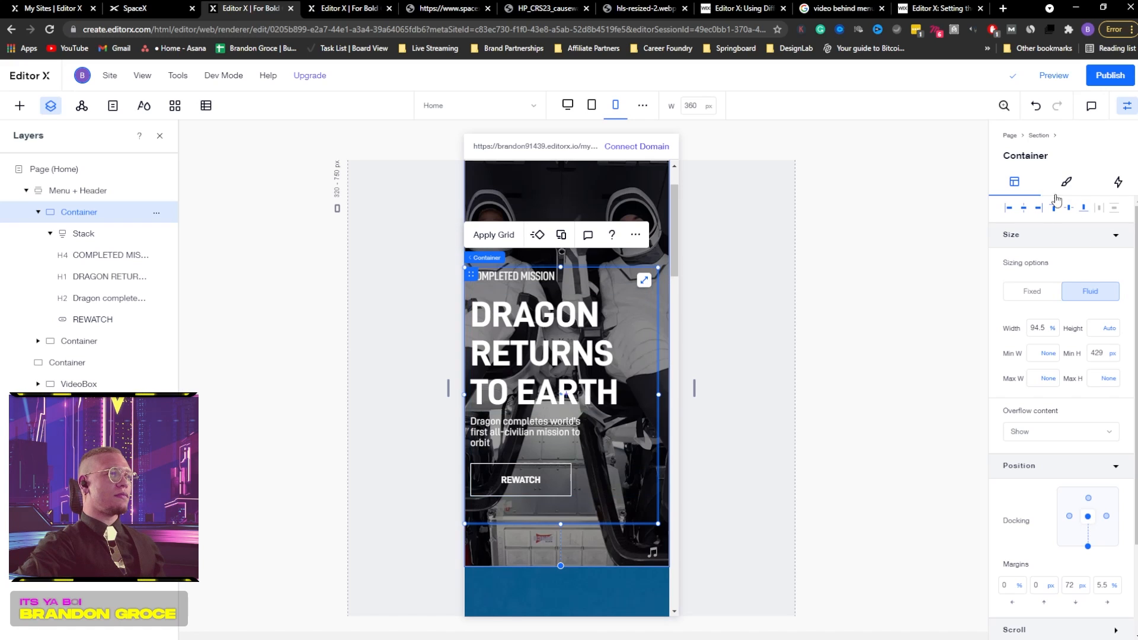
pyautogui.click(1025, 209)
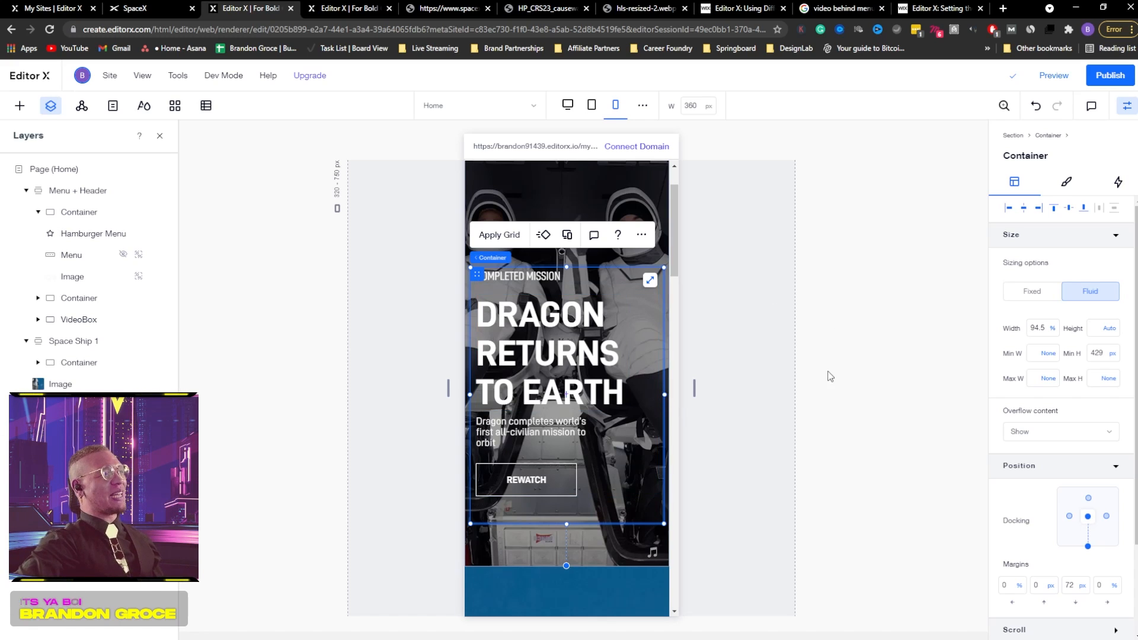
pyautogui.click(821, 393)
# - Widen the description under the DRAGON RETURNS TO EARTH heading to 76.4% so it wraps onto two lines
pyautogui.scroll(-4, 815, 394)
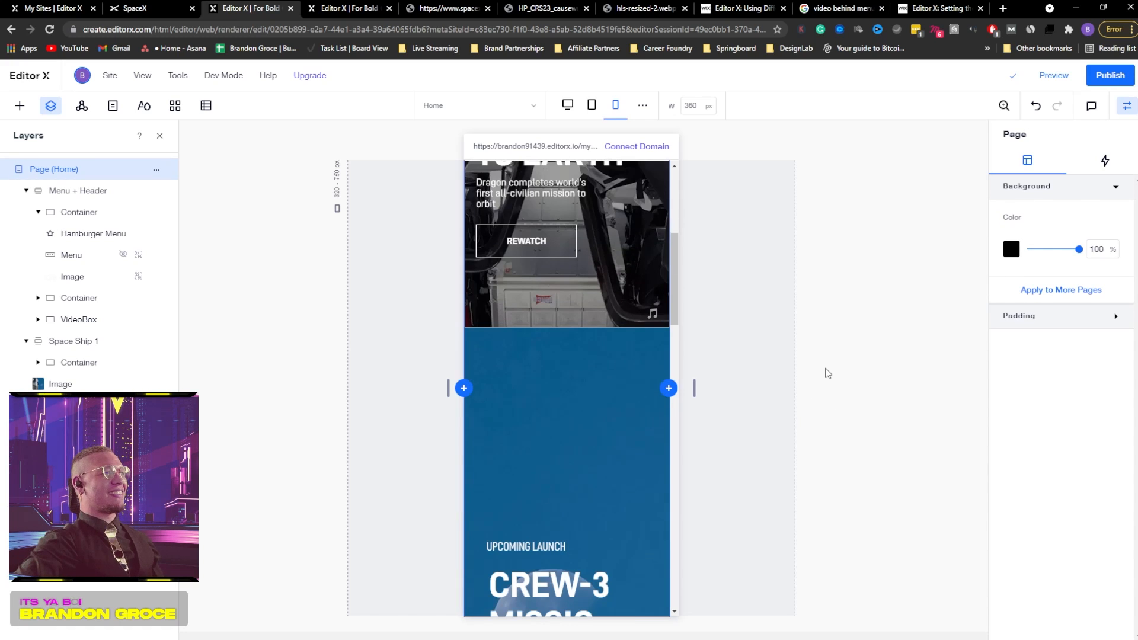
pyautogui.scroll(1, 828, 374)
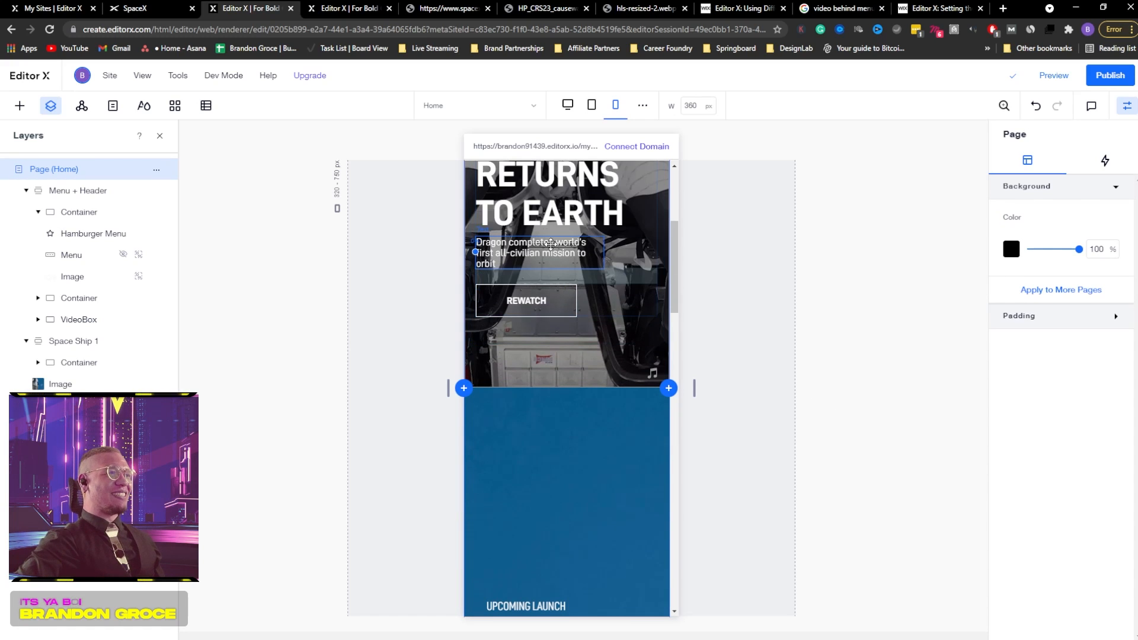
pyautogui.click(595, 257)
pyautogui.moveTo(604, 252); pyautogui.dragTo(618, 250)
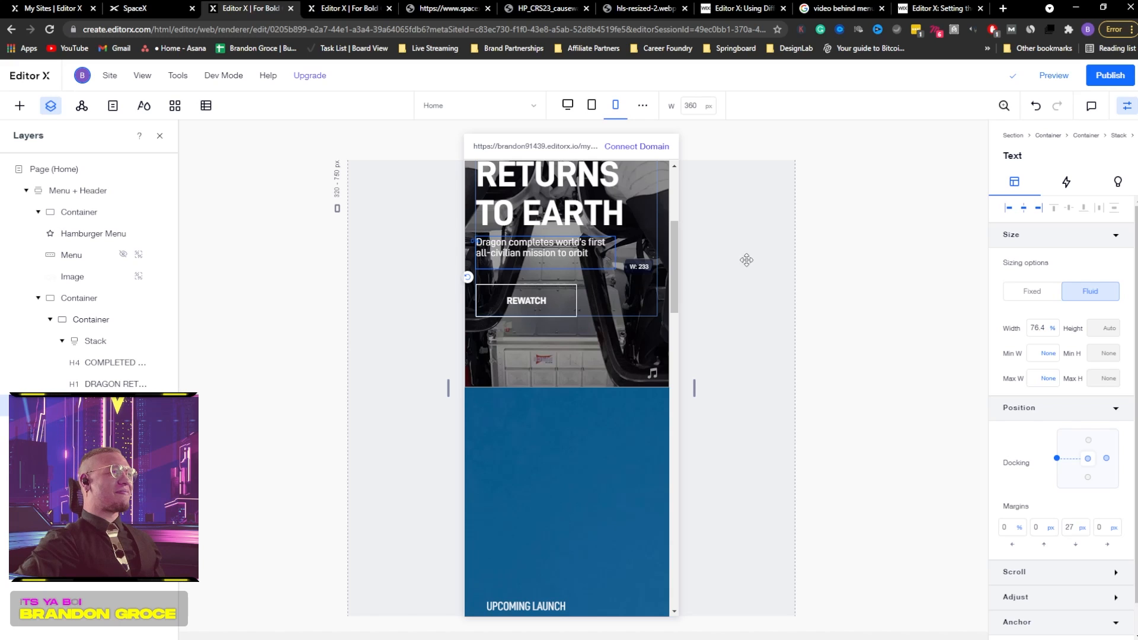
pyautogui.click(778, 333)
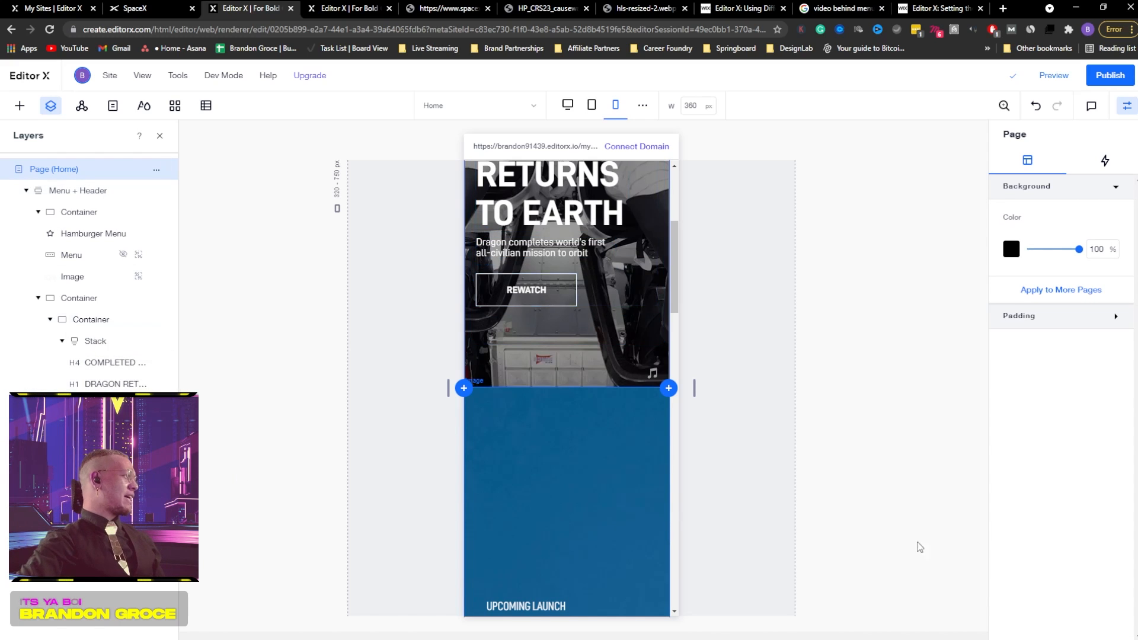
# - Enlarge the SpaceX logo to 60% width, aligned with the header text's left edge, and nudge the hamburger menu level with it
pyautogui.scroll(5, 579, 408)
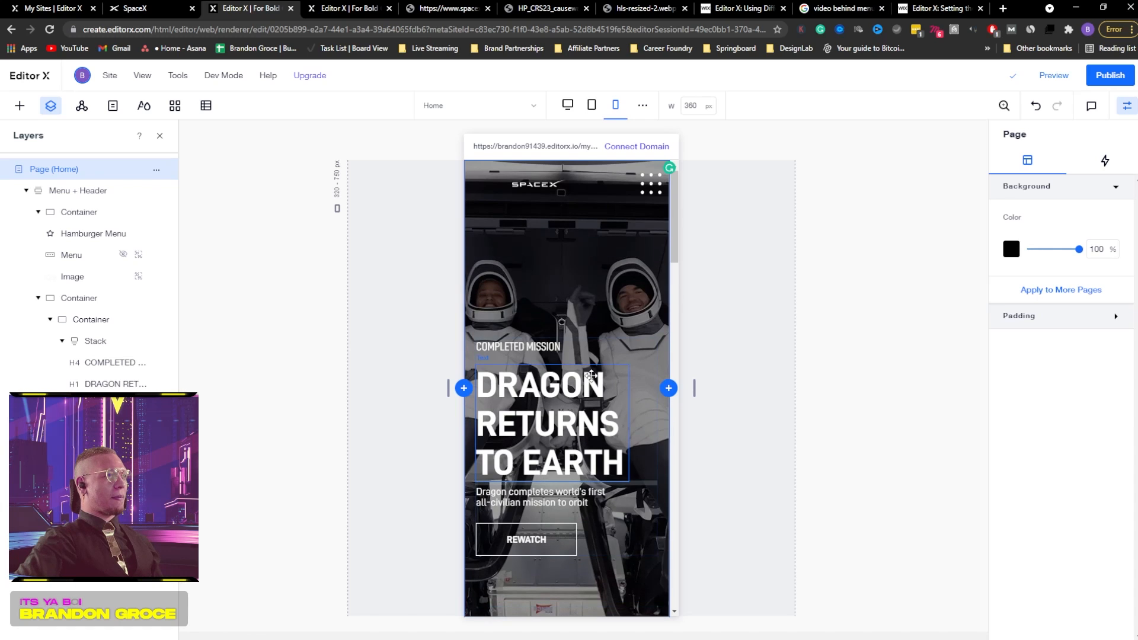
pyautogui.click(533, 183)
pyautogui.moveTo(526, 186); pyautogui.dragTo(599, 208)
pyautogui.moveTo(506, 191); pyautogui.dragTo(507, 186)
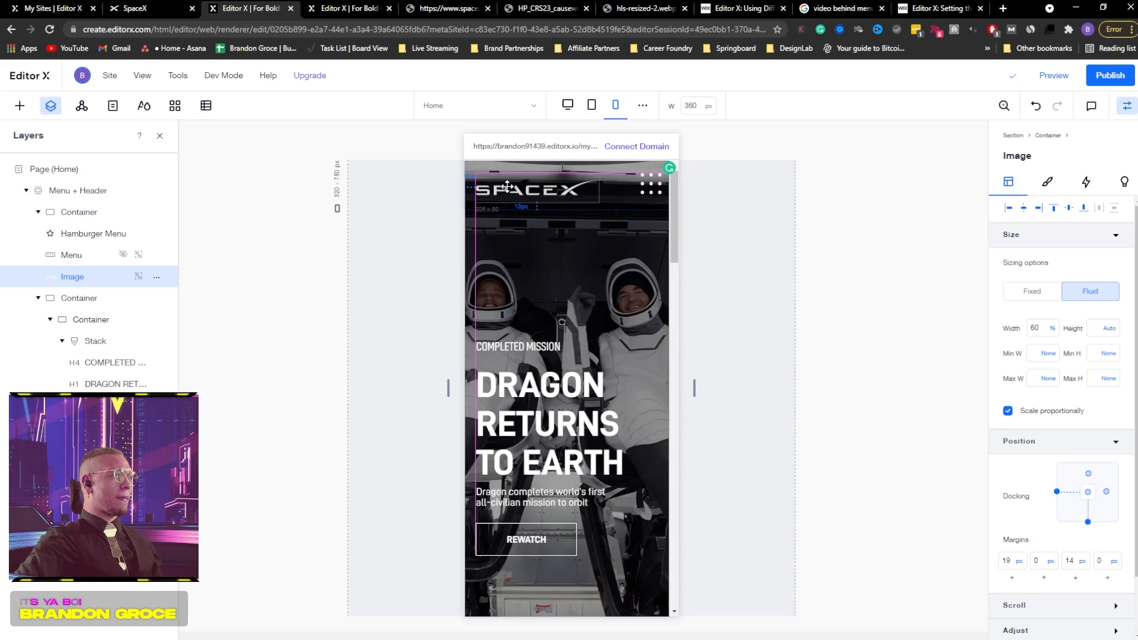
pyautogui.moveTo(651, 182); pyautogui.dragTo(652, 185)
# - Reduce the minimum height of the Menu + Header section to 637 px on the mobile layout
pyautogui.scroll(-3, 692, 259)
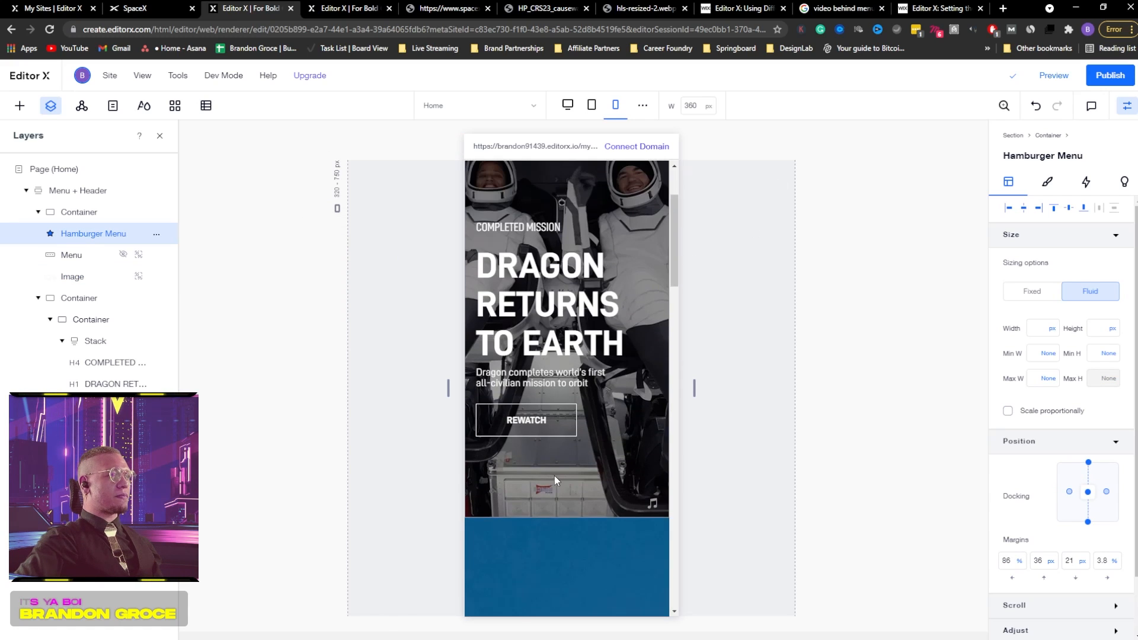
pyautogui.click(563, 516)
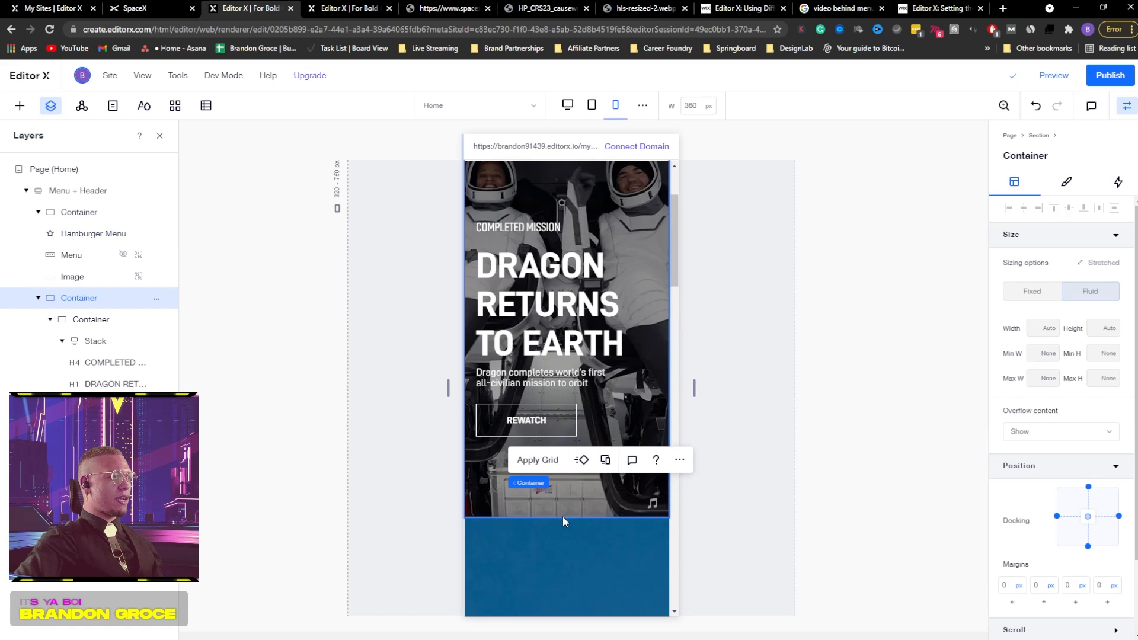
pyautogui.click(37, 297)
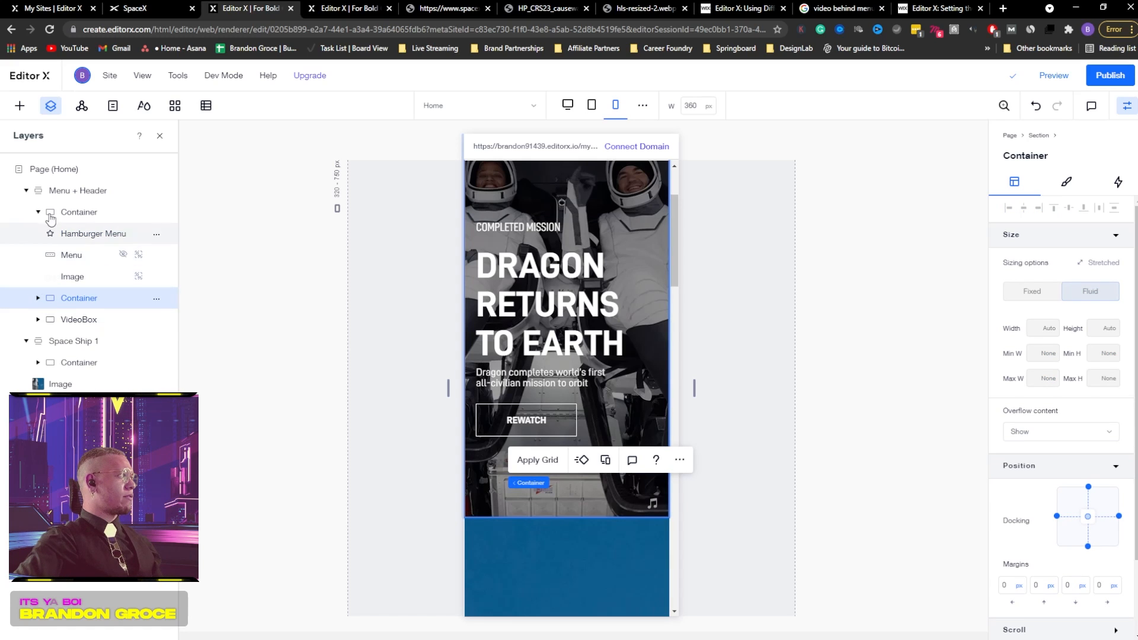
pyautogui.click(36, 191)
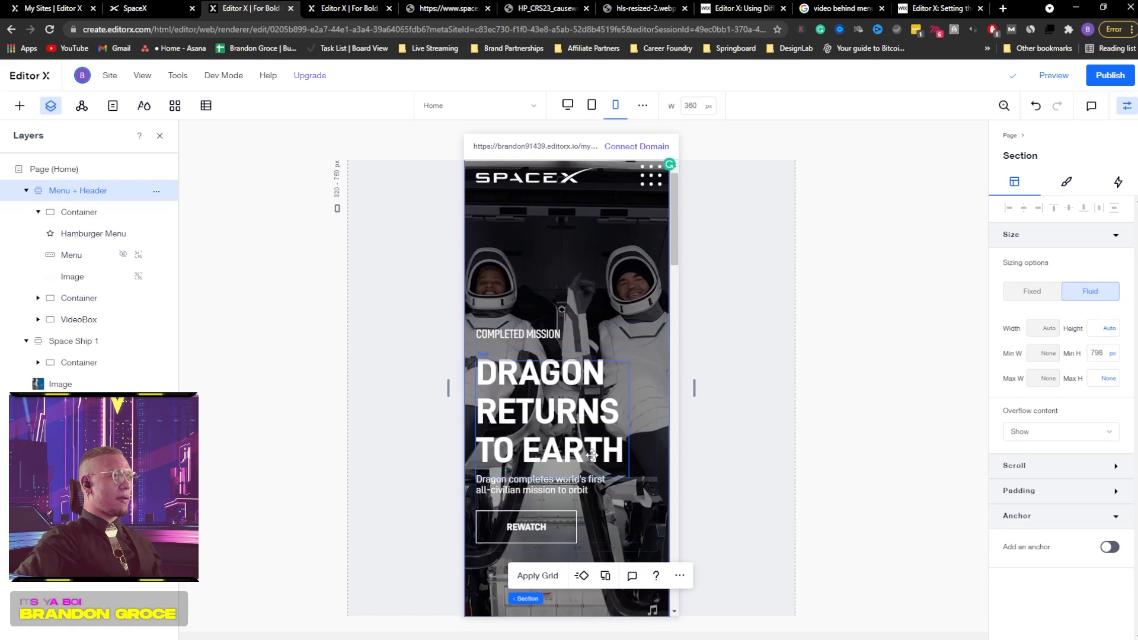
pyautogui.moveTo(508, 513); pyautogui.dragTo(507, 386)
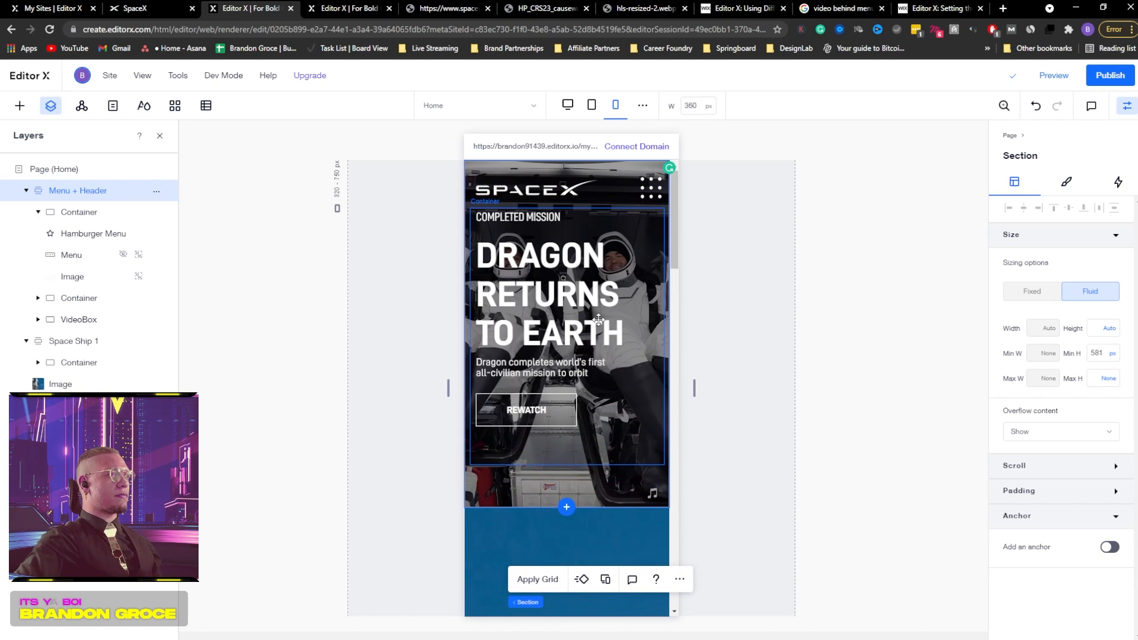
pyautogui.scroll(-1, 598, 319)
pyautogui.moveTo(502, 450); pyautogui.dragTo(499, 517)
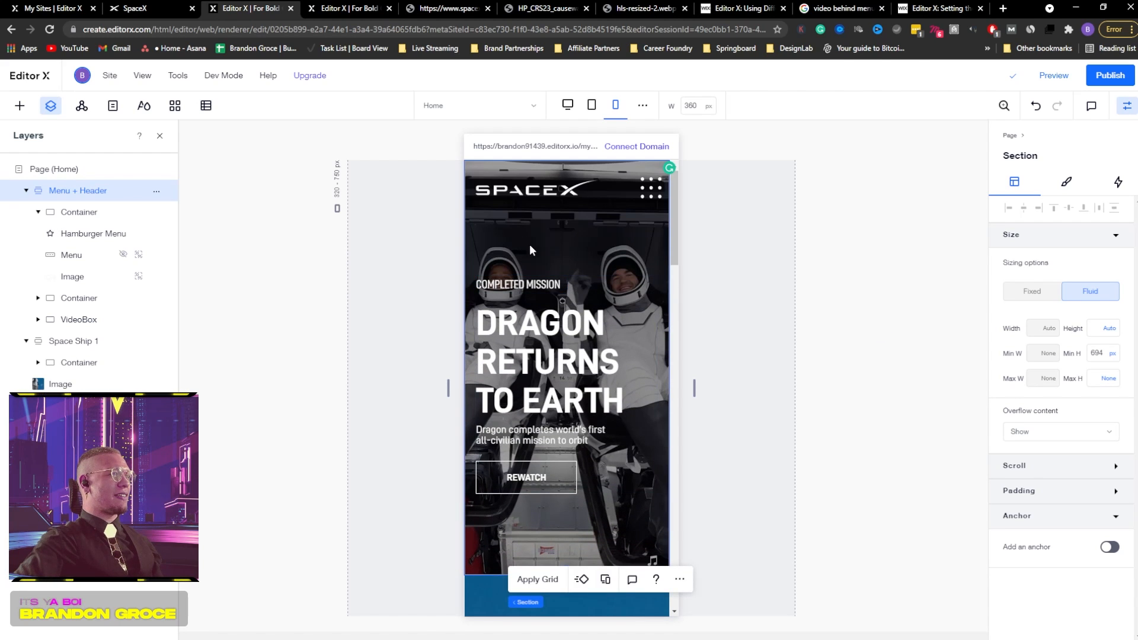
pyautogui.scroll(-1, 524, 236)
pyautogui.moveTo(474, 512); pyautogui.dragTo(481, 478)
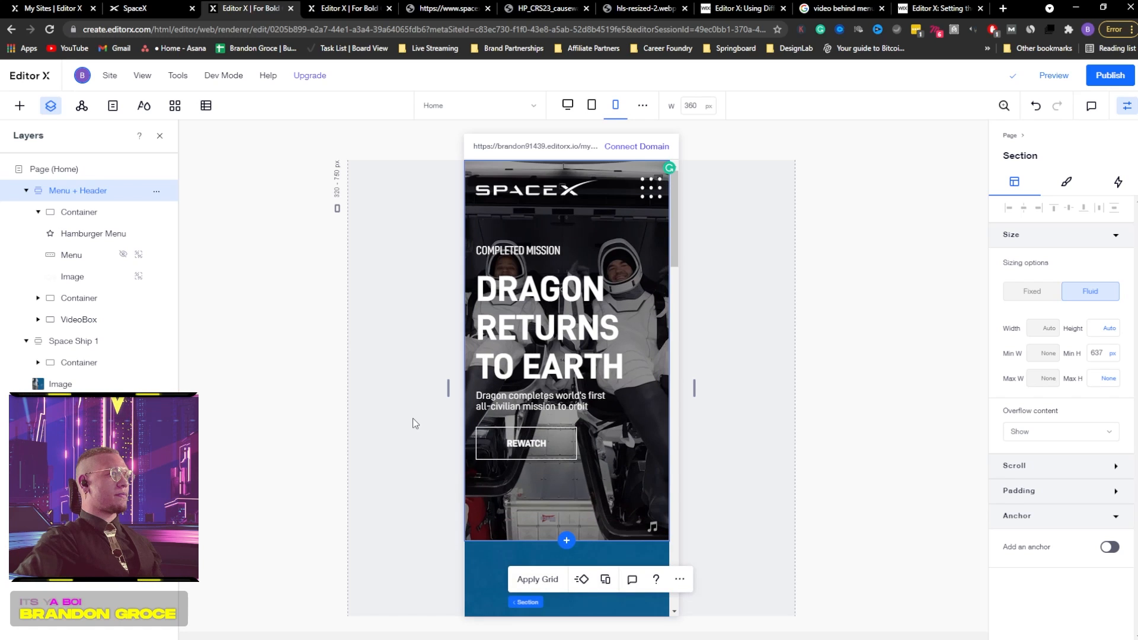
# - Lower the container holding the DRAGON RETURNS TO EARTH text, leaving a 58 px bottom margin in the header section
pyautogui.scroll(-2, 456, 391)
pyautogui.click(563, 335)
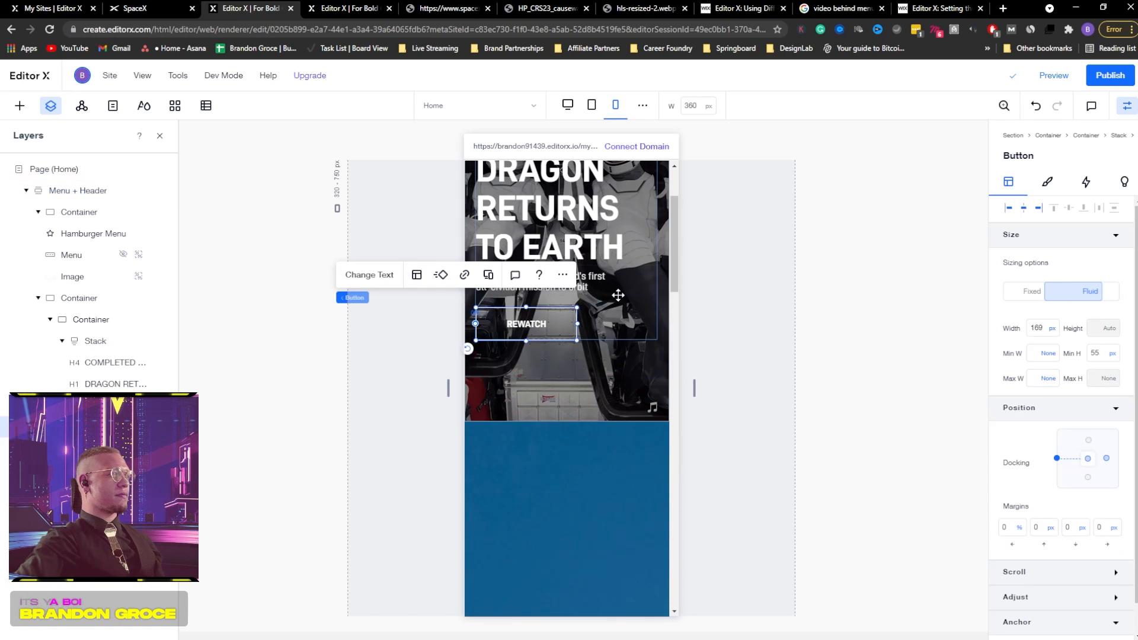
pyautogui.click(628, 323)
pyautogui.scroll(2, 628, 323)
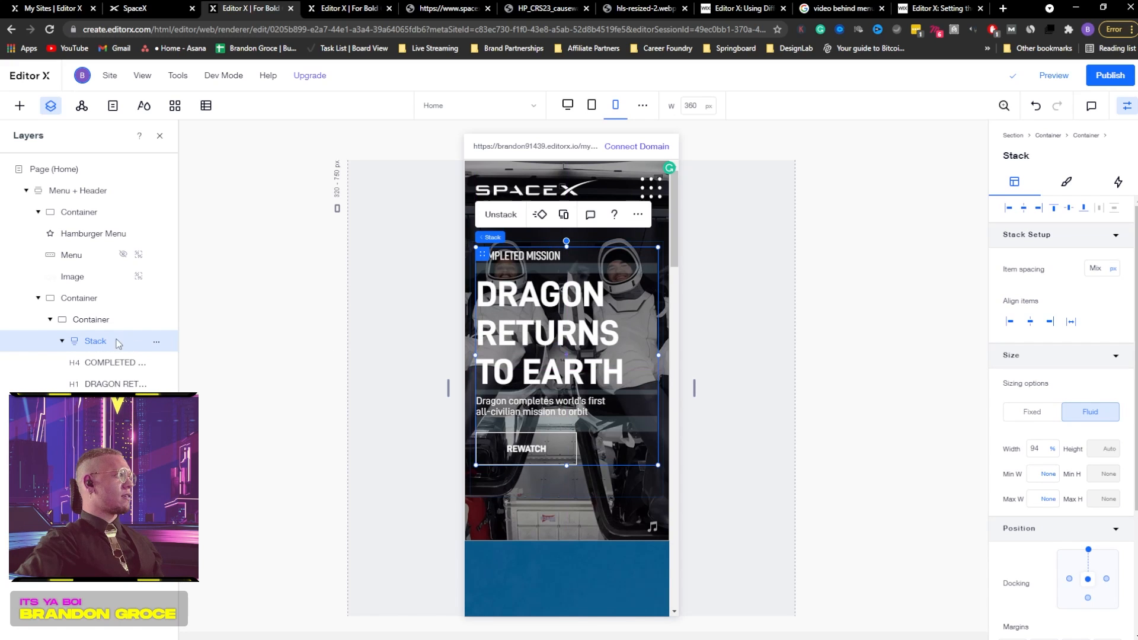
pyautogui.click(89, 319)
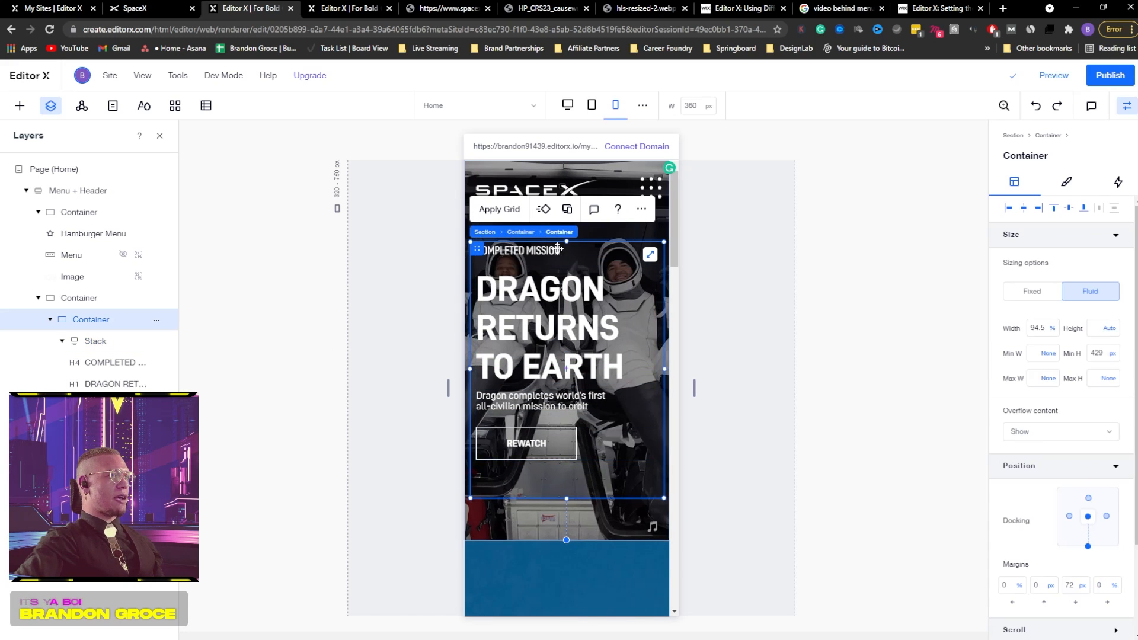
pyautogui.moveTo(476, 249); pyautogui.dragTo(485, 263)
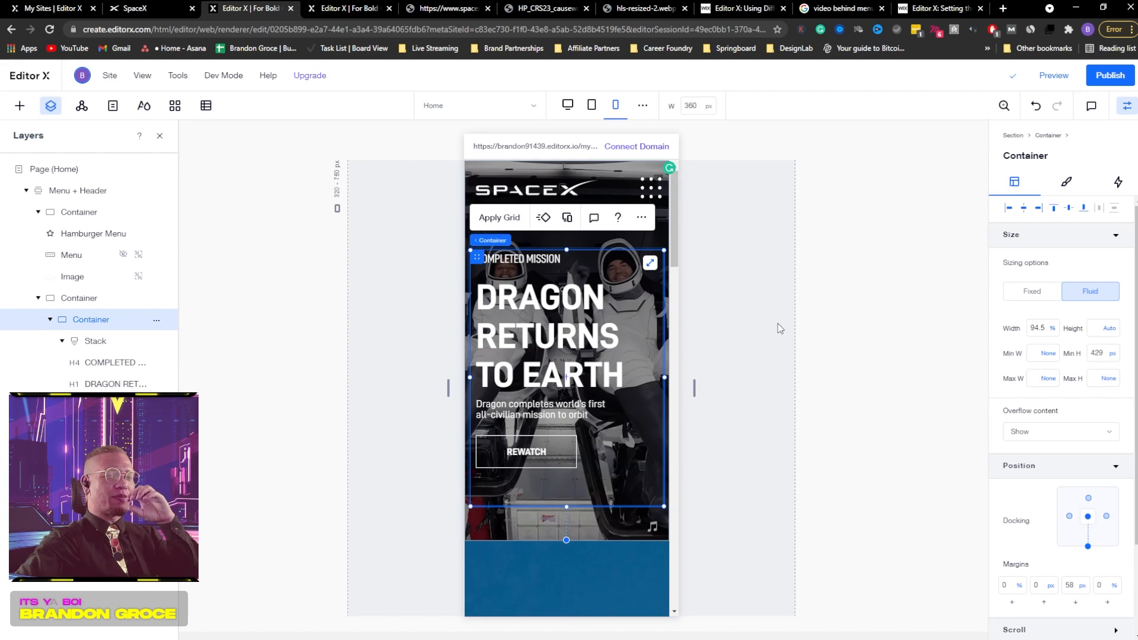
# - Shorten the CREW-3 MISSION section to a minimum height of 549 px
pyautogui.scroll(-2, 770, 328)
pyautogui.scroll(-5, 766, 328)
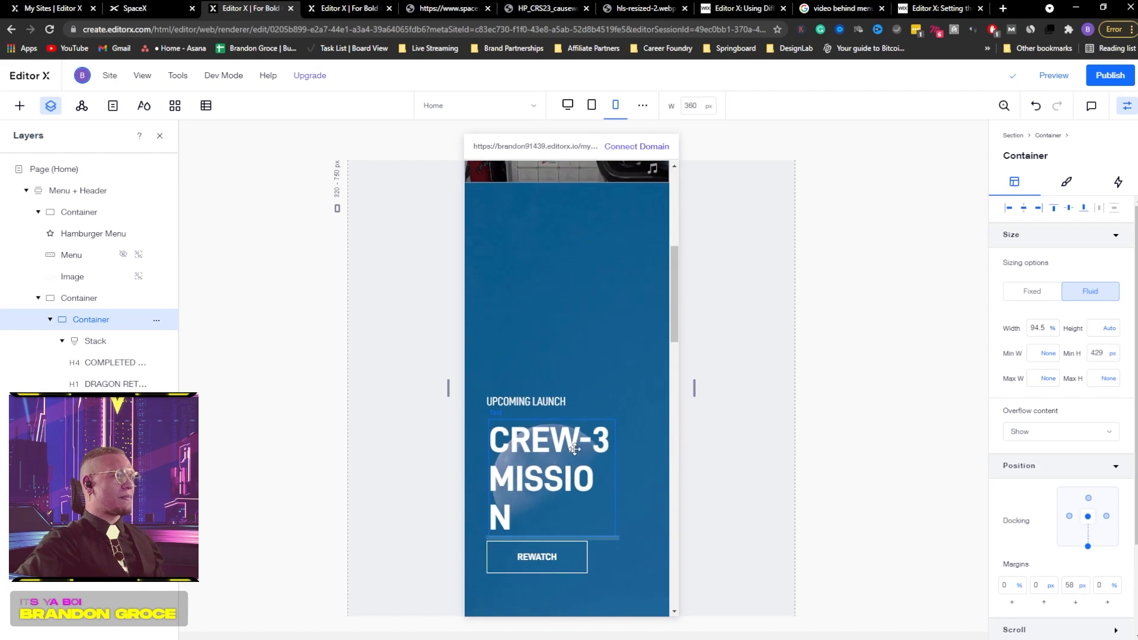
pyautogui.scroll(-1, 603, 293)
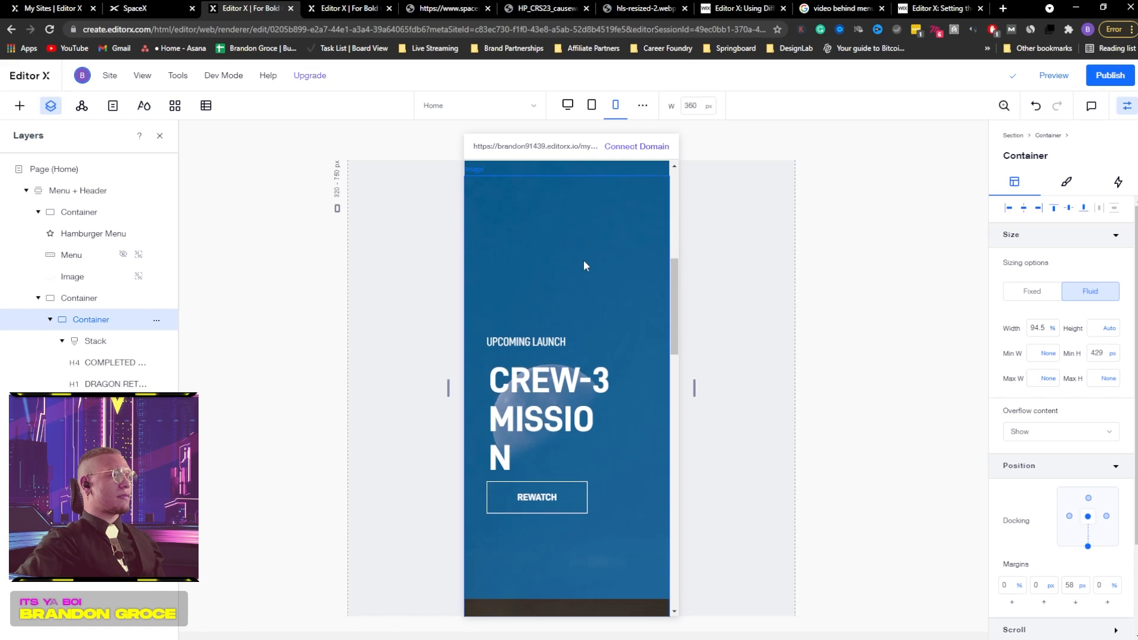
pyautogui.click(555, 603)
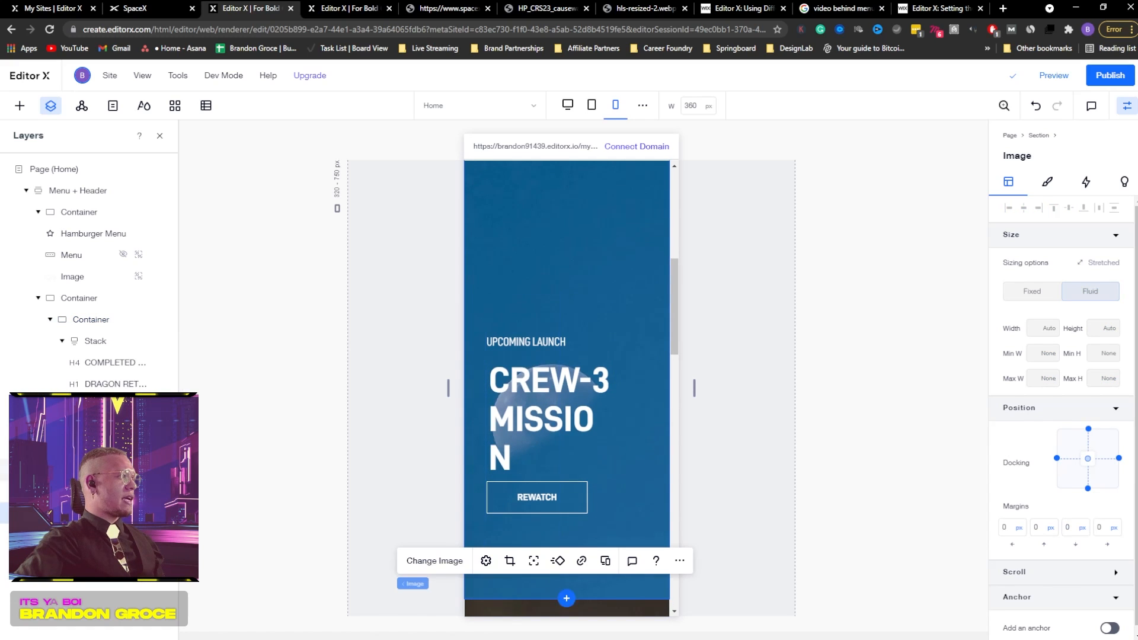
pyautogui.click(566, 599)
pyautogui.scroll(1, 522, 592)
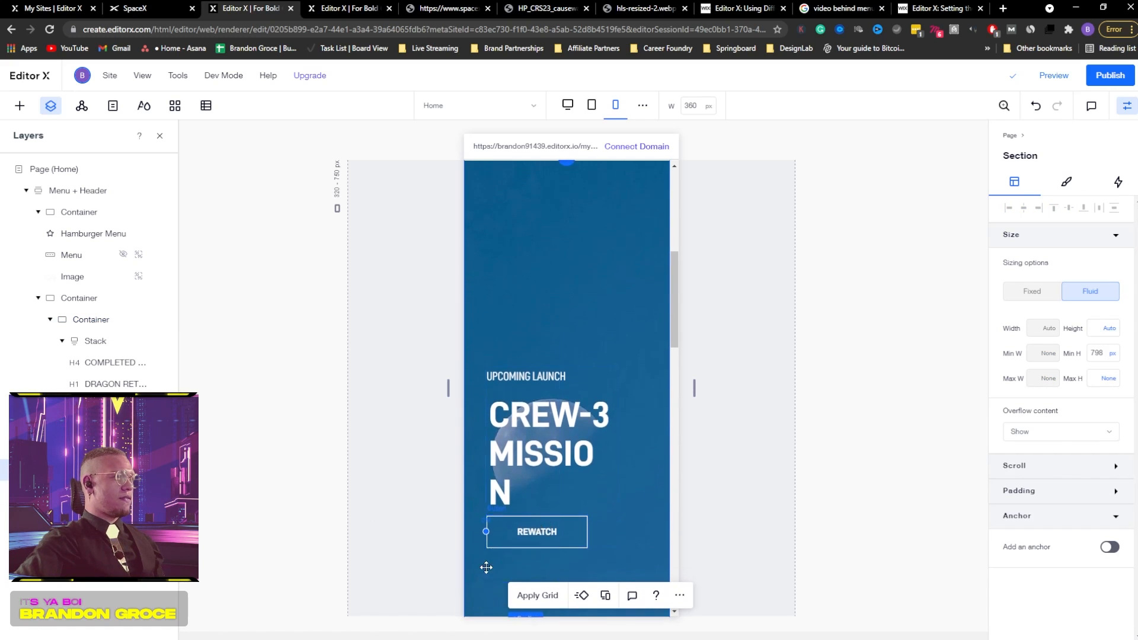
pyautogui.scroll(-6, 494, 532)
pyautogui.scroll(2, 492, 357)
pyautogui.moveTo(503, 394); pyautogui.dragTo(502, 237)
pyautogui.scroll(6, 379, 272)
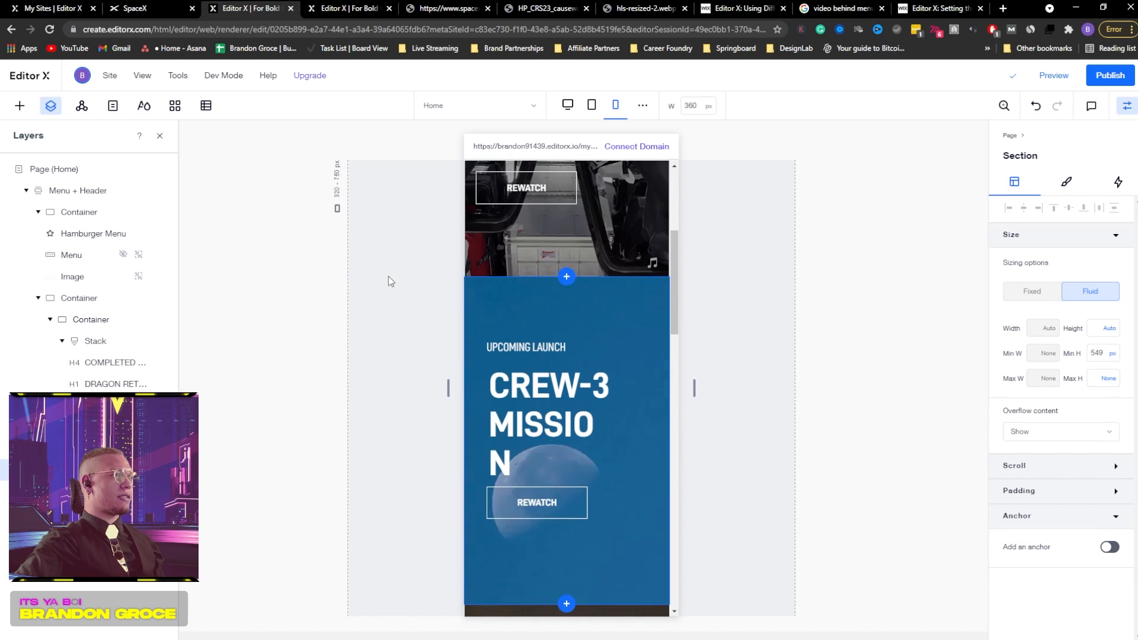
# - Widen the container around the CREW-3 MISSION text to 80.6% and centre it horizontally in its section
pyautogui.scroll(-1, 562, 361)
pyautogui.click(569, 382)
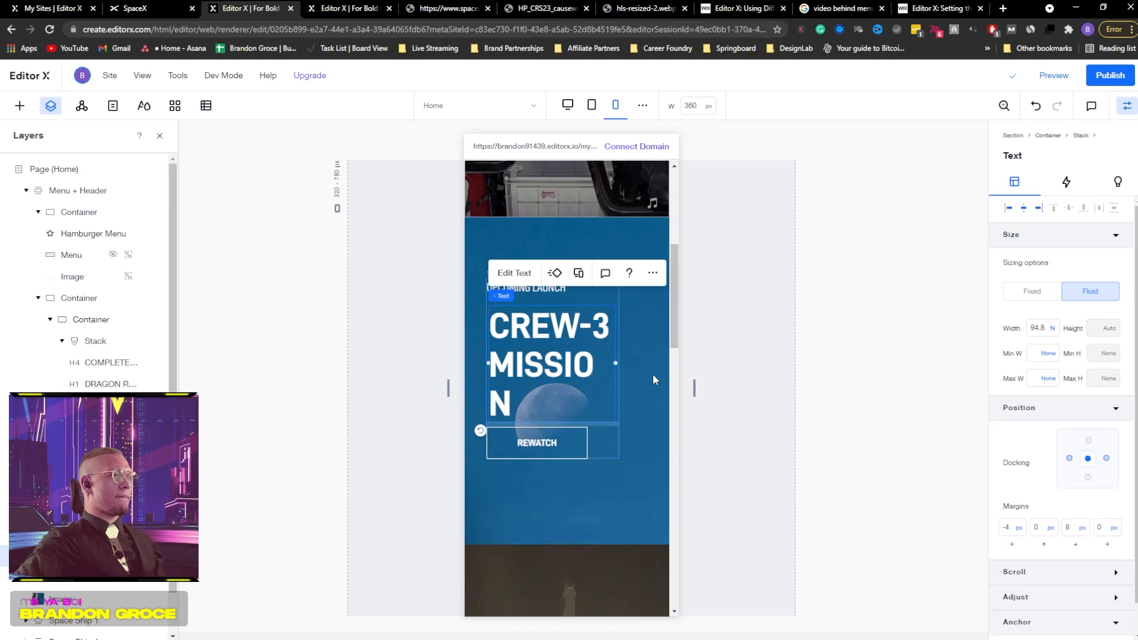
pyautogui.click(98, 513)
pyautogui.scroll(1, 551, 381)
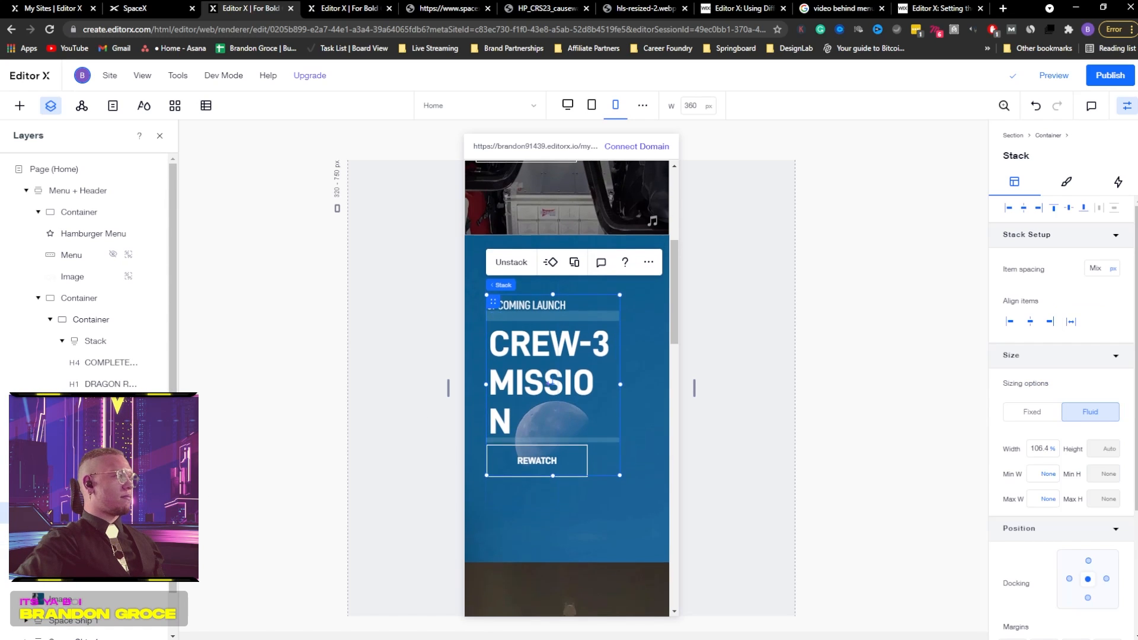
pyautogui.press('Escape')
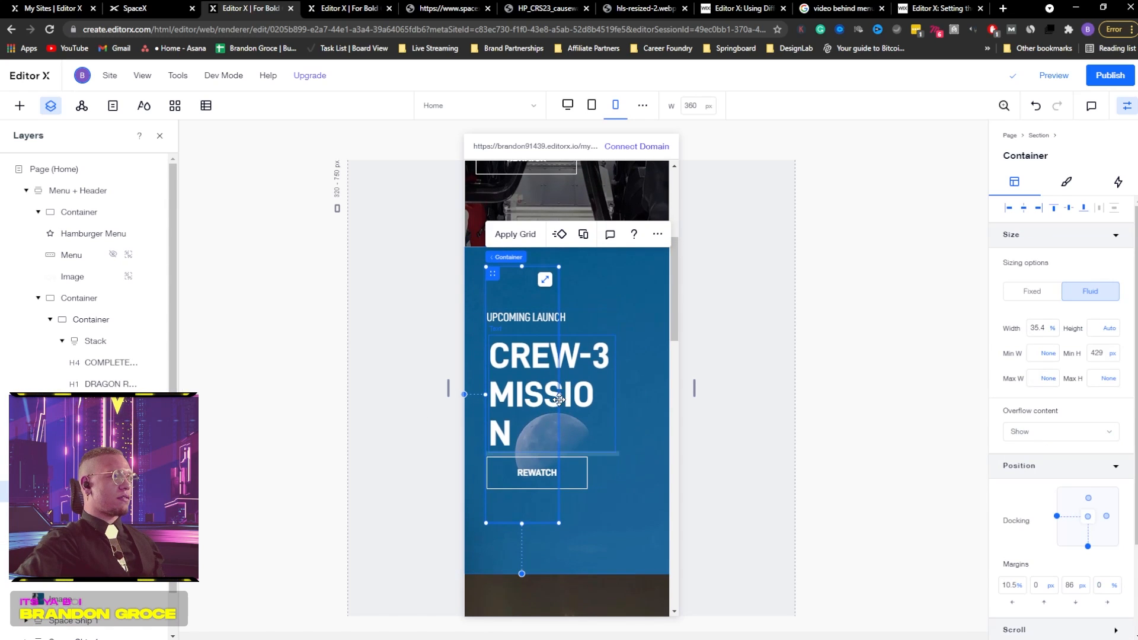
pyautogui.moveTo(560, 394); pyautogui.dragTo(650, 381)
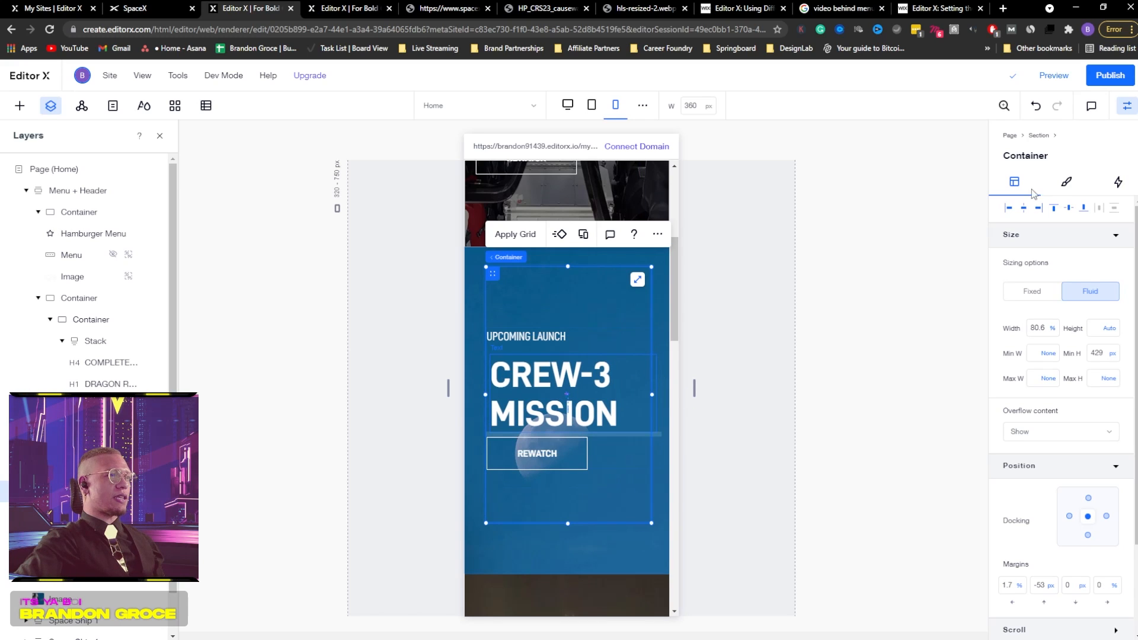
pyautogui.click(1024, 209)
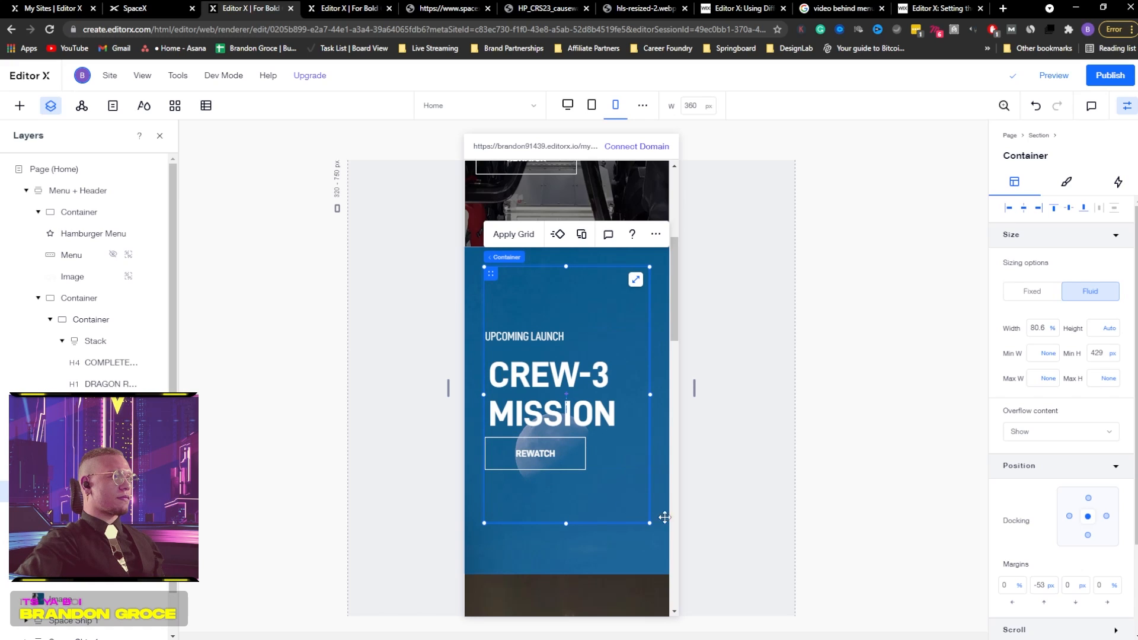
# - Shift the focal point of the CREW-3 background image between the rocket and the moon so both stay in view
pyautogui.click(617, 558)
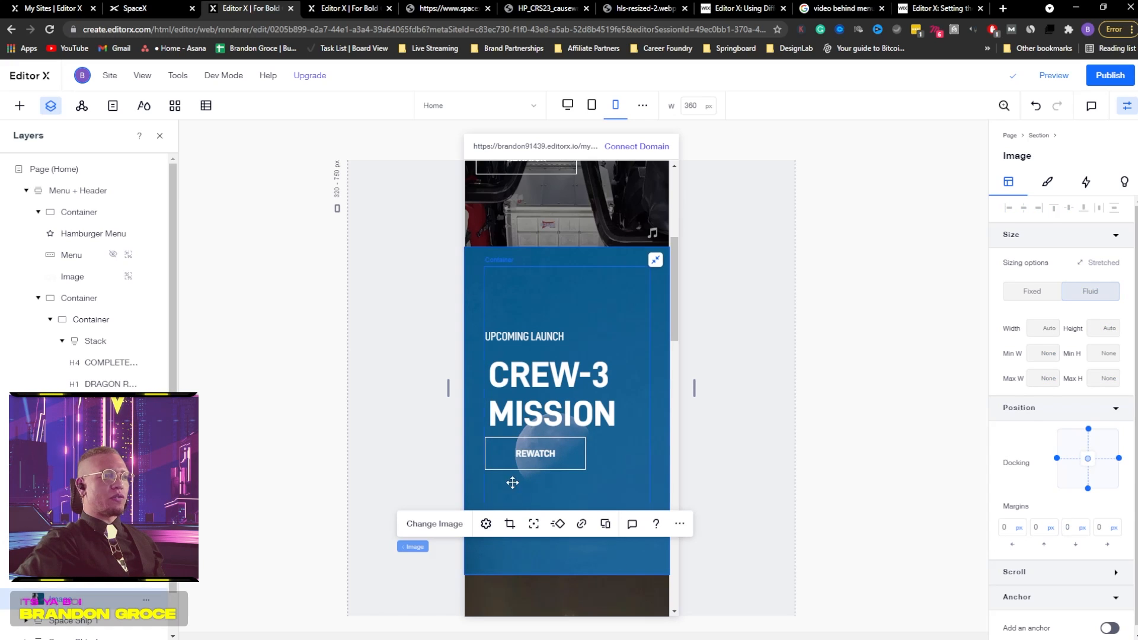
pyautogui.click(534, 525)
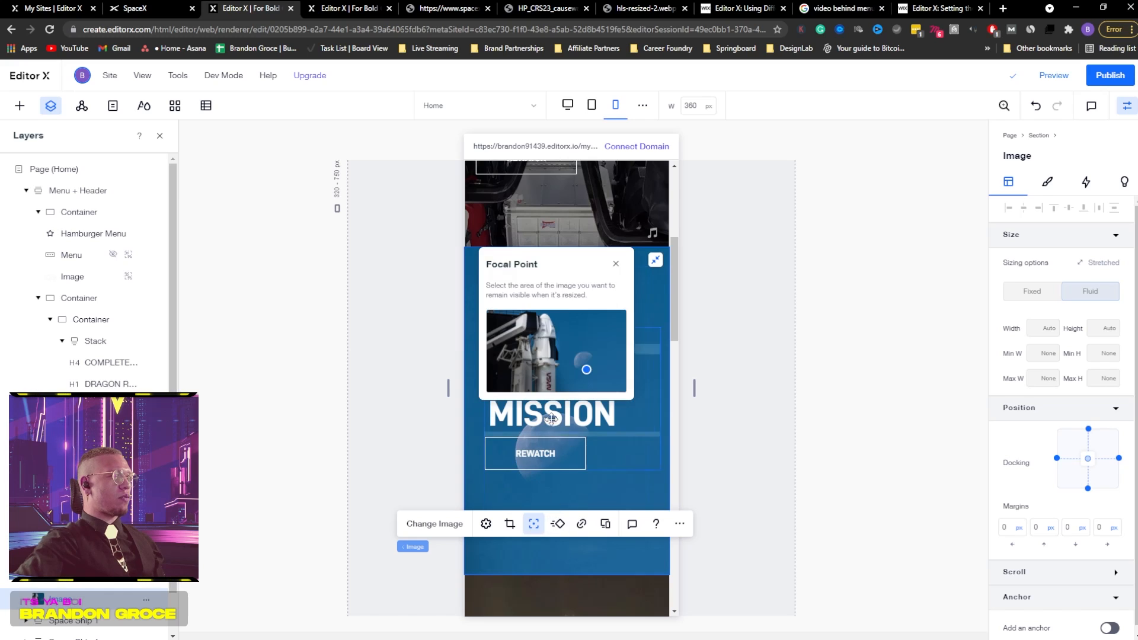
pyautogui.moveTo(587, 372); pyautogui.dragTo(581, 371)
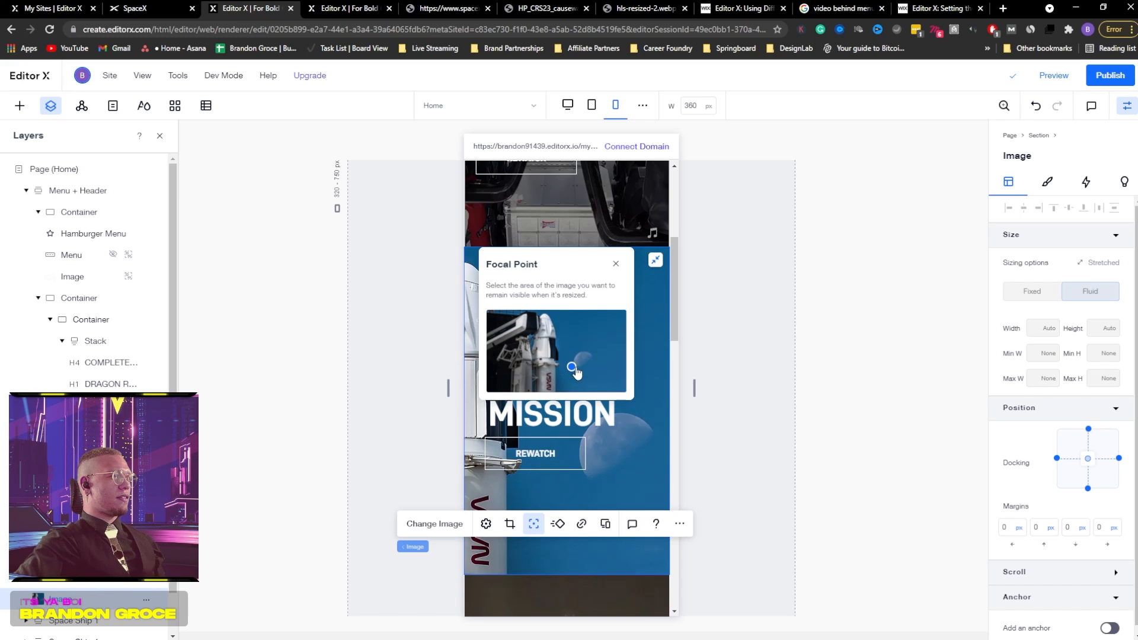
pyautogui.moveTo(574, 371); pyautogui.dragTo(579, 367)
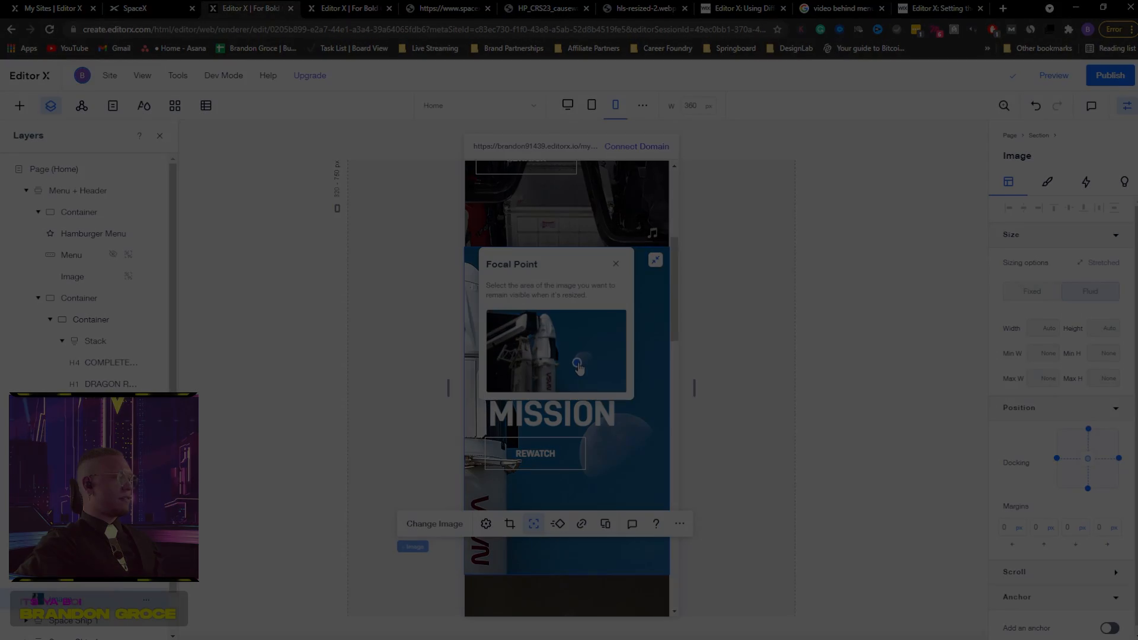
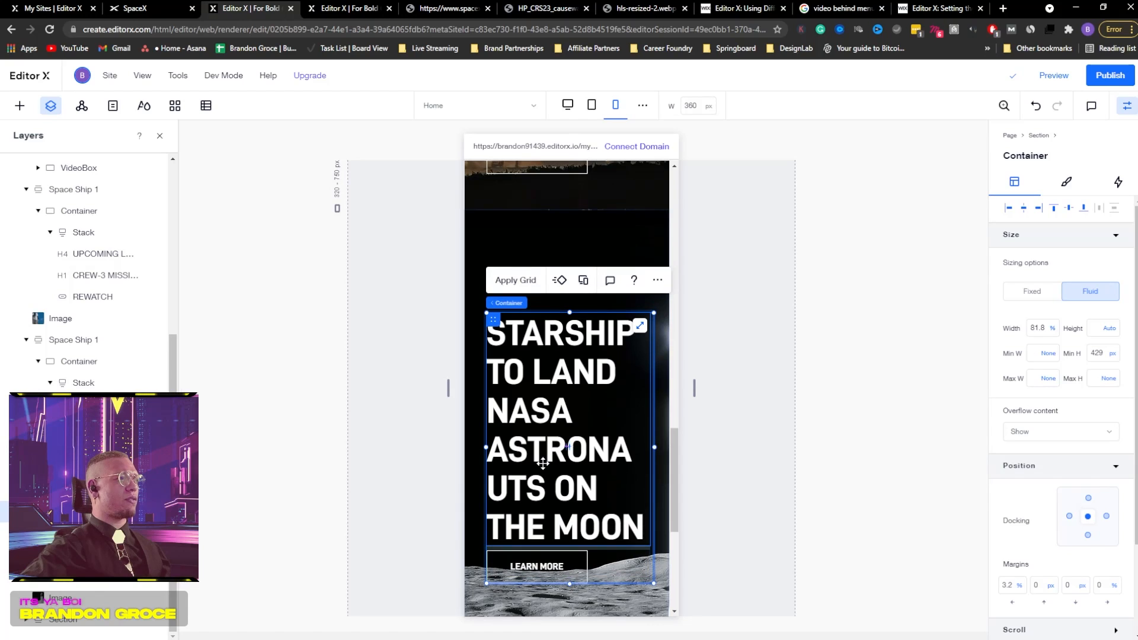
# - Move the container with the STARSHIP TO LAND NASA ASTRONAUTS ON THE MOON text up, clear of the lunar surface
pyautogui.moveTo(493, 318); pyautogui.dragTo(490, 259)
pyautogui.scroll(-2, 605, 406)
pyautogui.click(683, 382)
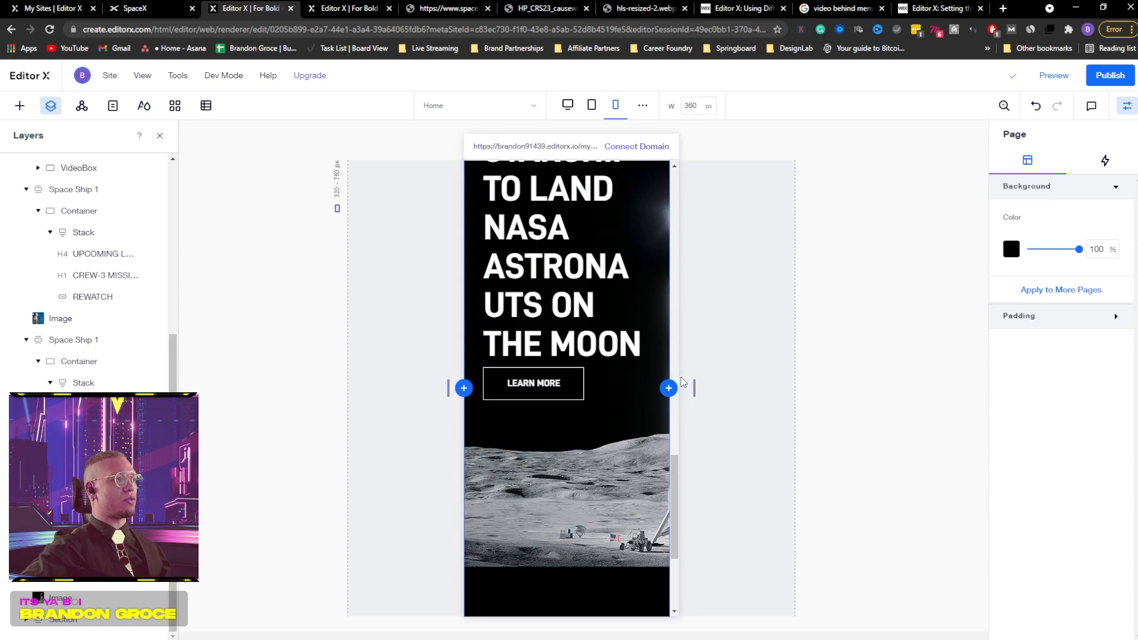
# - Move the focal point of the CRS-23 background image into the dark sky left of the rocket, keeping the launch flare off the text
pyautogui.scroll(8, 623, 325)
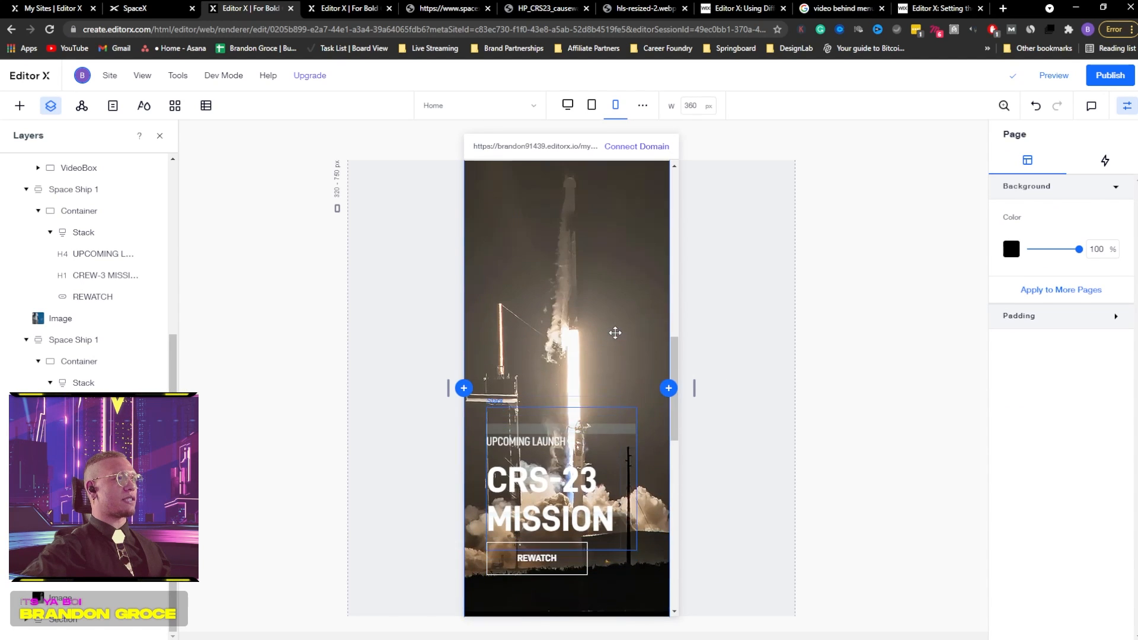
pyautogui.scroll(1, 615, 333)
pyautogui.scroll(-8, 615, 332)
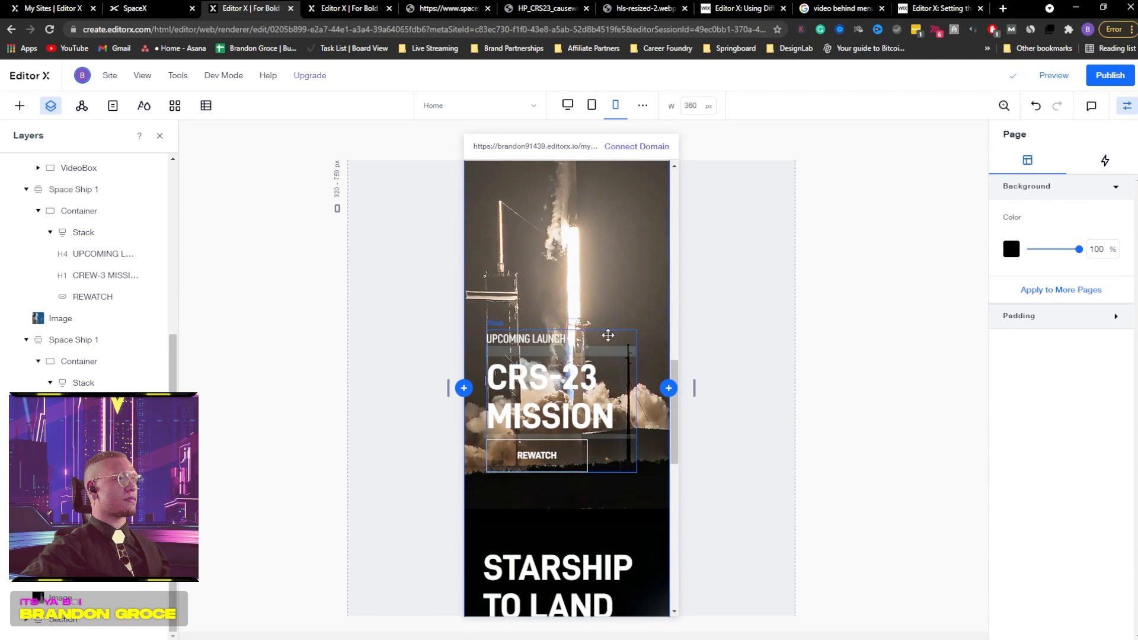
pyautogui.scroll(-2, 611, 320)
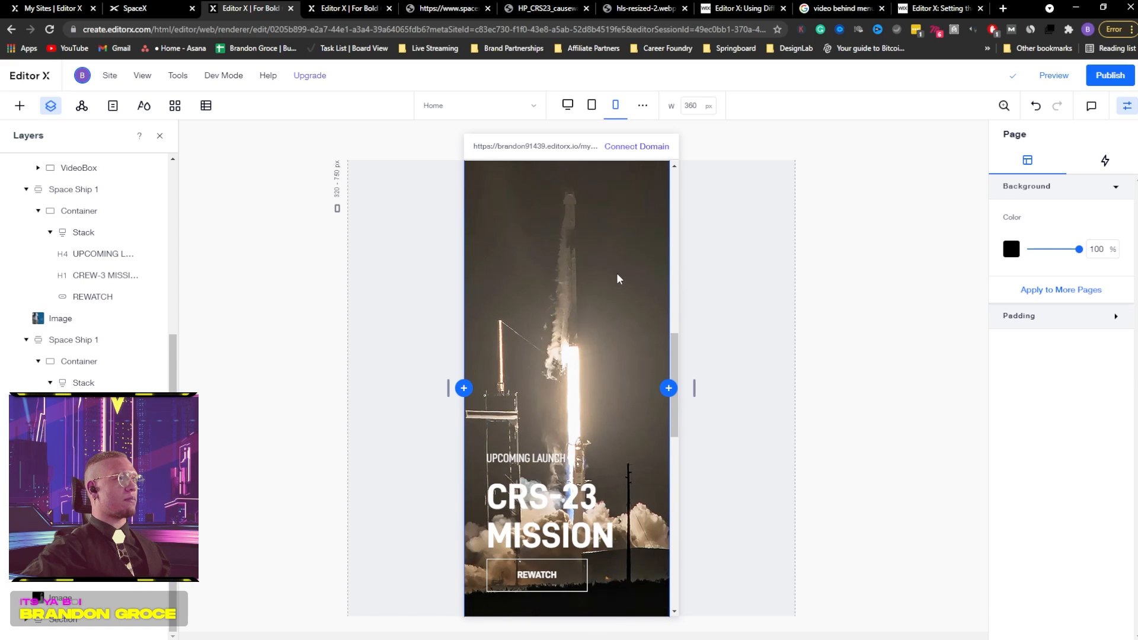
pyautogui.click(616, 279)
pyautogui.click(533, 241)
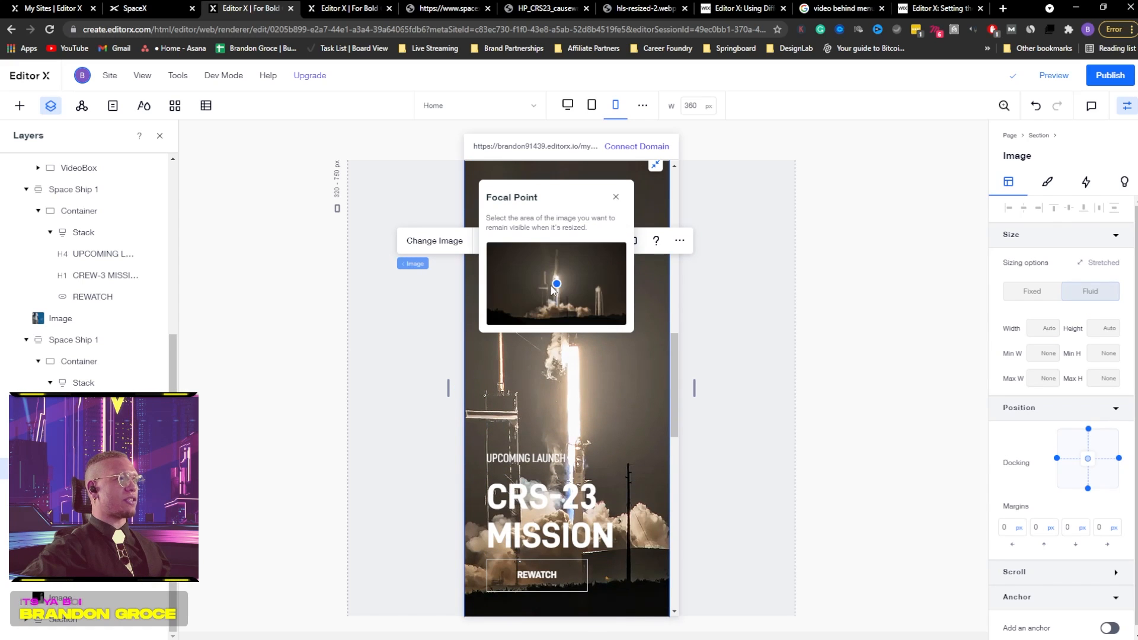
pyautogui.moveTo(557, 285); pyautogui.dragTo(555, 264)
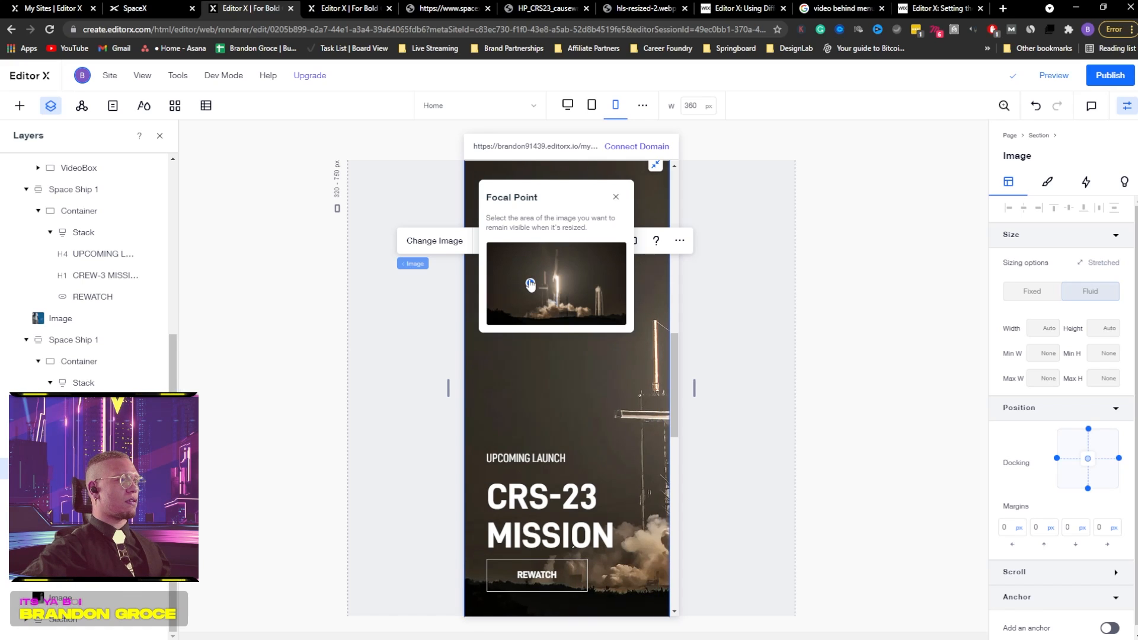
pyautogui.moveTo(531, 285); pyautogui.dragTo(530, 267)
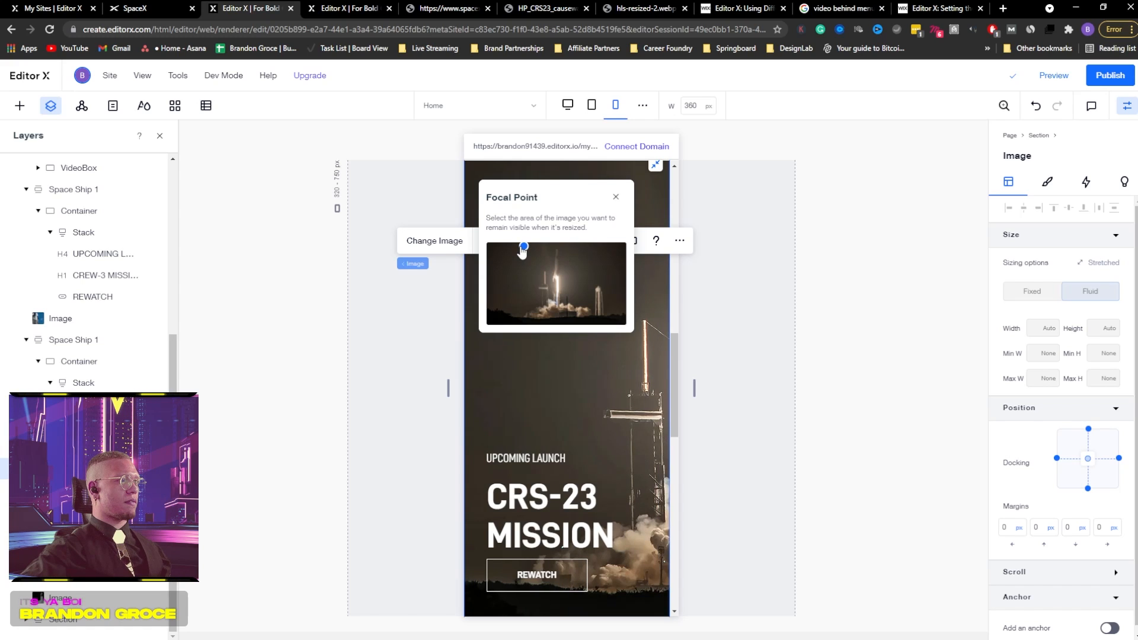
pyautogui.click(753, 326)
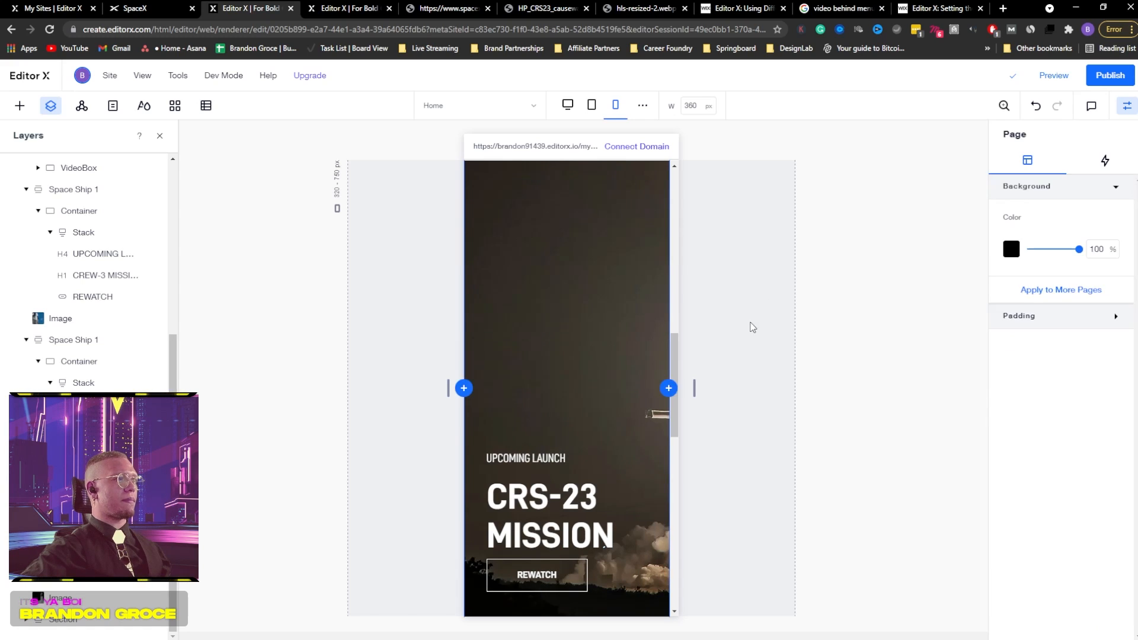
pyautogui.scroll(-3, 632, 389)
pyautogui.scroll(7, 632, 389)
pyautogui.scroll(-6, 633, 388)
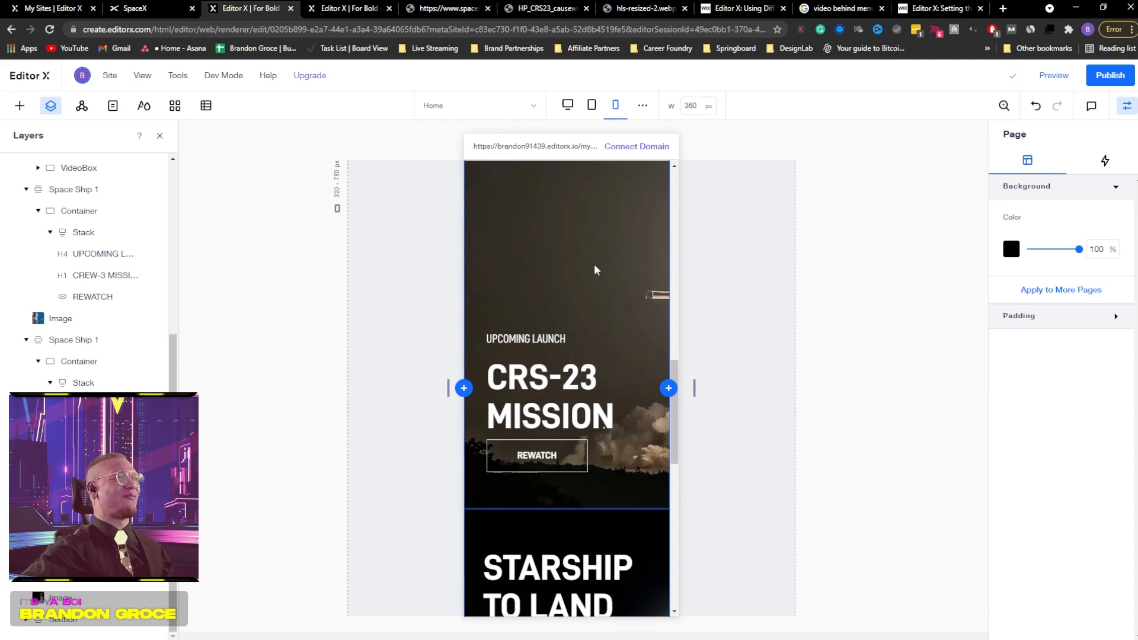
# - Move the focal point of the CRS-23 background image right, just beside the rocket, so the launch tower and exhaust plume stay in view
pyautogui.click(572, 309)
pyautogui.click(486, 232)
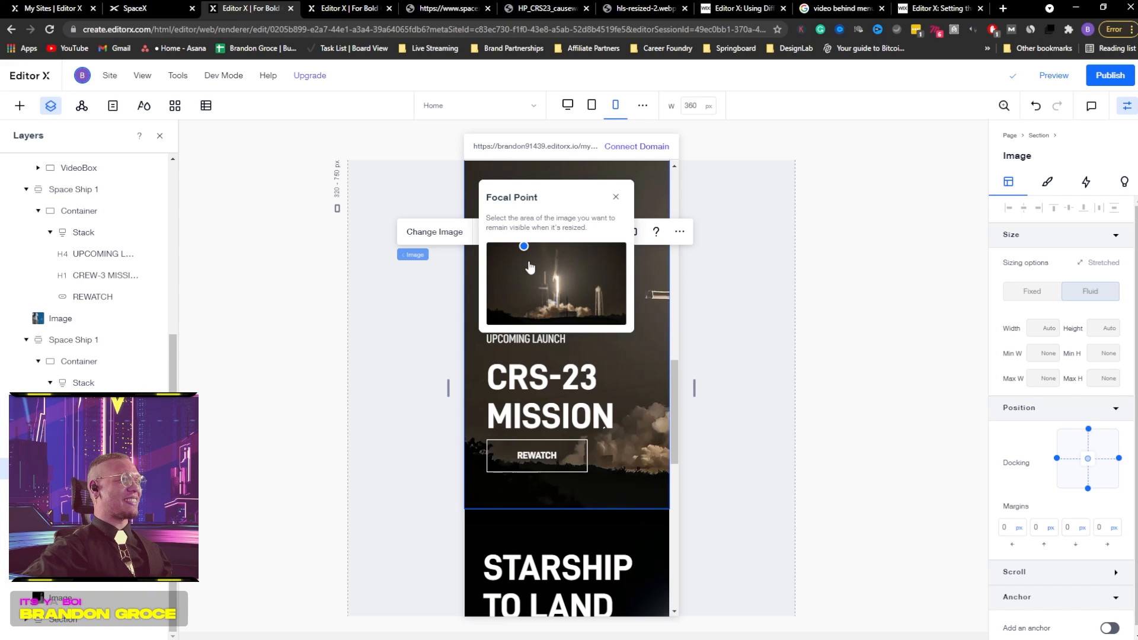
pyautogui.click(527, 261)
pyautogui.click(525, 276)
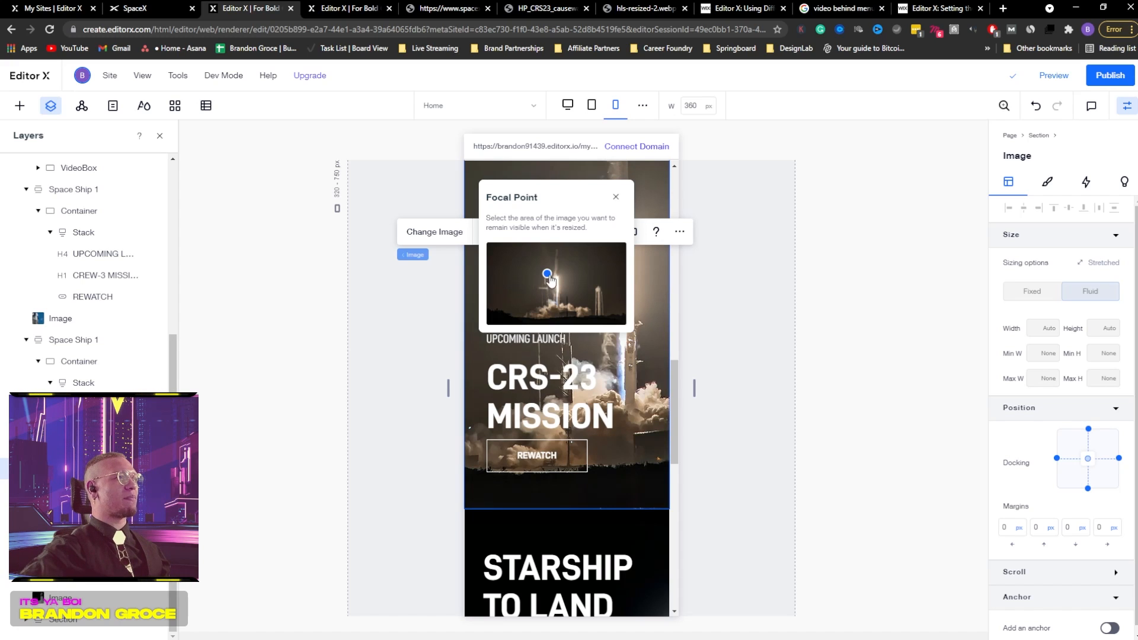
pyautogui.click(616, 197)
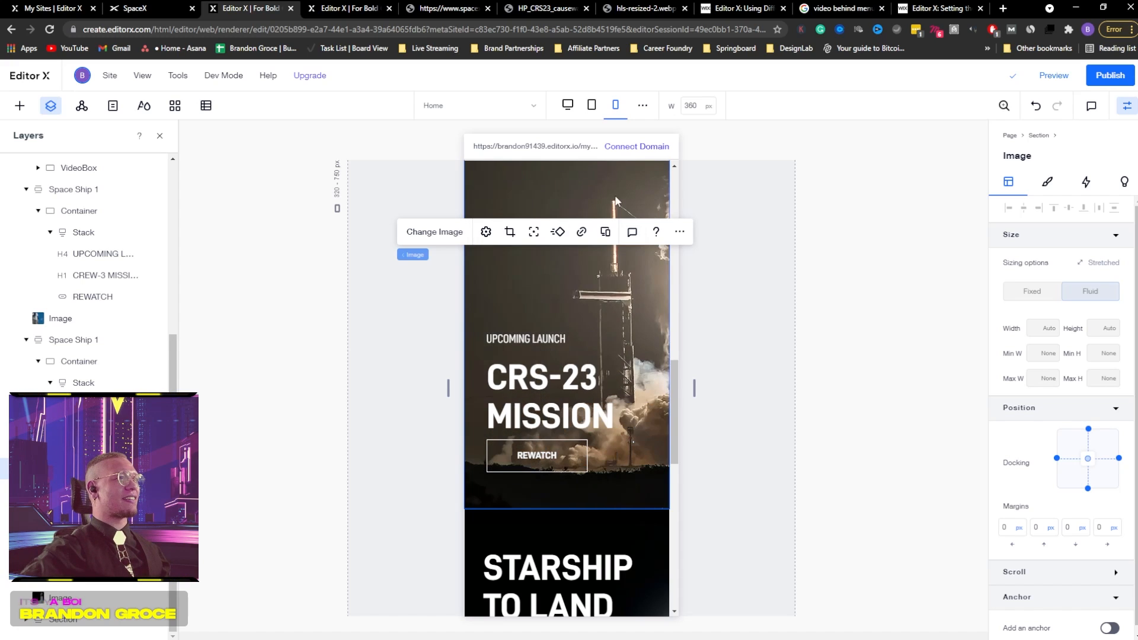
pyautogui.click(533, 232)
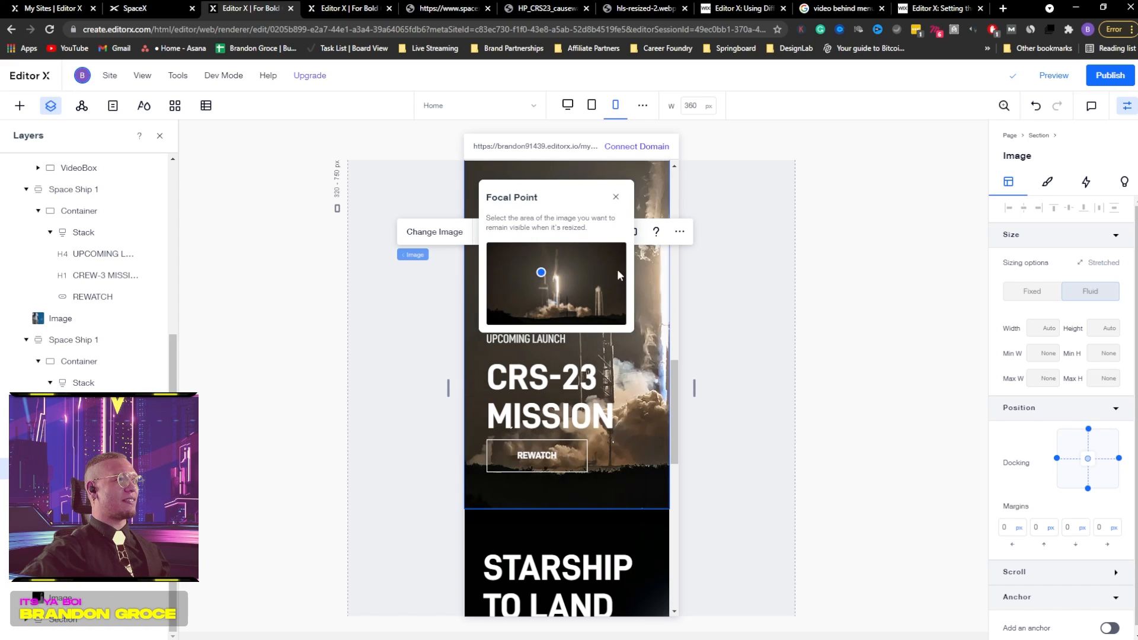
pyautogui.click(723, 258)
pyautogui.scroll(-3, 734, 264)
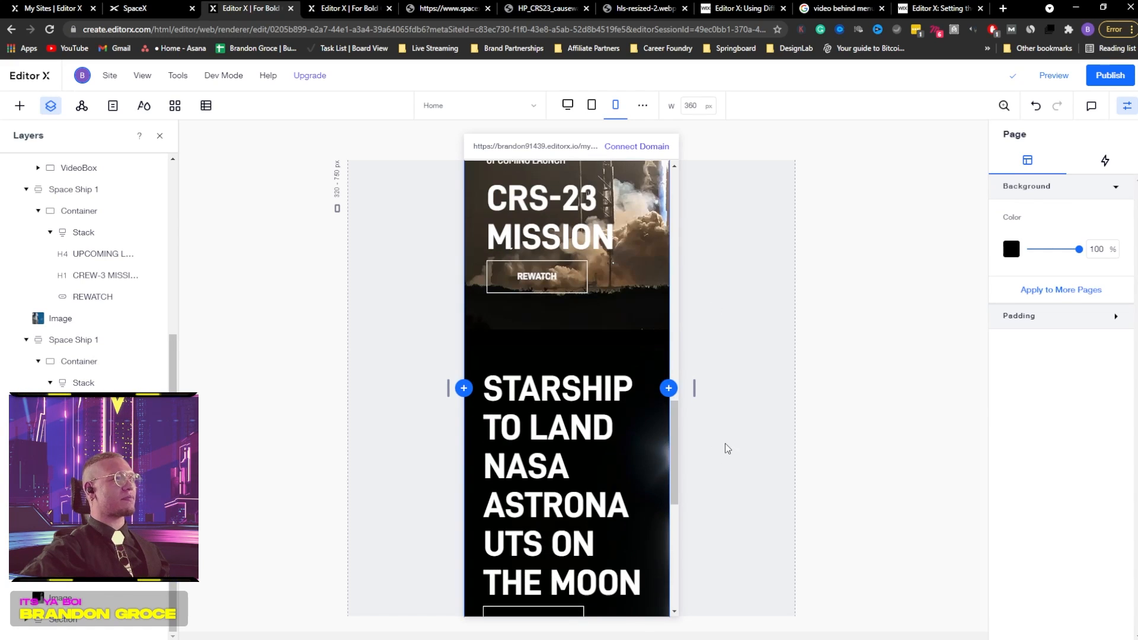
# - Move the container with the CRS-23 MISSION text up into the dark sky, about 79 px below the section's upper edge
pyautogui.scroll(4, 724, 443)
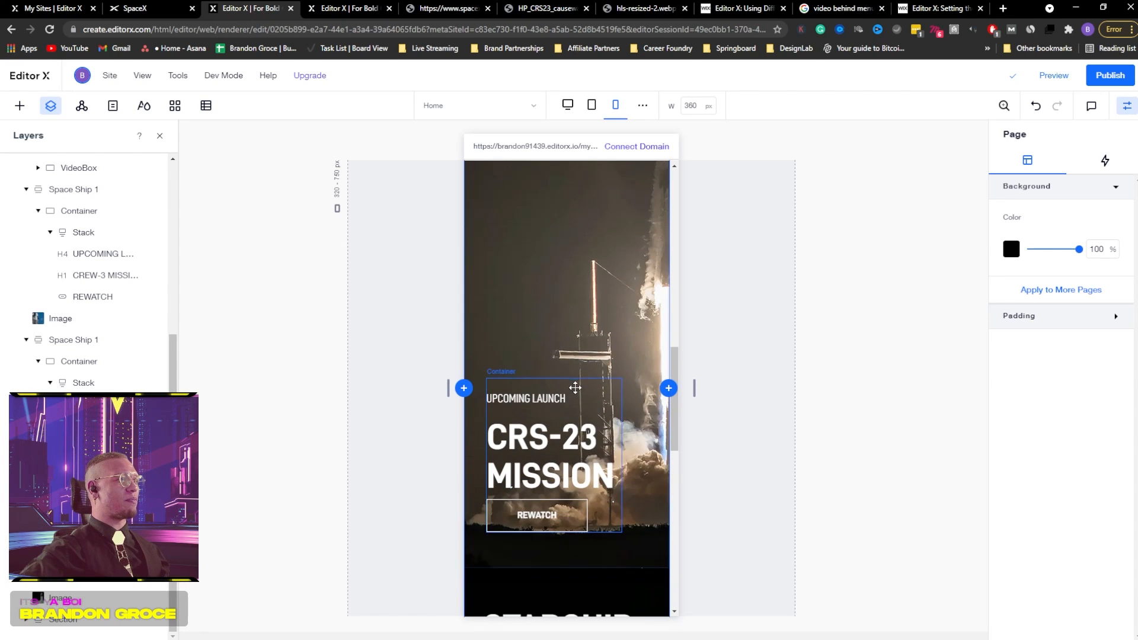
pyautogui.click(578, 386)
pyautogui.click(577, 386)
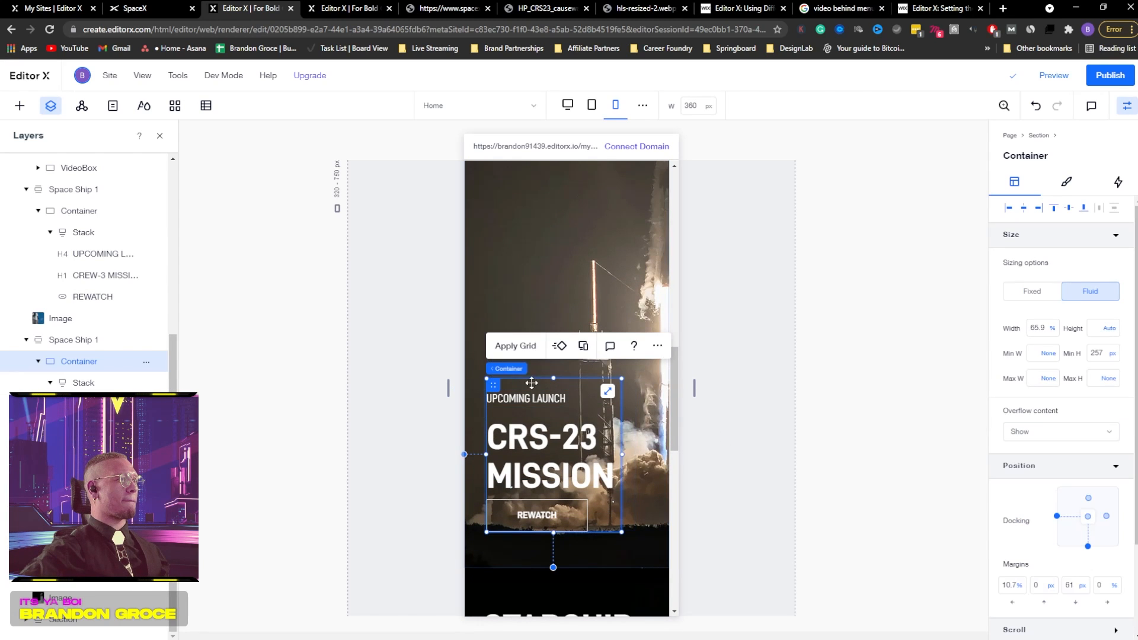
pyautogui.moveTo(492, 379); pyautogui.dragTo(496, 185)
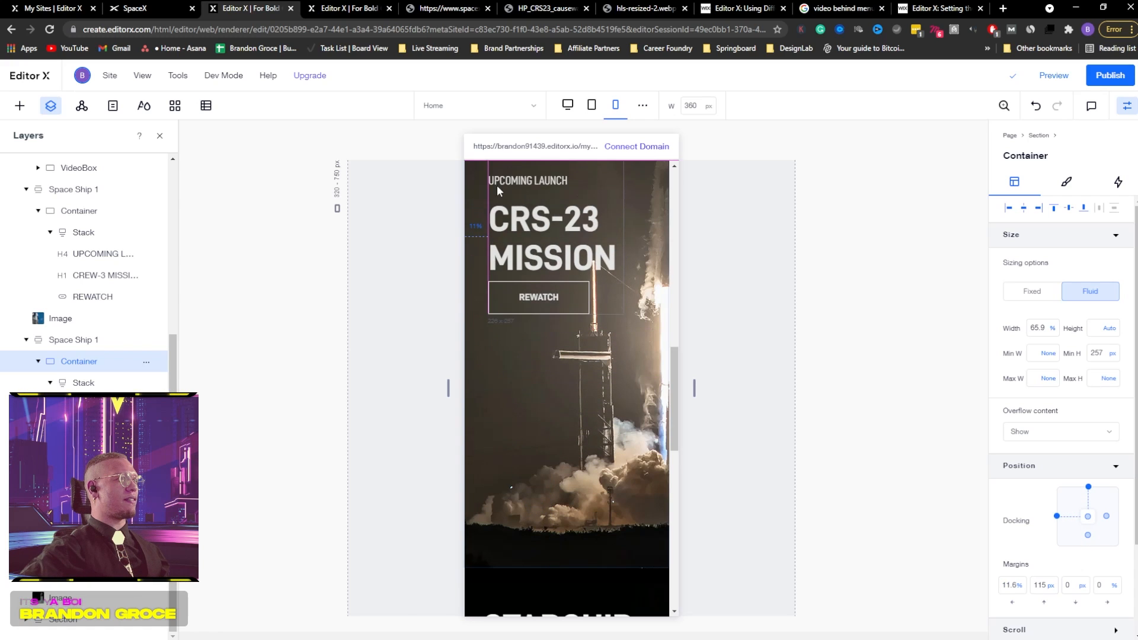
pyautogui.scroll(4, 576, 246)
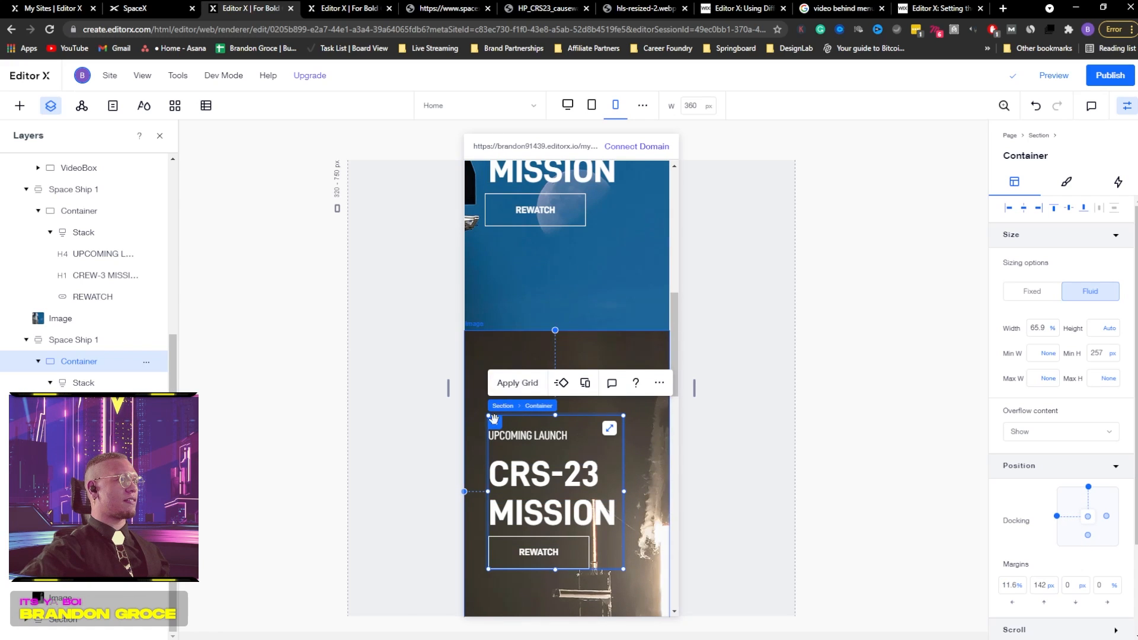
pyautogui.moveTo(494, 419); pyautogui.dragTo(494, 381)
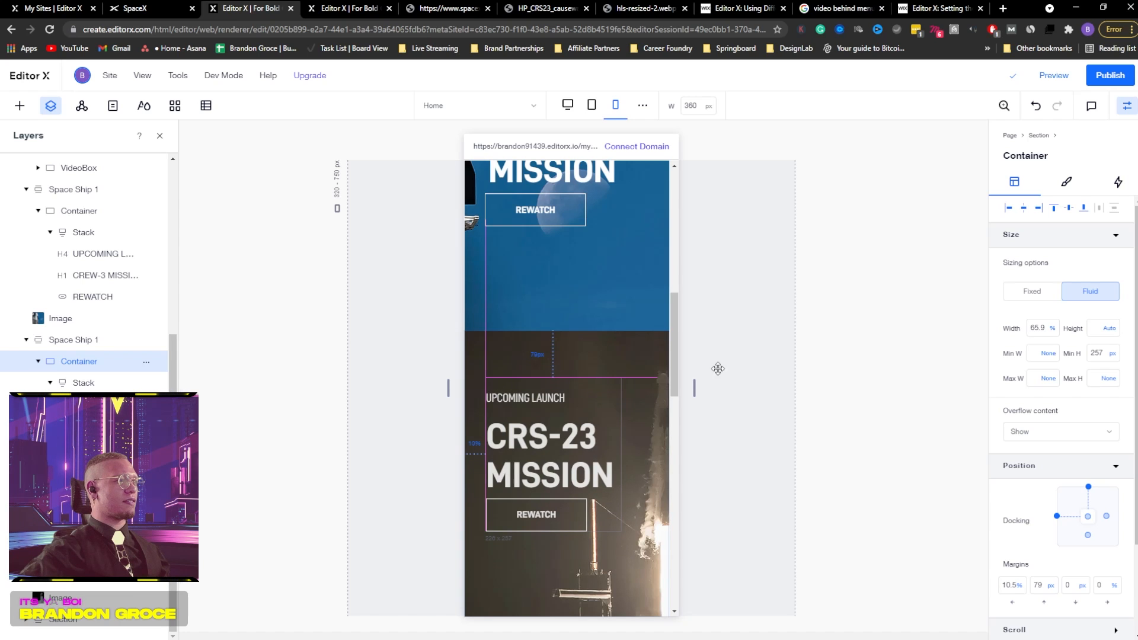
pyautogui.click(737, 358)
# - Set the font of the footer's vertical menu to D DIN Condensed Bold
pyautogui.scroll(-3, 616, 430)
pyautogui.scroll(-10, 616, 430)
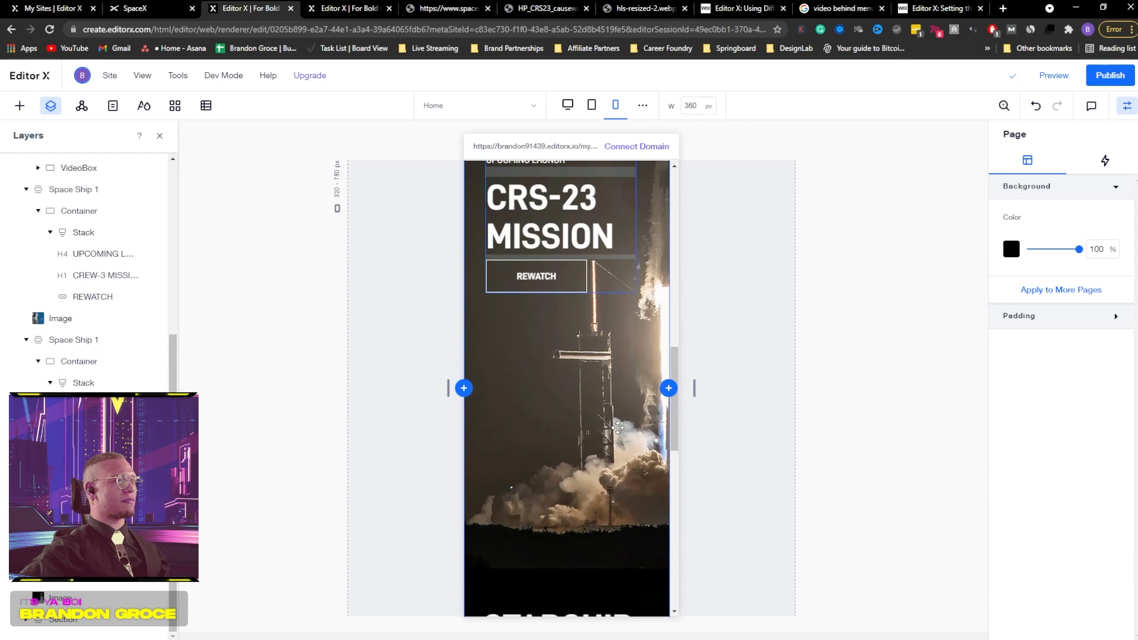
pyautogui.scroll(2, 620, 432)
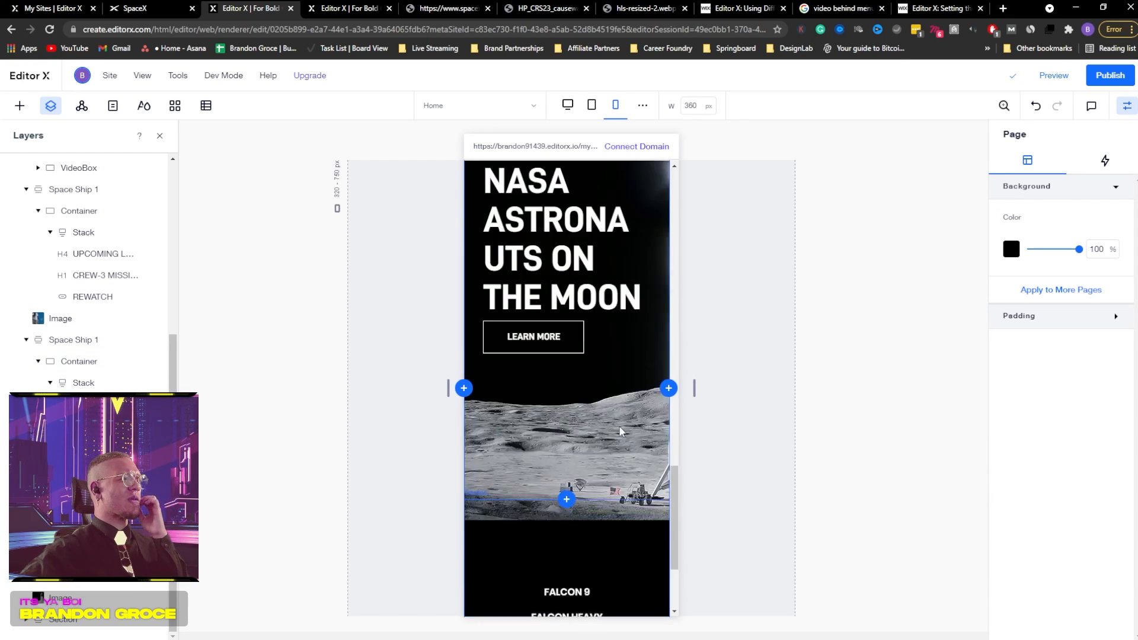
pyautogui.scroll(-2, 620, 427)
pyautogui.click(608, 431)
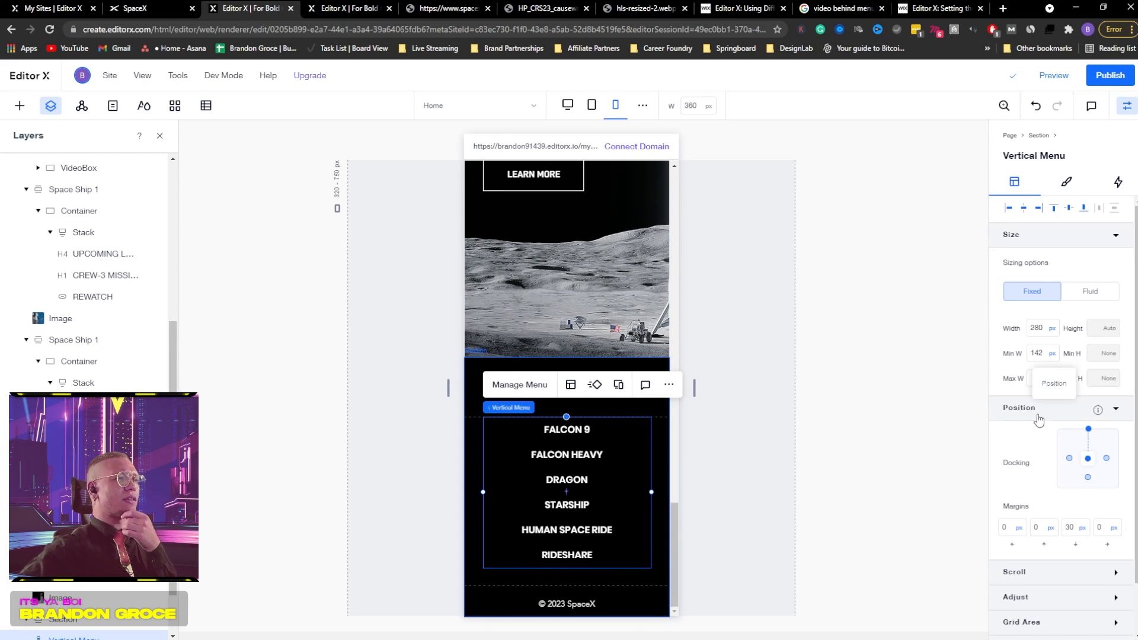
pyautogui.click(518, 385)
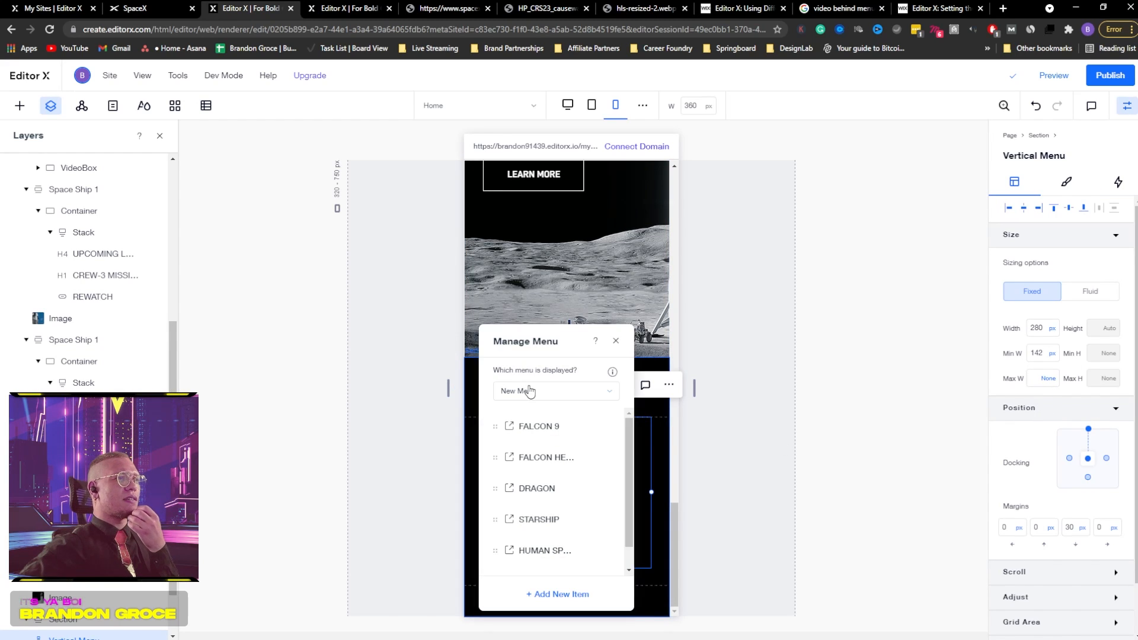
pyautogui.click(840, 468)
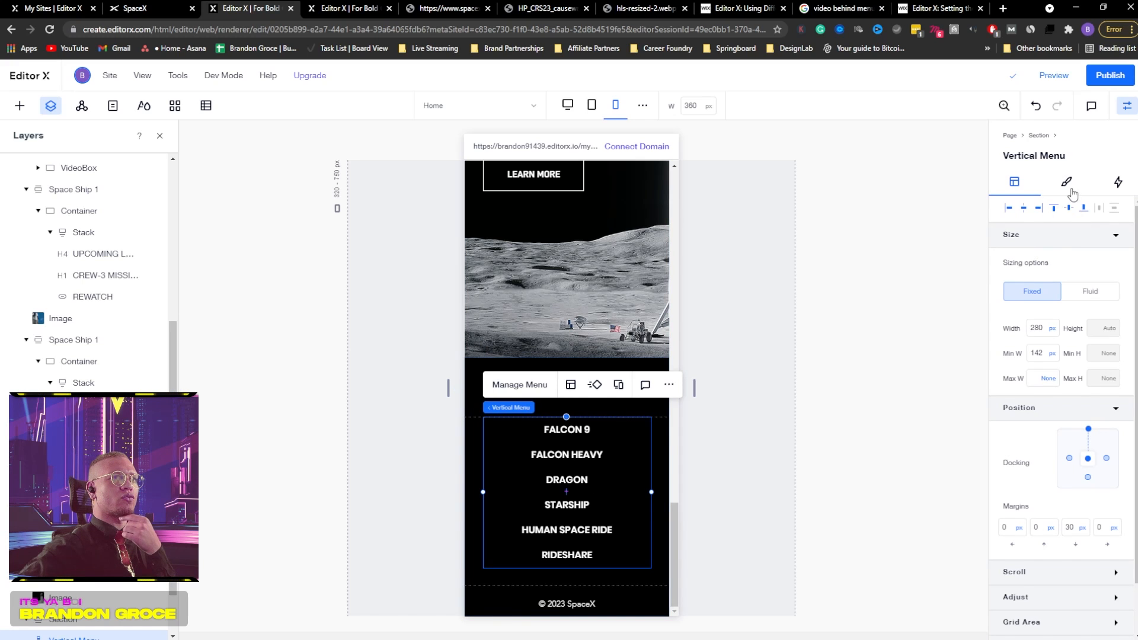
pyautogui.click(1066, 183)
pyautogui.click(1002, 323)
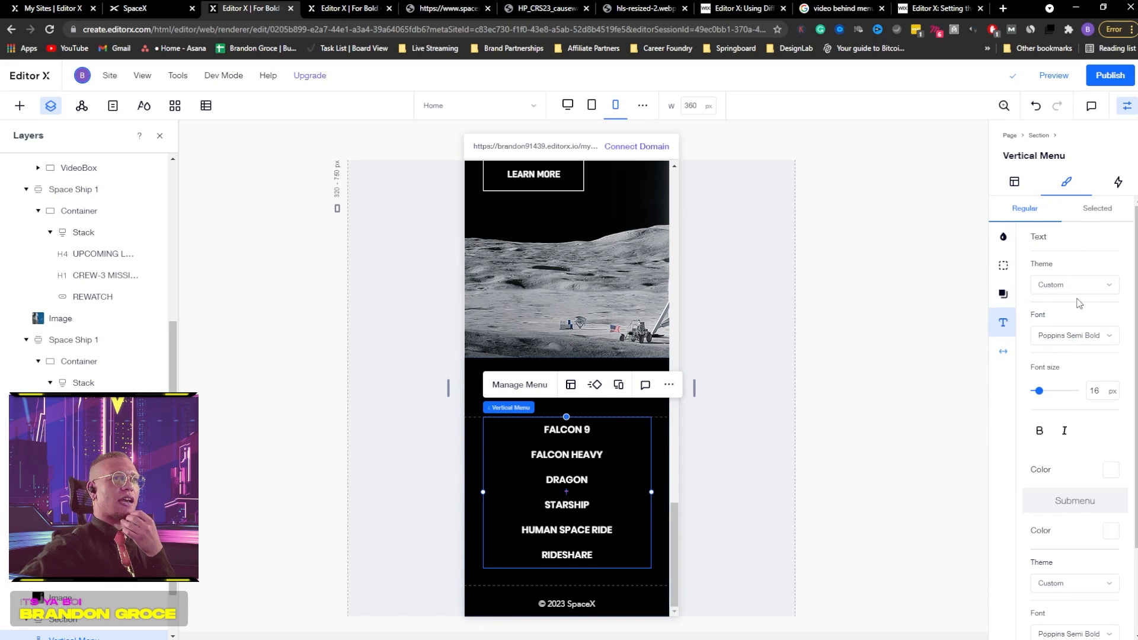
pyautogui.click(1062, 336)
pyautogui.write('D DIN')
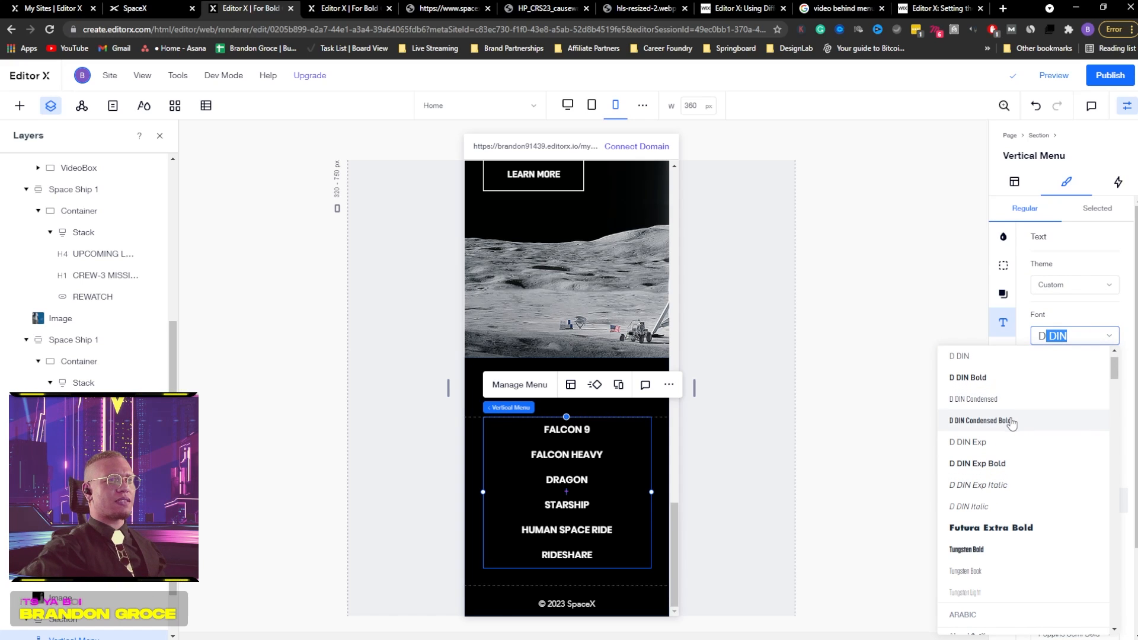
pyautogui.click(1012, 421)
pyautogui.click(840, 441)
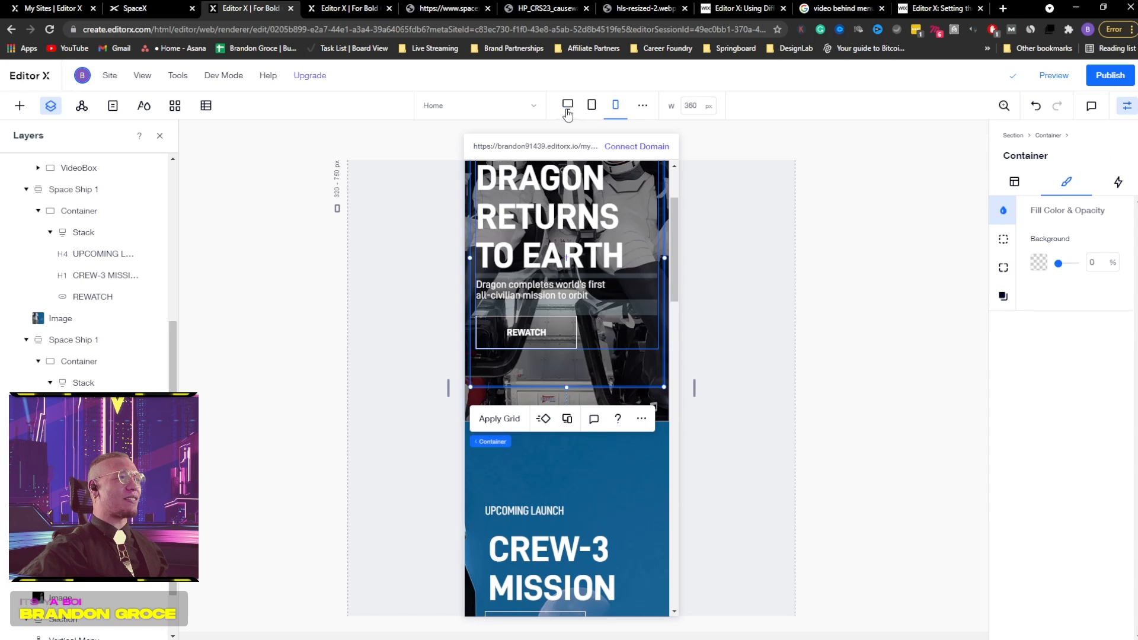
# - Switch to the desktop breakpoint and unhide the DRAGON RETURNS TO EARTH container in the Menu + Header section
pyautogui.click(567, 108)
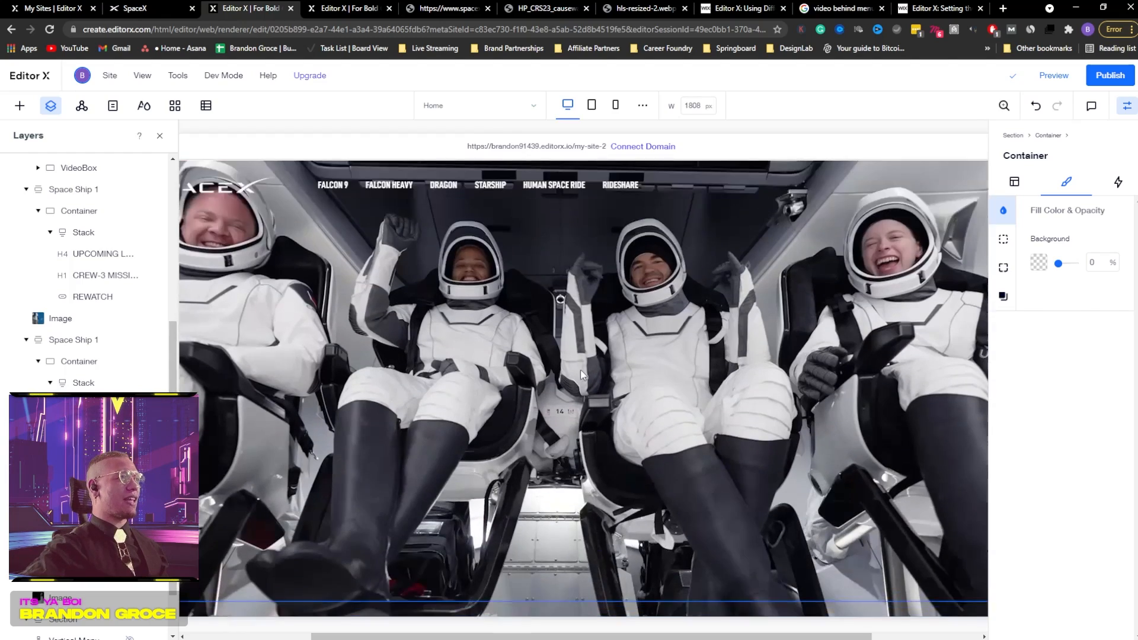
pyautogui.scroll(-10, 581, 365)
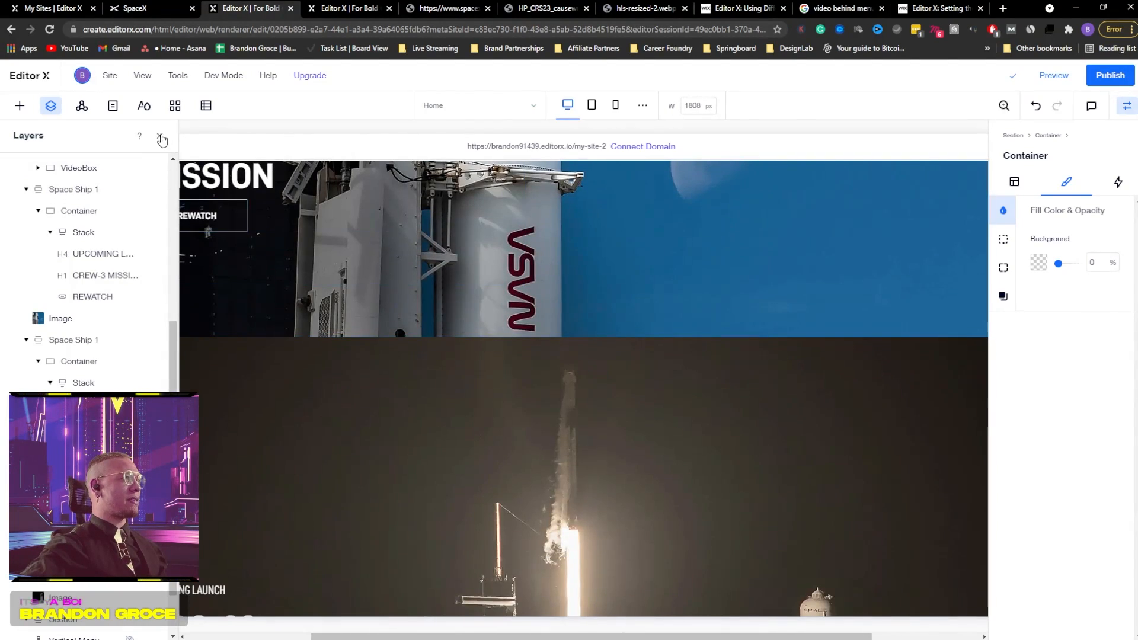
pyautogui.click(161, 138)
pyautogui.scroll(10, 257, 343)
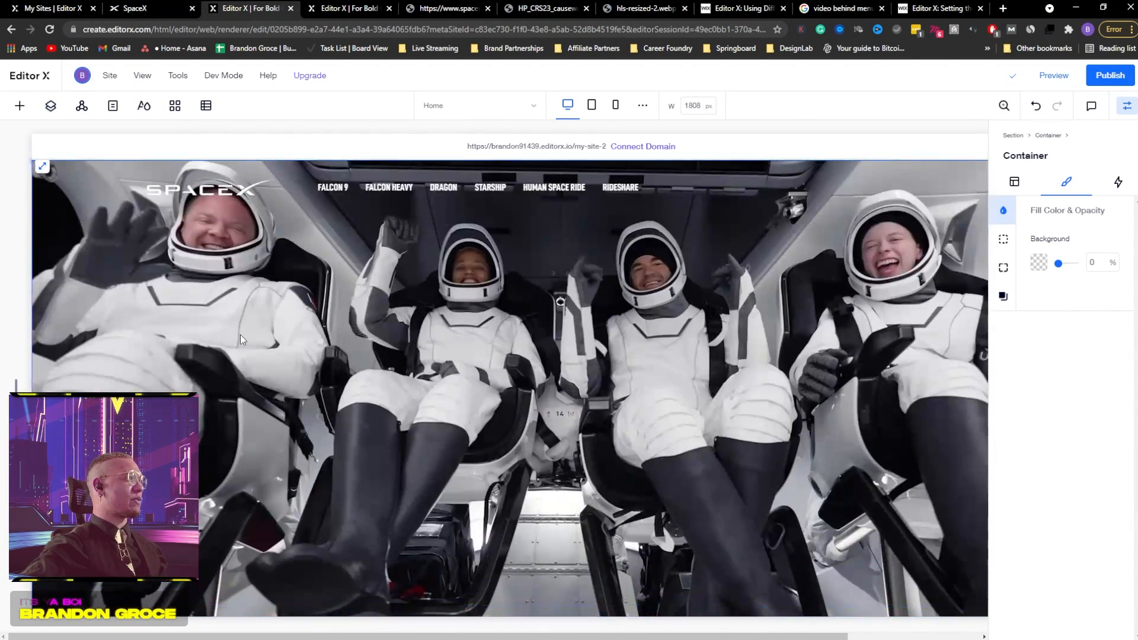
pyautogui.click(240, 339)
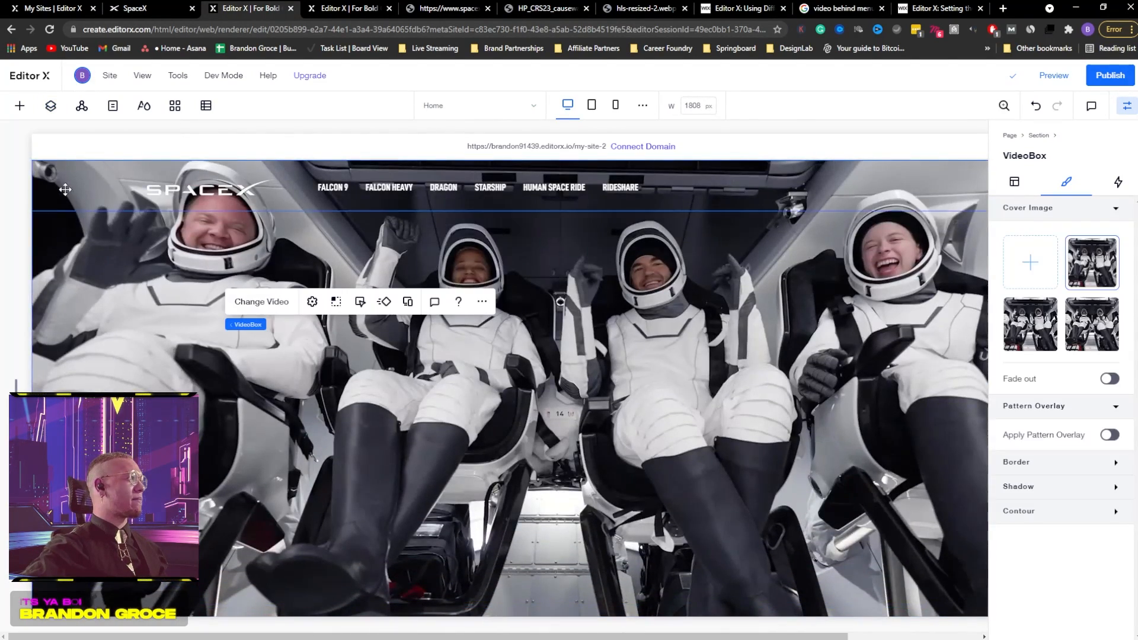
pyautogui.click(50, 107)
pyautogui.click(50, 215)
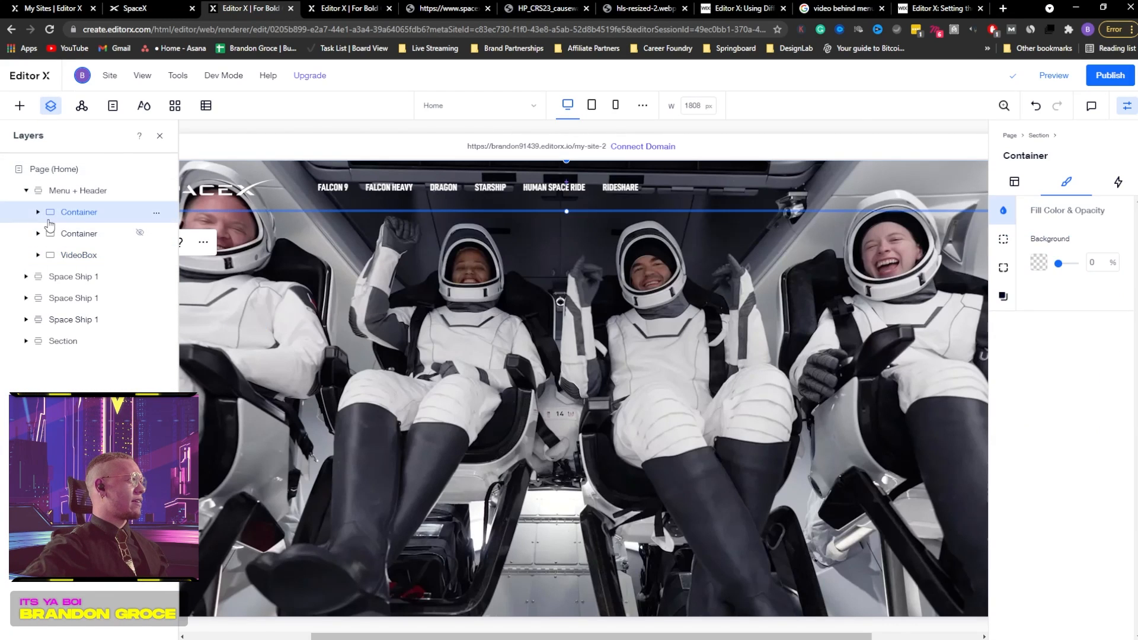
pyautogui.click(139, 235)
pyautogui.click(140, 235)
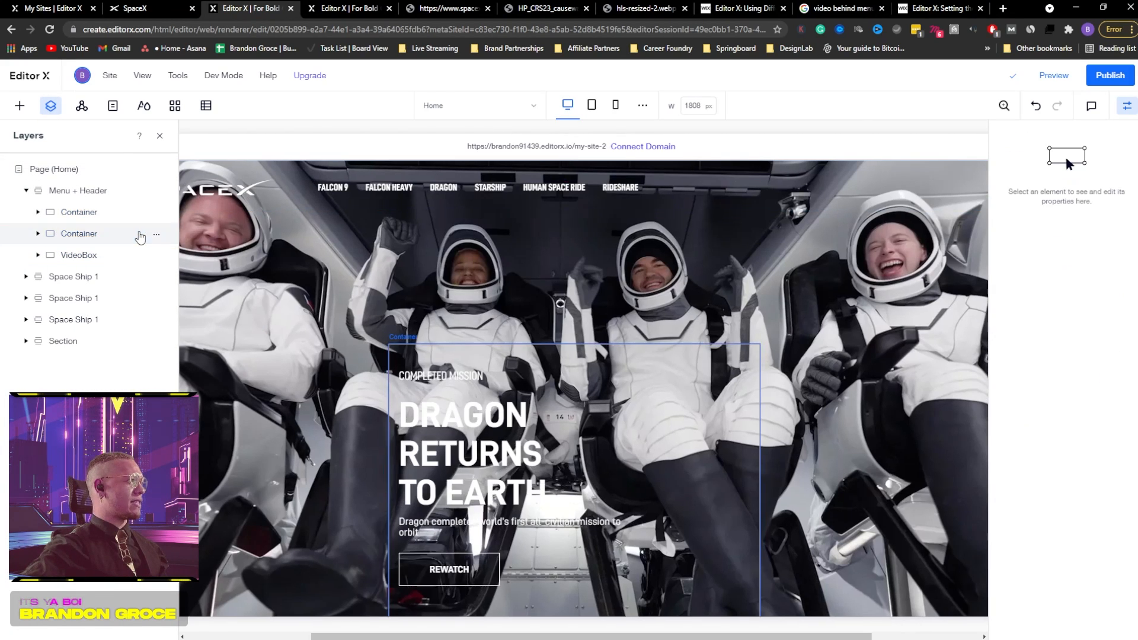
pyautogui.click(159, 136)
pyautogui.scroll(-4, 374, 409)
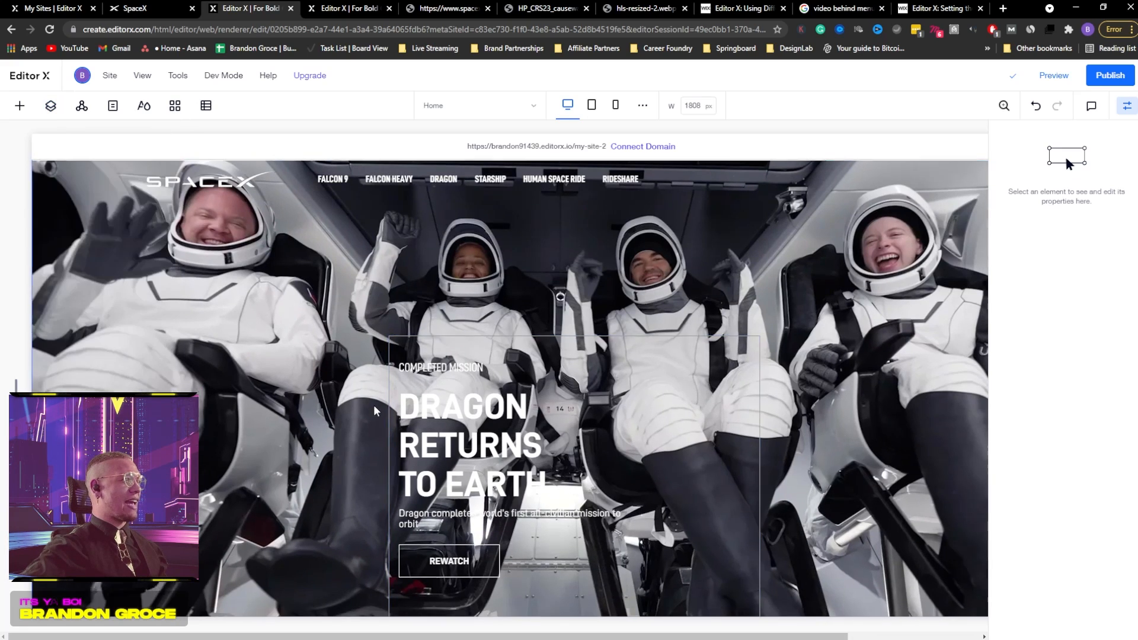
pyautogui.scroll(3, 401, 344)
pyautogui.scroll(1, 394, 259)
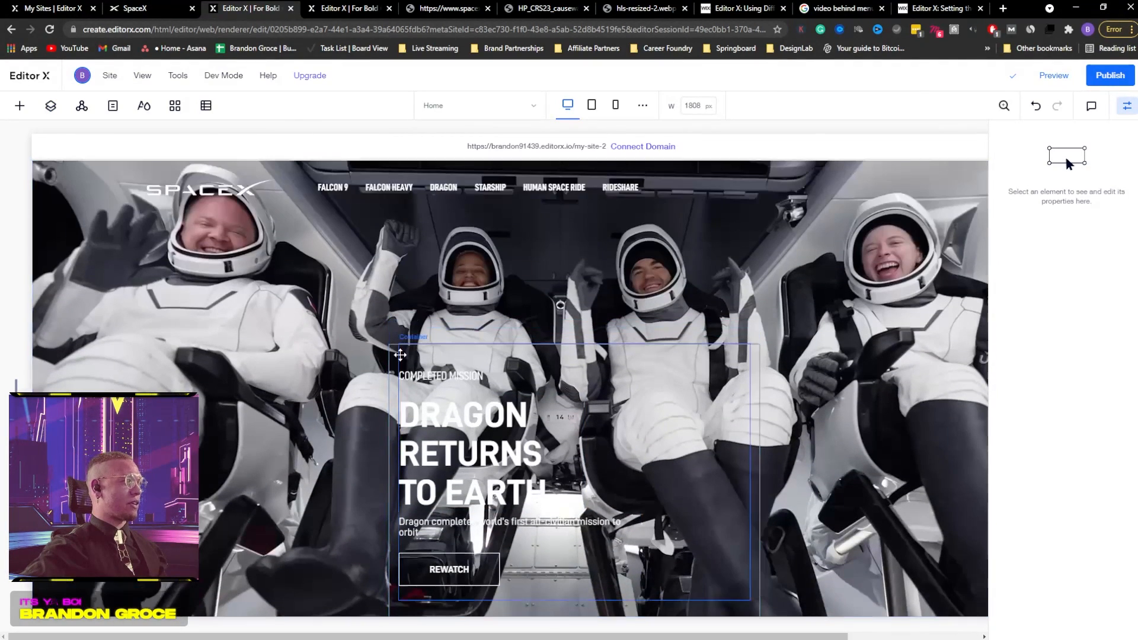
pyautogui.click(394, 351)
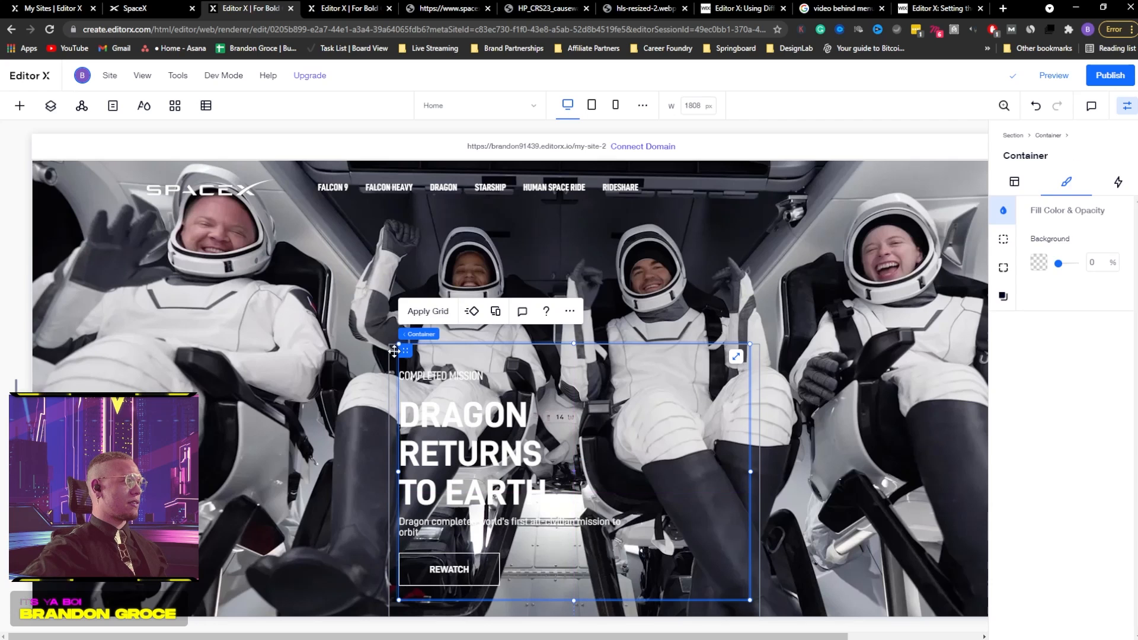
pyautogui.moveTo(406, 347); pyautogui.dragTo(199, 288)
pyautogui.hotkey('ctrl', 'z')
# - Move the outer DRAGON RETURNS TO EARTH container up and left so its left edge lines up with the SPACEX logo
pyautogui.click(50, 105)
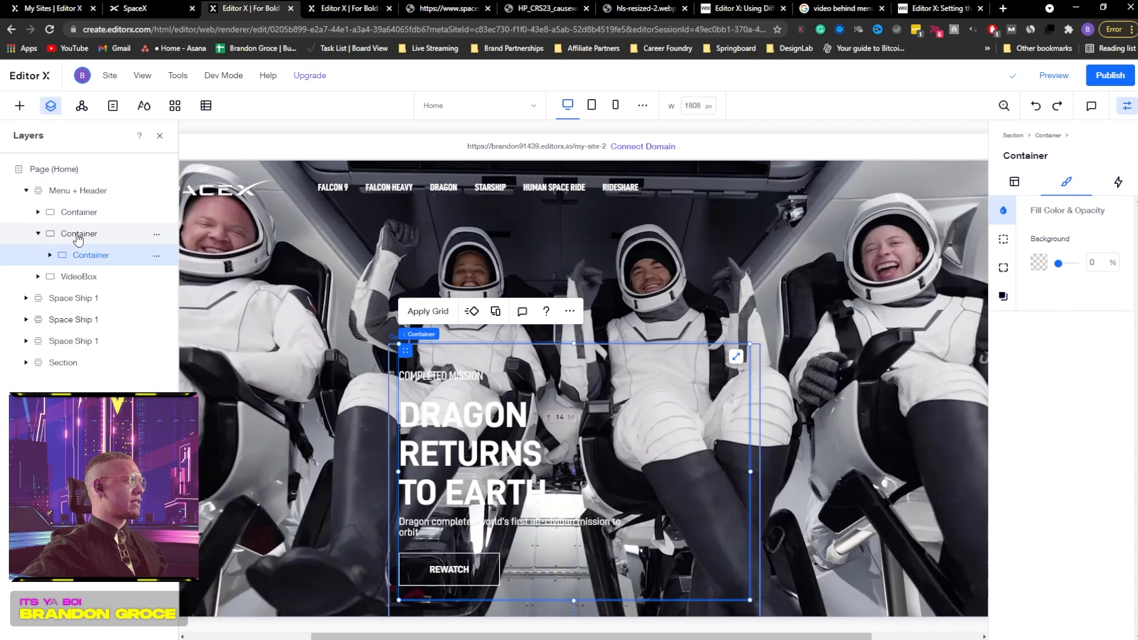
pyautogui.click(77, 233)
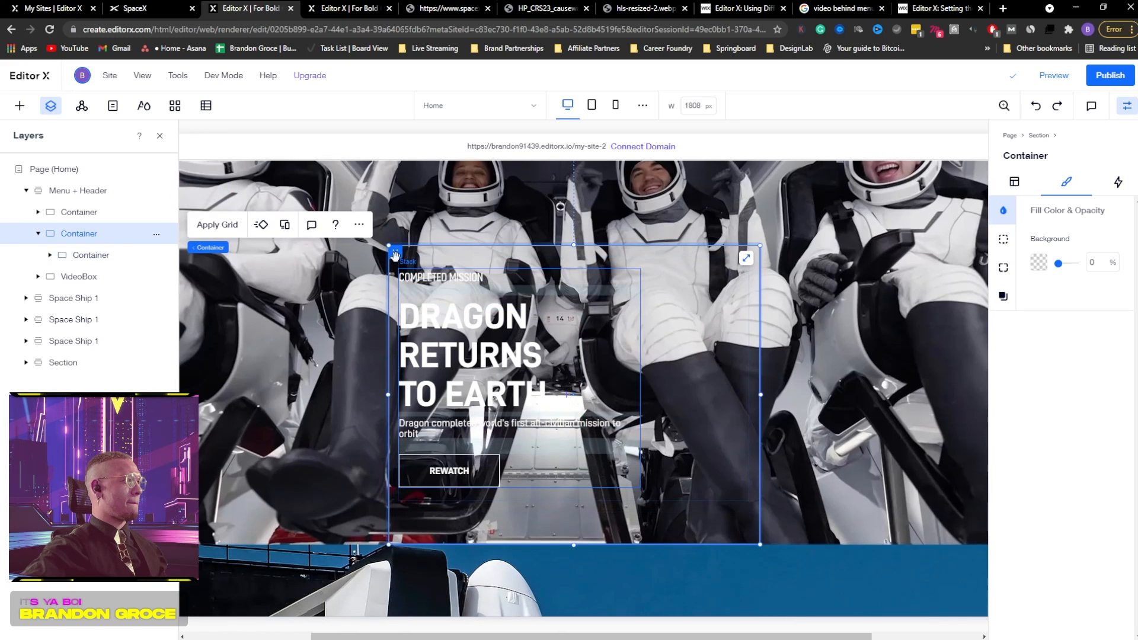
pyautogui.moveTo(408, 336); pyautogui.dragTo(196, 203)
pyautogui.click(159, 136)
pyautogui.scroll(2, 200, 172)
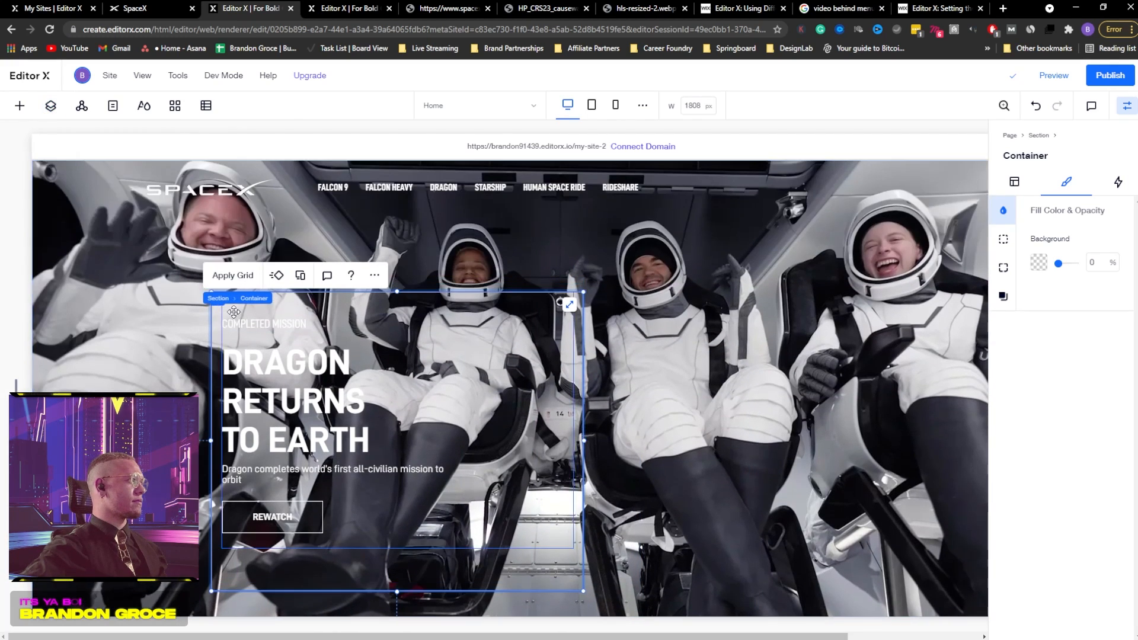
pyautogui.moveTo(218, 302); pyautogui.dragTo(148, 290)
pyautogui.scroll(-5, 149, 290)
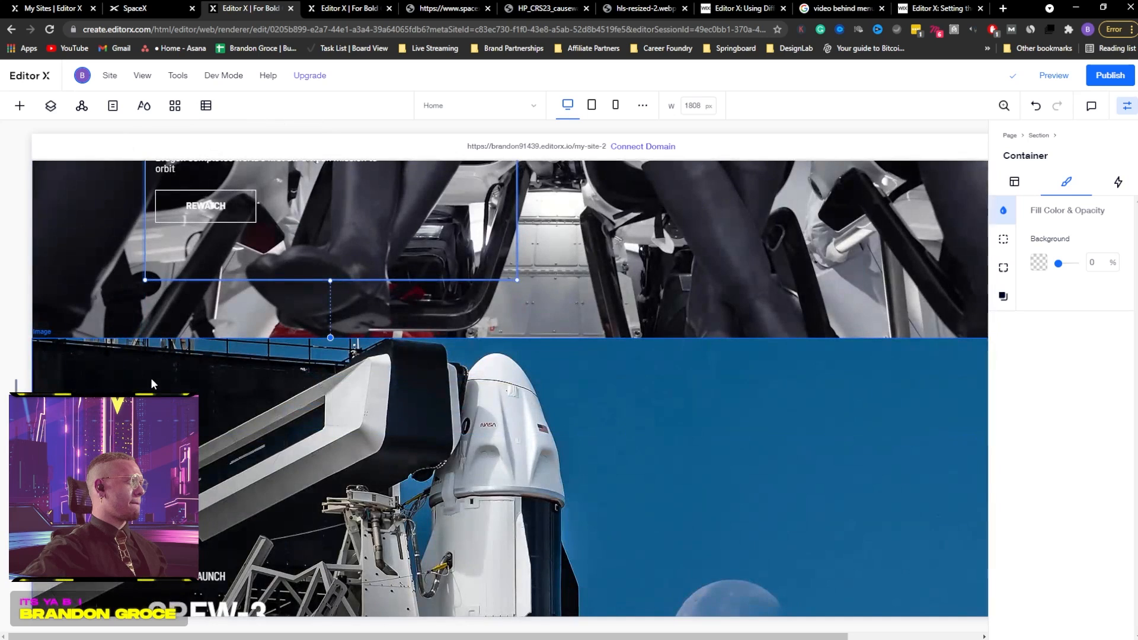
pyautogui.scroll(5, 151, 384)
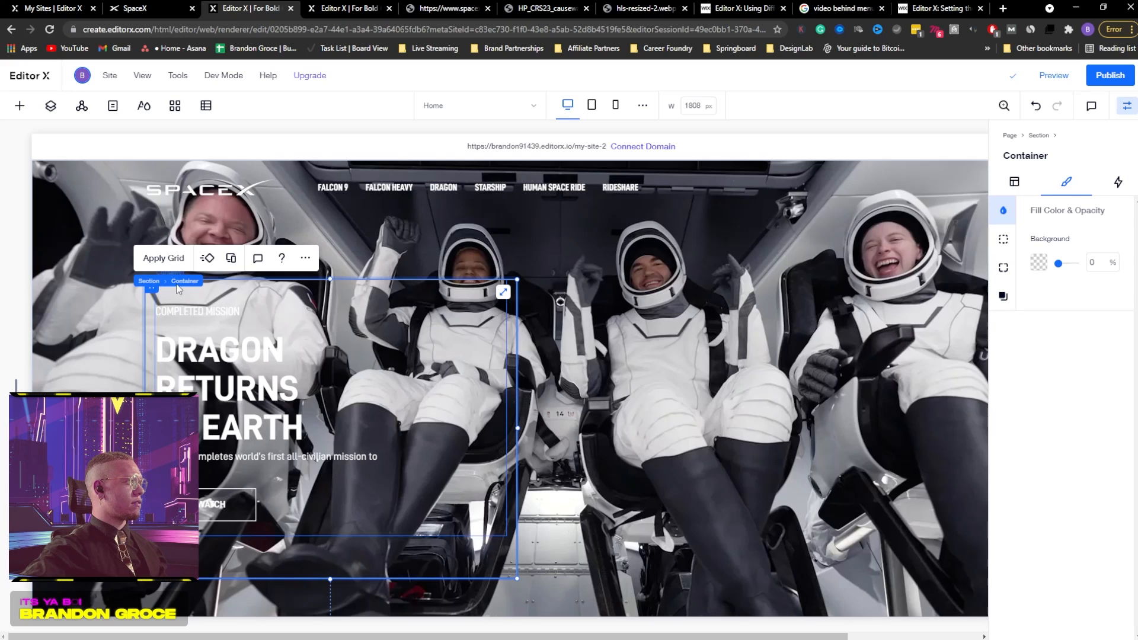
# - Move the inner container holding the DRAGON RETURNS TO EARTH text stack slightly left so the text lines up with the SPACEX logo
pyautogui.click(171, 316)
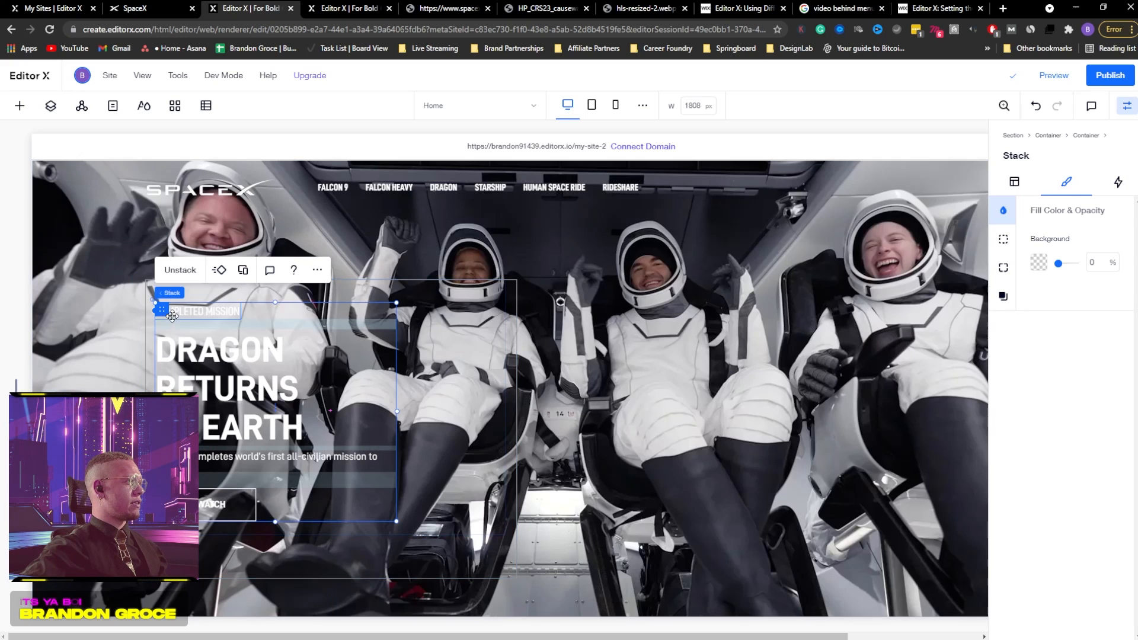
pyautogui.moveTo(172, 293)
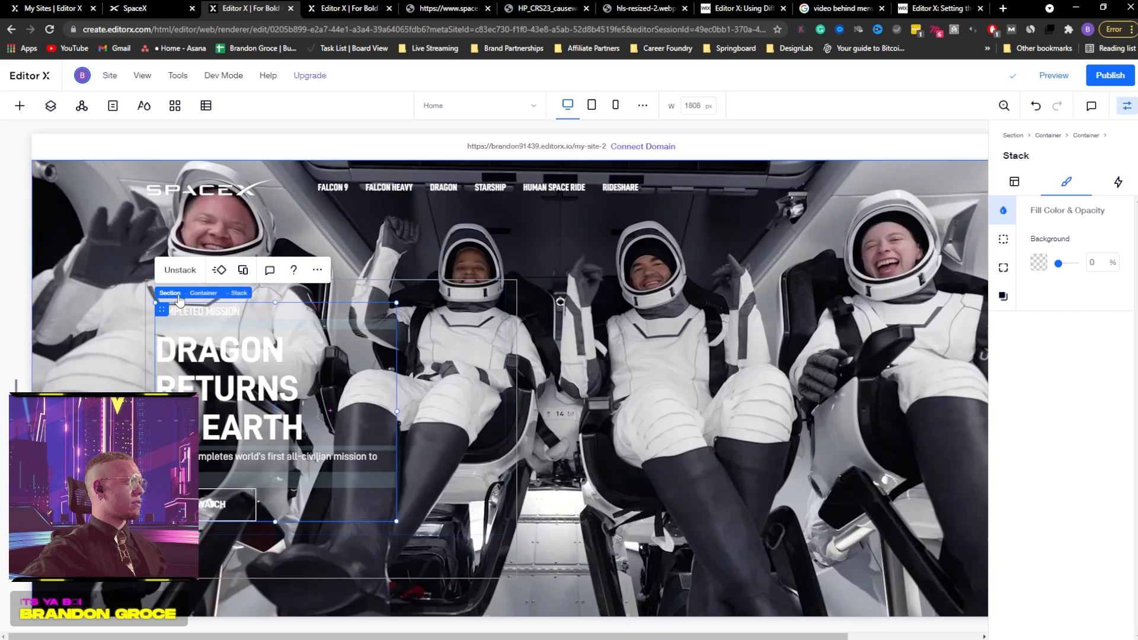
pyautogui.click(223, 294)
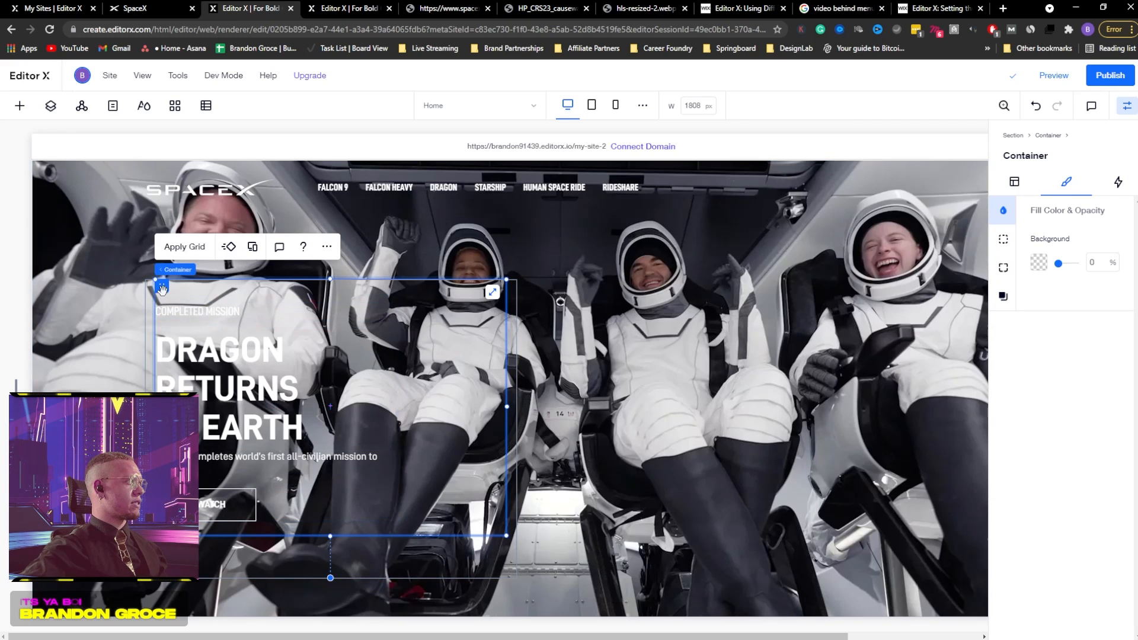
pyautogui.moveTo(162, 288); pyautogui.dragTo(155, 294)
pyautogui.scroll(-10, 566, 372)
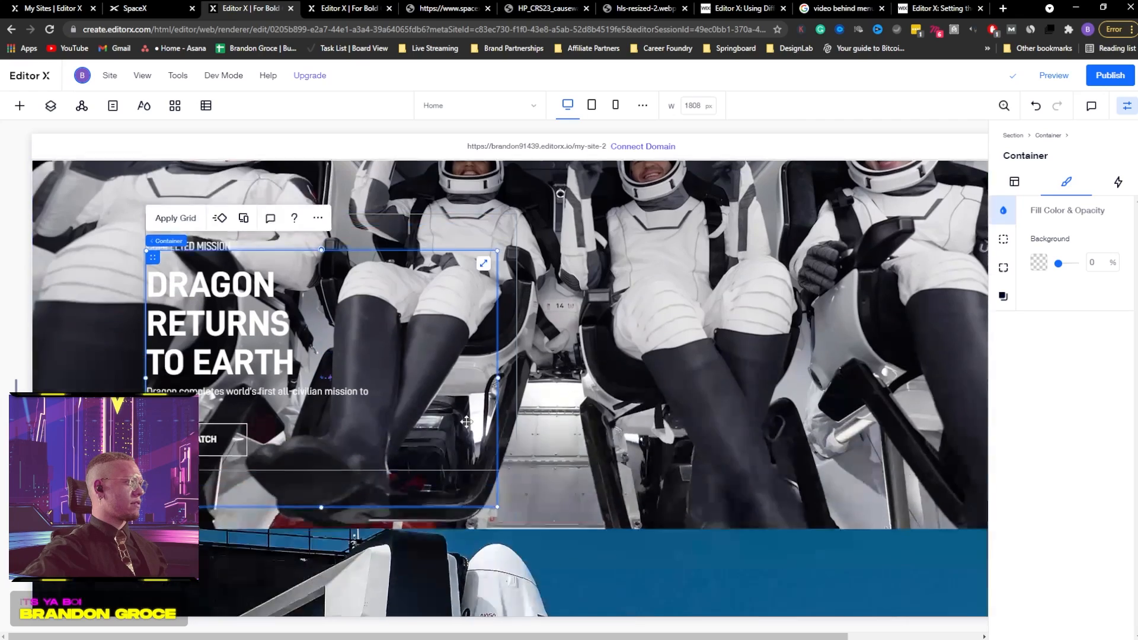
pyautogui.scroll(10, 567, 363)
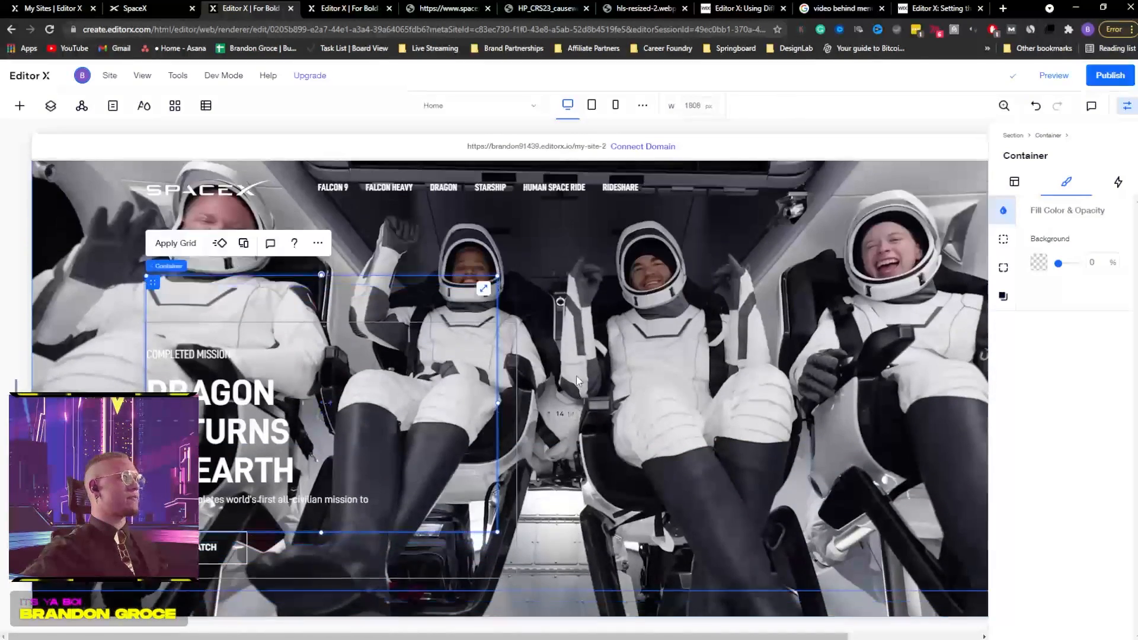
# - Review the text and image layout of the page sections at the tablet breakpoint and at the mobile breakpoint
pyautogui.click(591, 105)
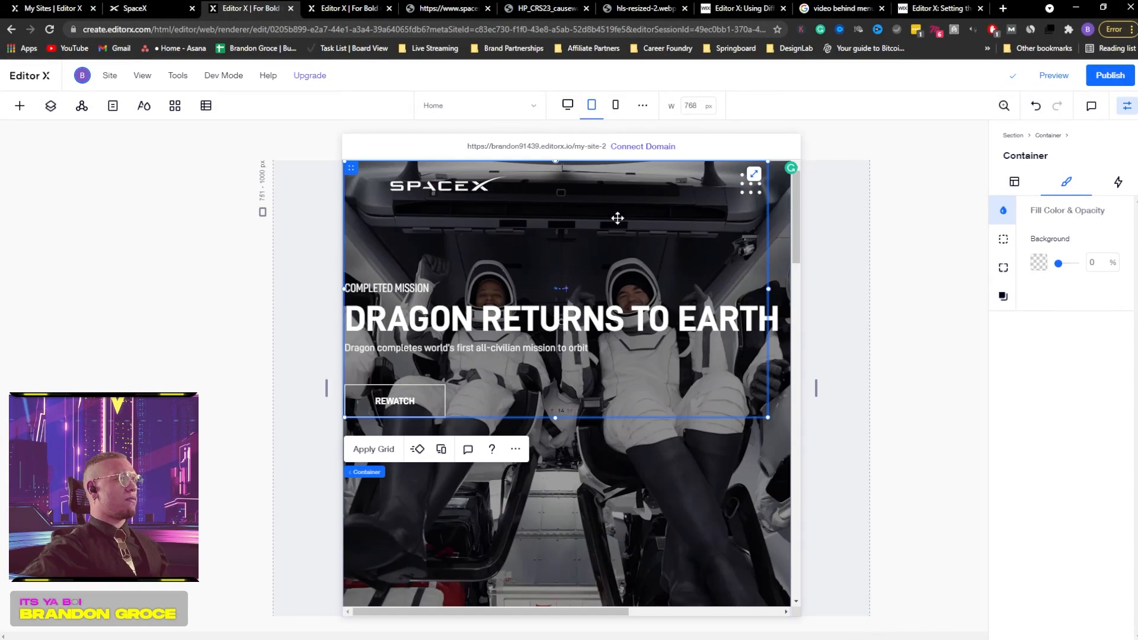
pyautogui.scroll(-5, 610, 397)
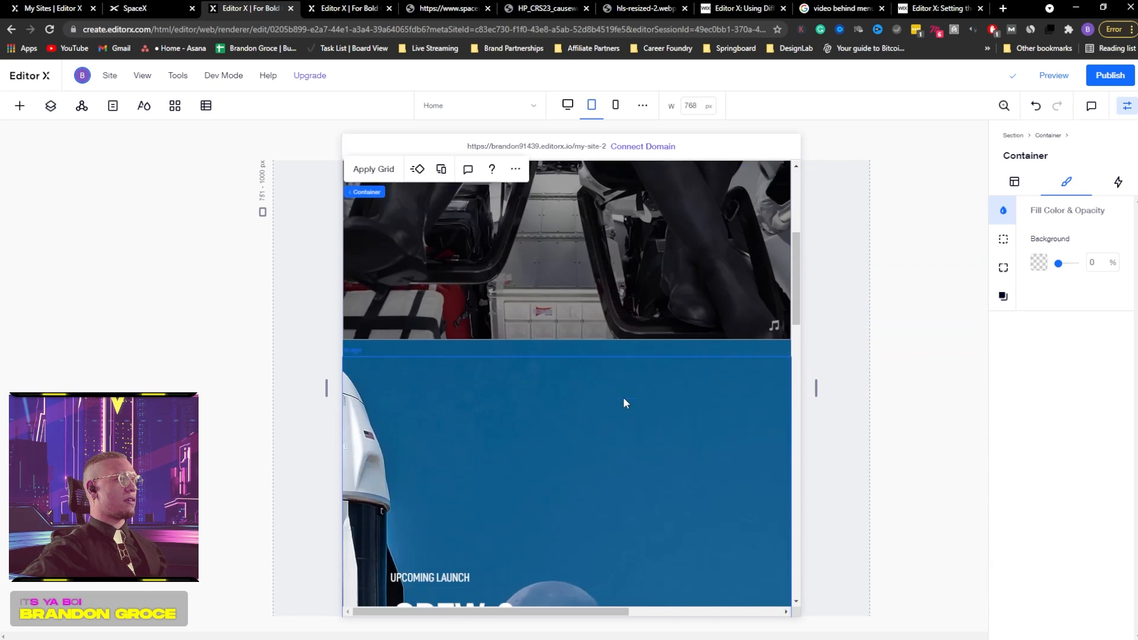
pyautogui.scroll(-15, 623, 394)
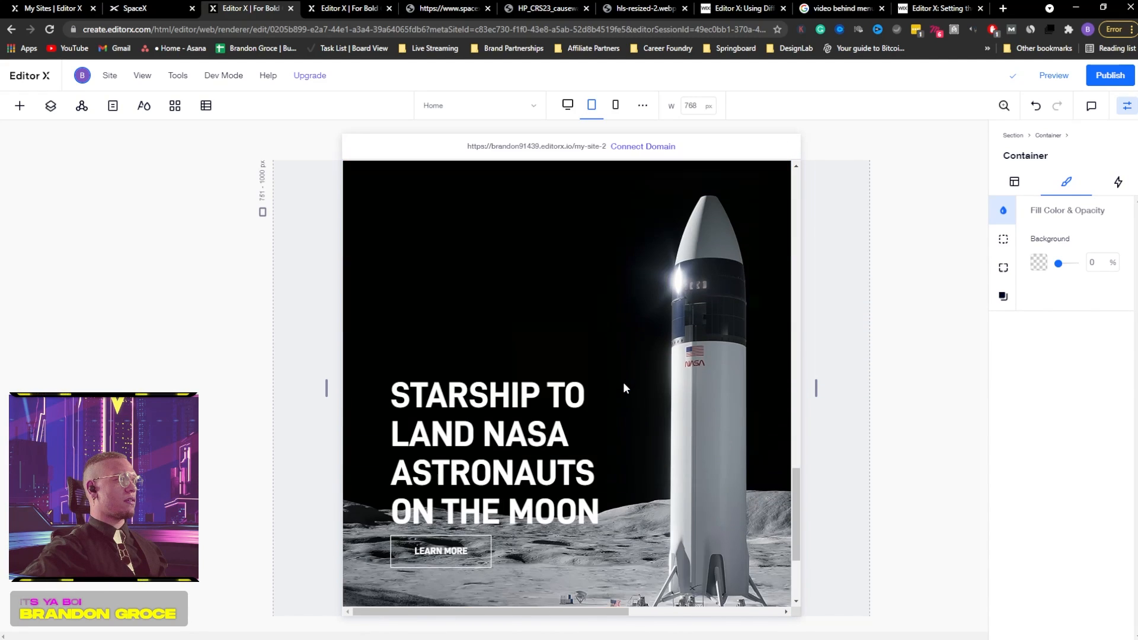
pyautogui.scroll(-3, 623, 388)
pyautogui.scroll(3, 427, 348)
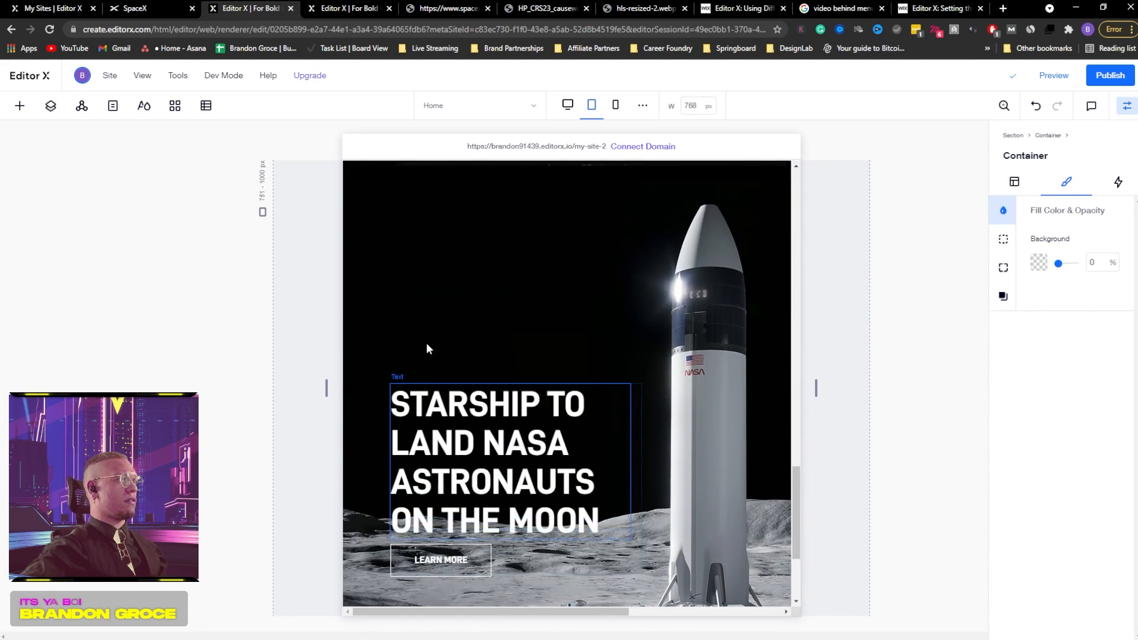
pyautogui.scroll(5, 449, 371)
pyautogui.click(615, 105)
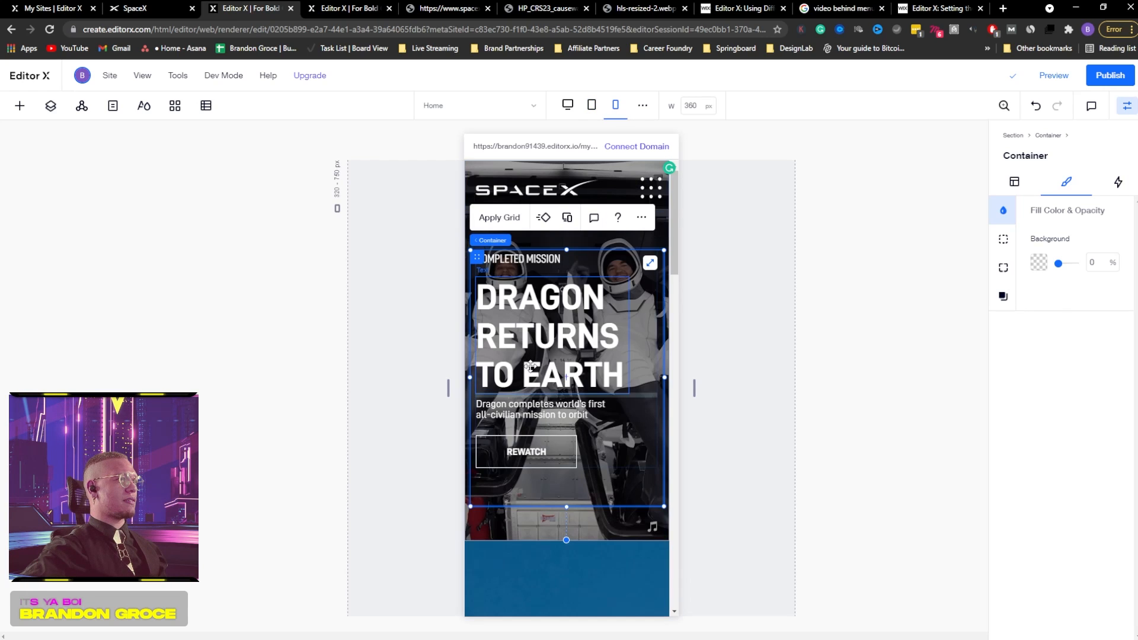
pyautogui.scroll(-12, 530, 366)
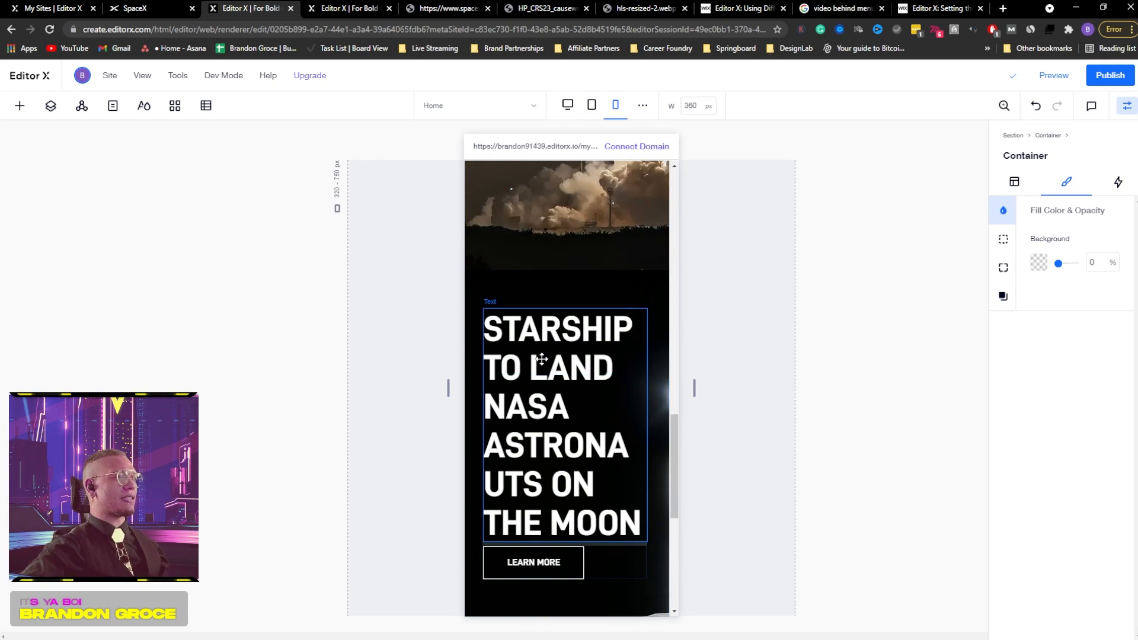
pyautogui.scroll(-3, 541, 358)
pyautogui.scroll(10, 541, 356)
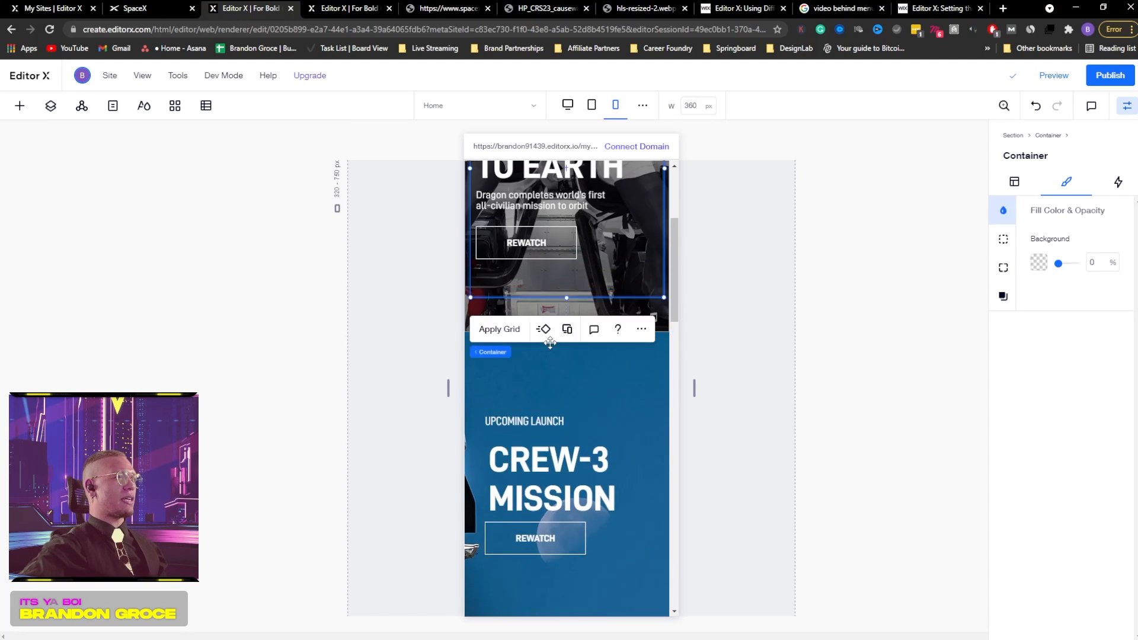
# - At the tablet breakpoint, narrow the hero text stack so the "Dragon Returns to Earth" heading wraps onto three lines
pyautogui.scroll(4, 550, 343)
pyautogui.click(591, 105)
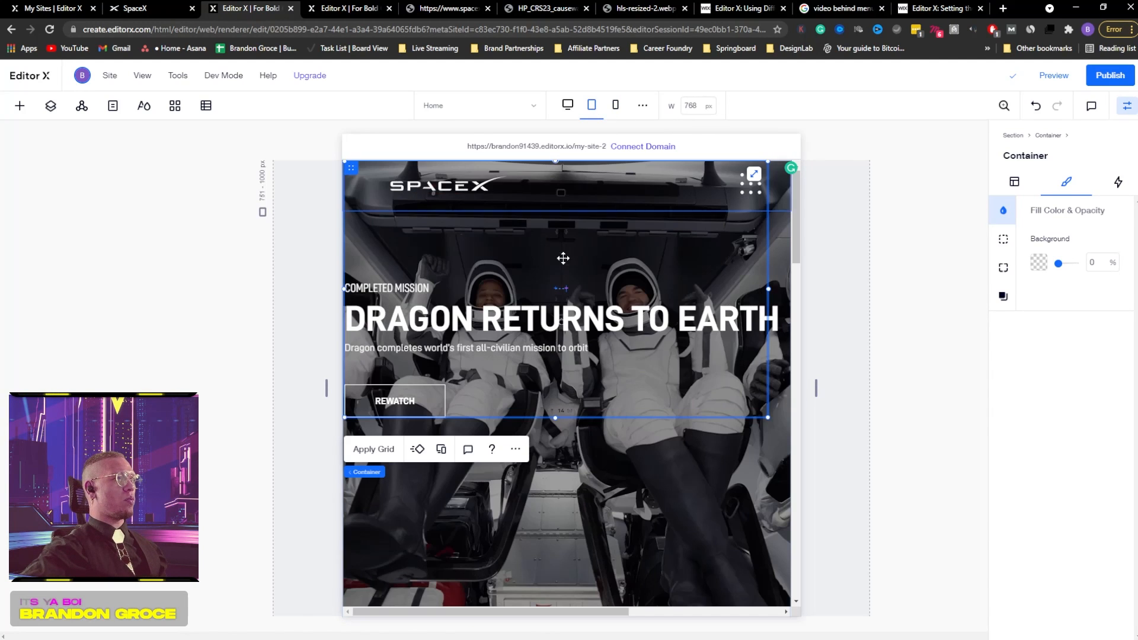
pyautogui.scroll(-5, 590, 363)
pyautogui.scroll(5, 592, 364)
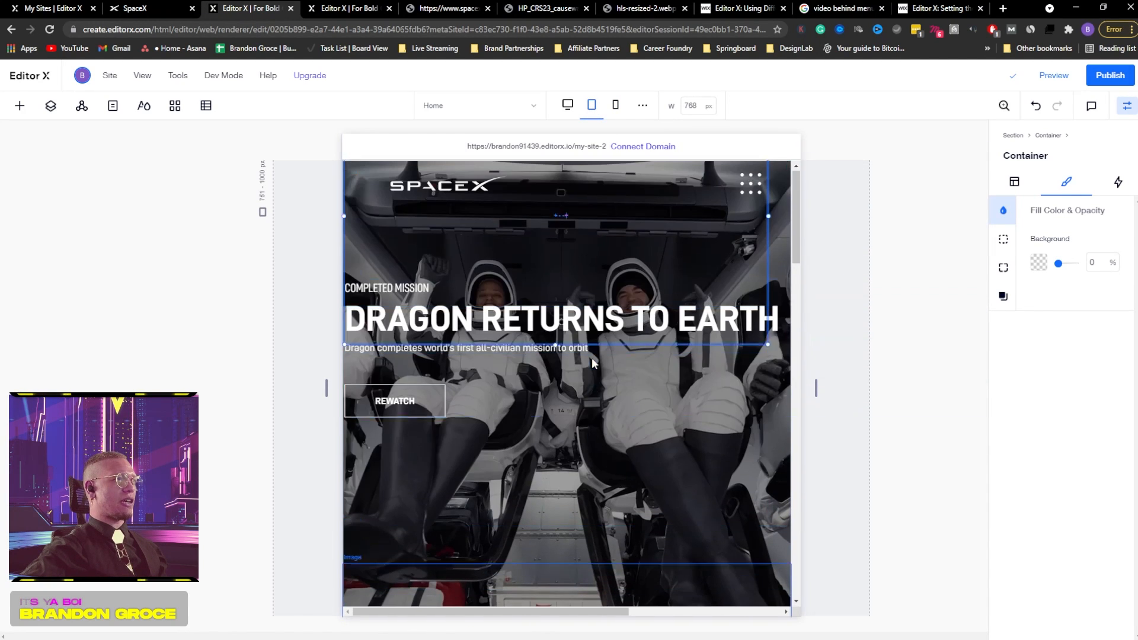
pyautogui.click(750, 371)
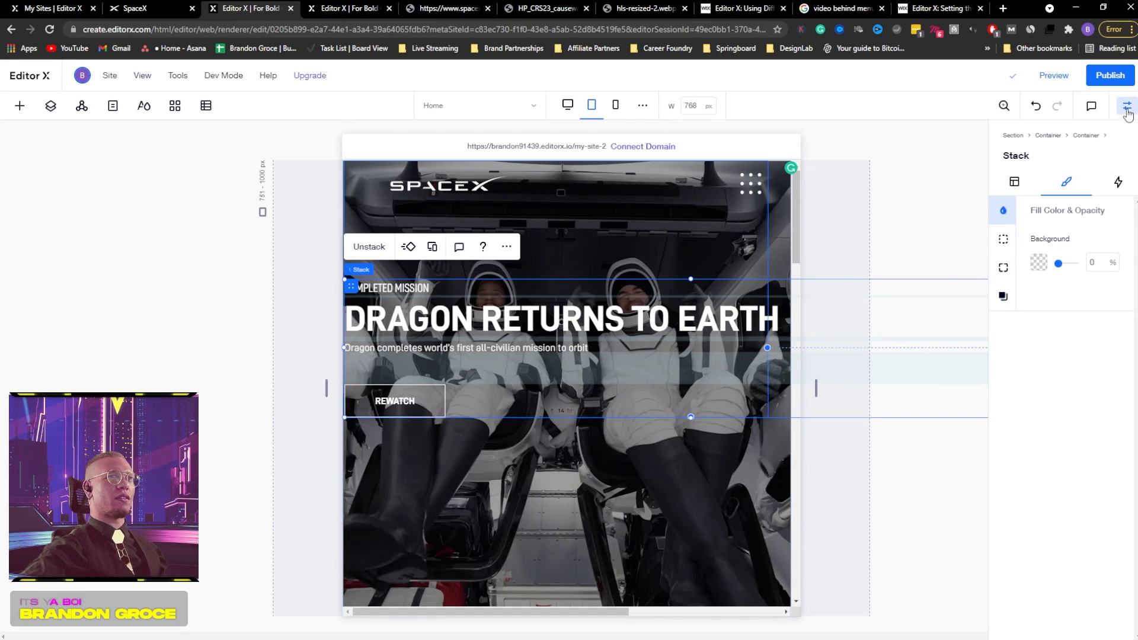
pyautogui.moveTo(1040, 345); pyautogui.dragTo(605, 336)
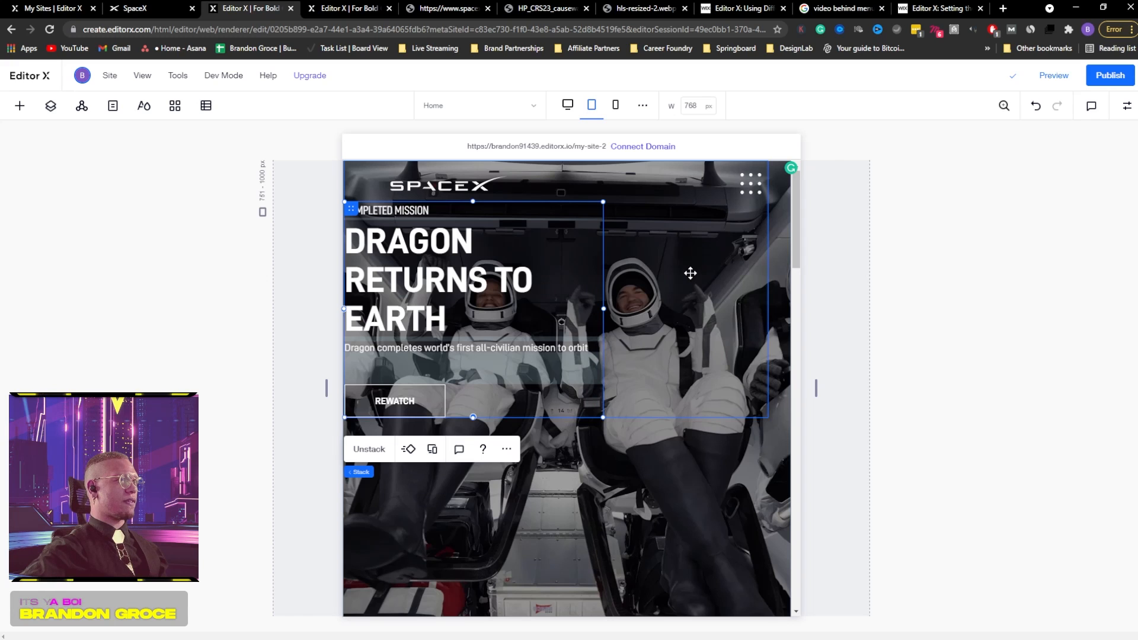
# - Examine the layer hierarchy of the Menu + Header section and the container nested around the hero text
pyautogui.click(690, 273)
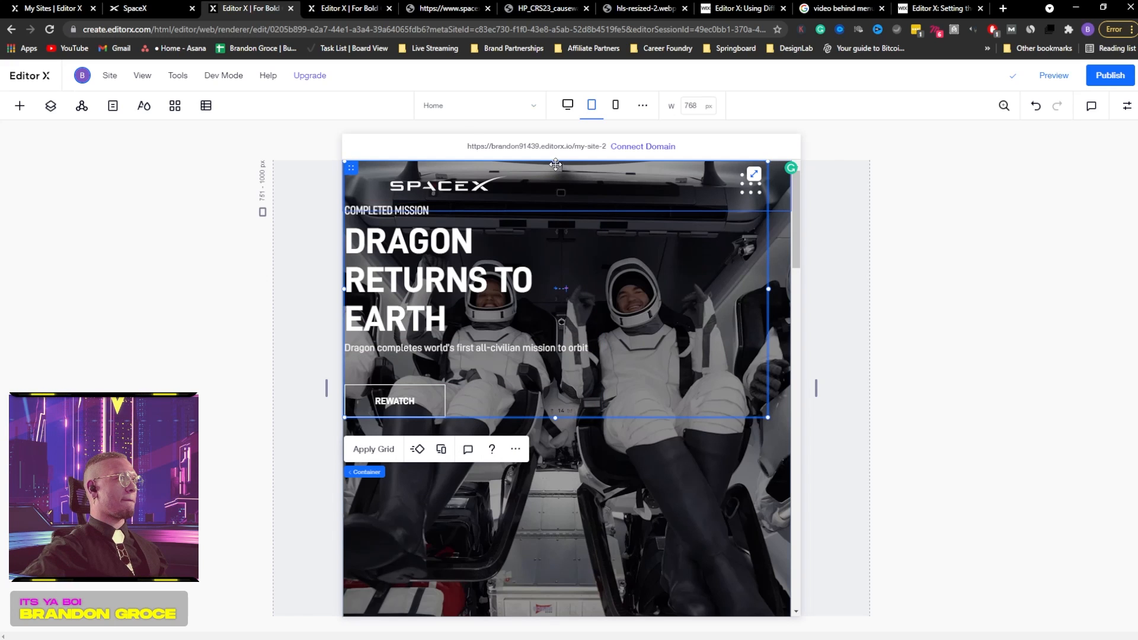
pyautogui.click(51, 108)
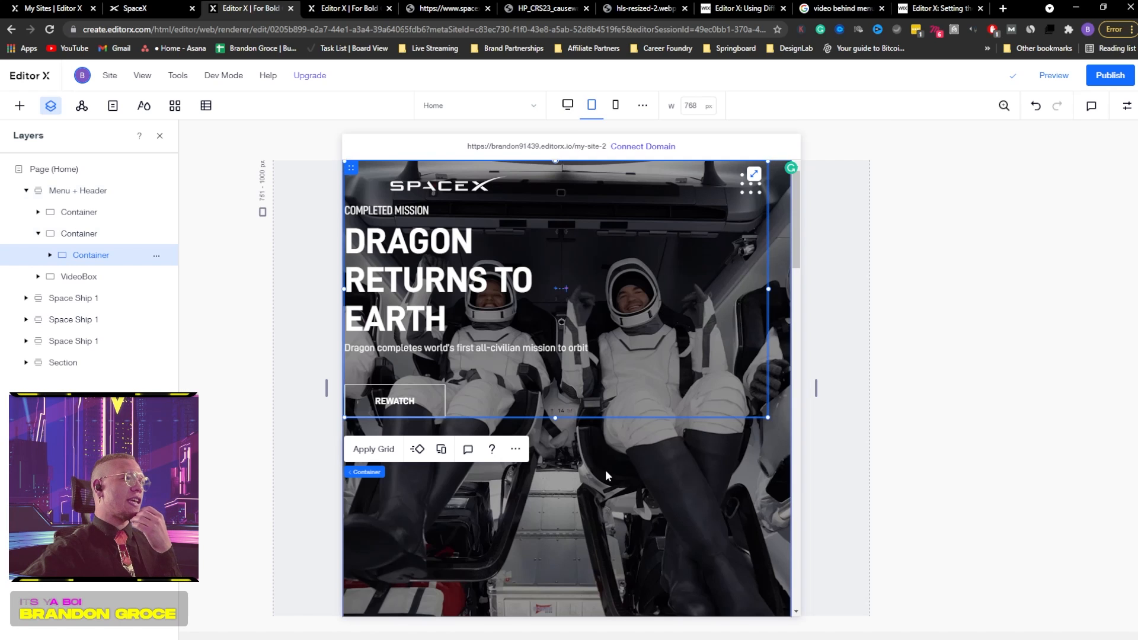
pyautogui.scroll(-4, 606, 470)
pyautogui.click(621, 325)
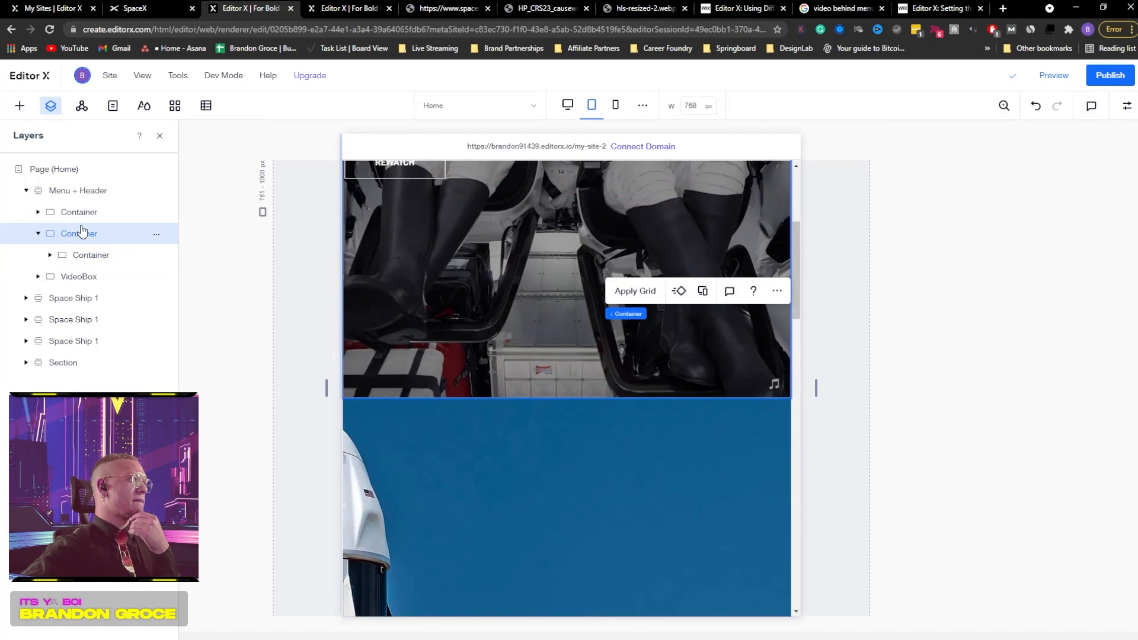
pyautogui.click(61, 255)
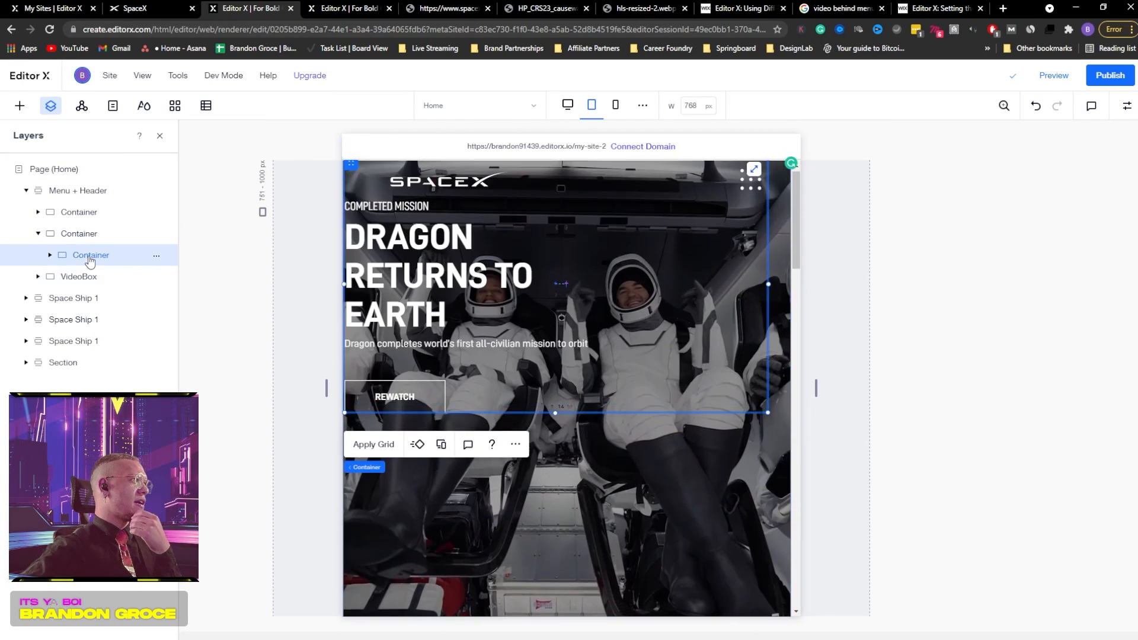
pyautogui.click(50, 255)
pyautogui.click(50, 254)
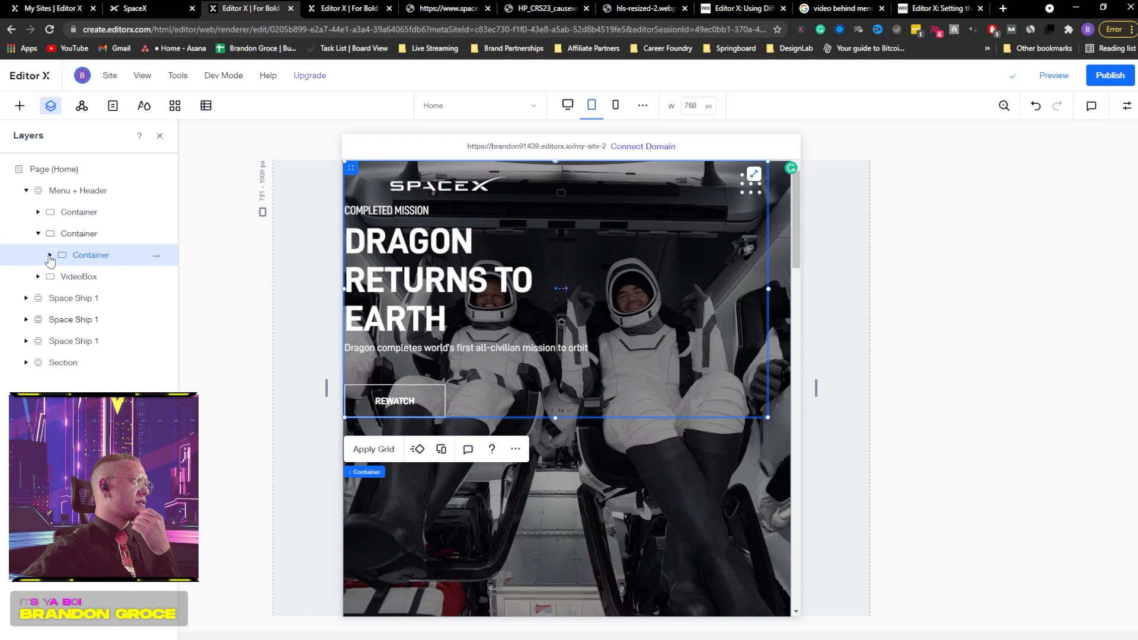
# - Hide the Menu + Header section's VideoBox at the tablet breakpoint
pyautogui.click(38, 234)
pyautogui.click(59, 259)
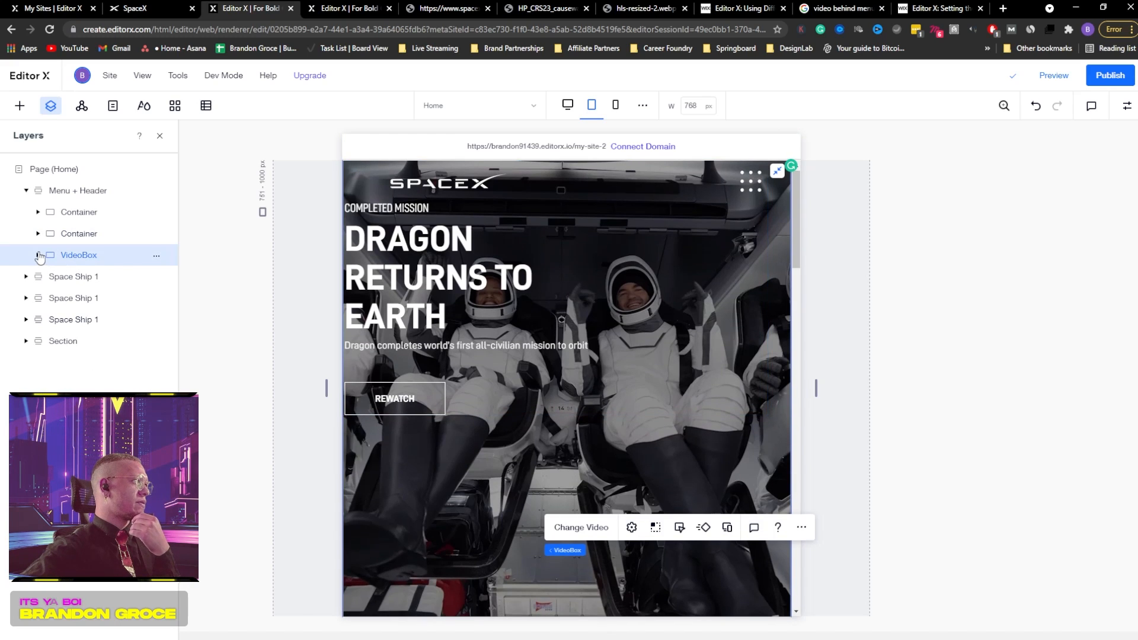
pyautogui.click(155, 256)
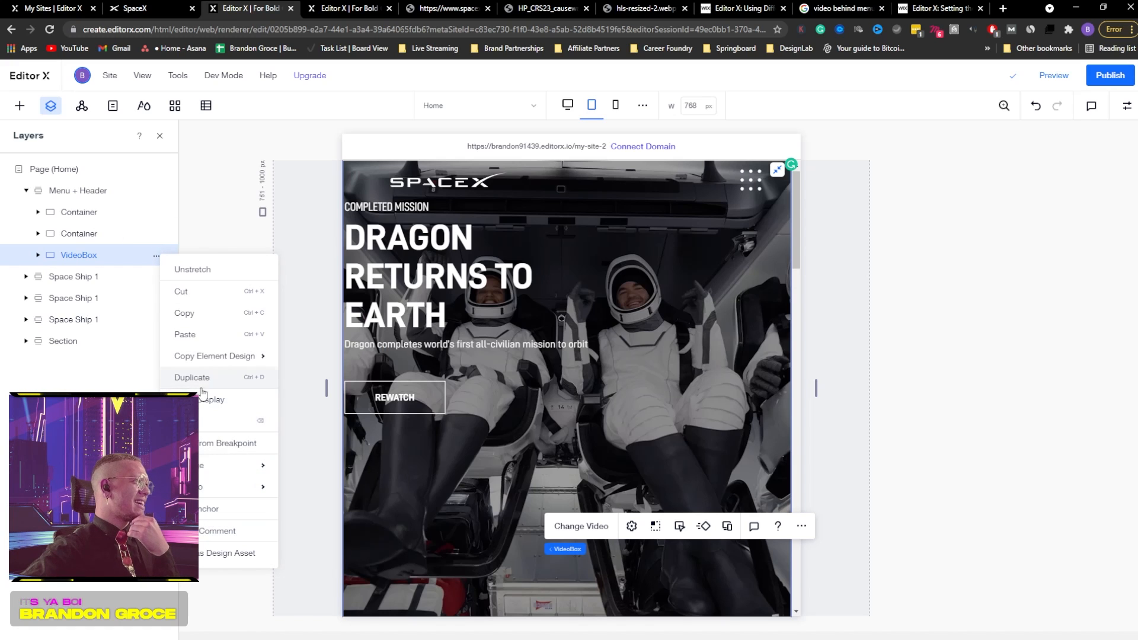
pyautogui.moveTo(204, 491)
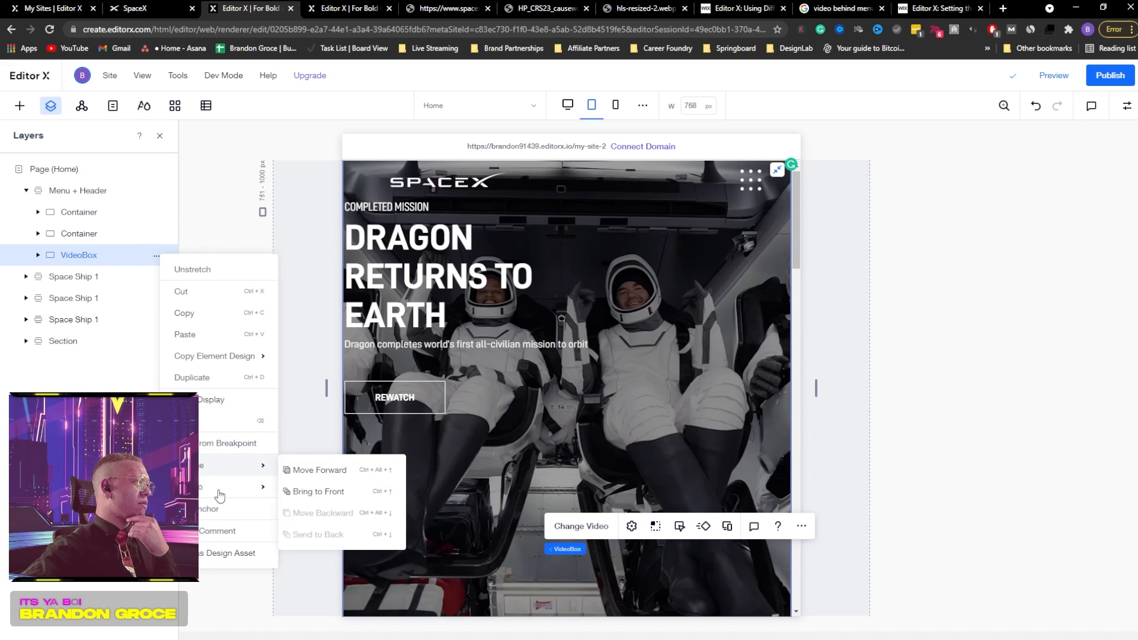
pyautogui.click(209, 400)
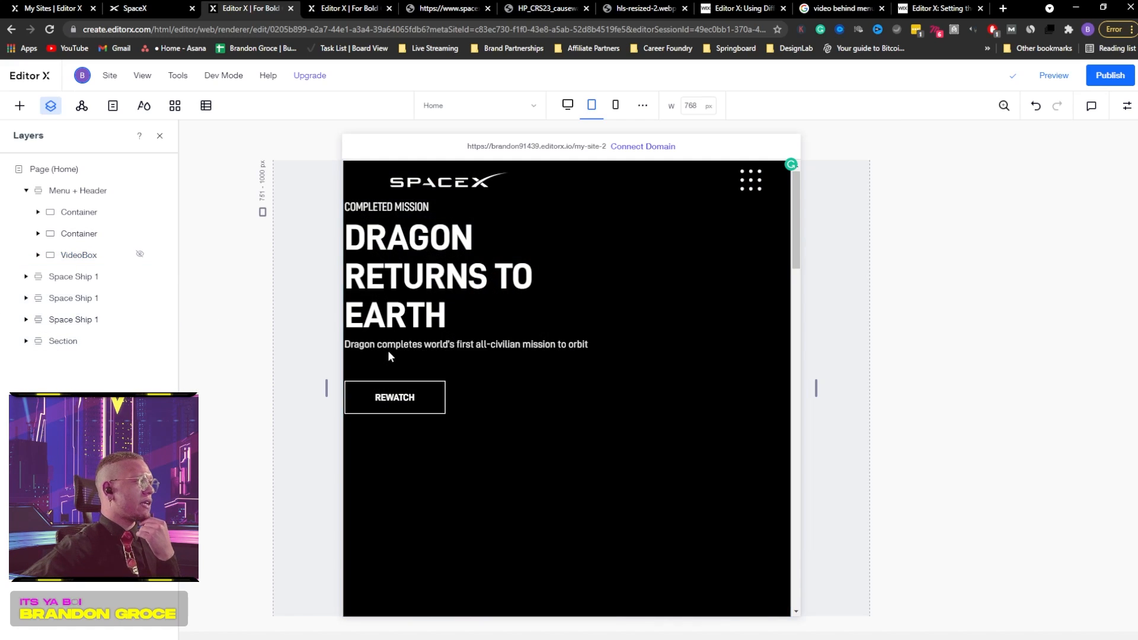
# - Move the hero text stack directly into the outer container and delete the inner container that held it
pyautogui.click(113, 237)
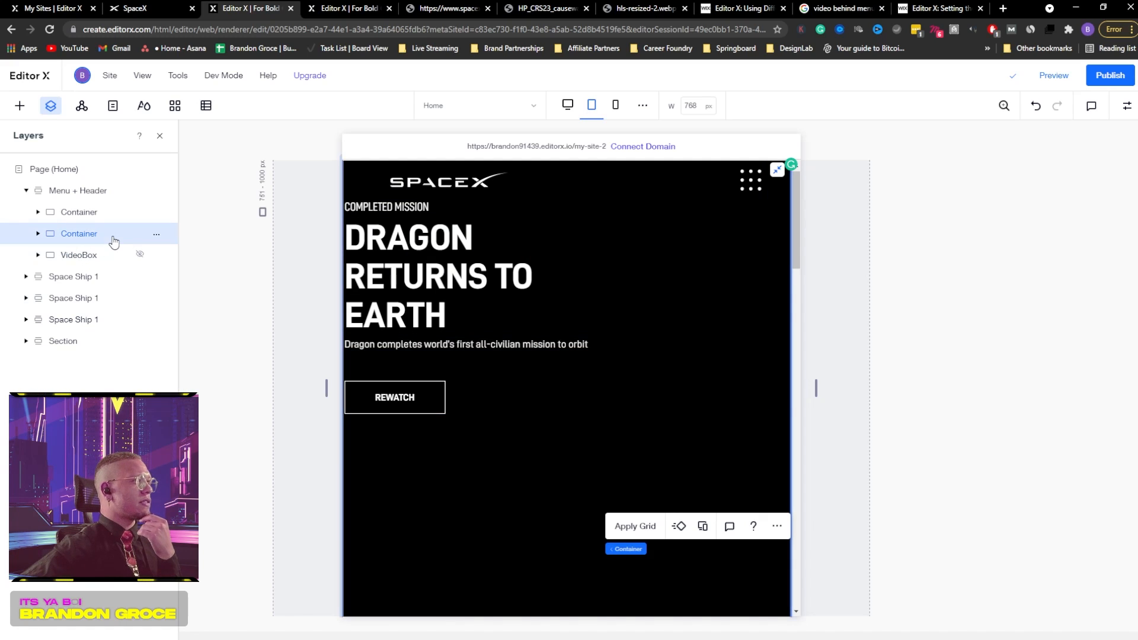
pyautogui.click(38, 234)
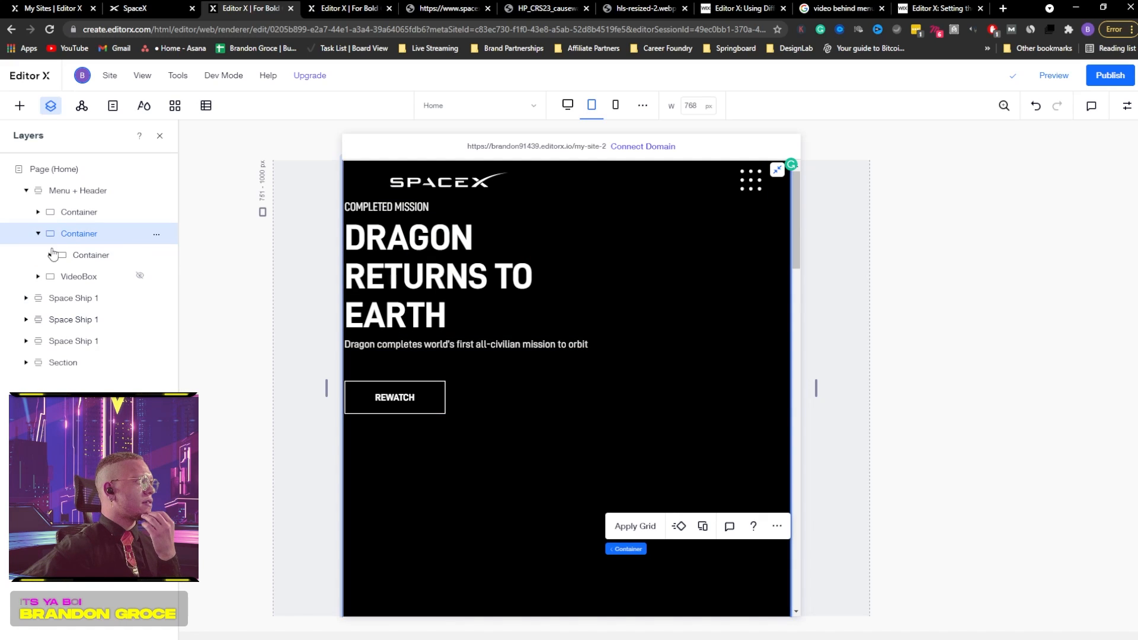
pyautogui.click(50, 254)
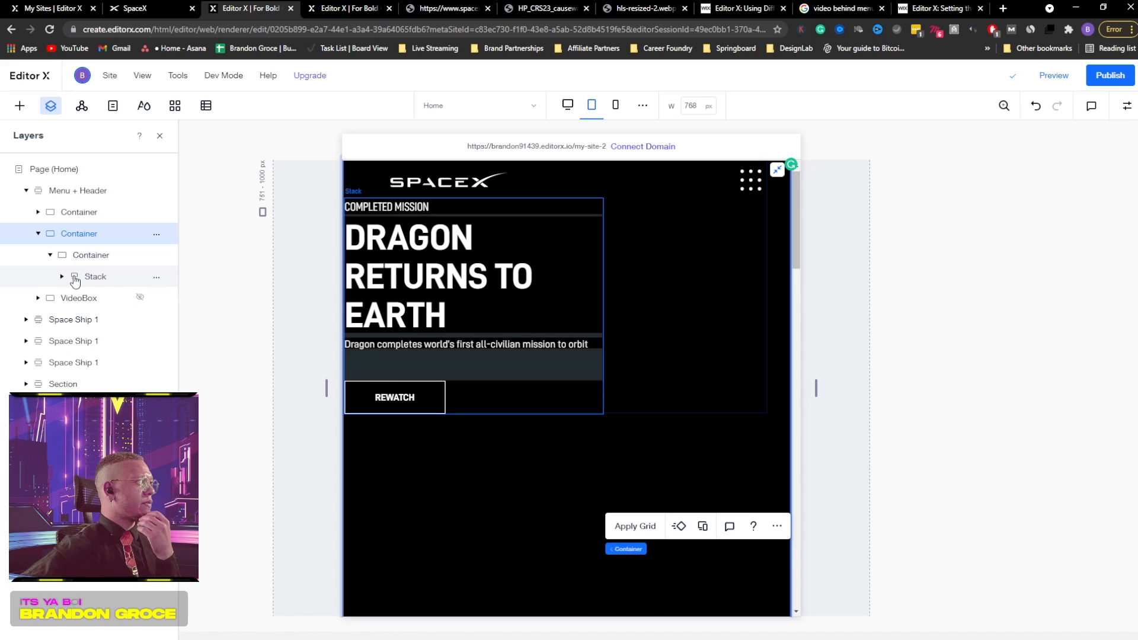
pyautogui.click(95, 260)
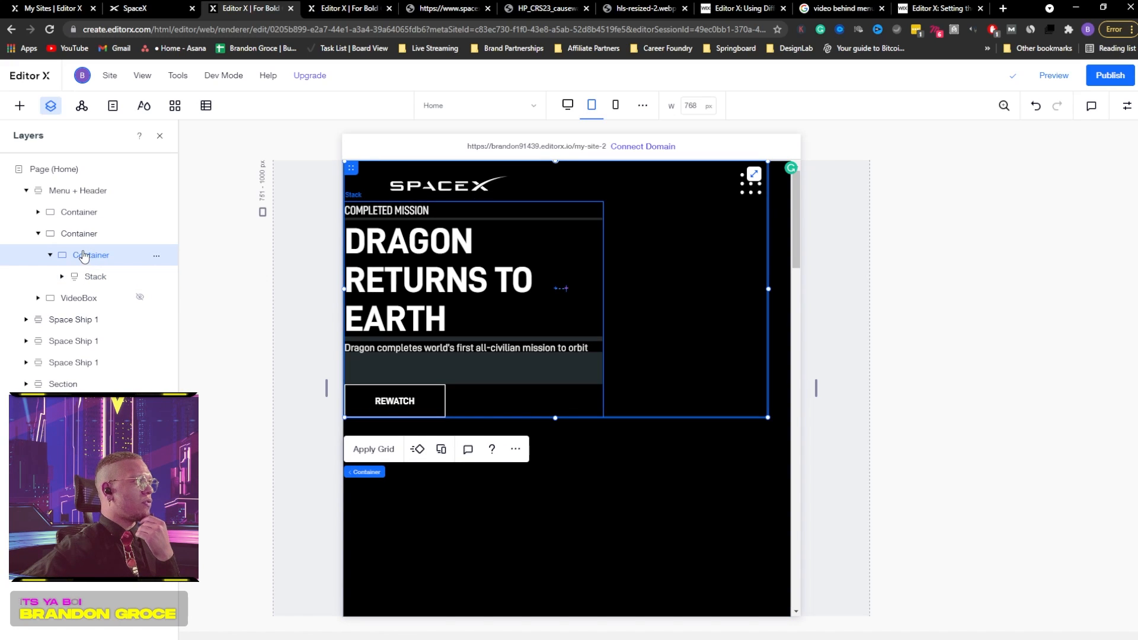
pyautogui.click(94, 282)
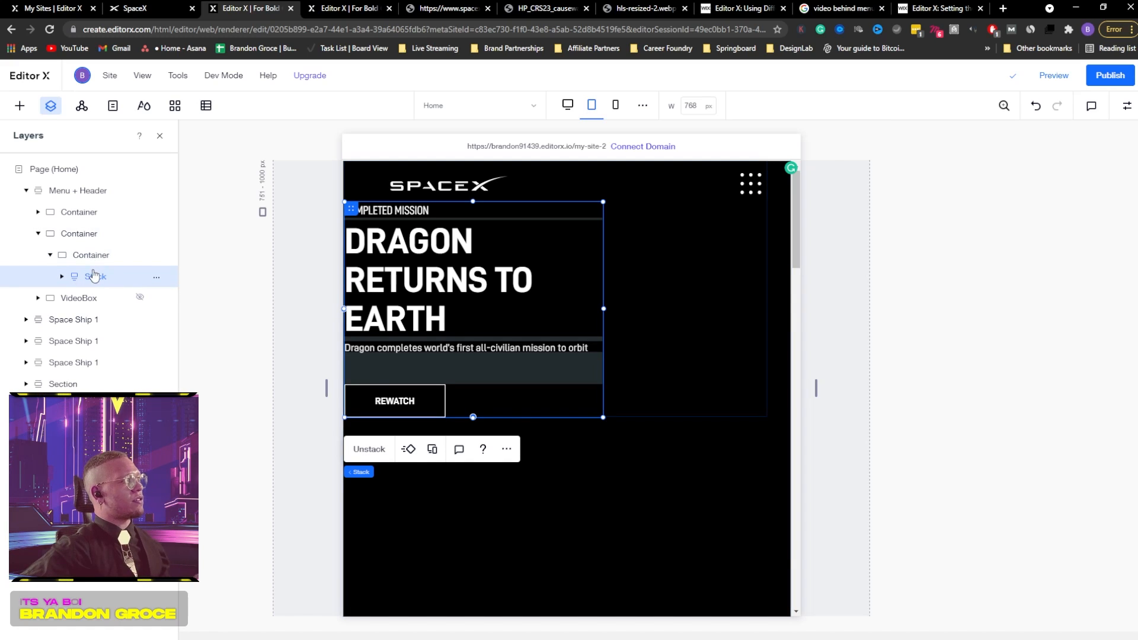
pyautogui.press('Delete')
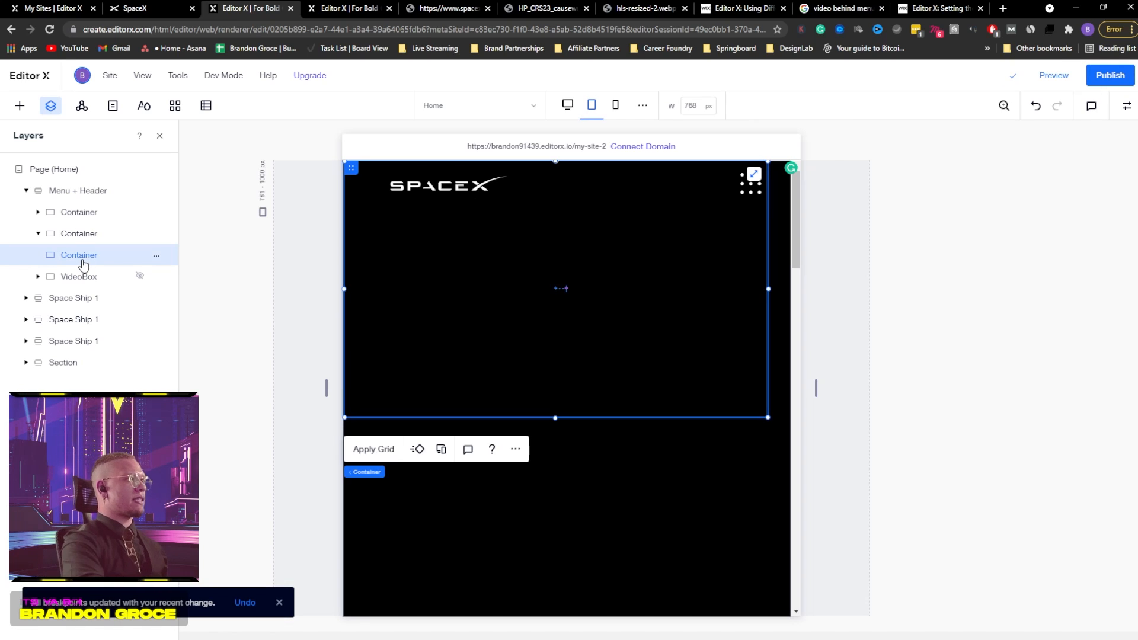
pyautogui.press('Delete')
pyautogui.click(80, 237)
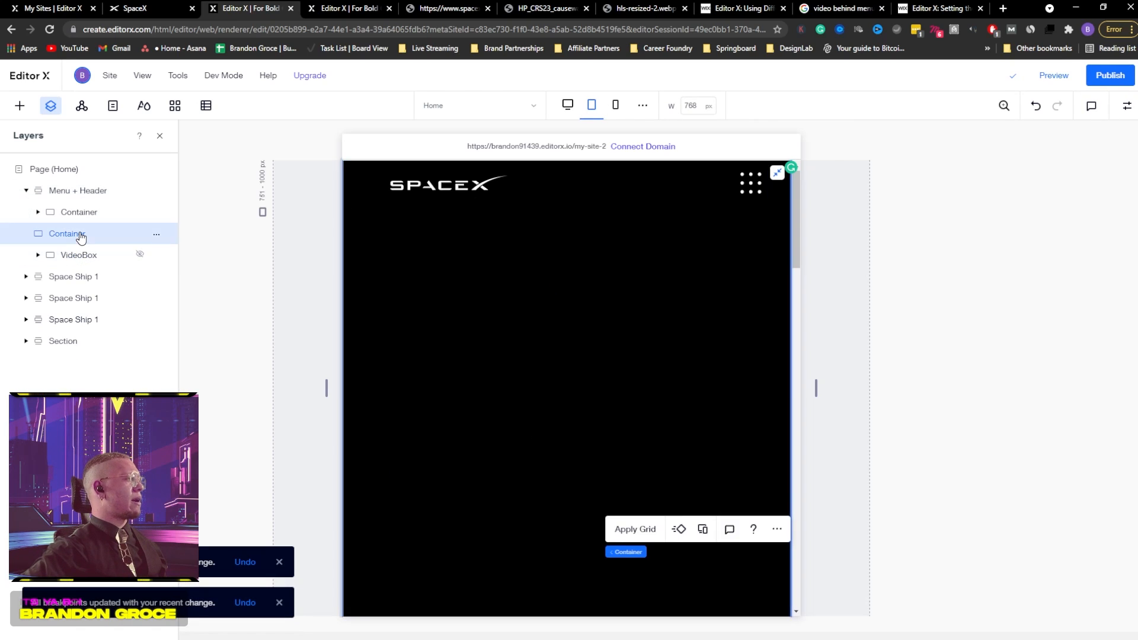
pyautogui.hotkey('ctrl', 'z')
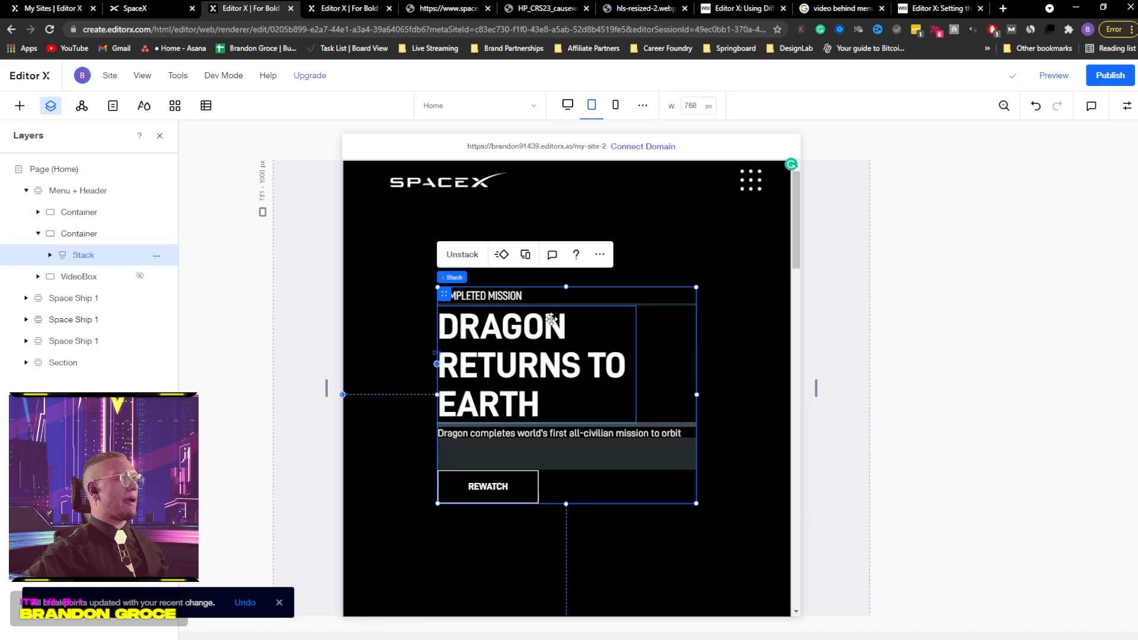
# - Display the hidden VideoBox again behind the hero text
pyautogui.click(79, 239)
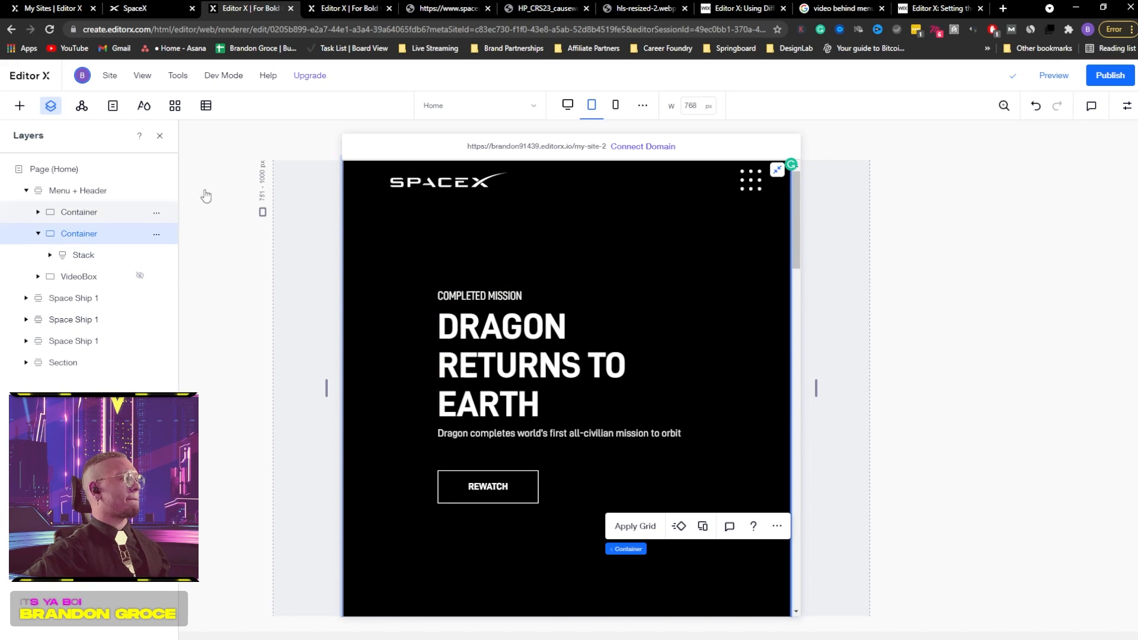
pyautogui.click(140, 276)
# - At the mobile breakpoint, move the hero text stack down so it sits clear of the SpaceX logo
pyautogui.click(613, 106)
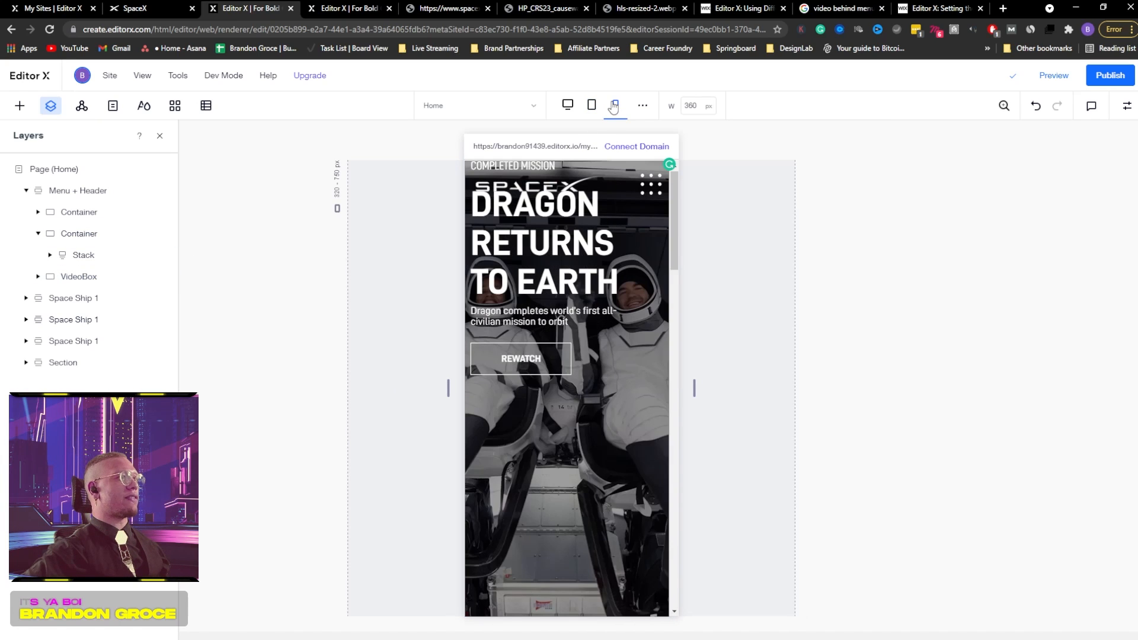
pyautogui.scroll(-9, 577, 284)
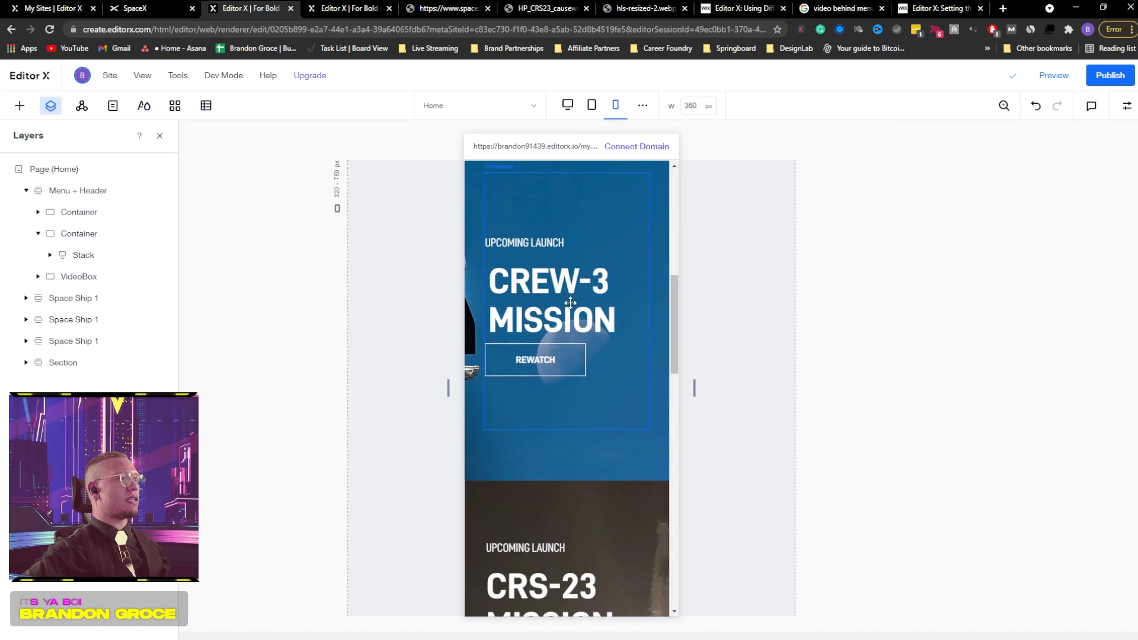
pyautogui.scroll(5, 581, 301)
pyautogui.scroll(6, 582, 302)
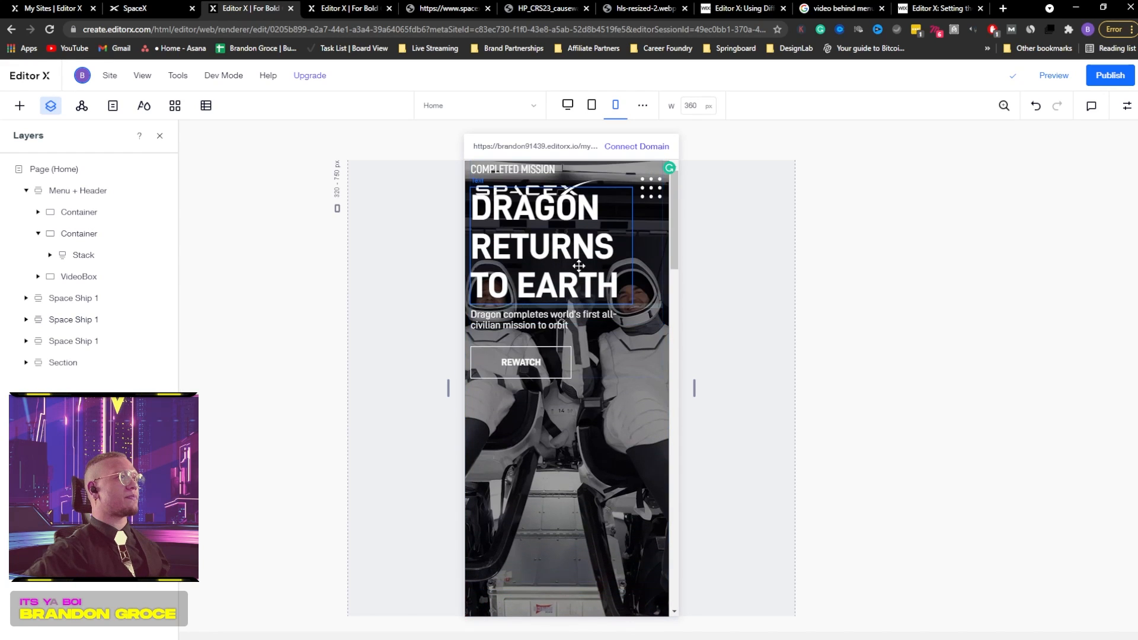
pyautogui.click(612, 354)
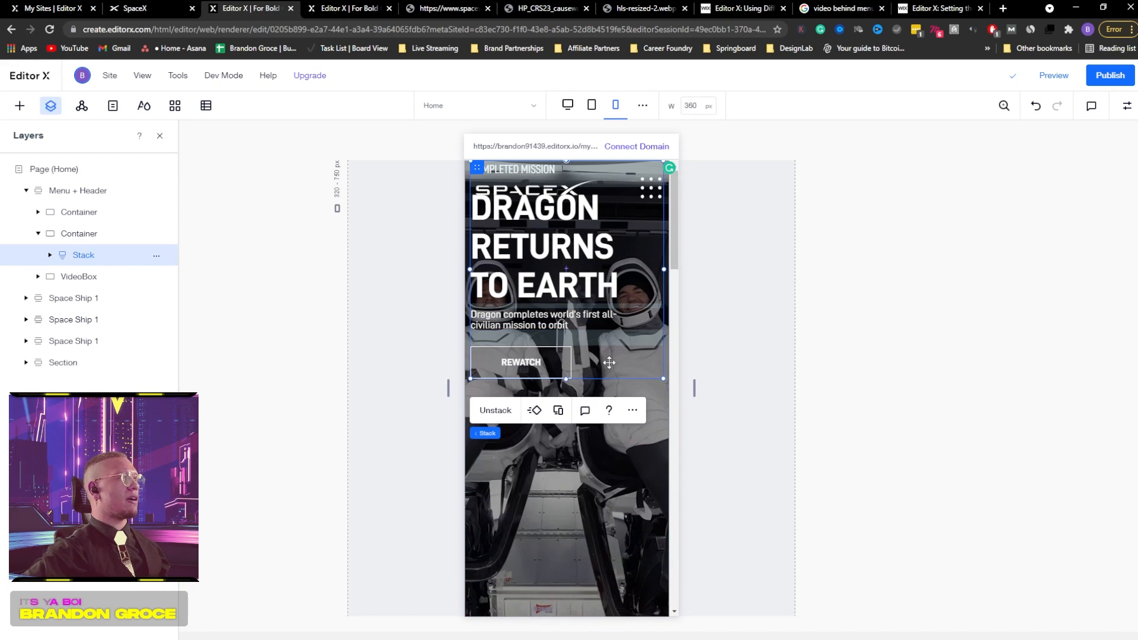
pyautogui.moveTo(610, 362); pyautogui.dragTo(610, 501)
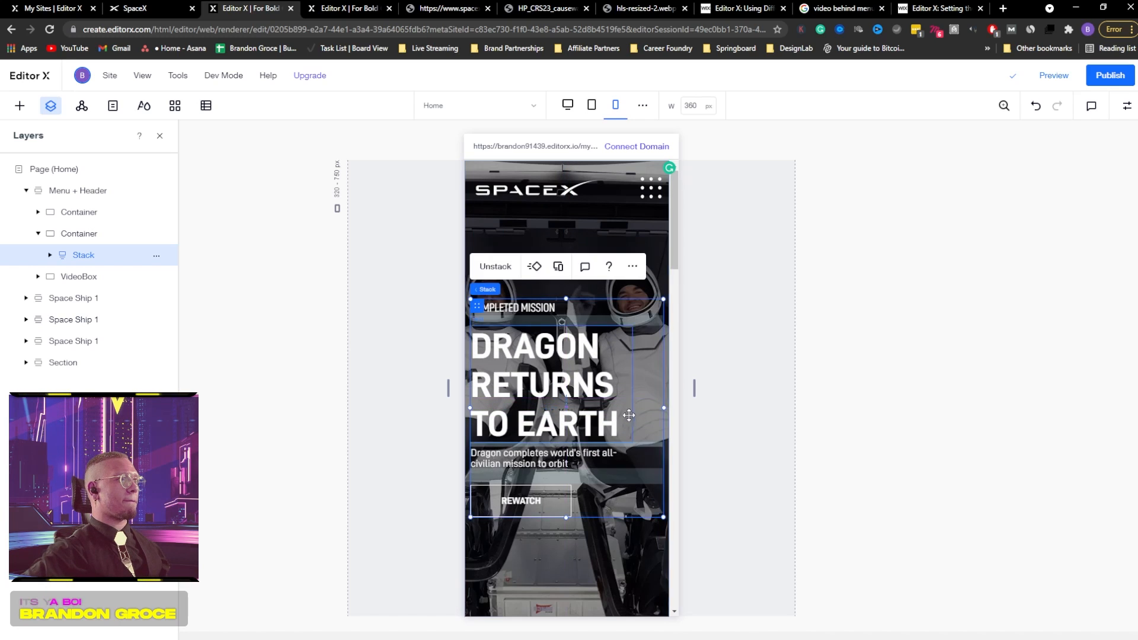
# - Select the Menu + Header section and examine its size settings at the mobile breakpoint
pyautogui.scroll(-4, 619, 415)
pyautogui.click(609, 396)
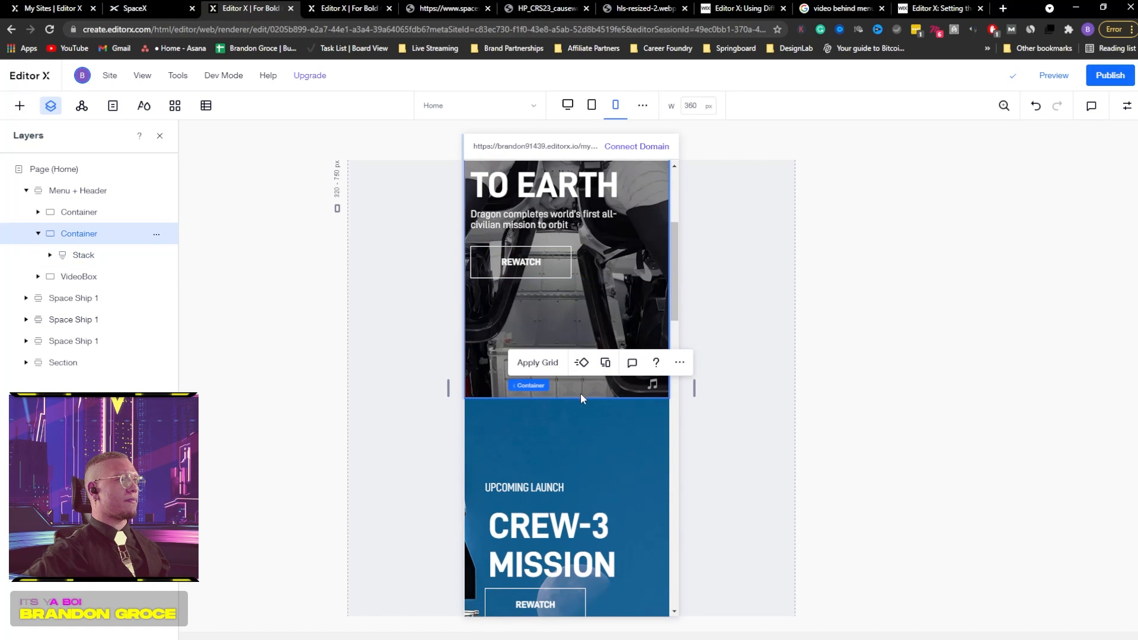
pyautogui.click(65, 192)
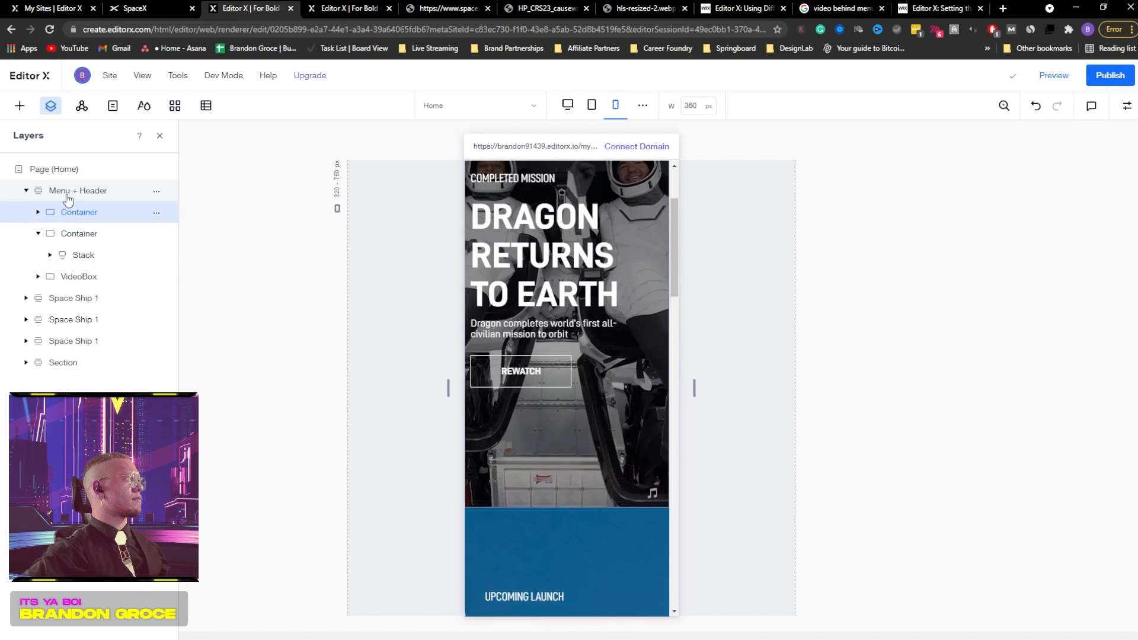
pyautogui.scroll(-3, 525, 430)
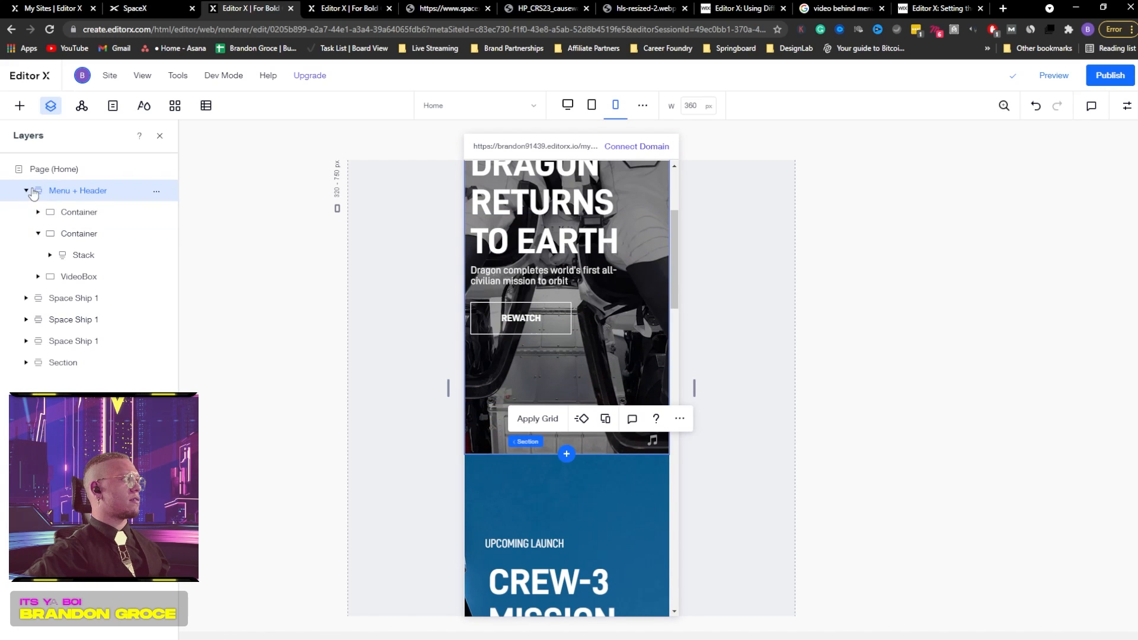
pyautogui.click(1127, 106)
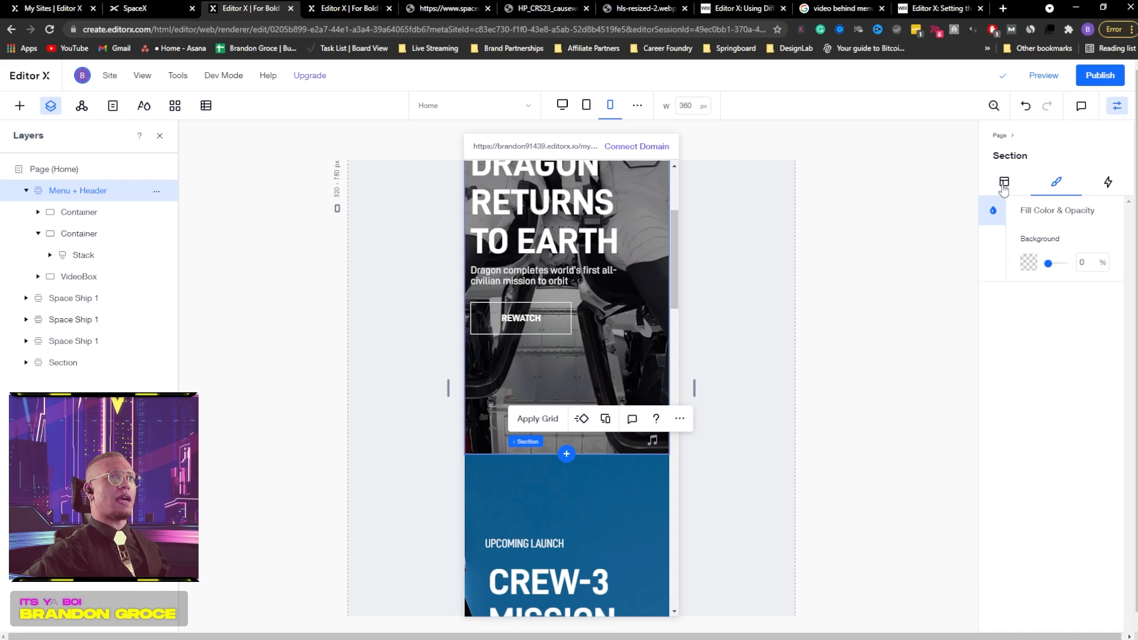
pyautogui.click(1003, 184)
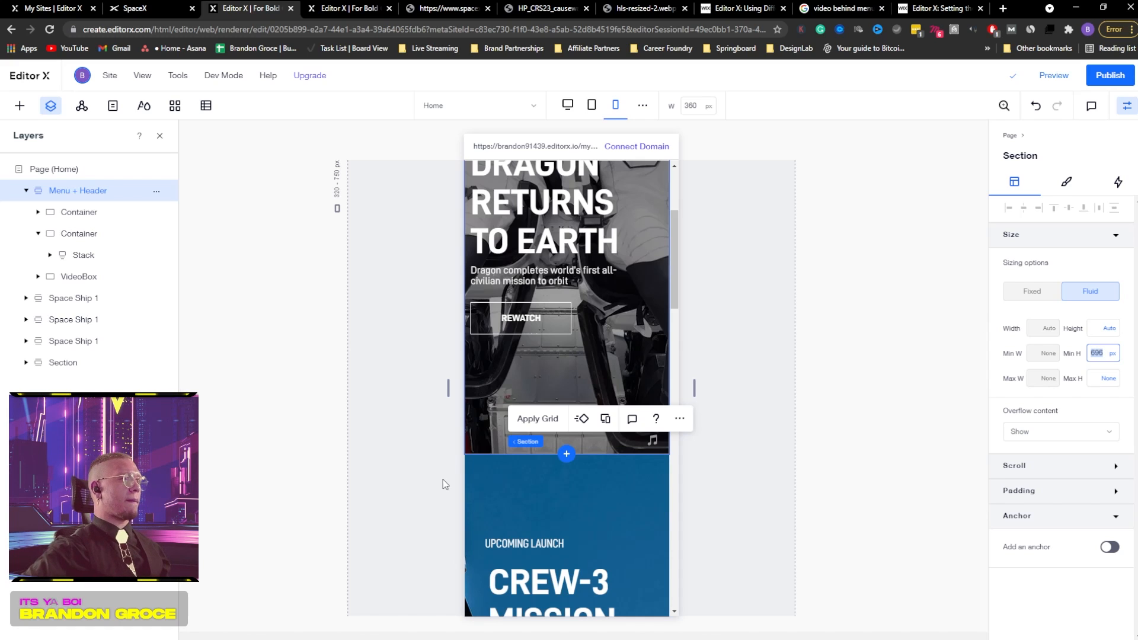
# - Try to shorten the Menu + Header section by moving its lower edge upward
pyautogui.moveTo(481, 454); pyautogui.dragTo(495, 401)
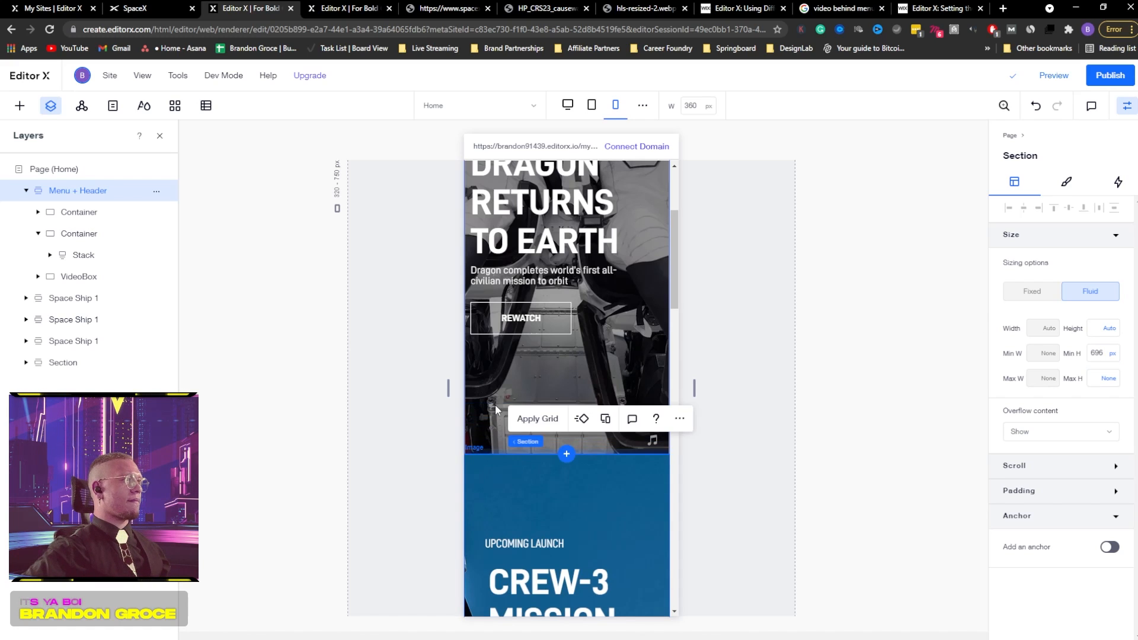
pyautogui.scroll(1, 496, 400)
pyautogui.scroll(2, 495, 400)
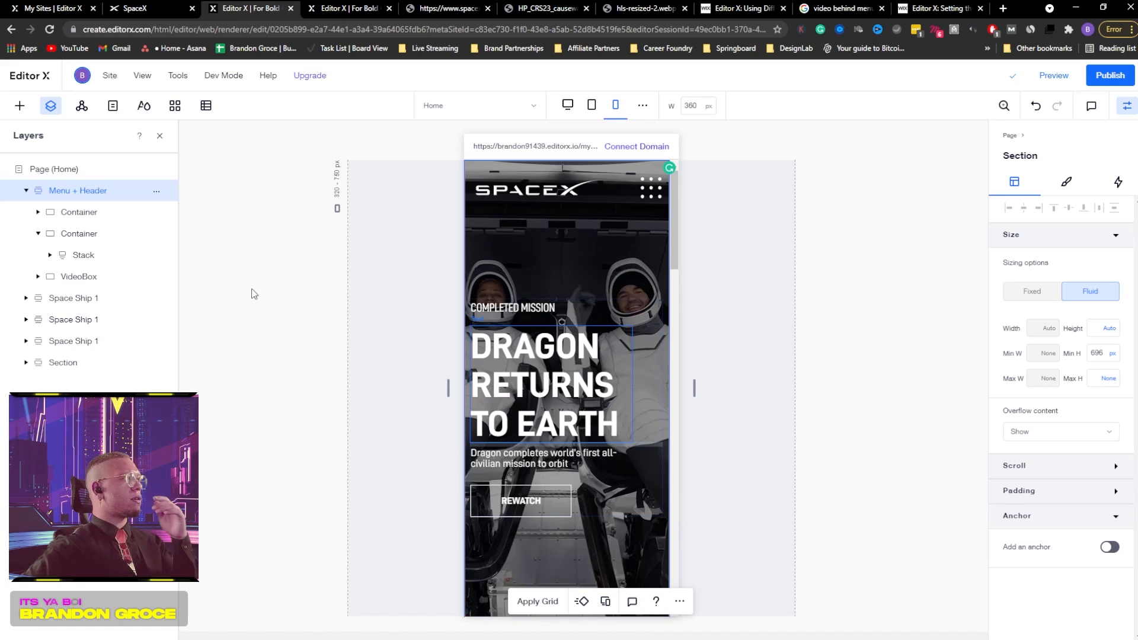
# - Examine the layout settings of the hero VideoBox and the hero text stack at the mobile breakpoint
pyautogui.click(38, 234)
pyautogui.click(60, 254)
pyautogui.scroll(-3, 646, 409)
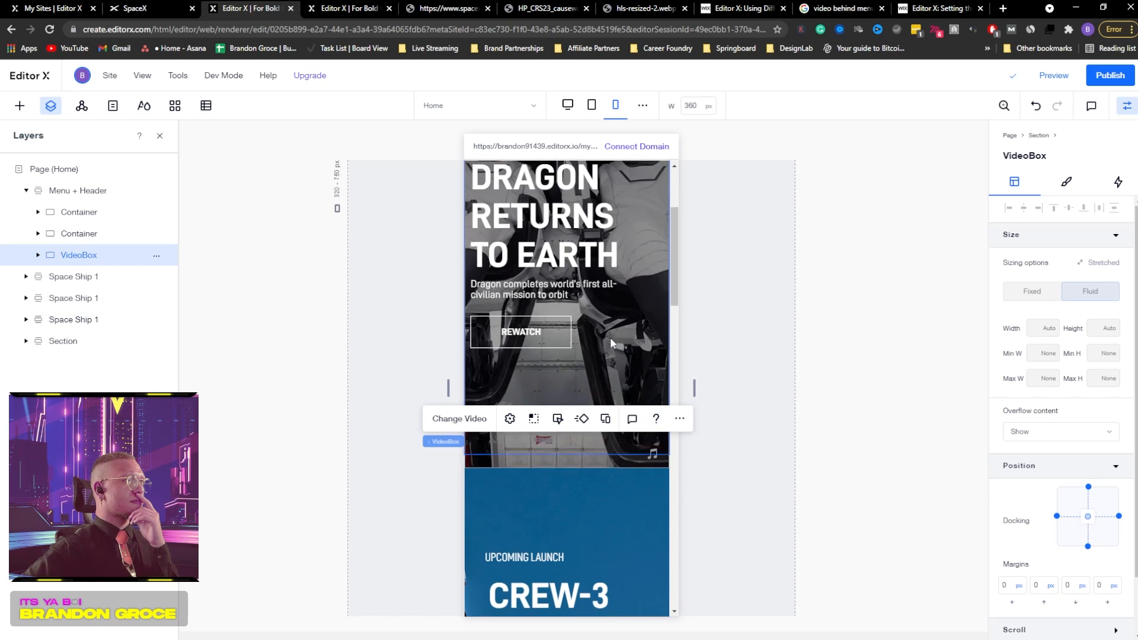
pyautogui.scroll(3, 609, 337)
pyautogui.click(611, 320)
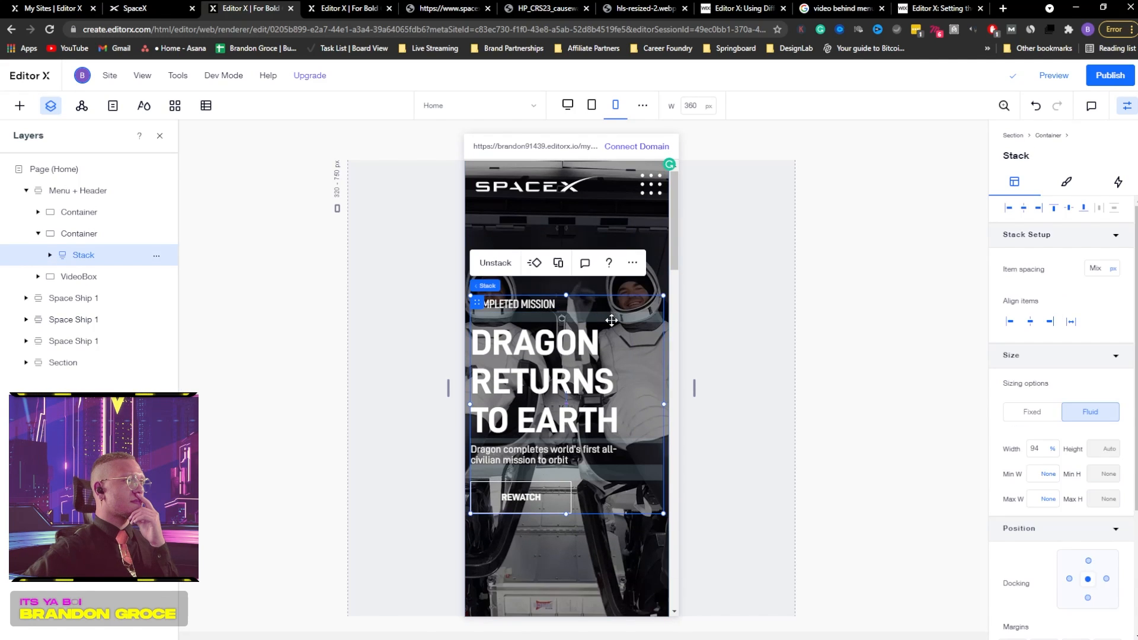
pyautogui.scroll(-3, 632, 313)
pyautogui.scroll(3, 632, 313)
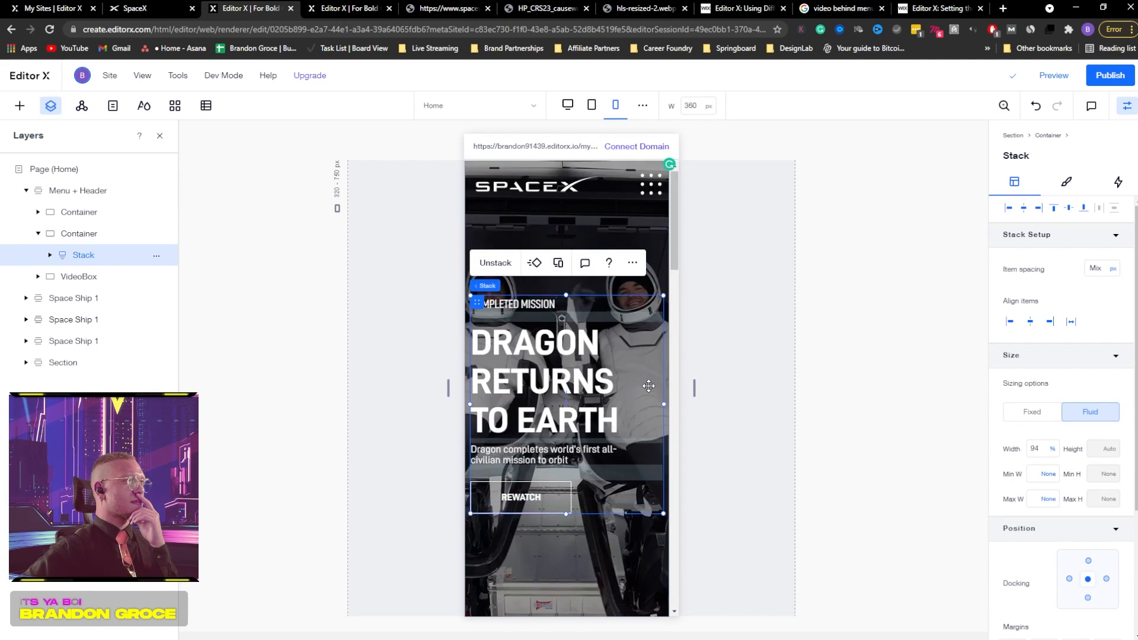
# - Review all page sections at the tablet breakpoint and inspect the size and margin settings of the Starship section's container
pyautogui.click(591, 106)
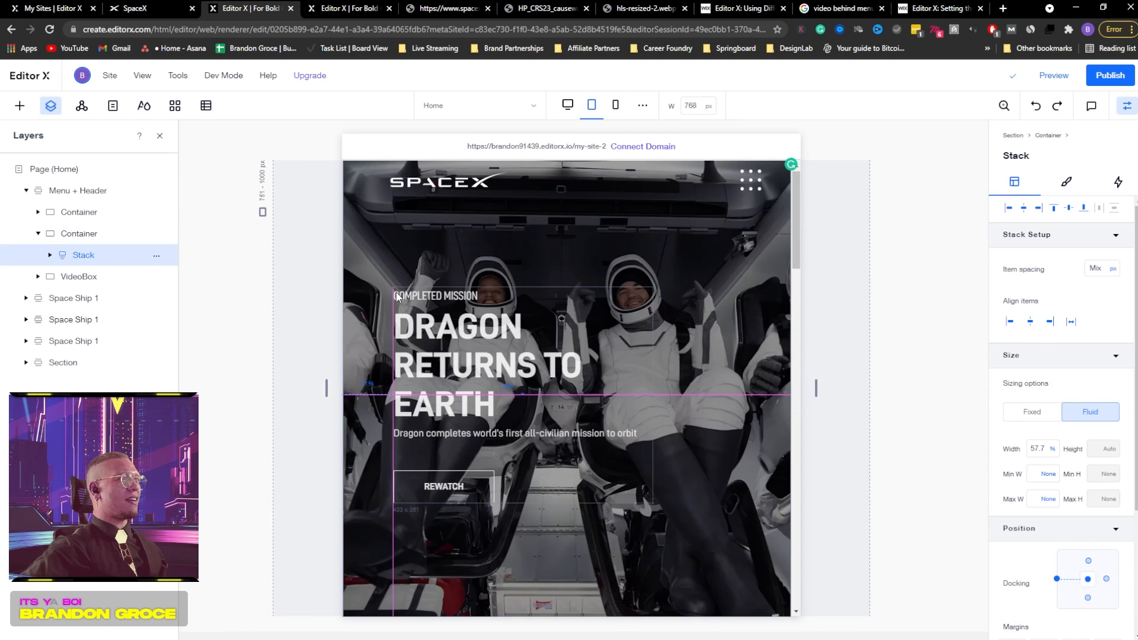
pyautogui.scroll(-5, 692, 264)
pyautogui.scroll(-8, 691, 264)
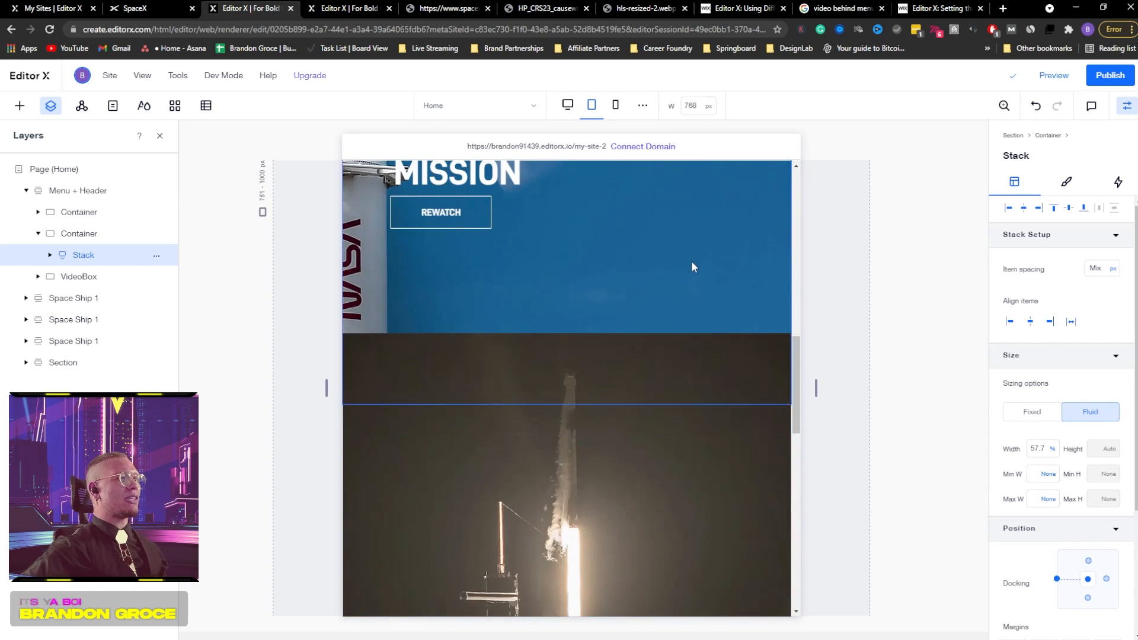
pyautogui.scroll(3, 674, 291)
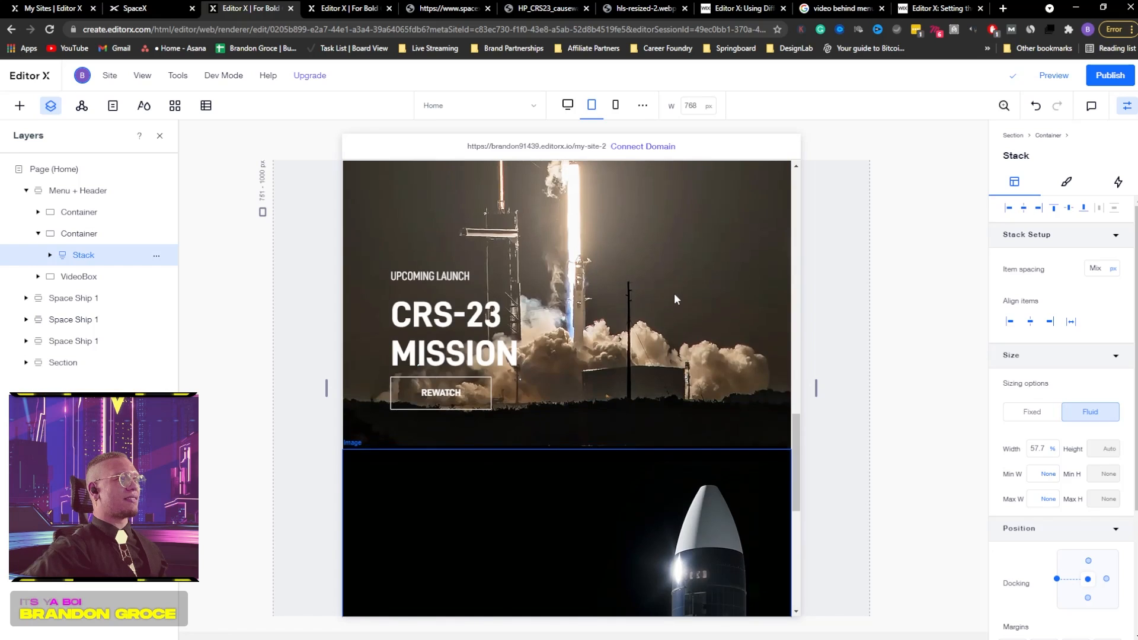
pyautogui.scroll(-3, 674, 292)
pyautogui.scroll(1, 588, 398)
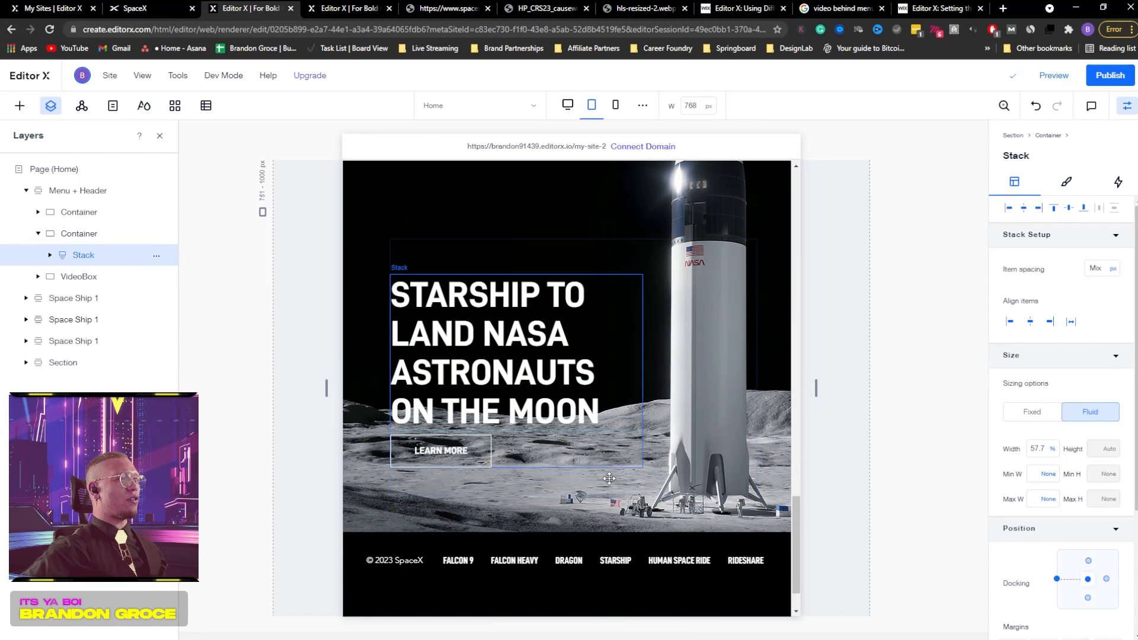
pyautogui.click(560, 259)
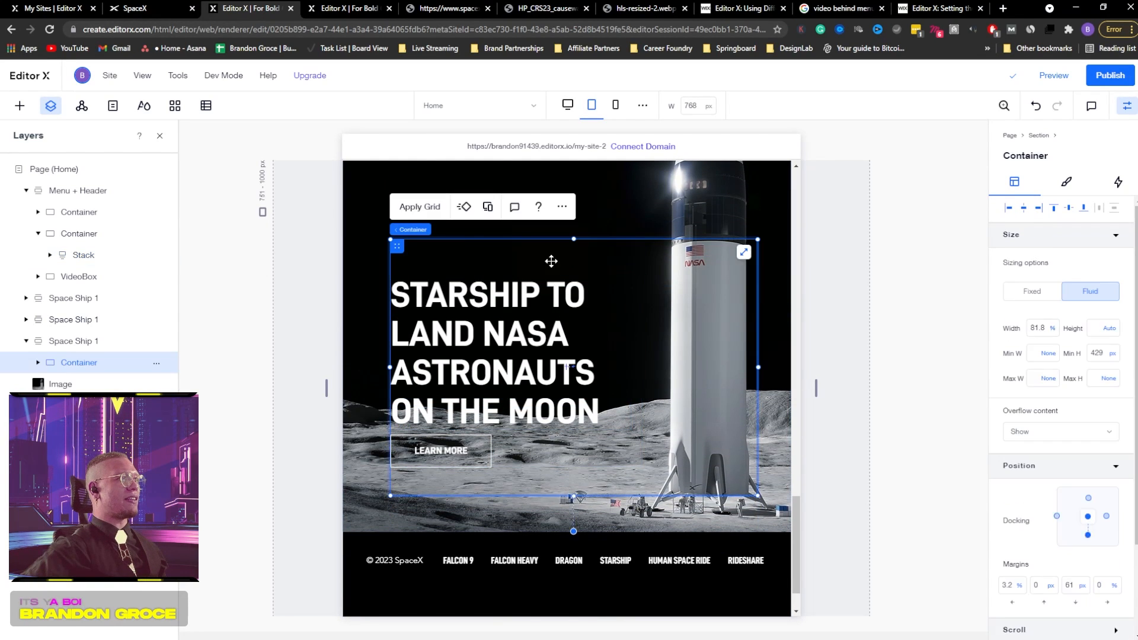
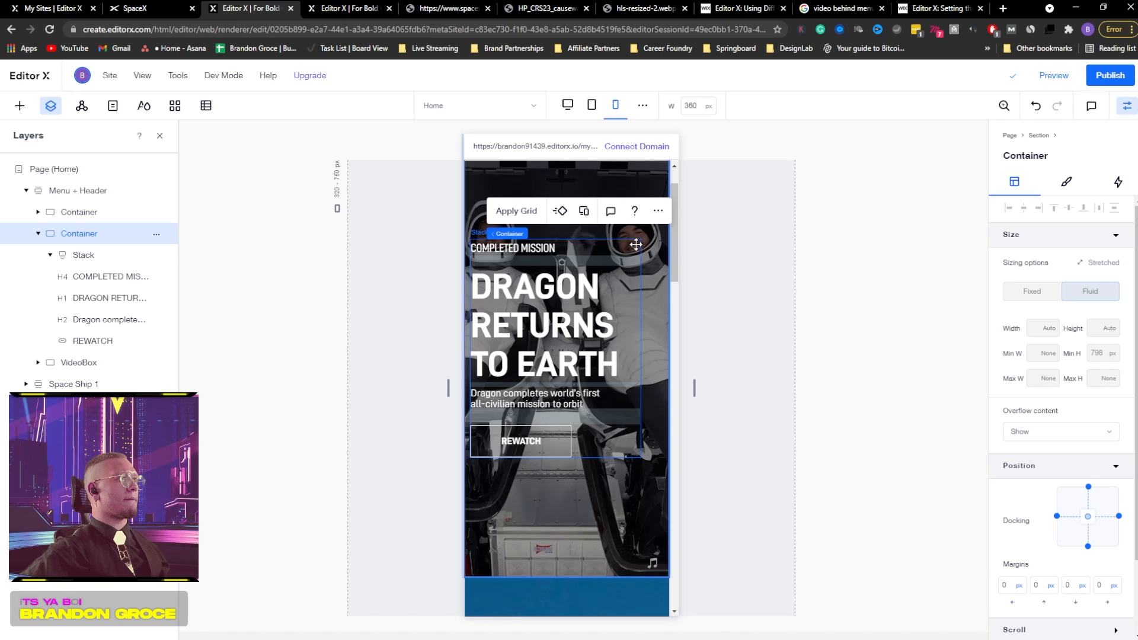
pyautogui.moveTo(636, 244); pyautogui.dragTo(647, 243)
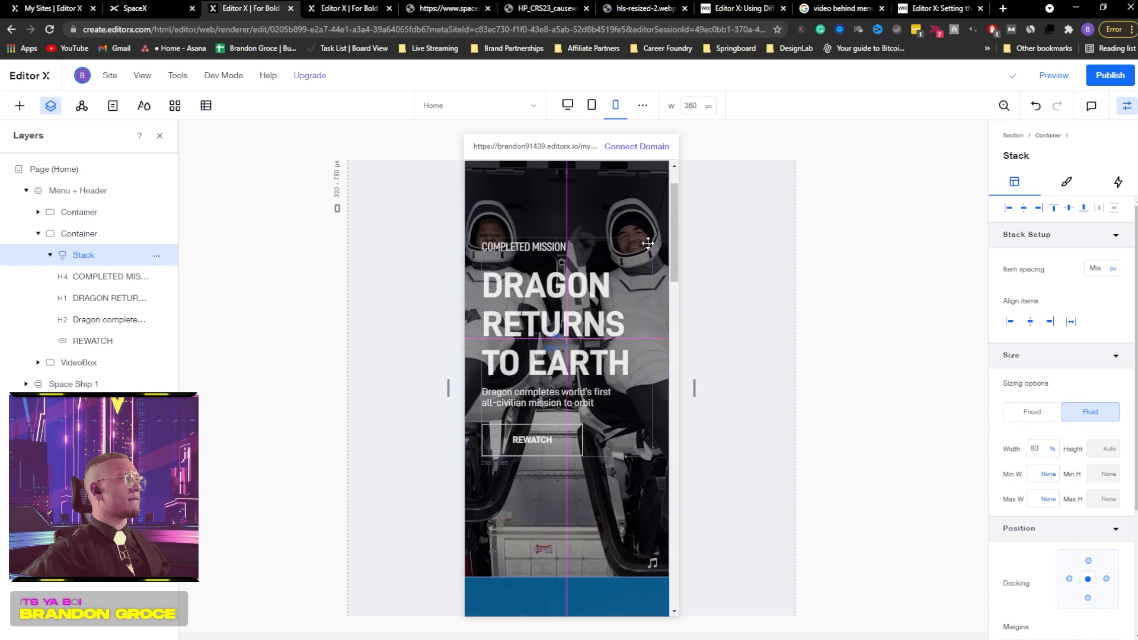
pyautogui.hotkey('ctrl', 'z')
pyautogui.click(82, 233)
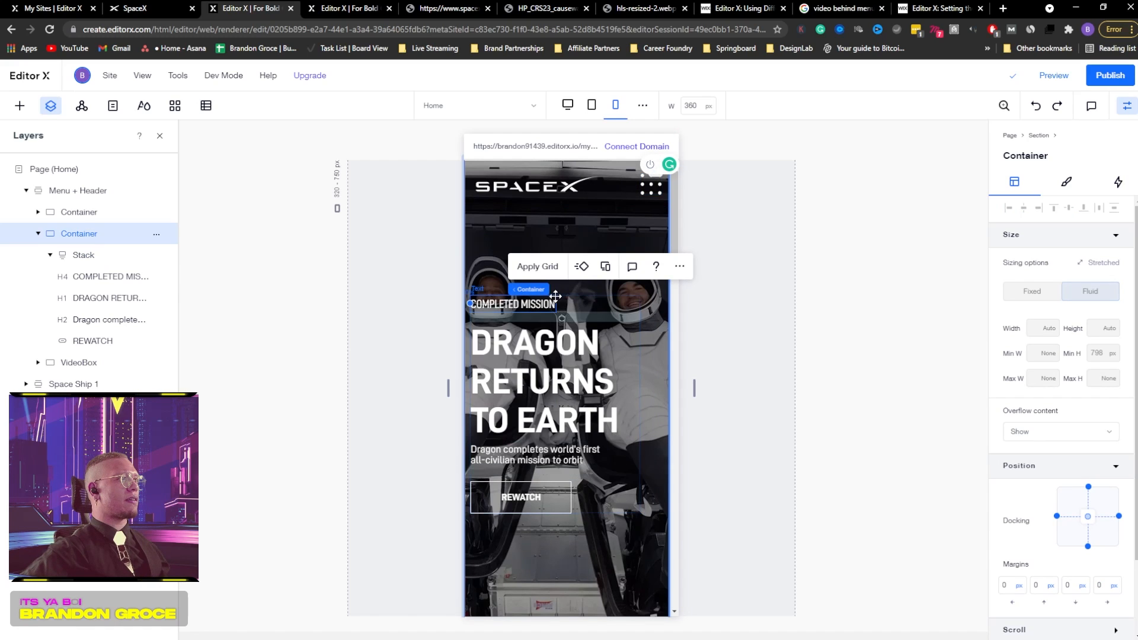
pyautogui.click(652, 167)
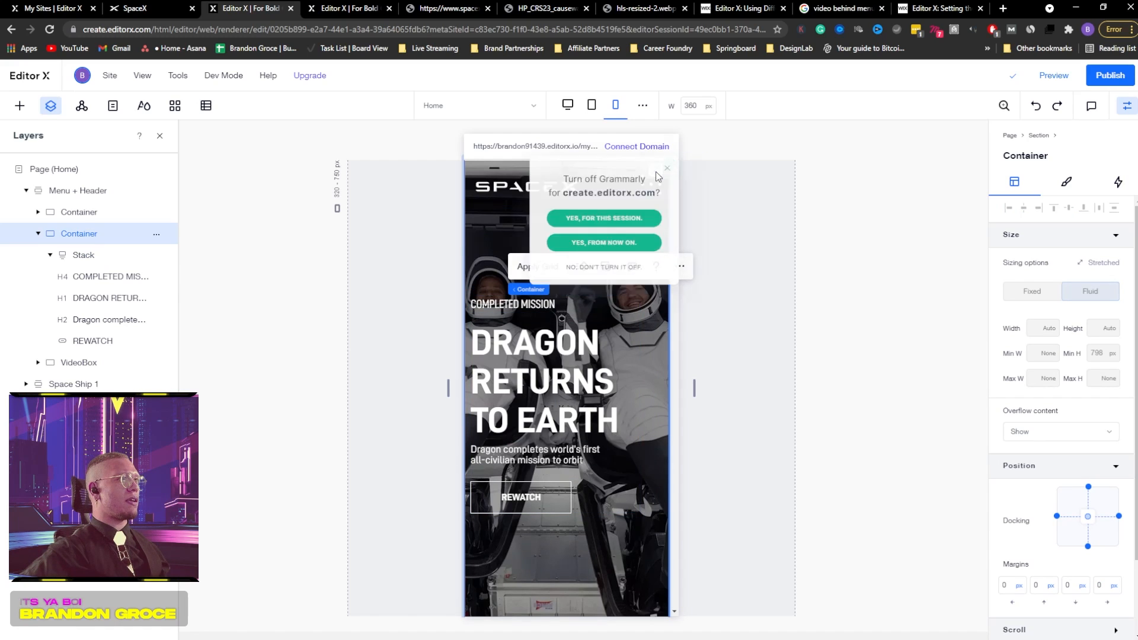
pyautogui.click(668, 173)
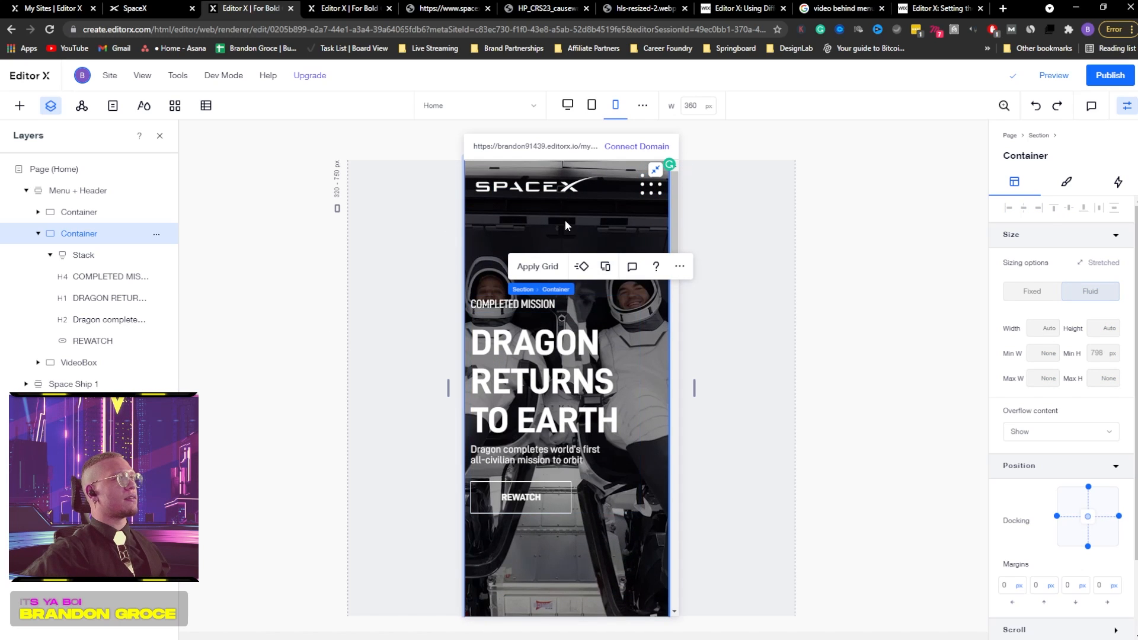
# - At the mobile breakpoint, shift the hero text stack right so it lines up with the Crew-3 section's text
pyautogui.click(83, 254)
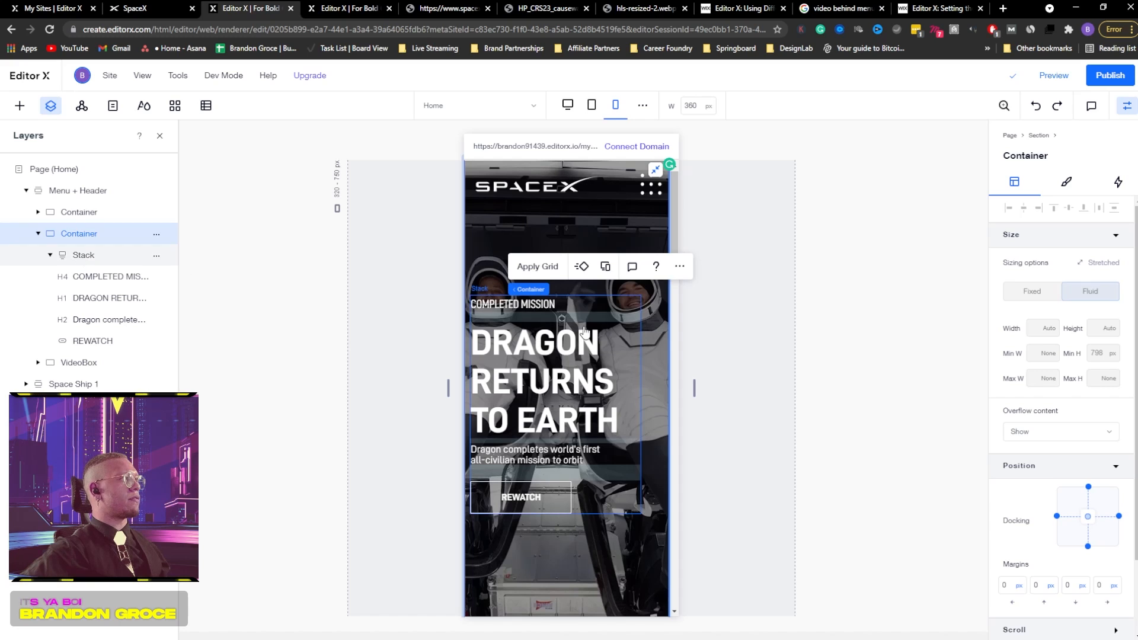
pyautogui.moveTo(550, 293); pyautogui.dragTo(492, 296)
pyautogui.scroll(-4, 572, 343)
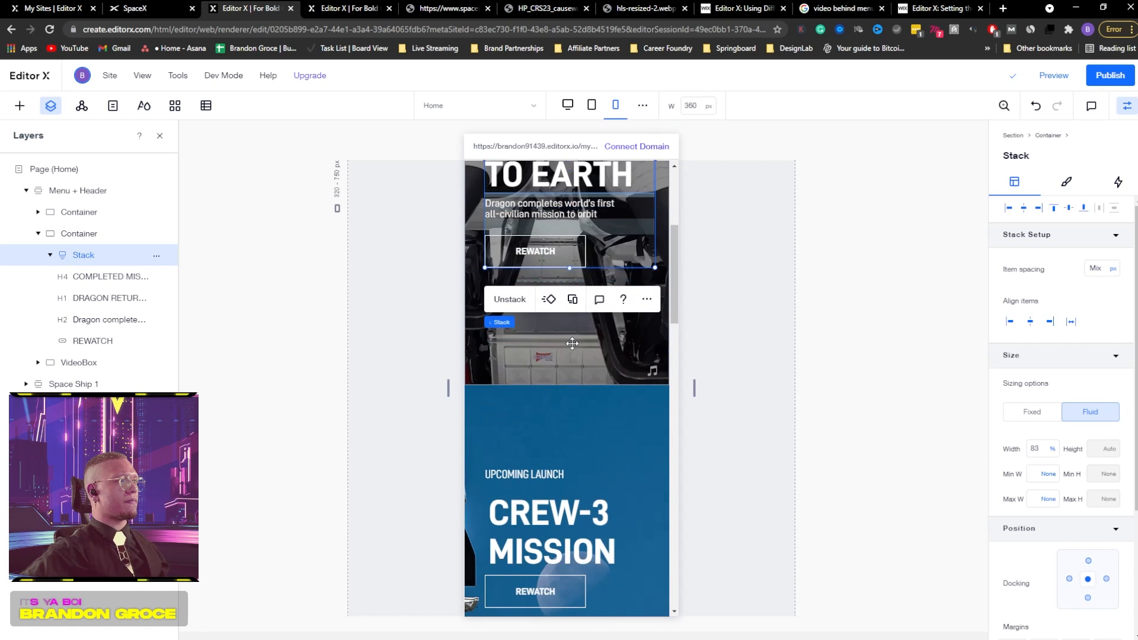
pyautogui.scroll(5, 572, 343)
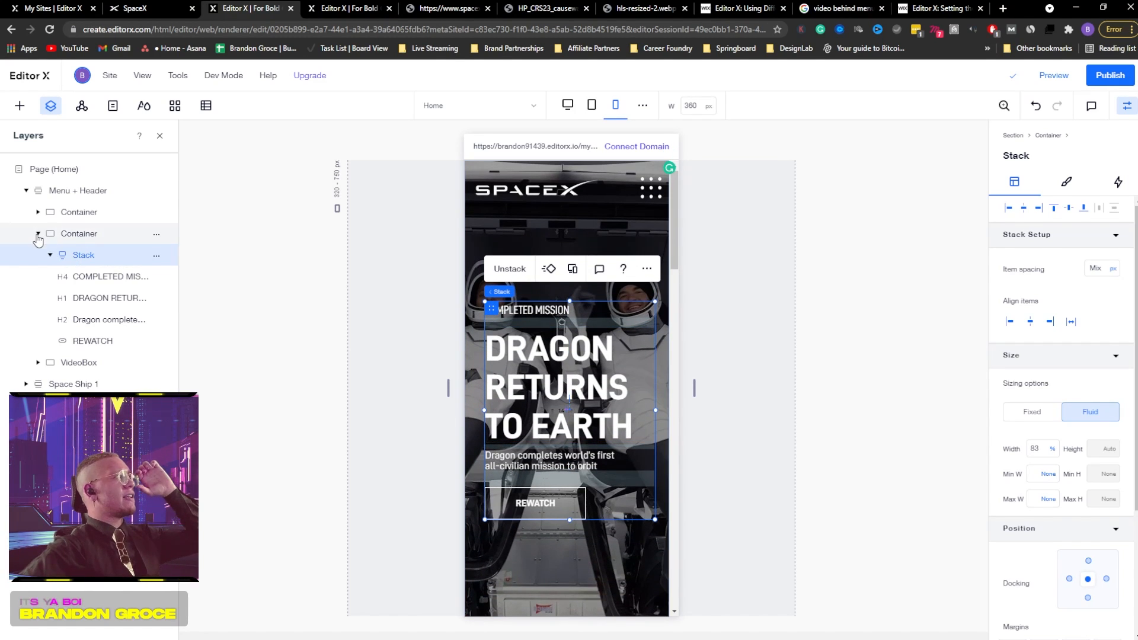
# - Inspect the hero text container and compare the section layouts at the tablet breakpoint
pyautogui.click(89, 233)
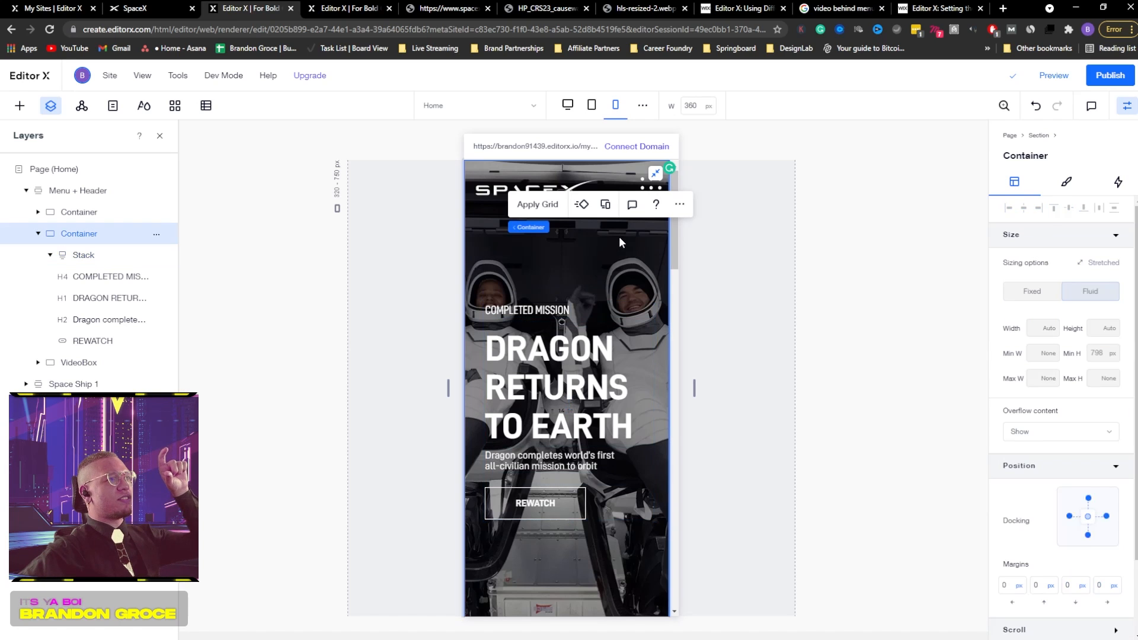
pyautogui.click(591, 106)
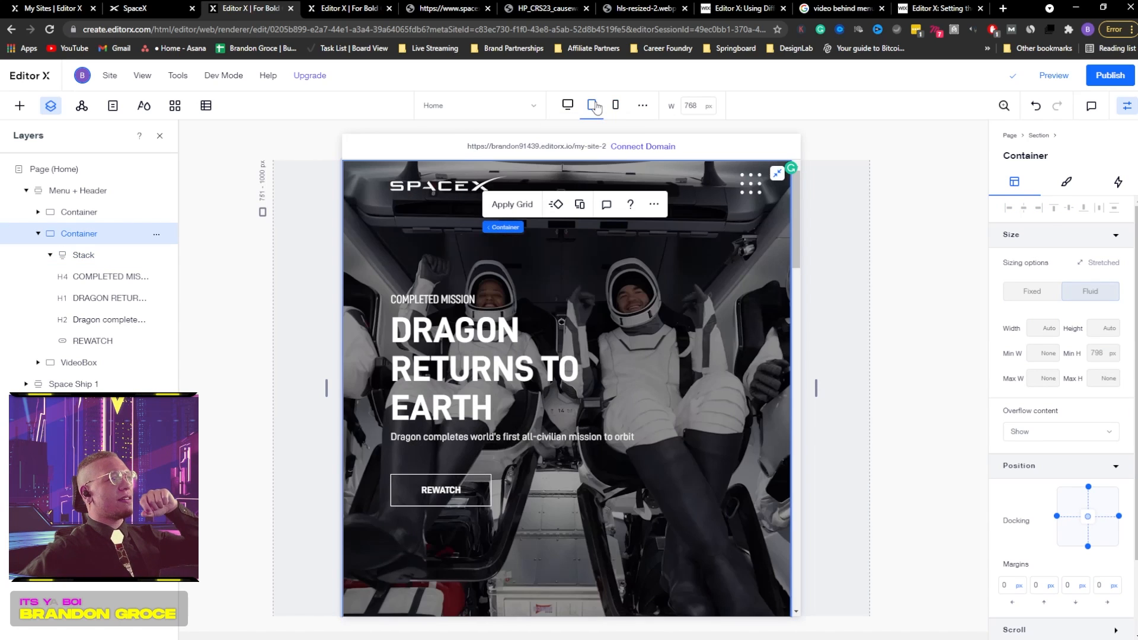
pyautogui.scroll(-10, 692, 364)
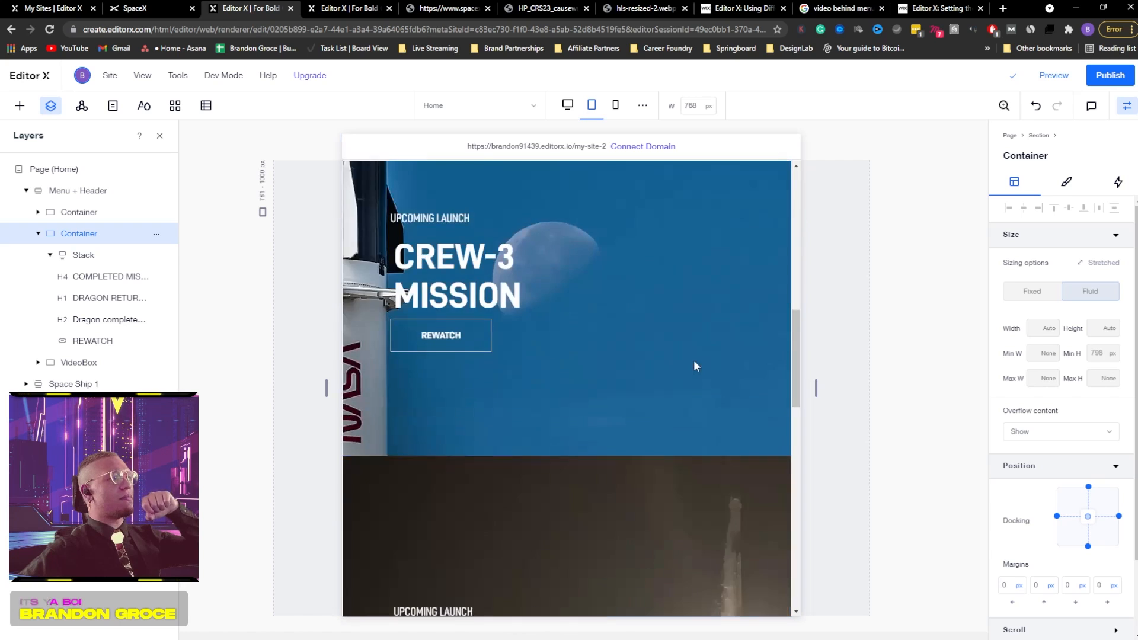
# - Switch to the desktop breakpoint and display the hidden hero text stack again
pyautogui.click(567, 105)
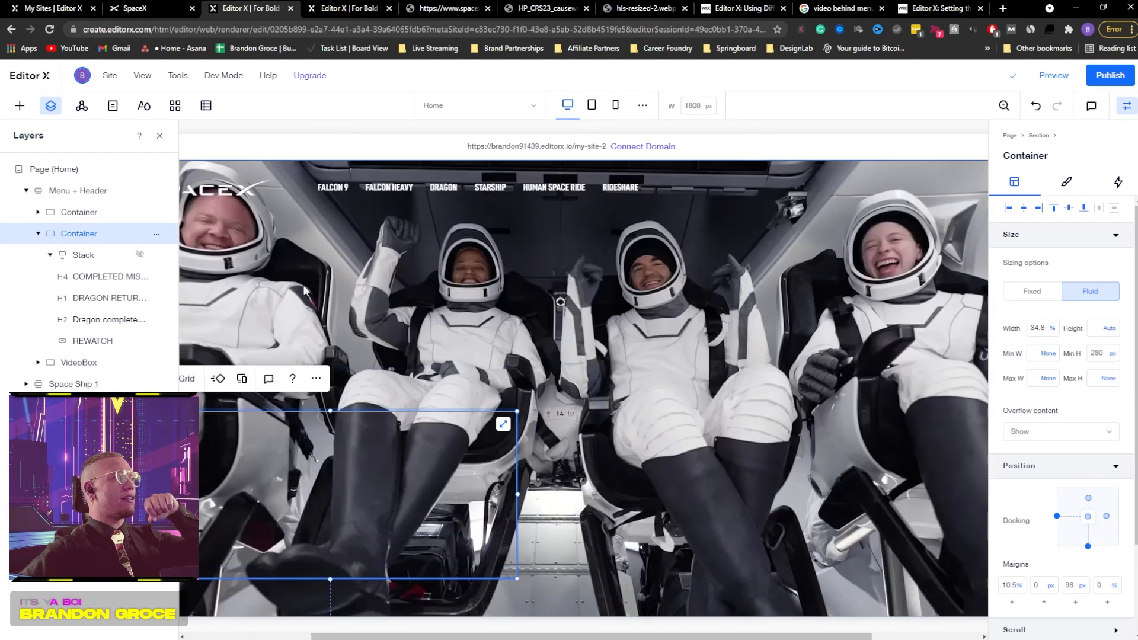
pyautogui.click(159, 136)
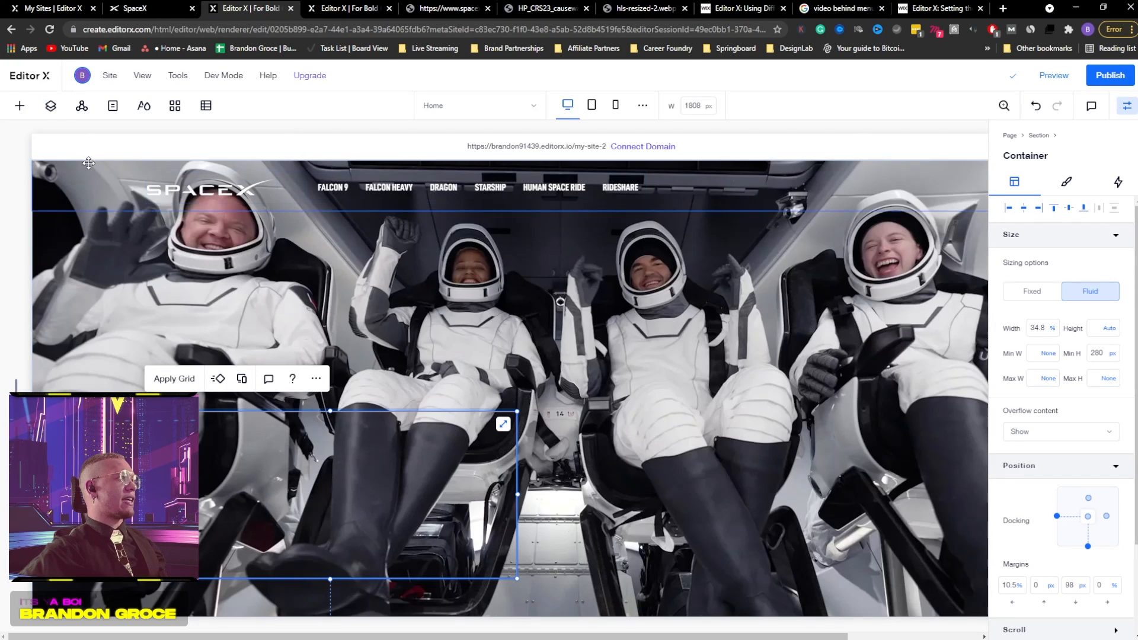
pyautogui.click(51, 106)
pyautogui.click(37, 234)
pyautogui.click(141, 255)
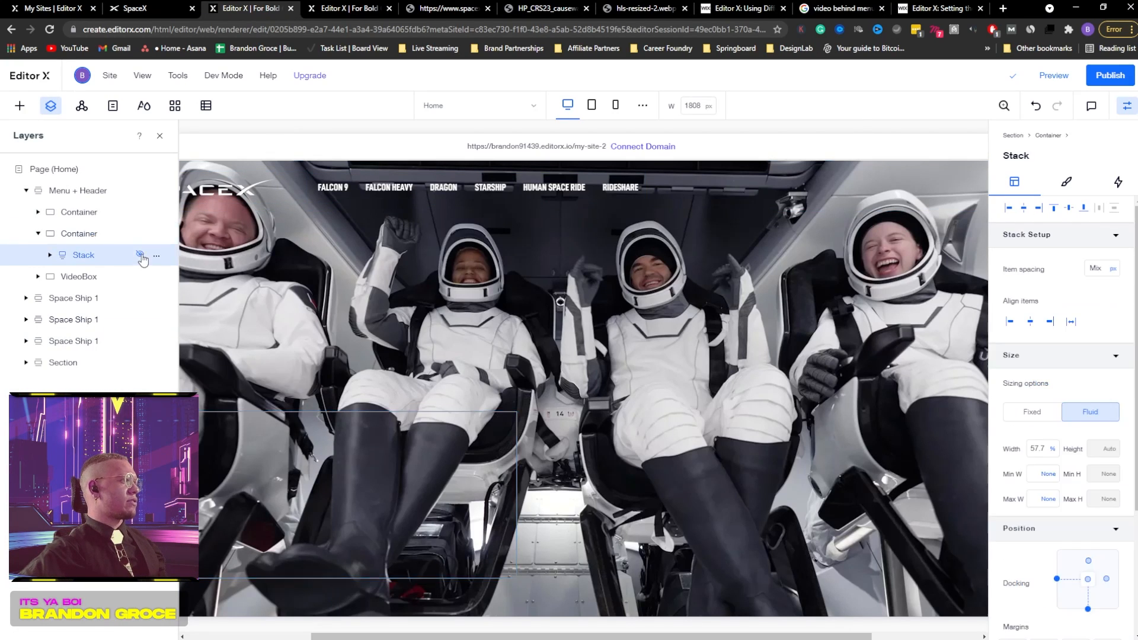
pyautogui.click(140, 255)
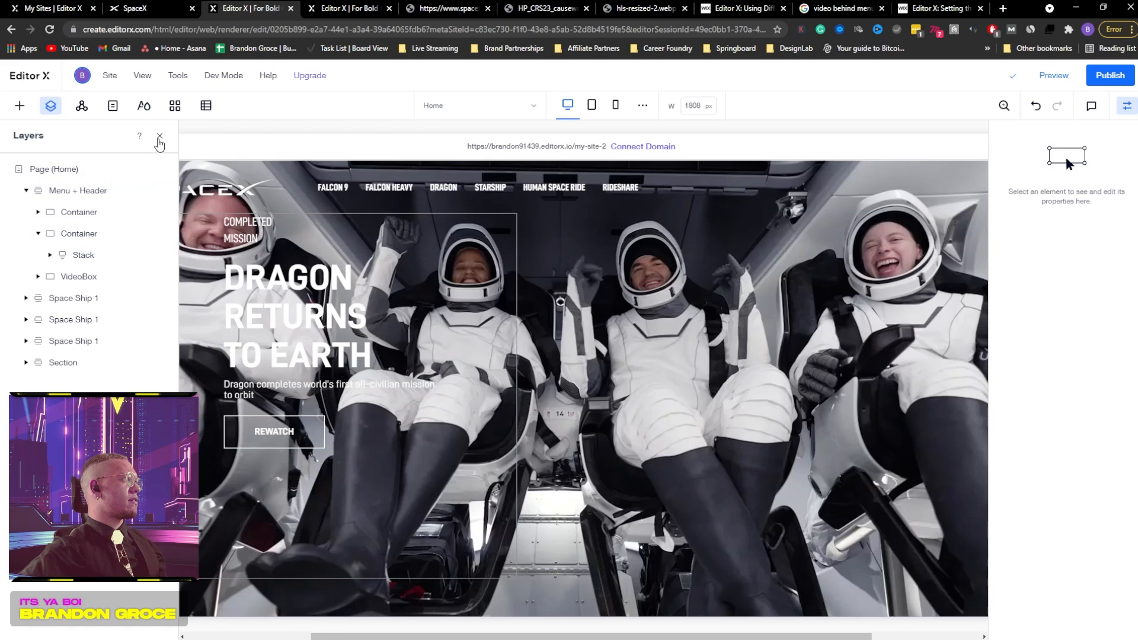
# - On desktop, move the hero text stack to the bottom-left corner of its container and widen it to 71.1%
pyautogui.click(70, 233)
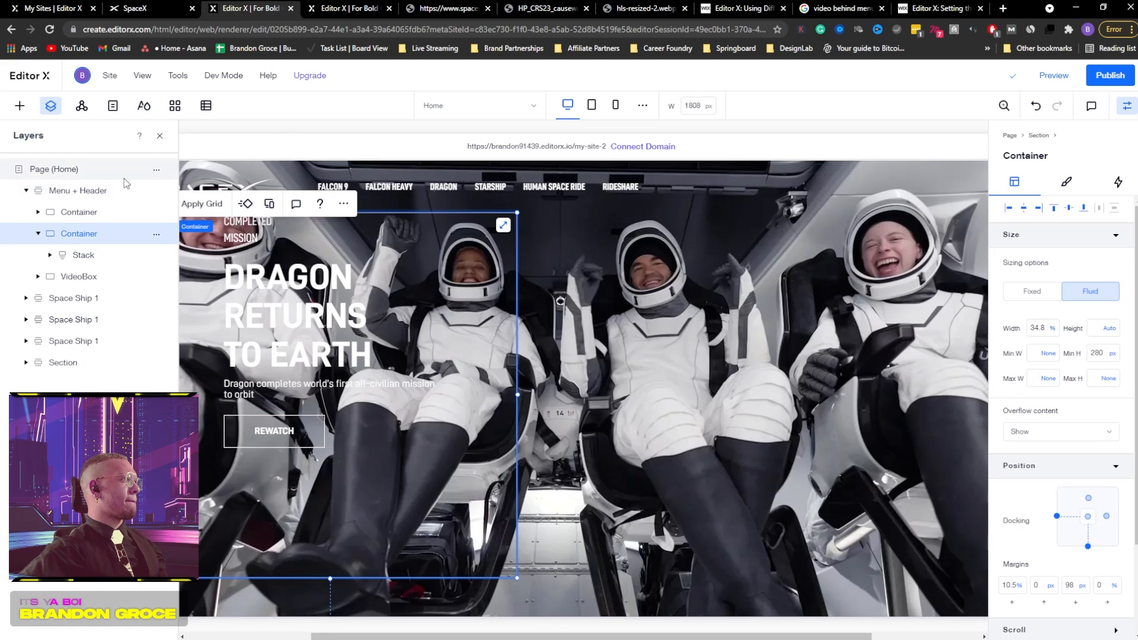
pyautogui.click(159, 135)
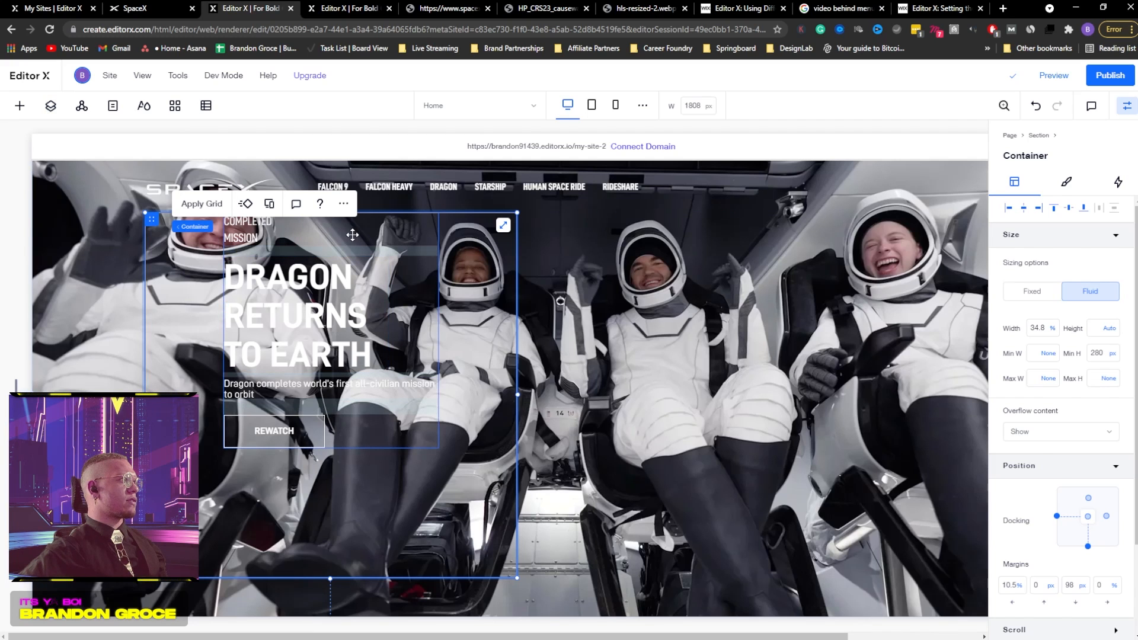
pyautogui.click(227, 230)
pyautogui.moveTo(227, 230); pyautogui.dragTo(153, 261)
pyautogui.moveTo(361, 459); pyautogui.dragTo(412, 452)
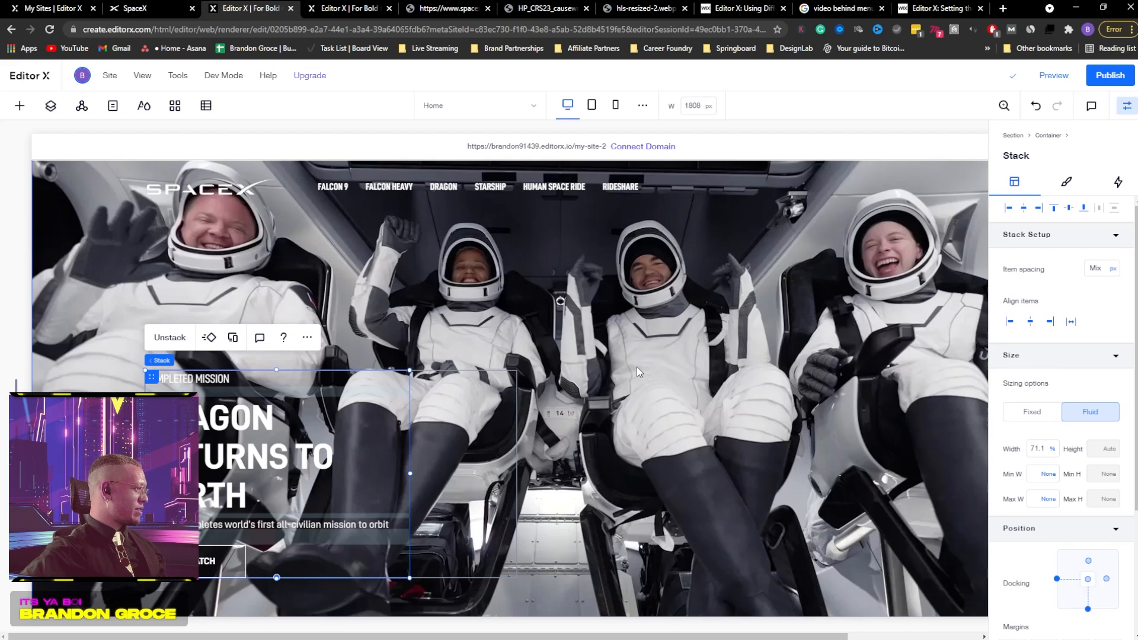
pyautogui.scroll(-2, 634, 369)
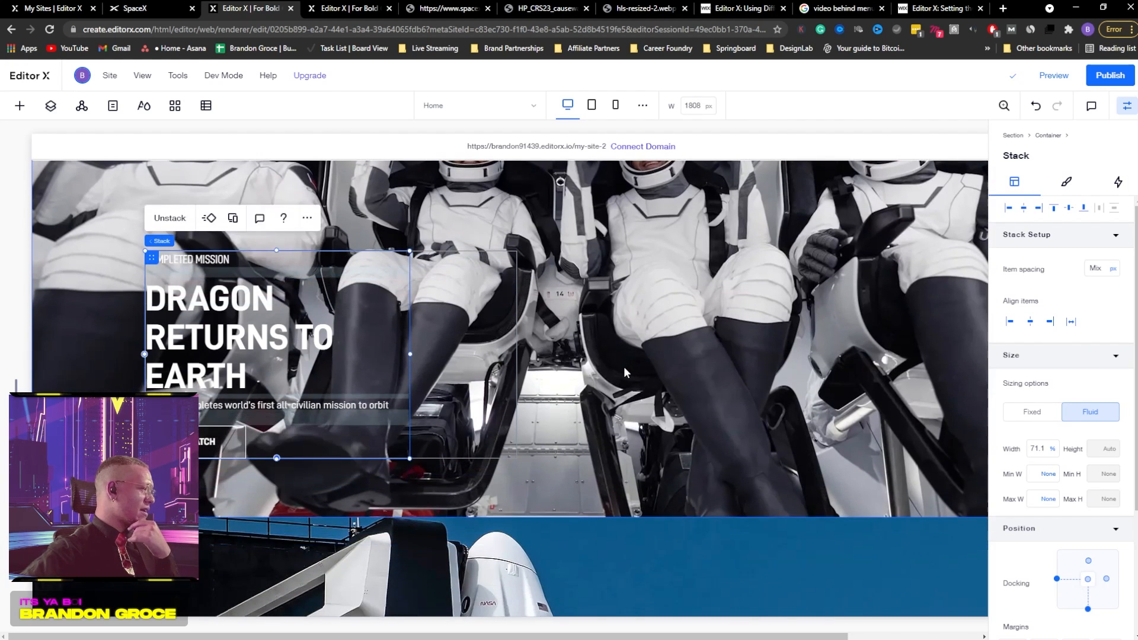
pyautogui.scroll(3, 620, 367)
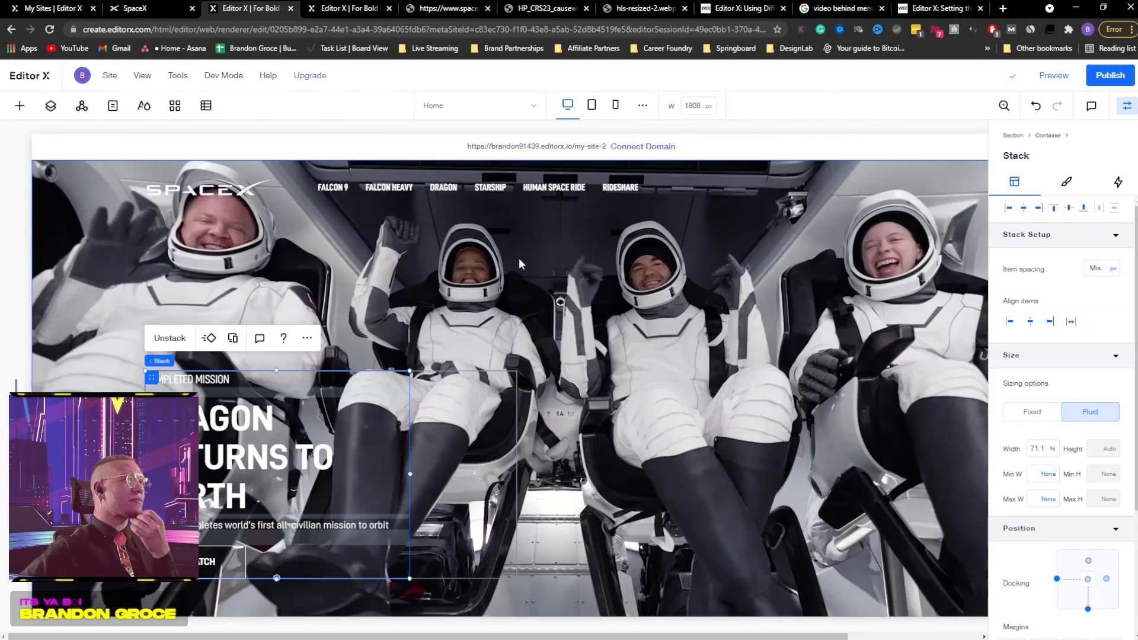
# - Review the text placement in every section at the desktop breakpoint, comparing the Starship section's container with the hero text
pyautogui.click(1127, 106)
pyautogui.scroll(-5, 671, 370)
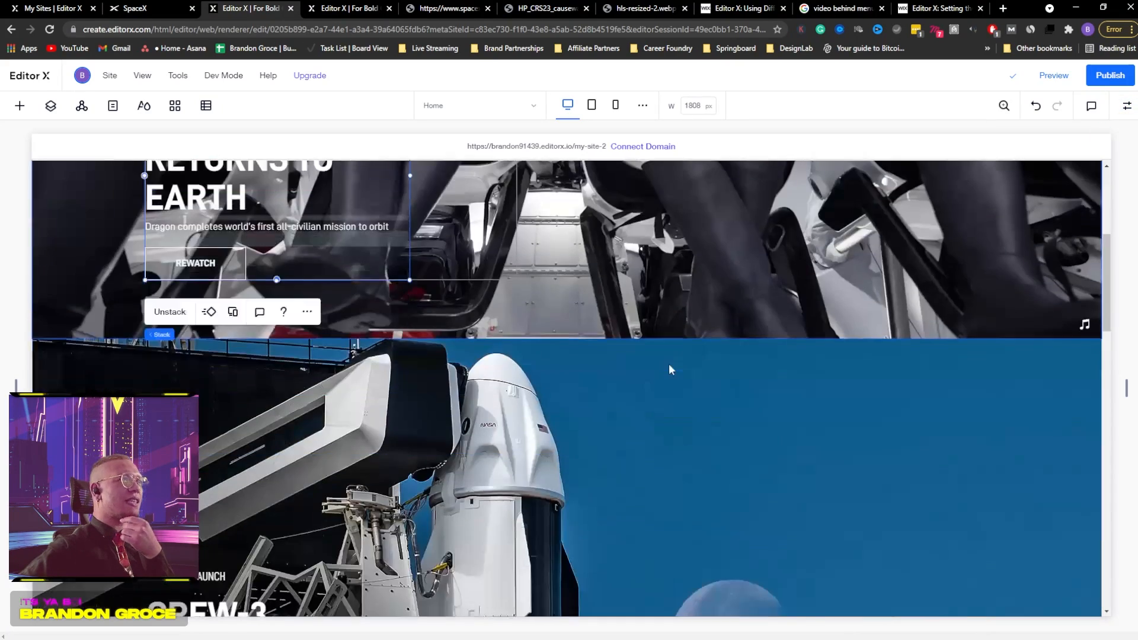
pyautogui.scroll(-15, 669, 364)
pyautogui.scroll(6, 668, 364)
pyautogui.scroll(-6, 663, 368)
pyautogui.scroll(2, 655, 367)
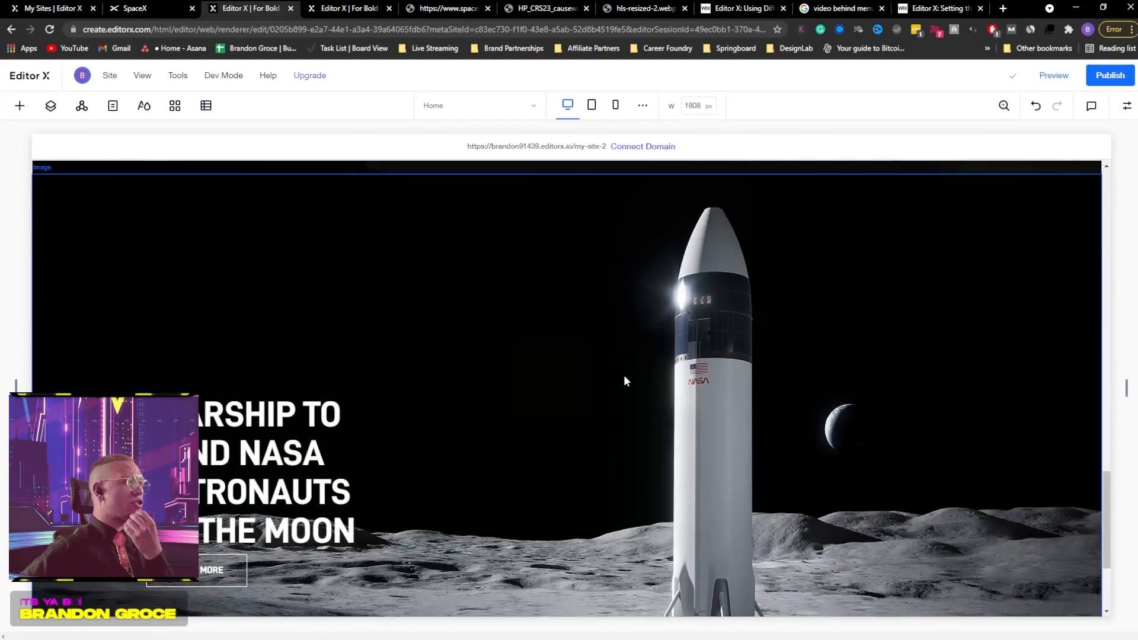
pyautogui.click(387, 434)
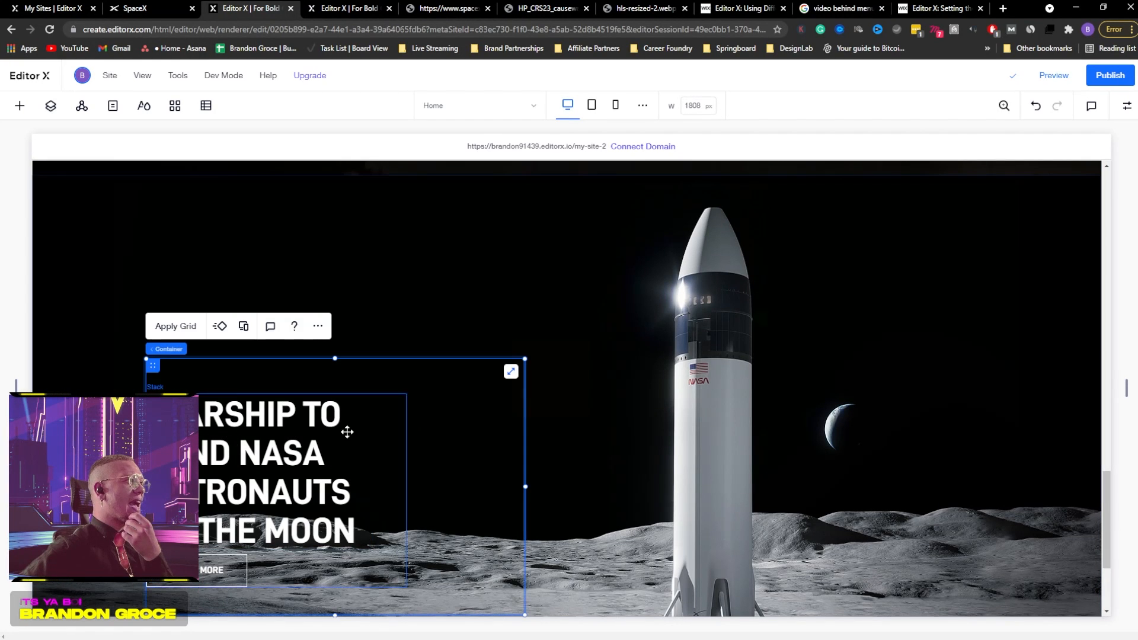
pyautogui.moveTo(152, 366); pyautogui.dragTo(152, 203)
pyautogui.scroll(15, 708, 513)
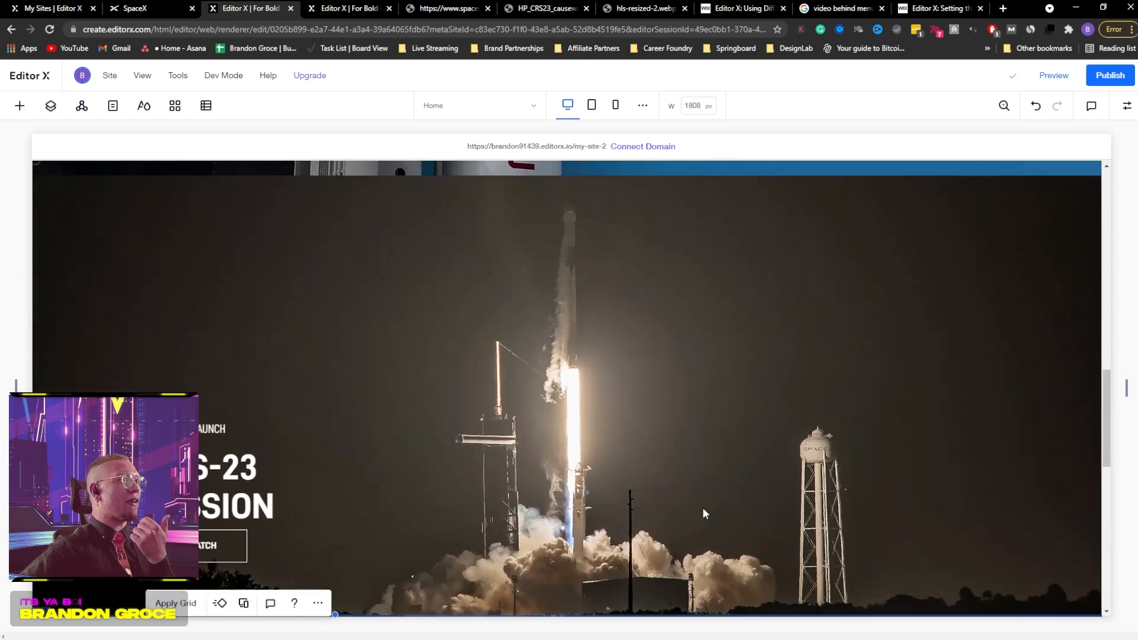
pyautogui.scroll(-8, 684, 500)
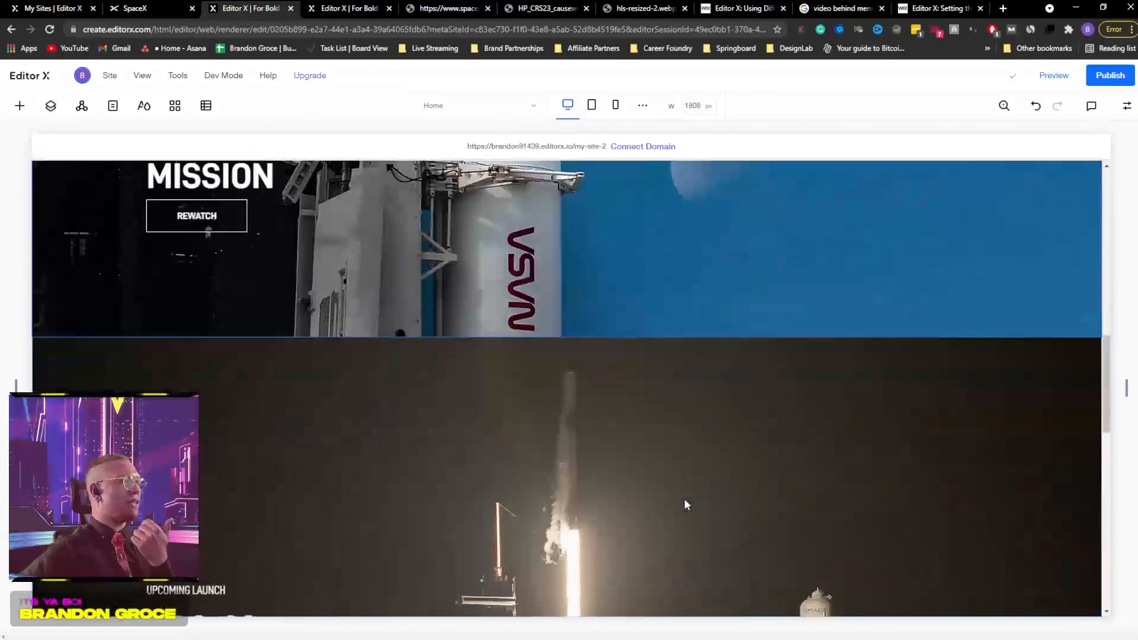
pyautogui.scroll(5, 684, 497)
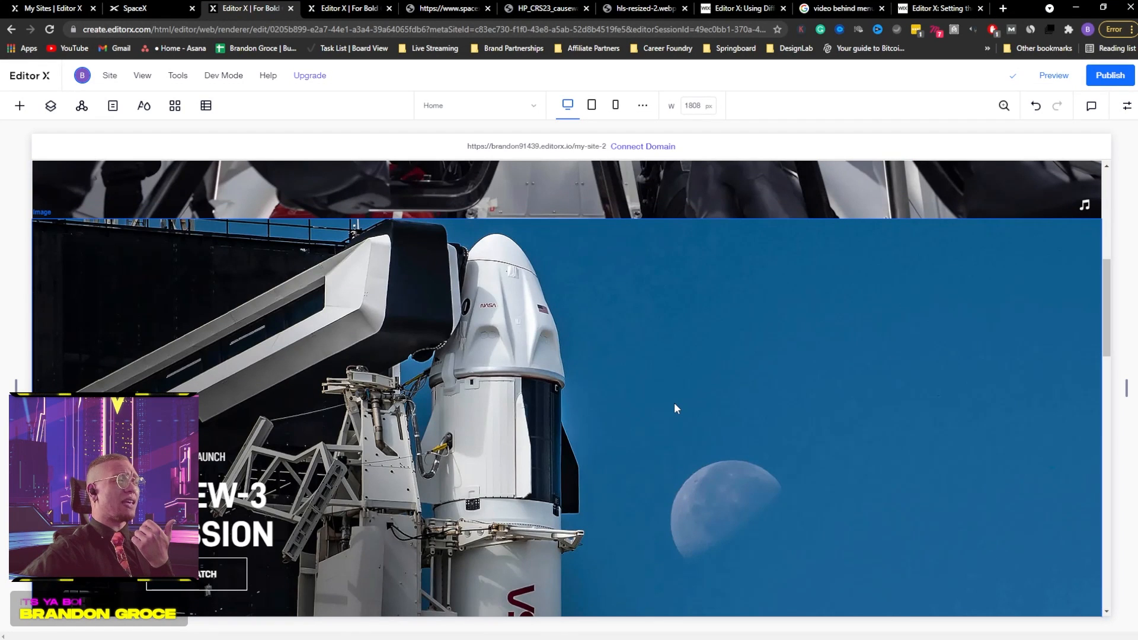
pyautogui.scroll(5, 669, 408)
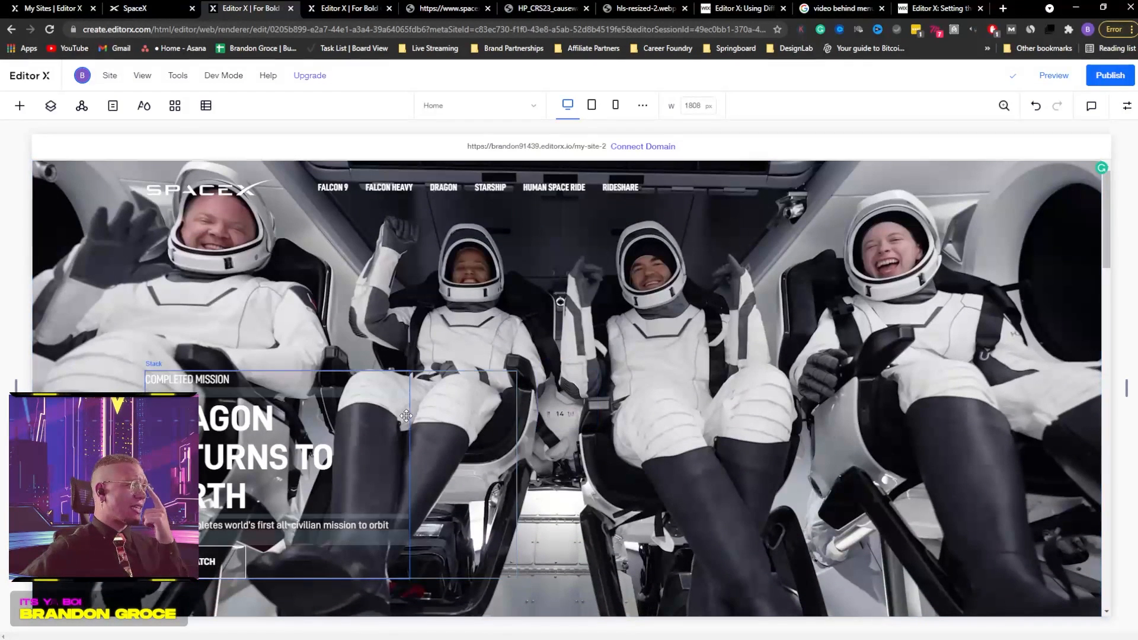
# - Inspect the hero text container's size, fill and border settings at the desktop breakpoint
pyautogui.click(471, 397)
pyautogui.click(1126, 106)
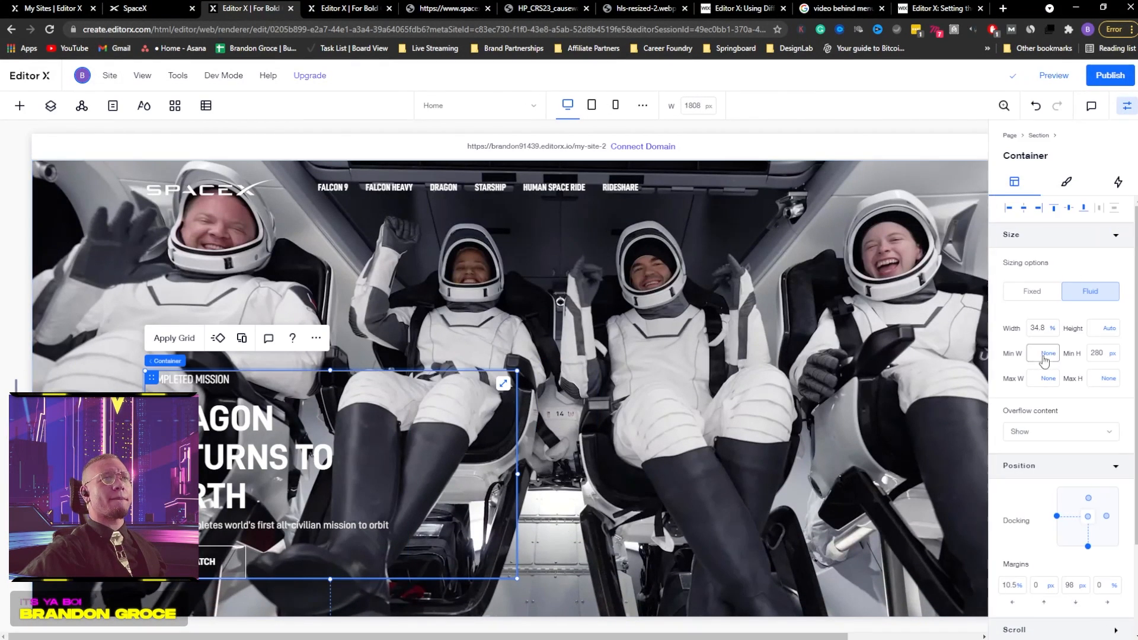
pyautogui.click(1070, 185)
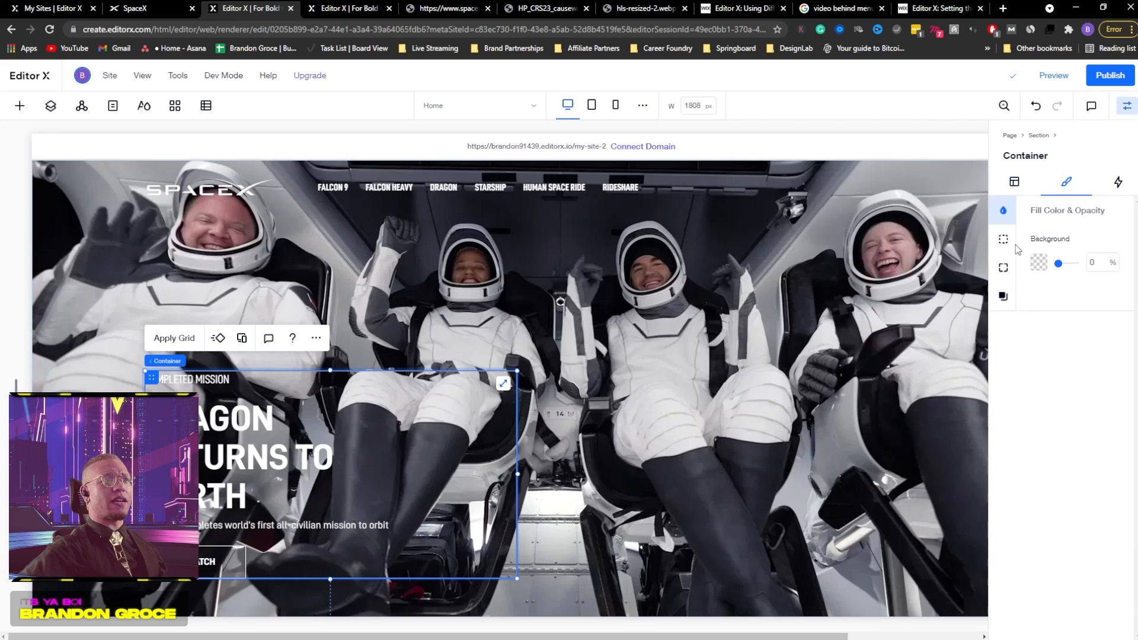
pyautogui.click(1003, 239)
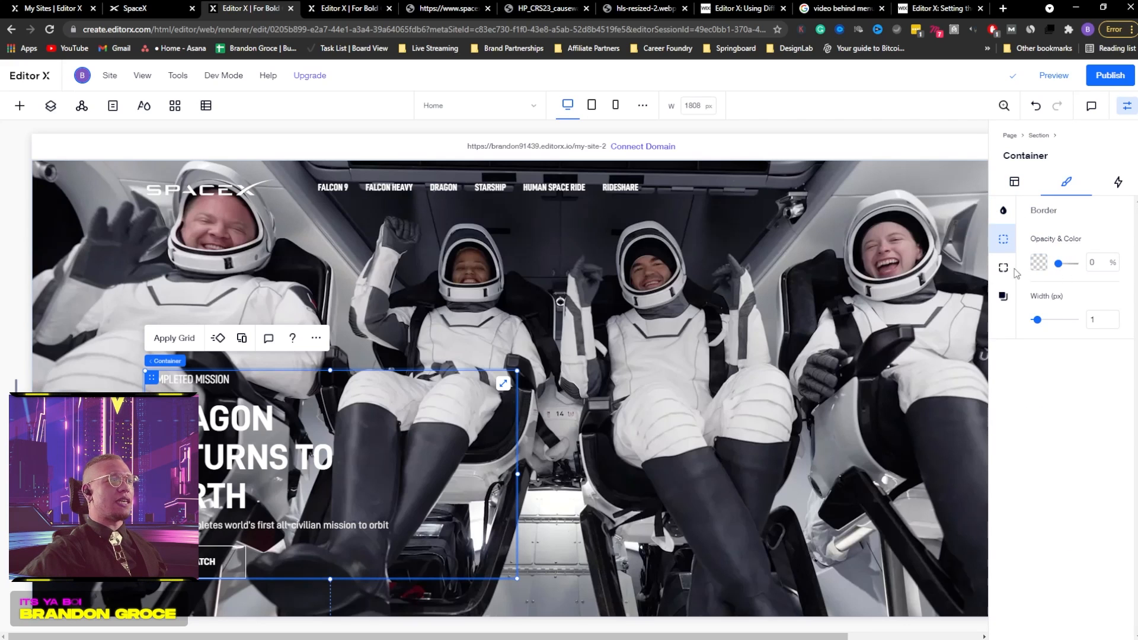
pyautogui.click(784, 246)
pyautogui.click(1126, 106)
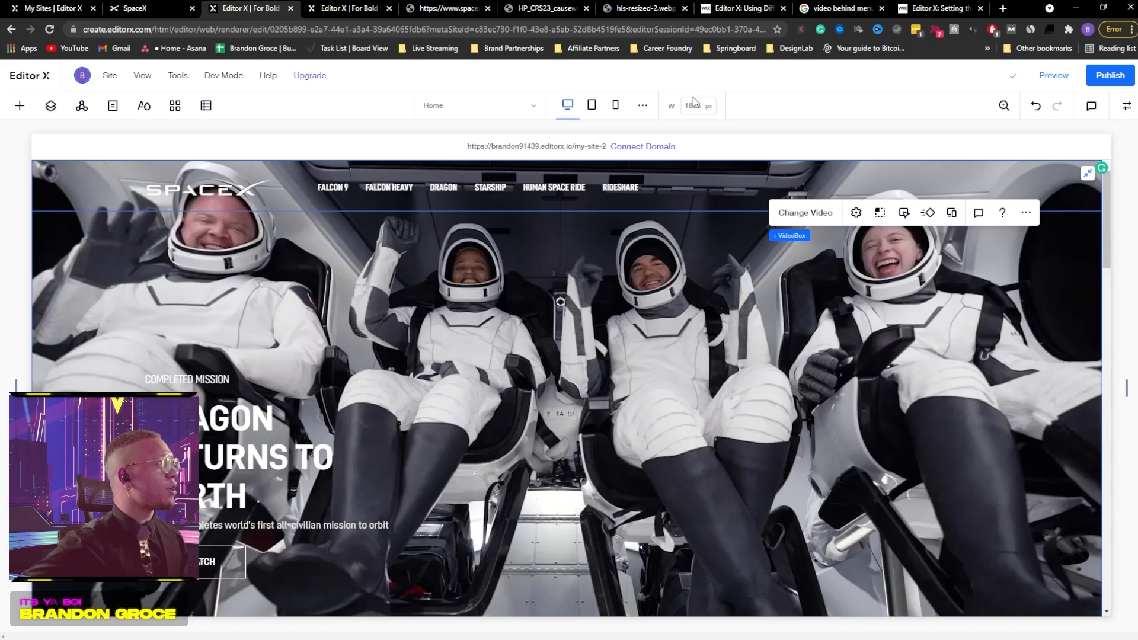
# - Preview the site at desktop size and review every section from the hero to the footer
pyautogui.click(1044, 78)
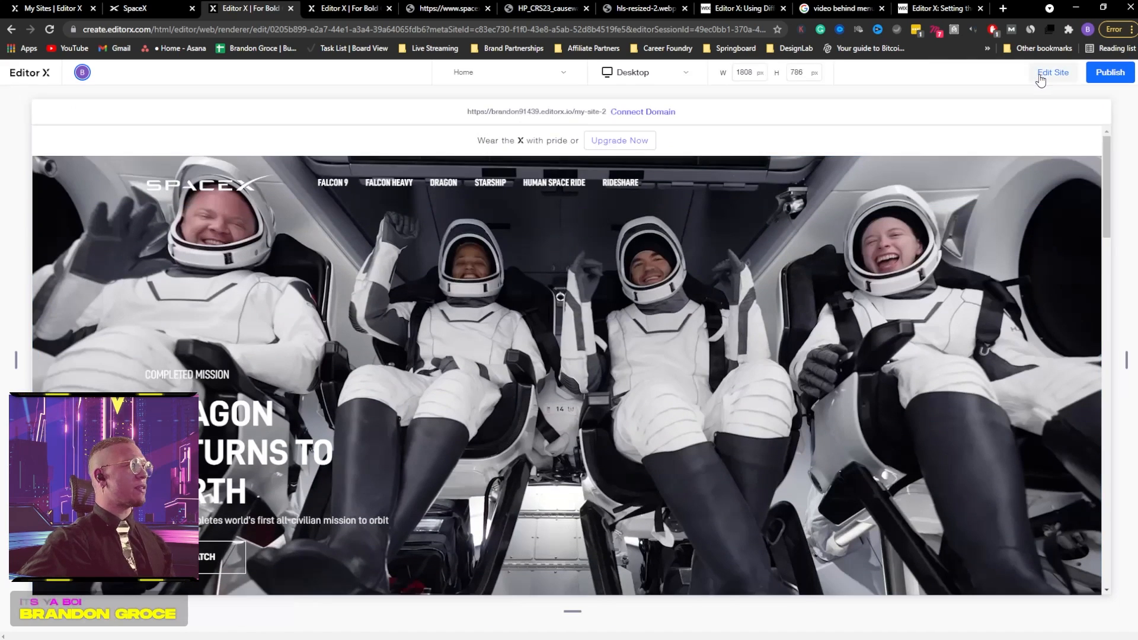
pyautogui.scroll(-15, 595, 355)
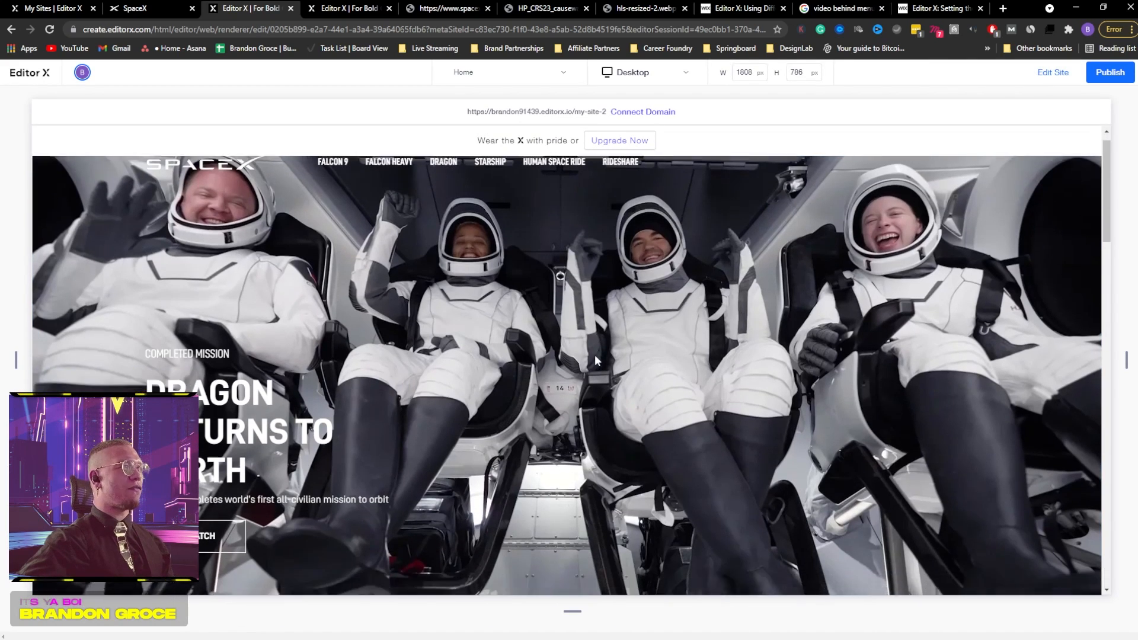
pyautogui.scroll(-8, 600, 339)
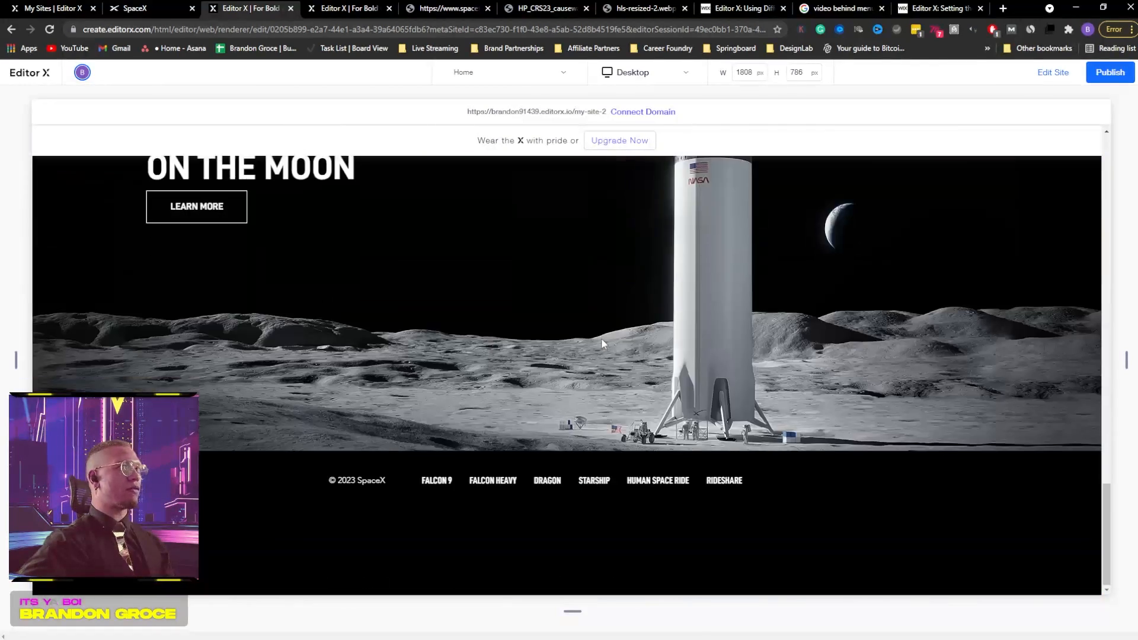
pyautogui.scroll(12, 595, 340)
pyautogui.scroll(10, 585, 337)
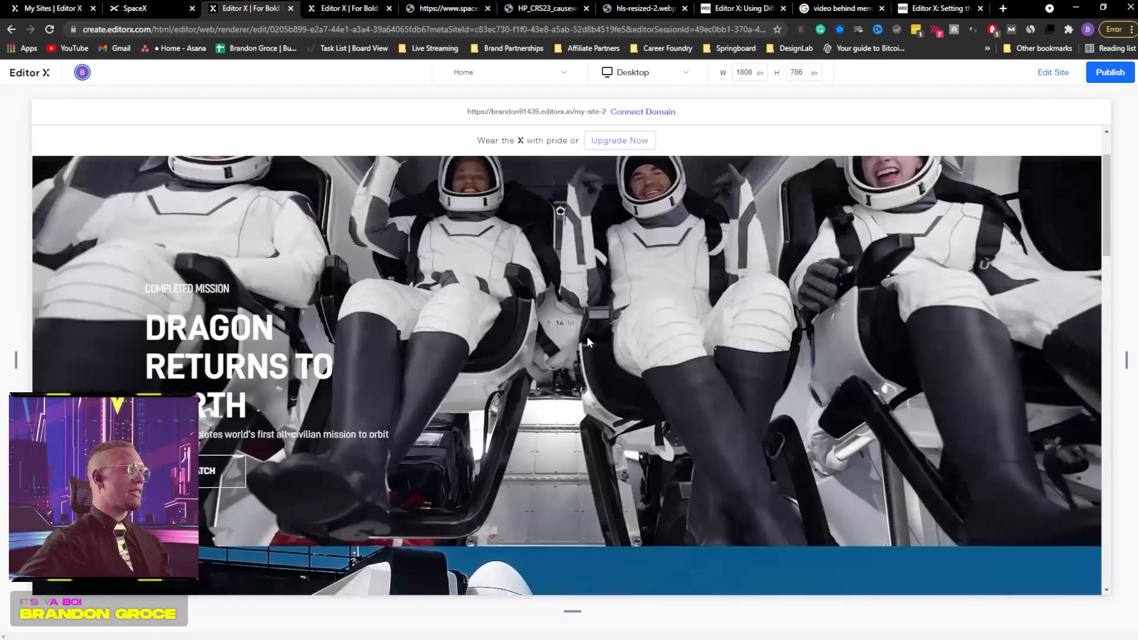
# - Preview the page at the tablet size and review all sections down to the footer and back
pyautogui.click(650, 73)
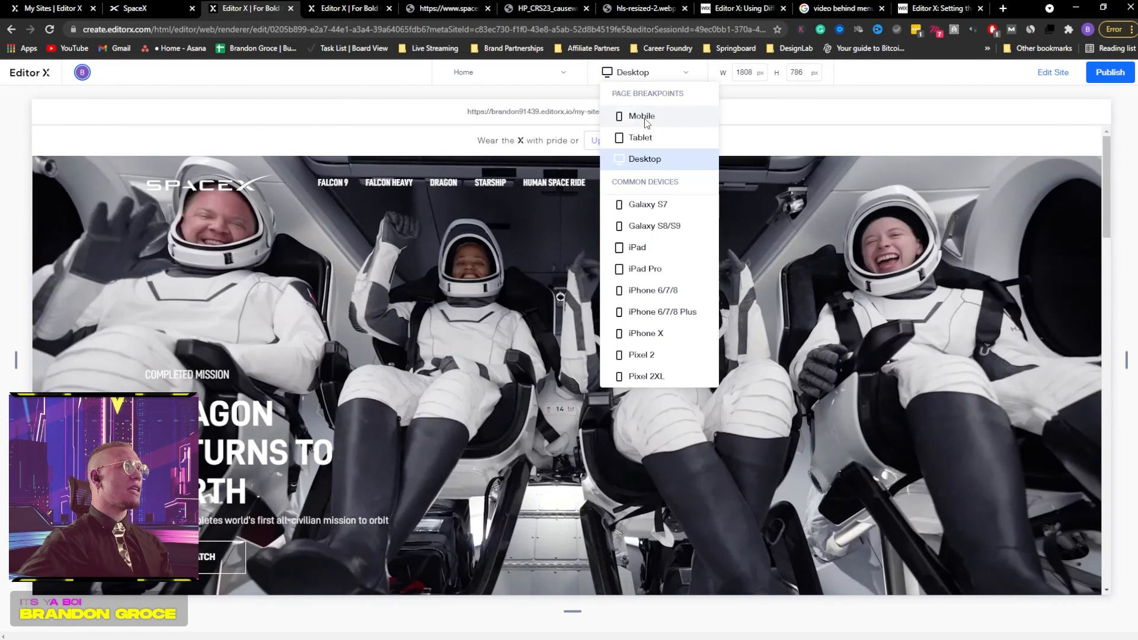
pyautogui.click(645, 135)
pyautogui.scroll(-10, 566, 367)
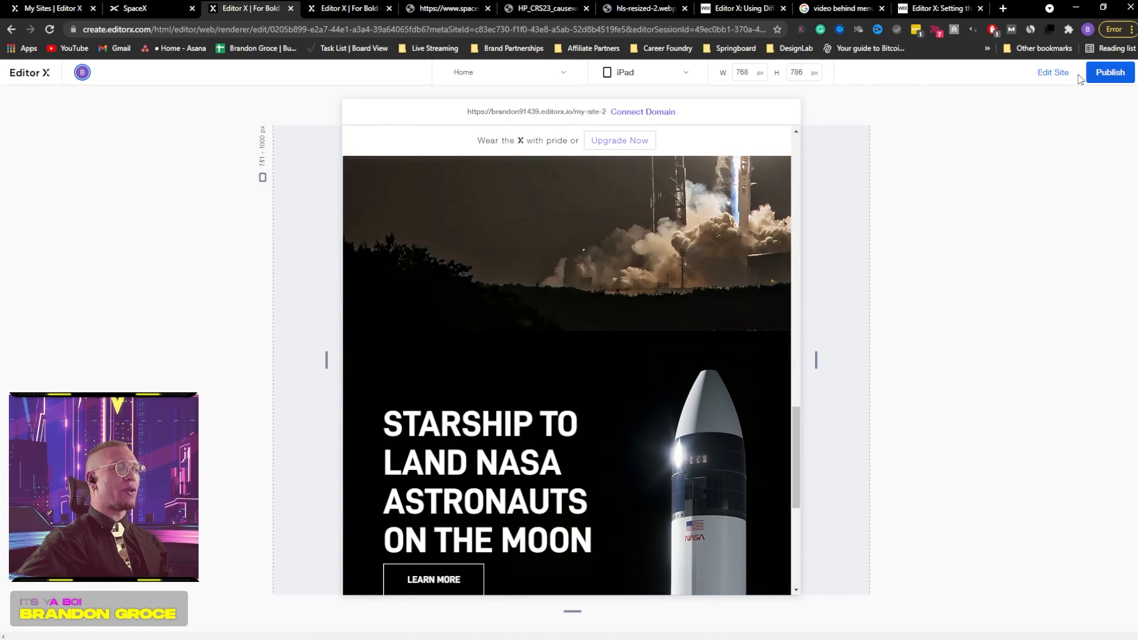
pyautogui.scroll(-5, 679, 242)
pyautogui.scroll(10, 679, 241)
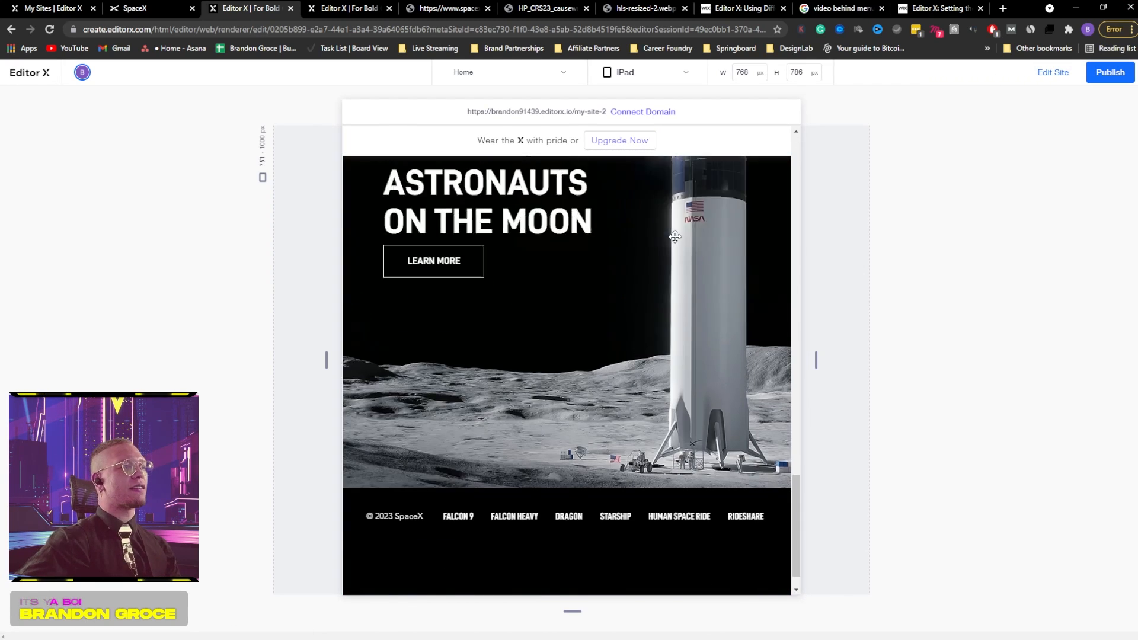
pyautogui.scroll(5, 678, 239)
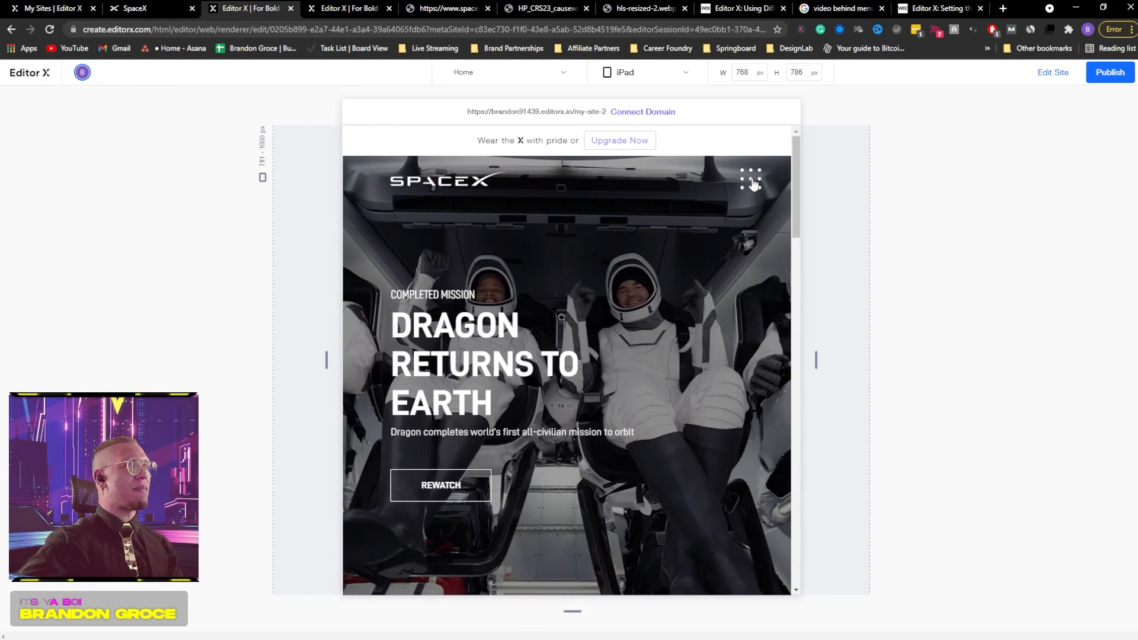
# - Preview the hero section at the Mobile breakpoint and return to editing the site
pyautogui.click(676, 77)
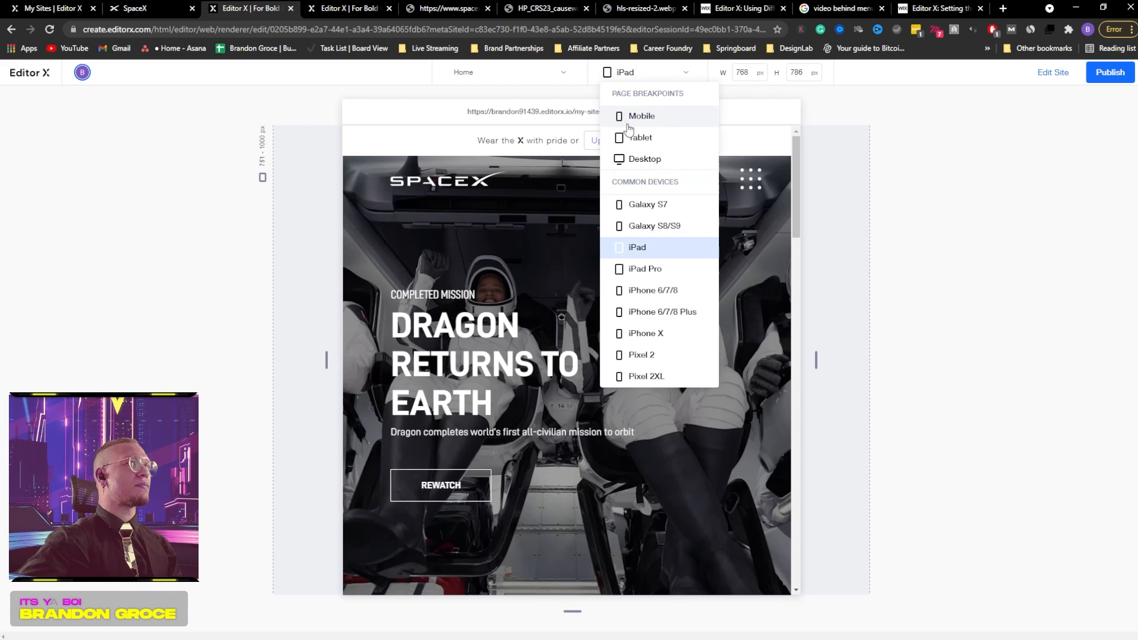
pyautogui.click(633, 115)
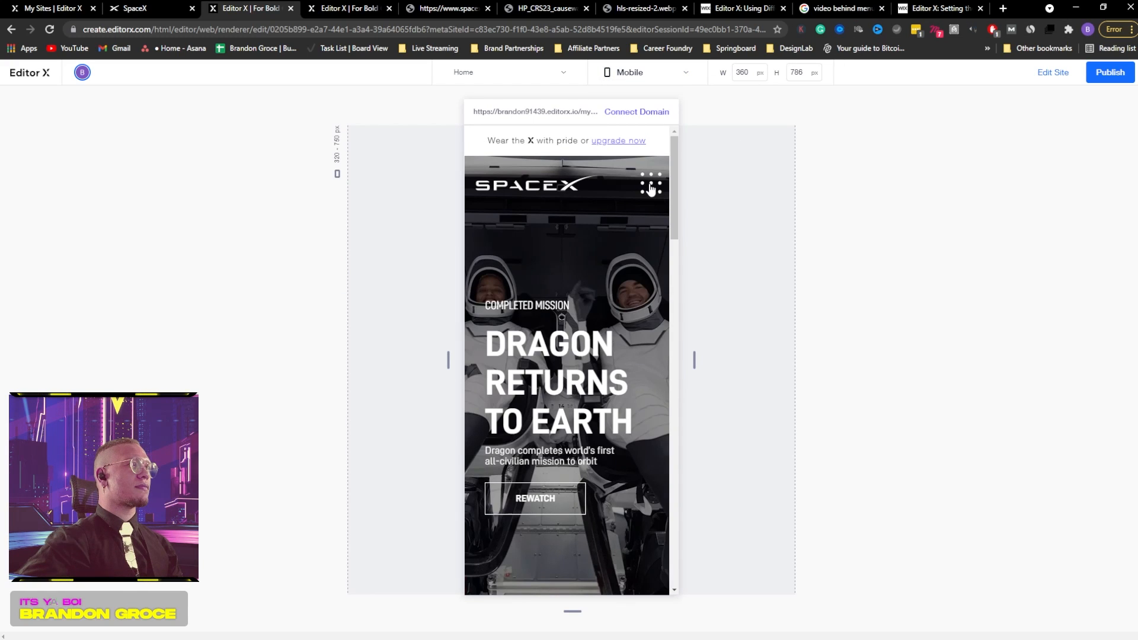
pyautogui.click(1044, 77)
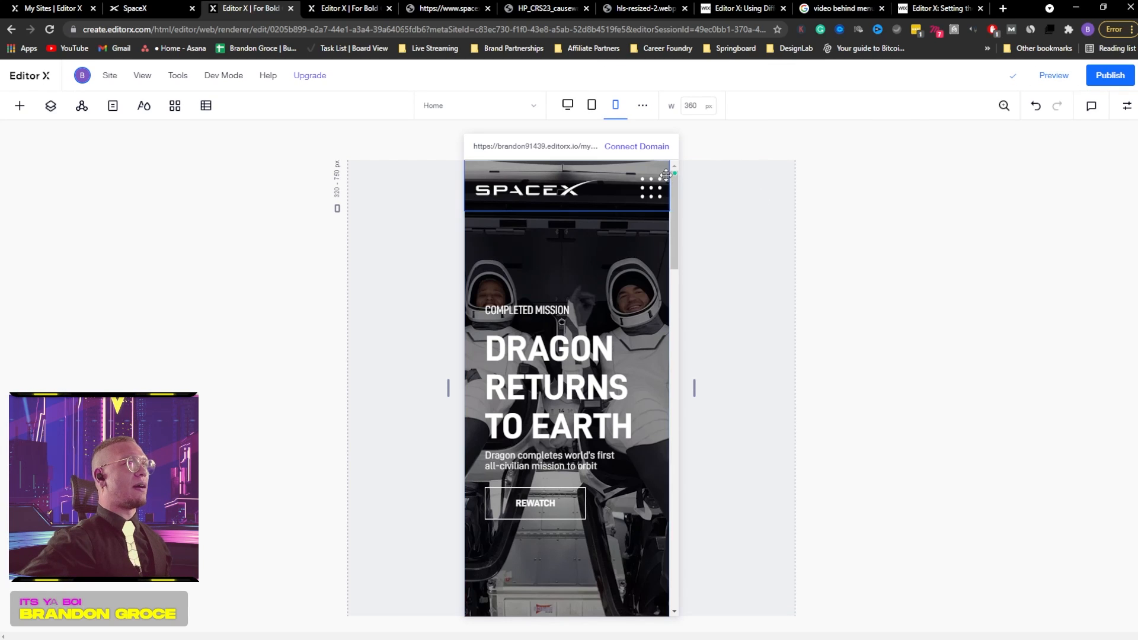
# - Open the mobile hamburger menu and set its vertical menu's text font to D DIN Condensed Bold
pyautogui.click(650, 188)
pyautogui.click(355, 232)
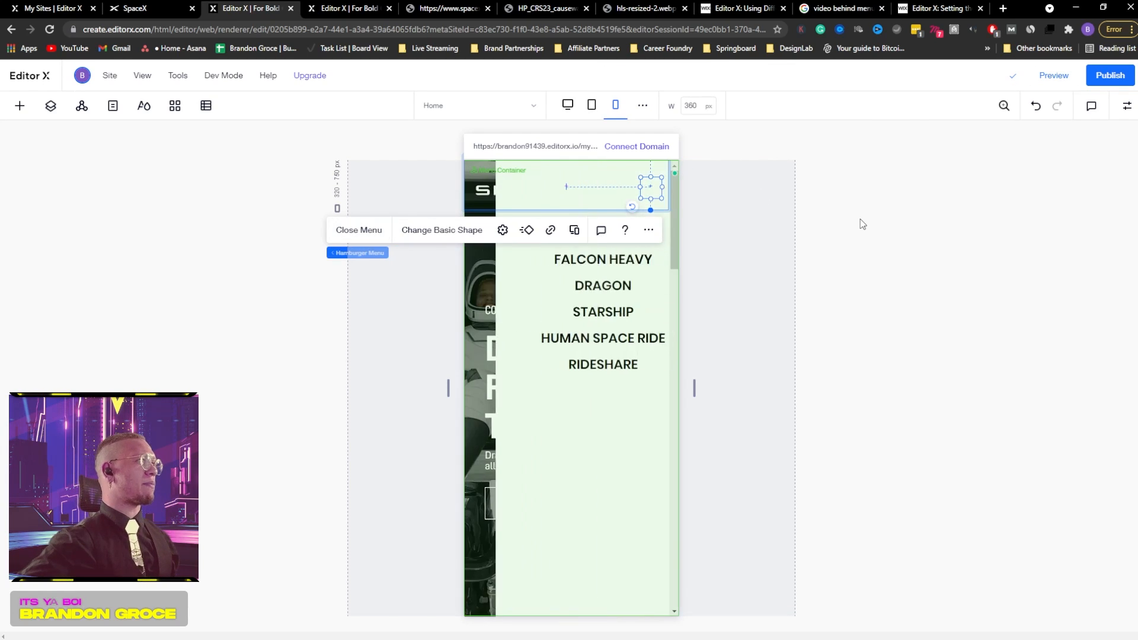
pyautogui.click(572, 261)
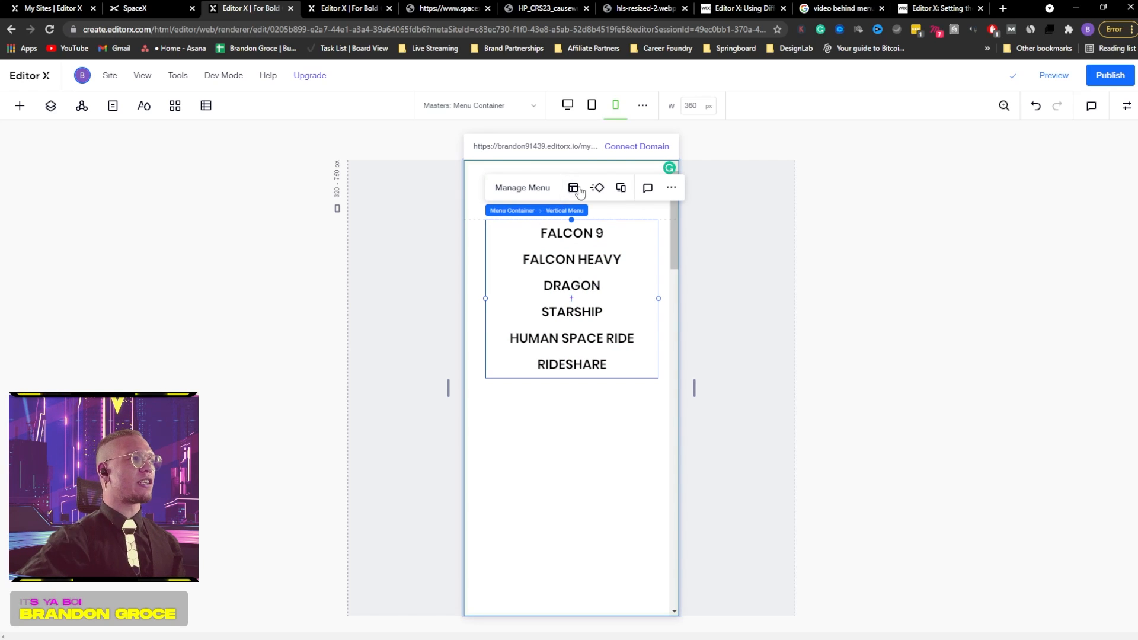
pyautogui.click(1119, 110)
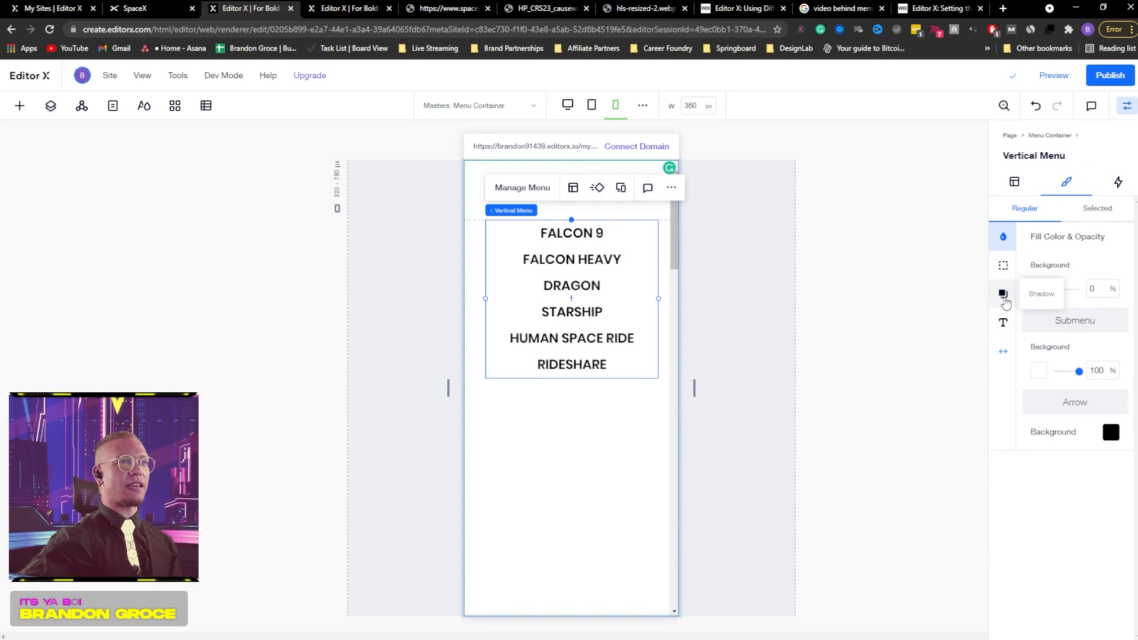
pyautogui.click(1001, 325)
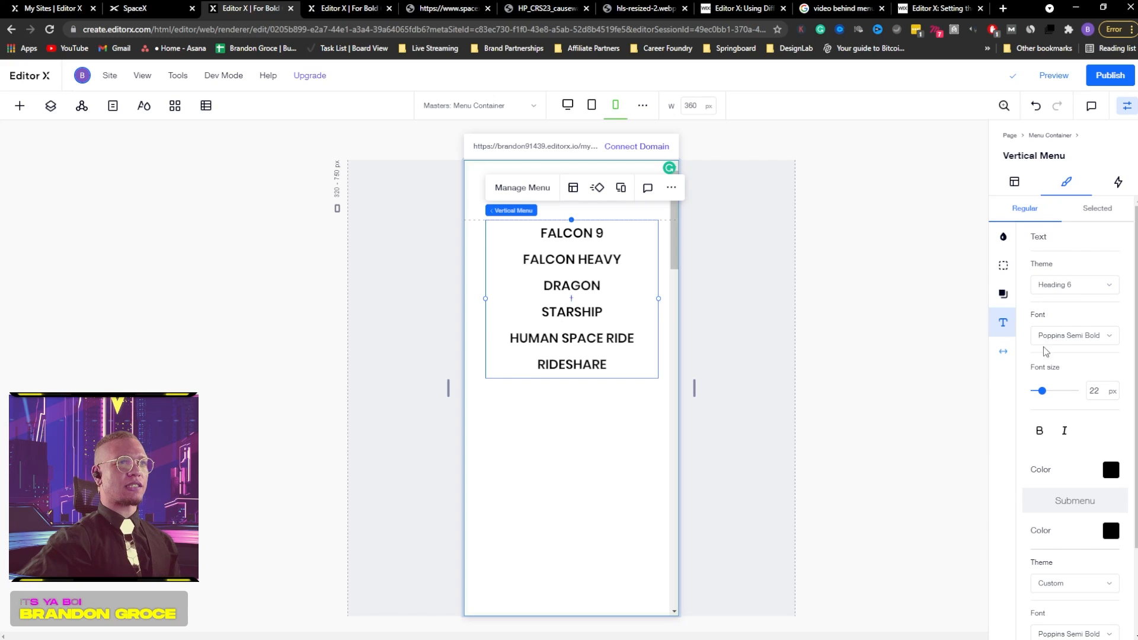
pyautogui.click(1061, 335)
pyautogui.write('D DIN')
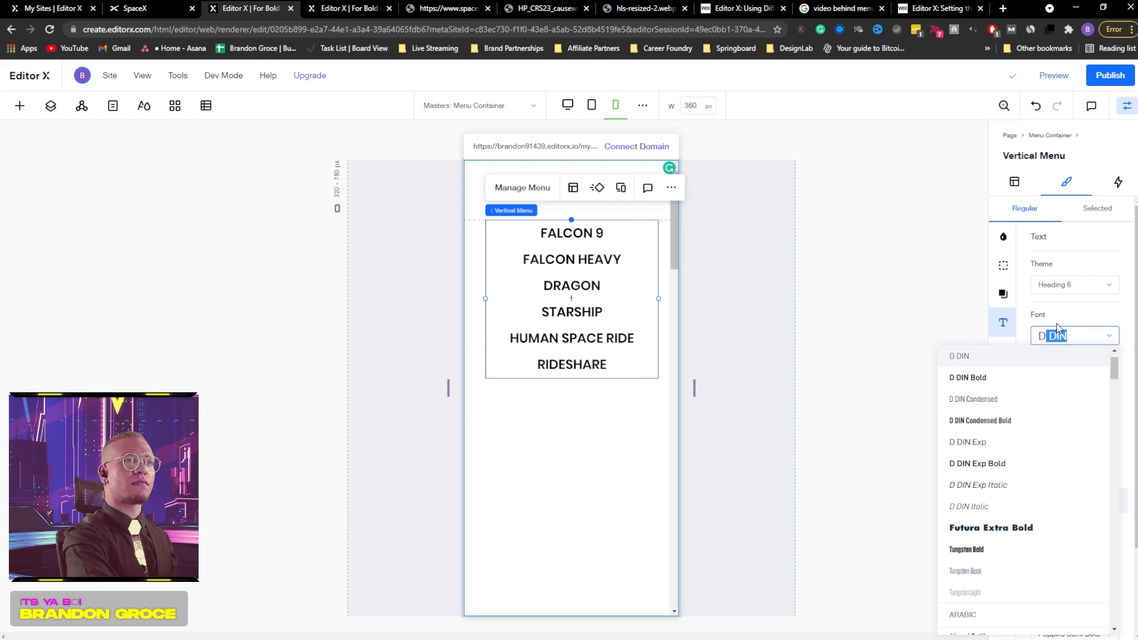
pyautogui.click(1018, 421)
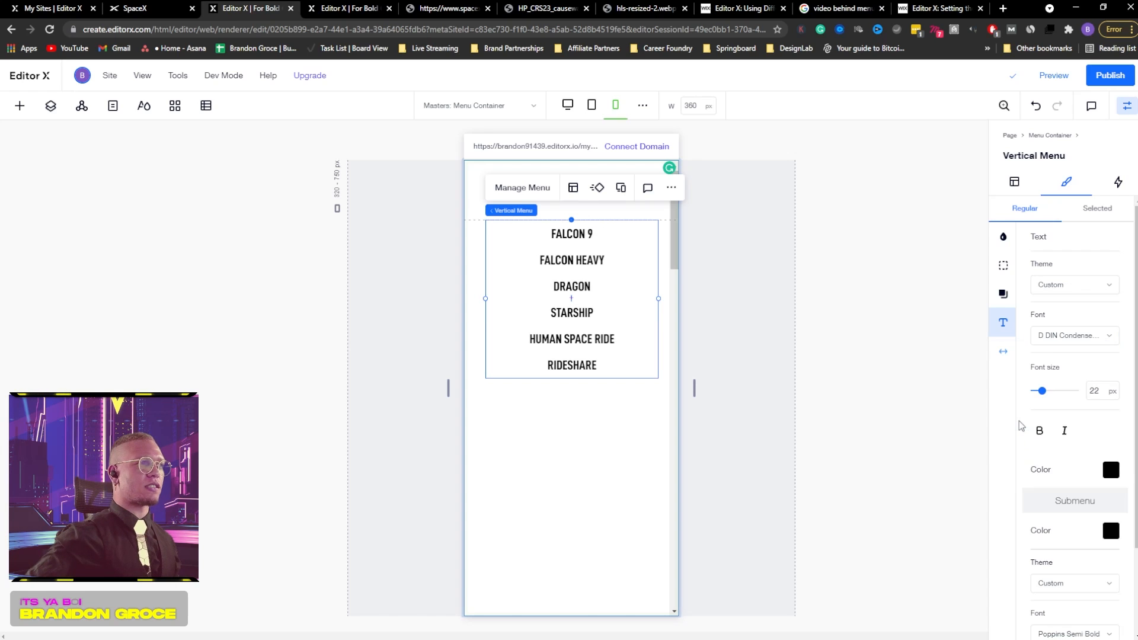
pyautogui.click(839, 367)
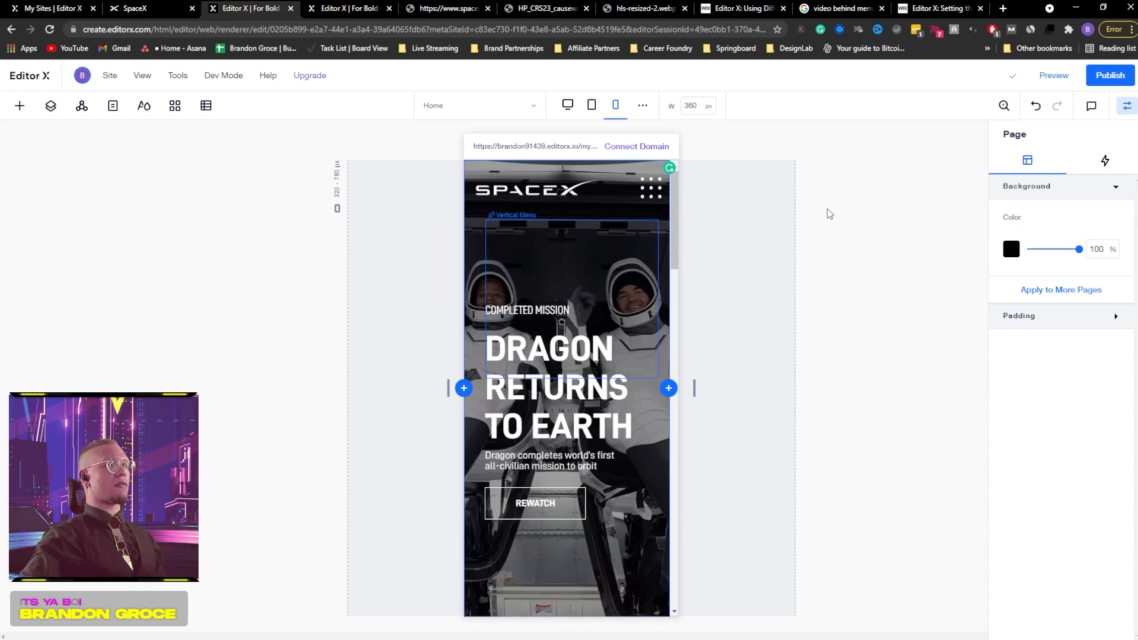
# - Examine the header hamburger menu's design options and basic shape settings
pyautogui.click(651, 185)
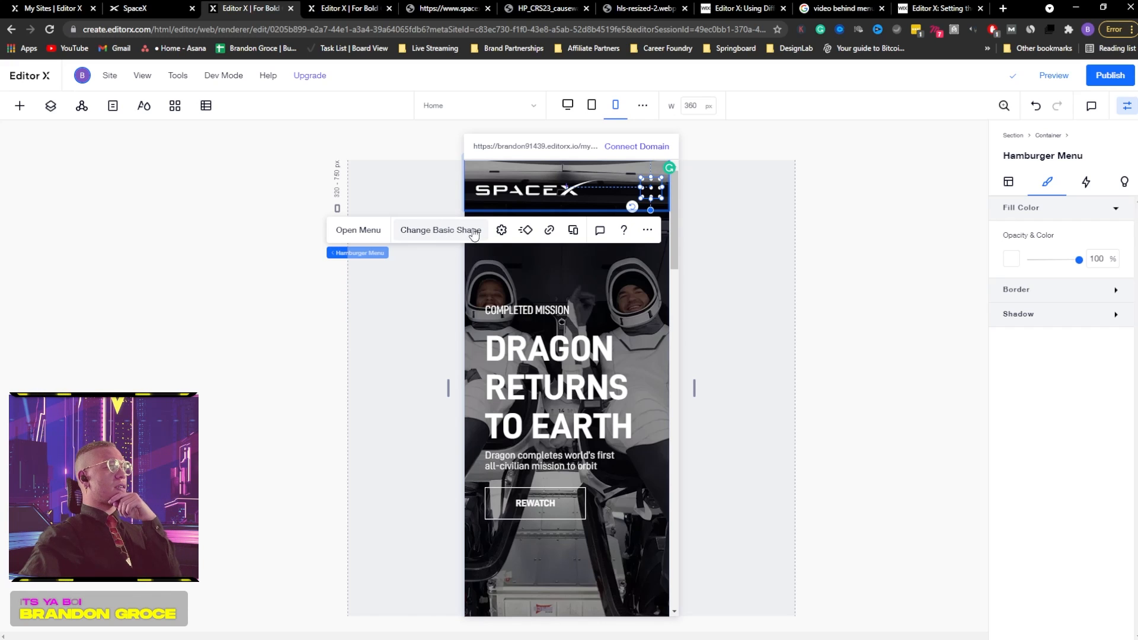
pyautogui.click(501, 230)
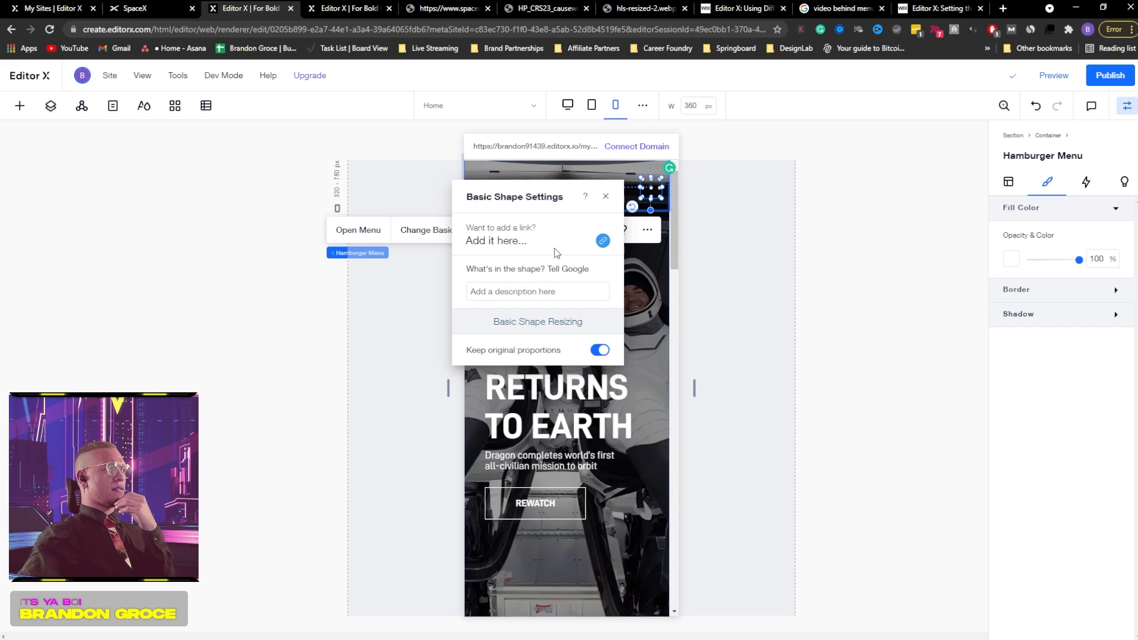
pyautogui.click(605, 197)
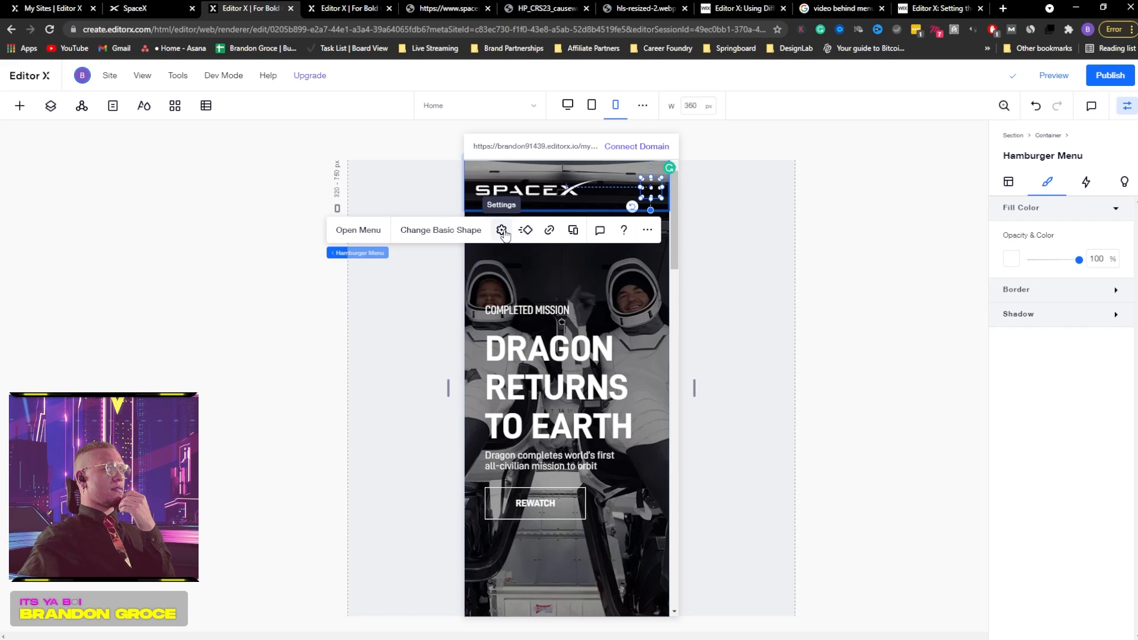
pyautogui.click(647, 229)
pyautogui.click(779, 207)
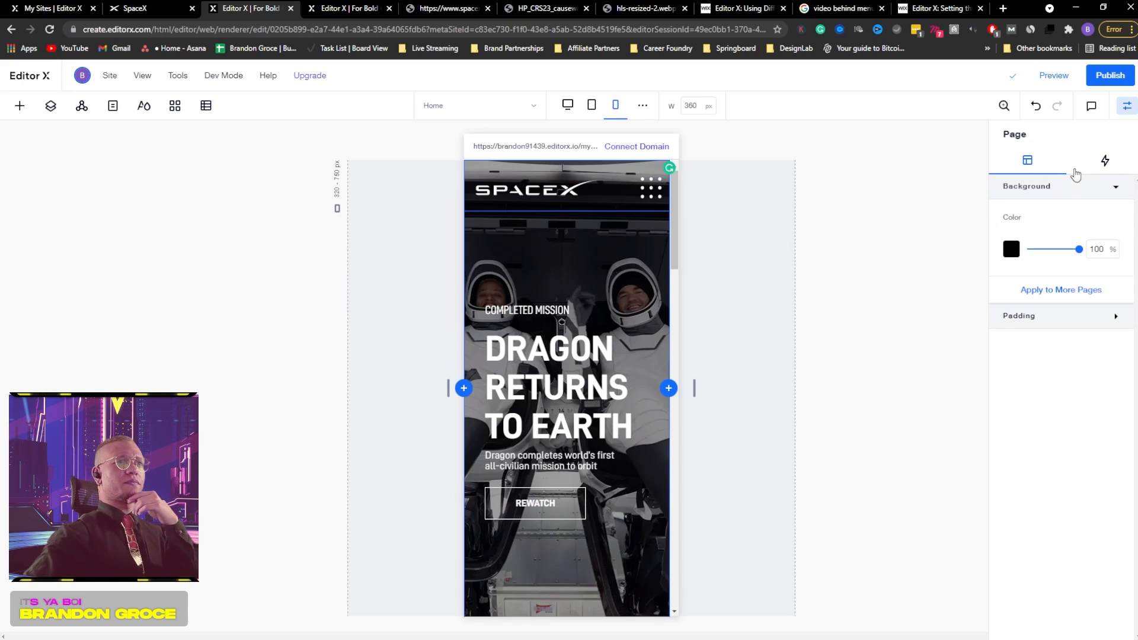
pyautogui.click(1127, 106)
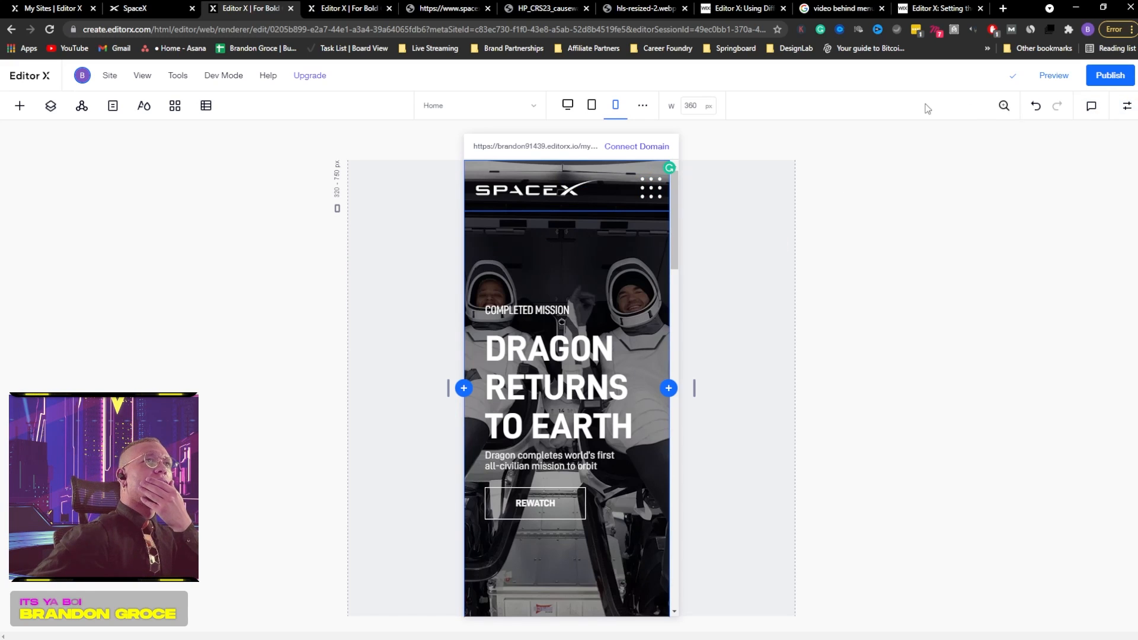
# - Locate the hamburger menu among the header layers and try unhiding the Menu layer at the mobile breakpoint
pyautogui.click(50, 105)
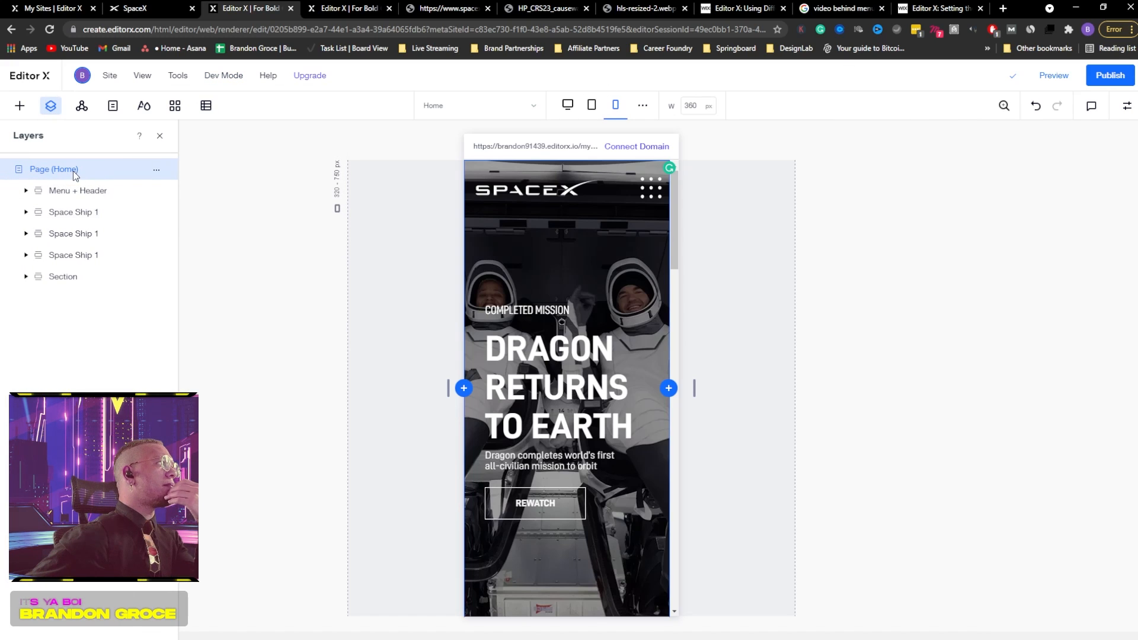
pyautogui.click(580, 191)
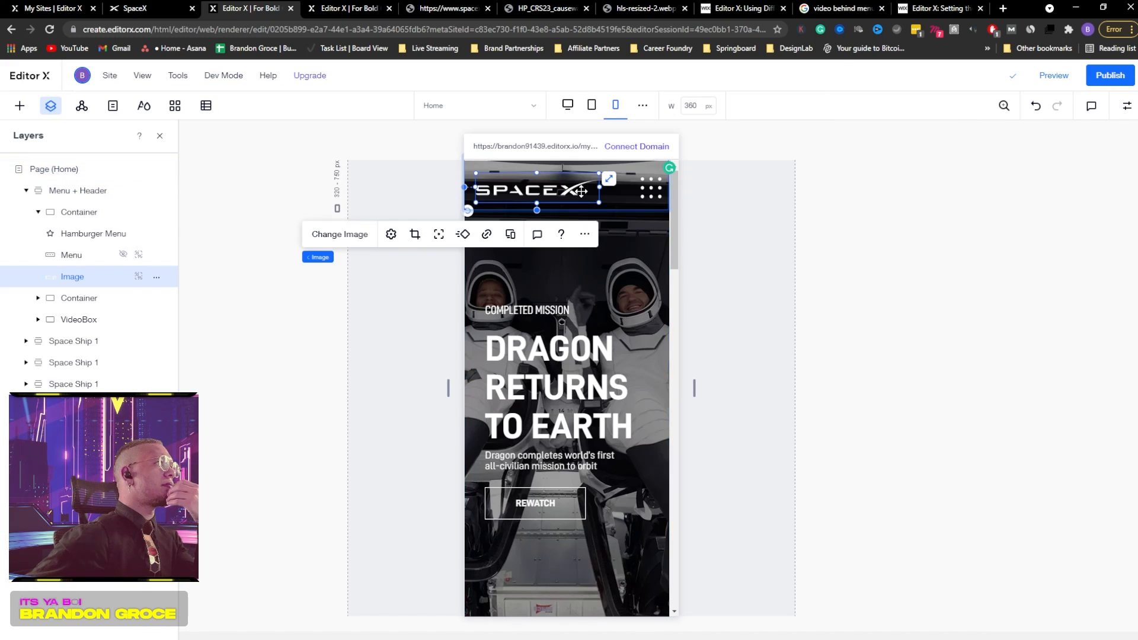
pyautogui.click(651, 186)
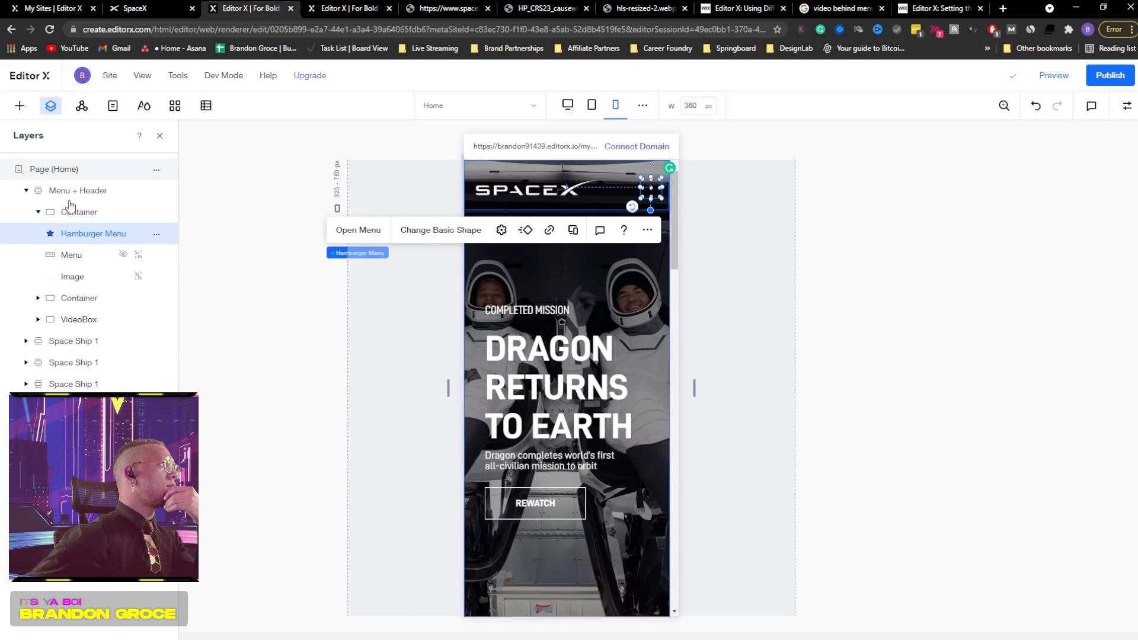
pyautogui.doubleClick(69, 236)
pyautogui.click(51, 237)
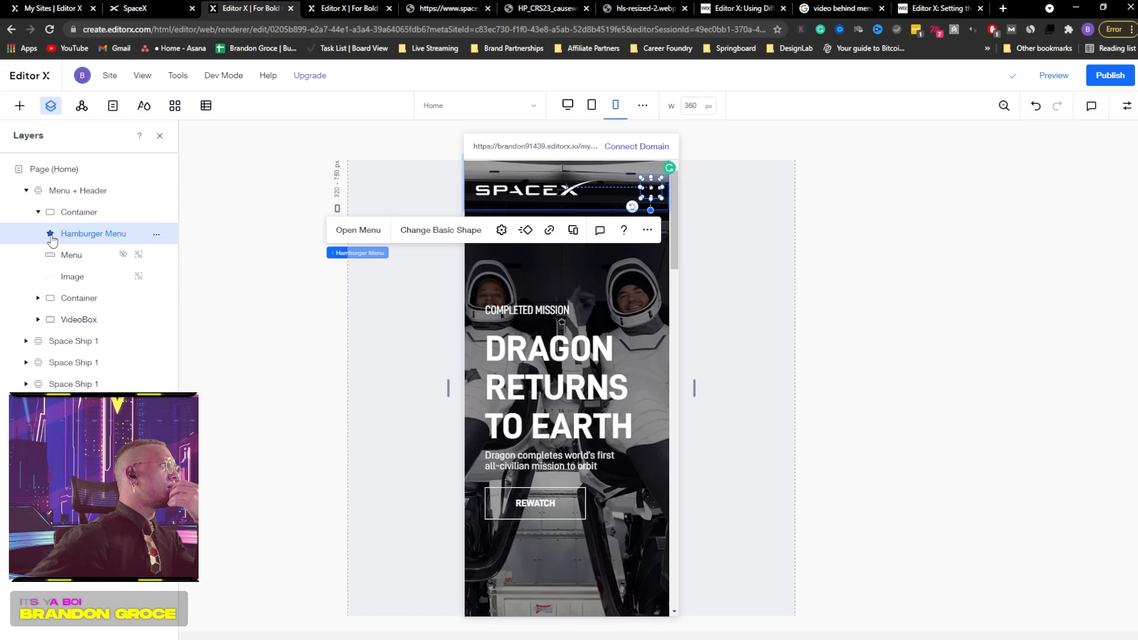
pyautogui.click(122, 256)
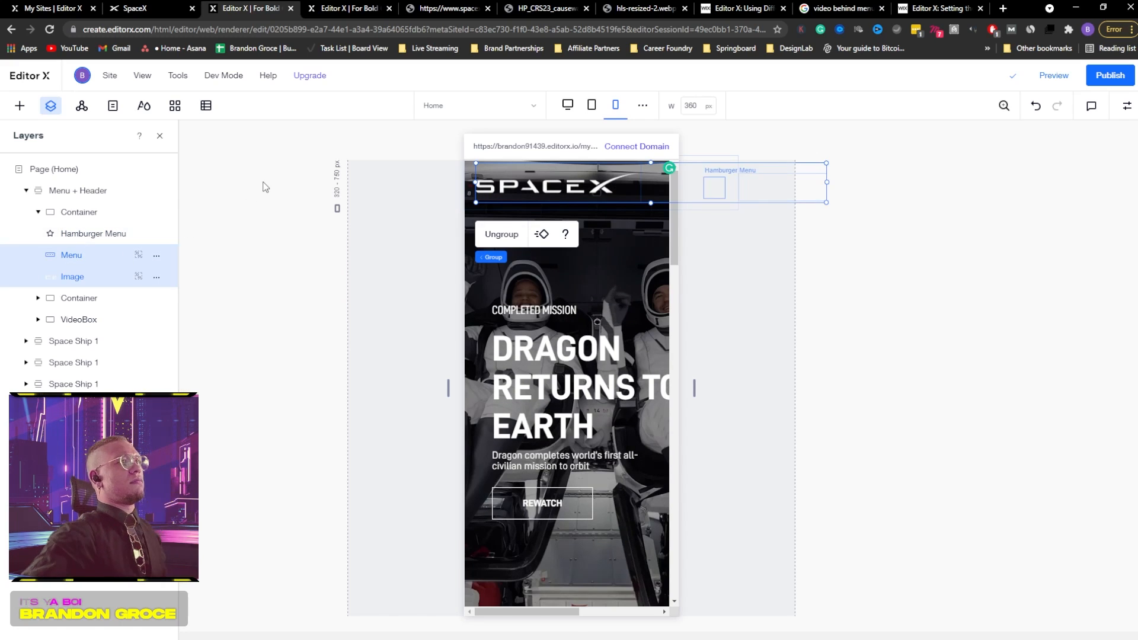
pyautogui.hotkey('ctrl', 'z')
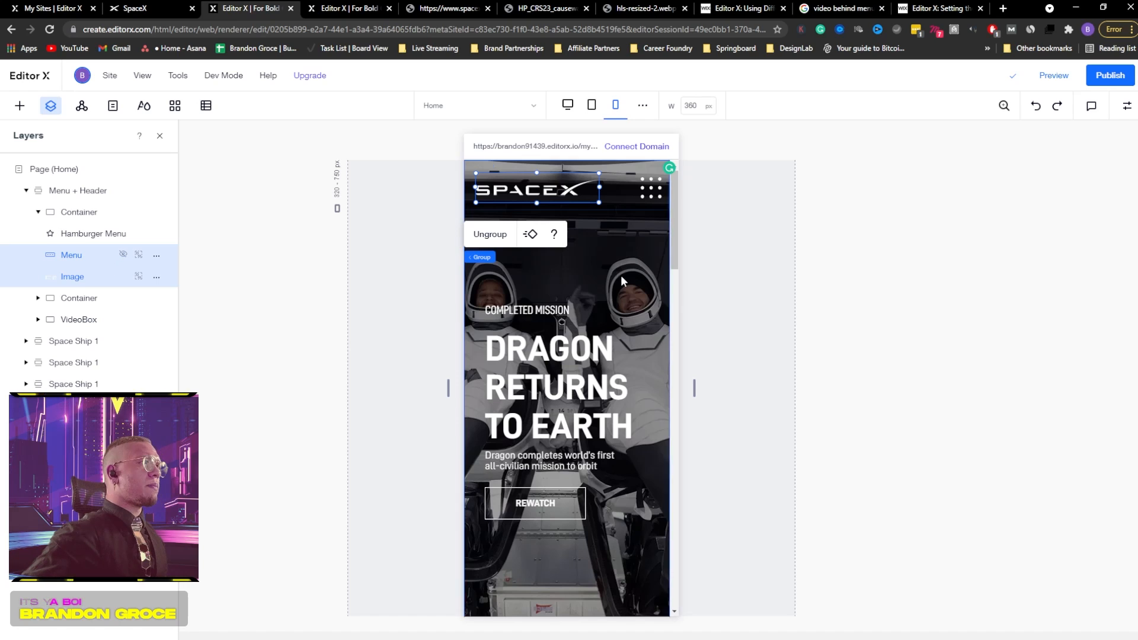
# - Add a second hamburger menu from the Menu & Search elements above the hero text at the mobile breakpoint
pyautogui.click(19, 112)
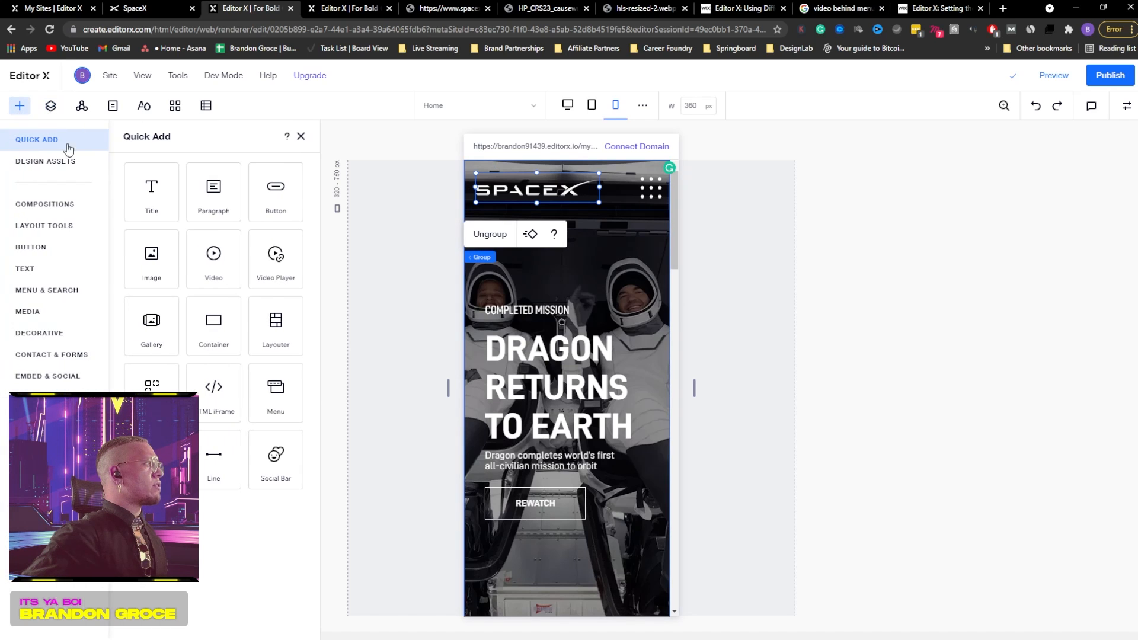
pyautogui.click(38, 290)
pyautogui.scroll(-4, 268, 445)
pyautogui.moveTo(289, 437); pyautogui.dragTo(577, 262)
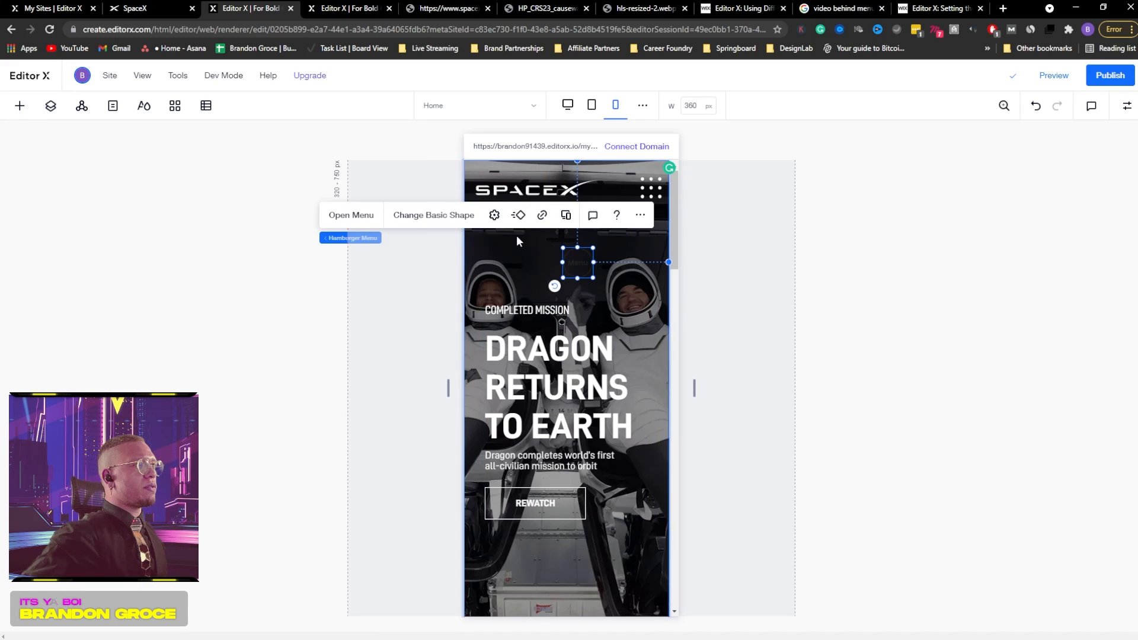
# - Preview the mobile homepage, test the hamburger menus in the header and above the hero text, and return to editing
pyautogui.click(1055, 73)
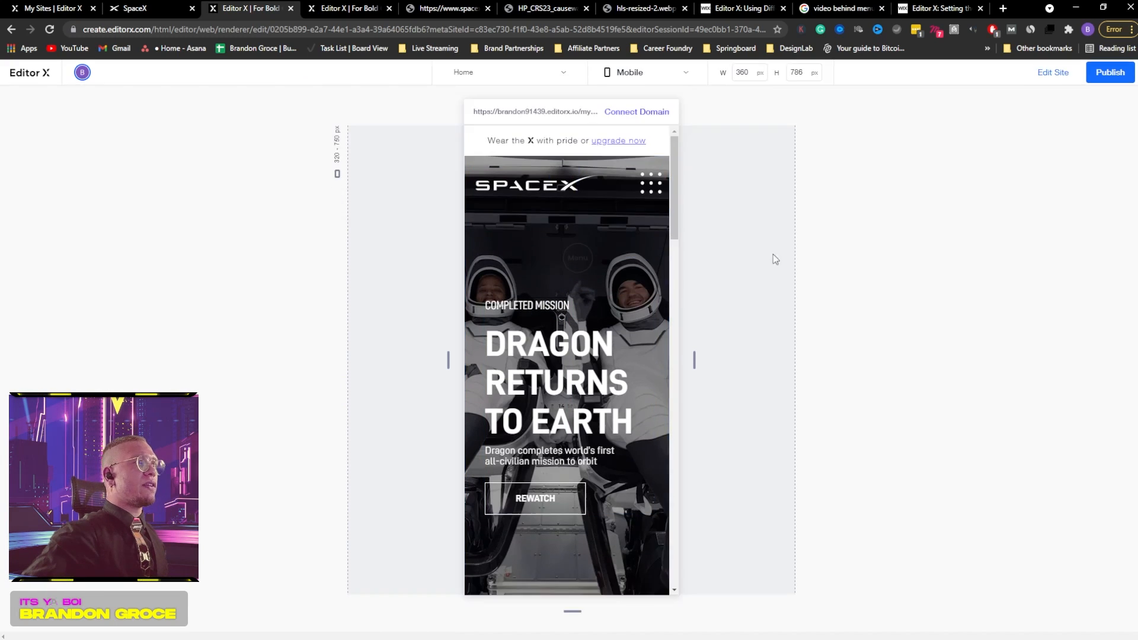
pyautogui.click(583, 261)
pyautogui.click(654, 186)
pyautogui.click(650, 186)
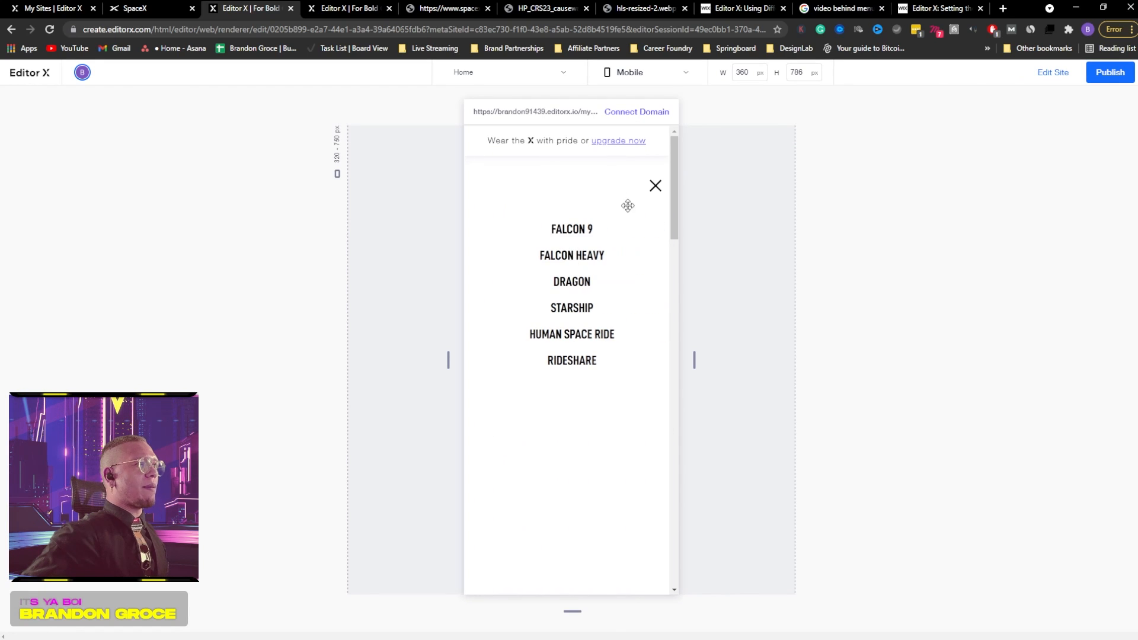
pyautogui.click(655, 187)
pyautogui.click(1053, 72)
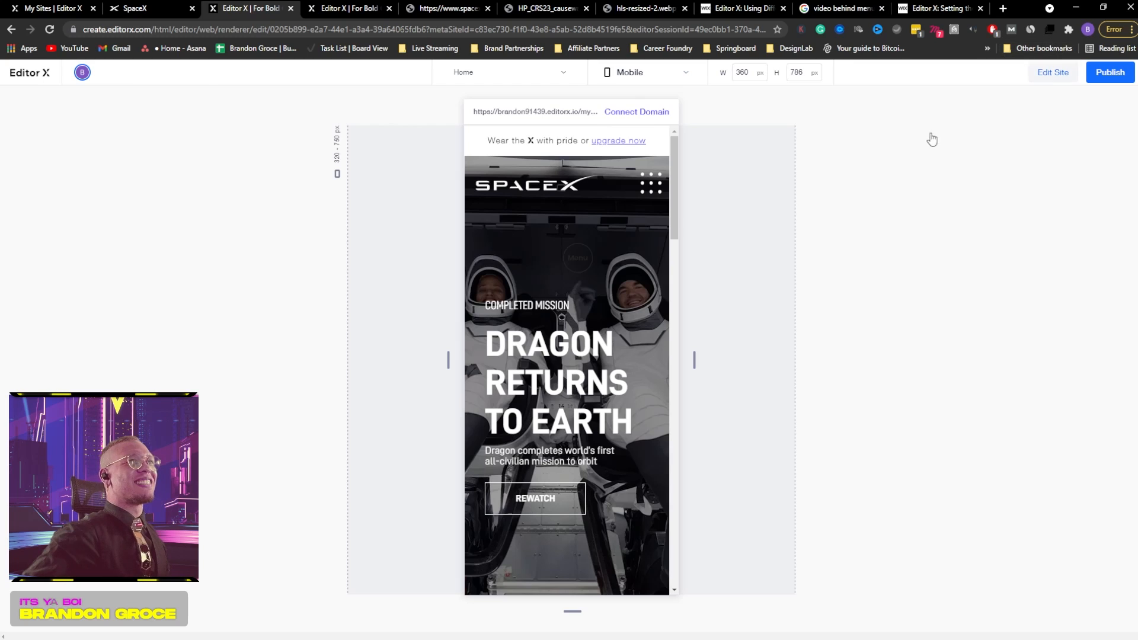
# - Delete both existing hamburger menus, the one in the header and the one above the hero text
pyautogui.click(576, 261)
pyautogui.click(646, 186)
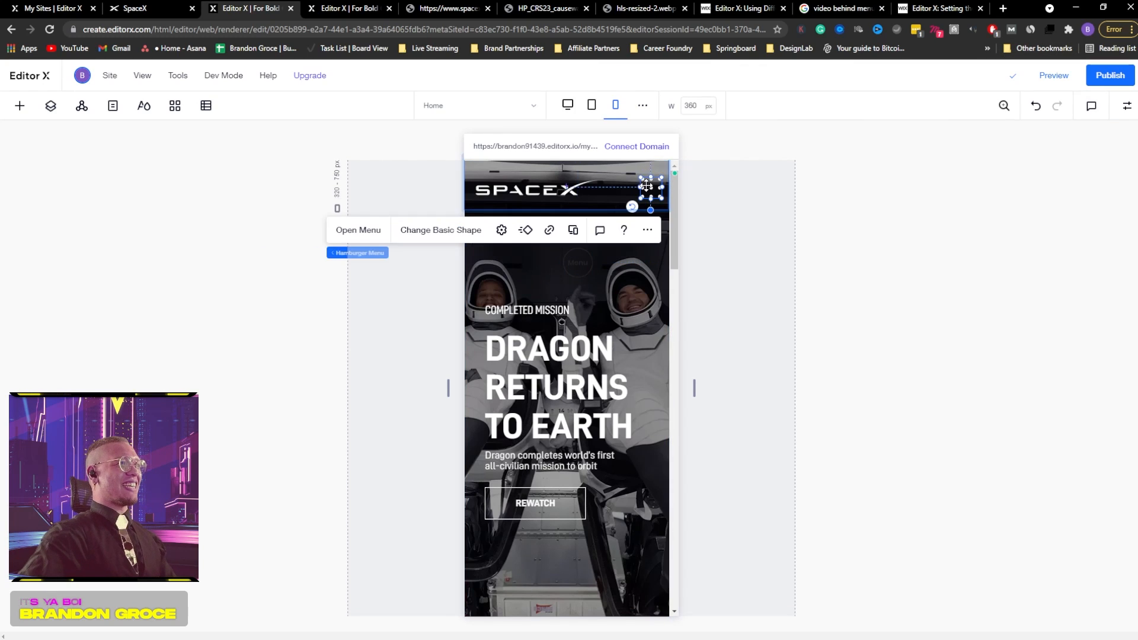
pyautogui.moveTo(646, 186); pyautogui.dragTo(577, 261)
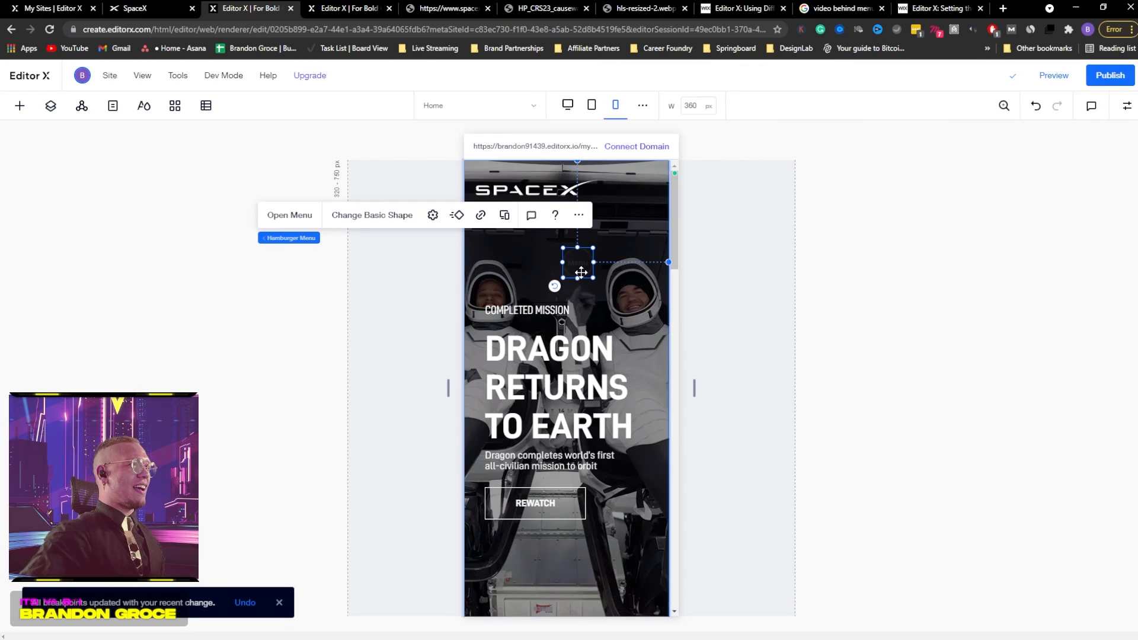
pyautogui.click(51, 106)
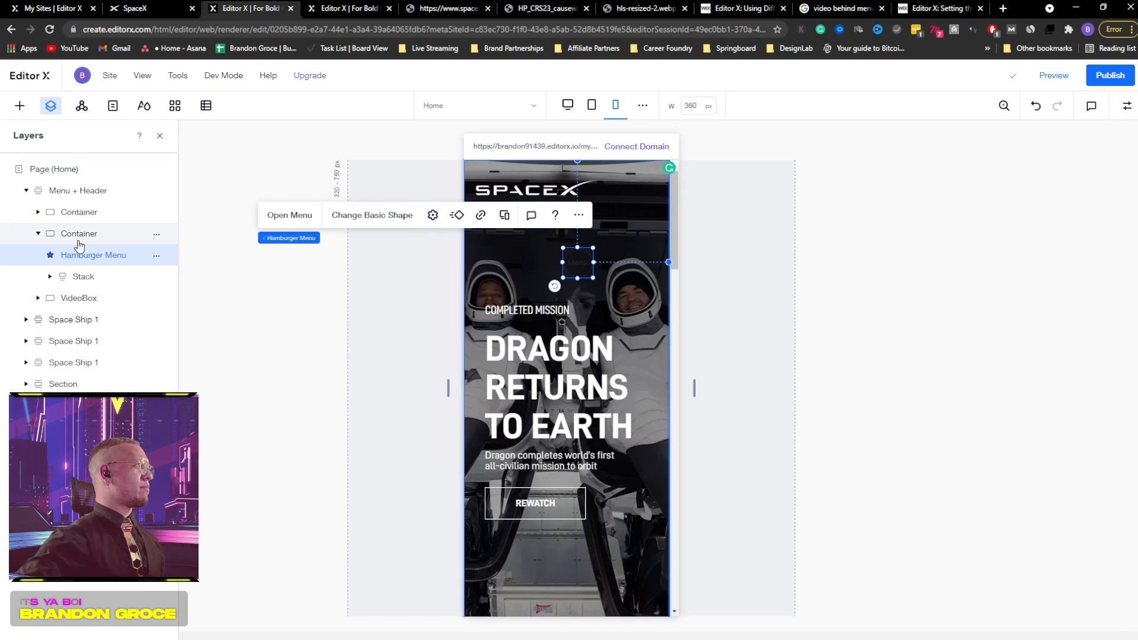
pyautogui.click(38, 212)
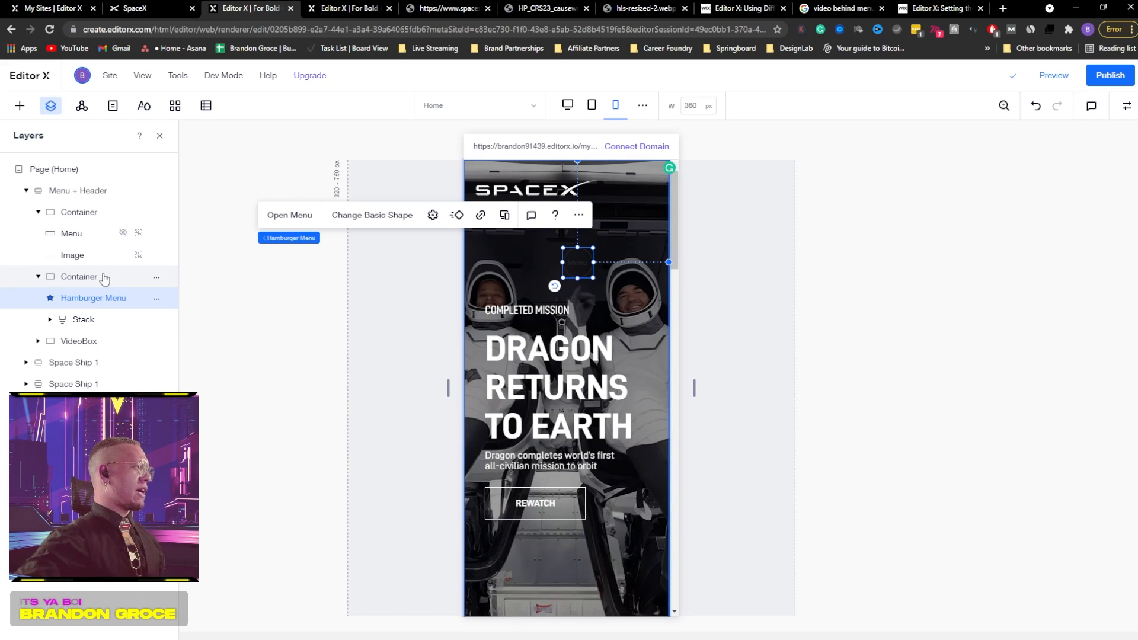
pyautogui.press('Delete')
# - Add a nine-dot hamburger menu from the Menu & Search elements to the header container beside the SpaceX logo
pyautogui.click(78, 212)
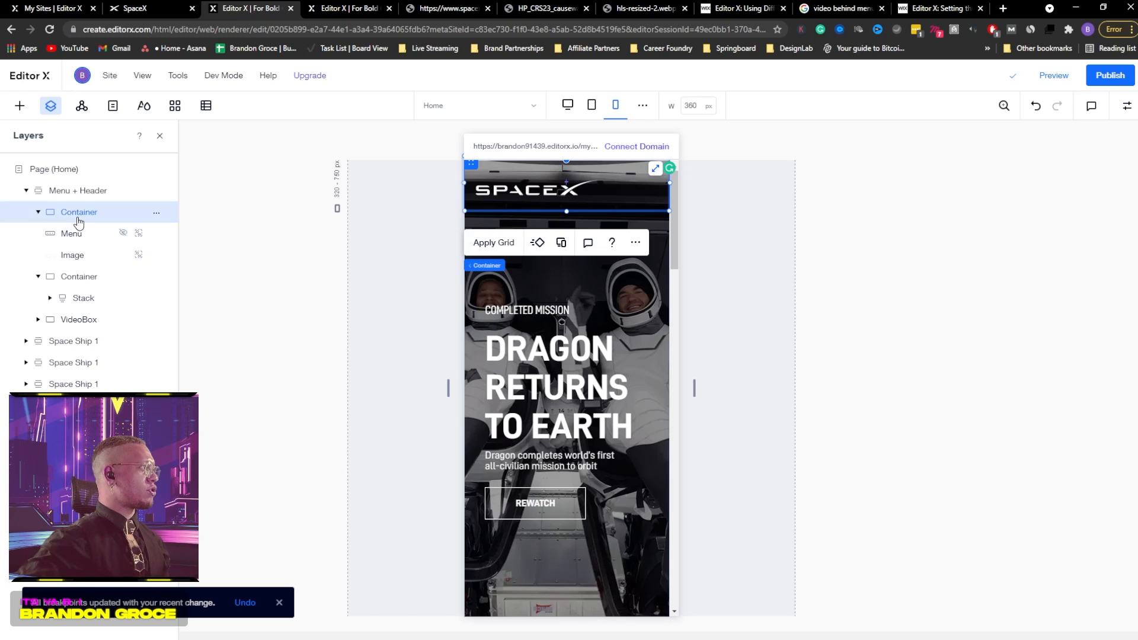
pyautogui.click(20, 106)
pyautogui.scroll(-1, 307, 378)
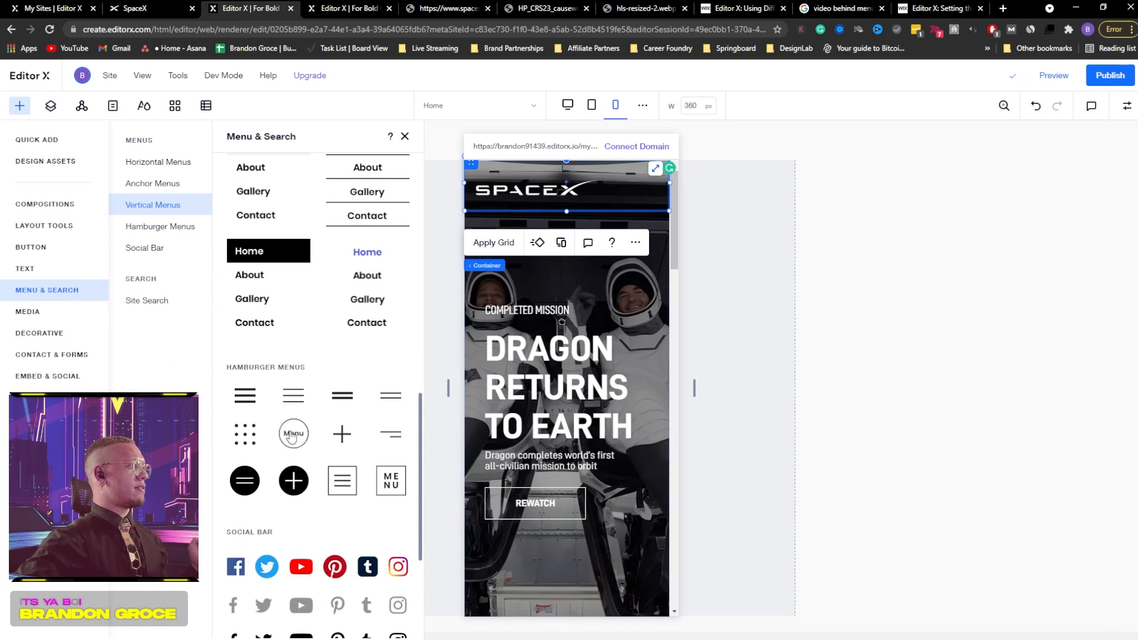
pyautogui.moveTo(285, 437); pyautogui.dragTo(644, 188)
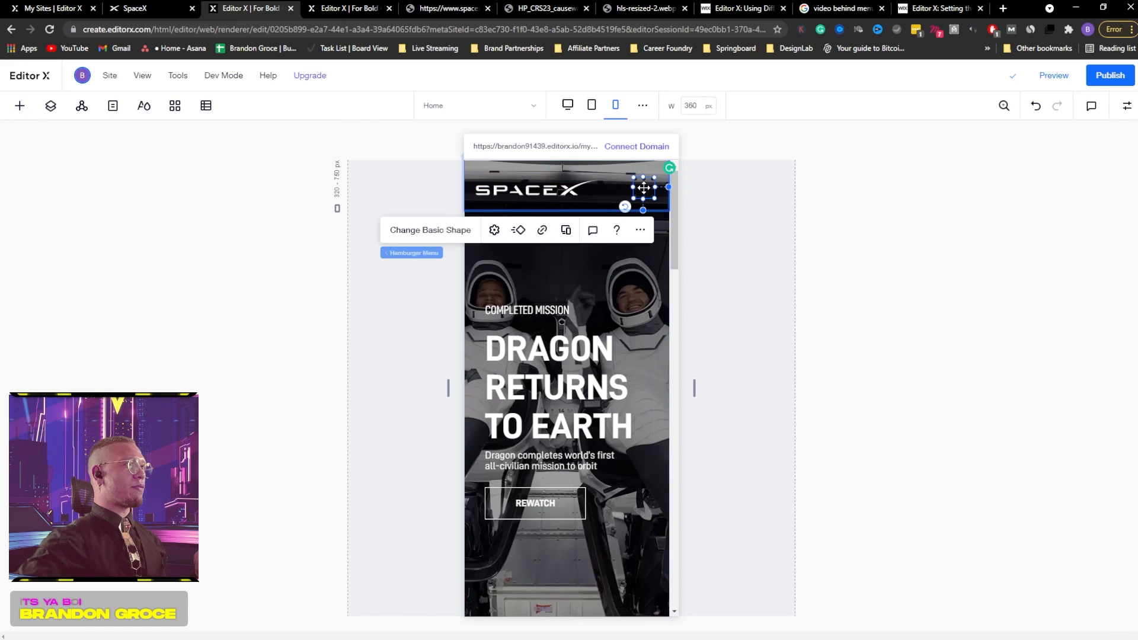
# - Set the new header hamburger menu's fill color to white (#FFFFFF)
pyautogui.click(52, 108)
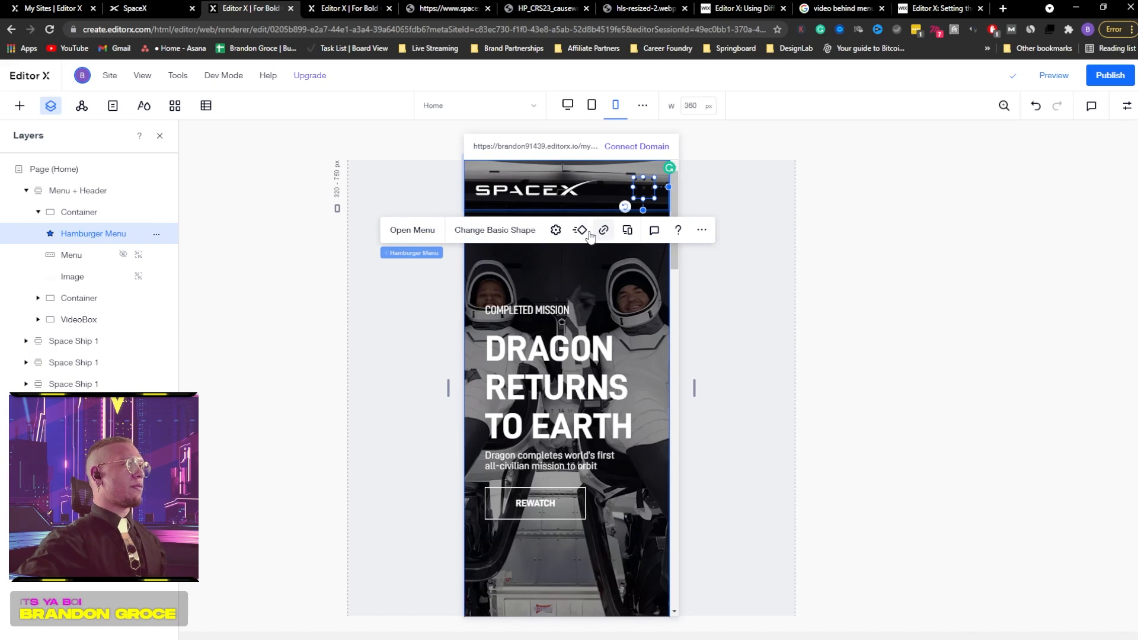
pyautogui.click(556, 231)
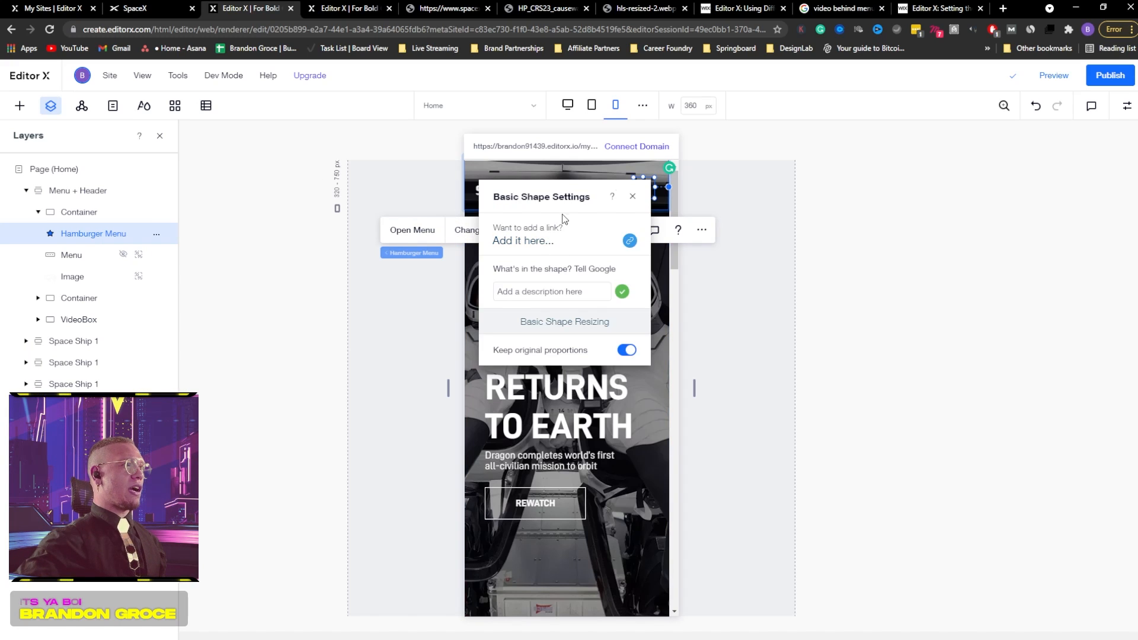
pyautogui.click(633, 197)
pyautogui.click(1127, 106)
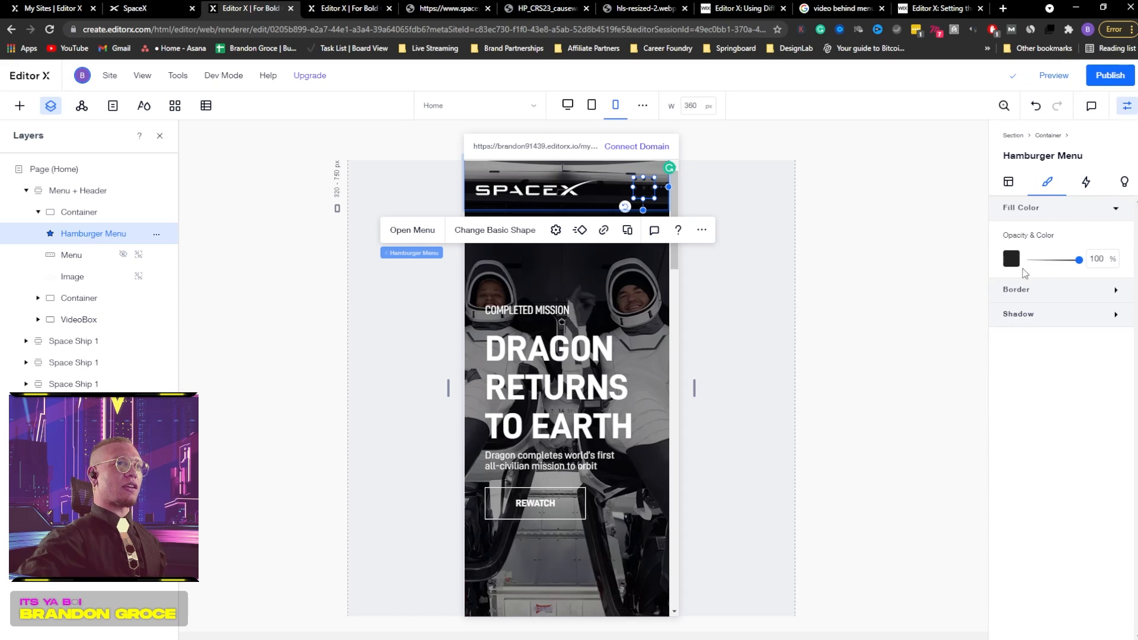
pyautogui.click(1011, 259)
pyautogui.click(727, 441)
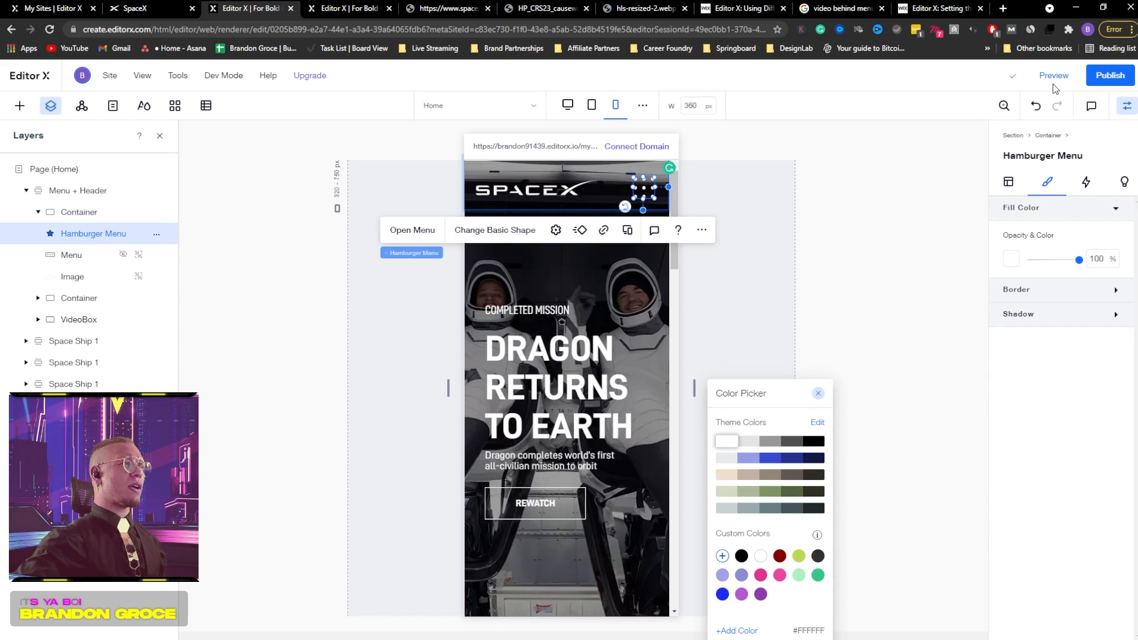
pyautogui.click(1123, 105)
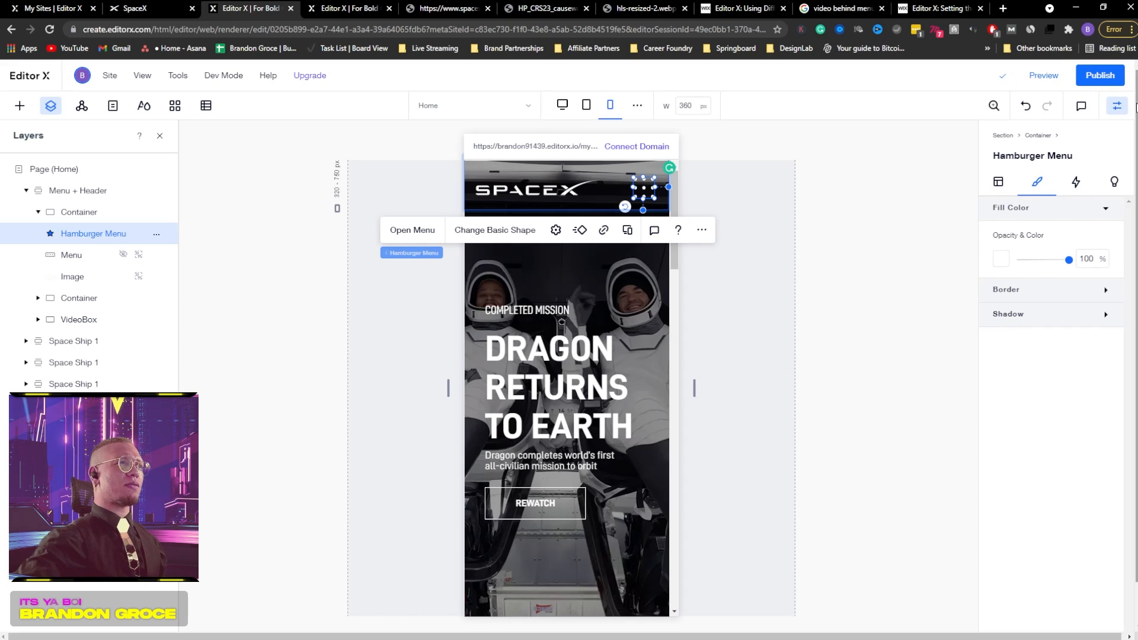
# - Nudge the nine-dot hamburger menu slightly within the header container
pyautogui.click(645, 192)
pyautogui.click(643, 190)
pyautogui.click(643, 188)
pyautogui.moveTo(642, 188); pyautogui.dragTo(642, 188)
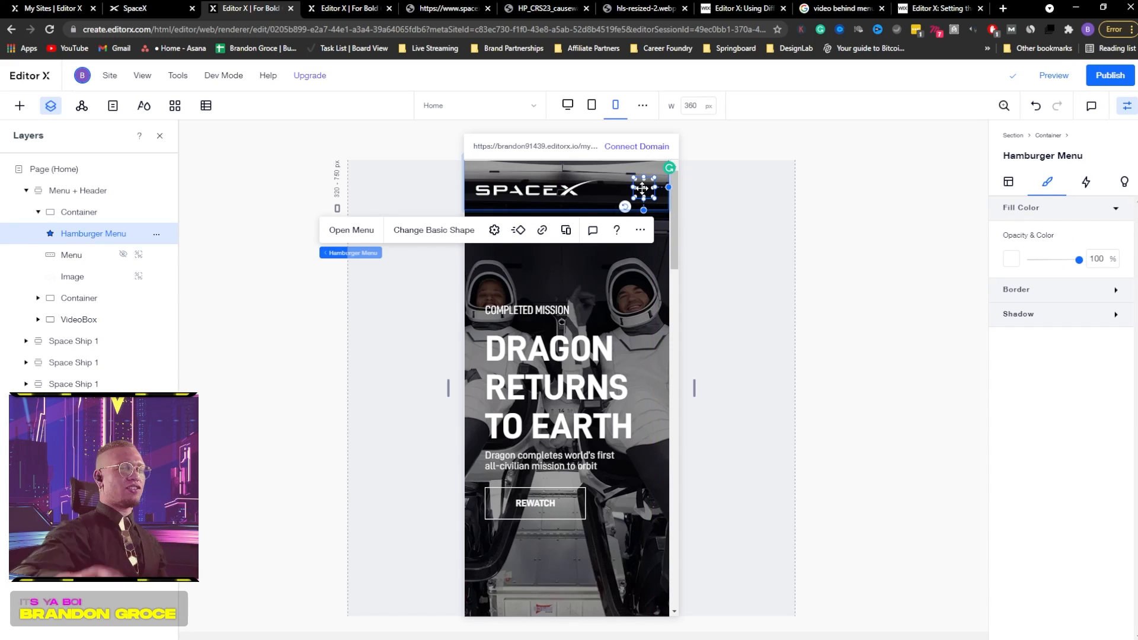
# - Preview the mobile homepage and test opening and closing the new hamburger menu
pyautogui.click(1054, 75)
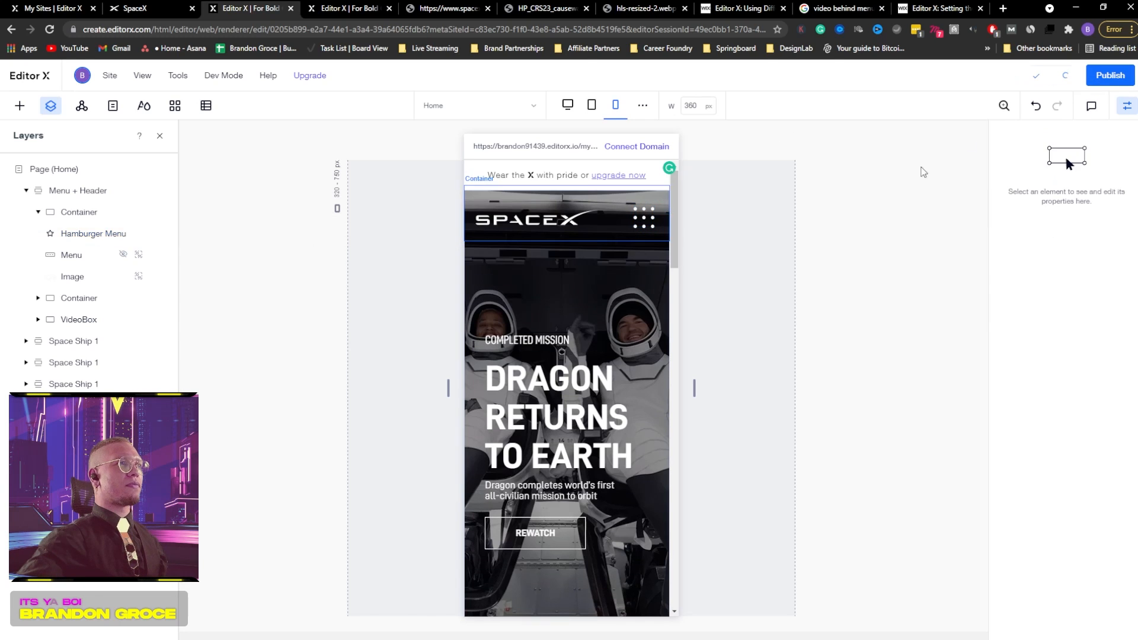
pyautogui.click(644, 190)
pyautogui.click(654, 185)
pyautogui.click(642, 190)
pyautogui.click(653, 186)
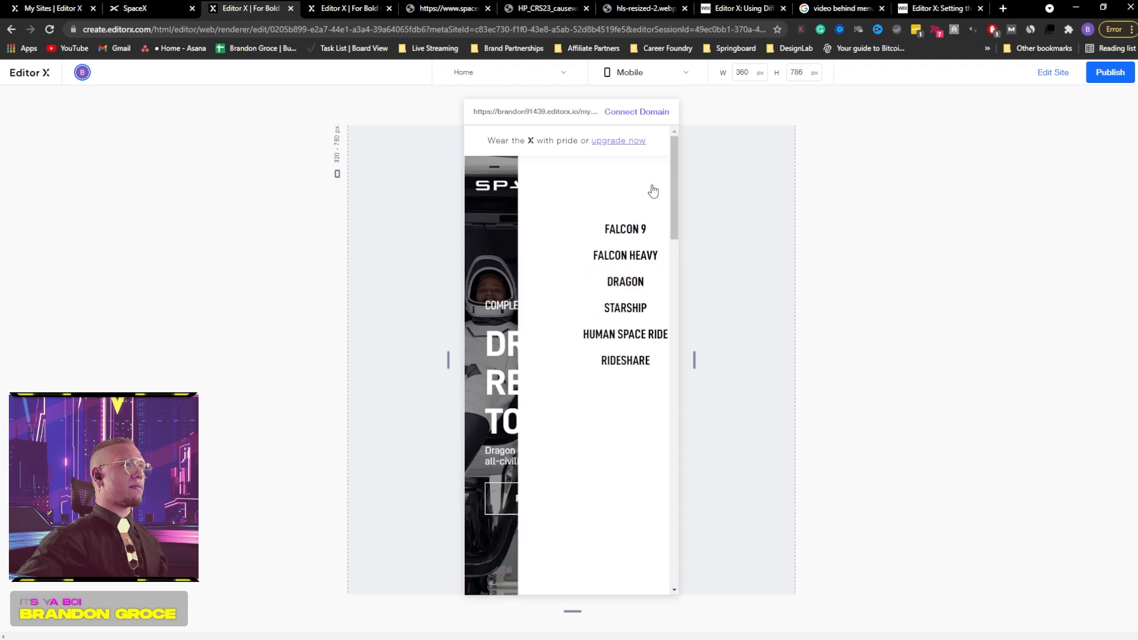
pyautogui.click(644, 188)
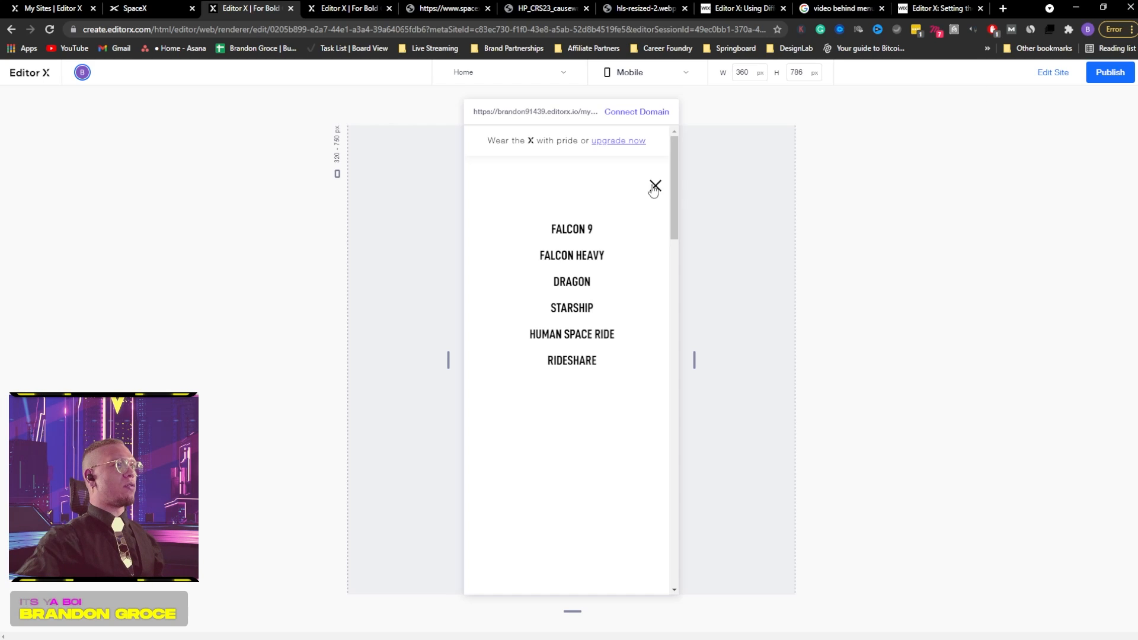
pyautogui.click(650, 186)
# - Check the homepage header in the tablet preview and return to editing
pyautogui.click(642, 75)
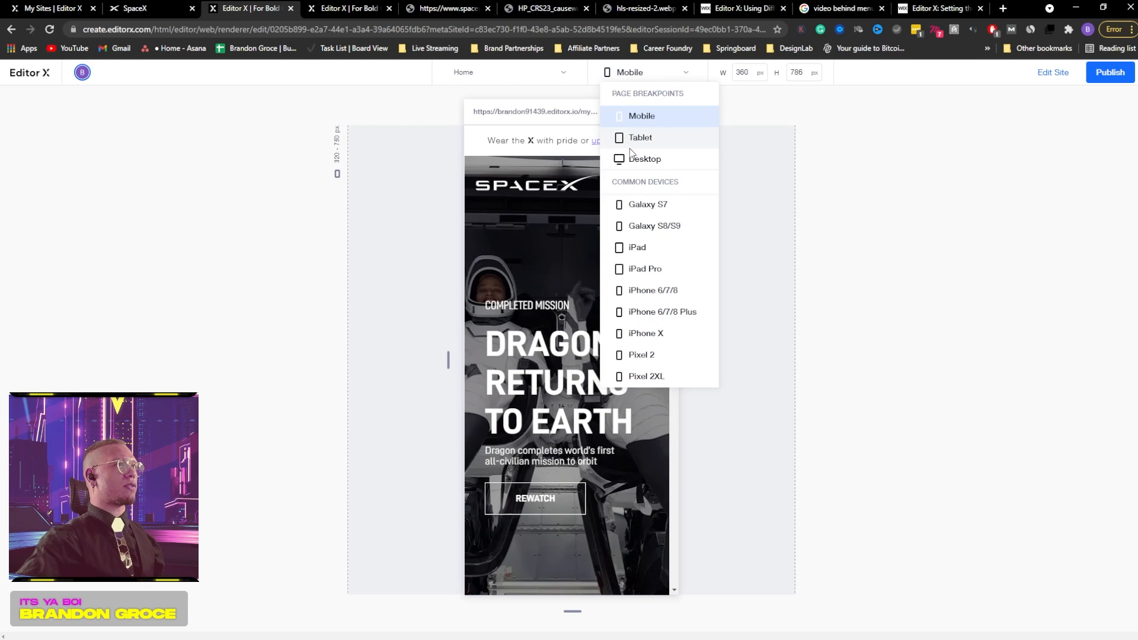
pyautogui.click(626, 136)
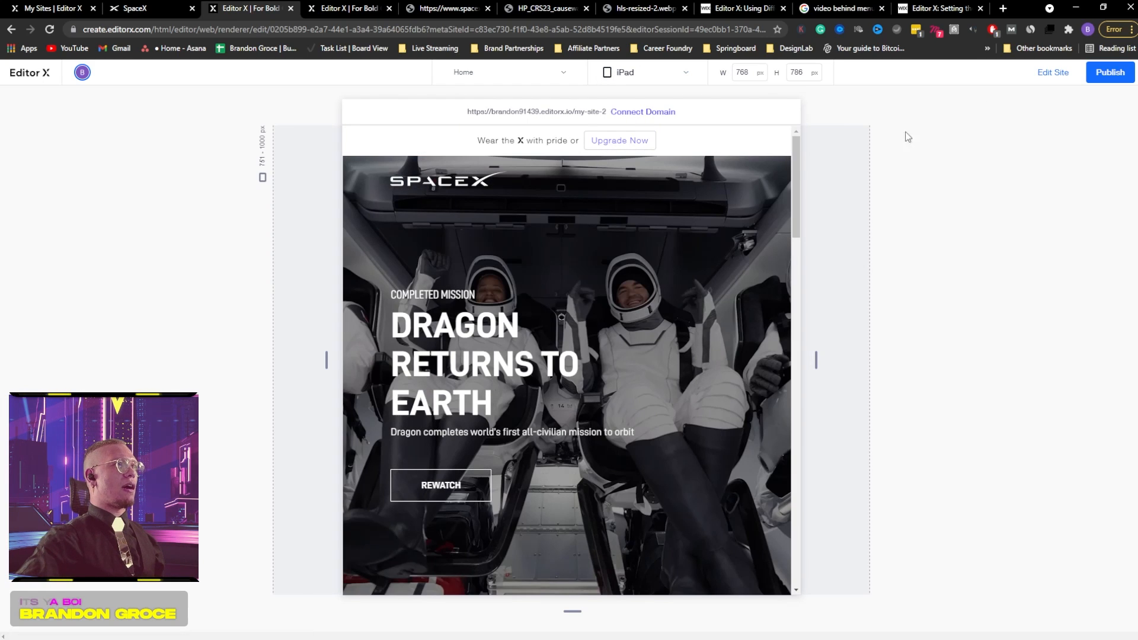
pyautogui.click(1046, 74)
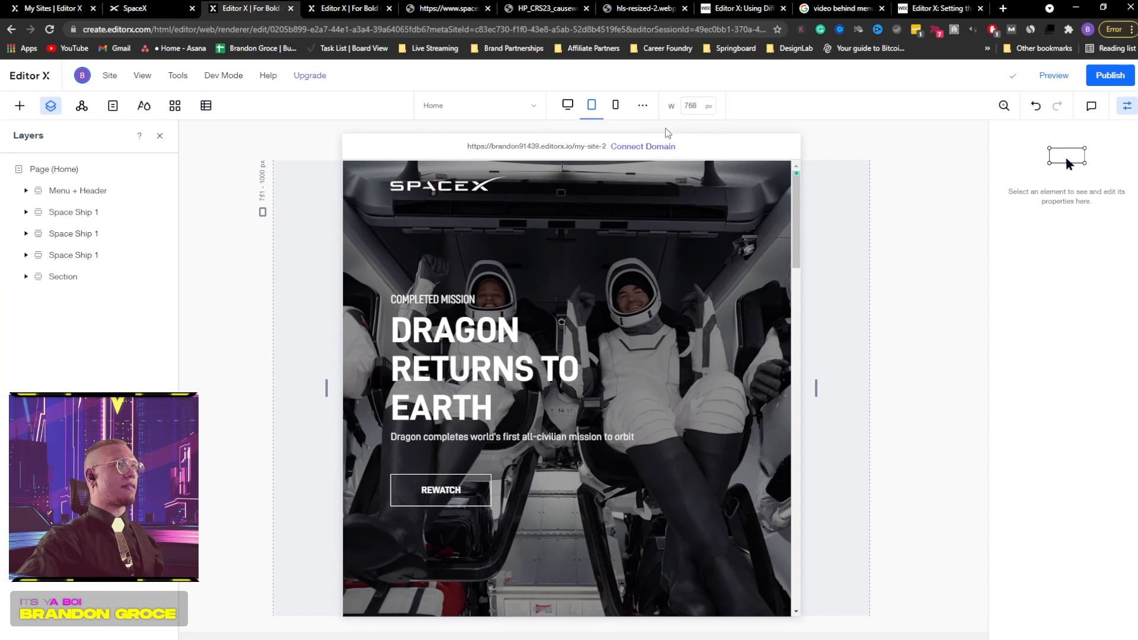
# - Unhide the Hamburger Menu layer in the header container at the tablet breakpoint
pyautogui.click(615, 105)
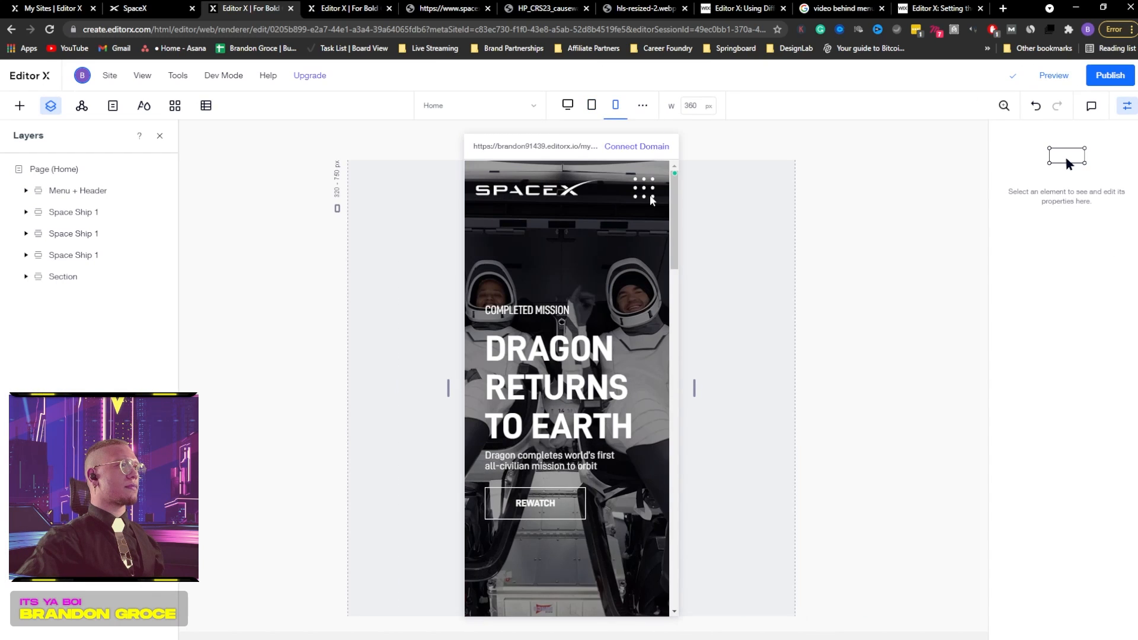
pyautogui.click(644, 191)
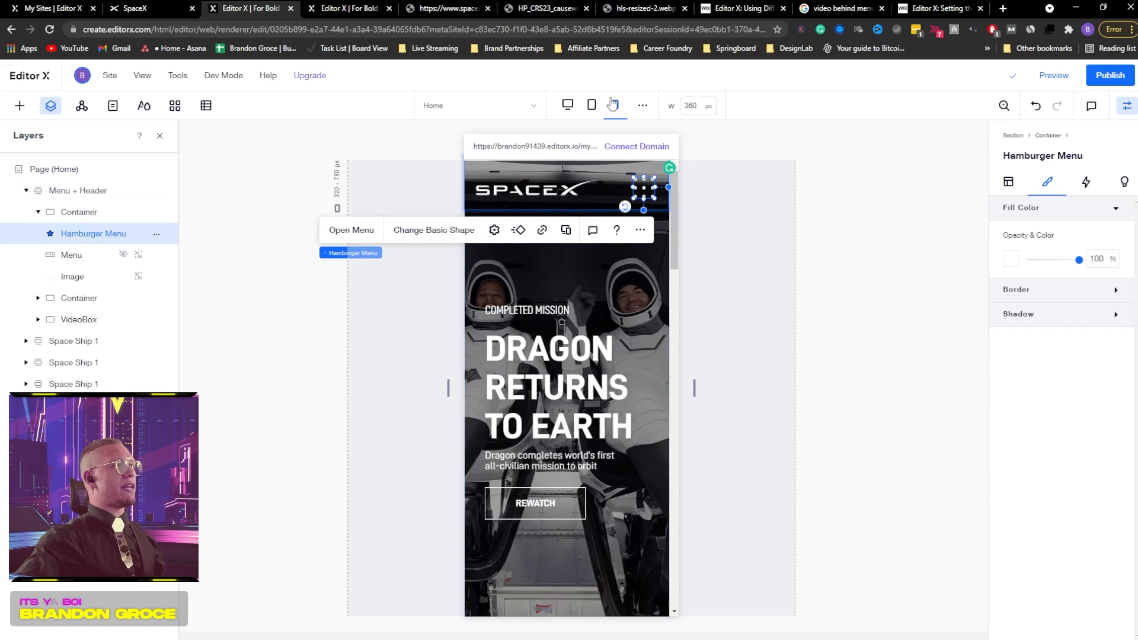
pyautogui.click(591, 105)
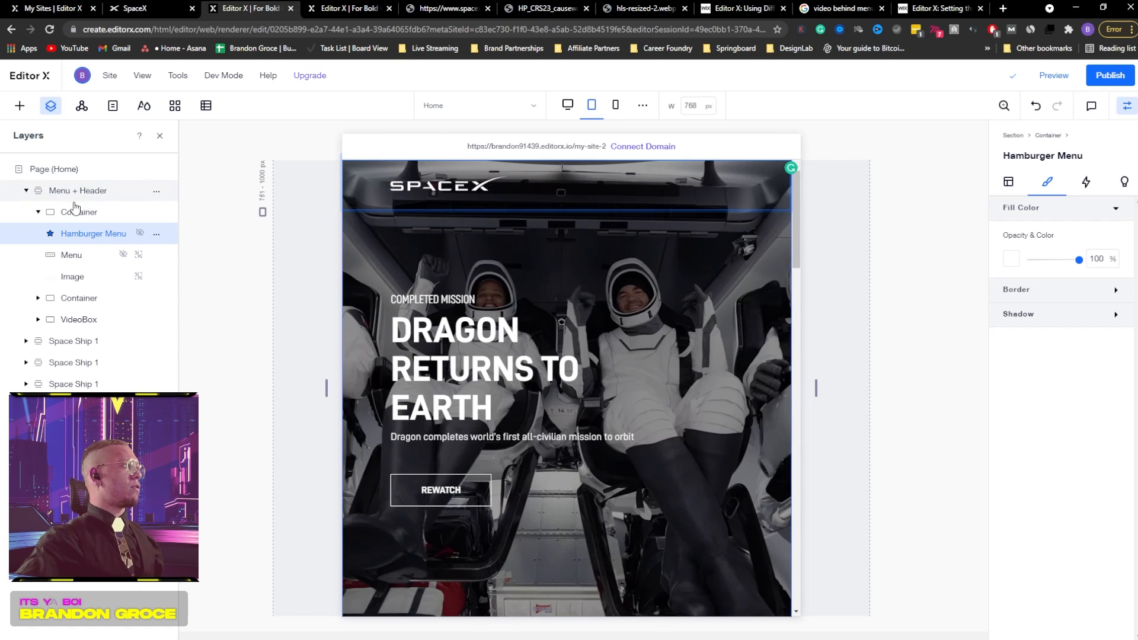
pyautogui.click(70, 212)
pyautogui.click(84, 237)
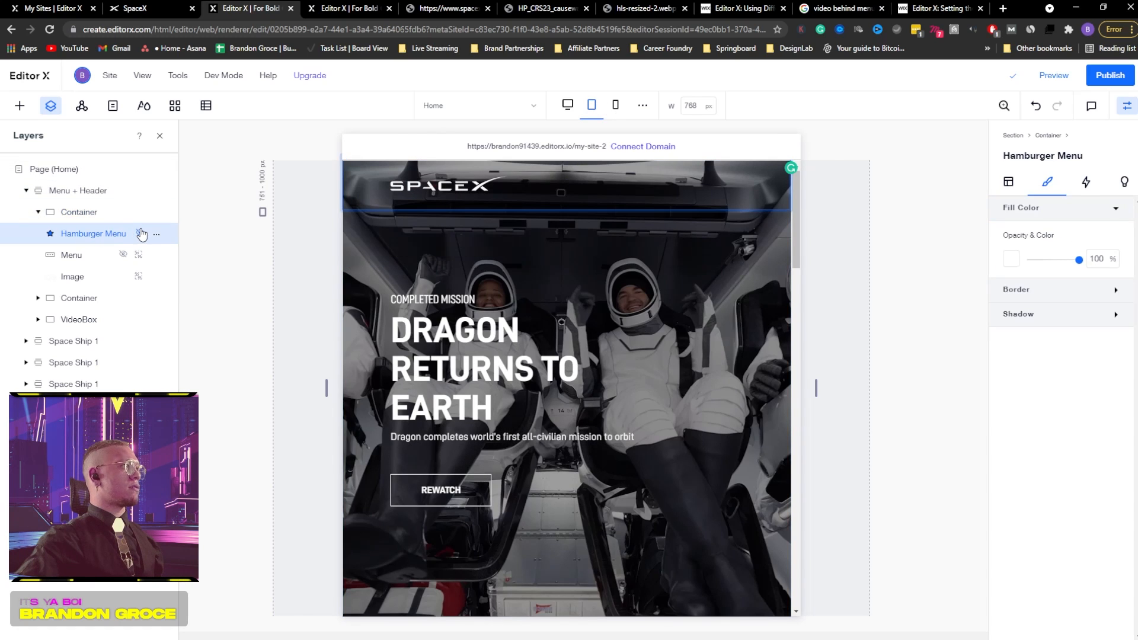
pyautogui.click(140, 233)
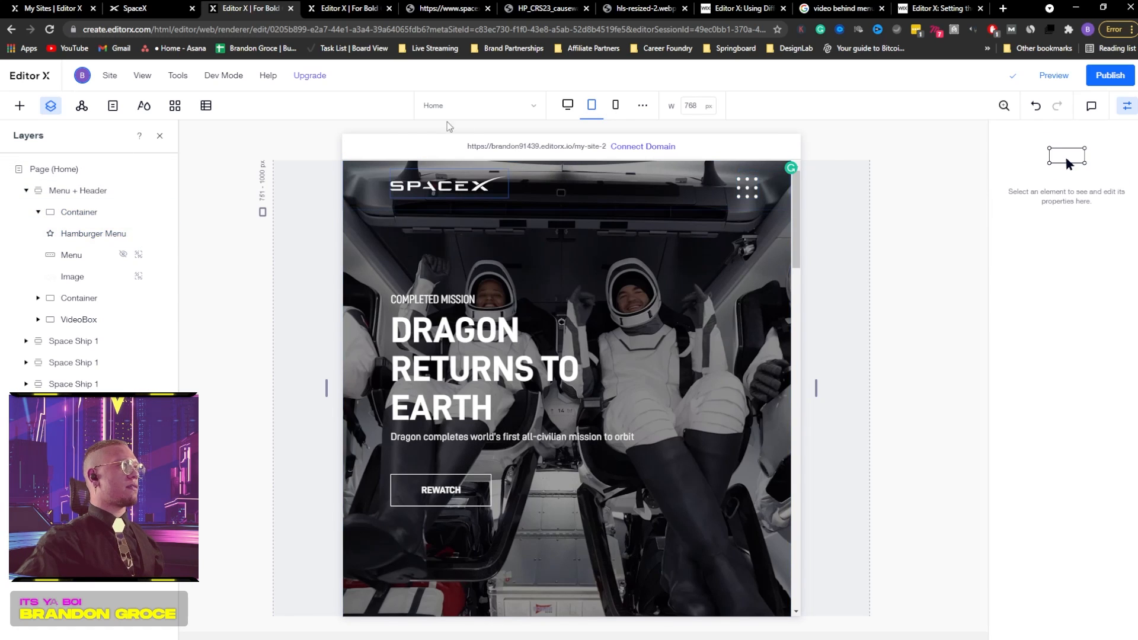
# - Try showing the Hamburger Menu layer at the desktop breakpoint, and hide it again with Don't Display
pyautogui.click(567, 105)
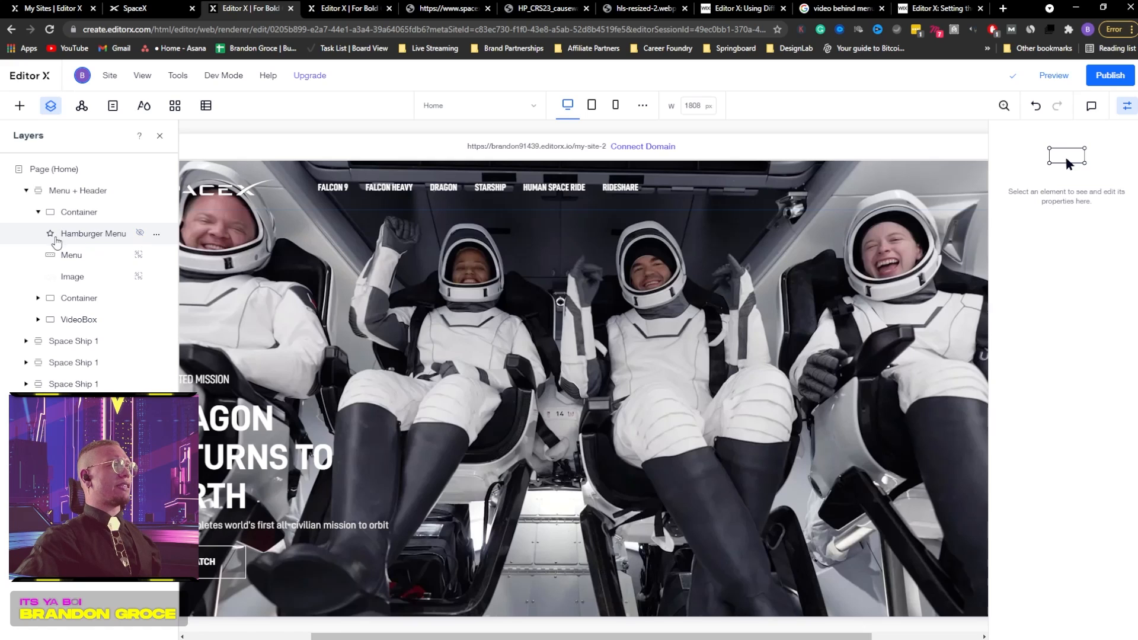
pyautogui.click(89, 236)
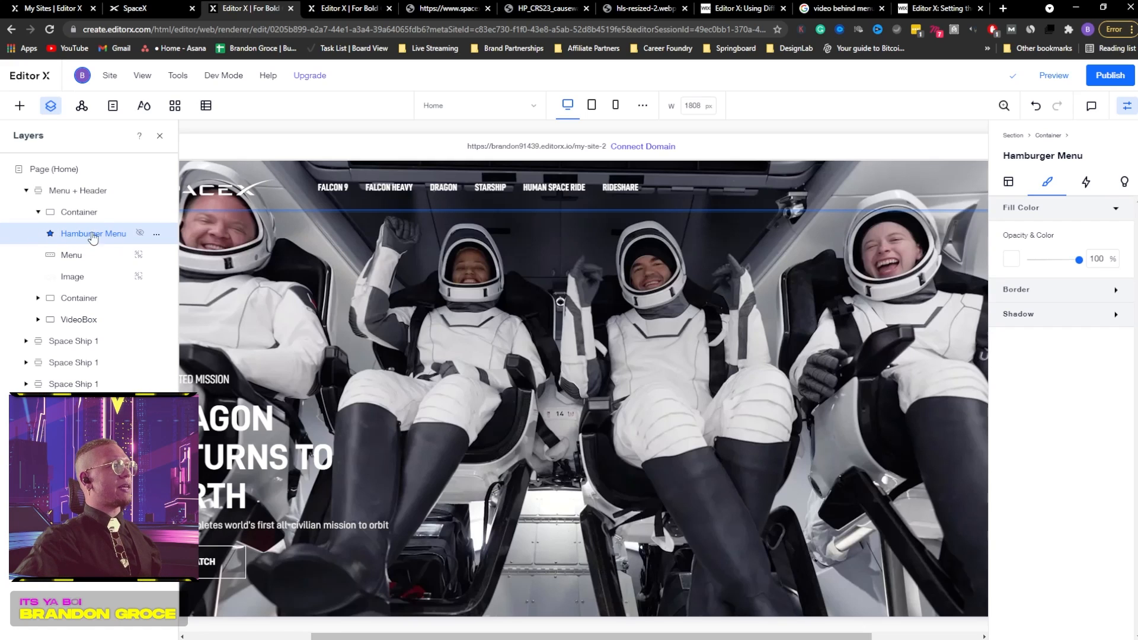
pyautogui.click(142, 234)
pyautogui.click(1130, 105)
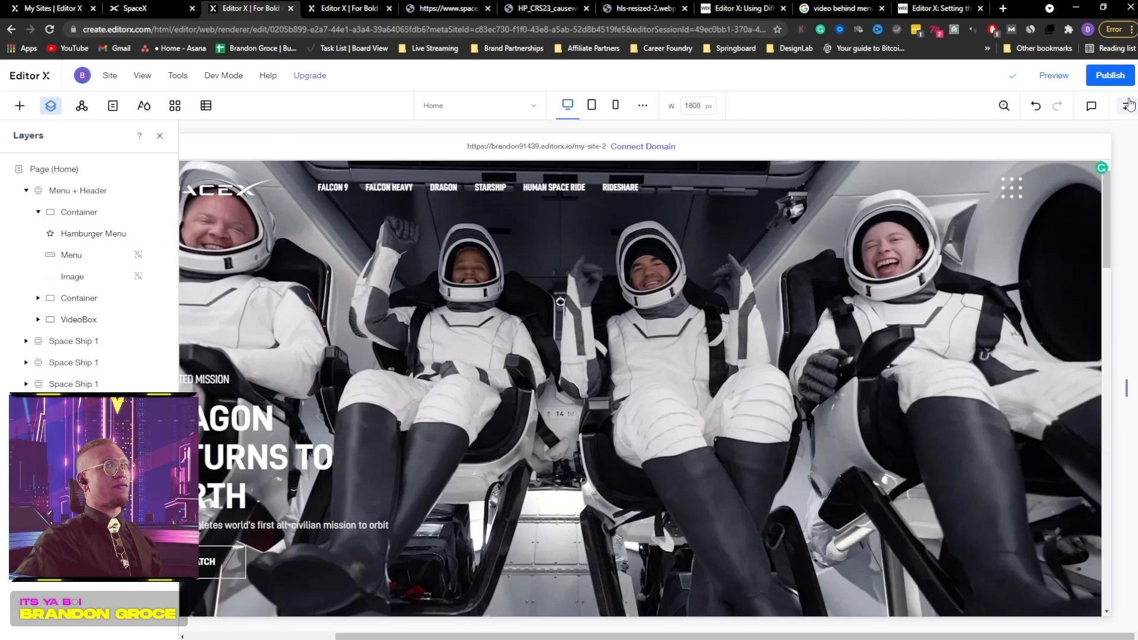
pyautogui.click(136, 233)
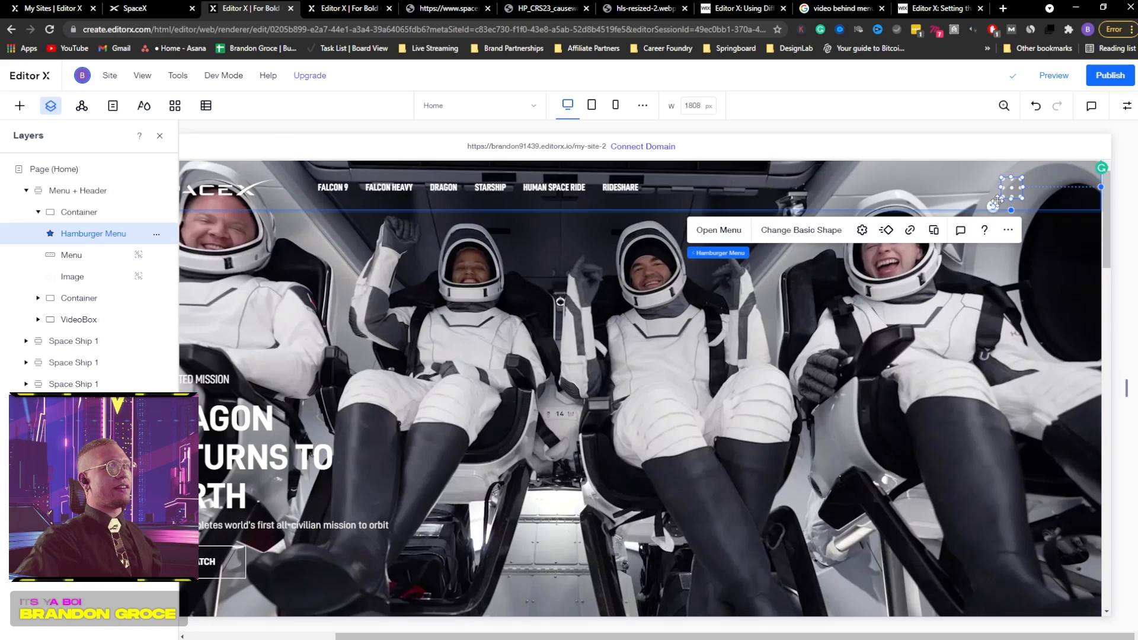
pyautogui.rightClick(142, 235)
pyautogui.moveTo(177, 443)
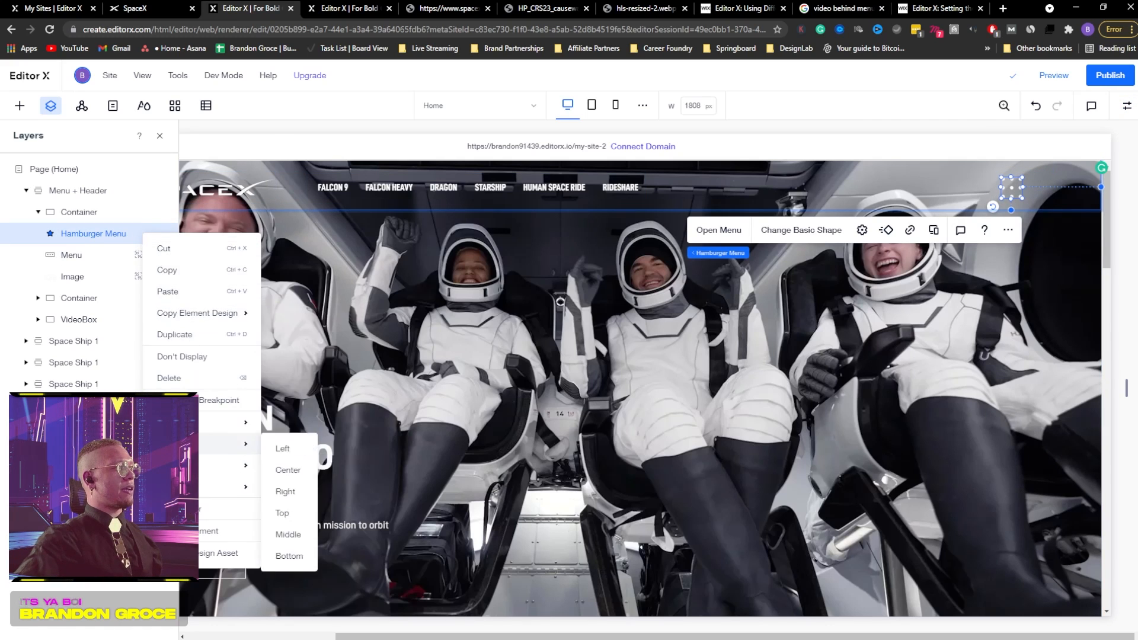
pyautogui.click(182, 356)
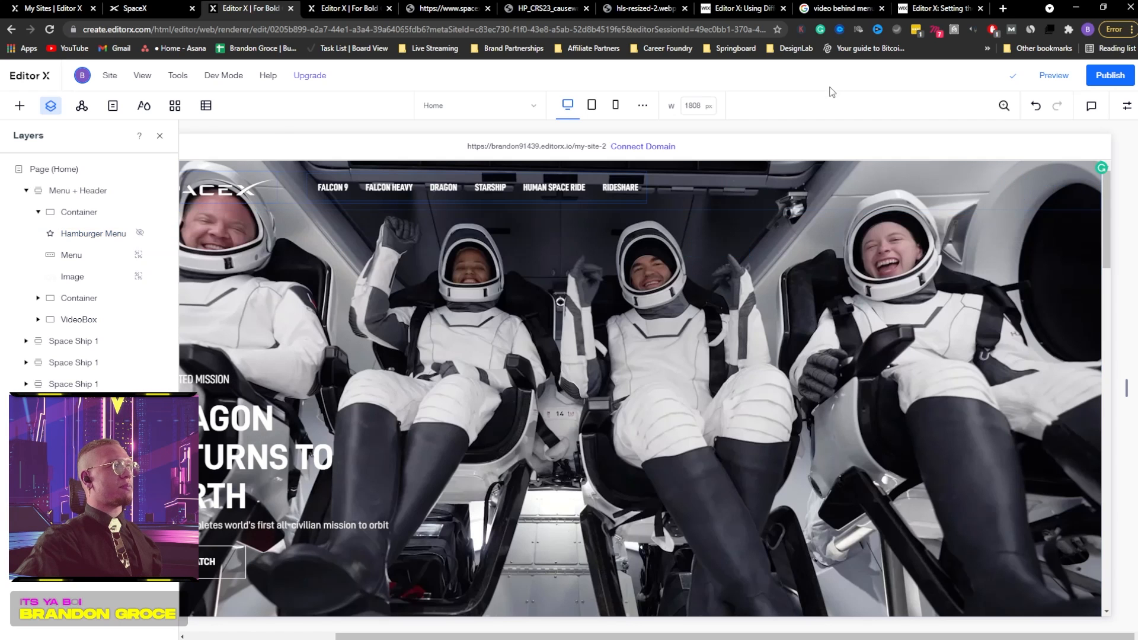
# - Preview the desktop homepage and look through its sections and header navigation
pyautogui.click(1053, 75)
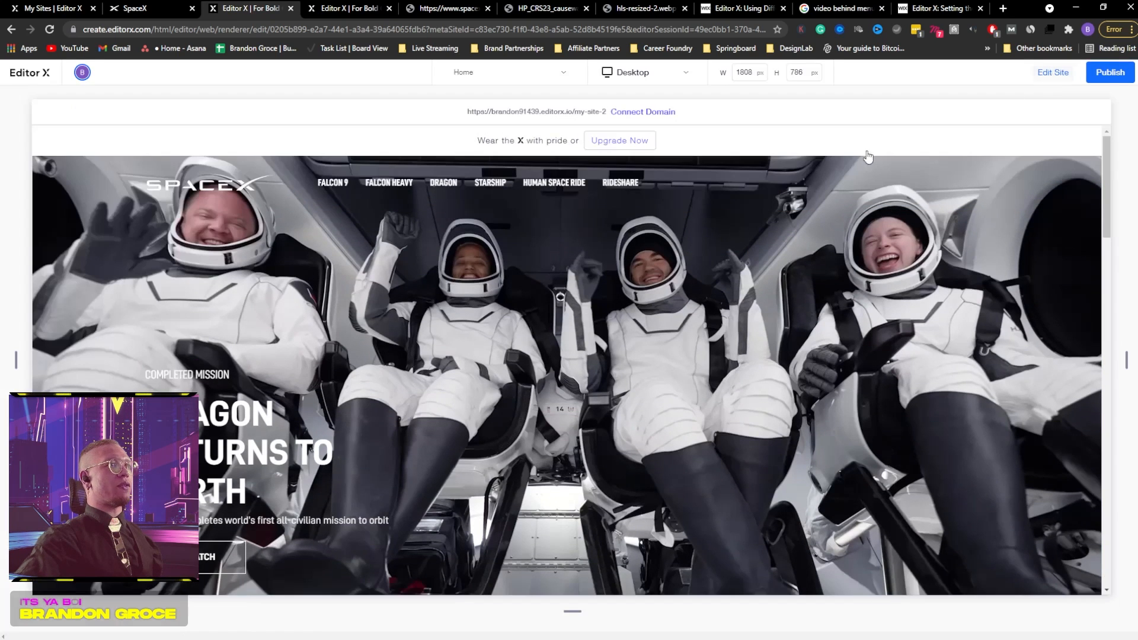
pyautogui.scroll(-10, 584, 347)
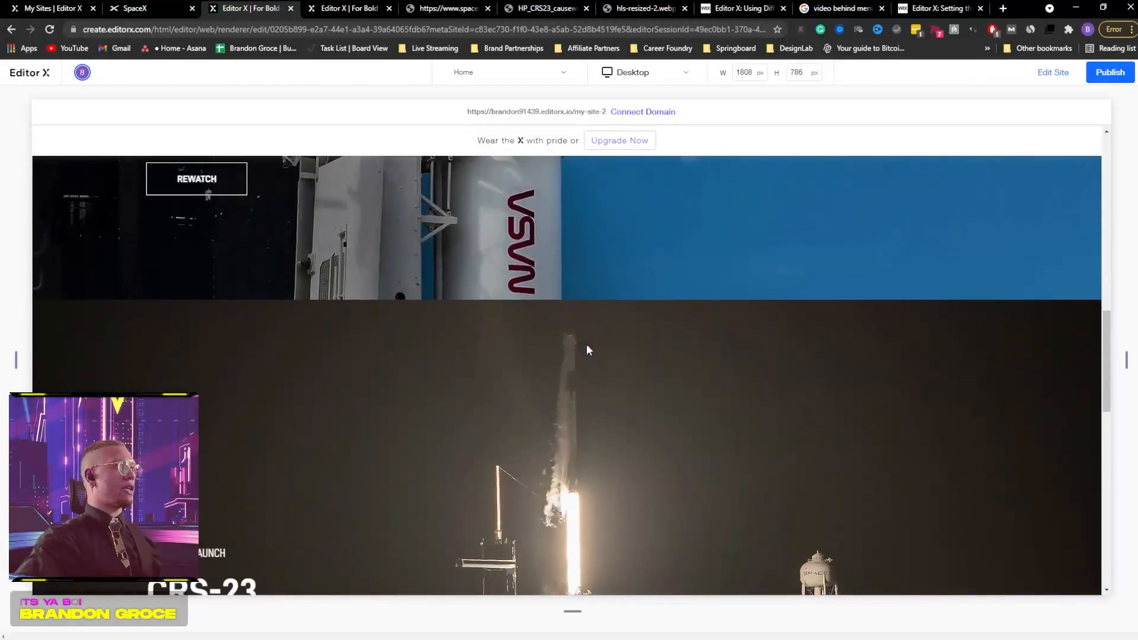
pyautogui.scroll(10, 589, 344)
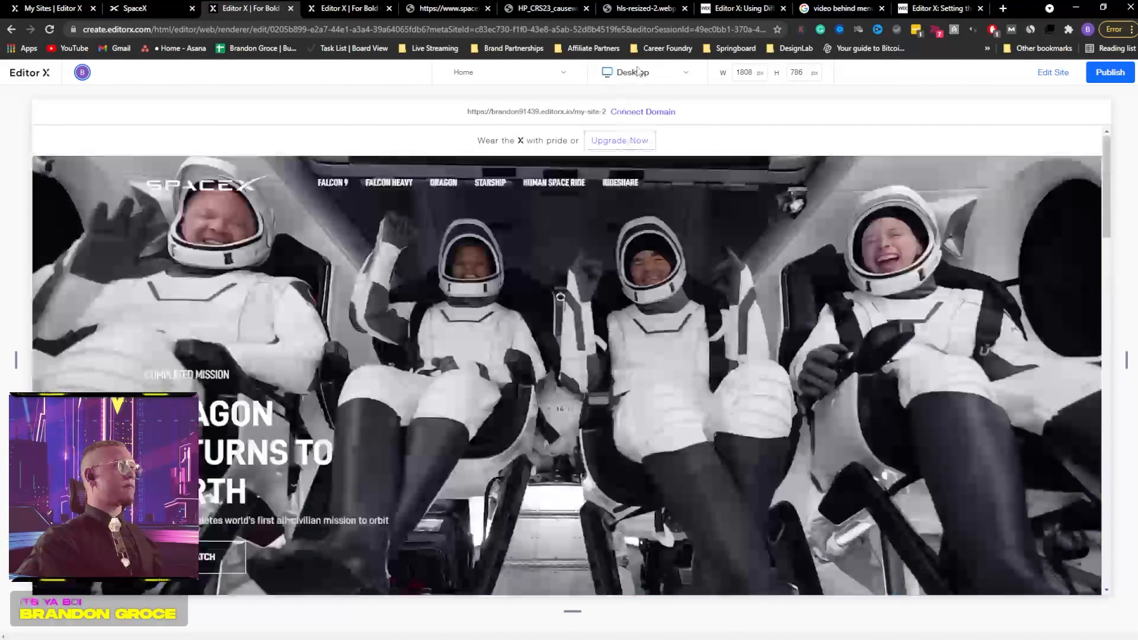
# - Switch the preview to the iPad size and examine the header and hero text layout
pyautogui.click(635, 72)
pyautogui.click(637, 247)
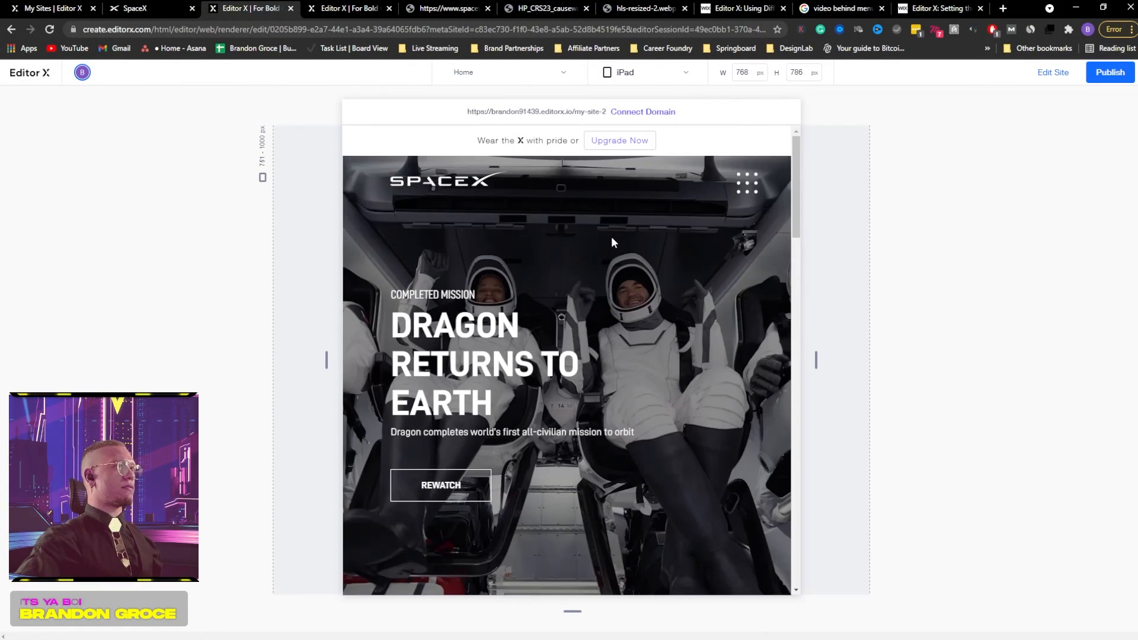
pyautogui.scroll(-1, 602, 245)
pyautogui.scroll(1, 640, 285)
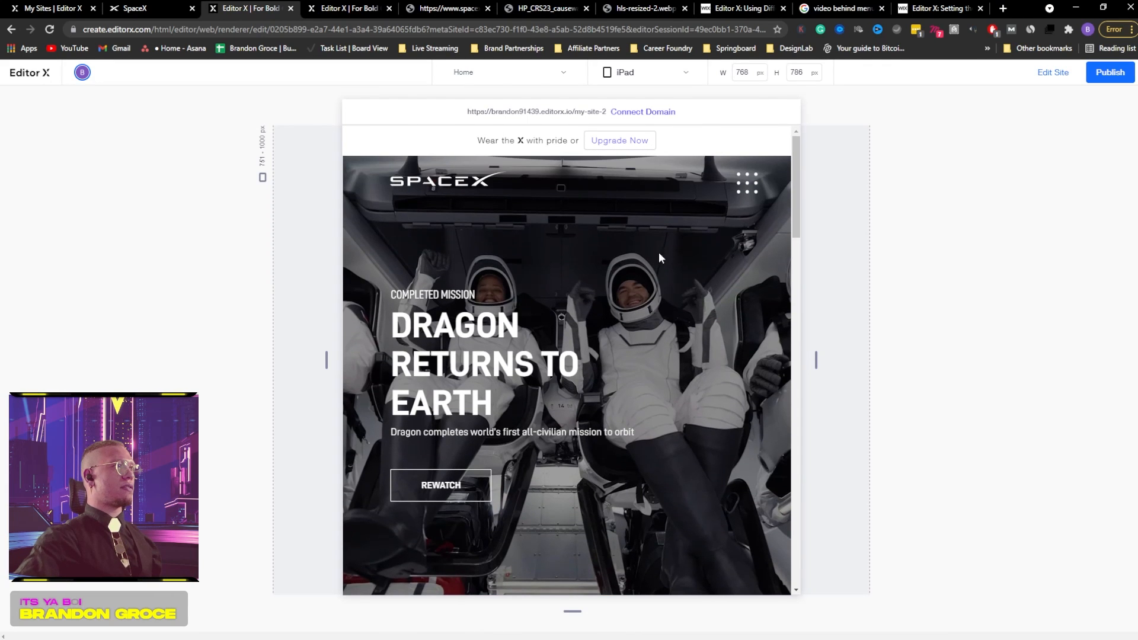
pyautogui.scroll(-3, 690, 325)
pyautogui.scroll(2, 693, 322)
pyautogui.scroll(-3, 694, 323)
pyautogui.scroll(1, 696, 325)
pyautogui.scroll(-3, 696, 322)
pyautogui.scroll(5, 628, 323)
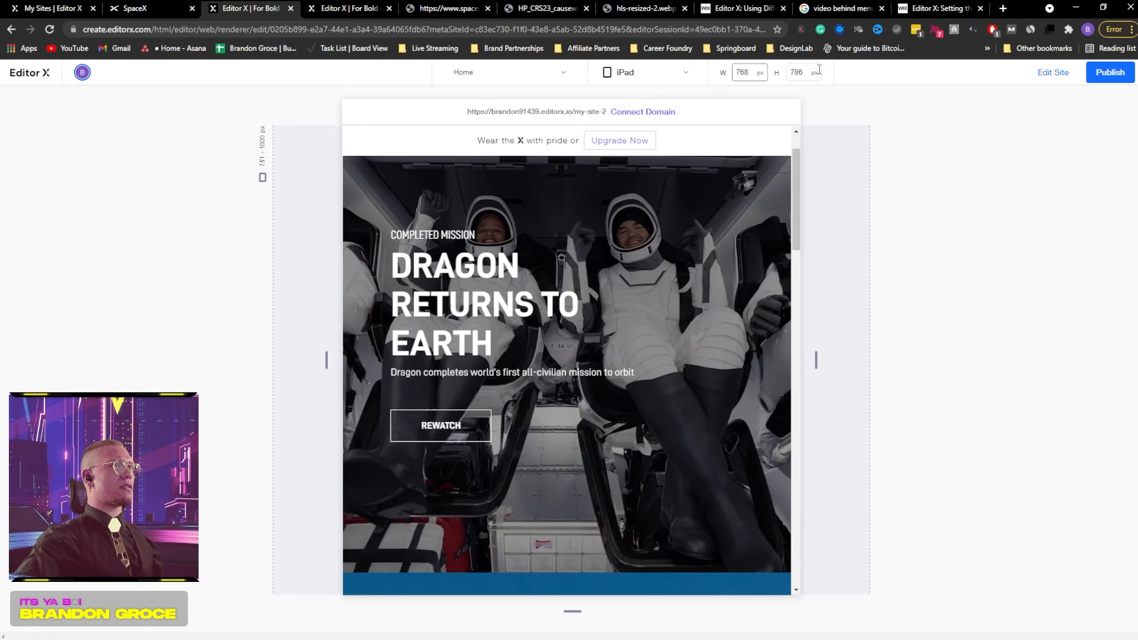
# - At the tablet breakpoint, narrow the hero subheading "Dragon completes world's first all-civilian mission to orbit" so it wraps onto two lines
pyautogui.click(1057, 73)
pyautogui.click(596, 378)
pyautogui.moveTo(708, 376); pyautogui.dragTo(530, 384)
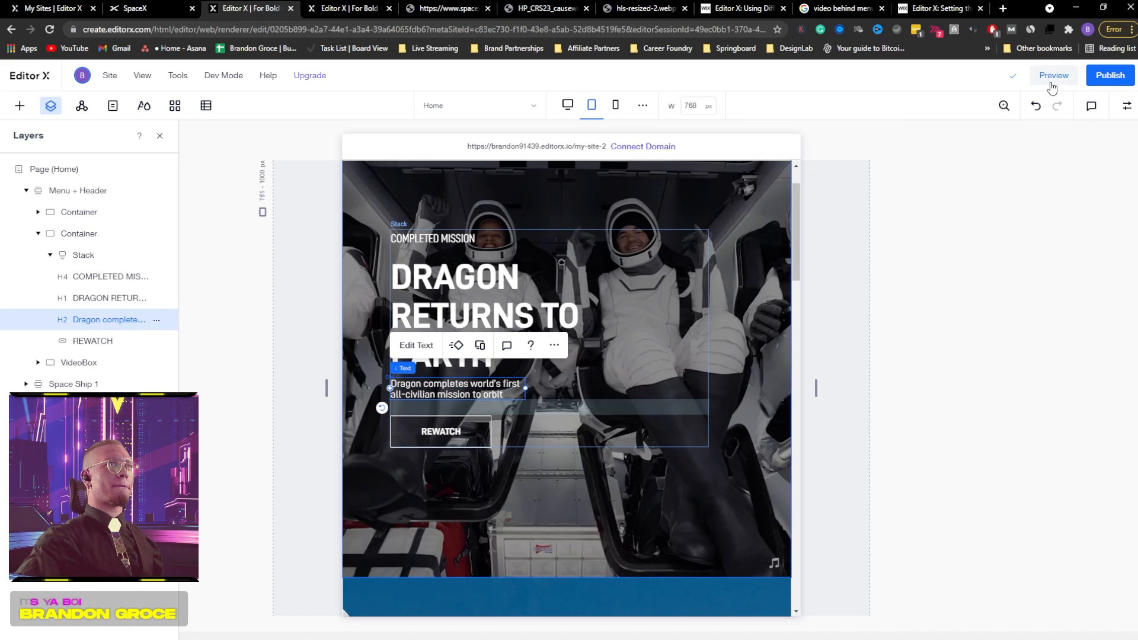
pyautogui.scroll(-20, 682, 368)
pyautogui.scroll(-3, 684, 369)
pyautogui.scroll(20, 679, 362)
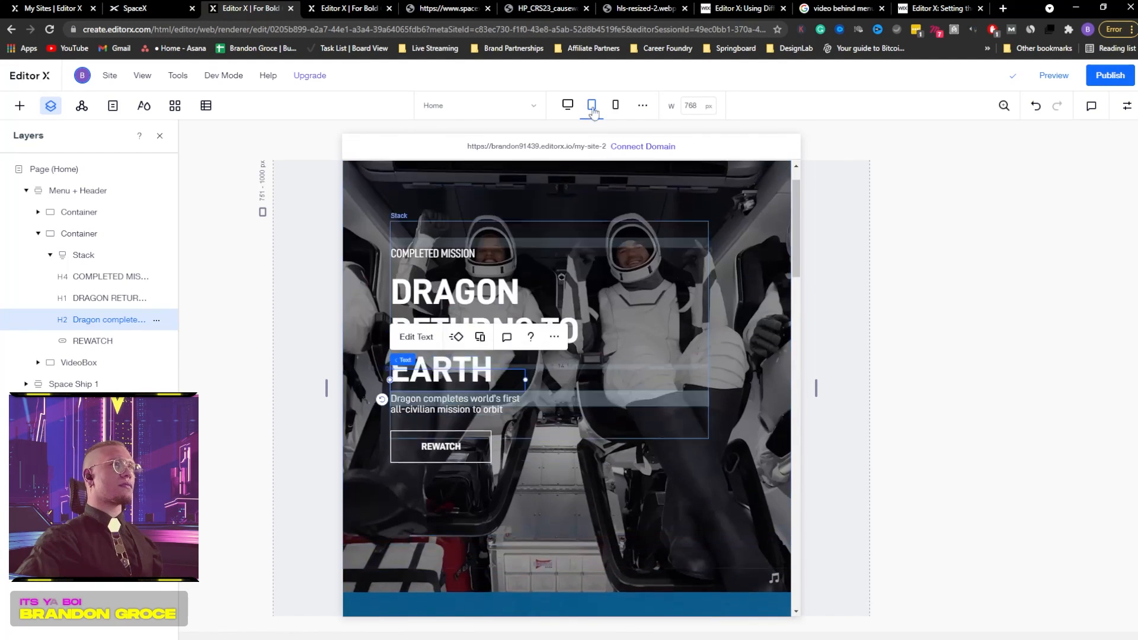
# - Preview the homepage at the mobile breakpoint, test opening and closing the hamburger menu, and return to editing
pyautogui.click(616, 105)
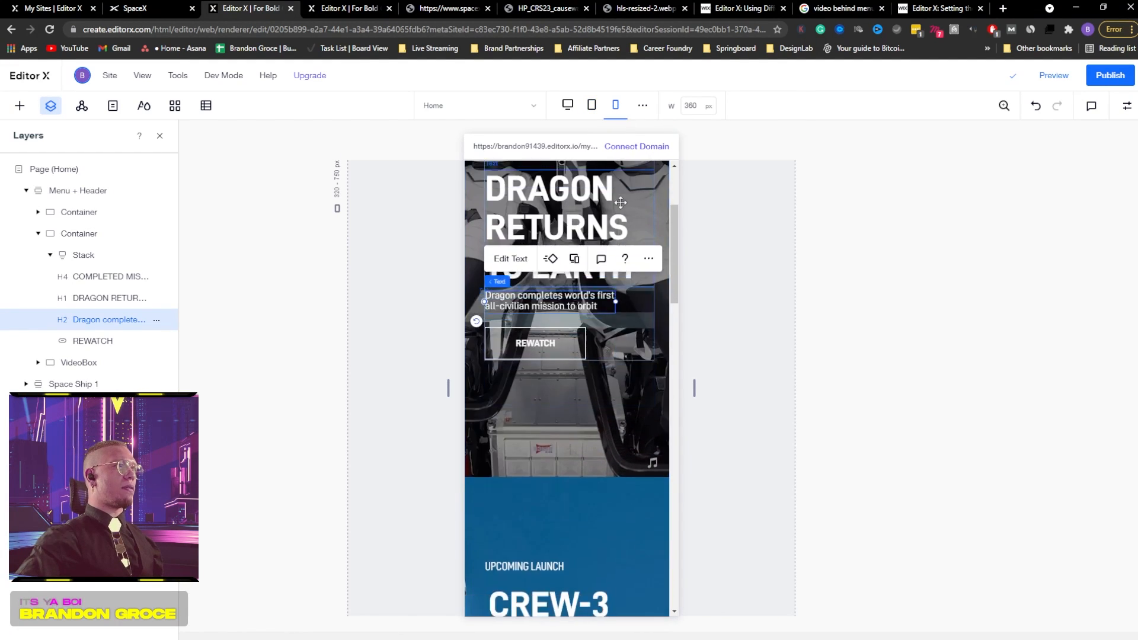
pyautogui.scroll(3, 621, 202)
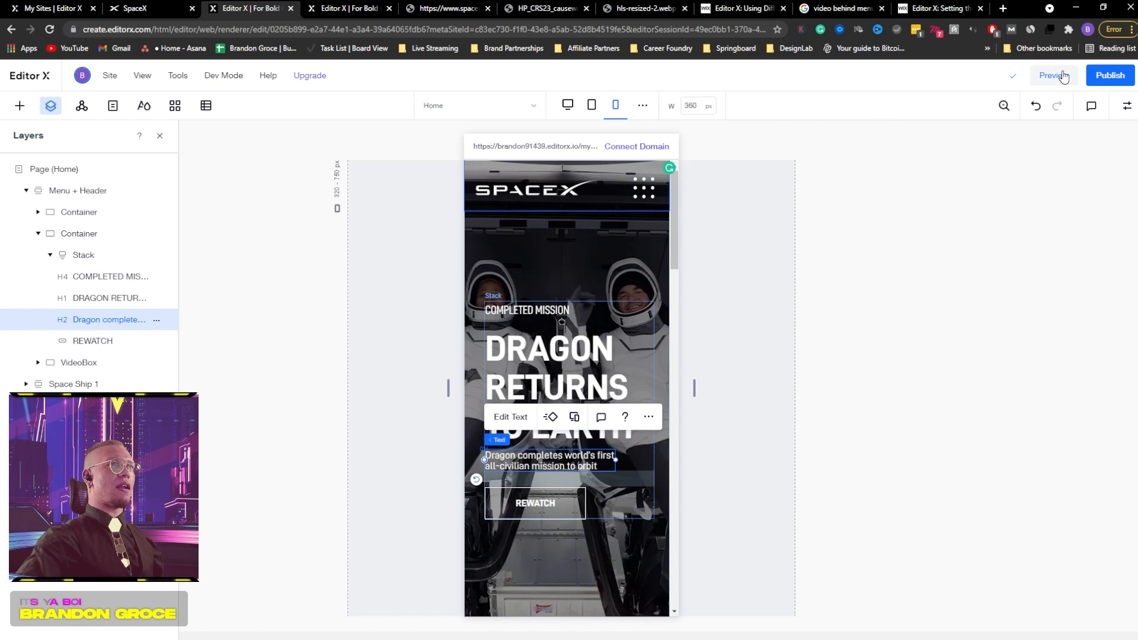
pyautogui.click(1055, 75)
pyautogui.click(644, 185)
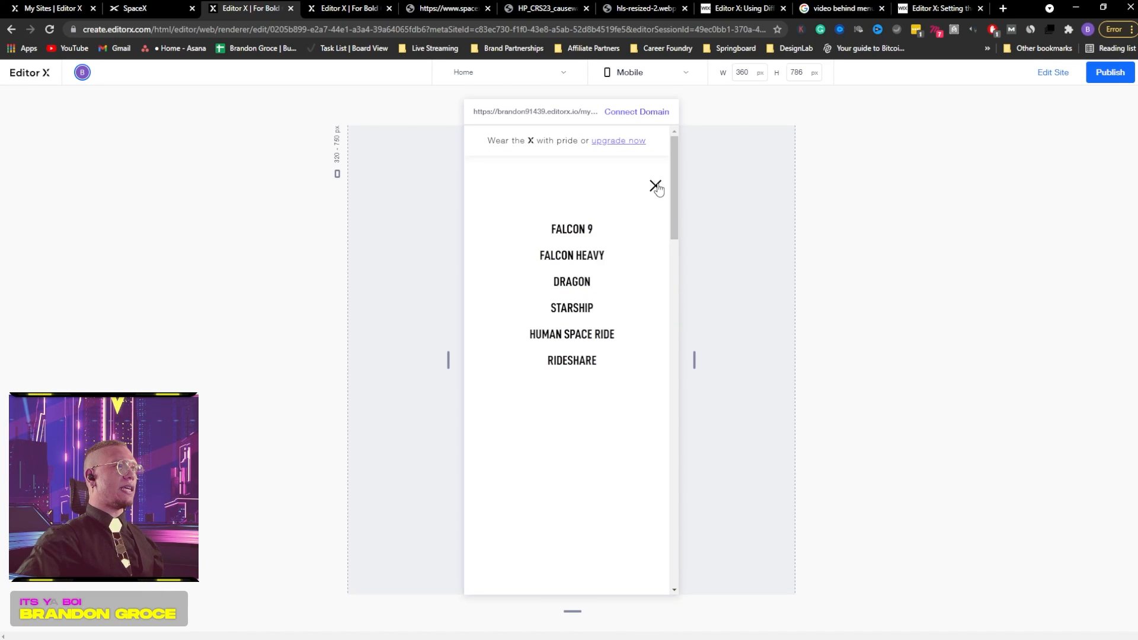
pyautogui.click(656, 189)
pyautogui.click(655, 192)
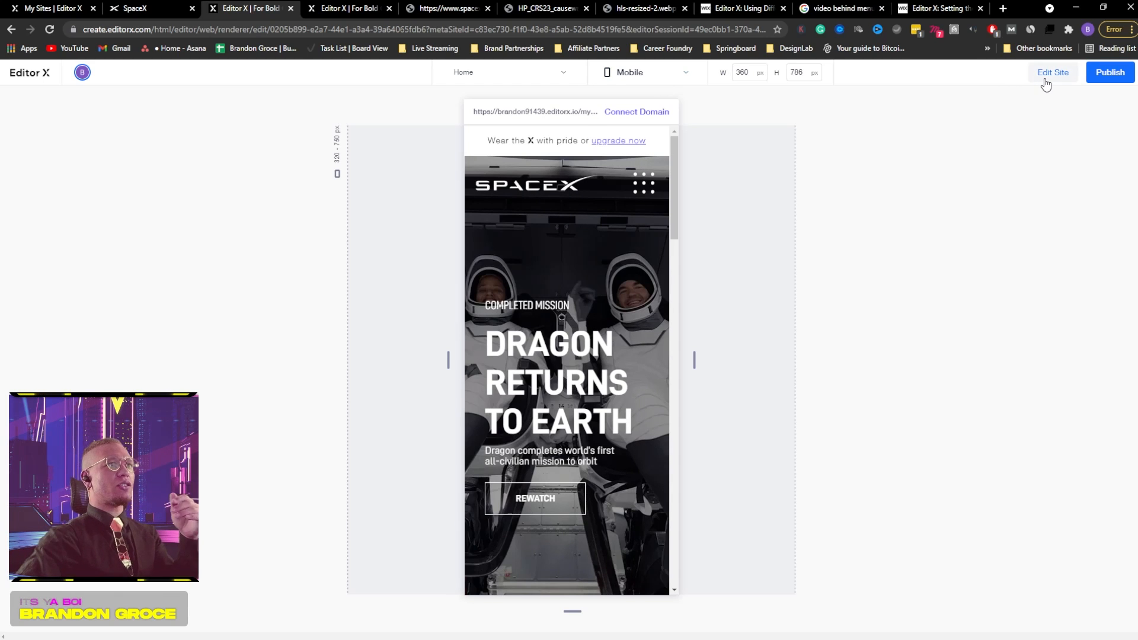
pyautogui.click(1044, 78)
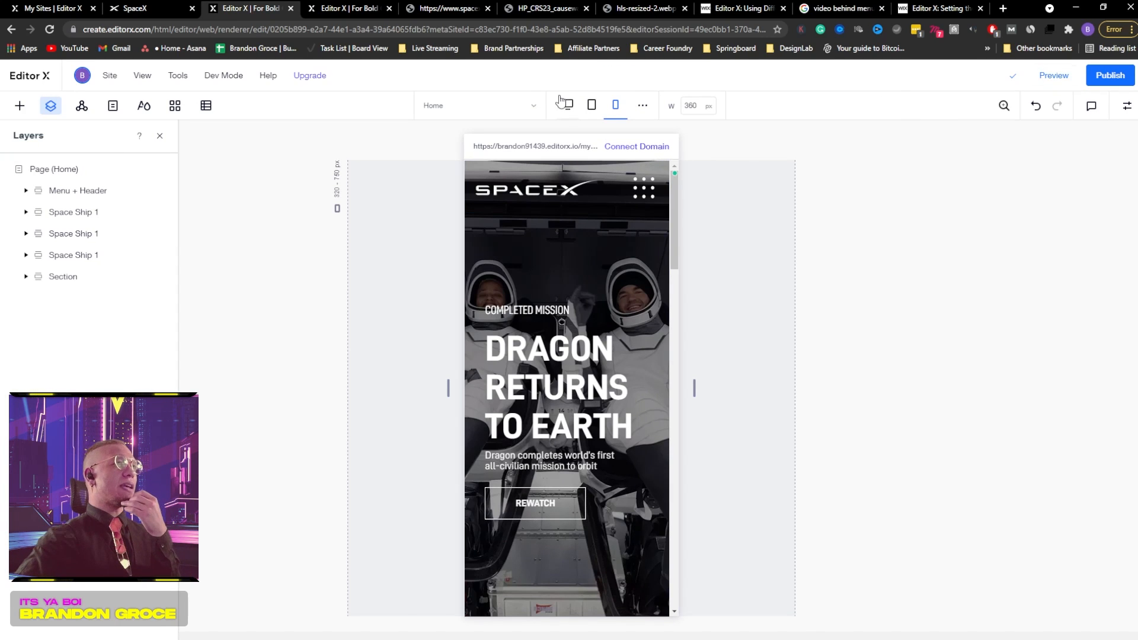
# - At the desktop breakpoint, apply the Reveal animation to the hero's COMPLETED MISSION text and open its animation settings
pyautogui.click(566, 105)
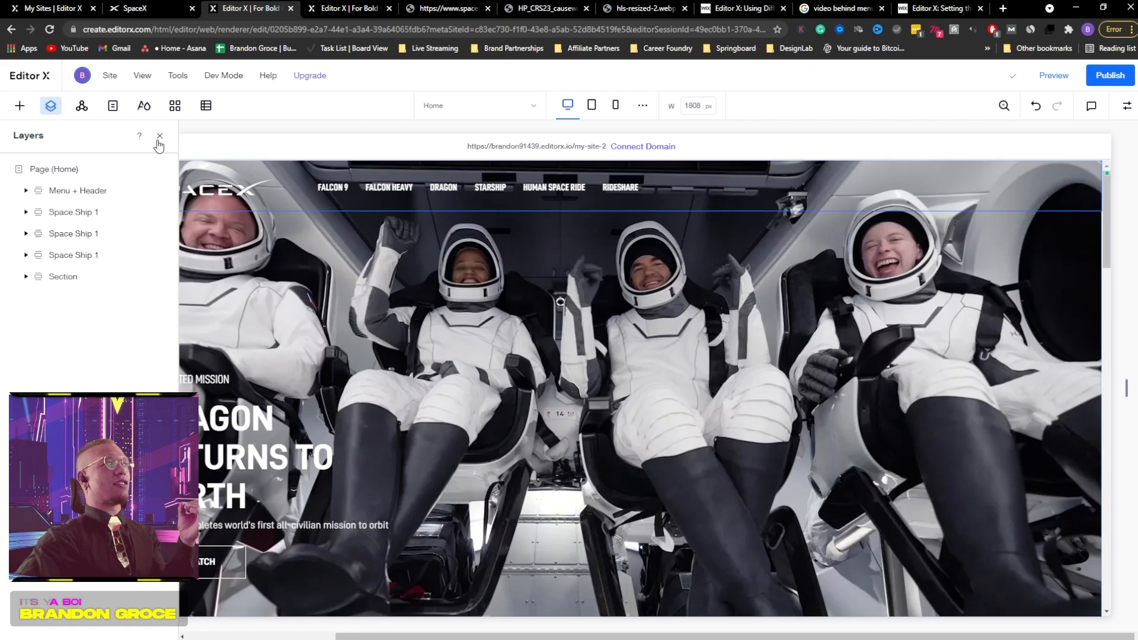
pyautogui.click(159, 138)
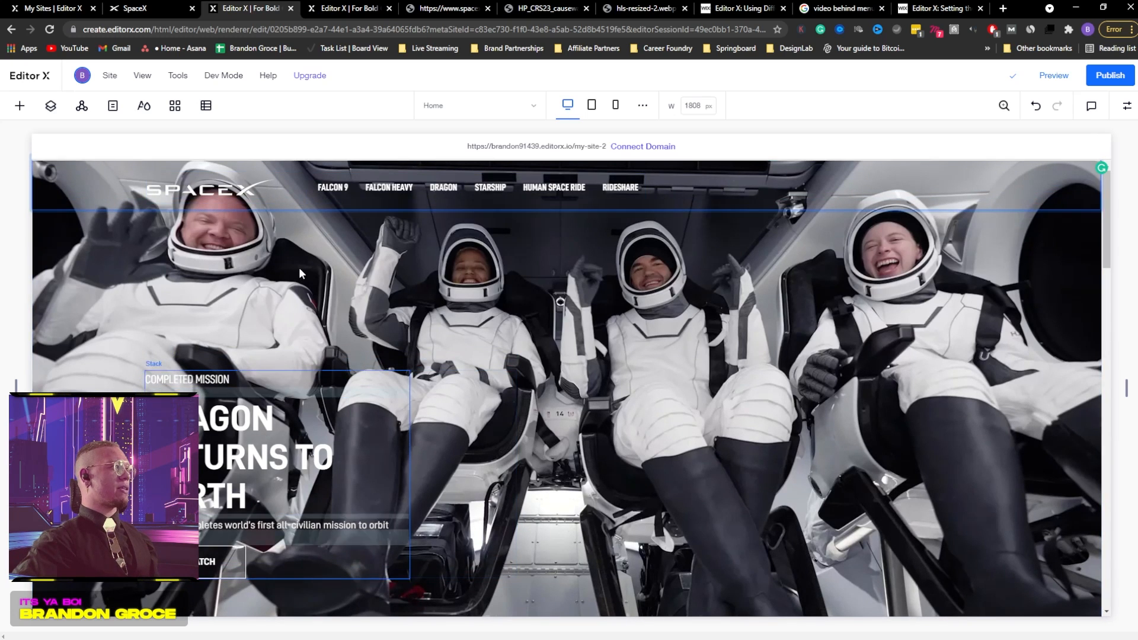
pyautogui.click(204, 380)
pyautogui.scroll(-1, 362, 249)
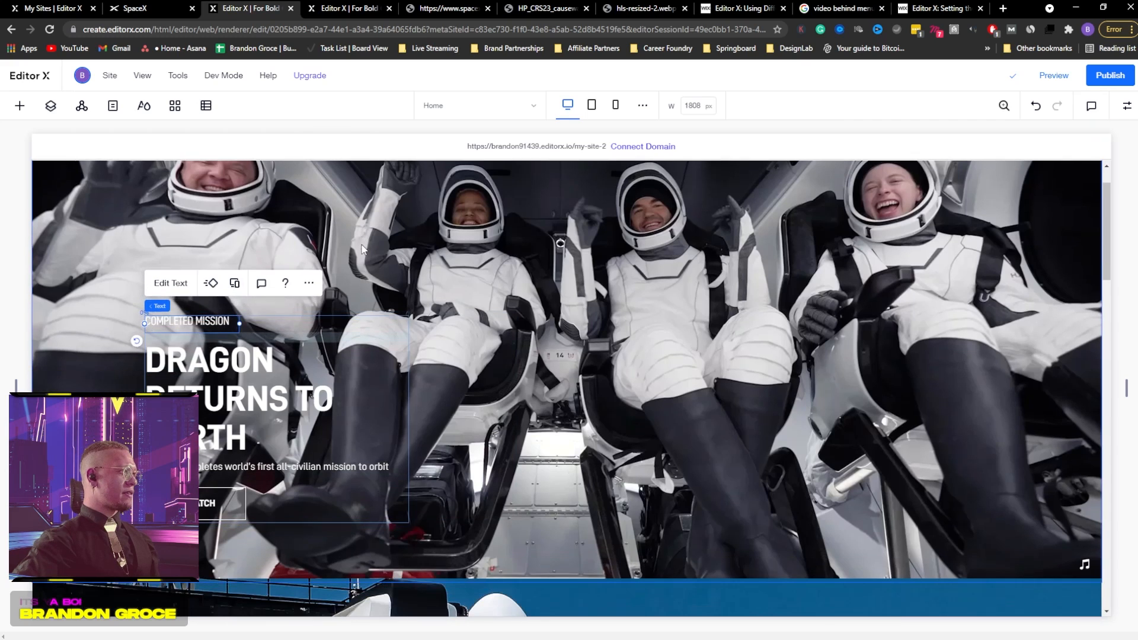
pyautogui.click(211, 279)
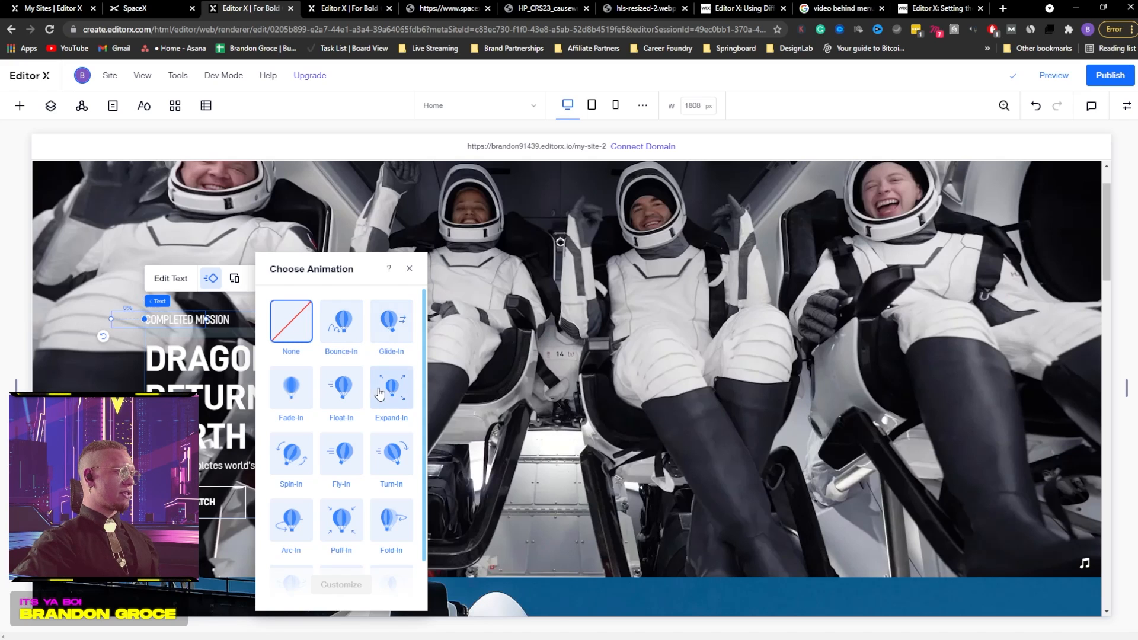
pyautogui.scroll(-1, 345, 503)
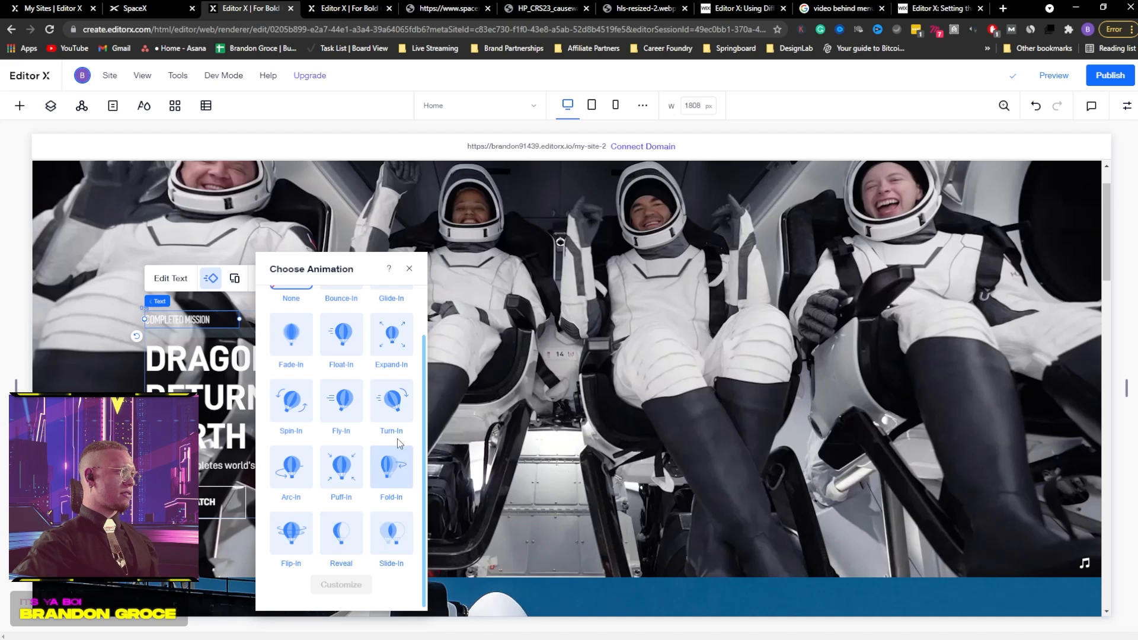
pyautogui.scroll(1, 297, 402)
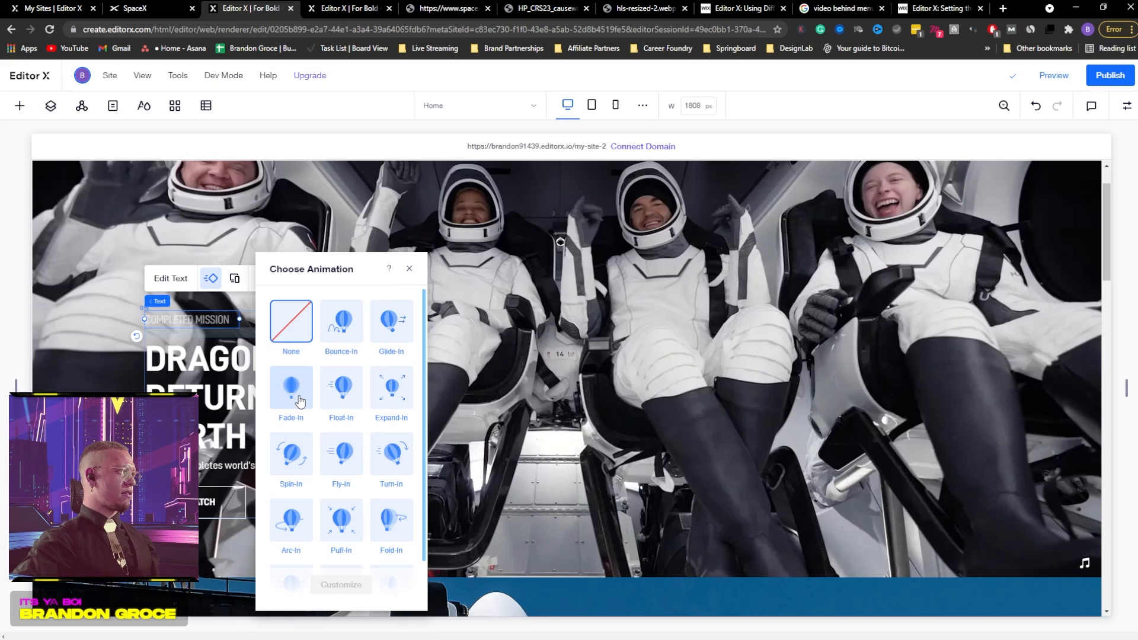
pyautogui.scroll(-1, 320, 450)
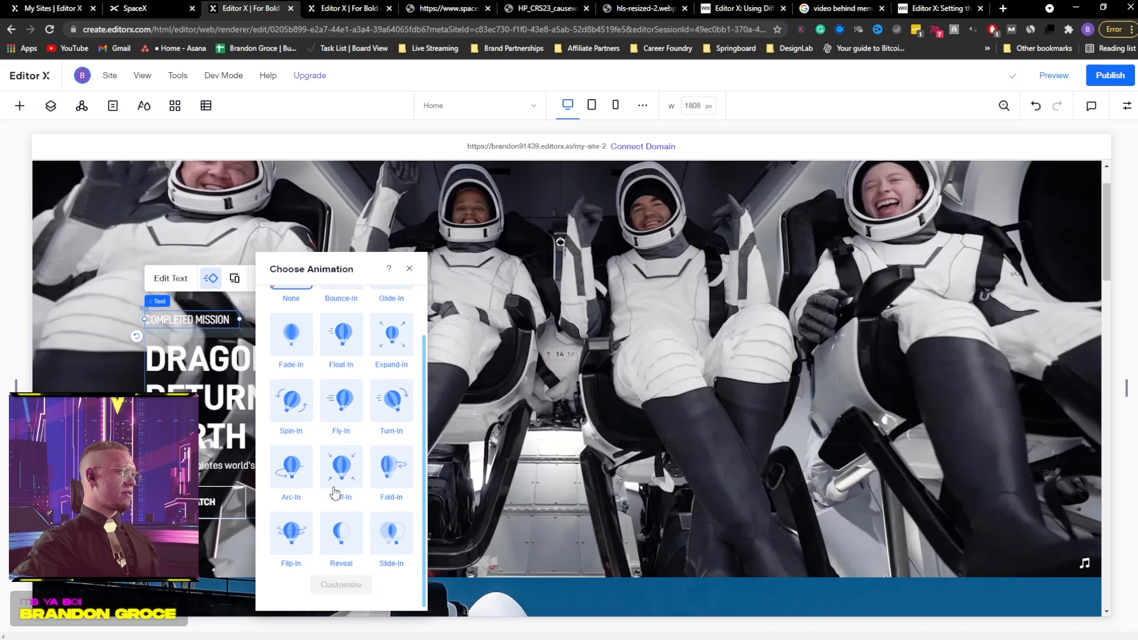
pyautogui.click(346, 536)
pyautogui.click(341, 584)
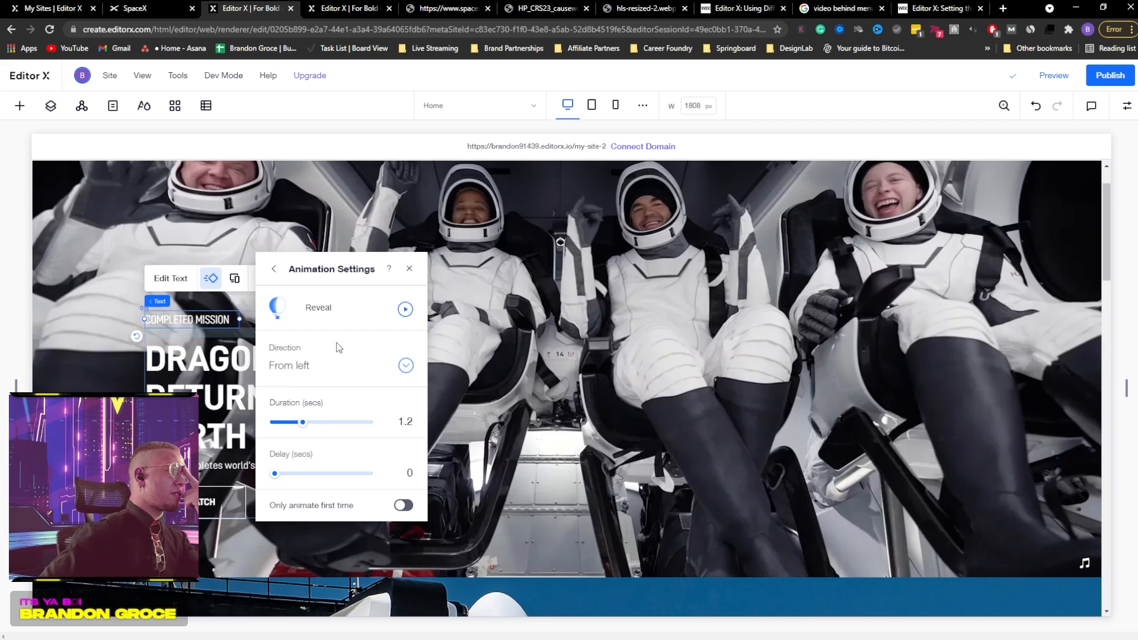
# - Play the Reveal animation on the COMPLETED MISSION text and try the From bottom direction
pyautogui.click(406, 310)
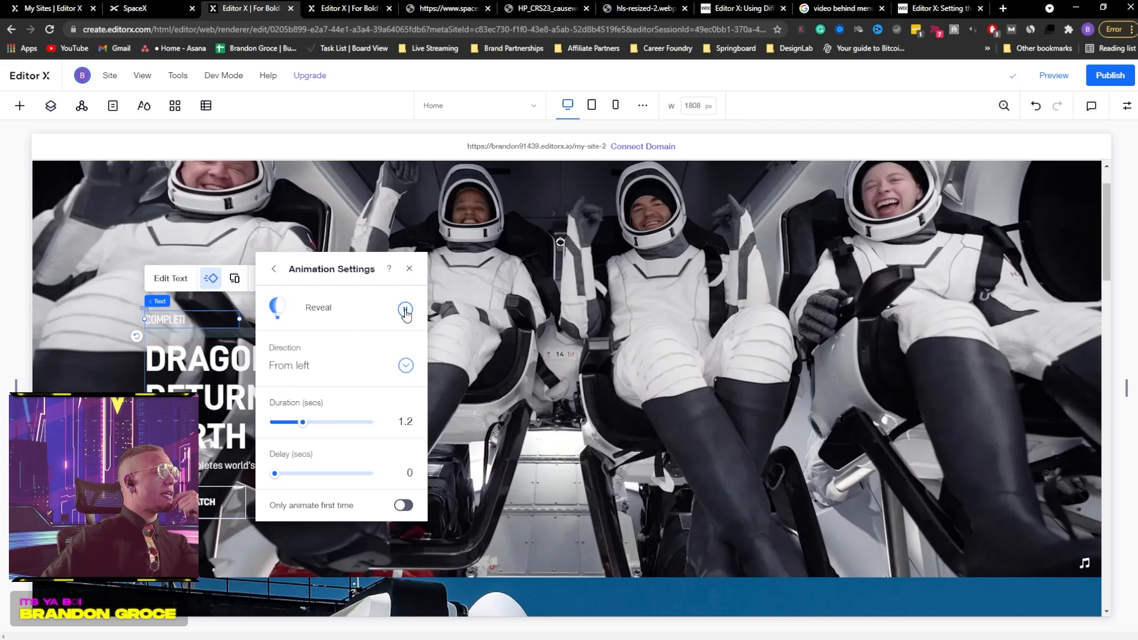
pyautogui.click(405, 366)
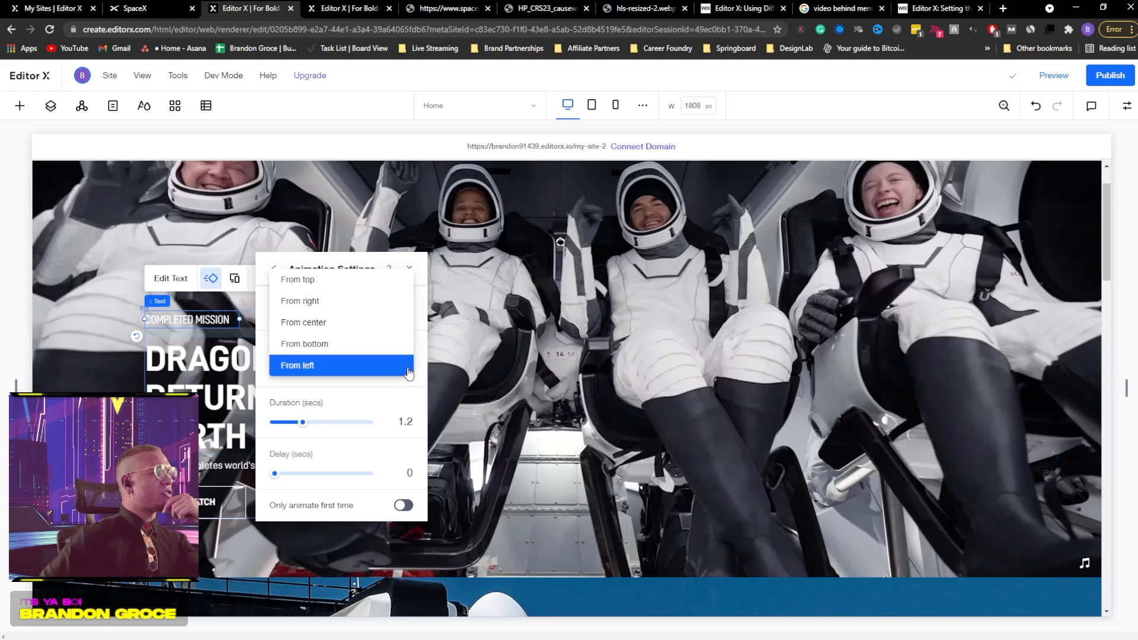
pyautogui.click(318, 348)
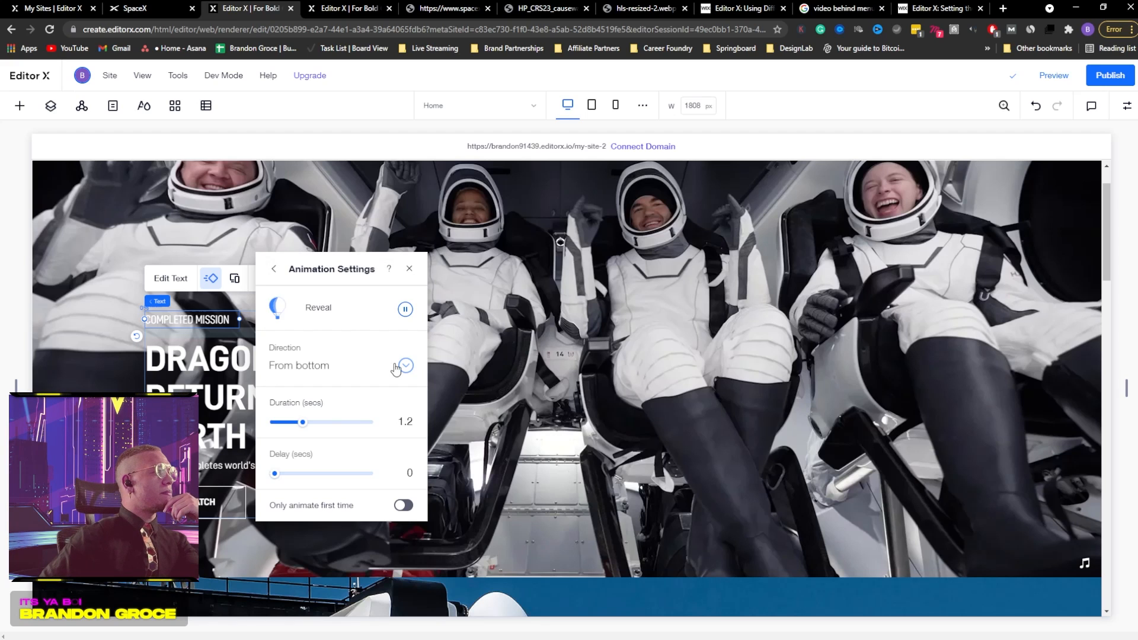
pyautogui.click(406, 310)
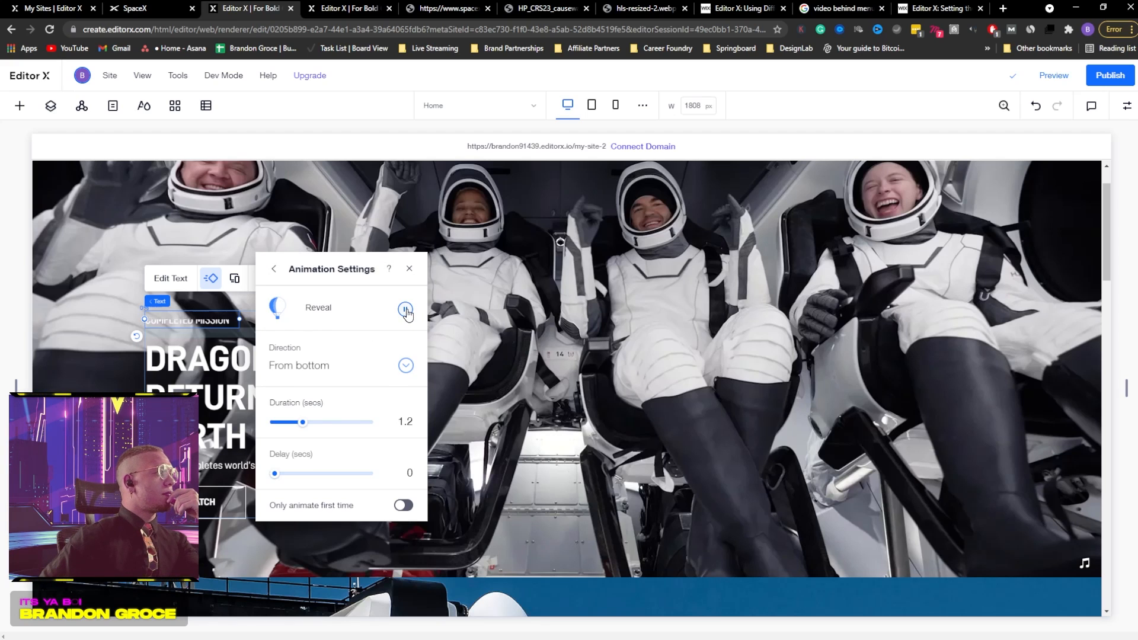
# - Set the COMPLETED MISSION reveal direction to From left and enable Only animate first time
pyautogui.click(405, 366)
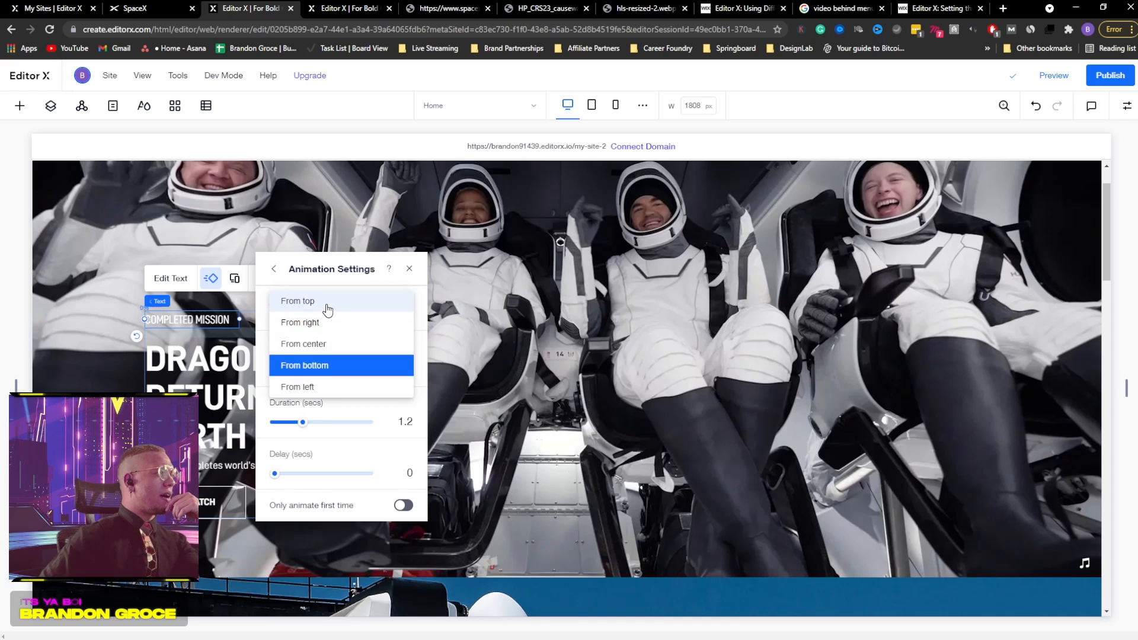
pyautogui.click(304, 389)
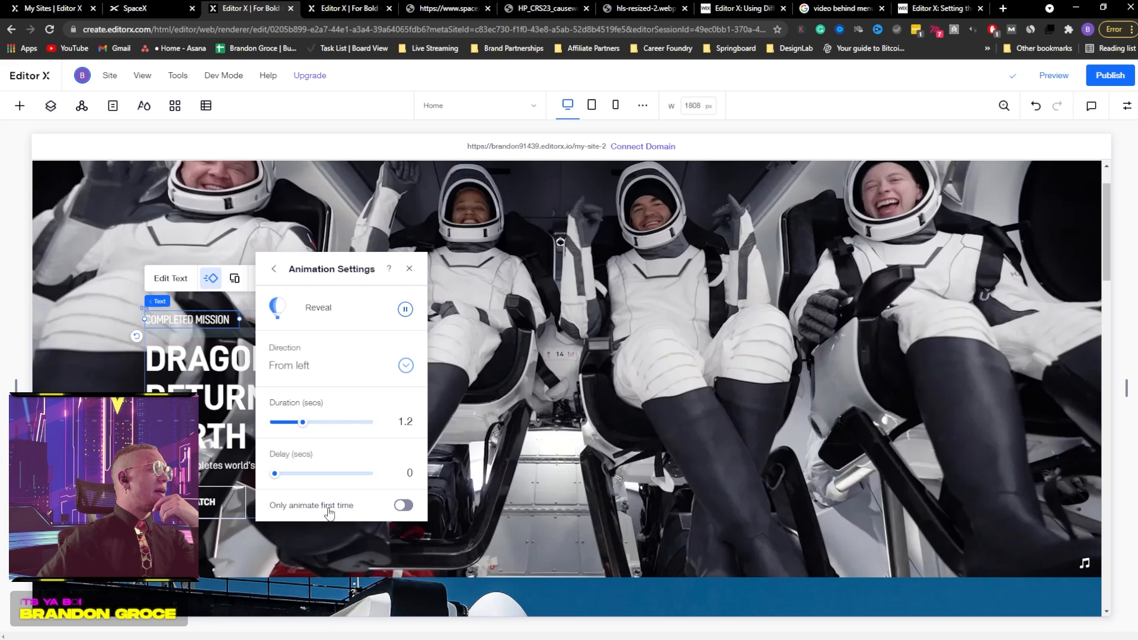
pyautogui.click(403, 506)
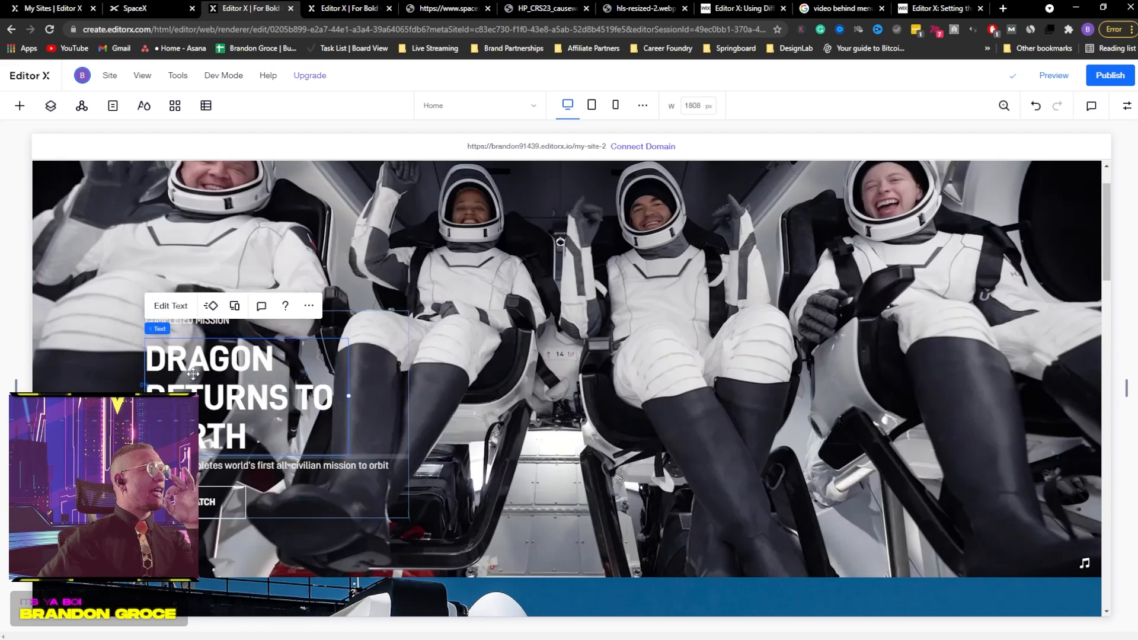
# - Apply the Reveal animation to the DRAGON RETURNS TO EARTH heading with a 0.4-second delay, animating only the first time
pyautogui.click(211, 306)
pyautogui.scroll(-1, 464, 453)
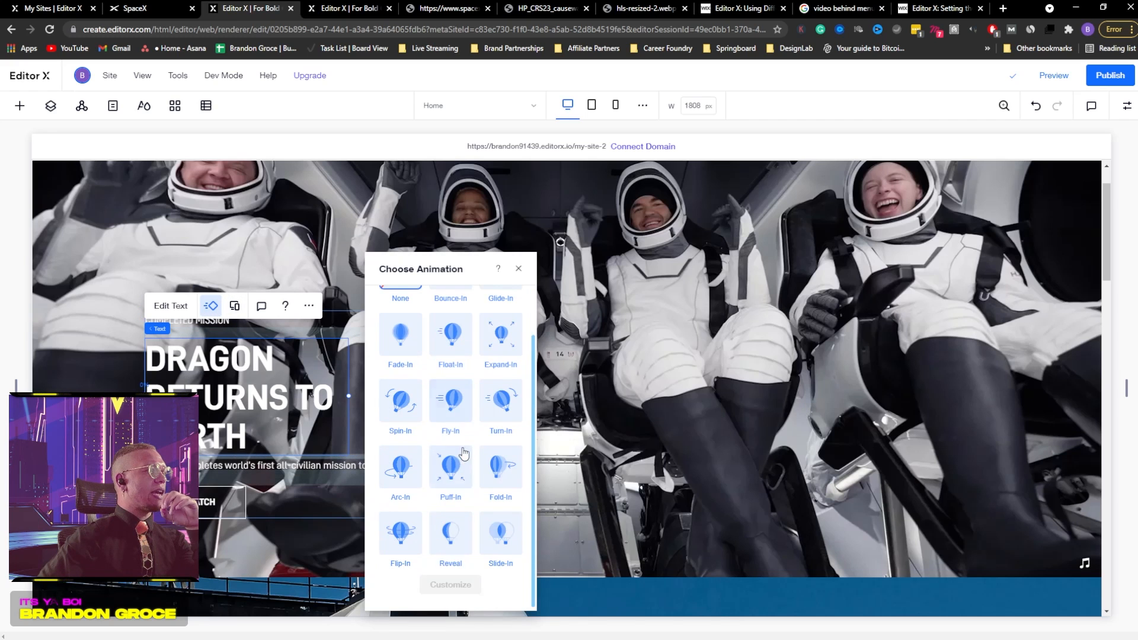
pyautogui.click(447, 537)
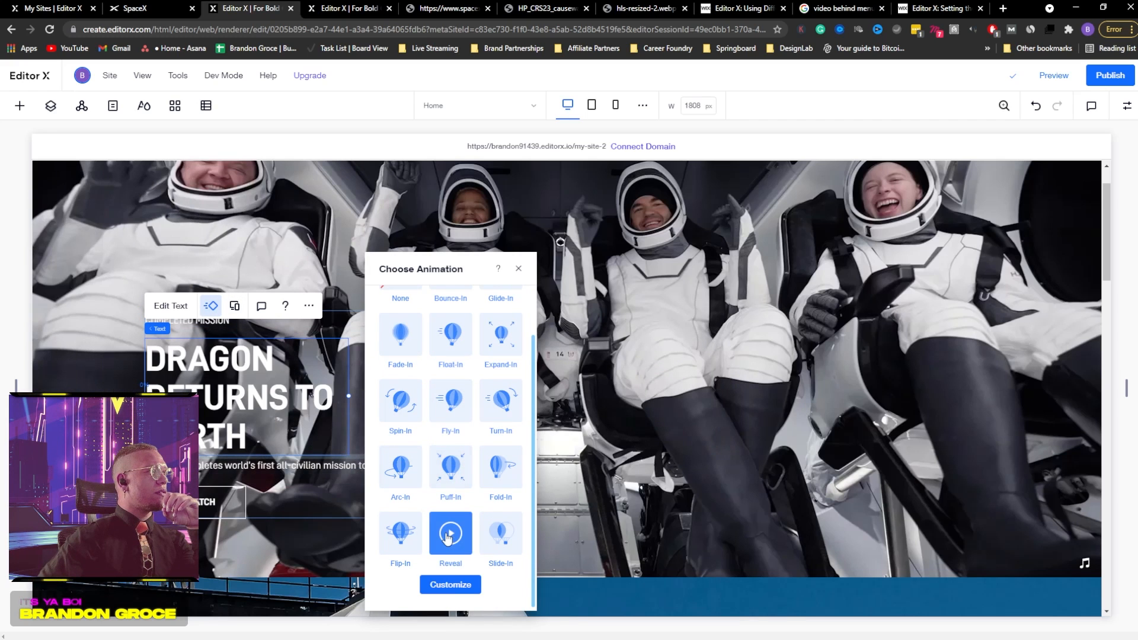
pyautogui.click(450, 584)
pyautogui.moveTo(385, 477); pyautogui.dragTo(389, 478)
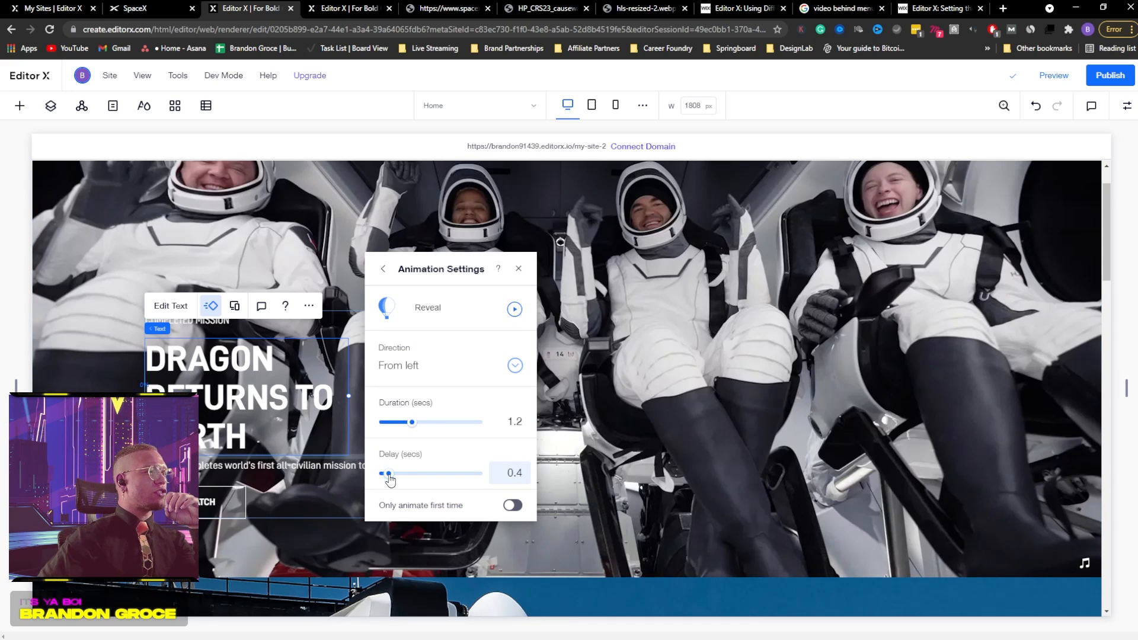
pyautogui.click(384, 268)
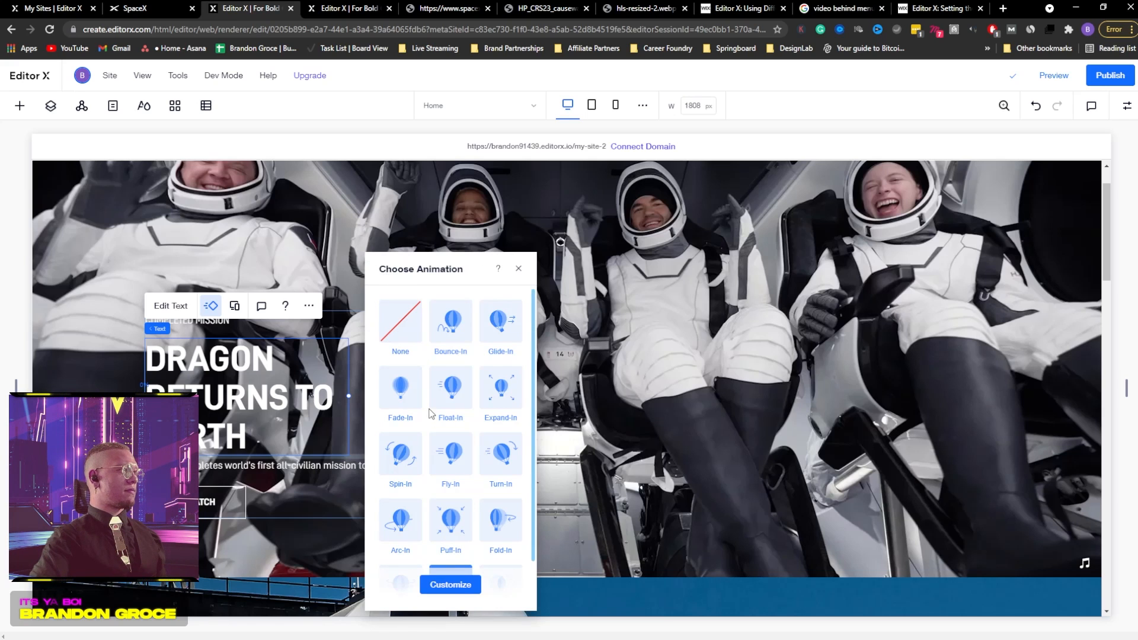
pyautogui.click(448, 584)
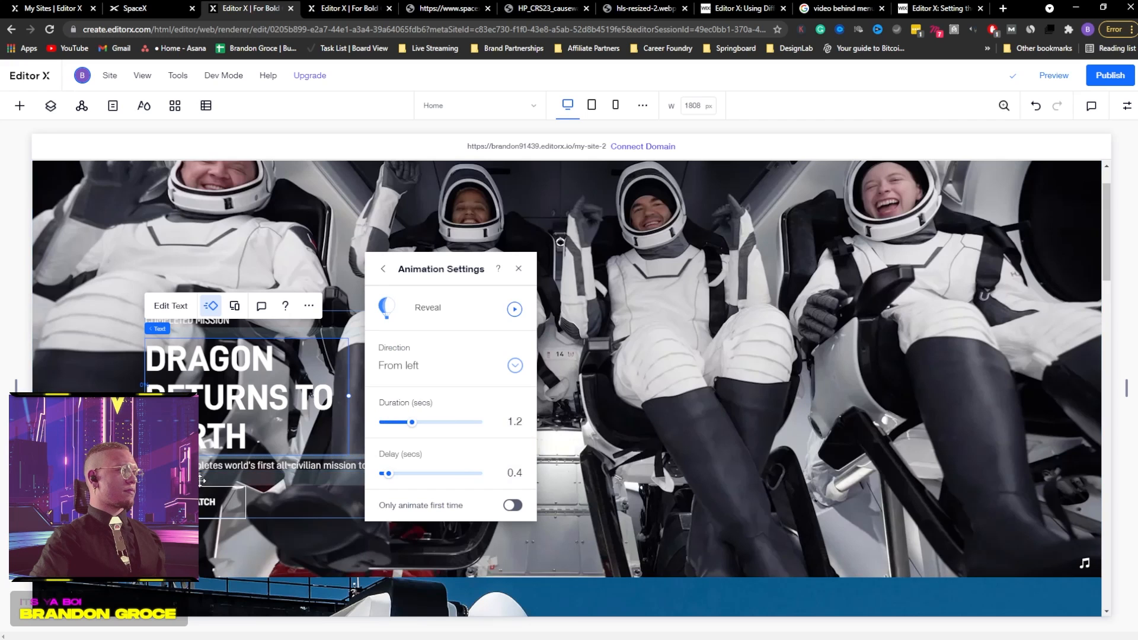
pyautogui.click(511, 505)
# - Apply the Reveal animation to the hero's all-civilian mission description with a 0.6-second delay, animating only the first time
pyautogui.click(284, 466)
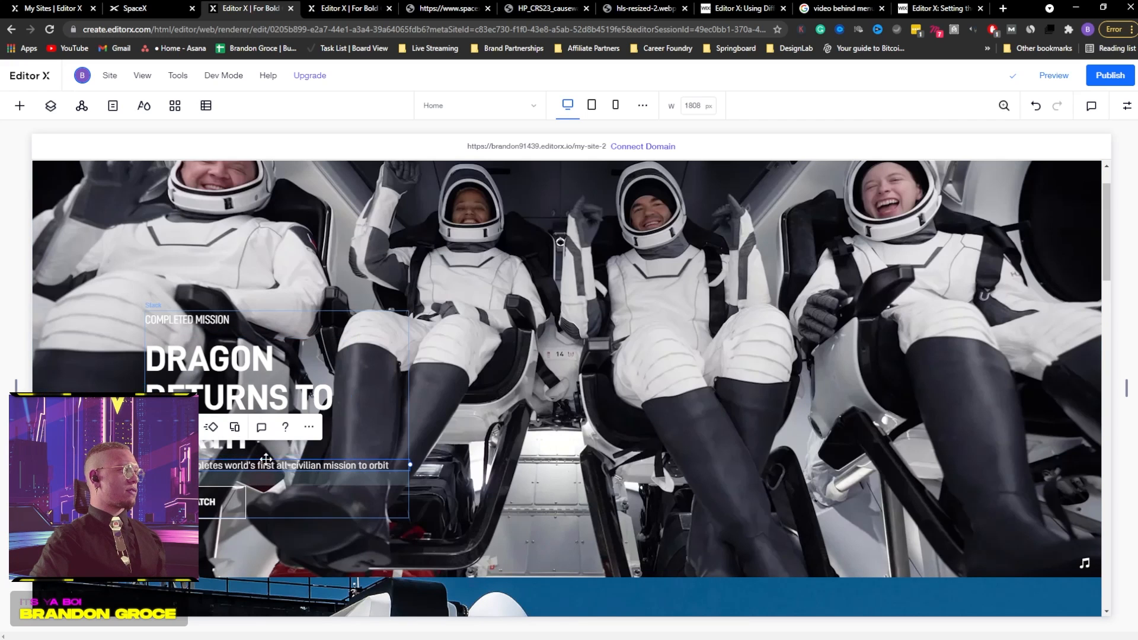
pyautogui.click(212, 428)
pyautogui.scroll(-3, 511, 474)
pyautogui.click(512, 534)
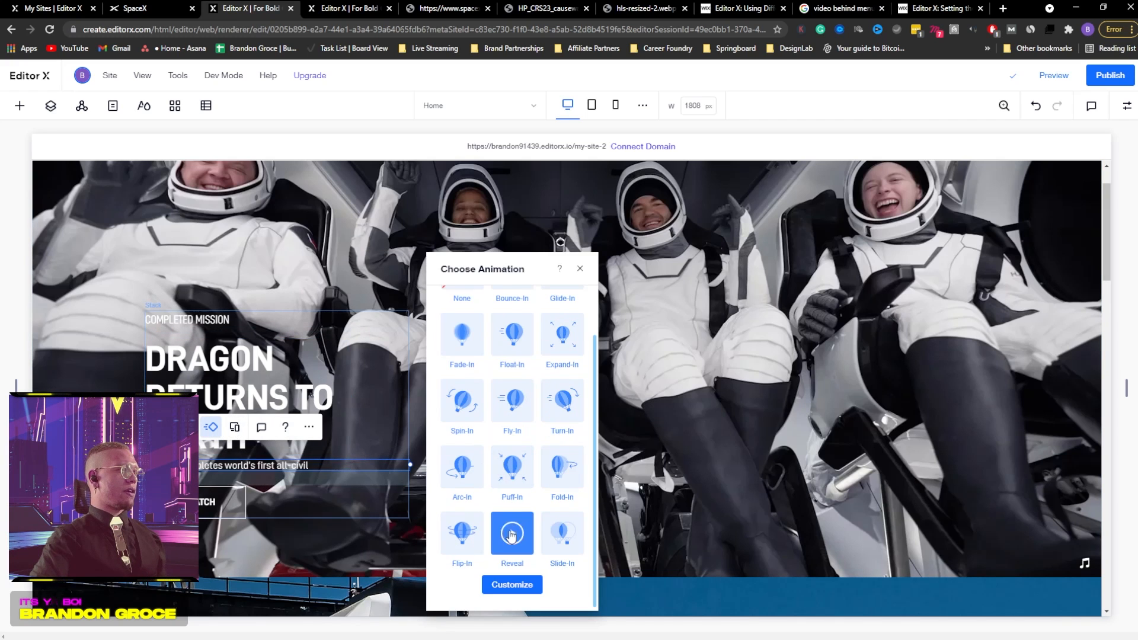
pyautogui.click(501, 585)
pyautogui.moveTo(442, 474); pyautogui.dragTo(455, 474)
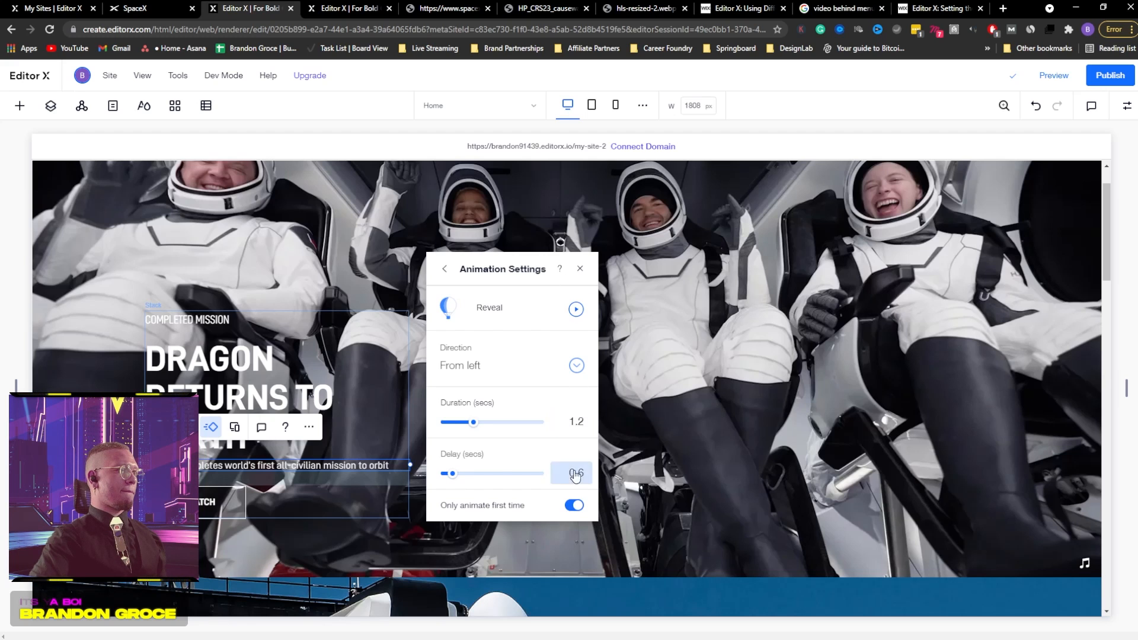
pyautogui.click(581, 273)
# - Apply the Reveal animation to the hero's button with a 0.8-second delay, animating only the first time
pyautogui.click(232, 502)
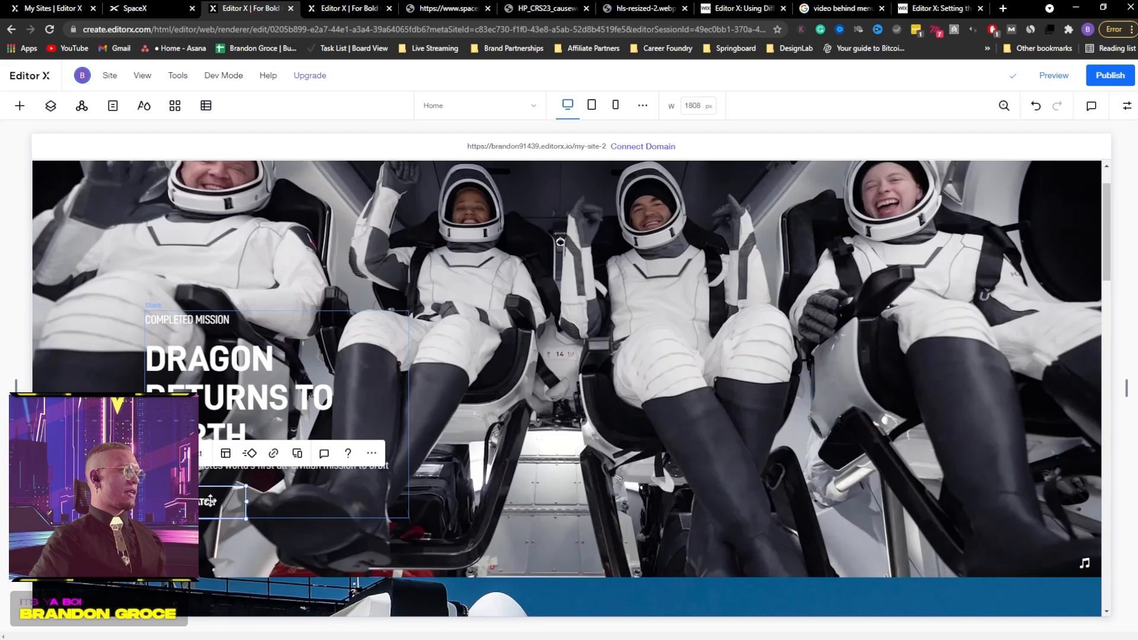
pyautogui.click(249, 454)
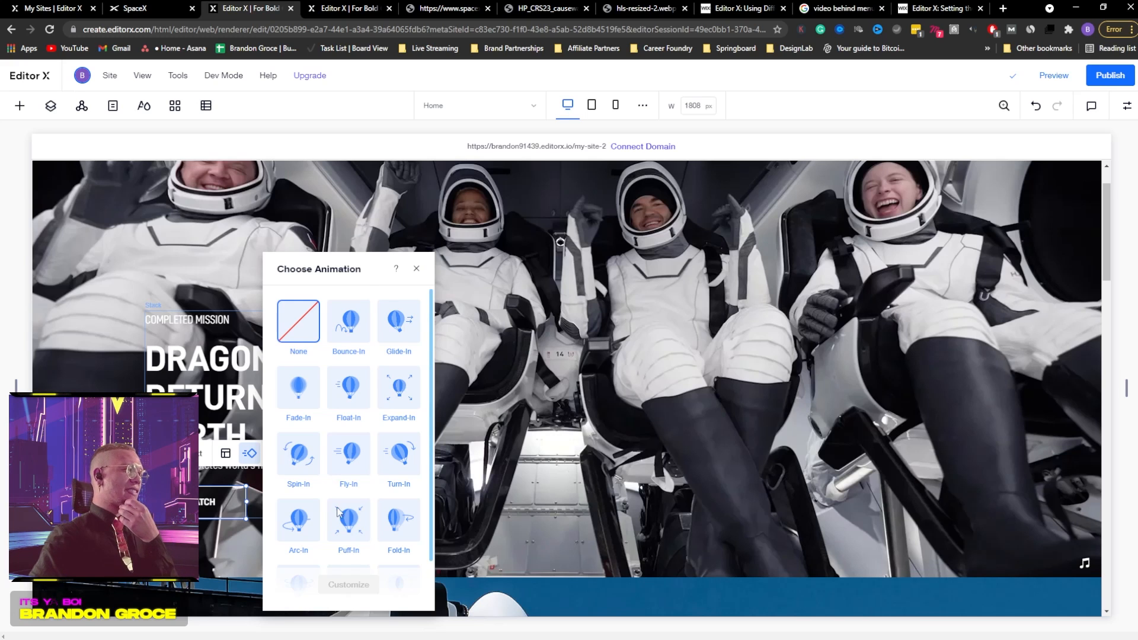
pyautogui.scroll(-1, 341, 516)
pyautogui.click(348, 550)
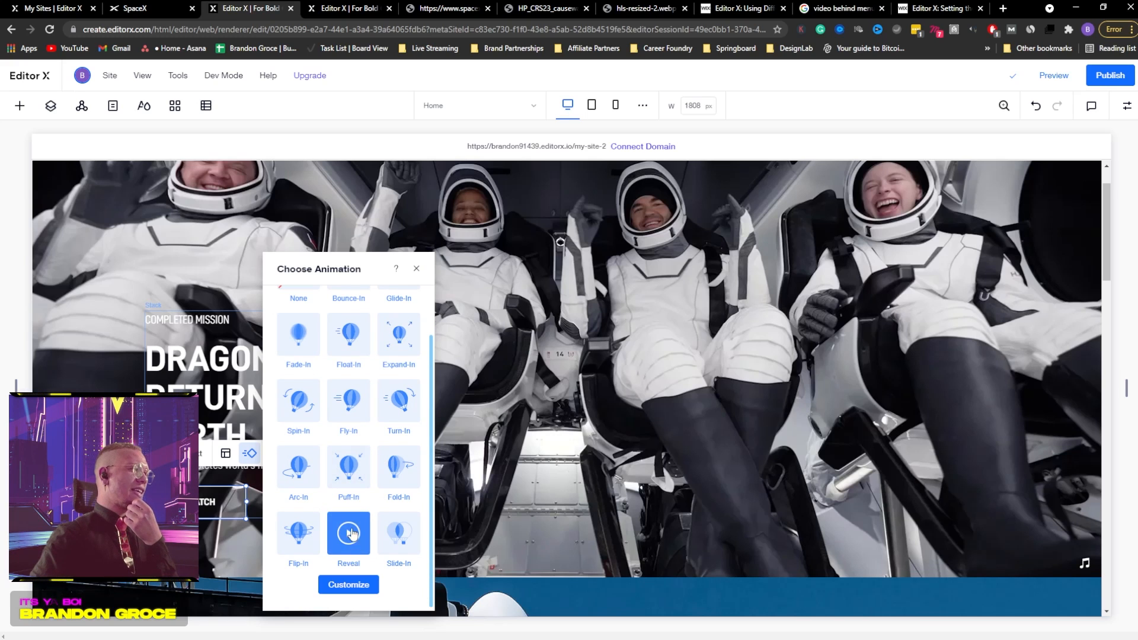
pyautogui.click(354, 584)
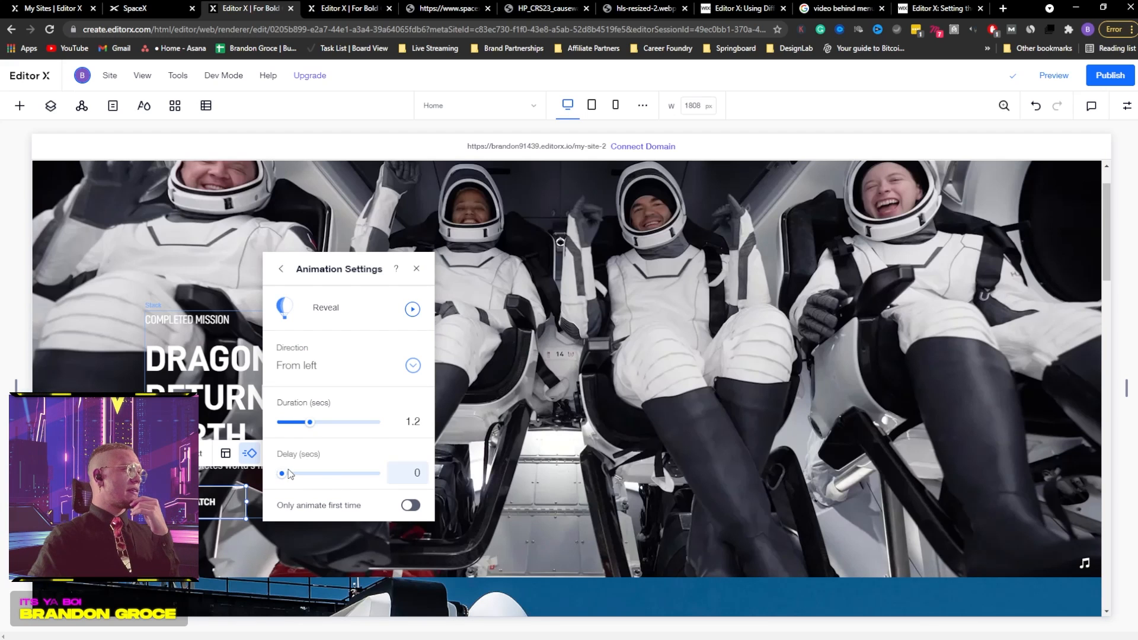
pyautogui.moveTo(292, 477); pyautogui.dragTo(299, 478)
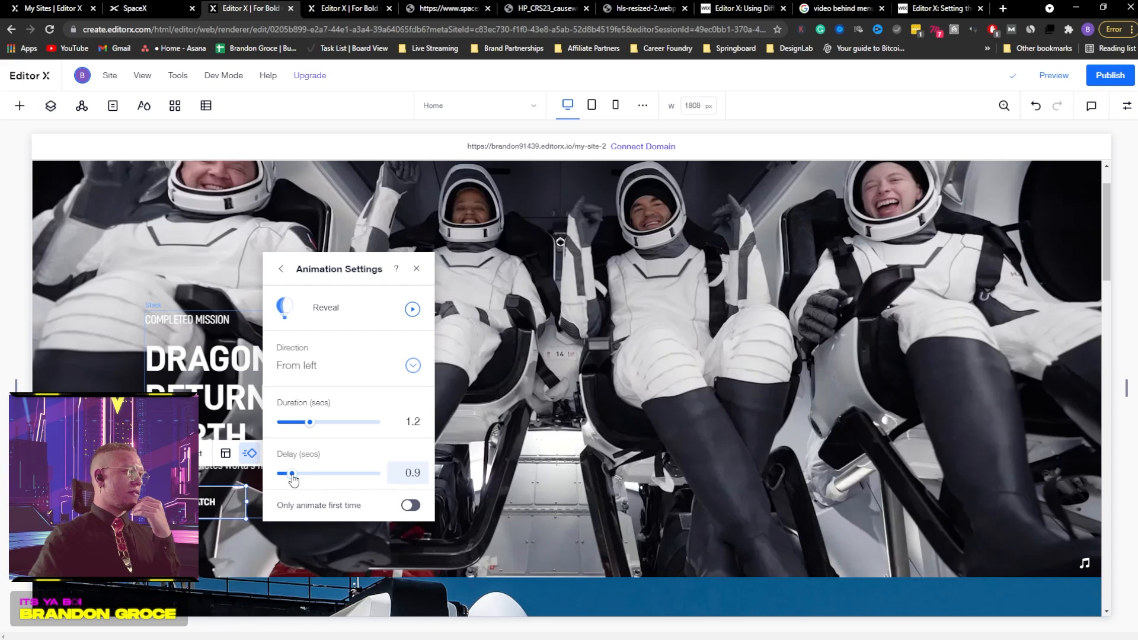
pyautogui.click(410, 504)
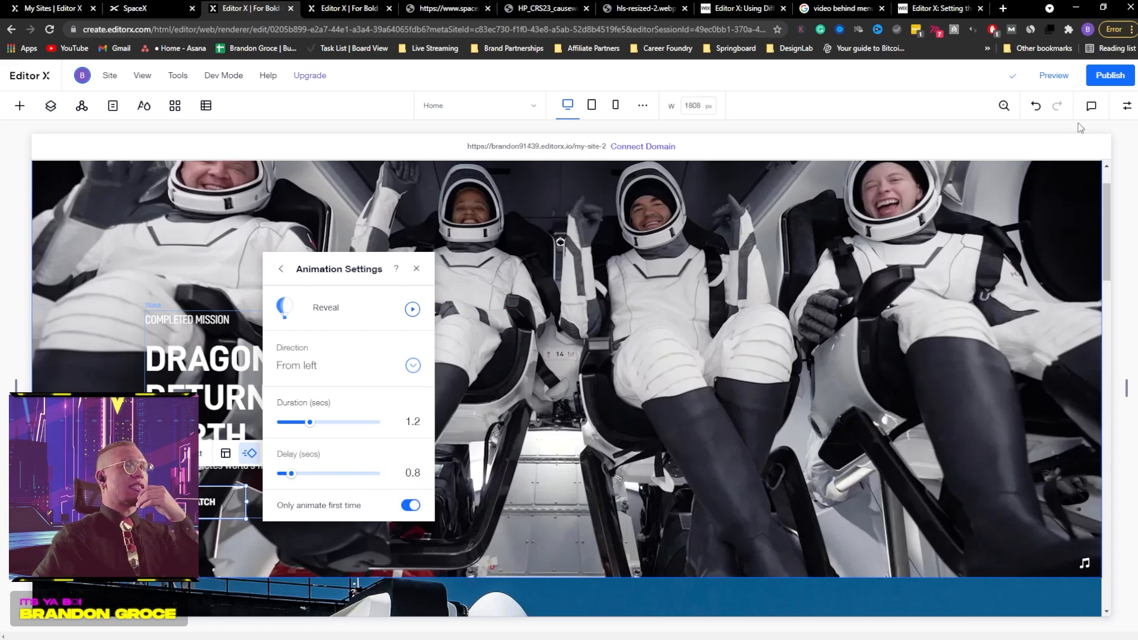
# - Preview the site to check the hero's staggered animations and the CREW-3 MISSION section, and return to editing
pyautogui.click(1056, 76)
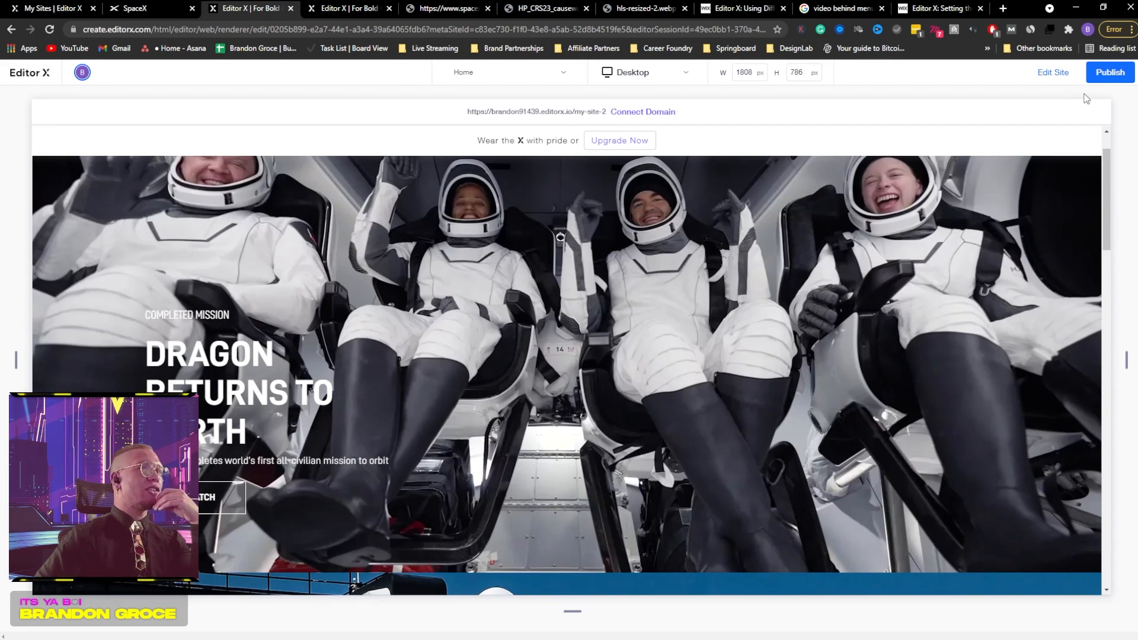
pyautogui.click(1052, 73)
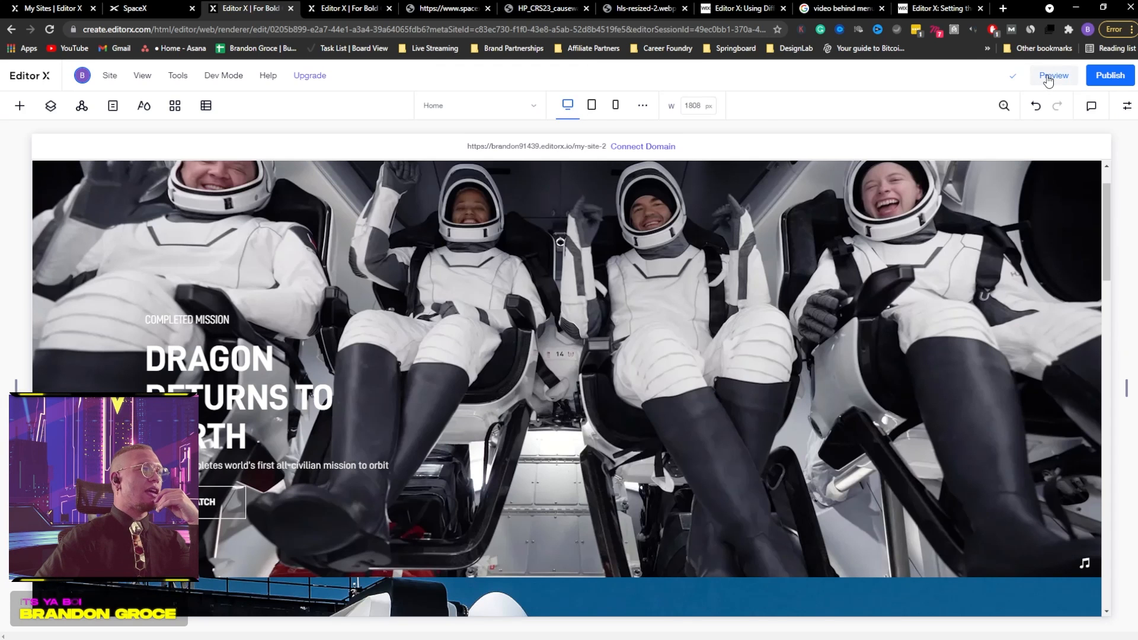
pyautogui.click(1047, 79)
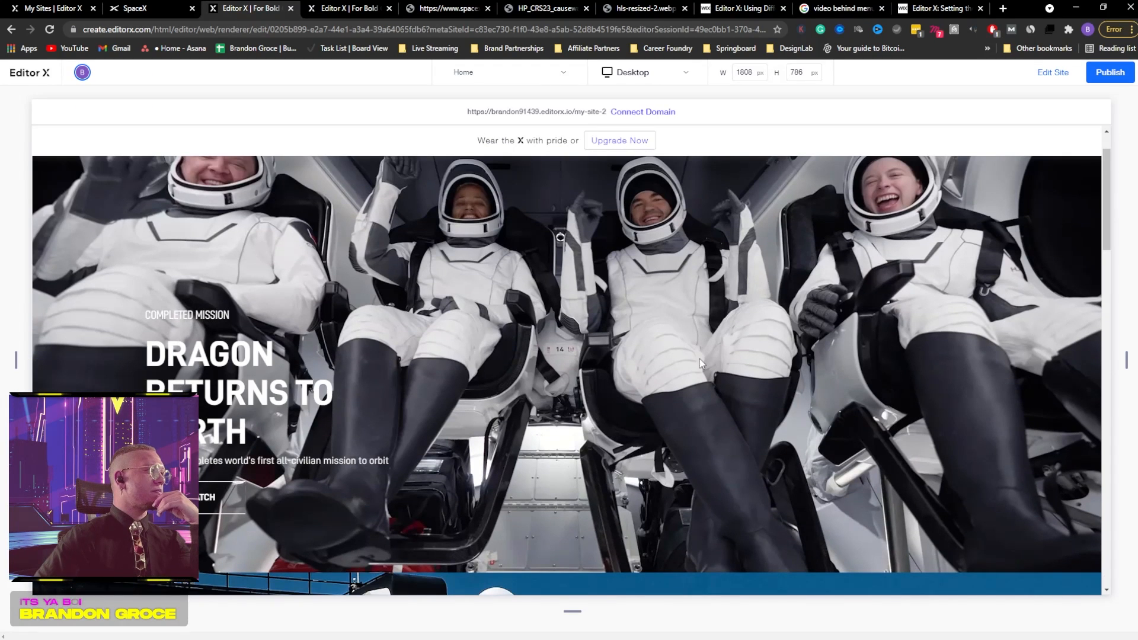
pyautogui.scroll(-5, 693, 358)
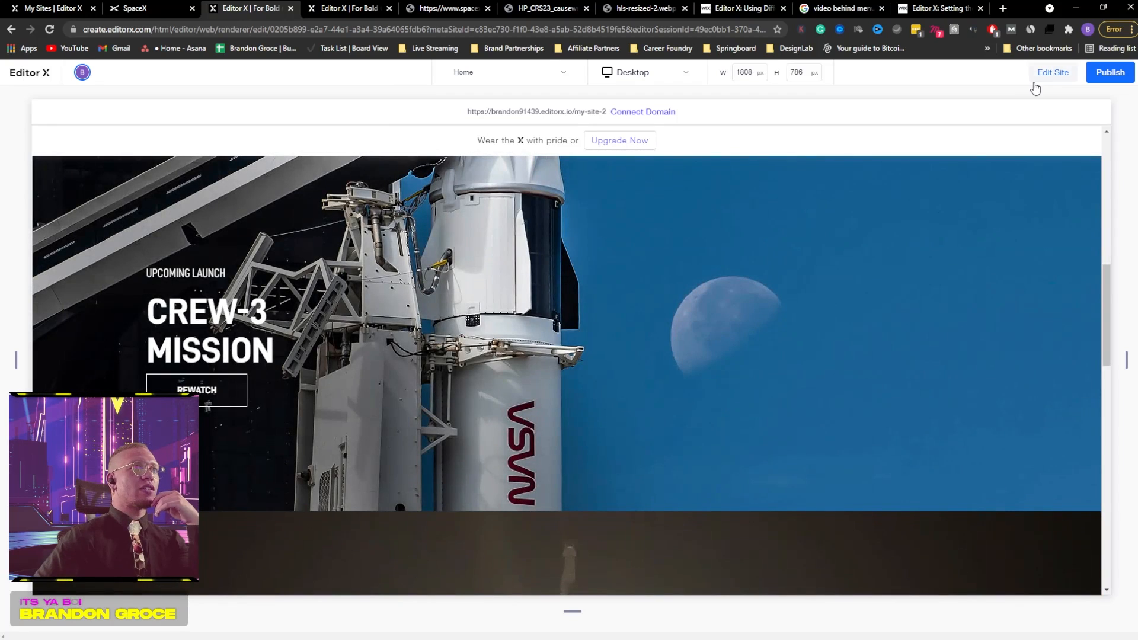
pyautogui.click(1042, 78)
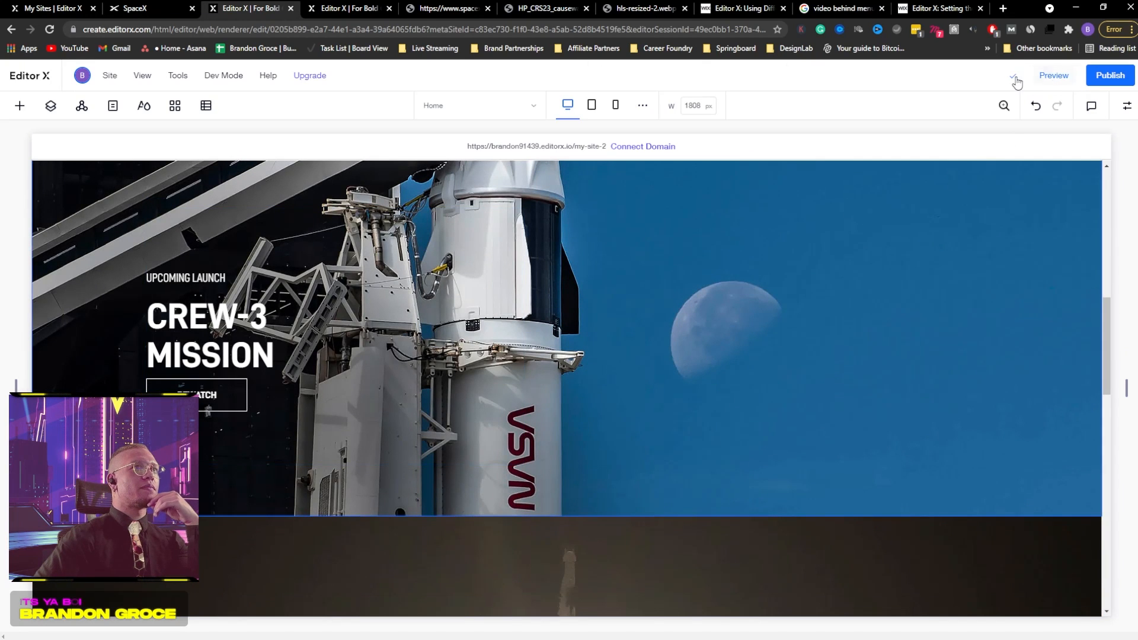
# - Apply the Reveal animation to the UPCOMING LAUNCH text in the CREW-3 section with a 0.2-second delay
pyautogui.click(182, 281)
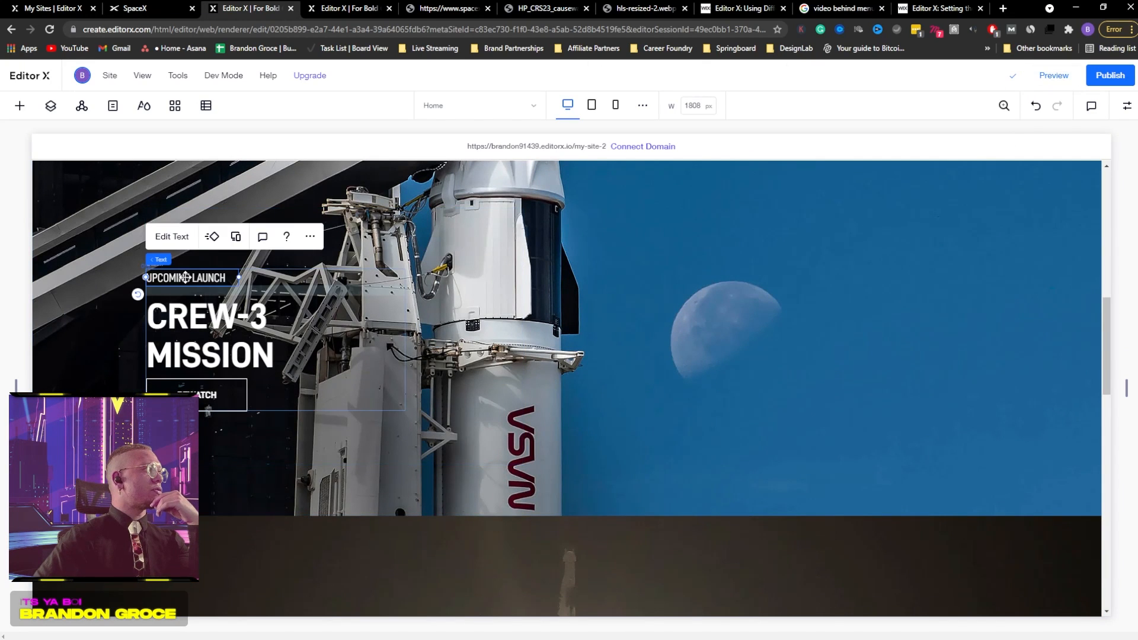
pyautogui.click(212, 237)
pyautogui.scroll(-1, 350, 462)
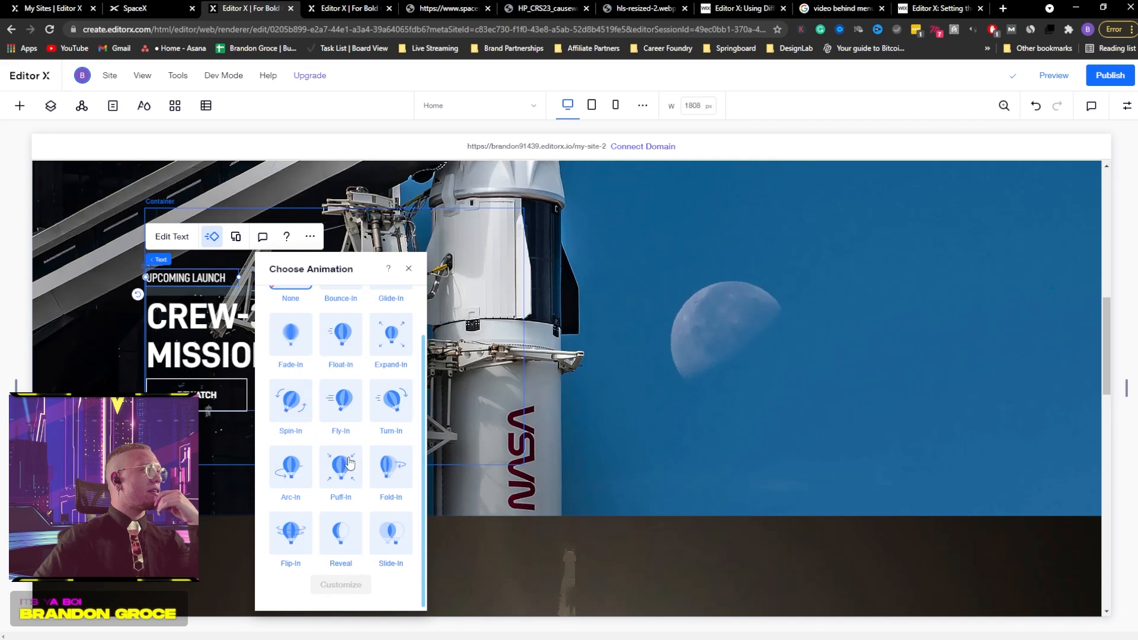
pyautogui.click(340, 533)
pyautogui.click(341, 584)
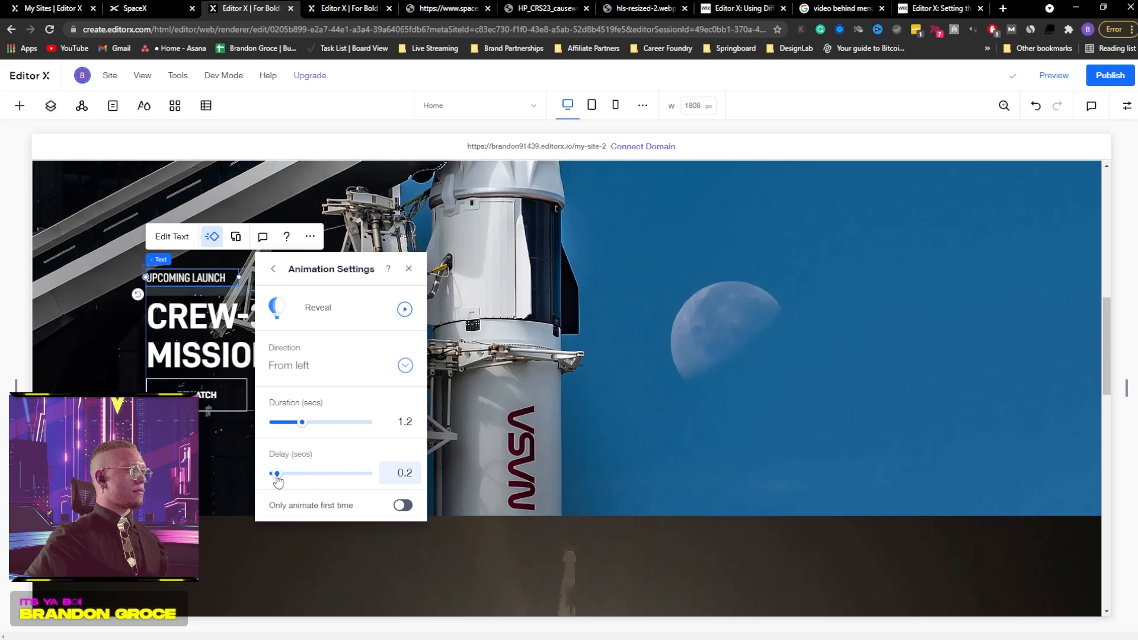
pyautogui.click(408, 269)
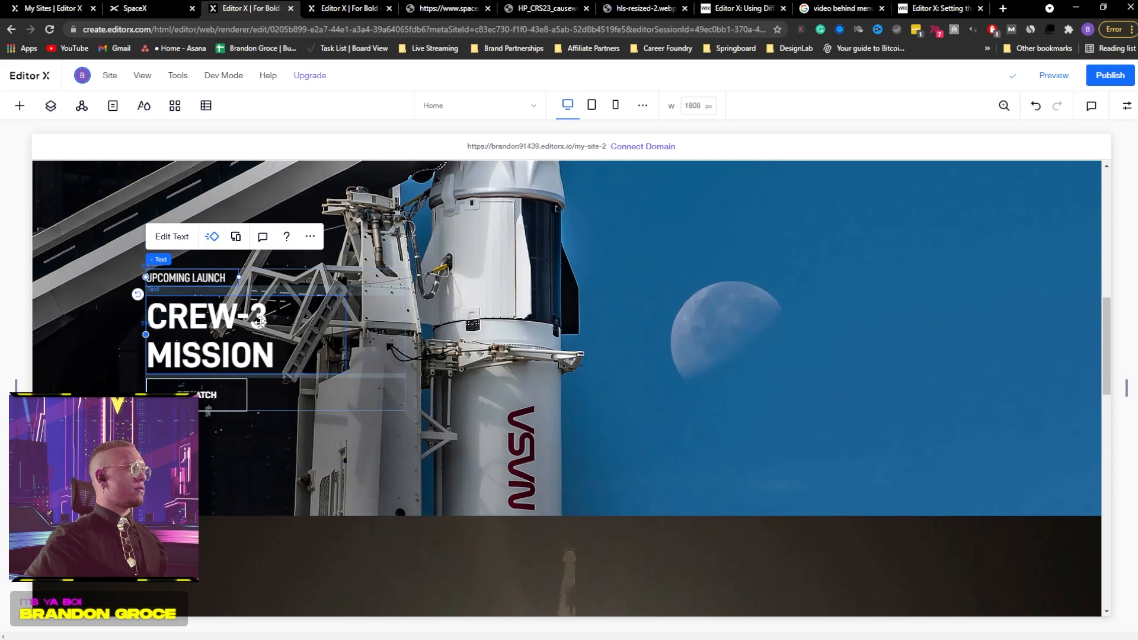
# - Apply the Reveal animation to the CREW-3 MISSION heading with a 0.6-second delay
pyautogui.click(256, 325)
pyautogui.click(212, 264)
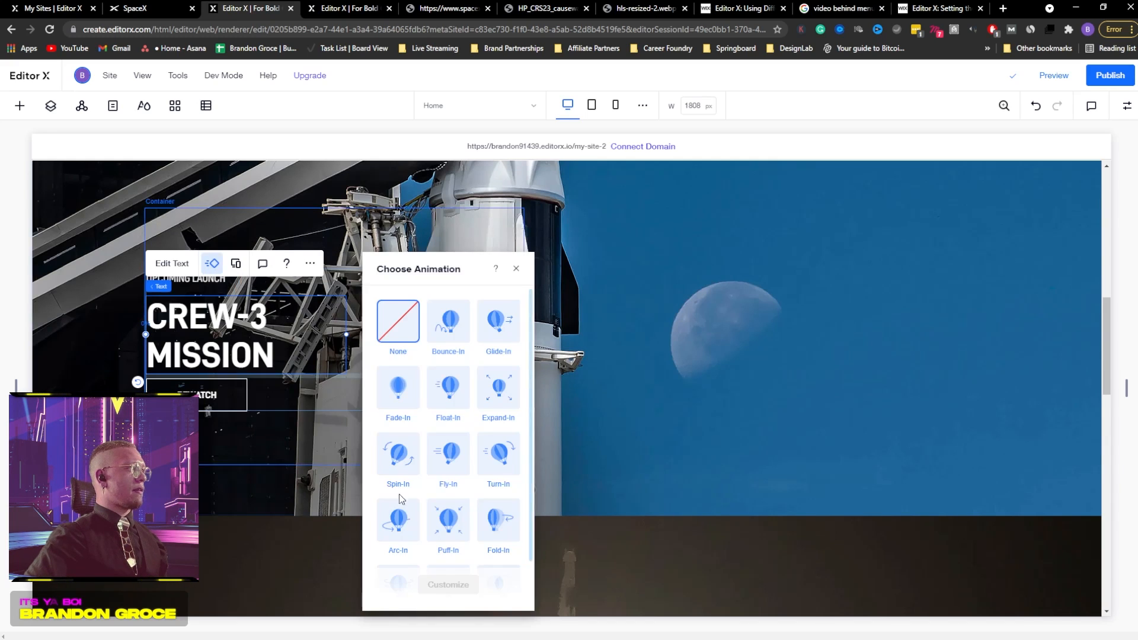
pyautogui.scroll(-1, 419, 491)
pyautogui.click(438, 542)
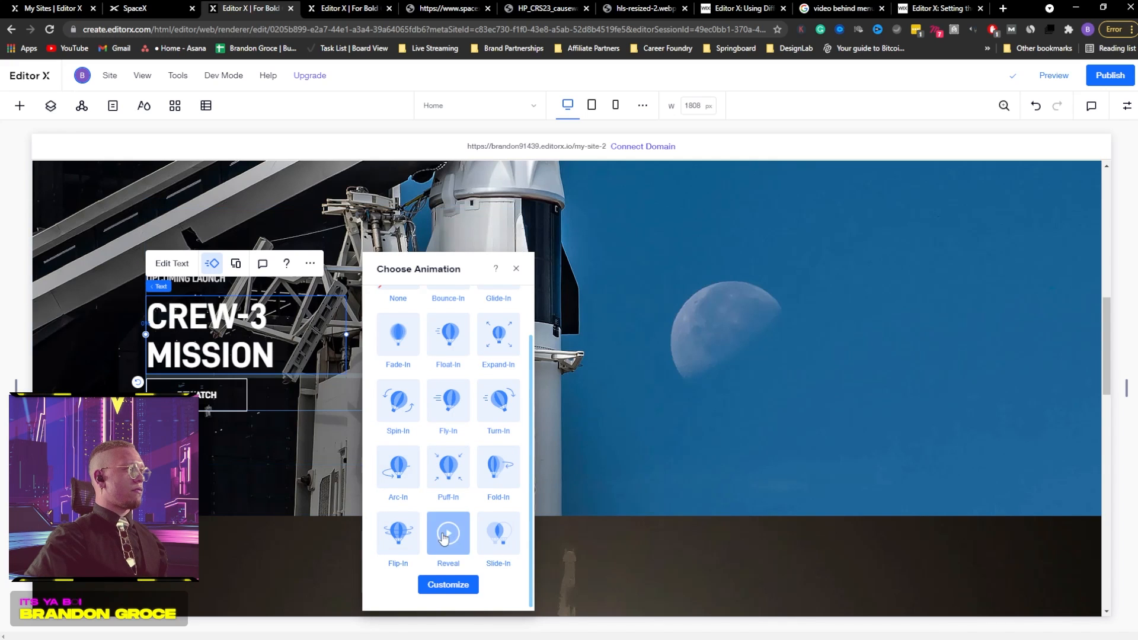
pyautogui.click(449, 585)
pyautogui.moveTo(384, 476); pyautogui.dragTo(389, 478)
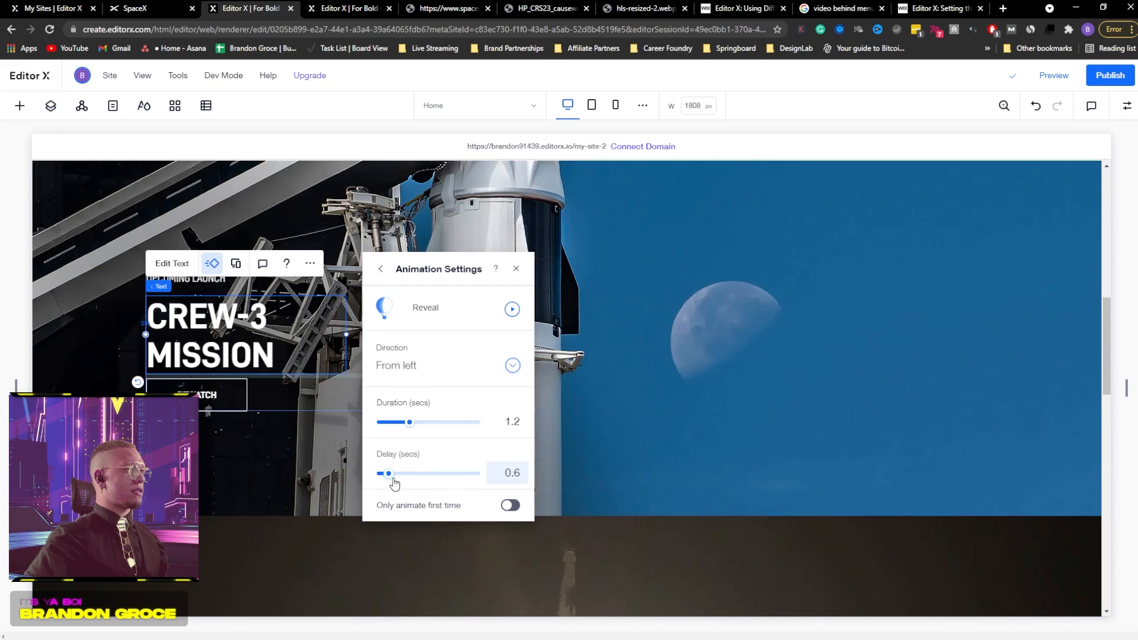
pyautogui.click(516, 269)
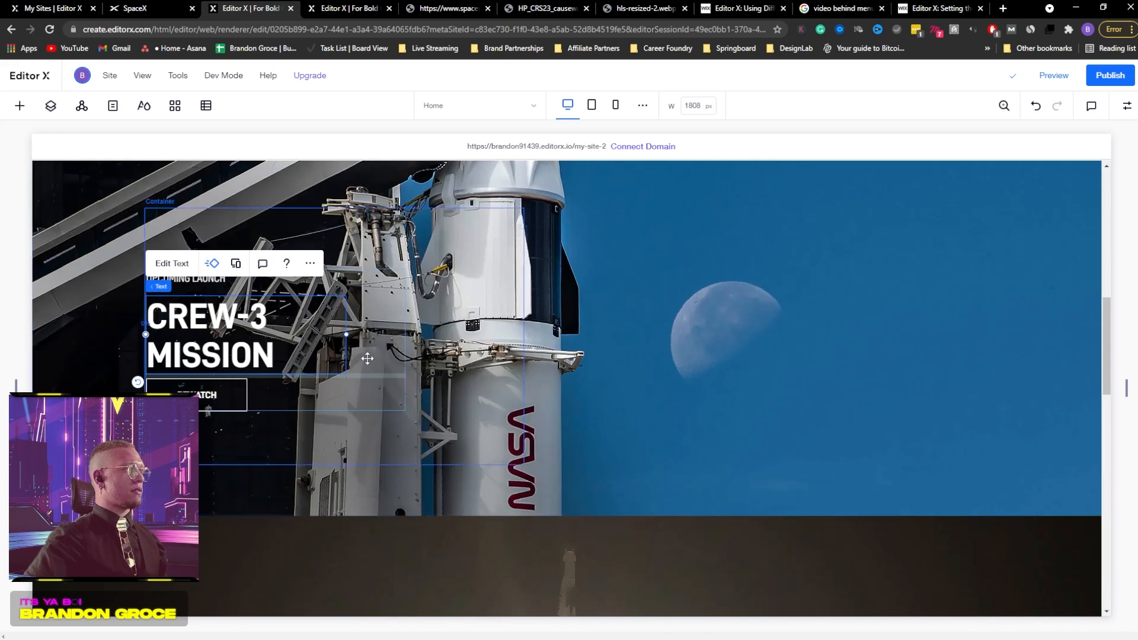
# - Apply the Reveal animation to the CREW-3 section's REWATCH button with a 1.1-second delay
pyautogui.click(216, 392)
pyautogui.click(252, 346)
pyautogui.scroll(-1, 348, 472)
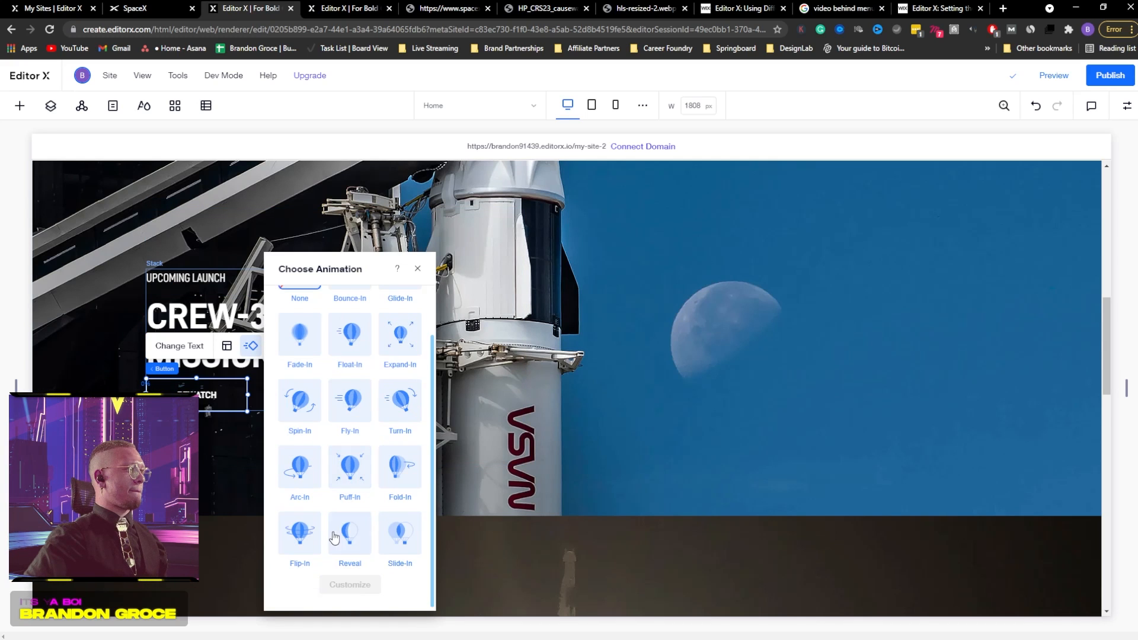
pyautogui.click(350, 530)
pyautogui.click(362, 585)
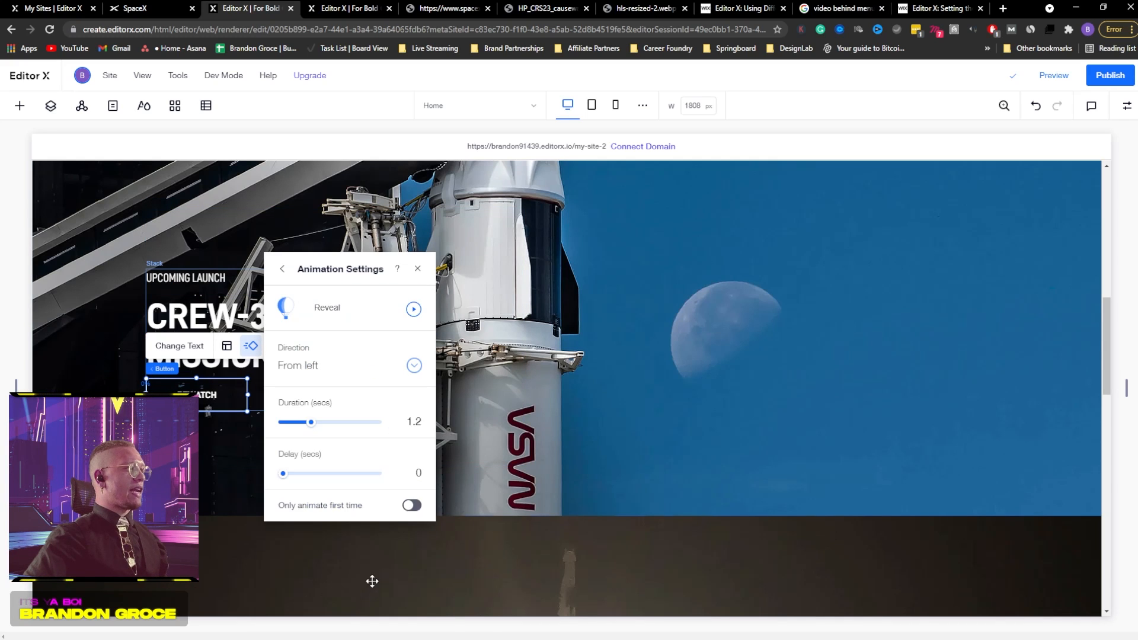
pyautogui.moveTo(286, 476); pyautogui.dragTo(292, 475)
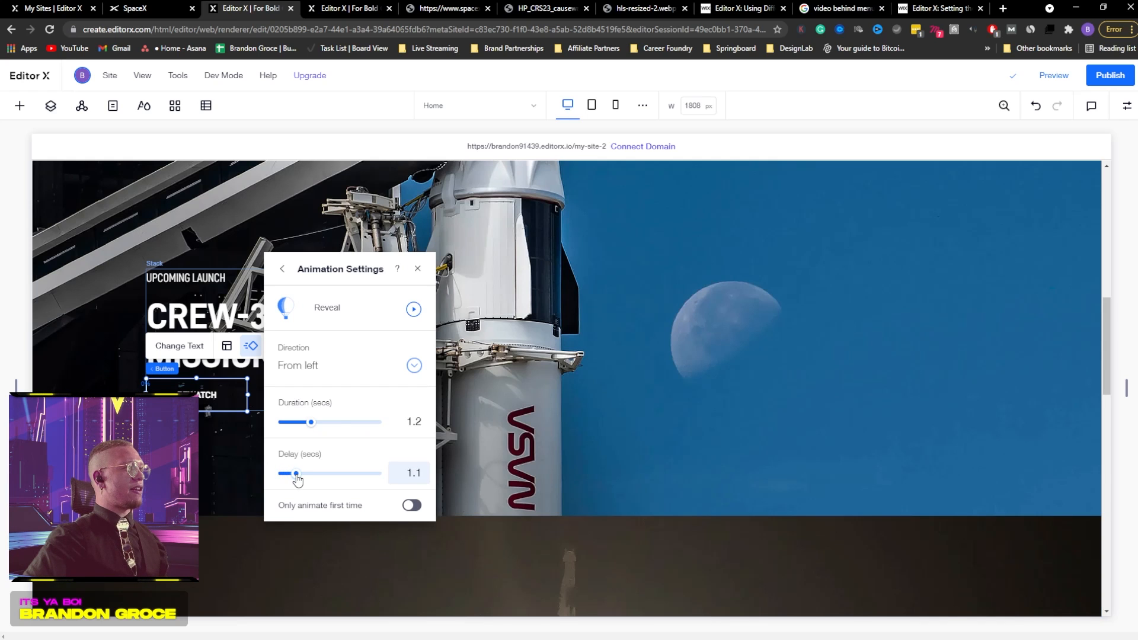
pyautogui.click(418, 269)
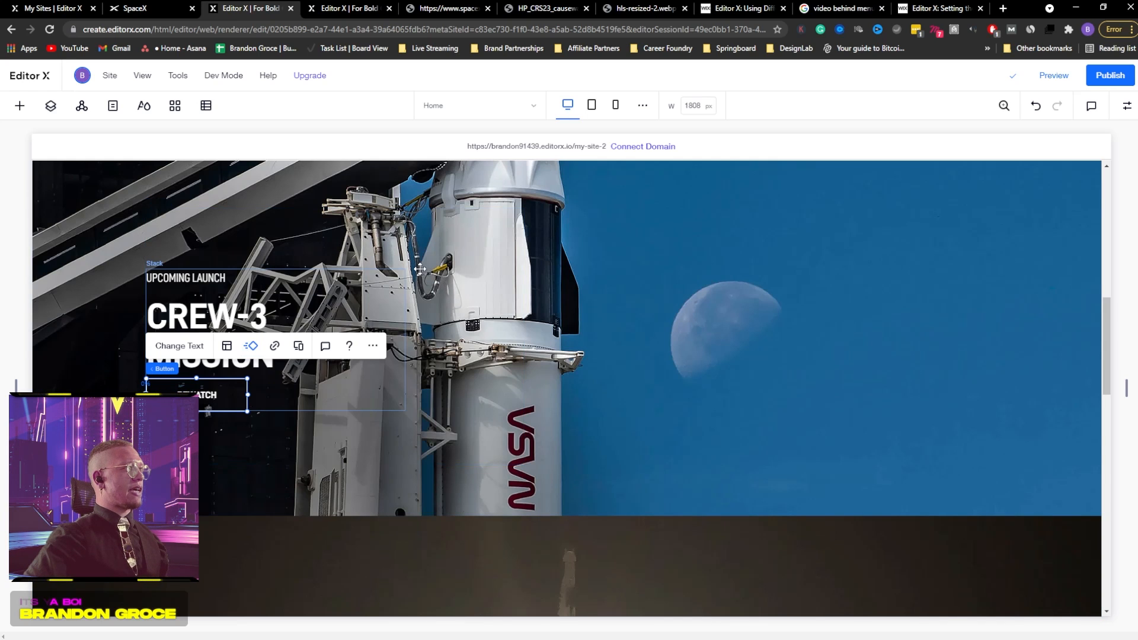
# - Apply the Reveal animation to the UPCOMING LAUNCH text in the CRS-23 section with a 0.2-second delay
pyautogui.scroll(-10, 221, 257)
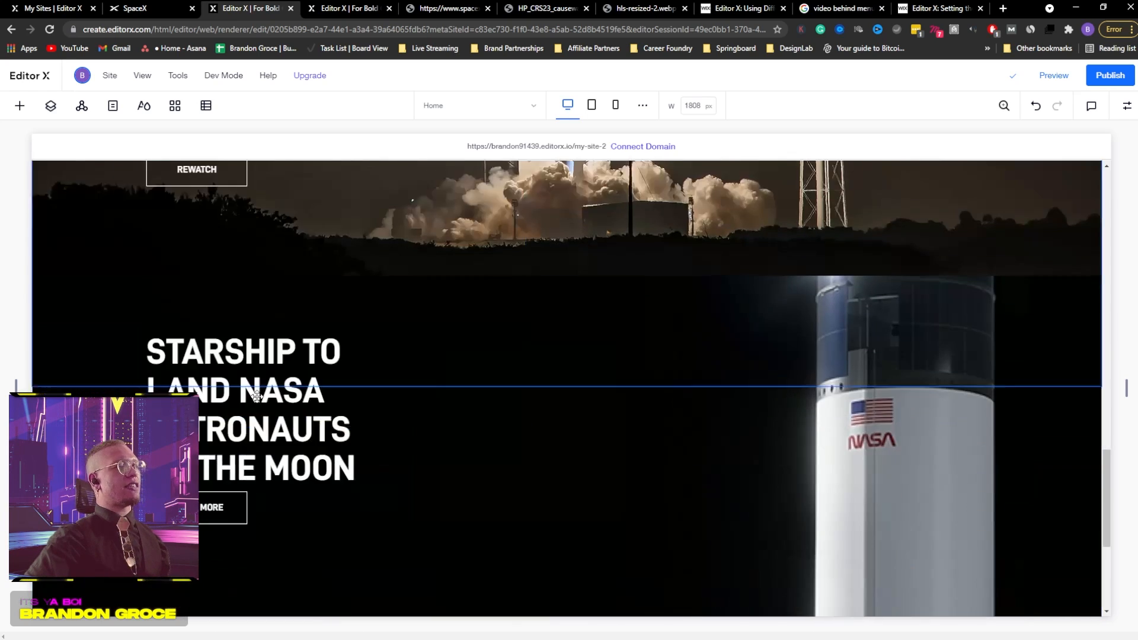
pyautogui.scroll(4, 262, 274)
pyautogui.click(285, 298)
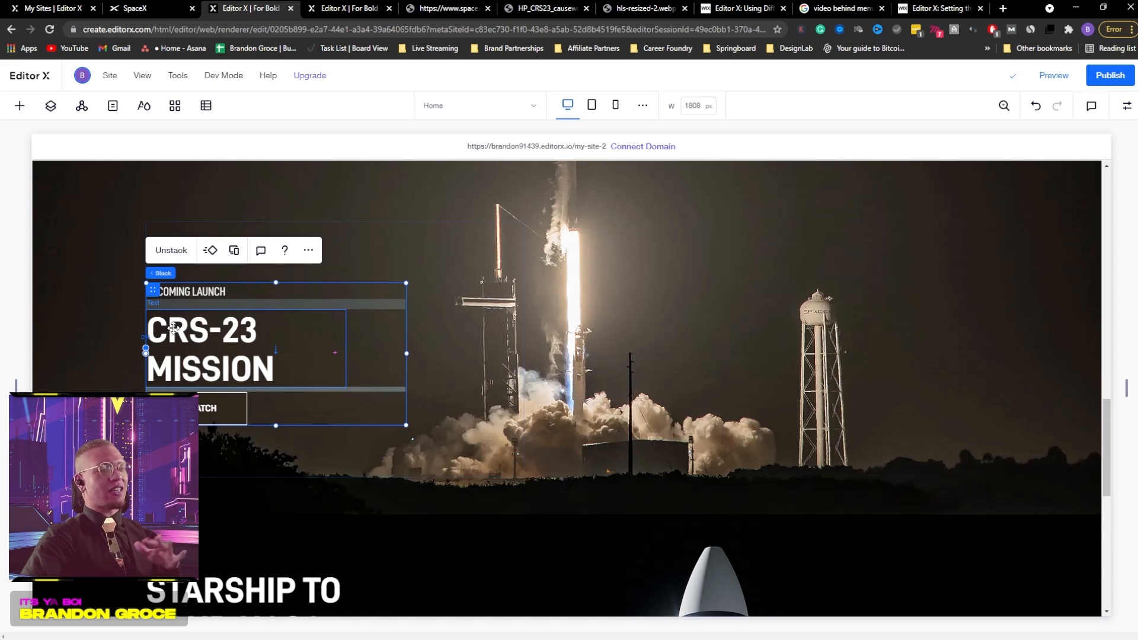
pyautogui.click(184, 295)
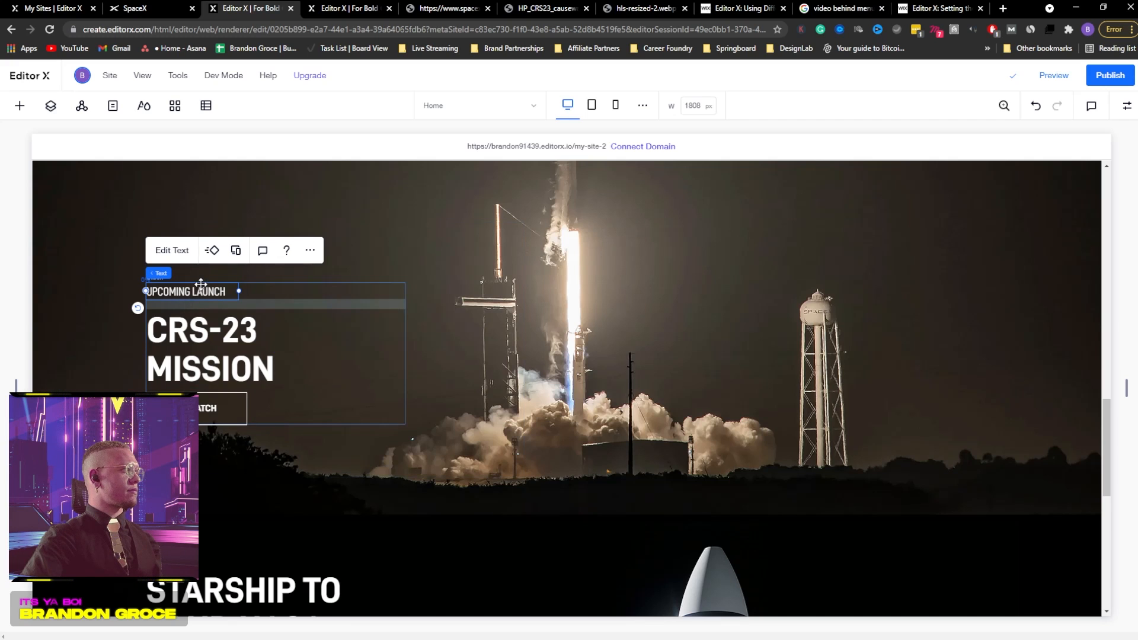
pyautogui.click(212, 250)
pyautogui.click(348, 550)
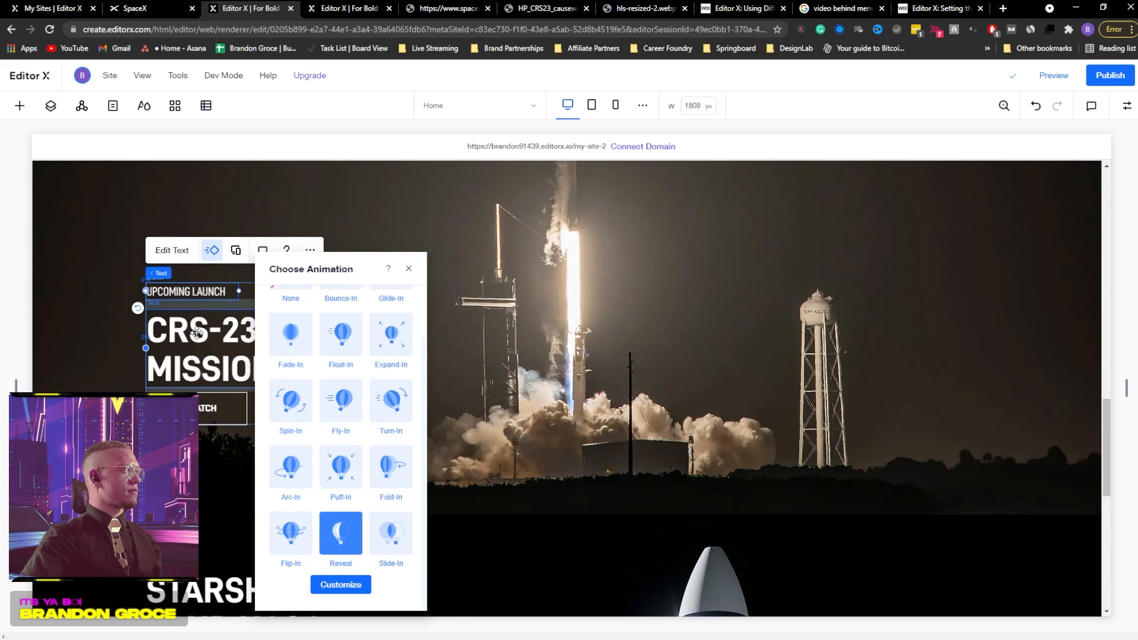
pyautogui.click(340, 584)
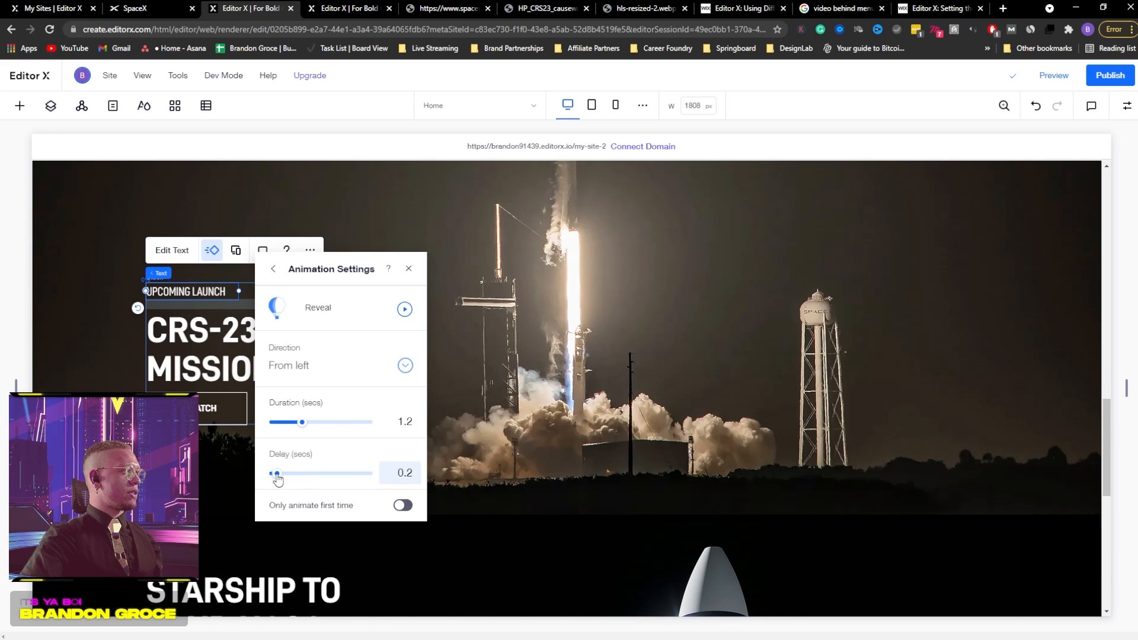
# - Apply the Reveal animation to the CRS-23 MISSION heading with a 0.6-second delay
pyautogui.click(255, 356)
pyautogui.click(212, 277)
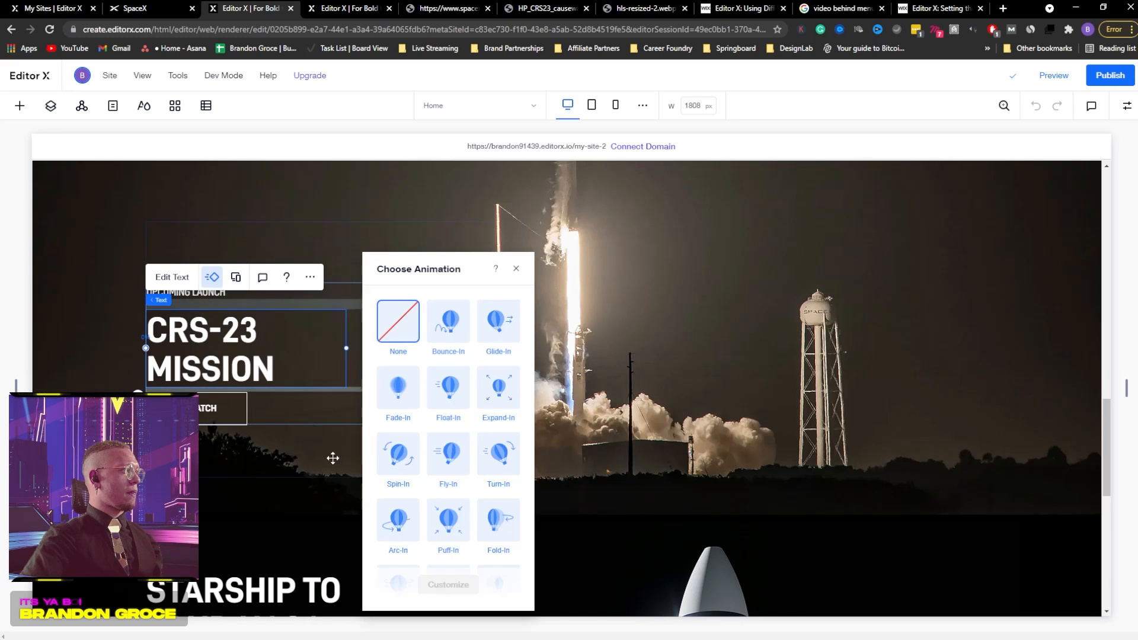
pyautogui.scroll(-1, 442, 503)
pyautogui.click(445, 533)
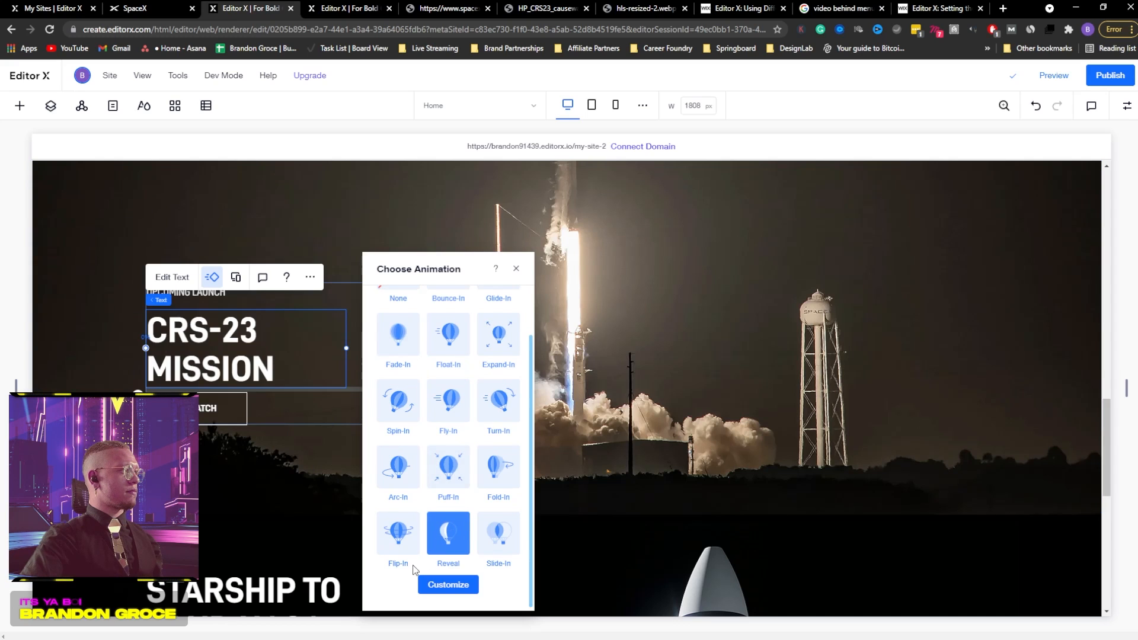
pyautogui.click(448, 584)
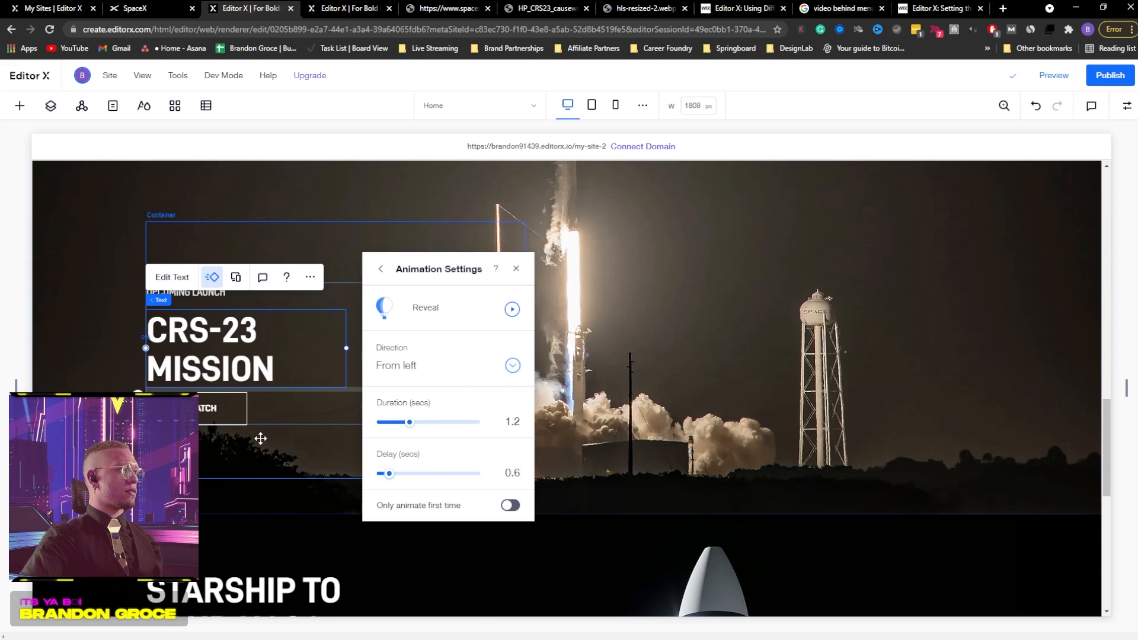
# - Apply the Reveal animation to the CRS-23 section's REWATCH button with a 0.8-second delay
pyautogui.click(231, 408)
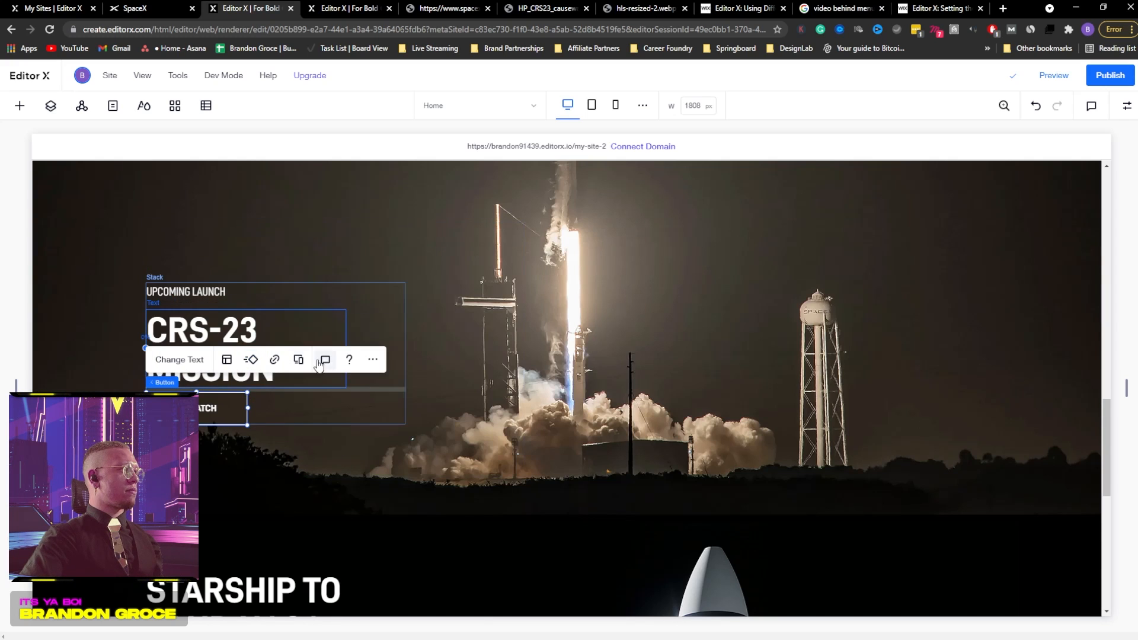
pyautogui.click(251, 359)
pyautogui.scroll(-1, 354, 533)
pyautogui.click(353, 544)
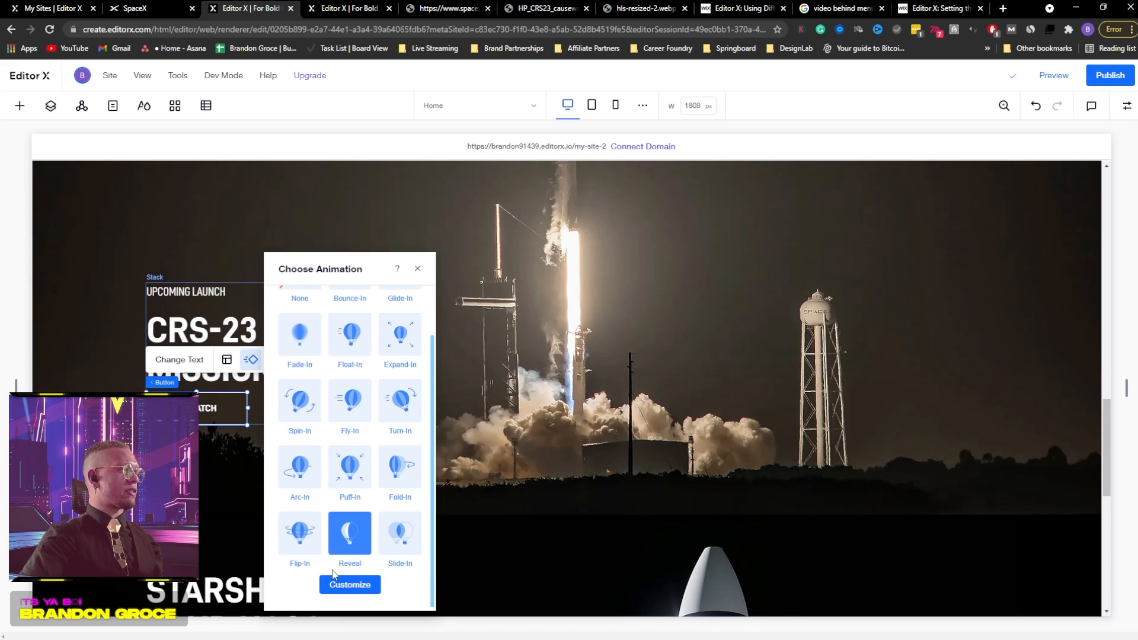
pyautogui.click(346, 585)
pyautogui.moveTo(283, 473); pyautogui.dragTo(289, 473)
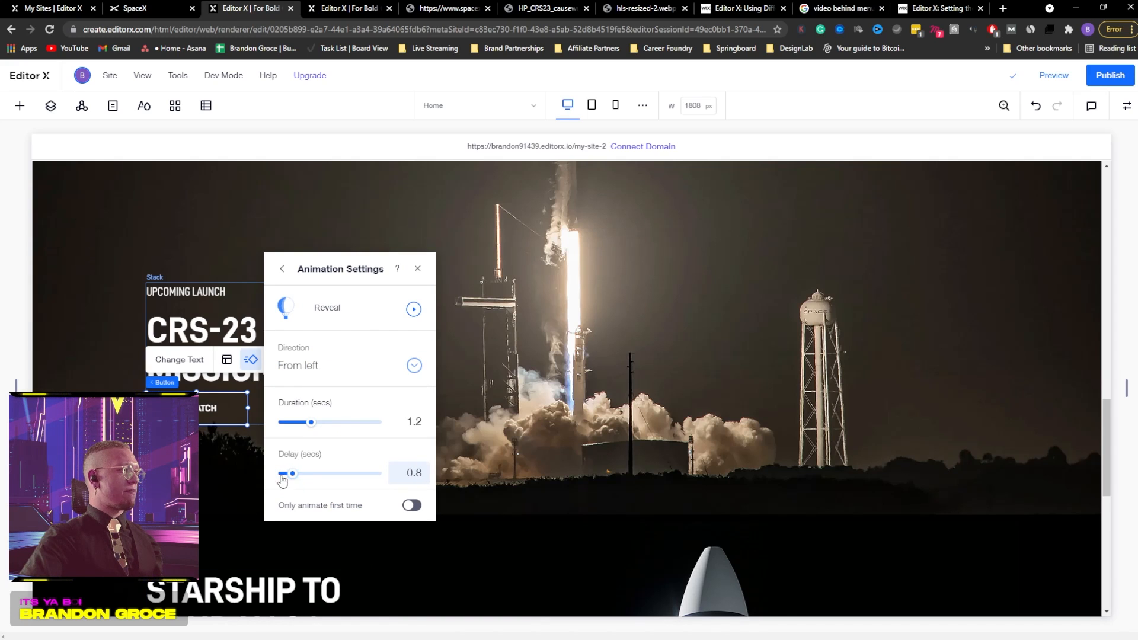
pyautogui.click(225, 438)
# - Apply the Reveal animation to the STARSHIP TO LAND NASA ASTRONAUTS ON THE MOON heading with a 0.3-second delay
pyautogui.scroll(-6, 275, 406)
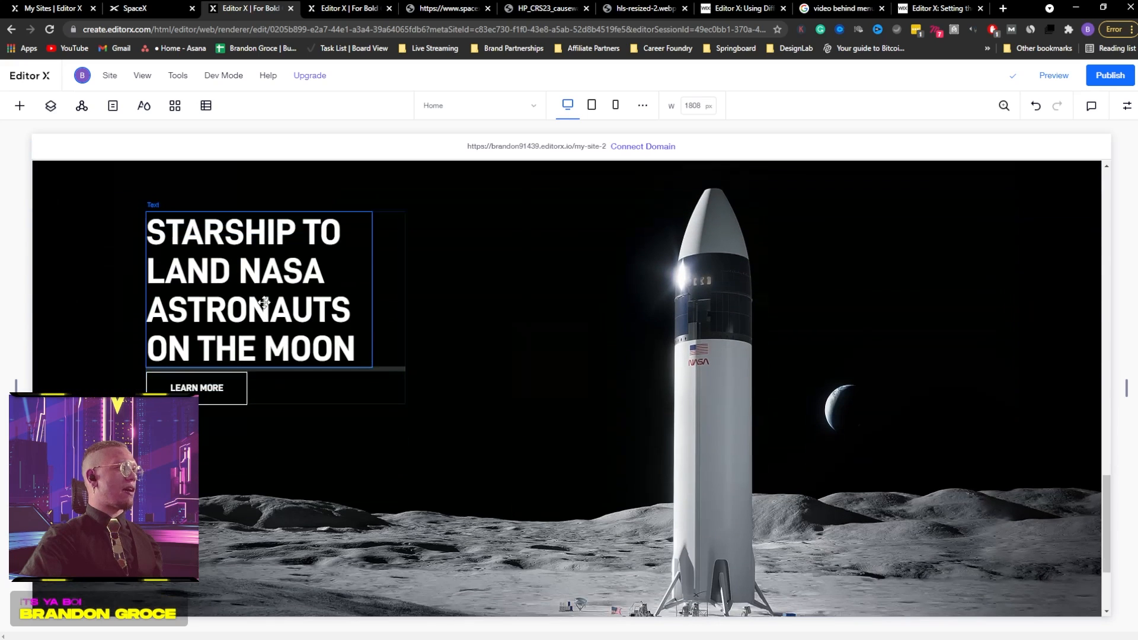
pyautogui.click(265, 299)
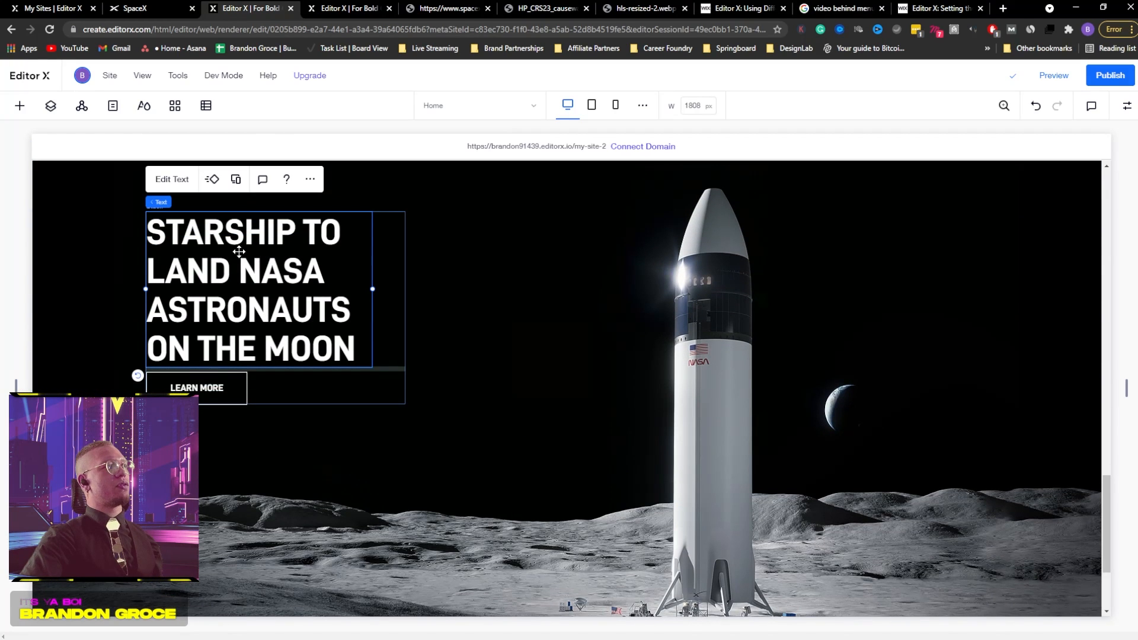
pyautogui.click(211, 179)
pyautogui.click(476, 507)
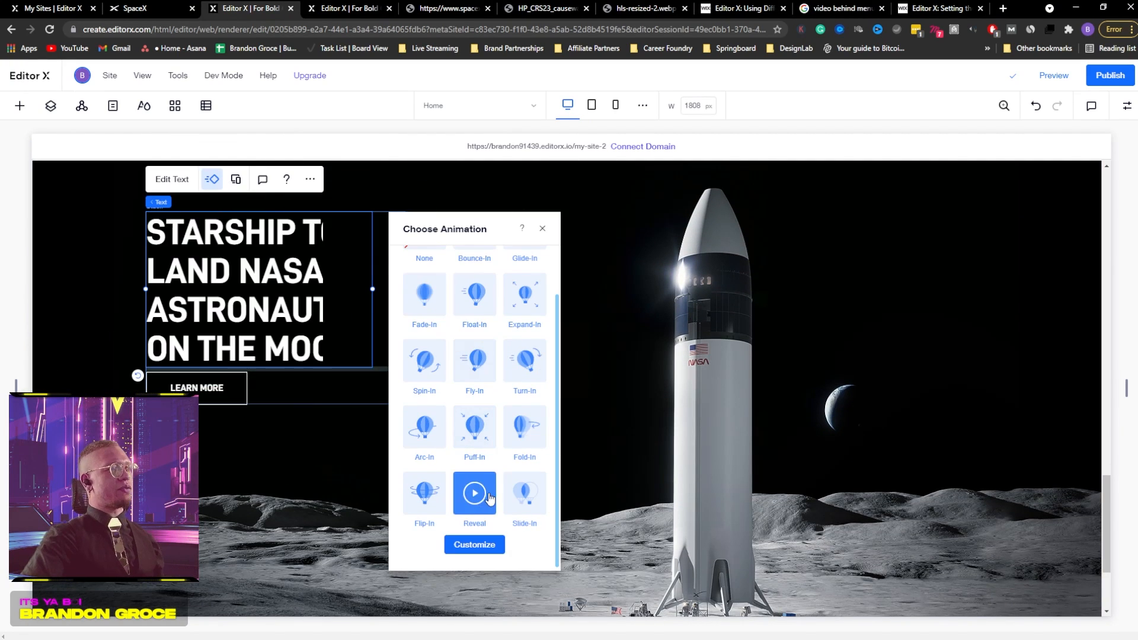
pyautogui.click(474, 544)
pyautogui.click(415, 434)
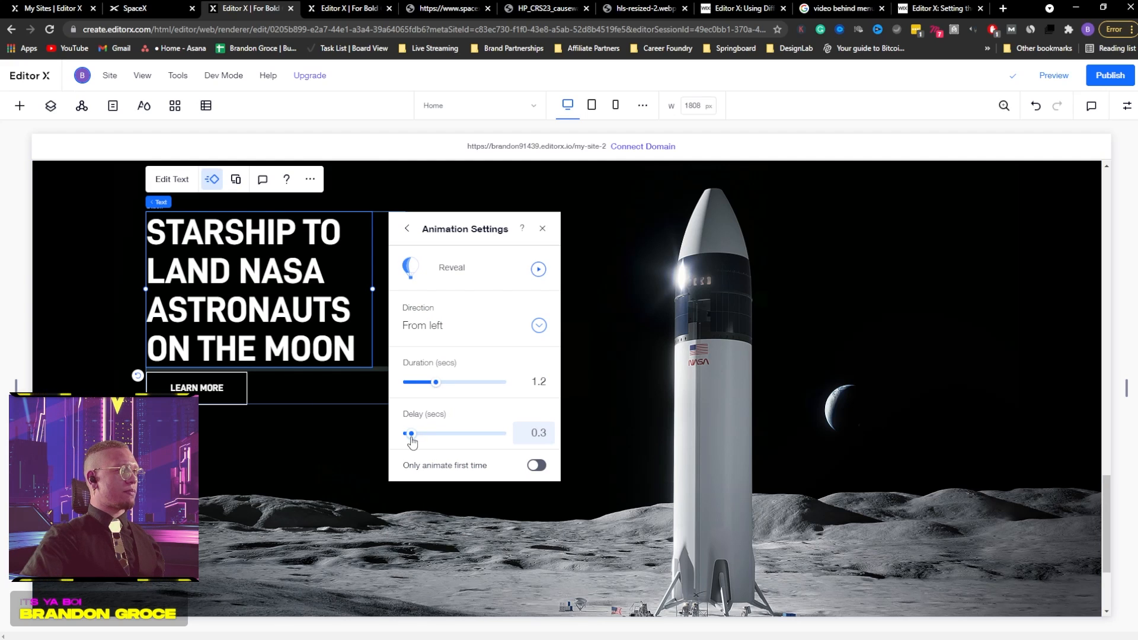
# - Apply the Reveal animation to the Starship section's LEARN MORE button with a 0.4-second delay
pyautogui.click(197, 387)
pyautogui.click(251, 339)
pyautogui.scroll(-1, 355, 504)
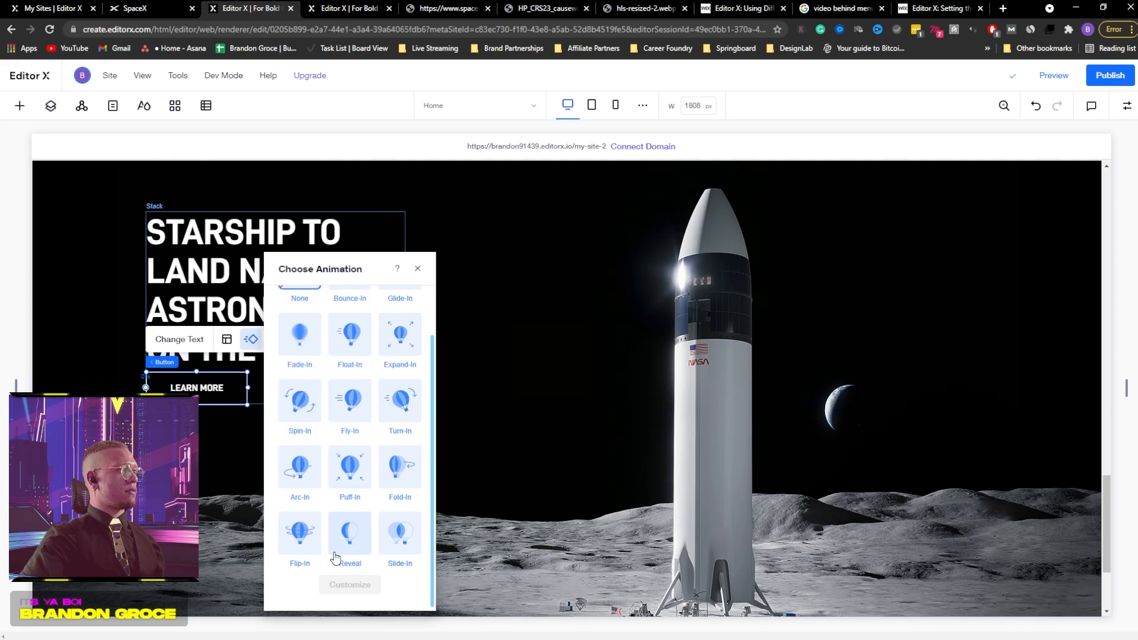
pyautogui.click(349, 533)
pyautogui.click(345, 583)
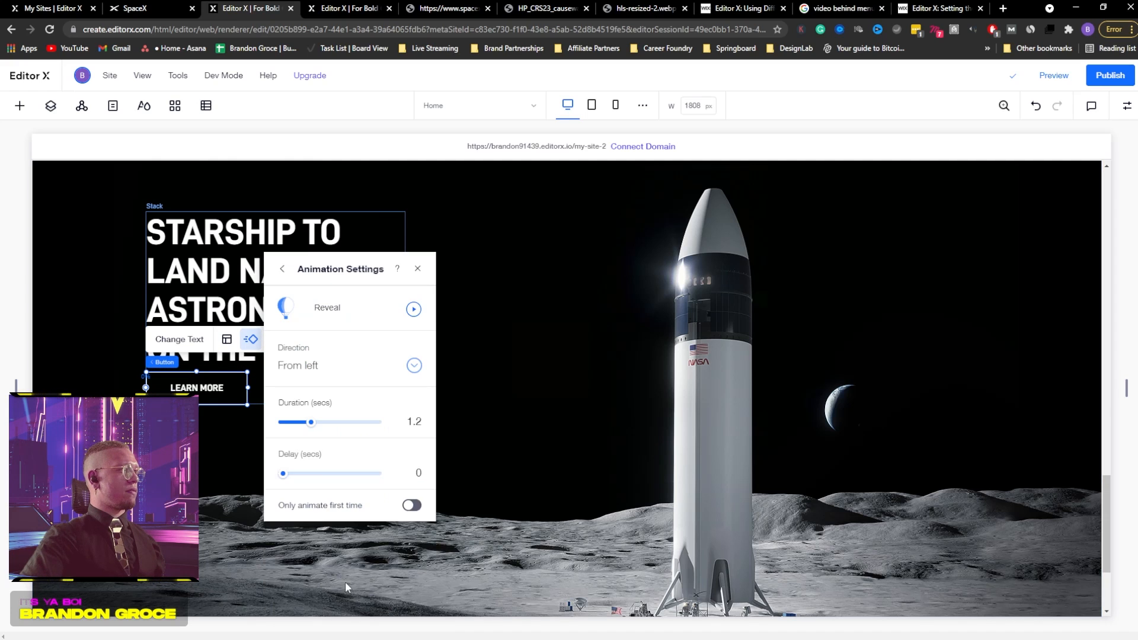
pyautogui.moveTo(284, 479); pyautogui.dragTo(288, 482)
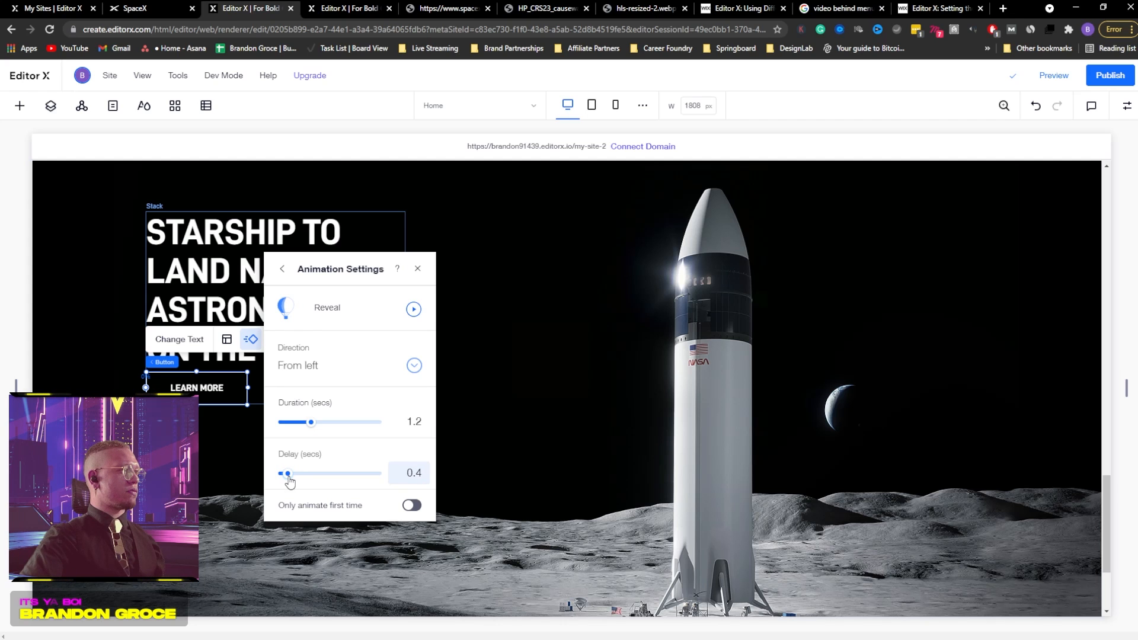
pyautogui.click(264, 348)
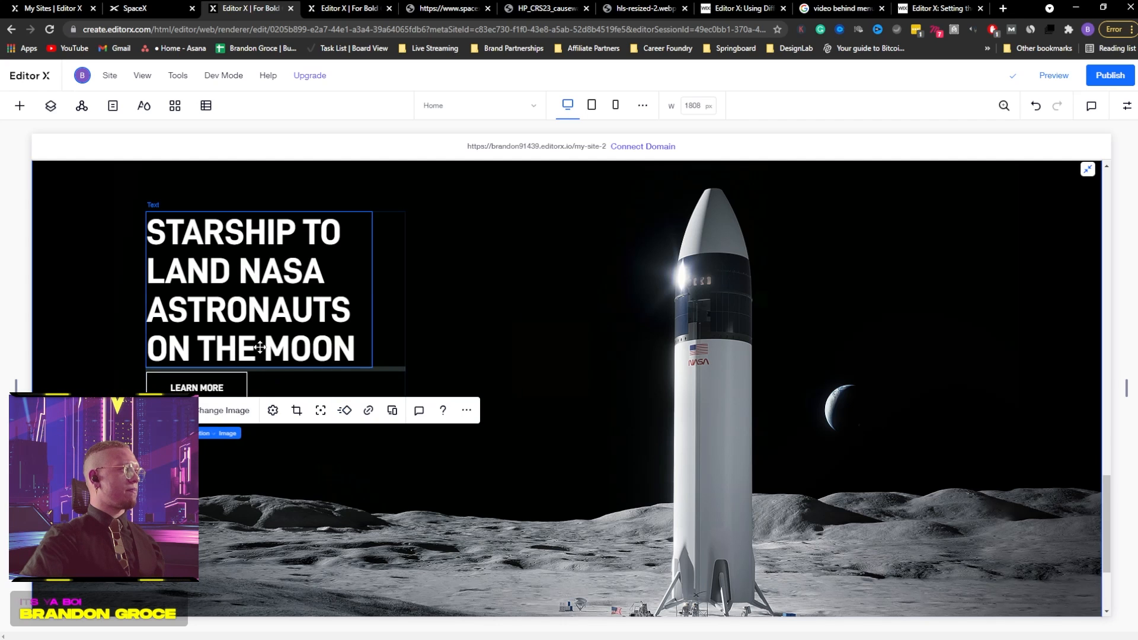
# - Preview the homepage at desktop size and check the Reveal animations in every section down to the footer
pyautogui.scroll(-15, 513, 445)
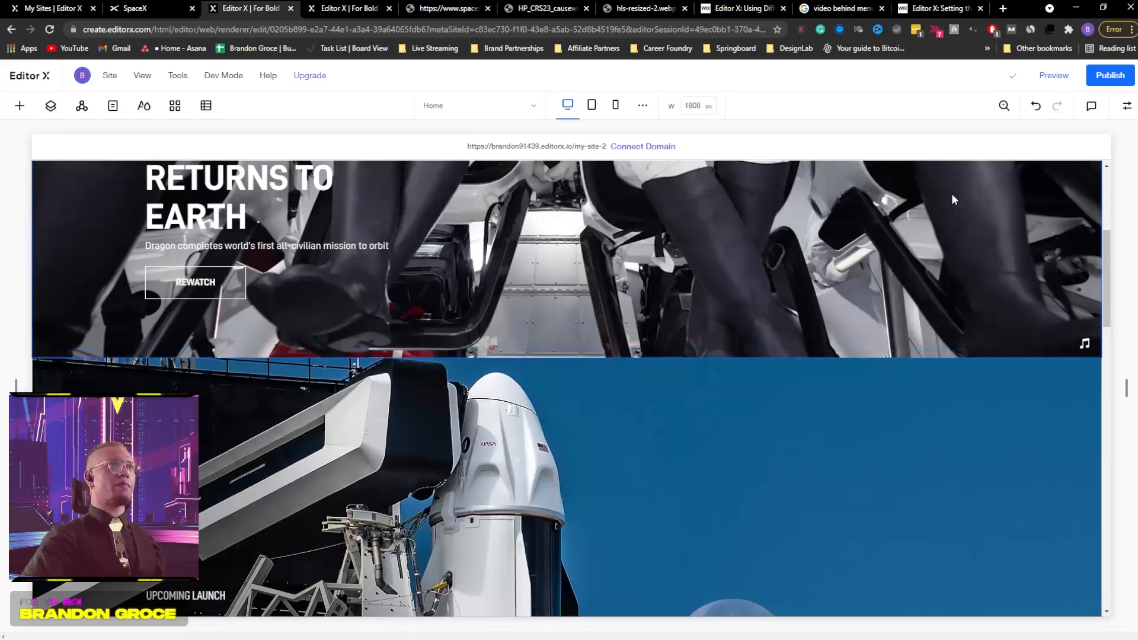
pyautogui.click(1054, 75)
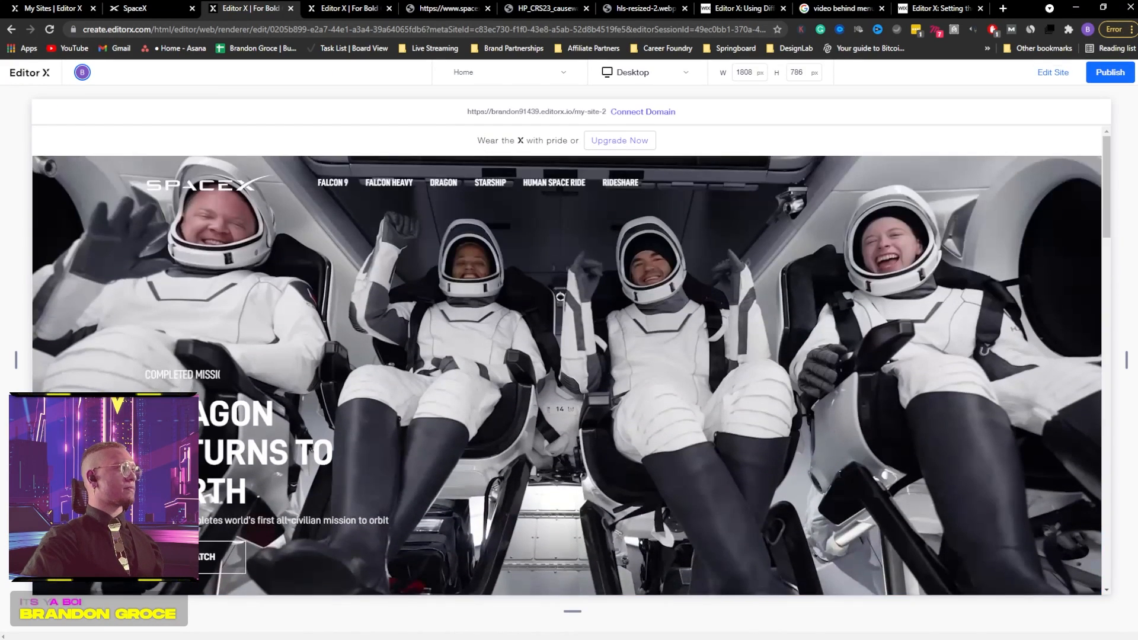
pyautogui.scroll(-4, 573, 348)
pyautogui.scroll(-4, 594, 348)
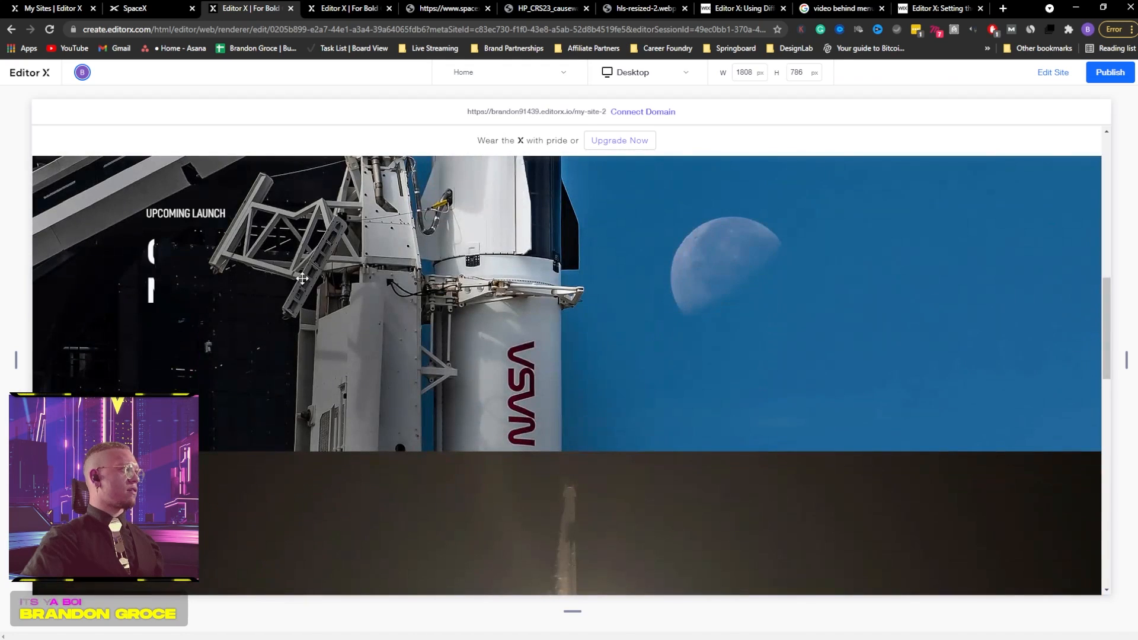
pyautogui.scroll(-5, 596, 272)
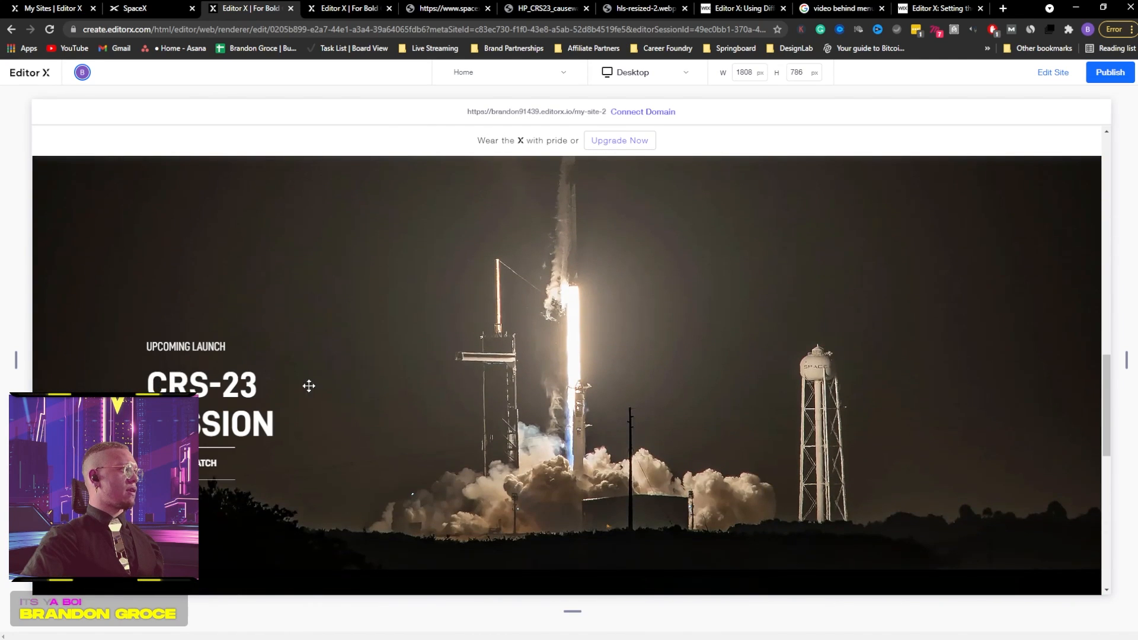
pyautogui.scroll(-5, 535, 360)
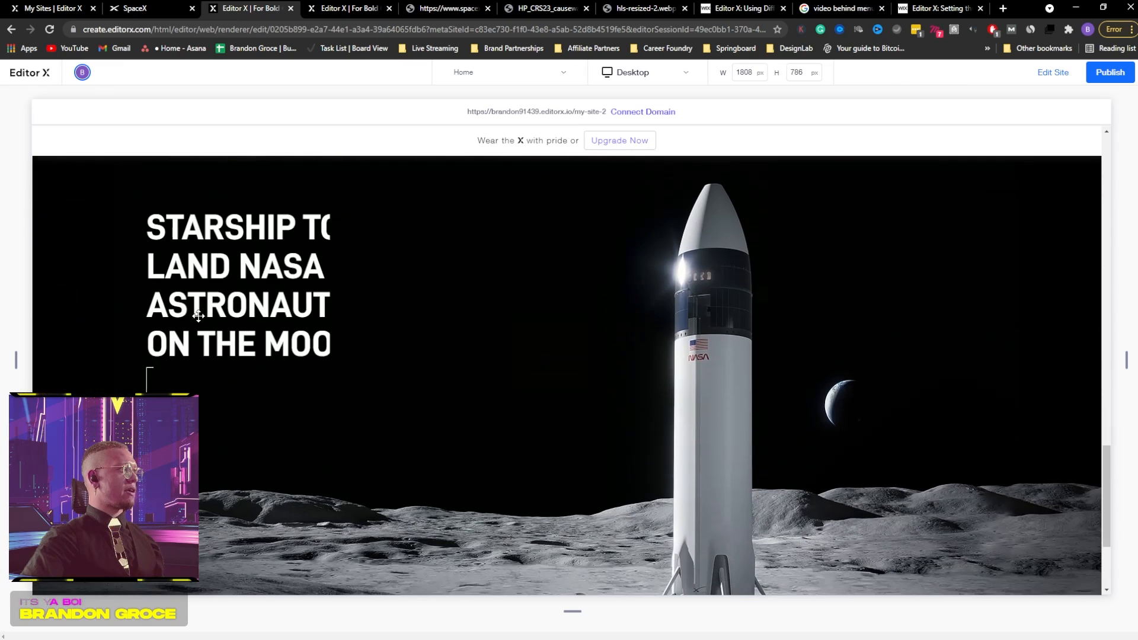
pyautogui.scroll(-2, 667, 402)
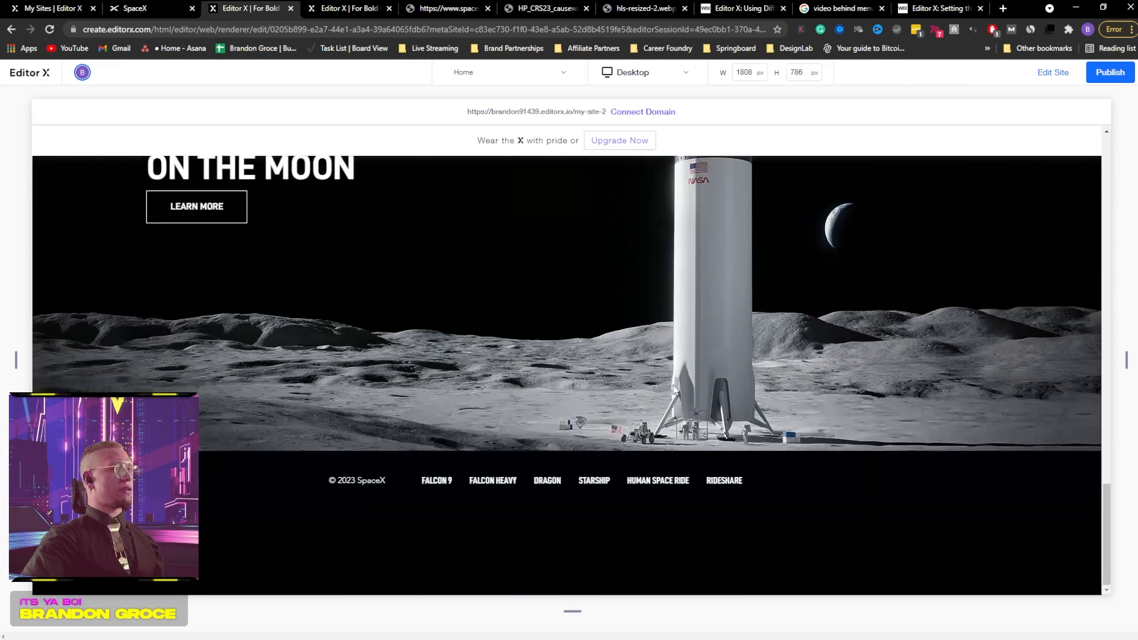
pyautogui.scroll(20, 668, 402)
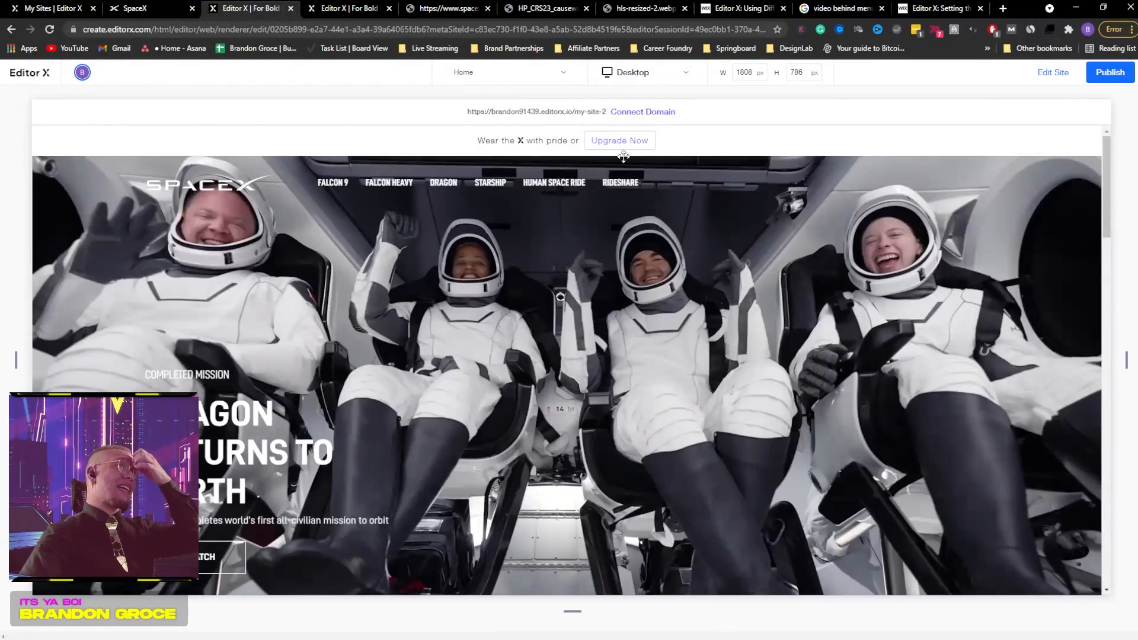
# - Switch the preview to iPad size and check the layout and animations of every section down to the footer
pyautogui.click(614, 73)
pyautogui.click(627, 137)
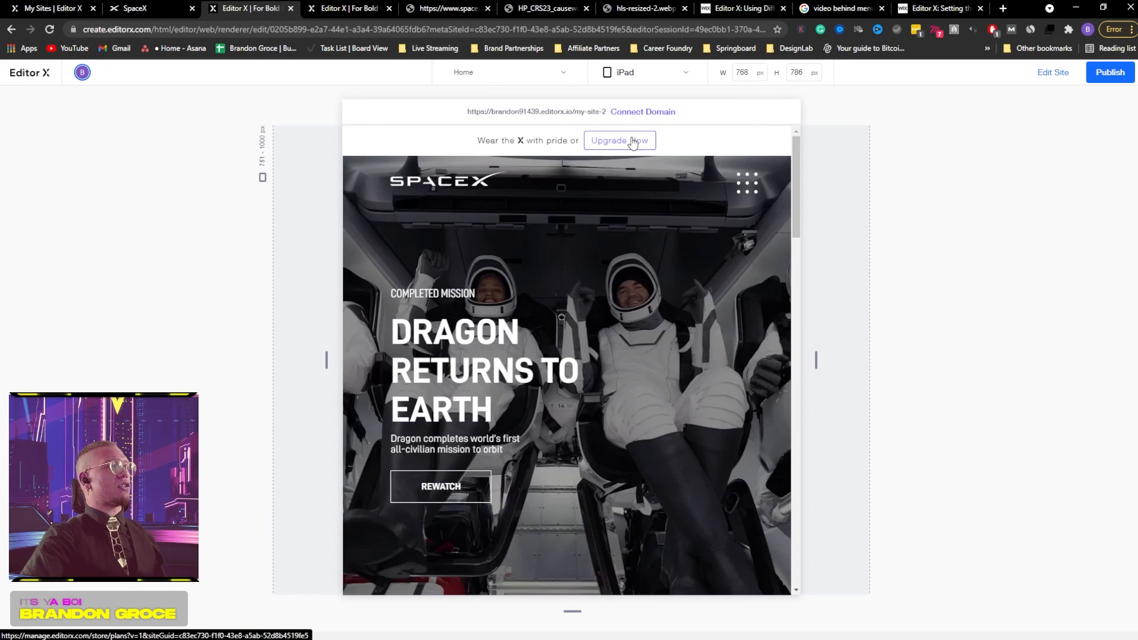
pyautogui.scroll(-5, 653, 231)
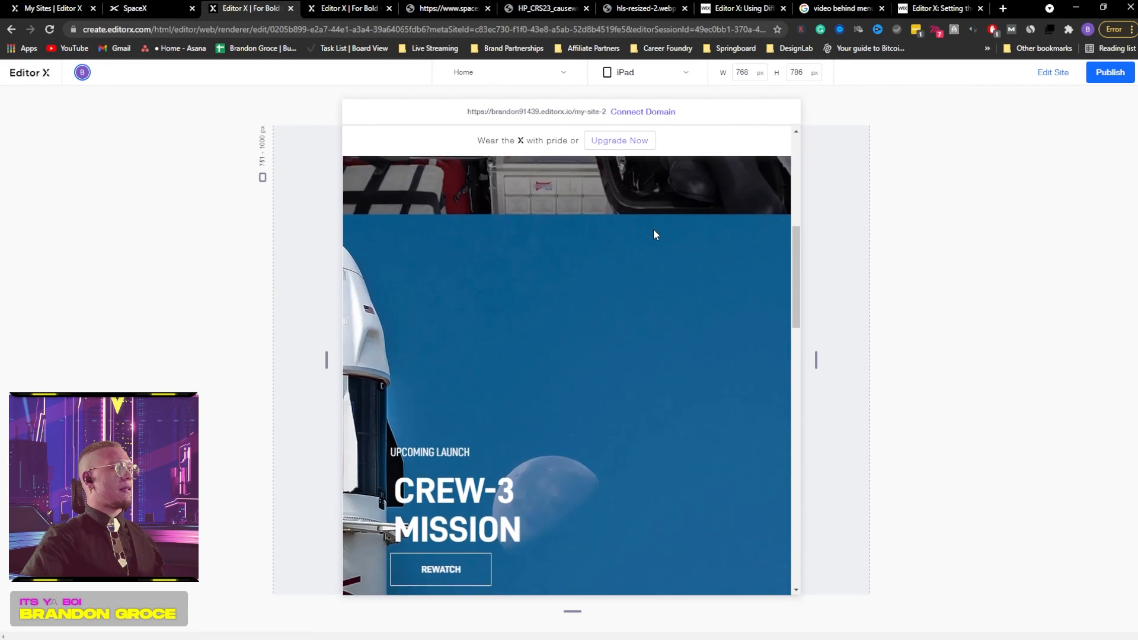
pyautogui.click(1054, 77)
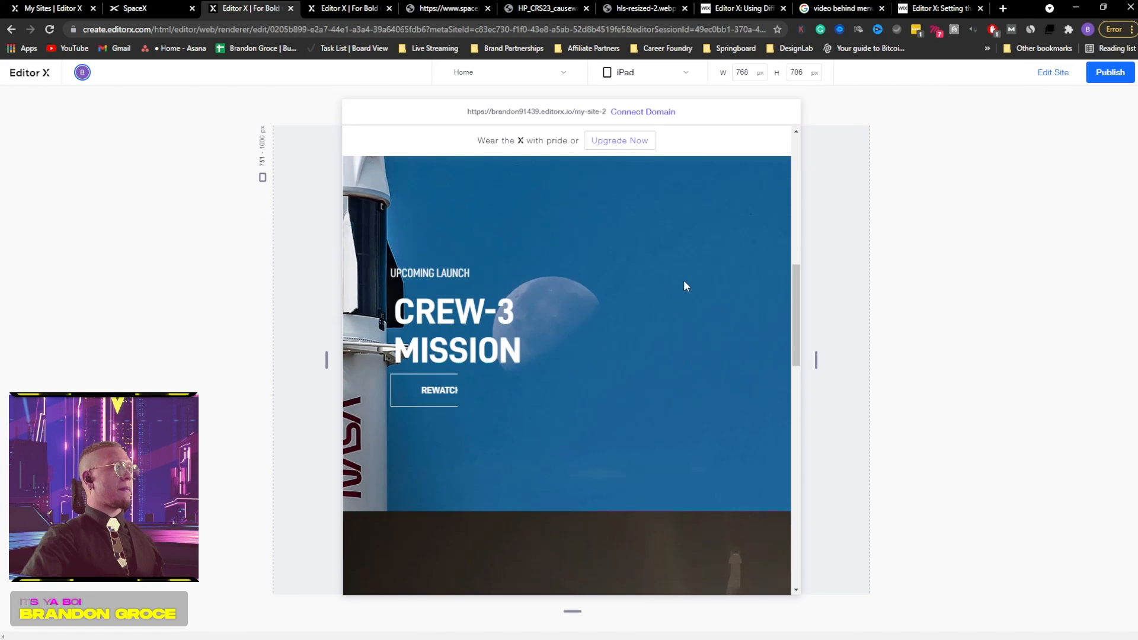
pyautogui.scroll(-5, 694, 285)
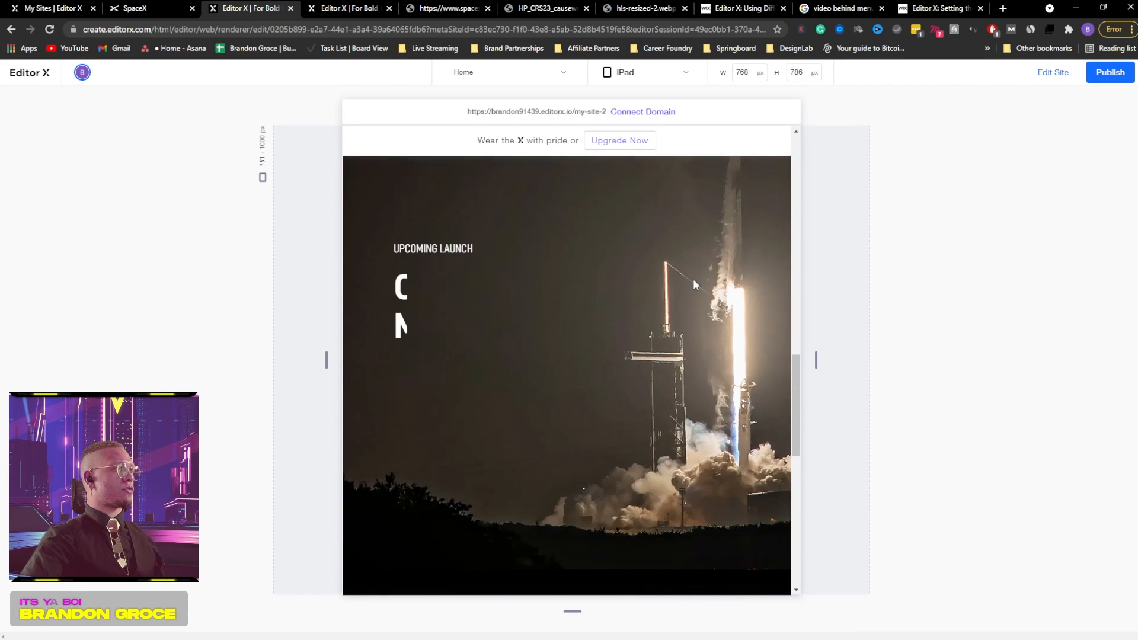
pyautogui.scroll(-5, 695, 284)
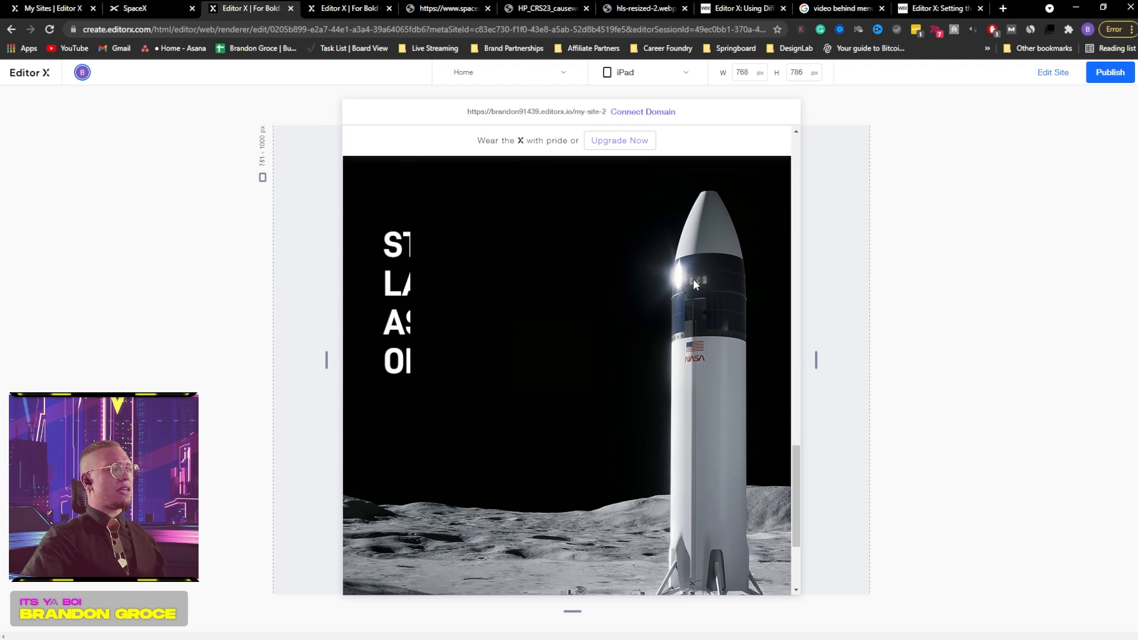
pyautogui.scroll(-3, 695, 284)
pyautogui.scroll(-1, 692, 279)
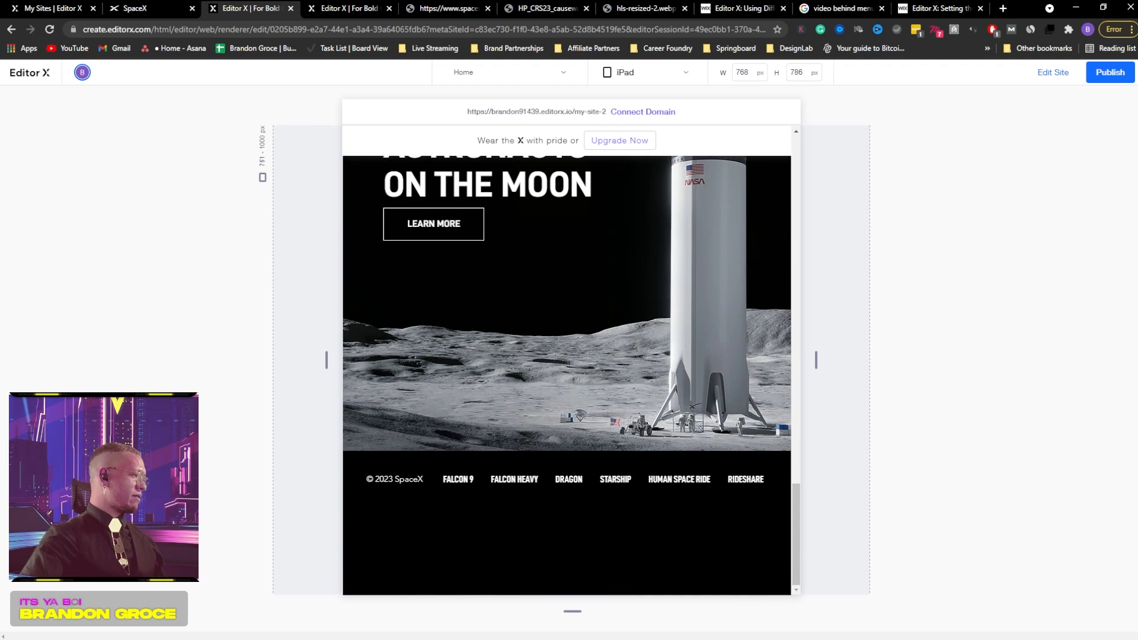
pyautogui.scroll(15, 701, 344)
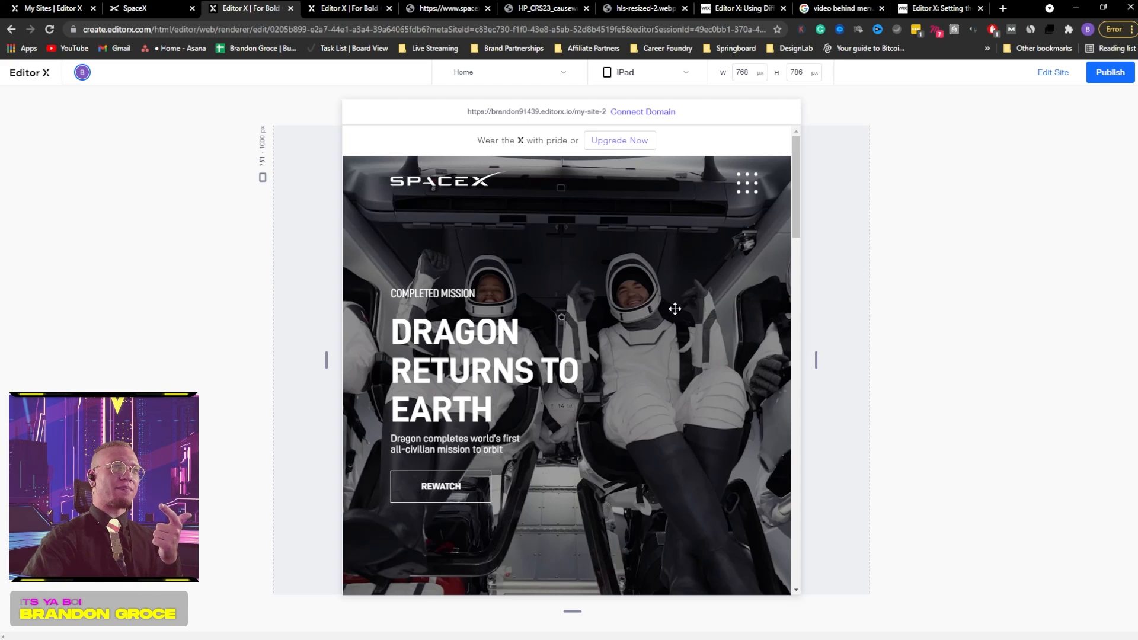
# - Test opening and closing the hamburger menu in the iPad preview, and publish the site
pyautogui.click(749, 185)
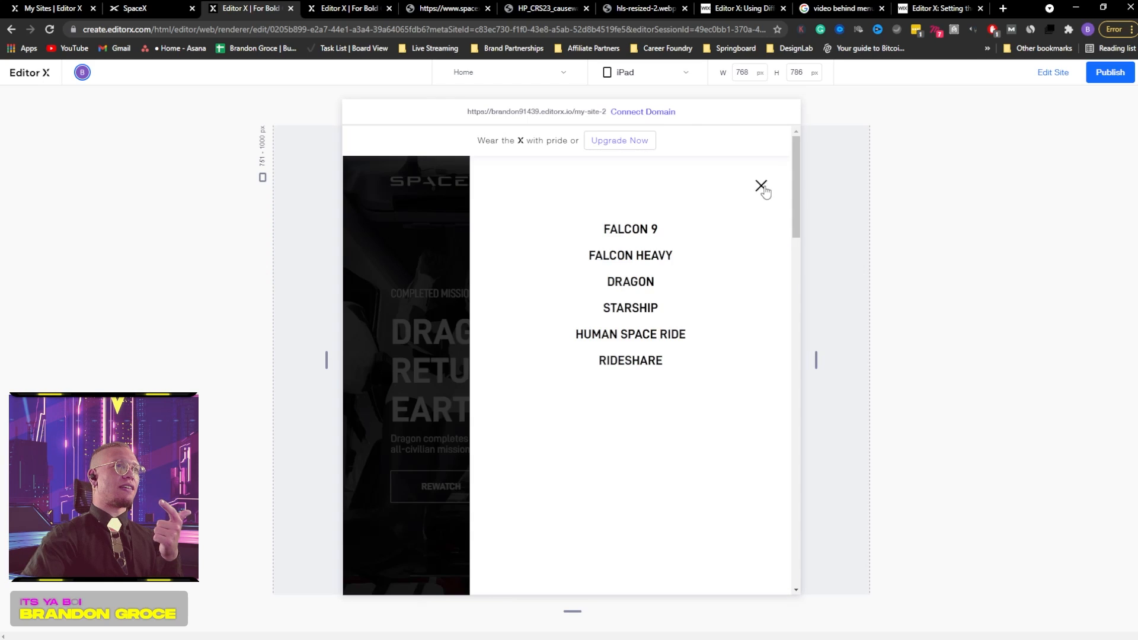
pyautogui.click(762, 186)
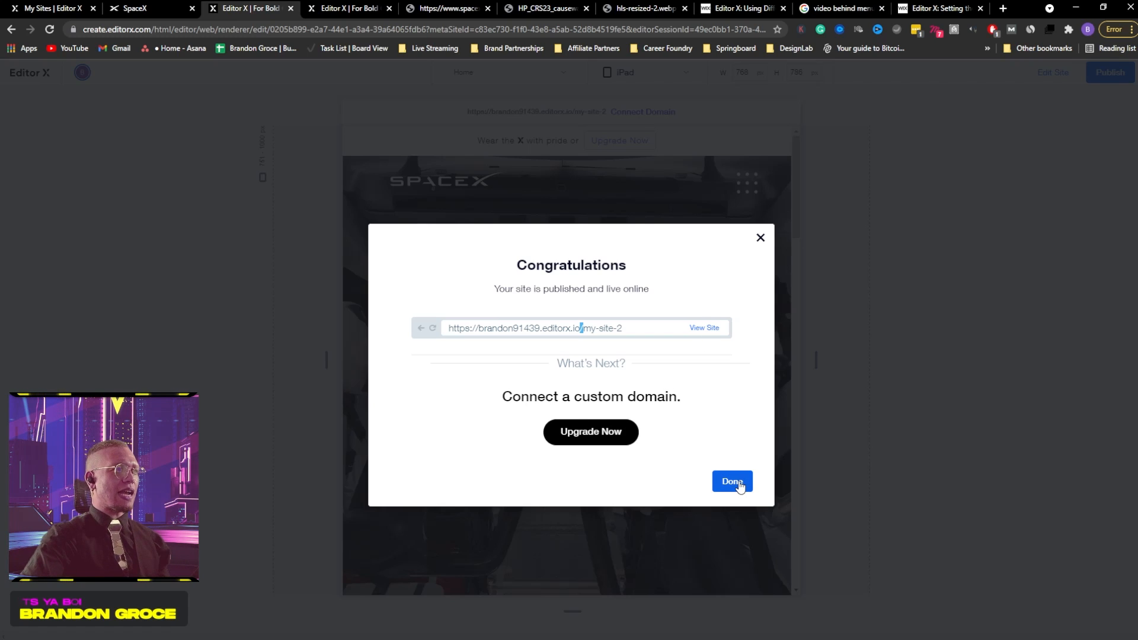
# - Open the published live site and review its sections and animations at full desktop width
pyautogui.click(709, 330)
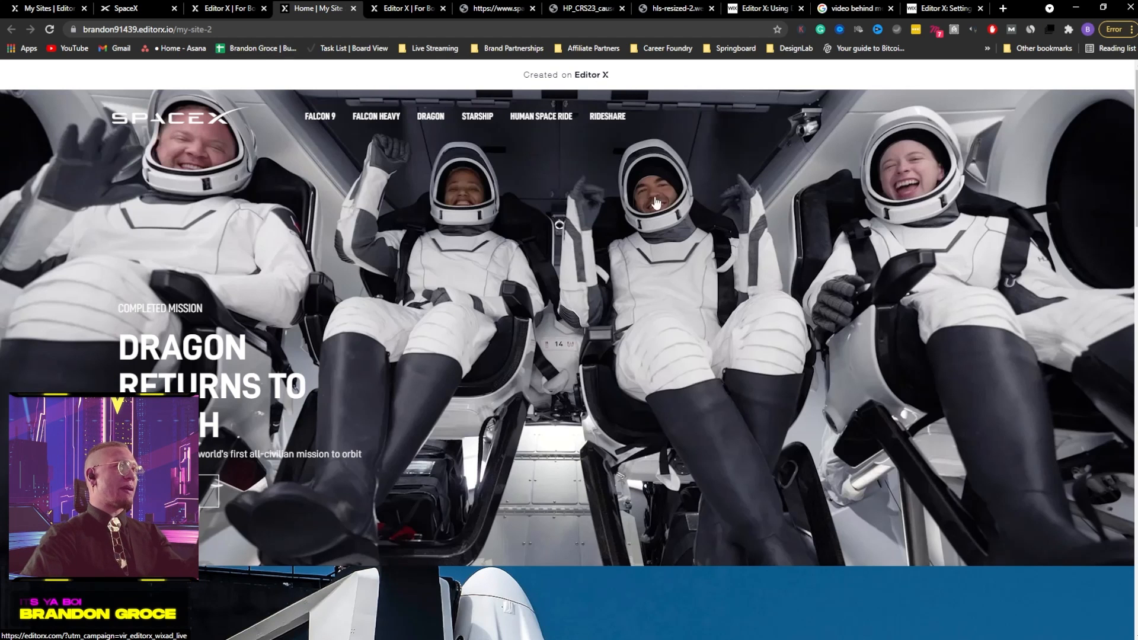
pyautogui.scroll(-7, 652, 281)
pyautogui.scroll(-5, 705, 284)
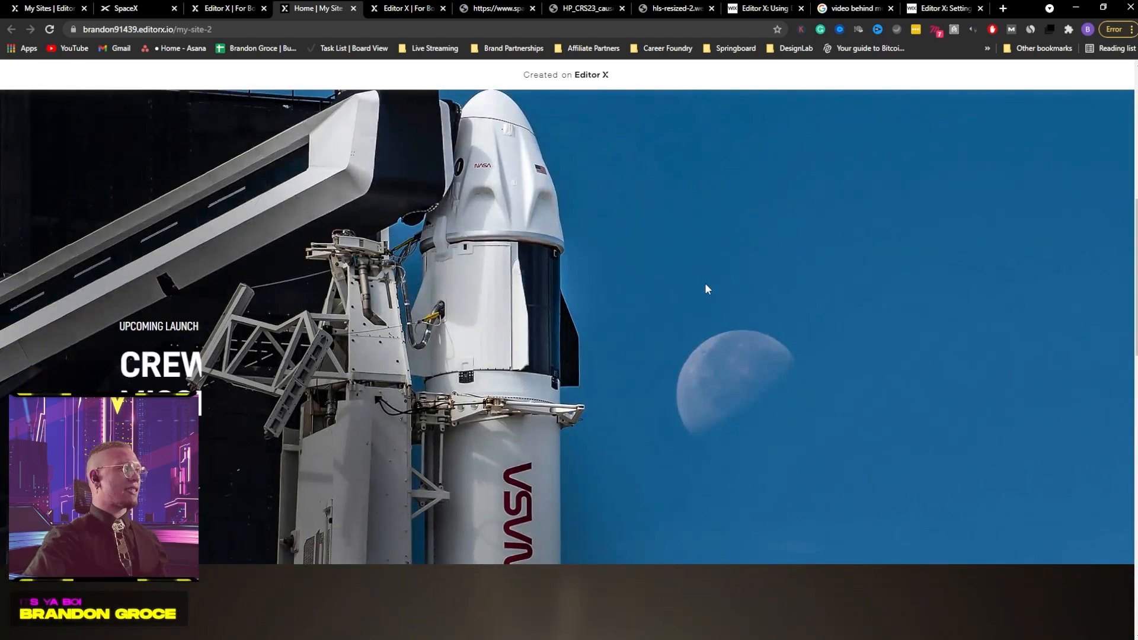
pyautogui.scroll(-6, 705, 288)
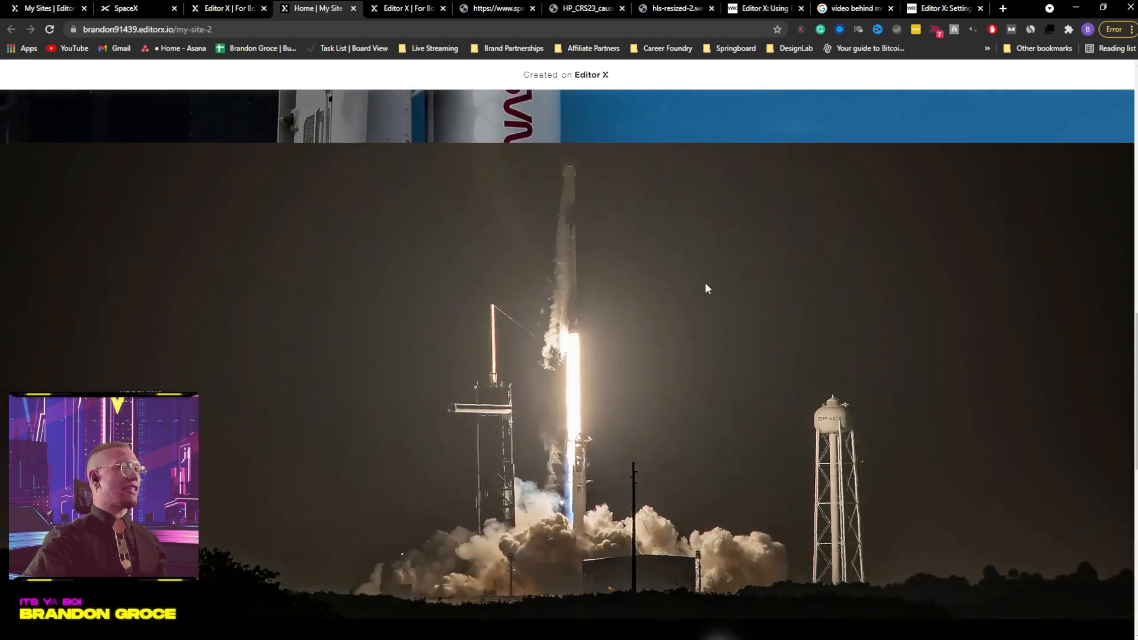
pyautogui.scroll(-5, 711, 346)
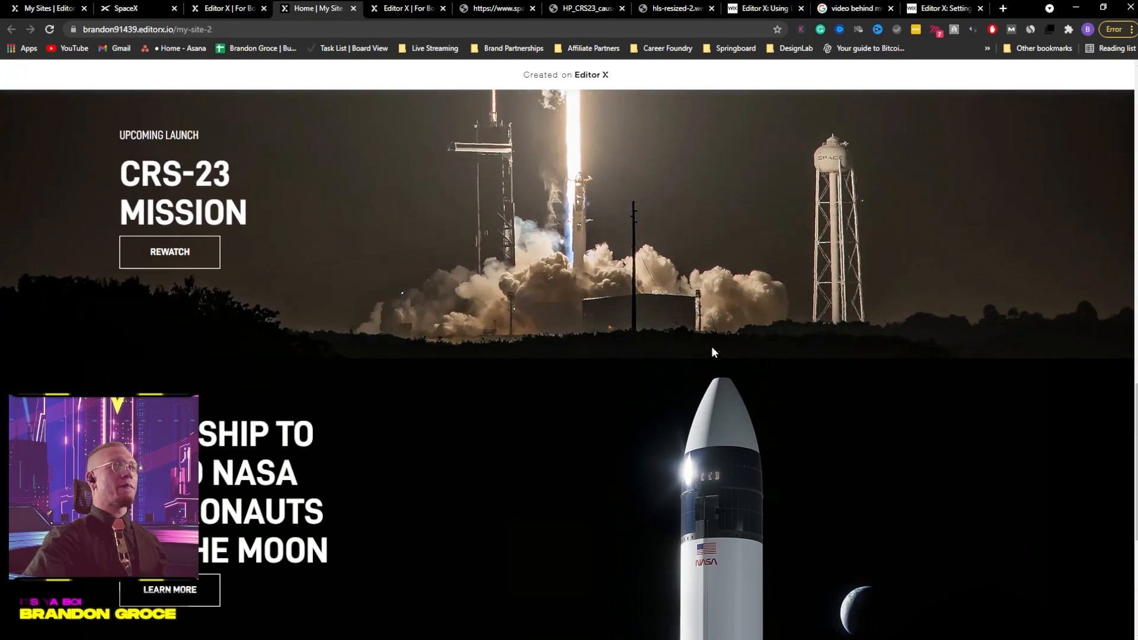
pyautogui.scroll(10, 716, 343)
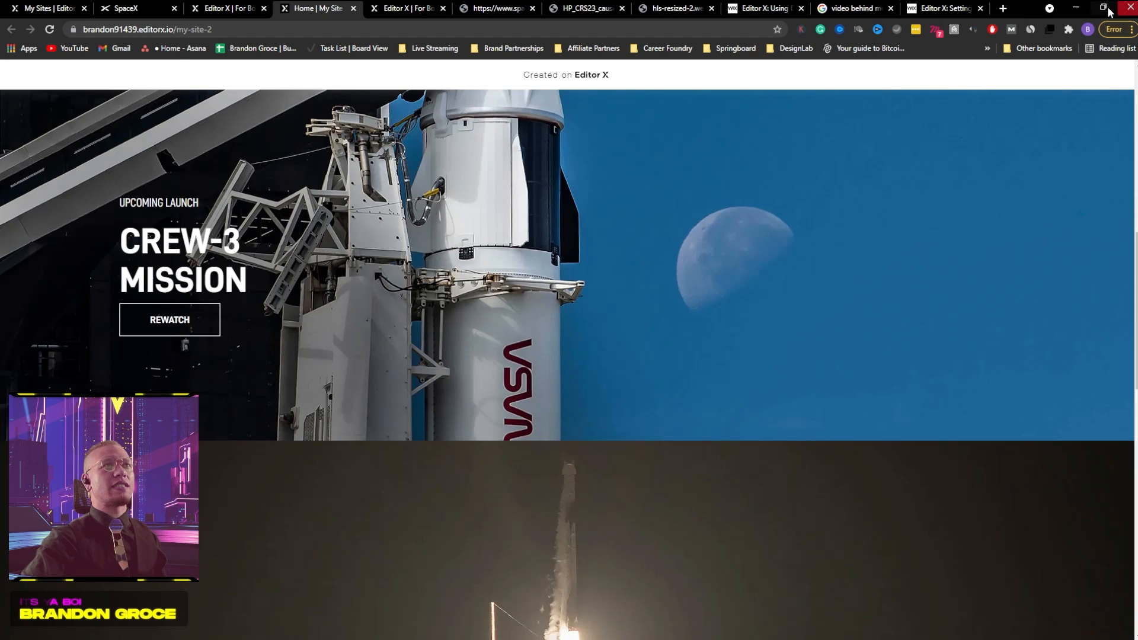
# - Narrow the browser window to phone width to check the live site's mobile layout down to the footer, and widen it again
pyautogui.moveTo(1018, 11); pyautogui.dragTo(659, 48)
pyautogui.scroll(8, 474, 314)
pyautogui.moveTo(718, 243); pyautogui.dragTo(372, 247)
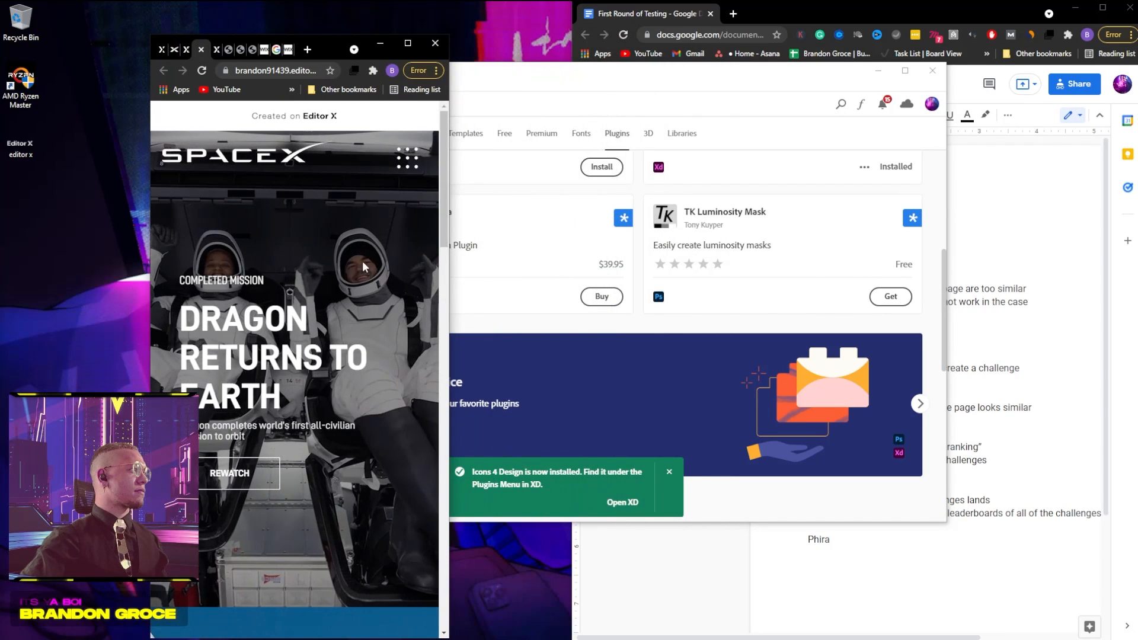
pyautogui.scroll(-15, 325, 267)
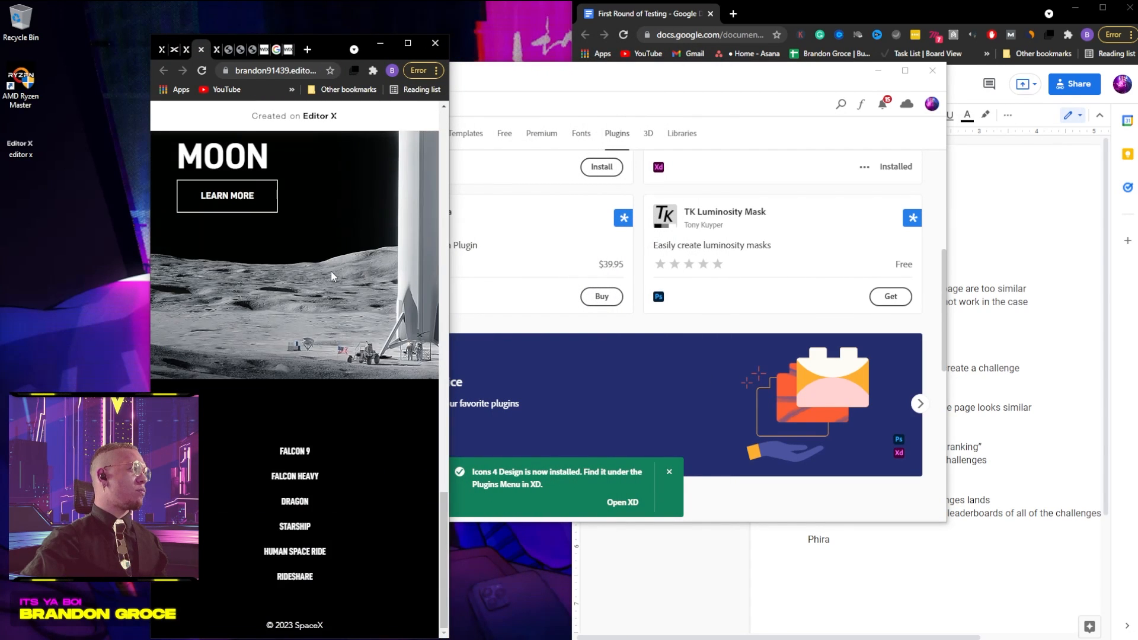
pyautogui.scroll(5, 330, 271)
pyautogui.moveTo(449, 201); pyautogui.dragTo(1136, 237)
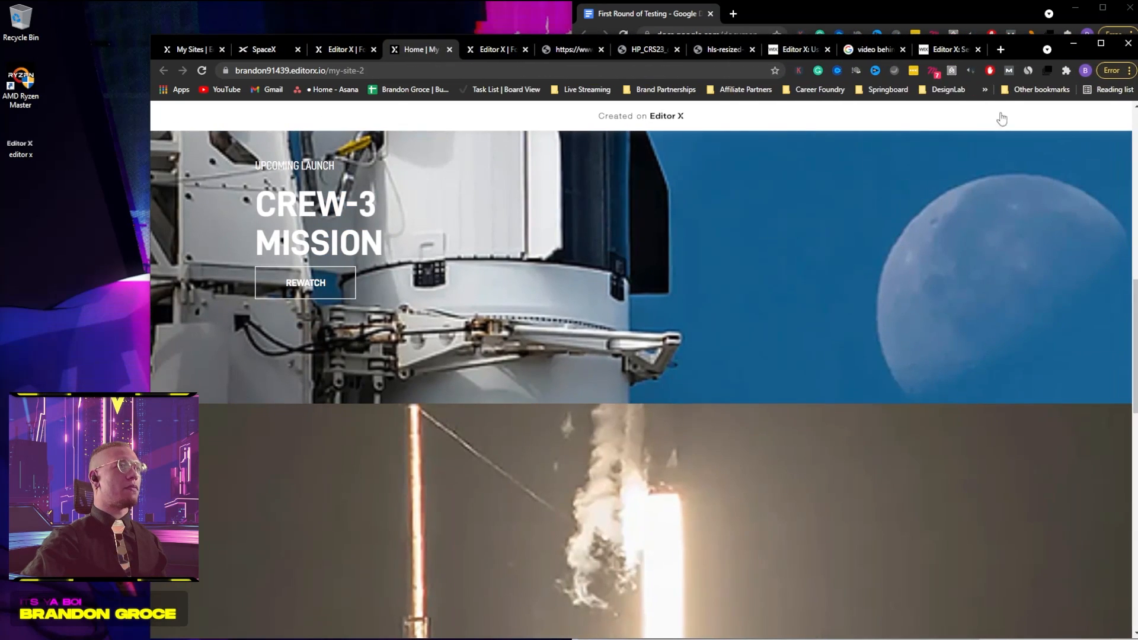
# - Maximize the browser window and review the live site's sections at full width, returning to the hero
pyautogui.doubleClick(1025, 51)
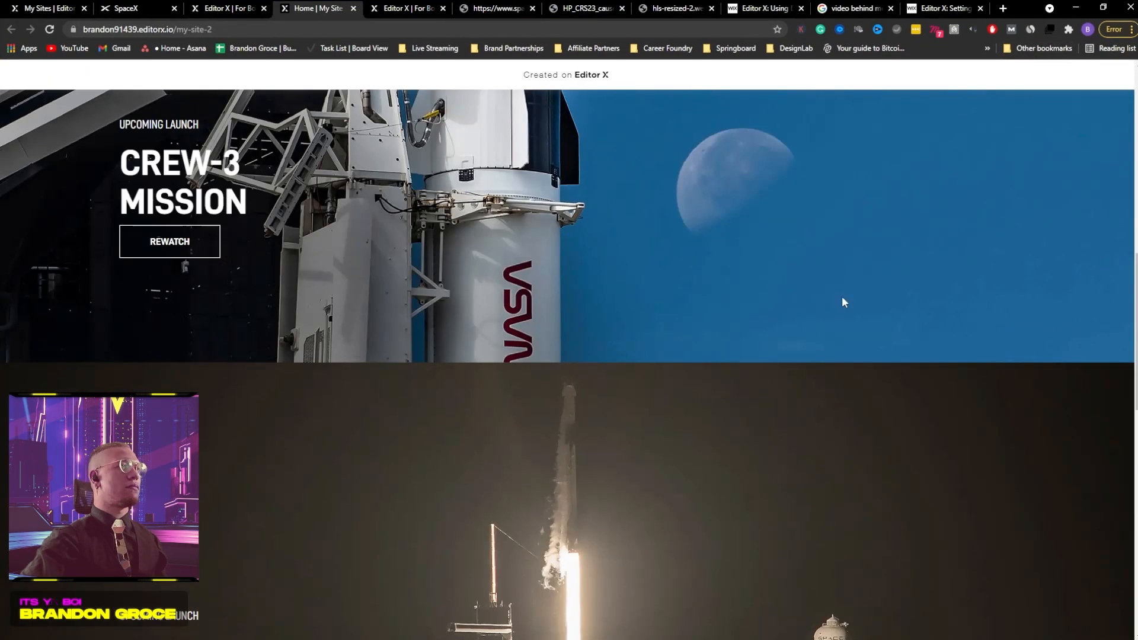
pyautogui.scroll(-1, 842, 295)
pyautogui.scroll(-15, 834, 303)
pyautogui.scroll(20, 839, 294)
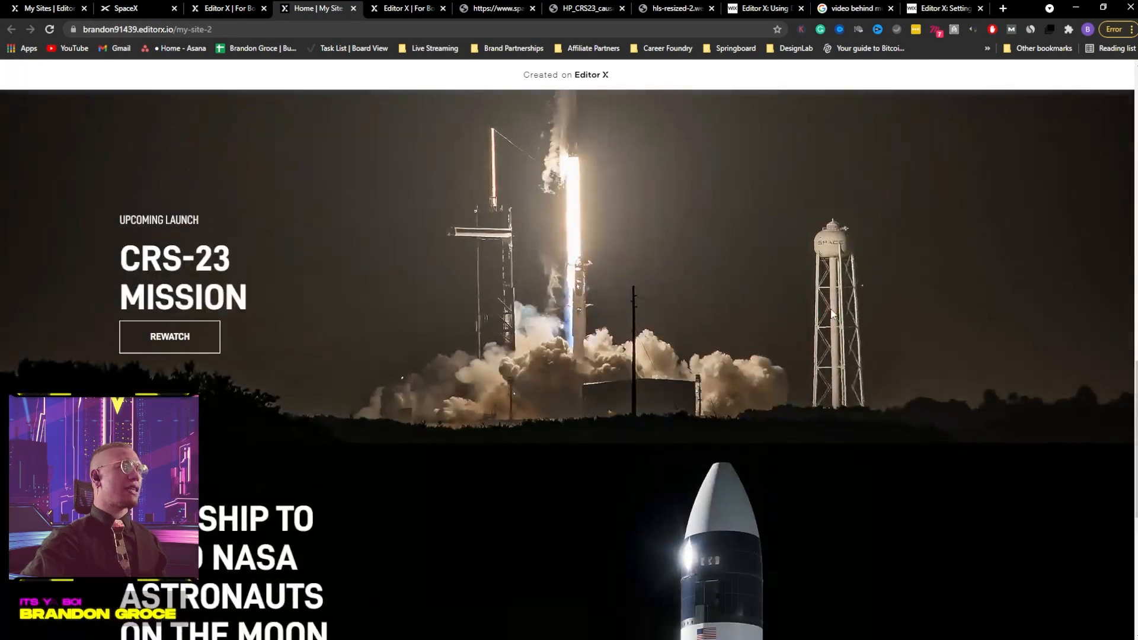
pyautogui.scroll(1, 711, 438)
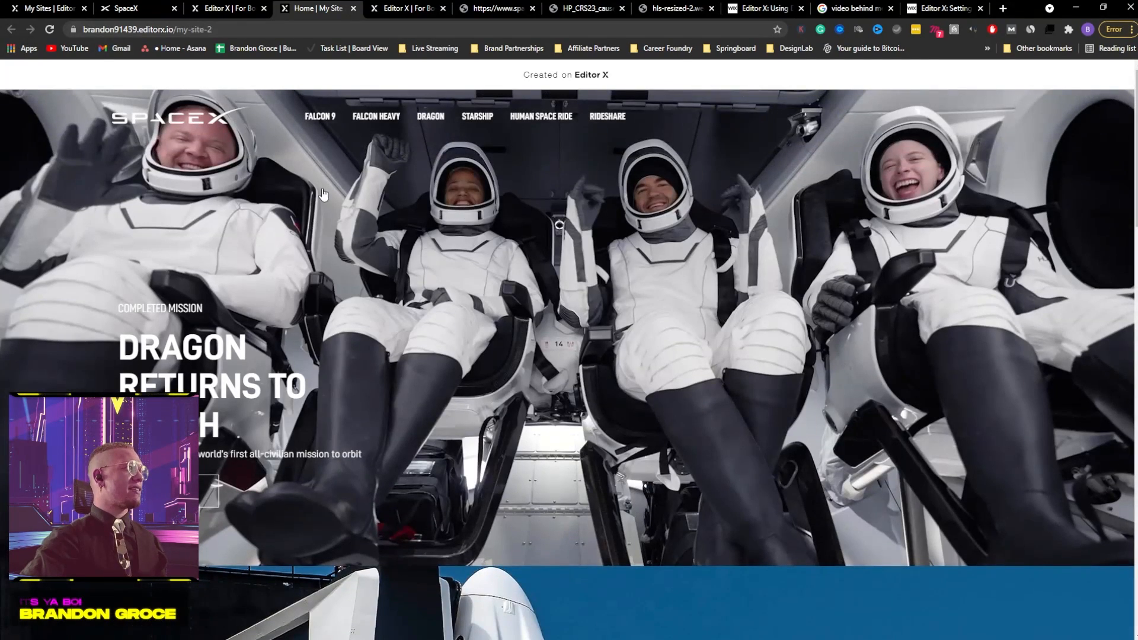
# - Dismiss the publish confirmation in the editor and check the original spacex.com homepage's Dragon section for comparison
pyautogui.click(211, 8)
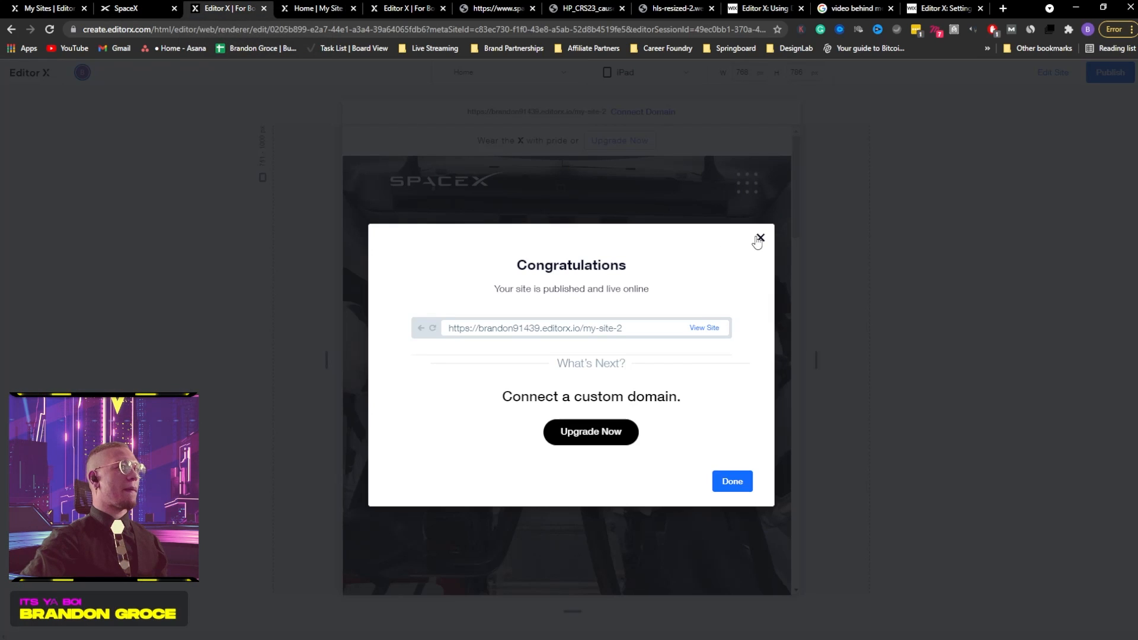
pyautogui.click(439, 156)
pyautogui.click(145, 9)
pyautogui.scroll(5, 599, 289)
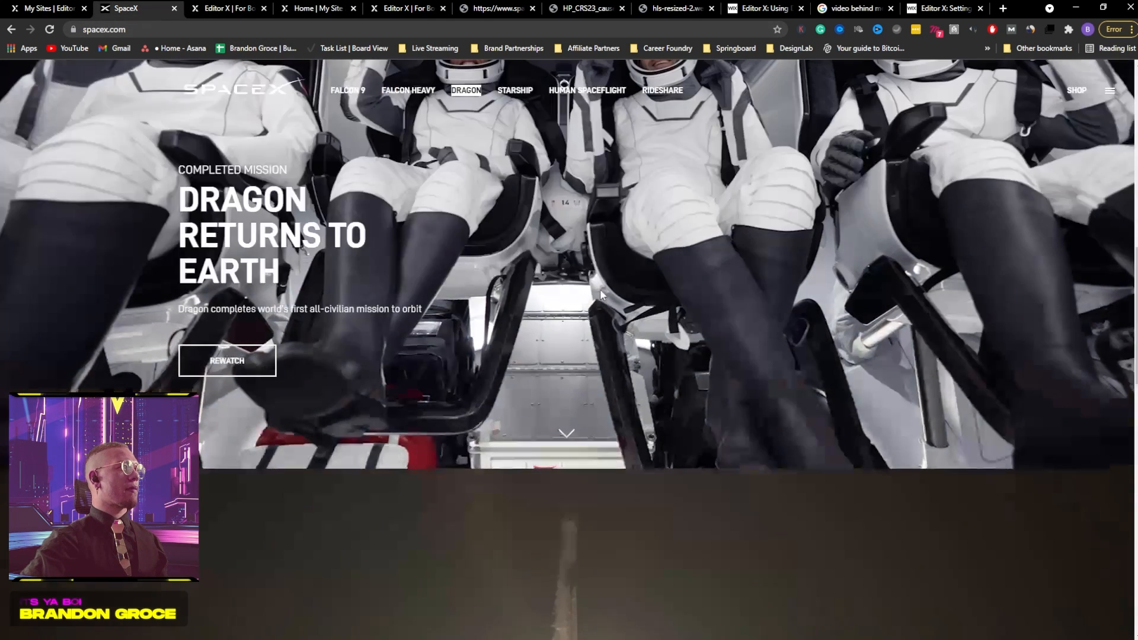
pyautogui.hotkey('ctrl', 'Tab')
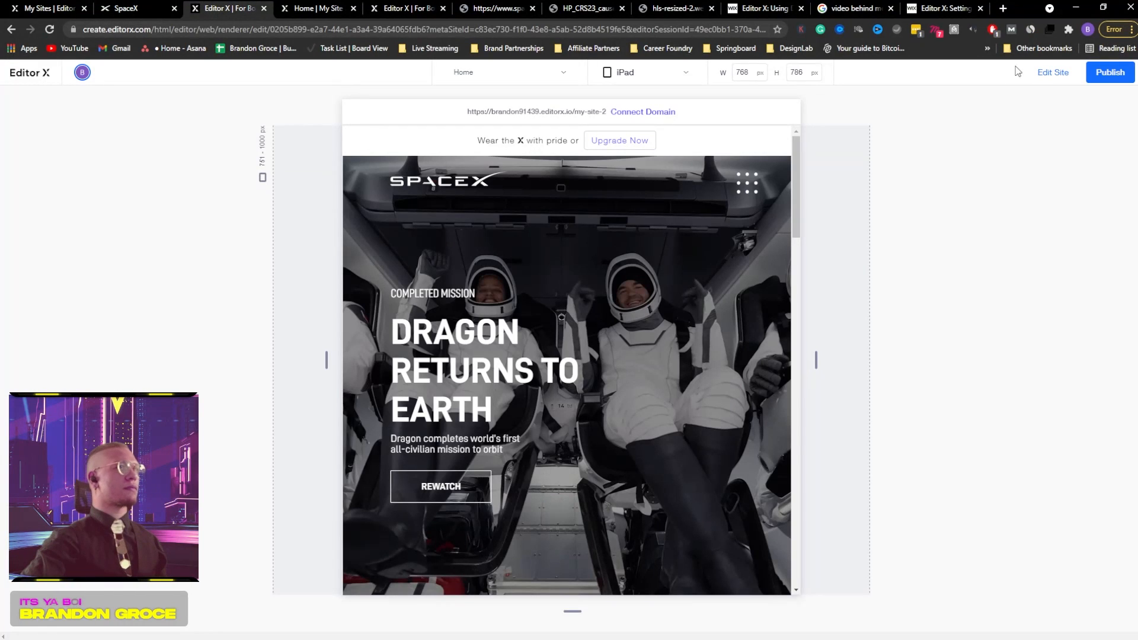
# - Switch the preview to Desktop, return to editing the site, and inspect the hero VideoBox's settings and video choices
pyautogui.click(636, 73)
pyautogui.click(637, 160)
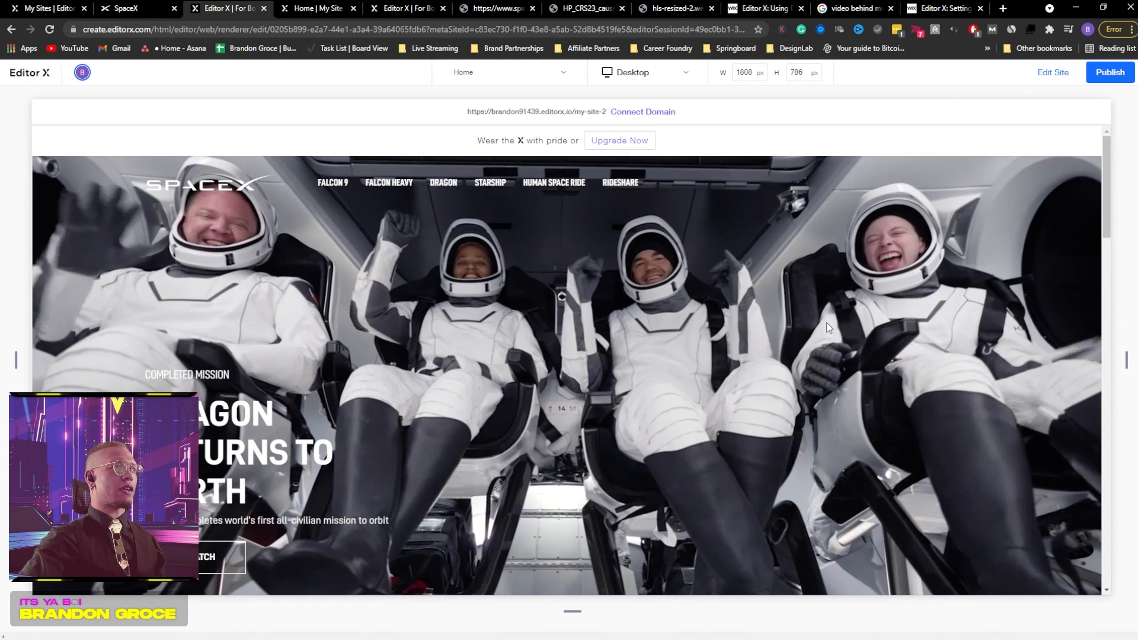
pyautogui.click(1052, 72)
pyautogui.click(798, 290)
pyautogui.click(872, 259)
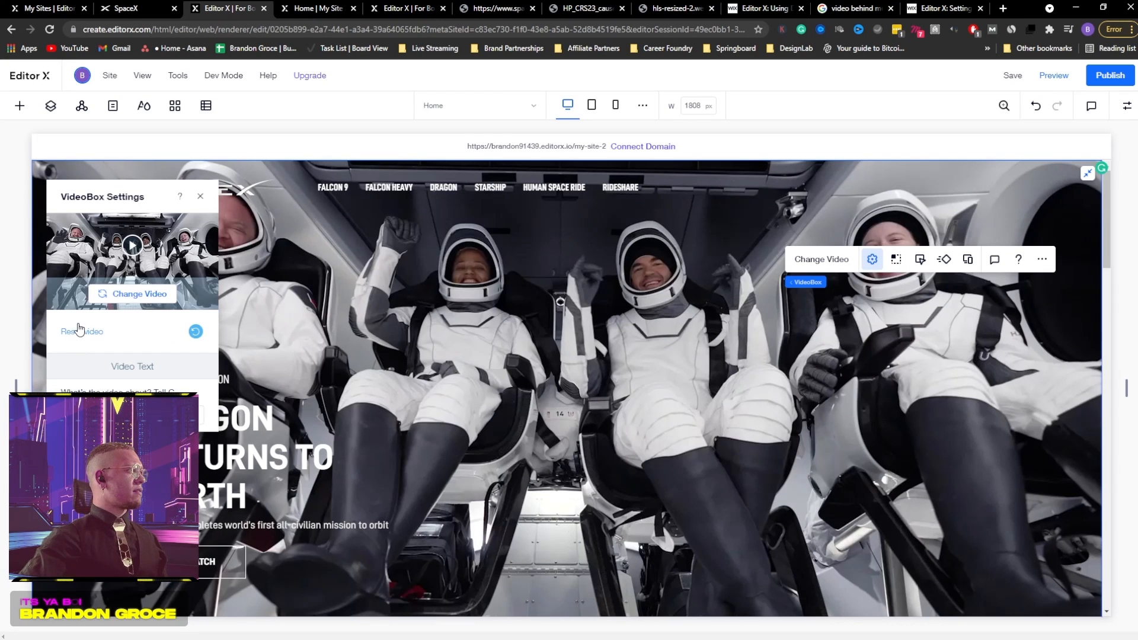
pyautogui.click(830, 259)
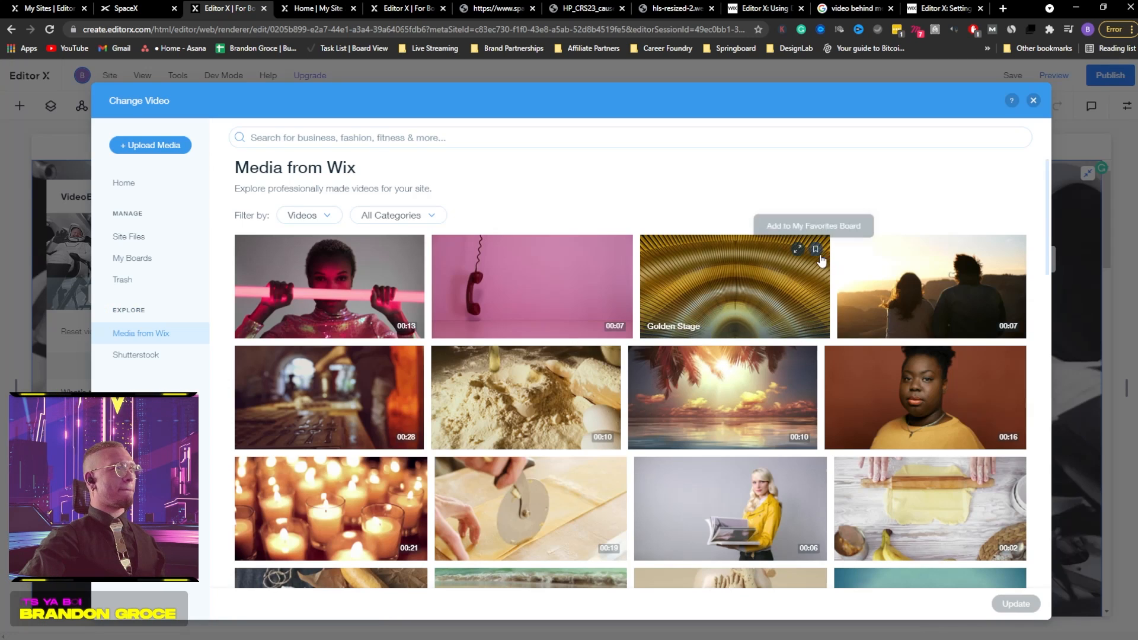
pyautogui.click(1033, 100)
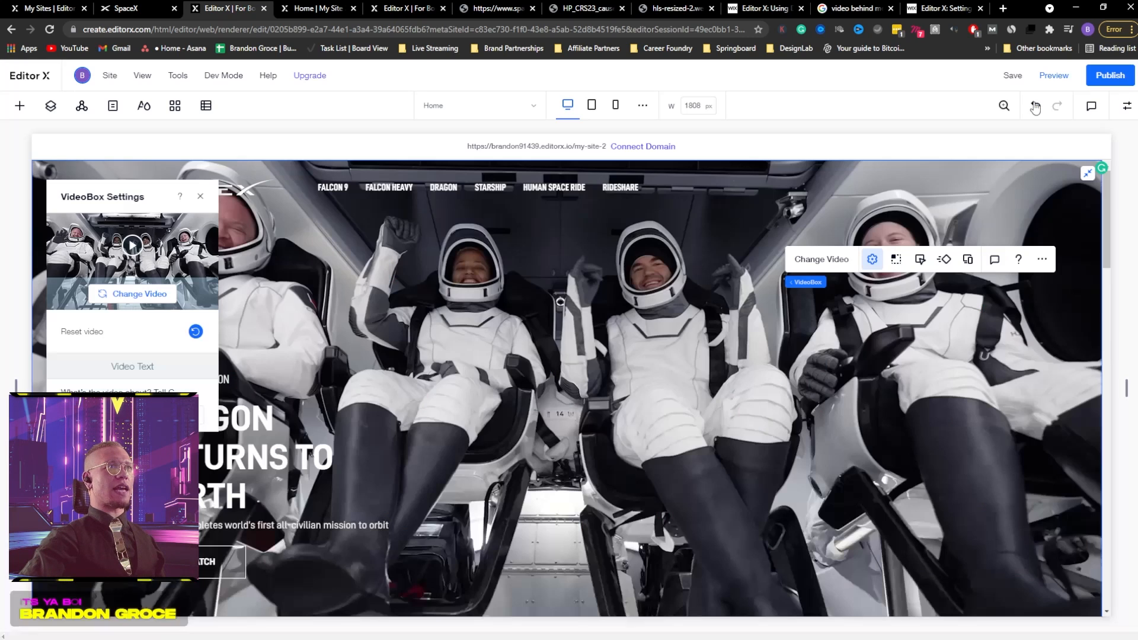
# - Select the Play Button inside the hero VideoBox and set its fill color opacity to 75%
pyautogui.click(1128, 105)
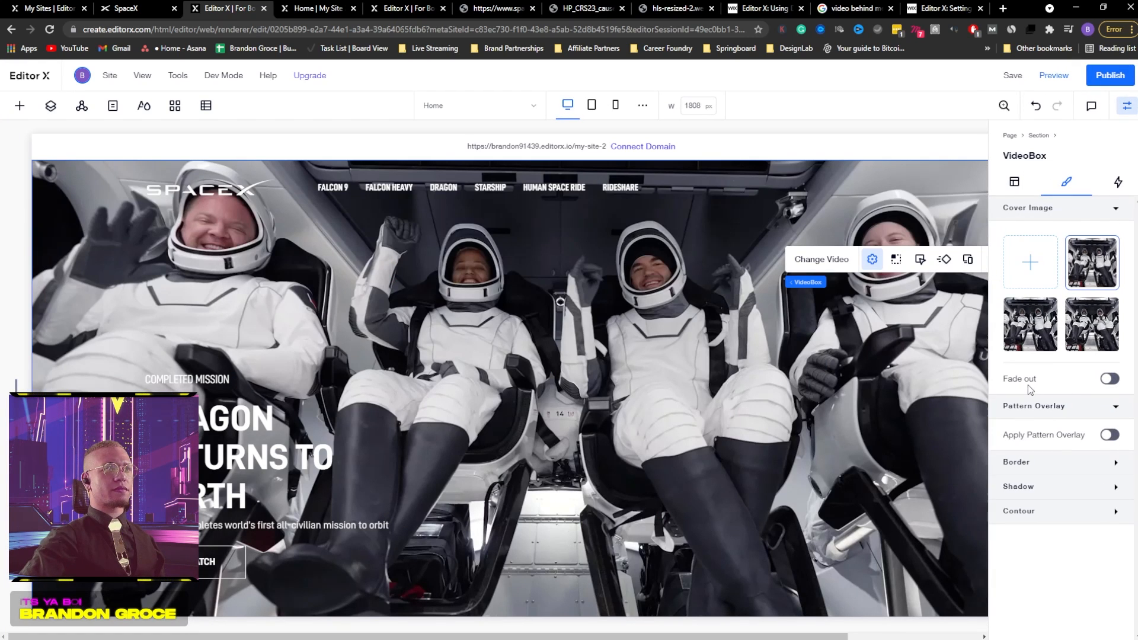
pyautogui.click(1013, 184)
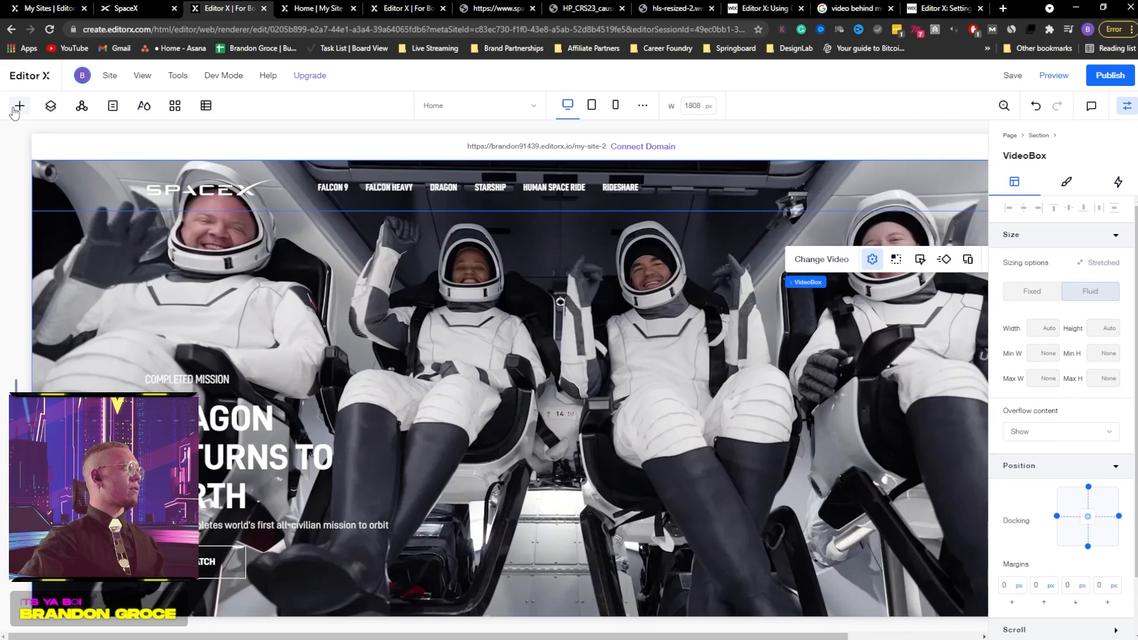
pyautogui.click(51, 105)
pyautogui.click(38, 255)
pyautogui.click(118, 277)
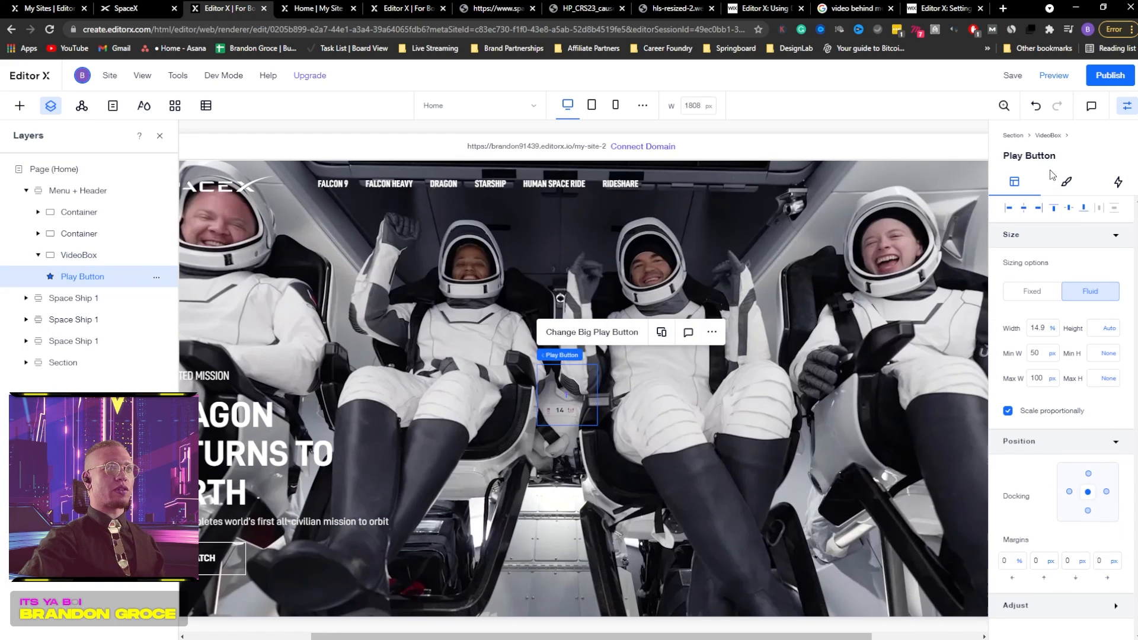
pyautogui.click(1066, 182)
pyautogui.moveTo(1030, 259); pyautogui.dragTo(1068, 268)
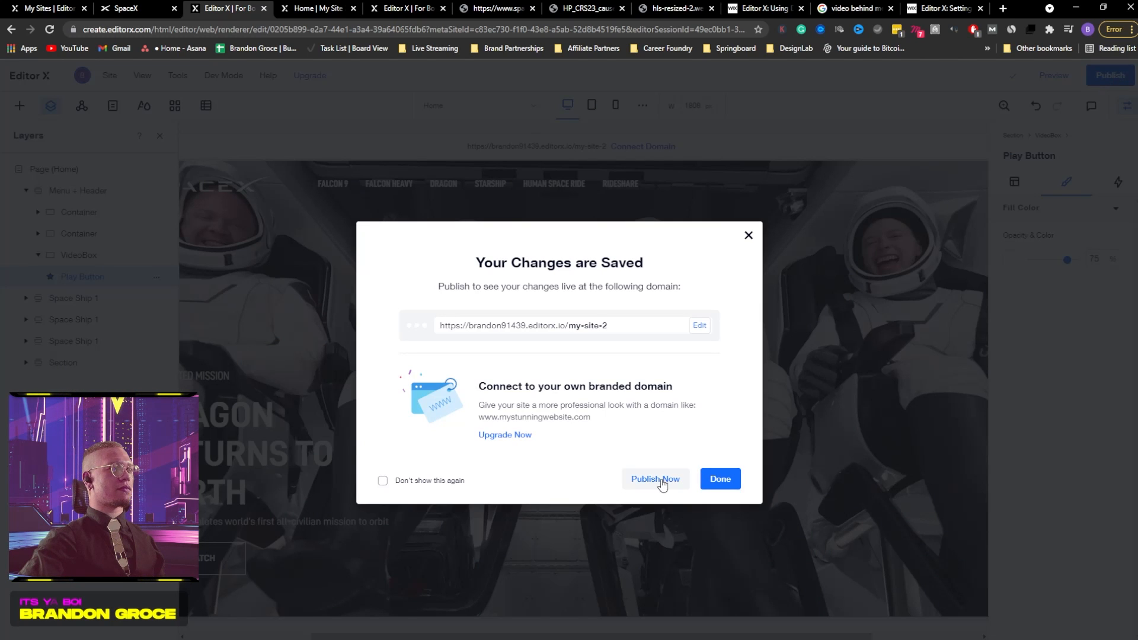
# - Publish the saved changes and open the live site
pyautogui.click(668, 480)
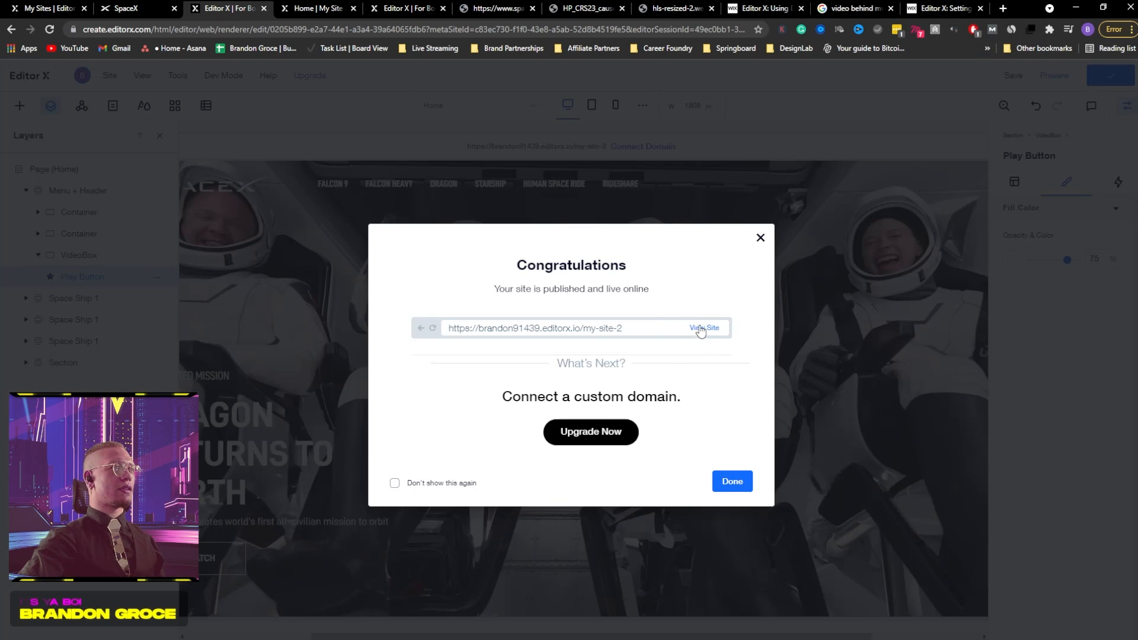
pyautogui.click(700, 330)
pyautogui.click(315, 30)
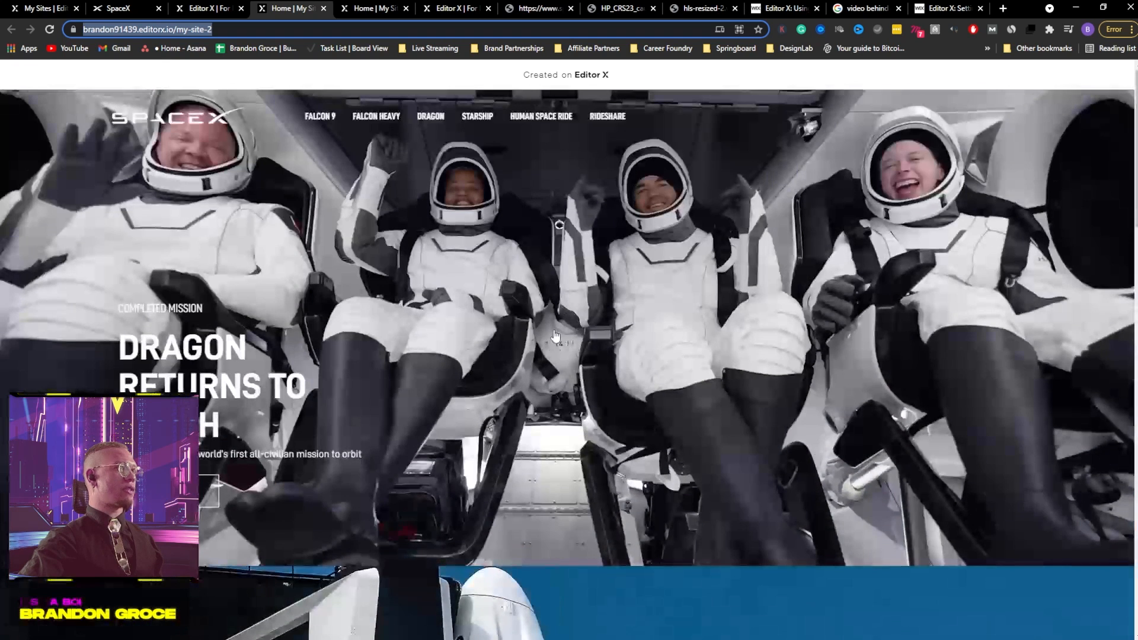
# - Compare the live site's hero with the original SpaceX homepage, and return to the editor
pyautogui.click(209, 8)
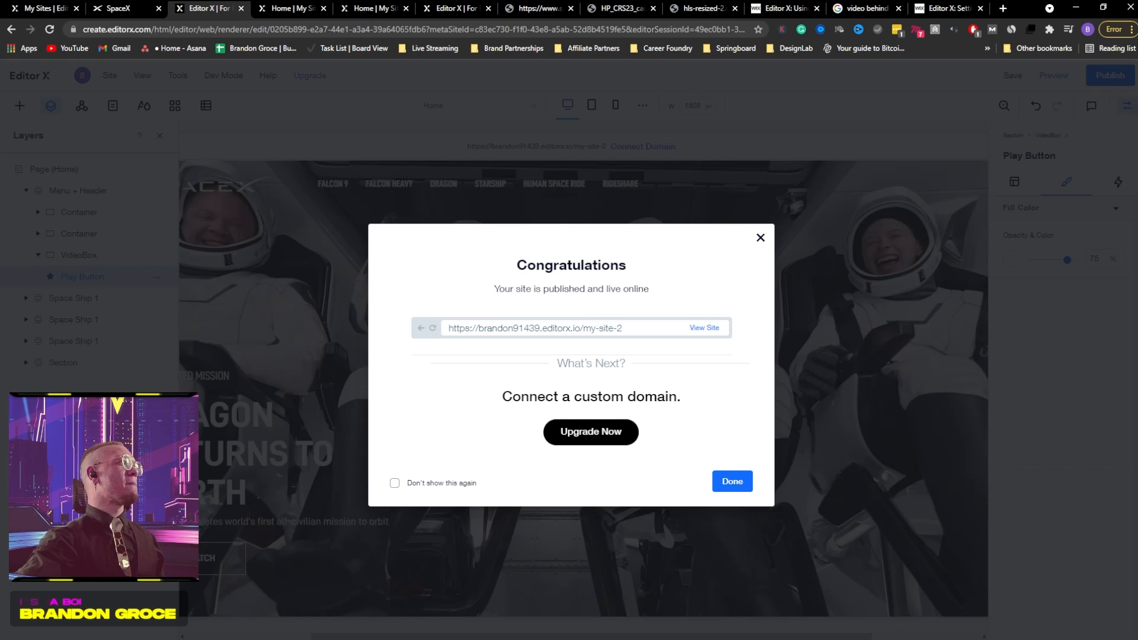
pyautogui.click(289, 8)
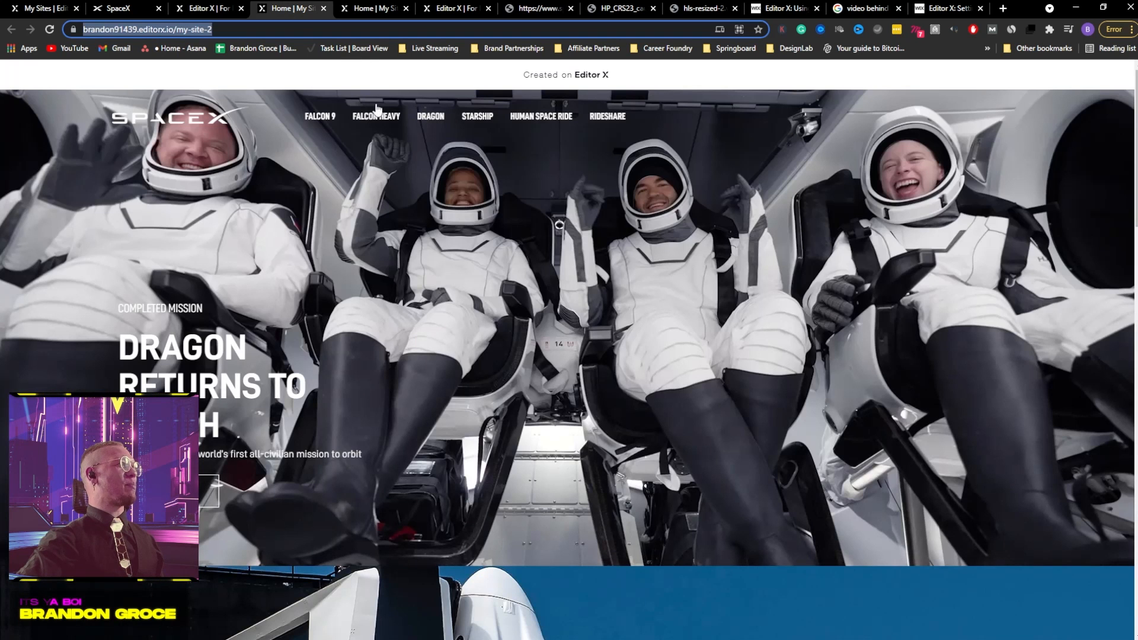
pyautogui.click(118, 8)
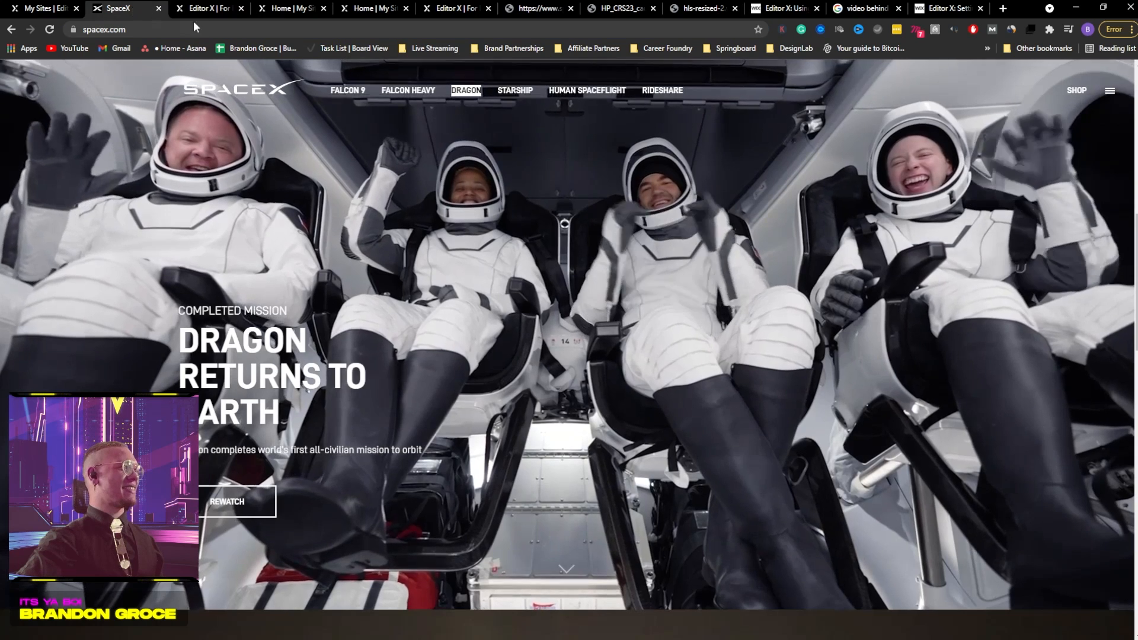
pyautogui.click(205, 7)
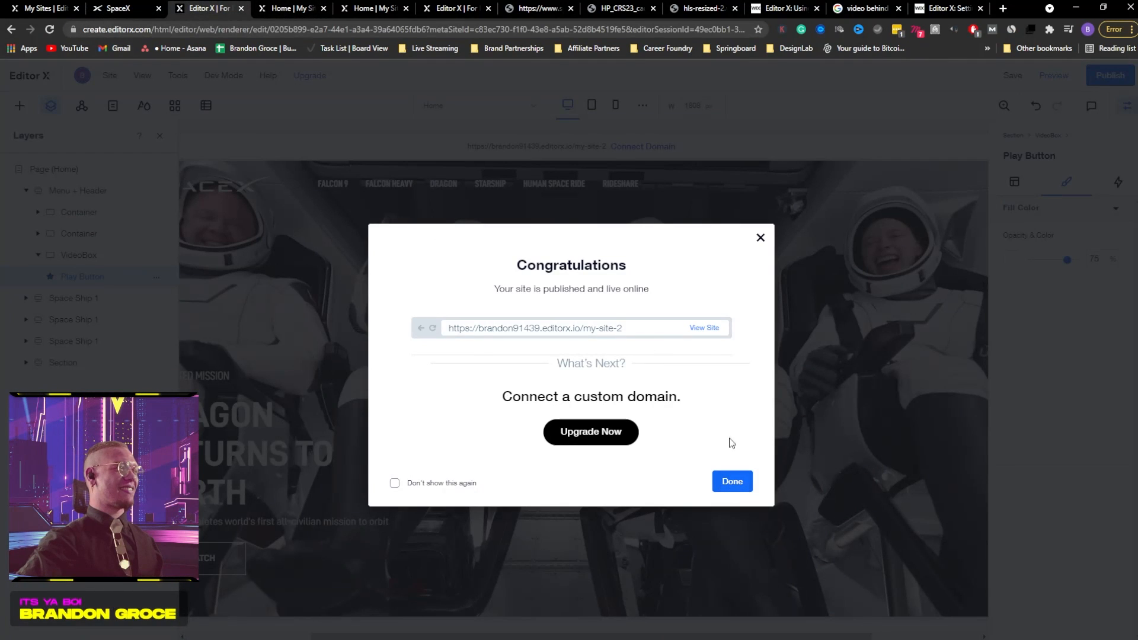
# - Open the live site again from the publish confirmation and start the hero video with its play button
pyautogui.click(711, 330)
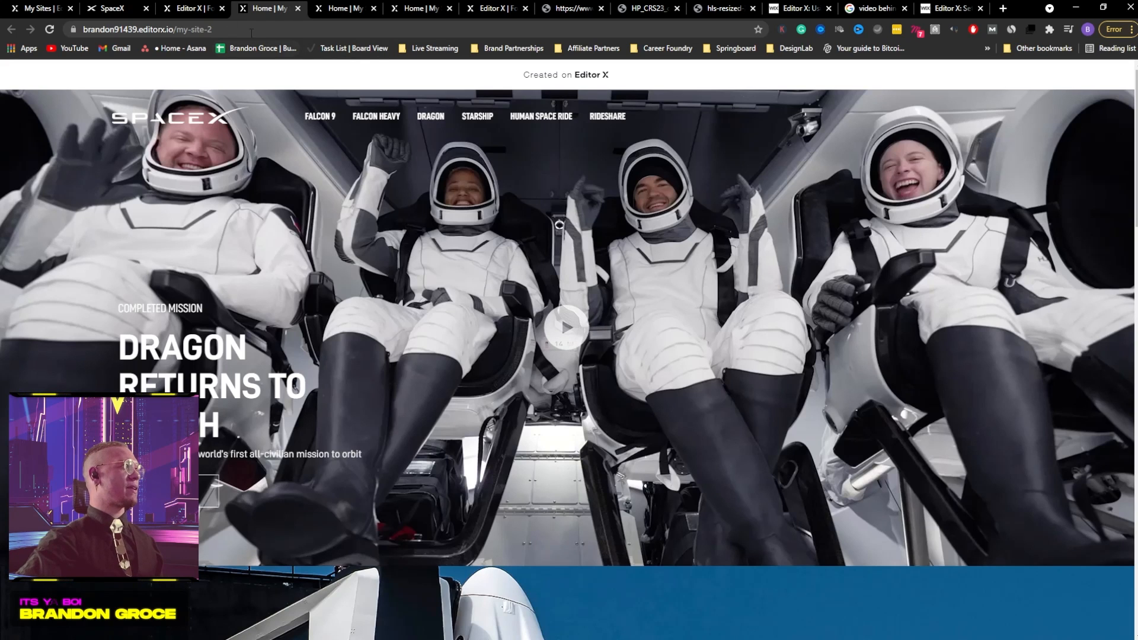
pyautogui.click(216, 32)
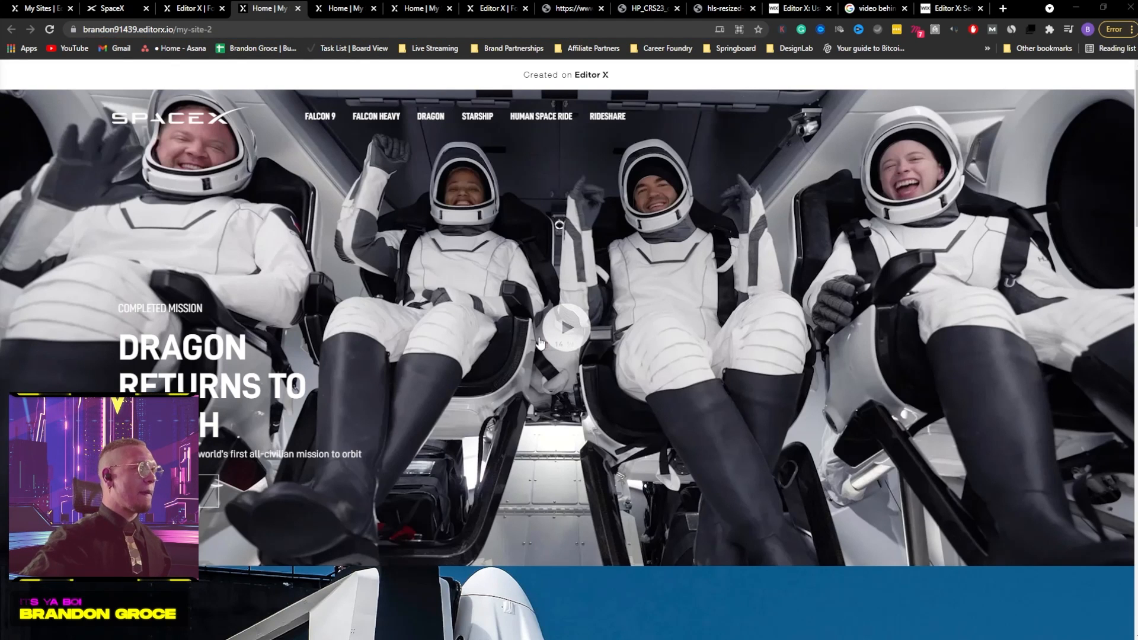
pyautogui.click(567, 344)
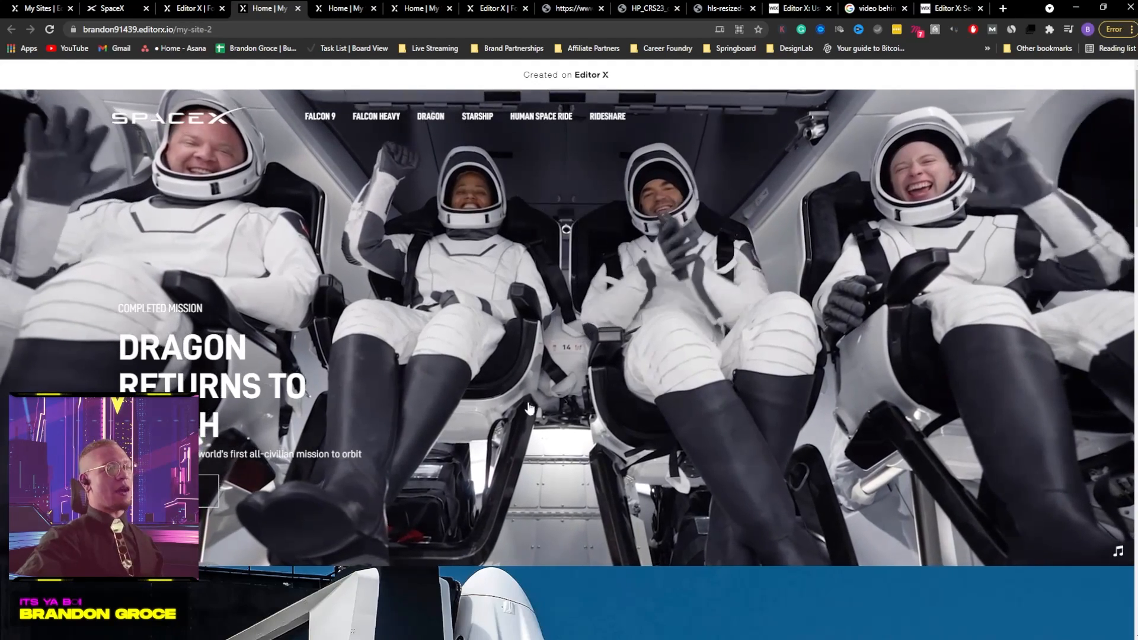
pyautogui.scroll(-2, 701, 302)
pyautogui.scroll(2, 702, 302)
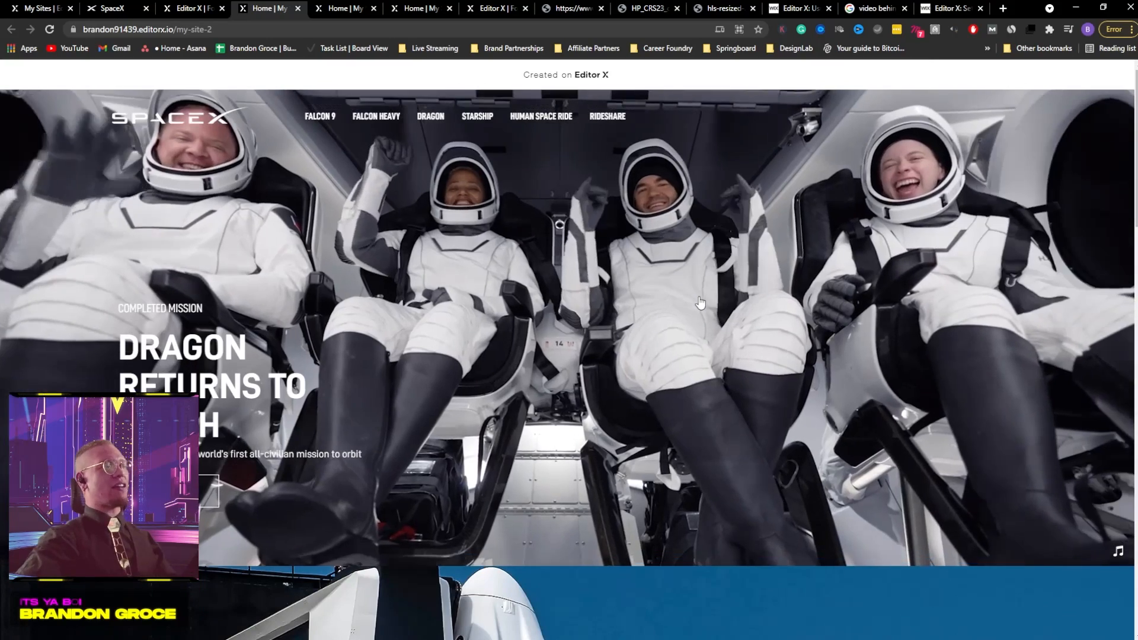
# - Examine the Crew-3 and Dragon sections on the original SpaceX homepage, and return to the editor
pyautogui.click(178, 6)
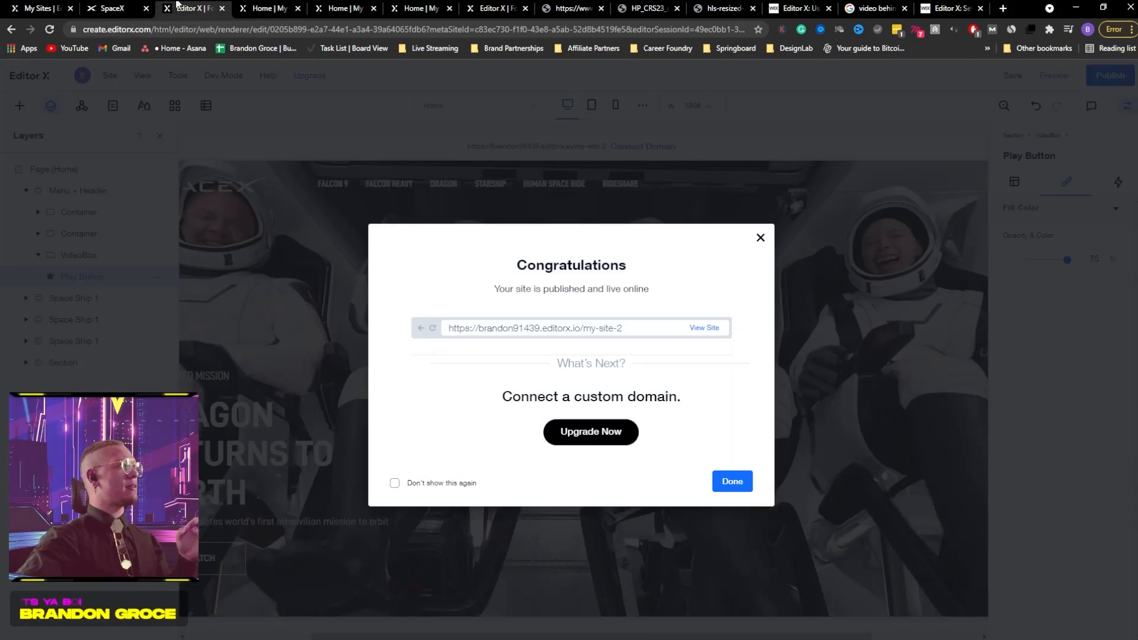
pyautogui.click(115, 8)
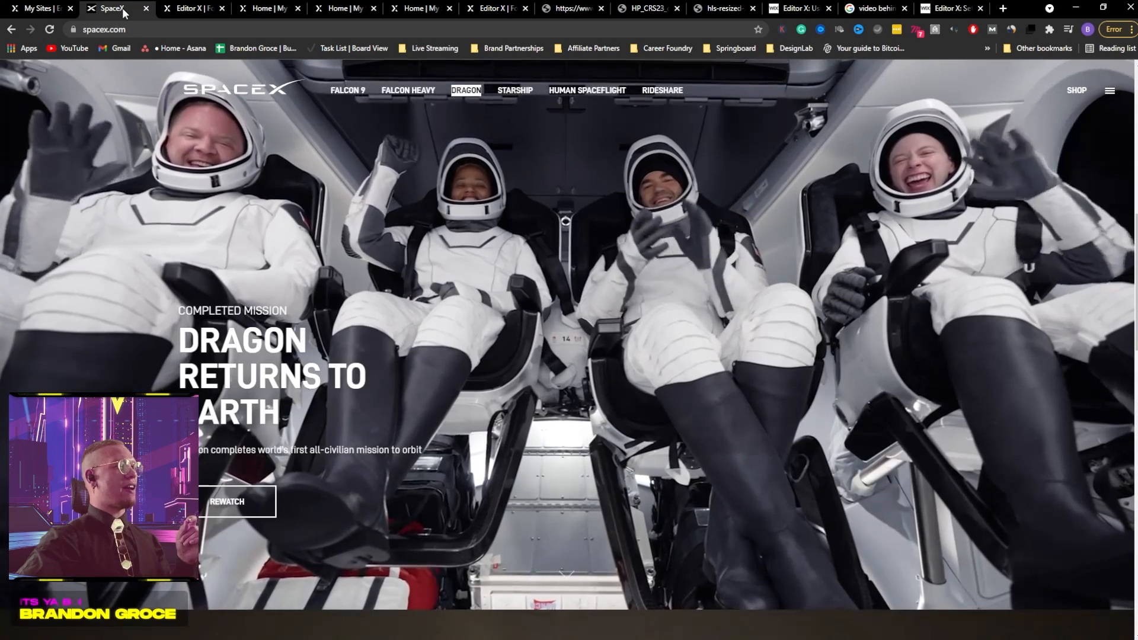
pyautogui.scroll(5, 768, 523)
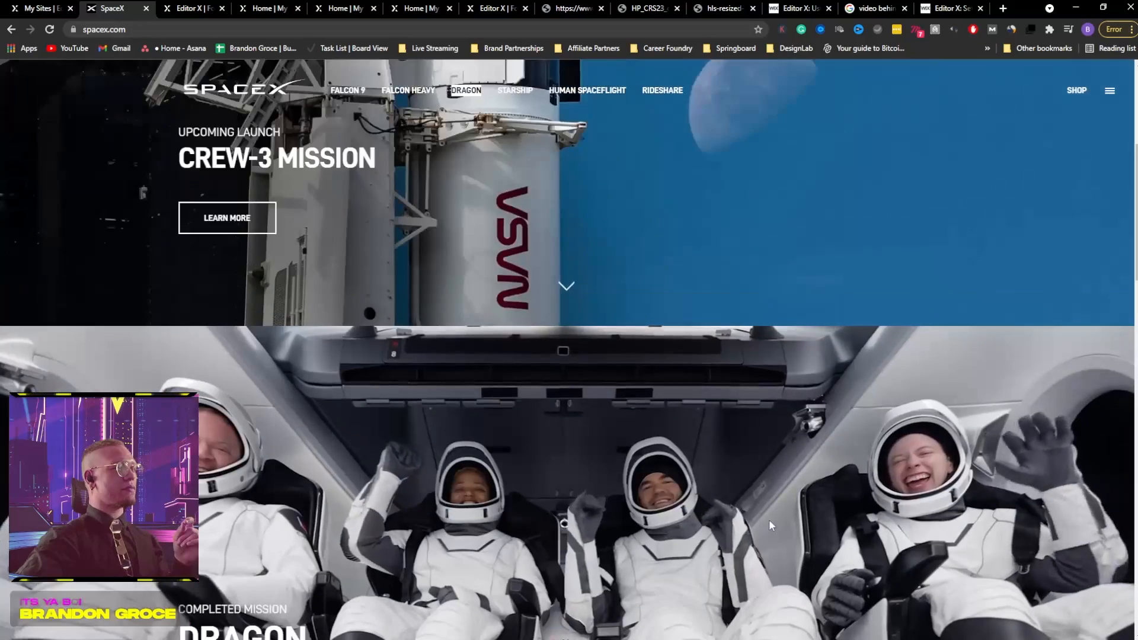
pyautogui.click(188, 8)
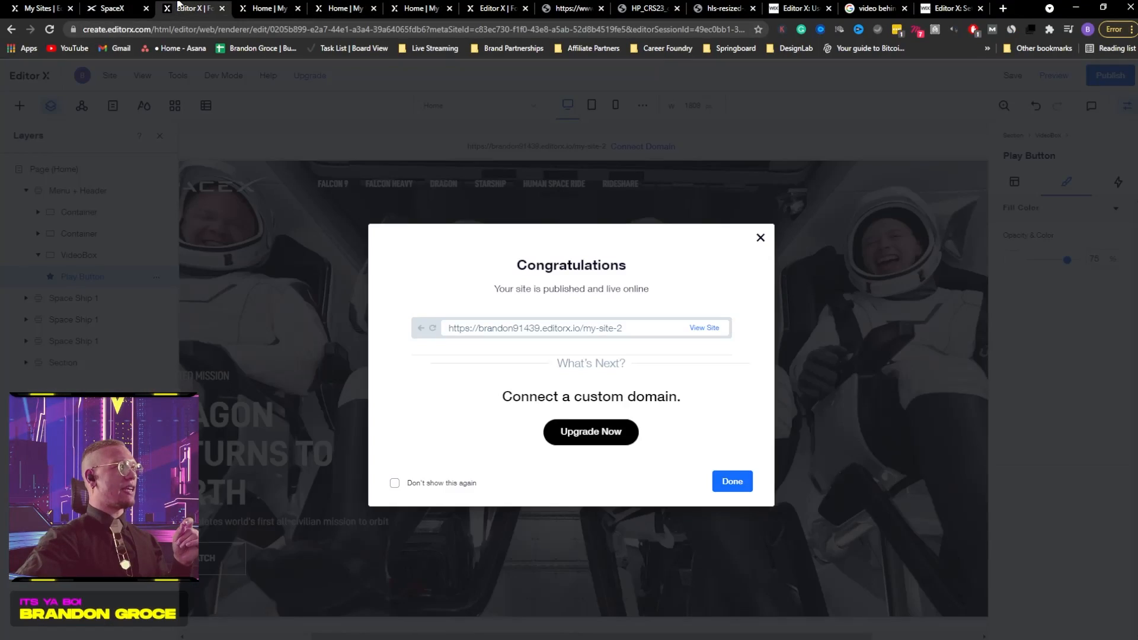
# - Review the live site from the playing hero video through every section and its animations down to the footer
pyautogui.click(268, 7)
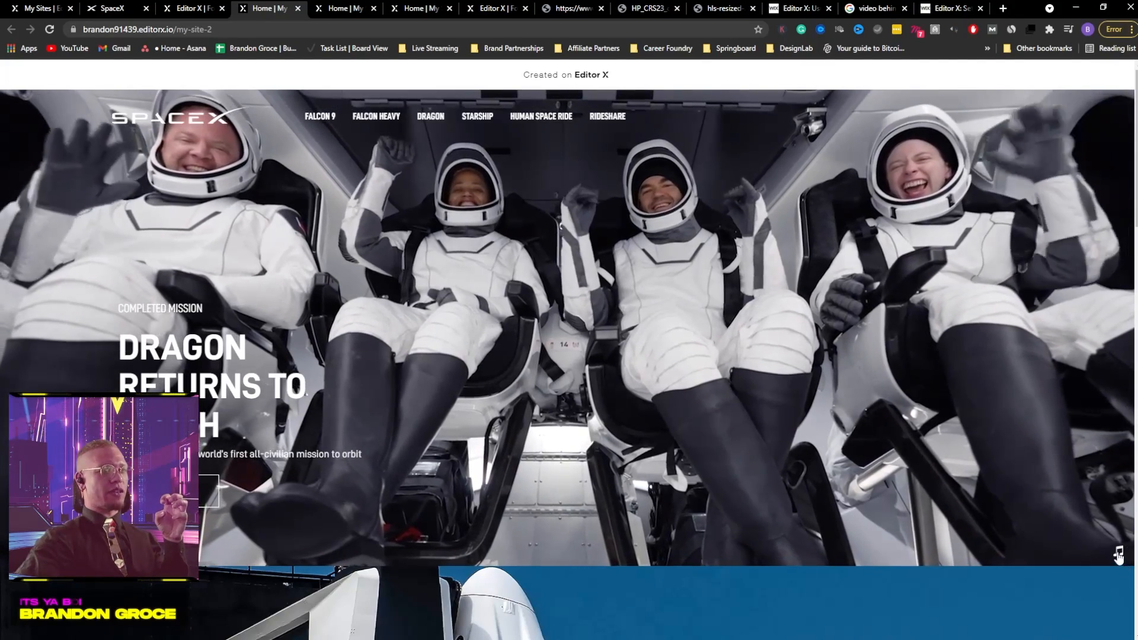
pyautogui.scroll(-3, 730, 477)
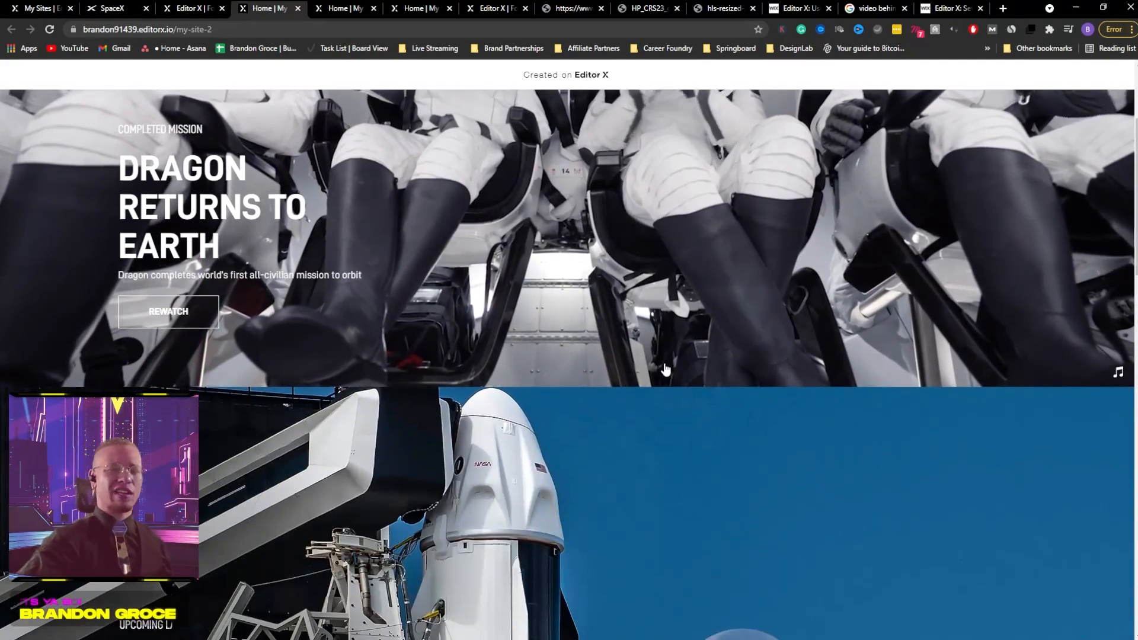
pyautogui.scroll(3, 666, 363)
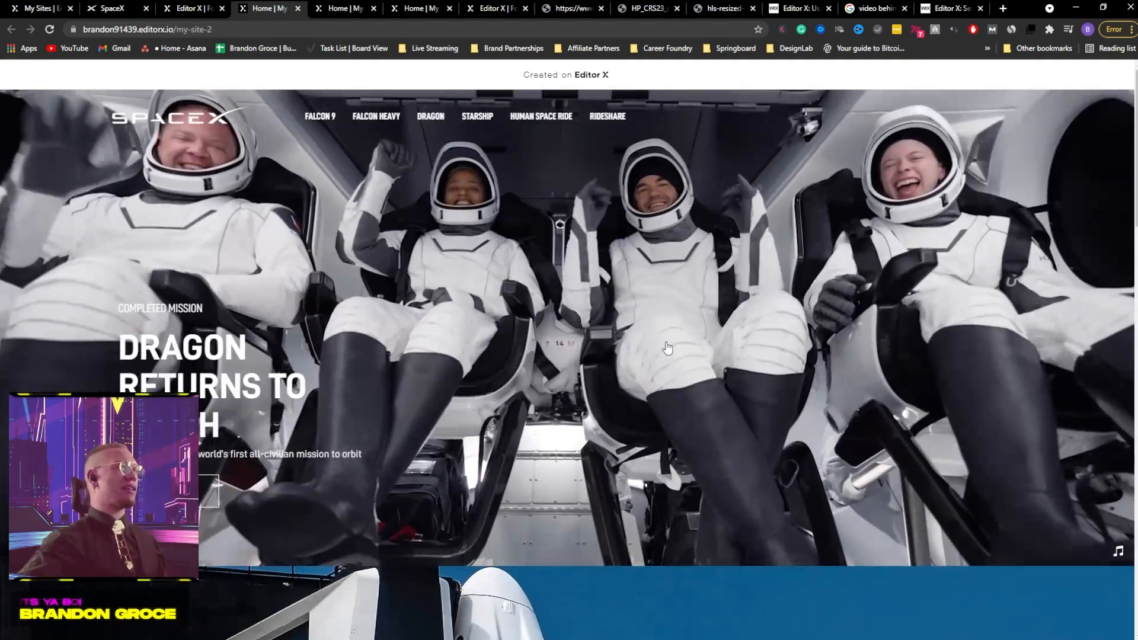
pyautogui.scroll(-6, 667, 350)
pyautogui.scroll(-6, 667, 349)
pyautogui.scroll(3, 668, 344)
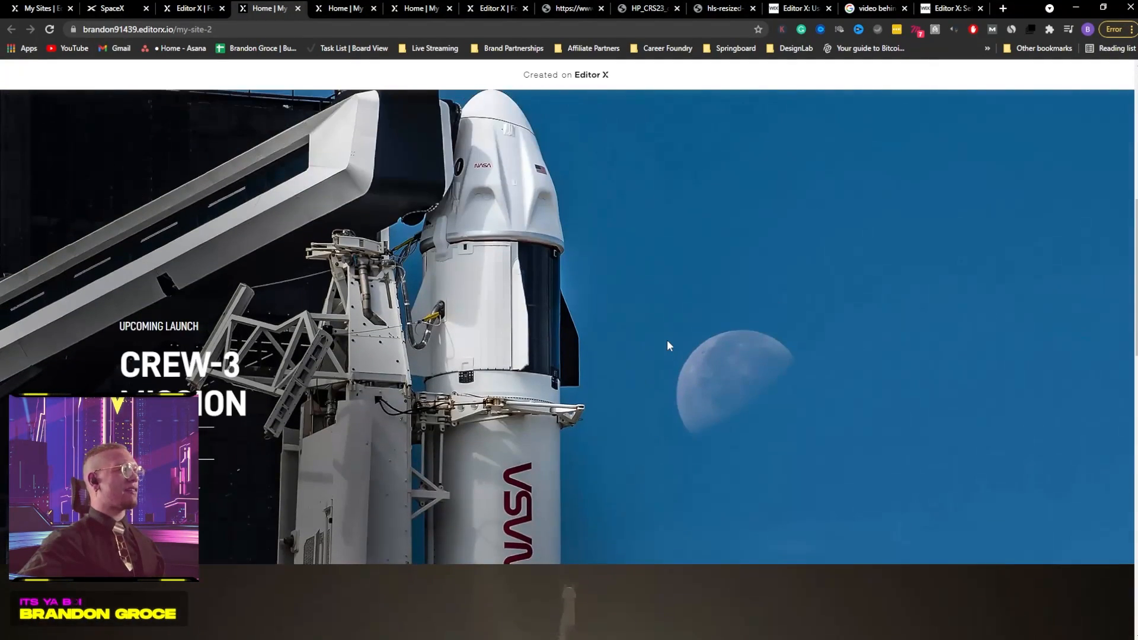
pyautogui.scroll(-8, 667, 344)
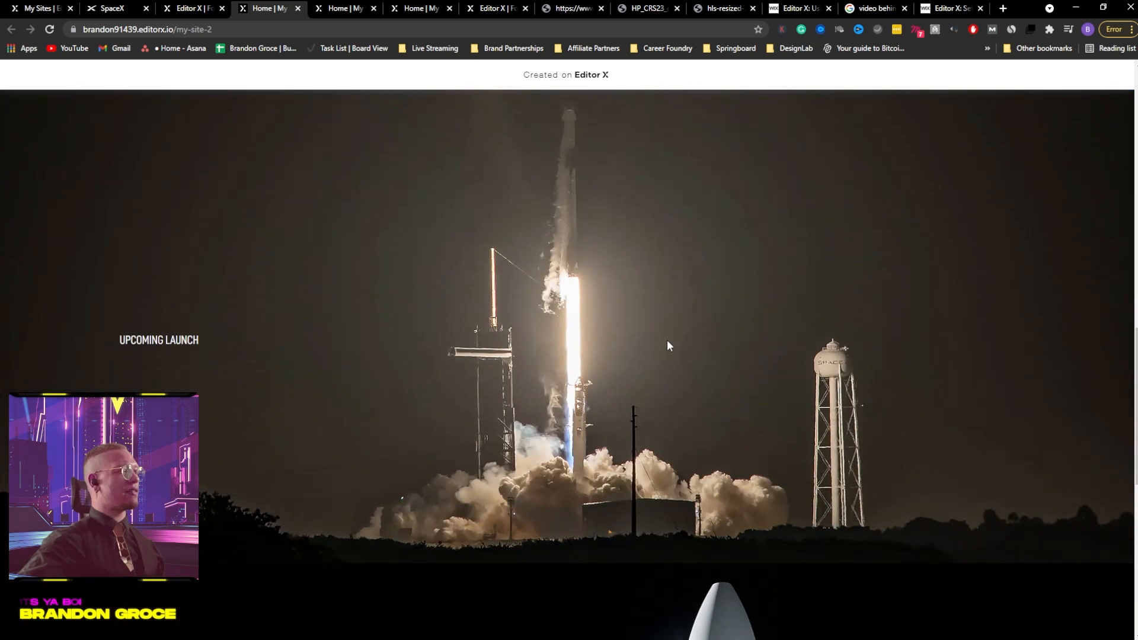
pyautogui.scroll(-7, 668, 345)
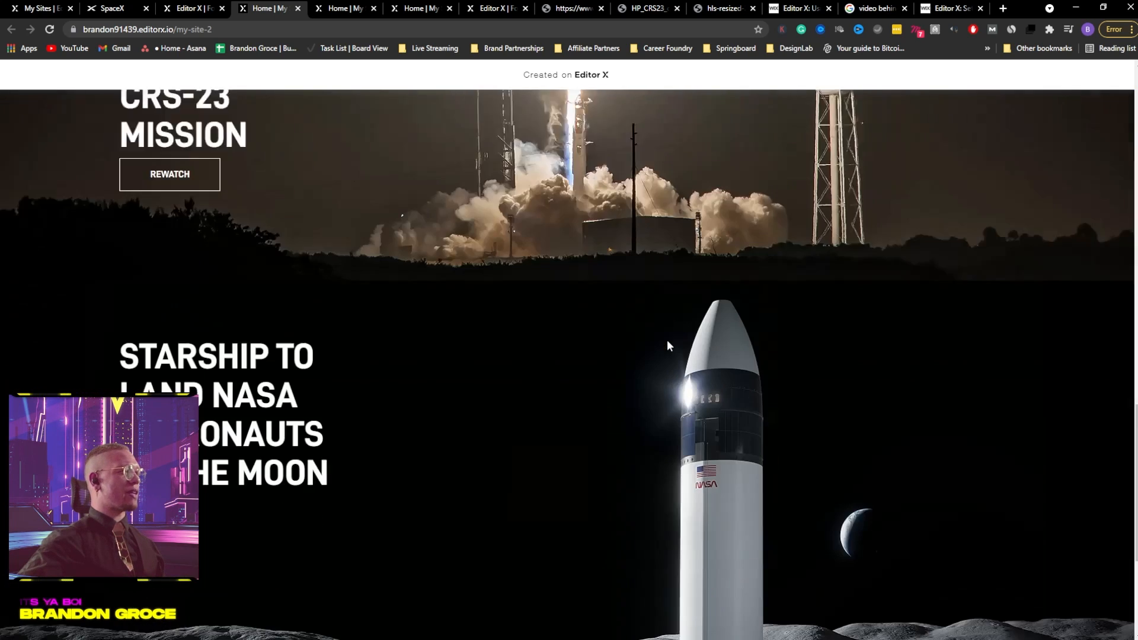
pyautogui.scroll(-2, 668, 346)
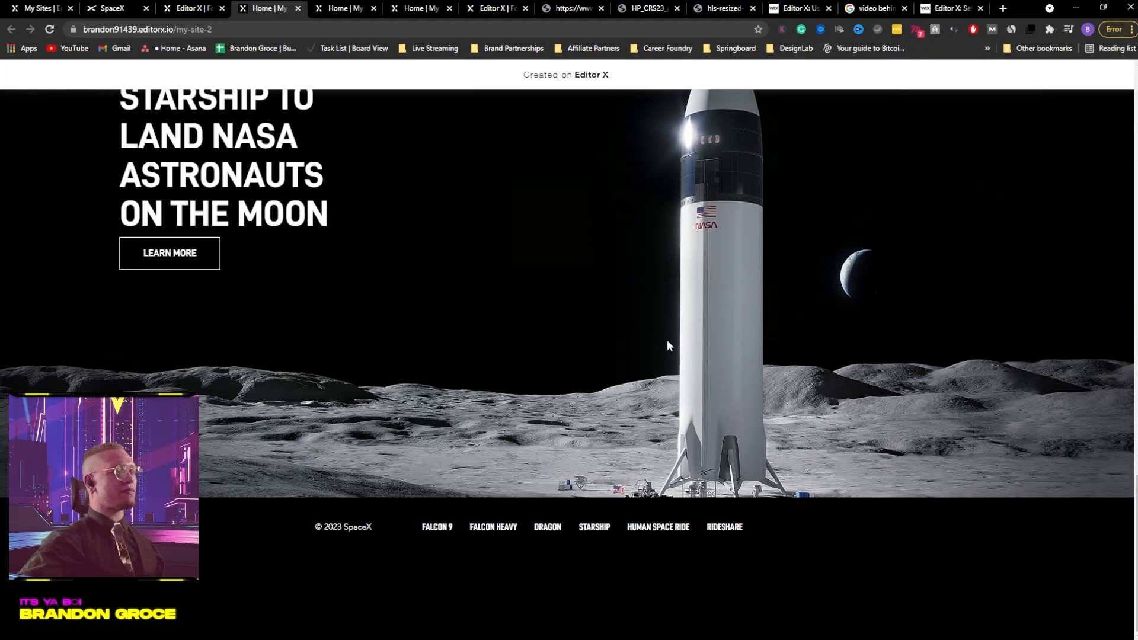